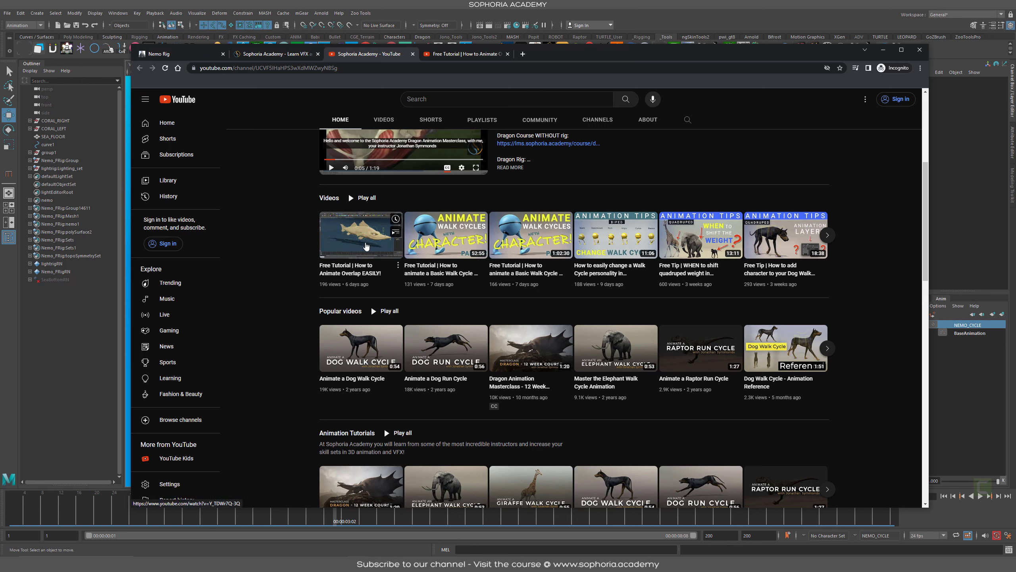
# Look through the video sections of the Sophoria Academy YouTube channel and bring up the academy's home page
pyautogui.scroll(-4, 316, 263)
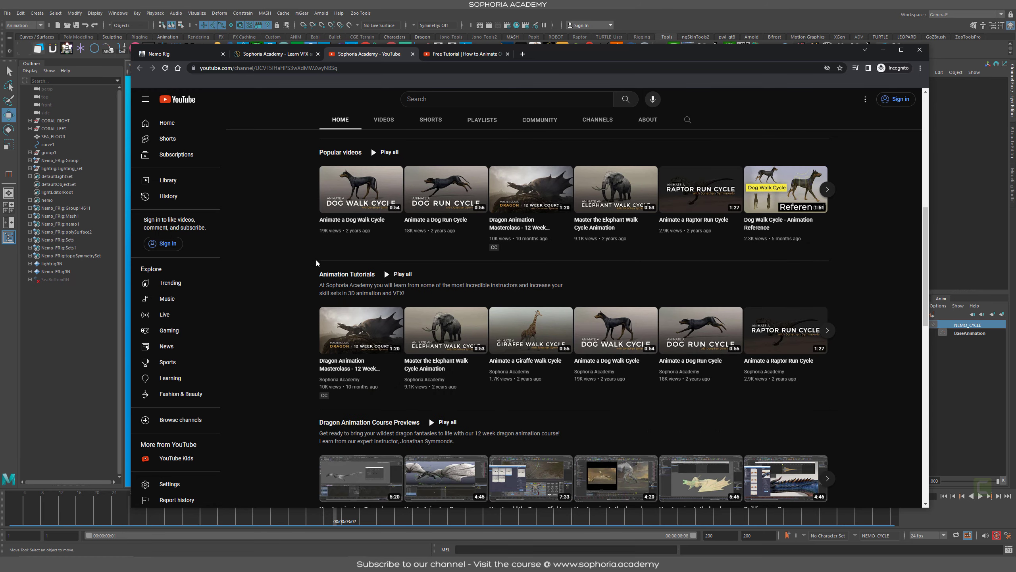
pyautogui.scroll(-3, 180, 281)
pyautogui.scroll(-7, 360, 286)
pyautogui.scroll(7, 377, 308)
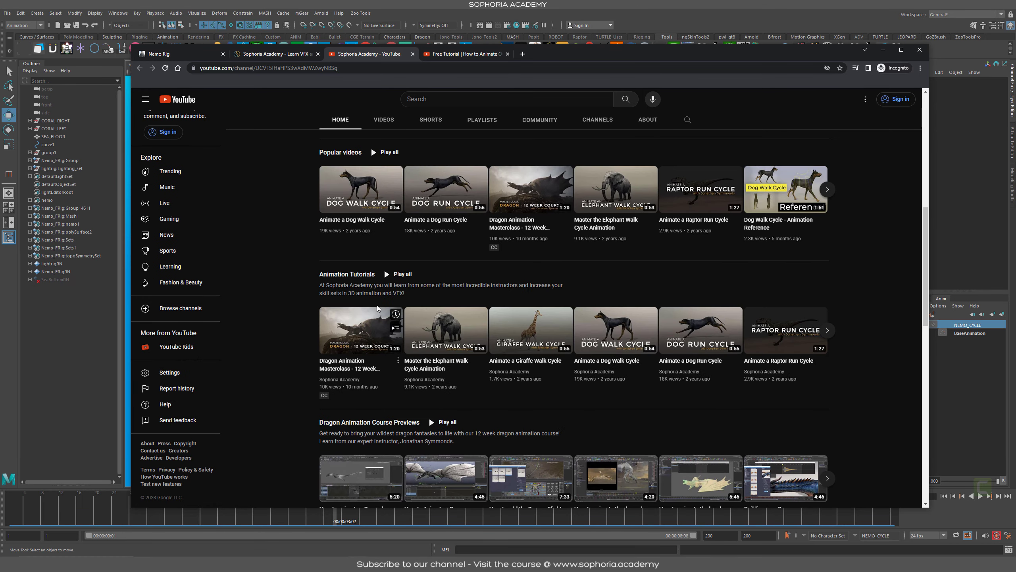
pyautogui.scroll(8, 377, 308)
pyautogui.click(263, 54)
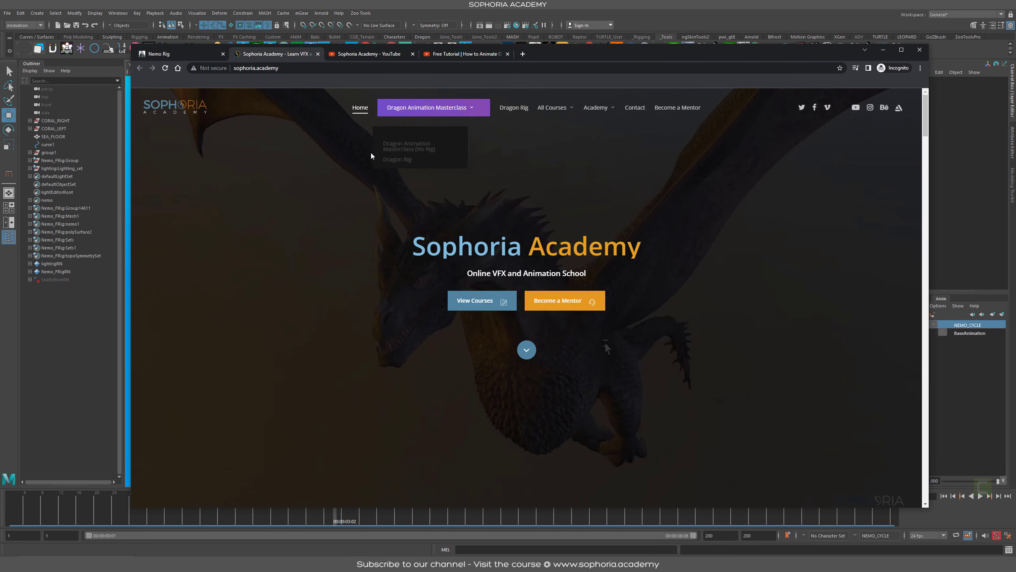
# Switch to Maya, return to frame 1, and play the clownfish swim cycle while viewing it from several angles
pyautogui.click(883, 50)
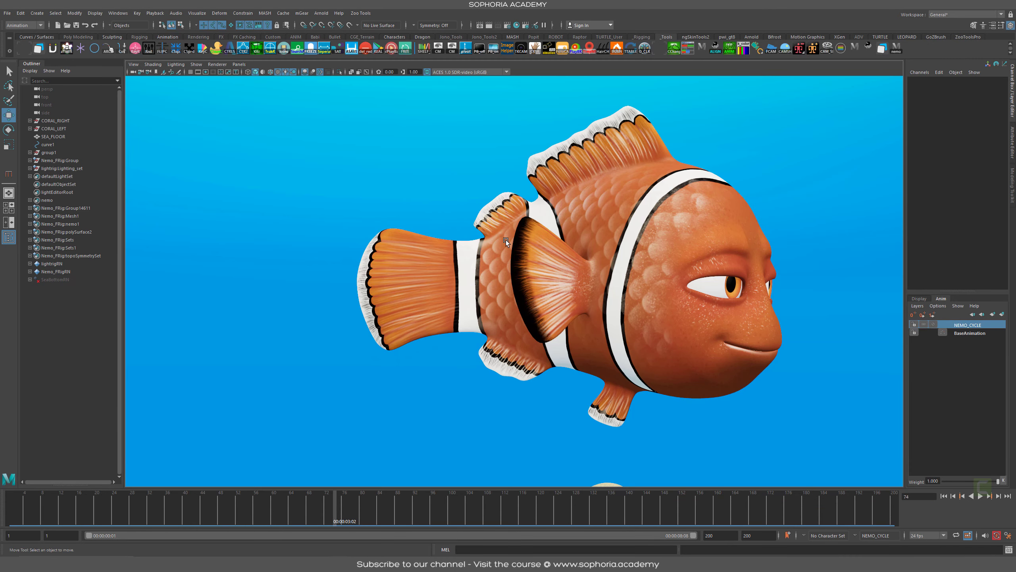
pyautogui.moveTo(35, 511); pyautogui.dragTo(9, 496)
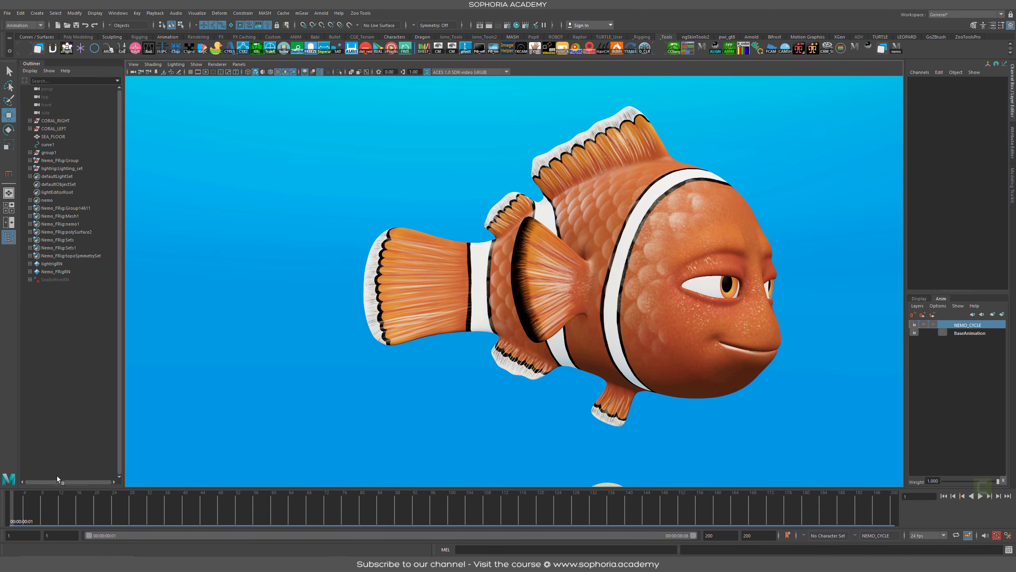
pyautogui.keyDown('alt'); pyautogui.moveTo(626, 286); pyautogui.dragTo(611, 286, button='right'); pyautogui.keyUp('alt')
pyautogui.hotkey('alt', 'v')
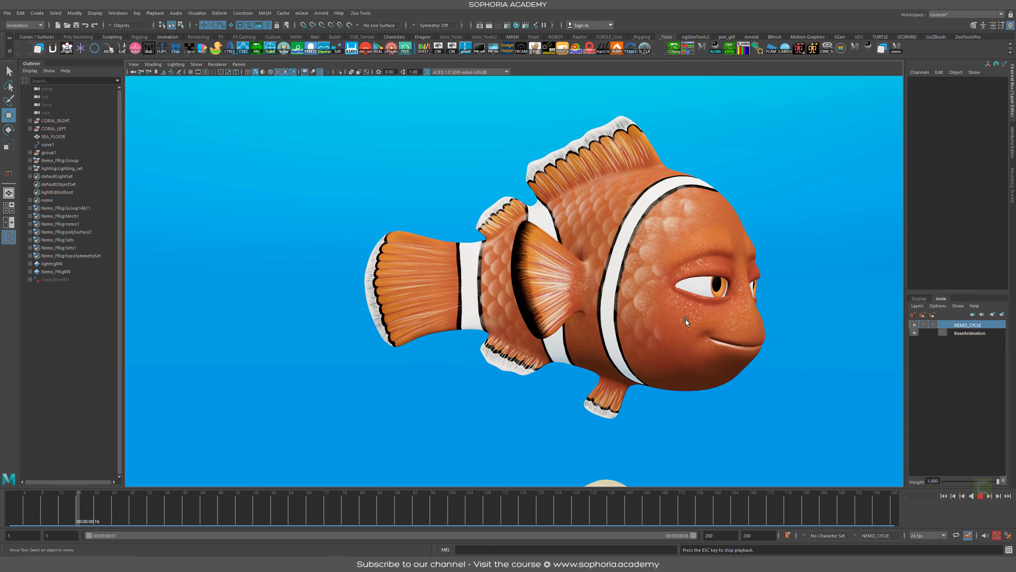
pyautogui.keyDown('alt'); pyautogui.moveTo(594, 305); pyautogui.dragTo(609, 327); pyautogui.keyUp('alt')
pyautogui.keyDown('alt'); pyautogui.moveTo(609, 328); pyautogui.dragTo(614, 313, button='right'); pyautogui.keyUp('alt')
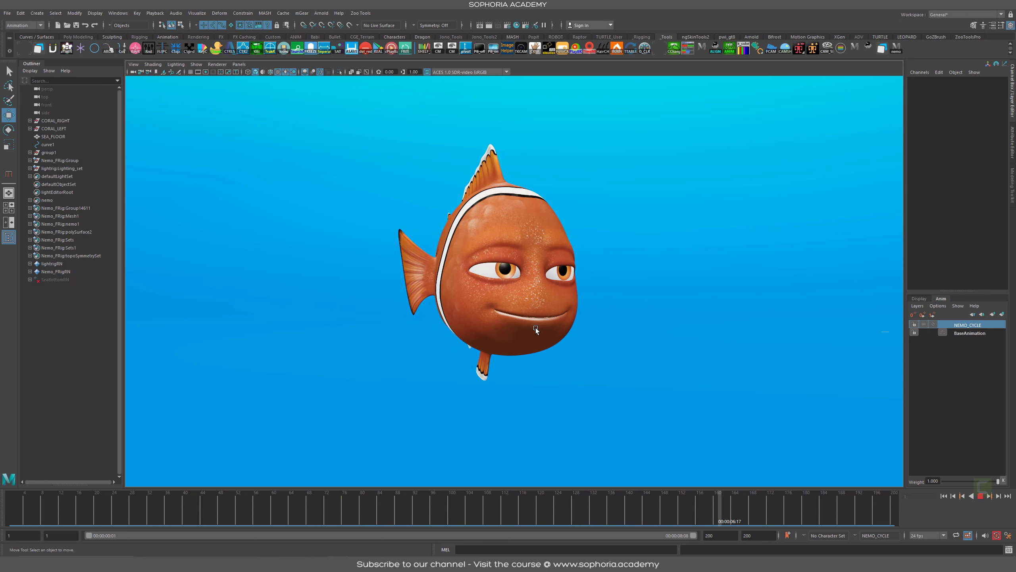
pyautogui.keyDown('alt'); pyautogui.moveTo(544, 308); pyautogui.dragTo(608, 321); pyautogui.keyUp('alt')
pyautogui.press('Escape')
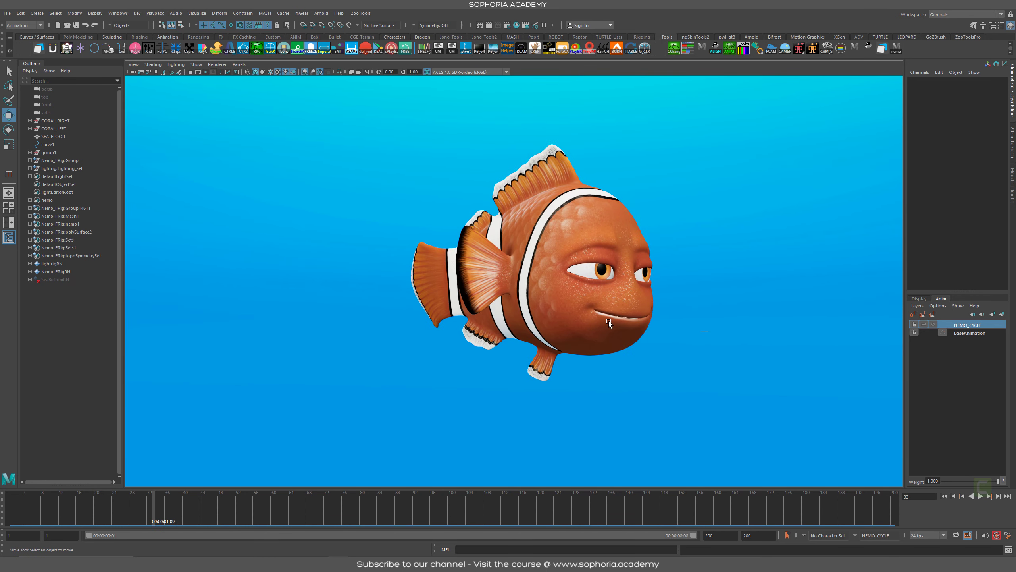
# Examine the underwater set around the clownfish, including both coral rocks and the sea floor
pyautogui.keyDown('alt'); pyautogui.moveTo(583, 289); pyautogui.dragTo(420, 215, button='right'); pyautogui.keyUp('alt')
pyautogui.keyDown('alt'); pyautogui.moveTo(422, 215); pyautogui.dragTo(588, 303); pyautogui.keyUp('alt')
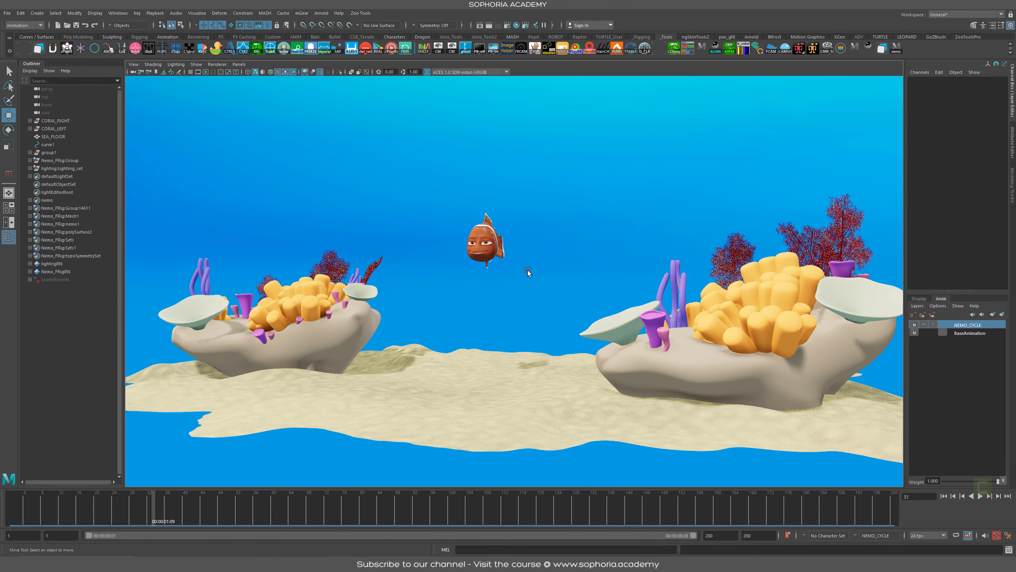
pyautogui.moveTo(527, 270)
pyautogui.keyDown('alt'); pyautogui.mouseDown()
pyautogui.moveTo(608, 277)
pyautogui.moveTo(539, 279)
pyautogui.mouseUp(); pyautogui.keyUp('alt')
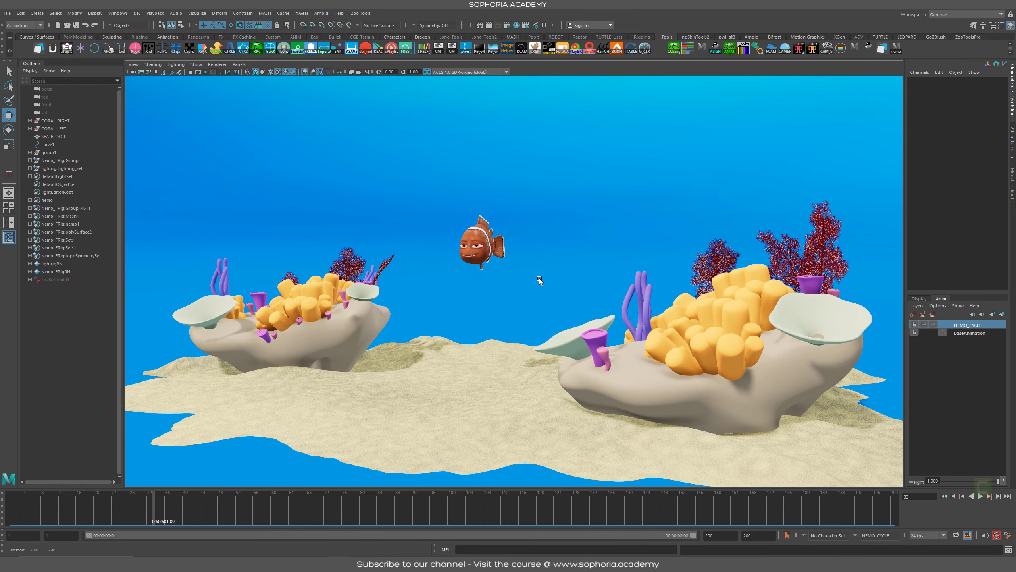
pyautogui.scroll(10, 490, 251)
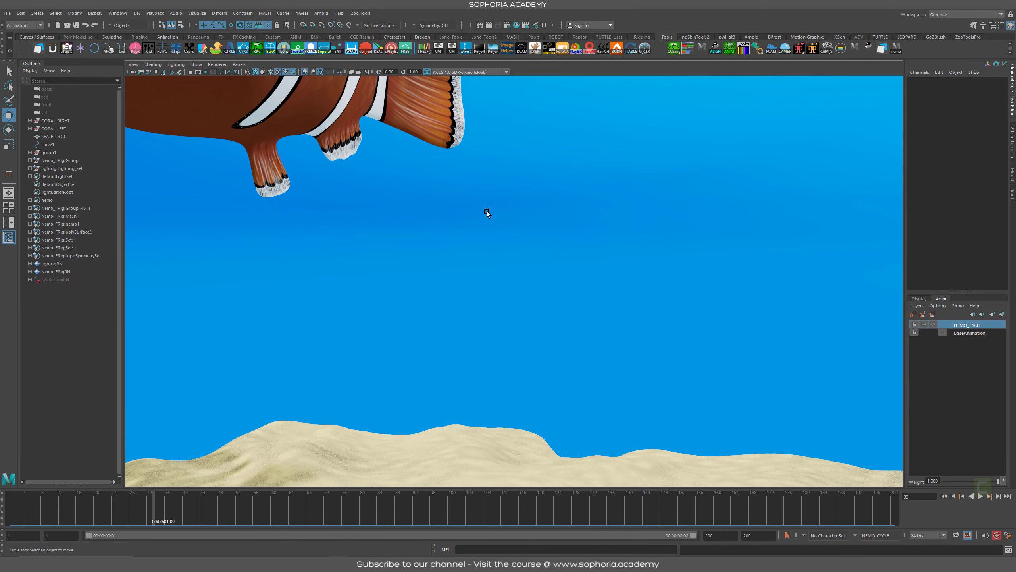
pyautogui.keyDown('alt'); pyautogui.moveTo(486, 211); pyautogui.dragTo(588, 367); pyautogui.keyUp('alt')
pyautogui.scroll(-10, 399, 223)
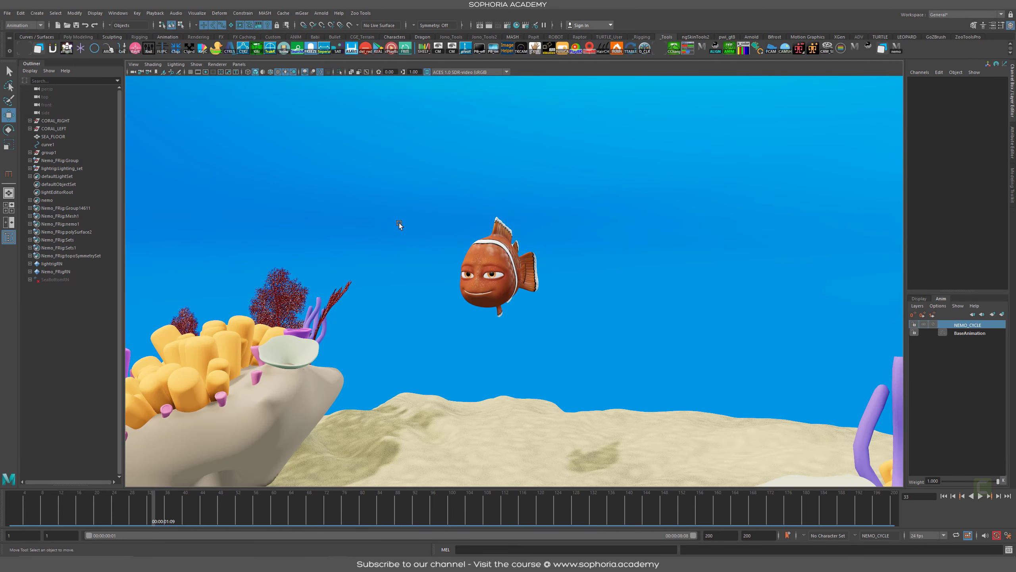
# Frame the clownfish in a close three-quarter view, play its swim animation again and stop it
pyautogui.keyDown('alt'); pyautogui.moveTo(398, 222); pyautogui.dragTo(406, 329); pyautogui.keyUp('alt')
pyautogui.scroll(10, 568, 373)
pyautogui.keyDown('alt'); pyautogui.moveTo(569, 374); pyautogui.dragTo(584, 294); pyautogui.keyUp('alt')
pyautogui.hotkey('alt', 'v')
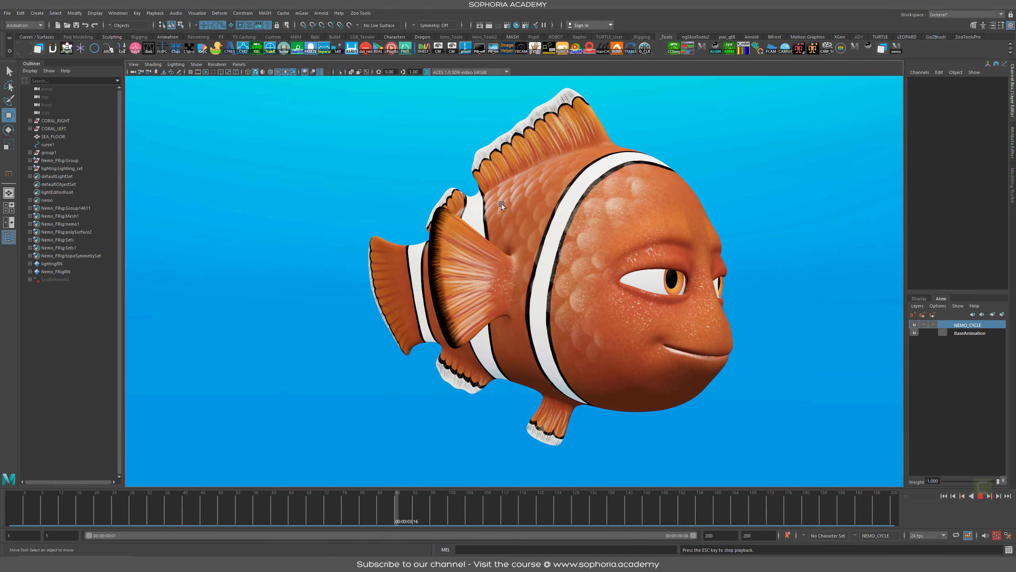
pyautogui.hotkey('alt', 'v')
# Display the scene's curves and examine the swim path running around both coral rocks
pyautogui.keyDown('alt'); pyautogui.moveTo(720, 359); pyautogui.dragTo(478, 279, button='right'); pyautogui.keyUp('alt')
pyautogui.keyDown('alt'); pyautogui.moveTo(478, 280); pyautogui.dragTo(546, 313); pyautogui.keyUp('alt')
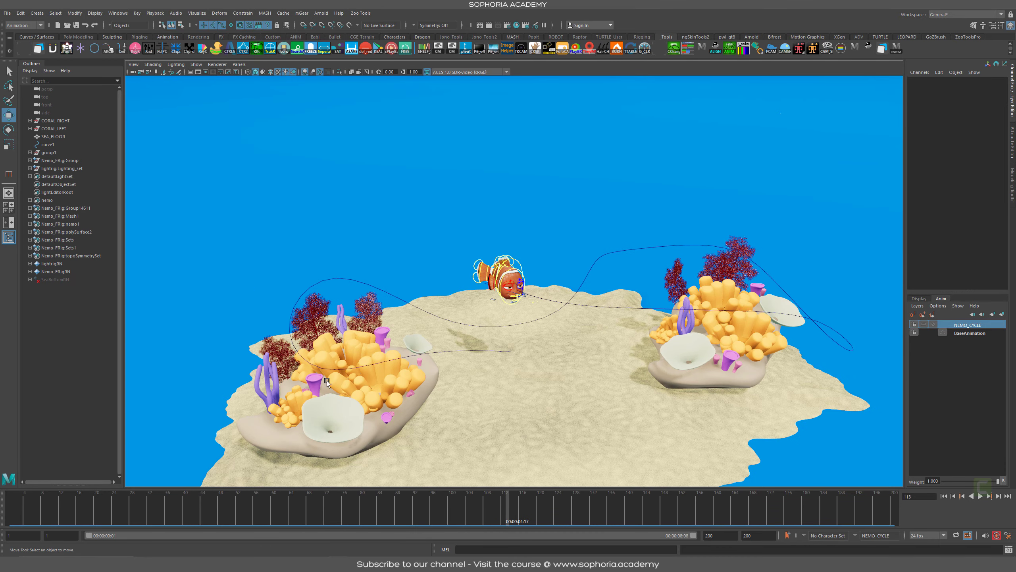
pyautogui.keyDown('alt'); pyautogui.moveTo(497, 418); pyautogui.dragTo(484, 330, button='middle'); pyautogui.keyUp('alt')
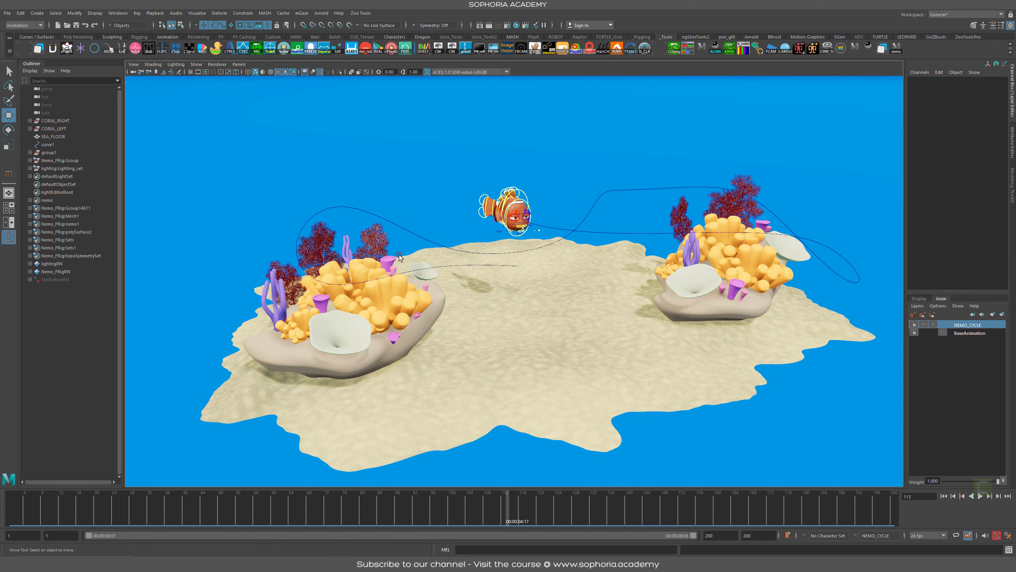
pyautogui.keyDown('alt'); pyautogui.moveTo(695, 321); pyautogui.dragTo(461, 225); pyautogui.keyUp('alt')
pyautogui.keyDown('alt'); pyautogui.moveTo(461, 224); pyautogui.dragTo(585, 249, button='right'); pyautogui.keyUp('alt')
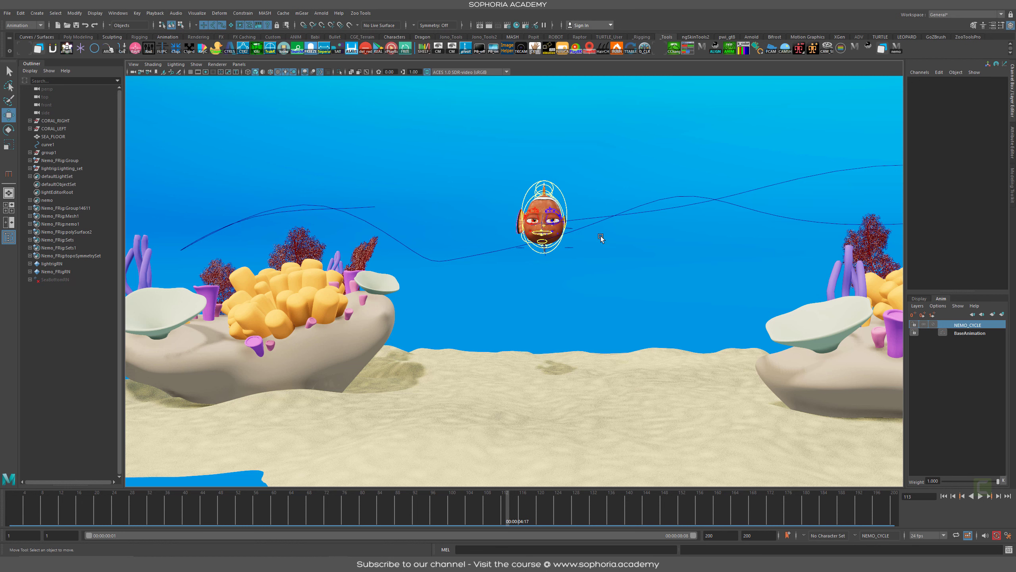
# Inspect the rig controls on the clownfish's face, body and fins up close from the front and side
pyautogui.keyDown('alt'); pyautogui.moveTo(653, 207); pyautogui.dragTo(636, 338, button='right'); pyautogui.keyUp('alt')
pyautogui.keyDown('alt'); pyautogui.moveTo(635, 337); pyautogui.dragTo(631, 341, button='middle'); pyautogui.keyUp('alt')
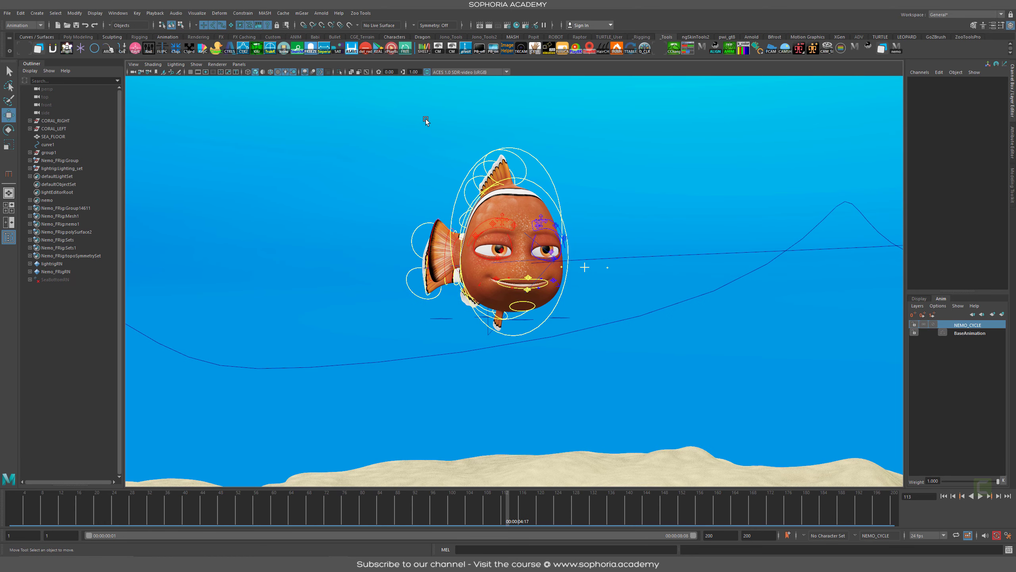
pyautogui.moveTo(565, 155)
pyautogui.keyDown('alt'); pyautogui.mouseDown()
pyautogui.moveTo(625, 208)
pyautogui.moveTo(599, 206)
pyautogui.moveTo(638, 219)
pyautogui.moveTo(552, 192)
pyautogui.moveTo(561, 152)
pyautogui.mouseUp(); pyautogui.keyUp('alt')
pyautogui.keyDown('alt'); pyautogui.moveTo(622, 268); pyautogui.dragTo(420, 194); pyautogui.keyUp('alt')
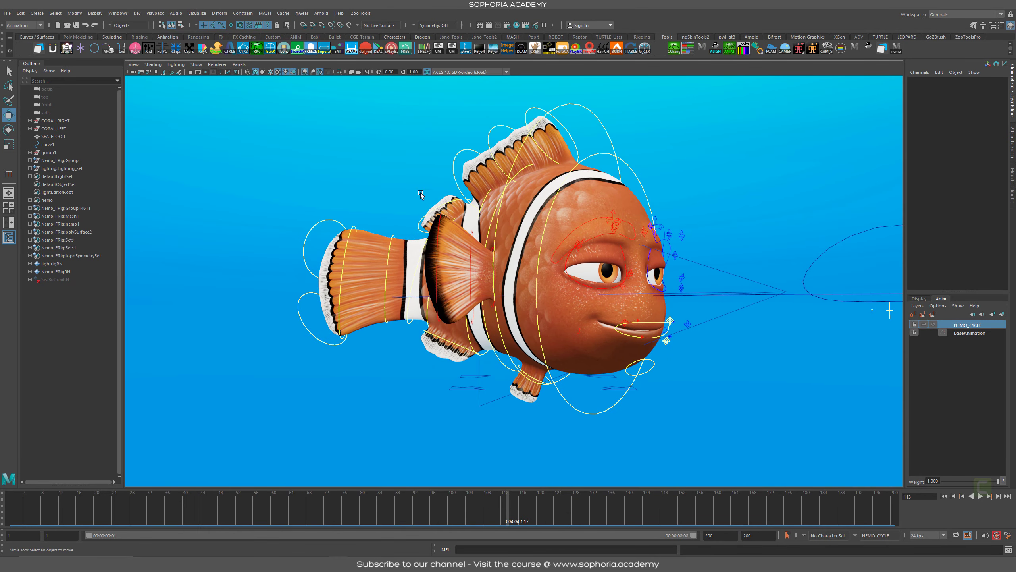
# Switch to the browser and review the Sophoria Academy home page, including the founder section and the list of available courses
pyautogui.hotkey('alt', 'Tab')
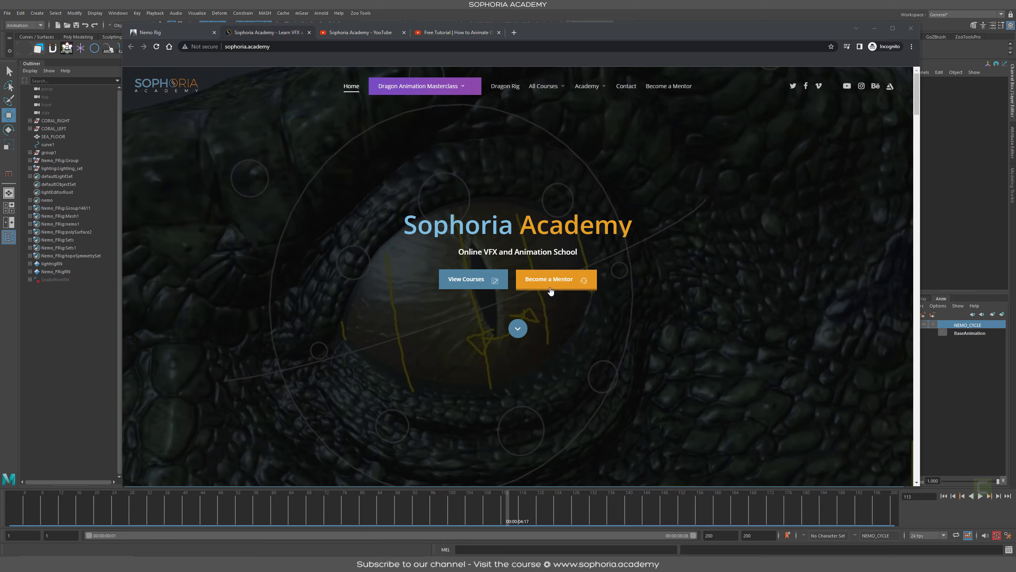
pyautogui.scroll(-8, 633, 333)
pyautogui.scroll(7, 633, 332)
pyautogui.scroll(-10, 548, 329)
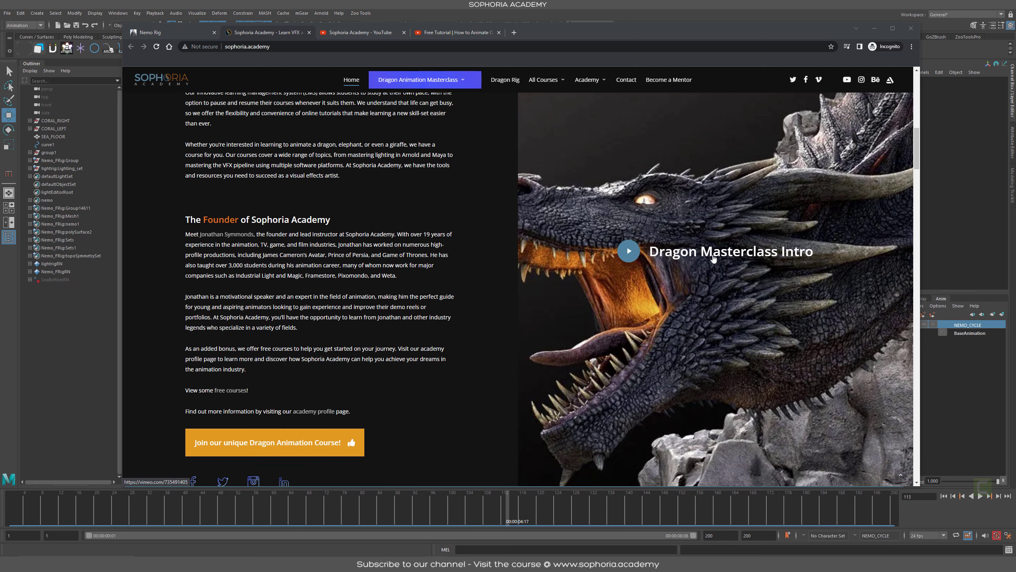
pyautogui.scroll(10, 485, 363)
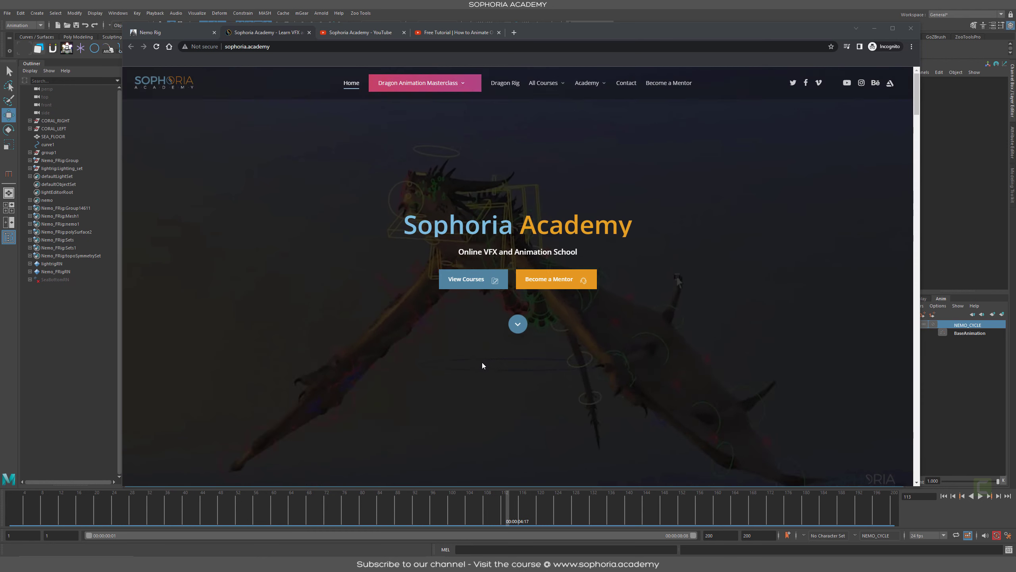
pyautogui.moveTo(398, 93)
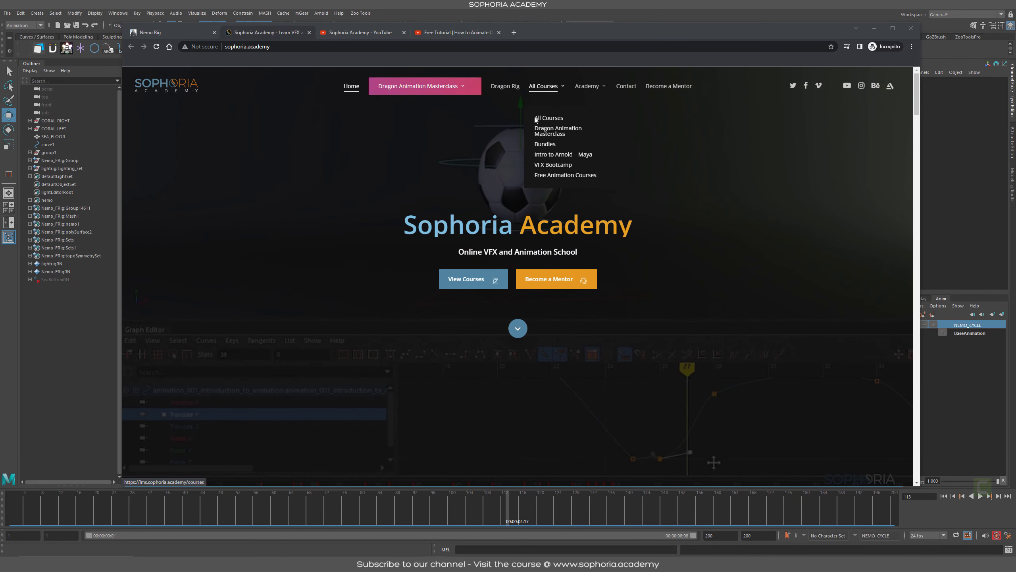
pyautogui.moveTo(598, 89)
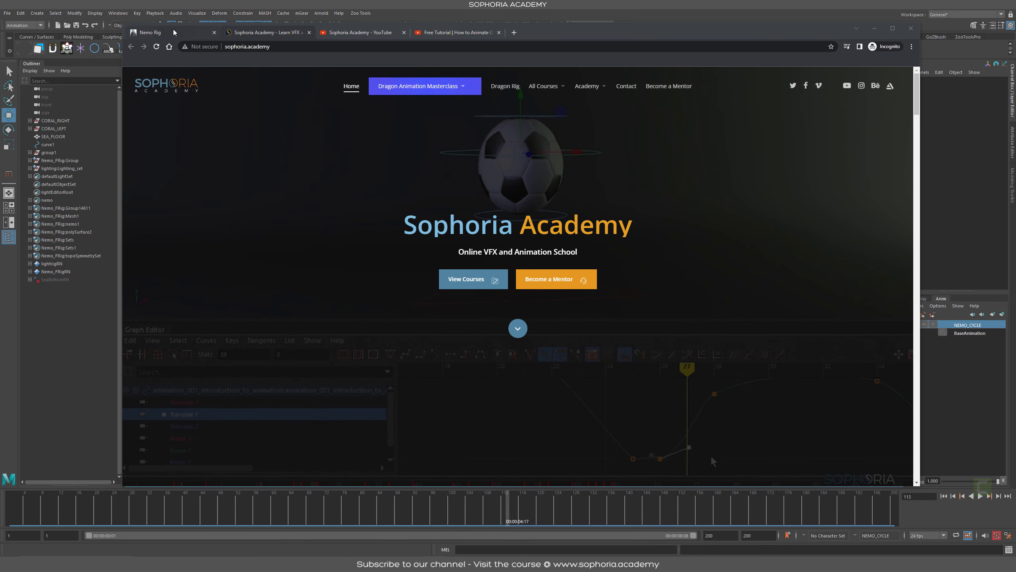
# Review the academy's YouTube channel from the latest videos through the tutorials, course previews, free lessons and animation tips
pyautogui.click(352, 34)
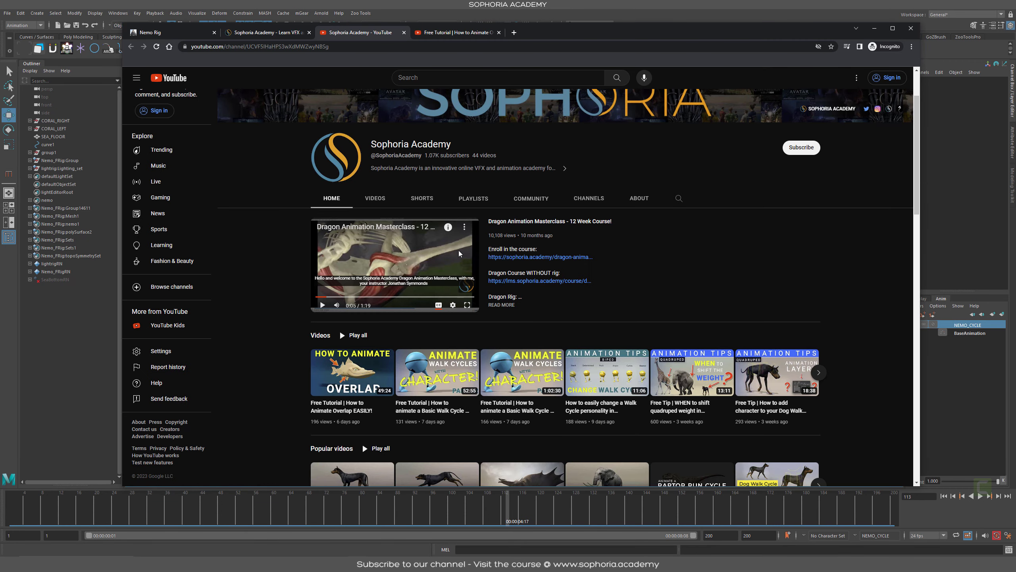
pyautogui.scroll(-4, 458, 250)
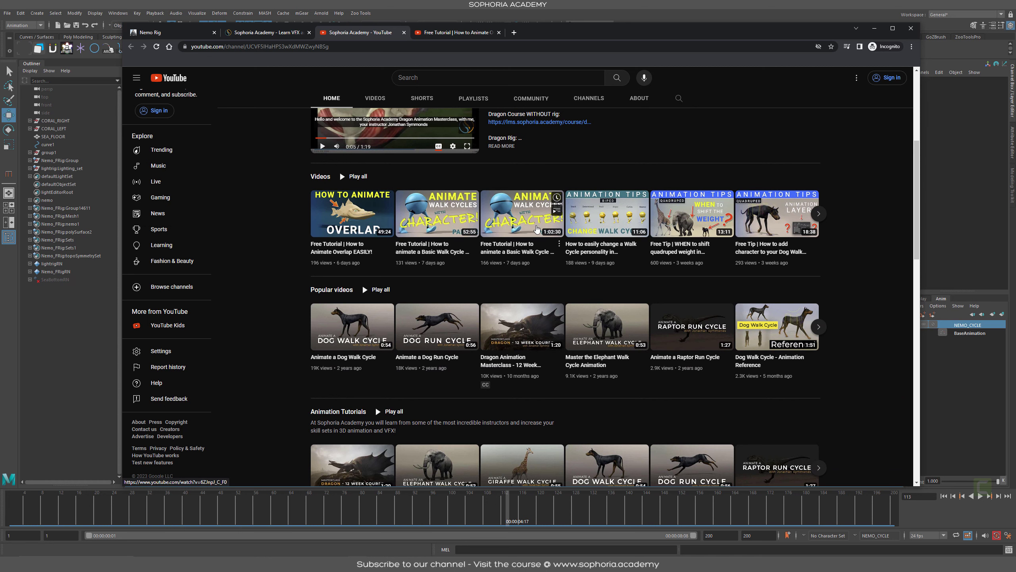
pyautogui.scroll(-2, 558, 232)
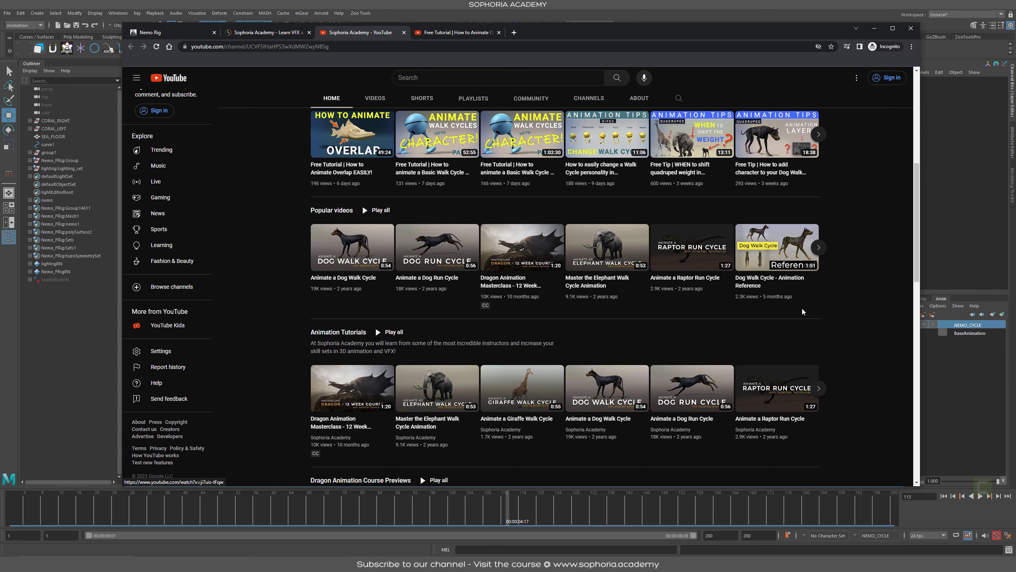
pyautogui.scroll(-2, 382, 242)
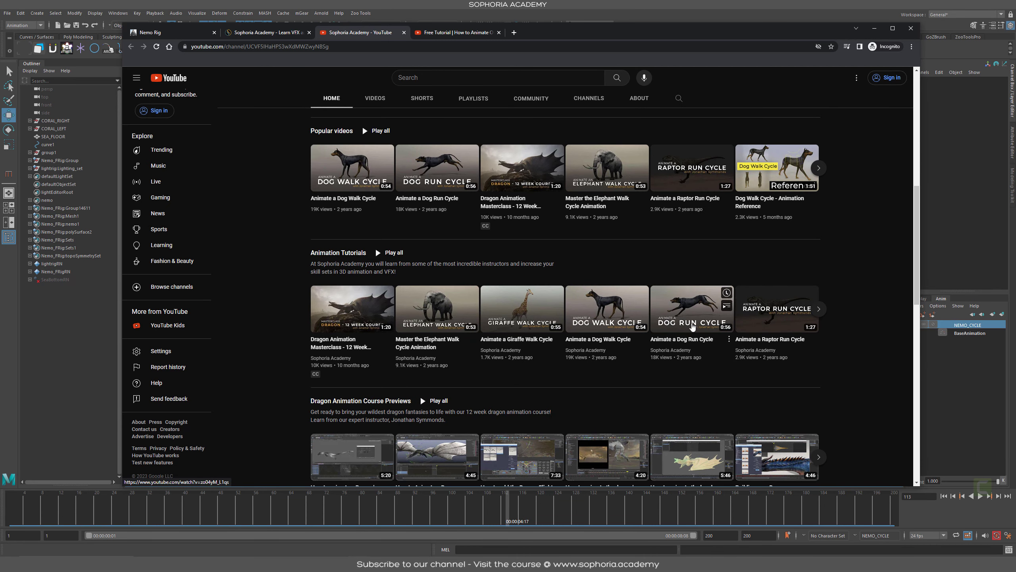
pyautogui.scroll(-3, 623, 286)
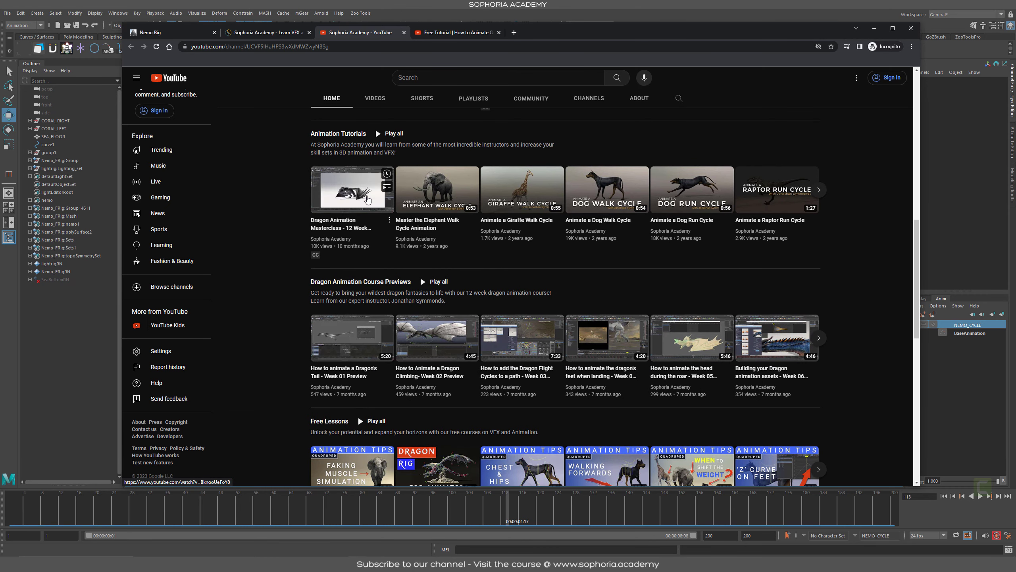
pyautogui.scroll(-7, 367, 200)
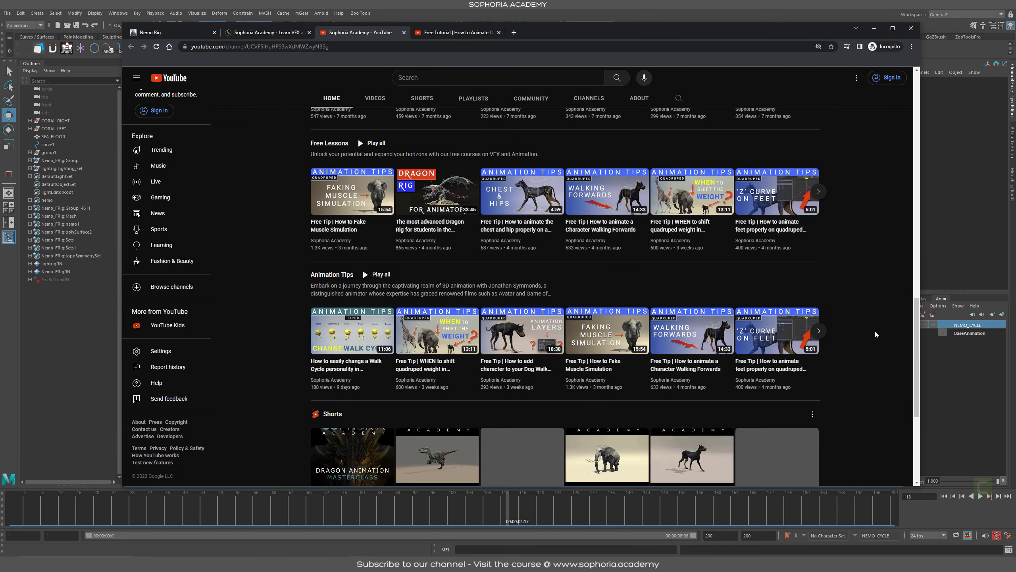
pyautogui.scroll(15, 875, 334)
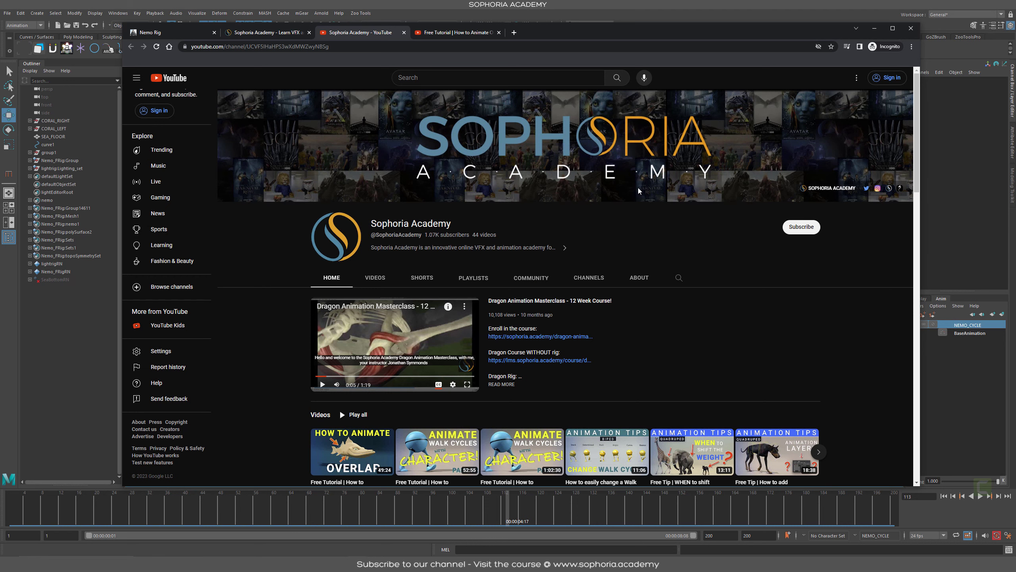
# Revisit the academy's home page briefly, and examine the price, description and ratings on the Gumroad page for the free Nemo Rig
pyautogui.click(273, 33)
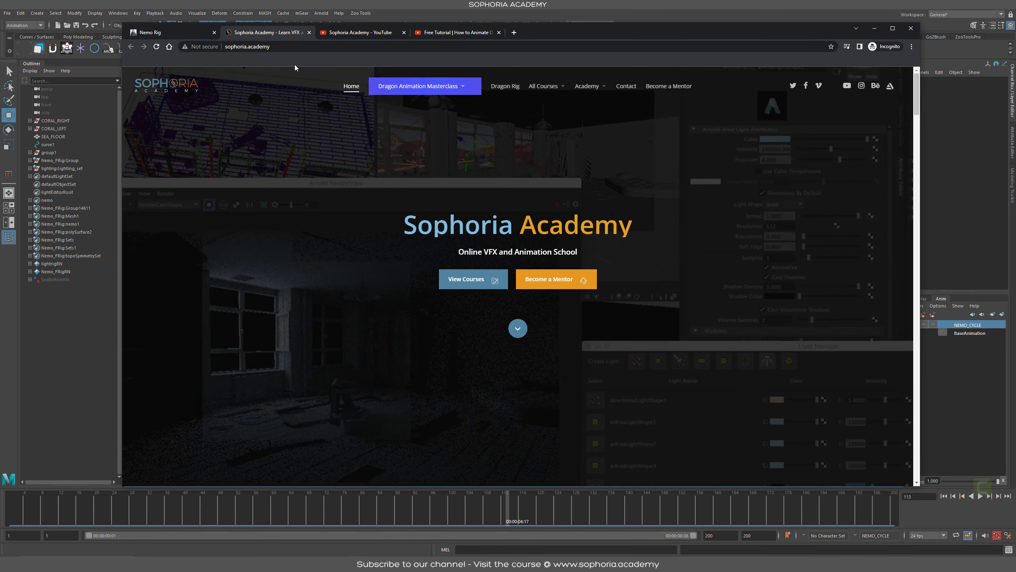
pyautogui.scroll(-2, 236, 91)
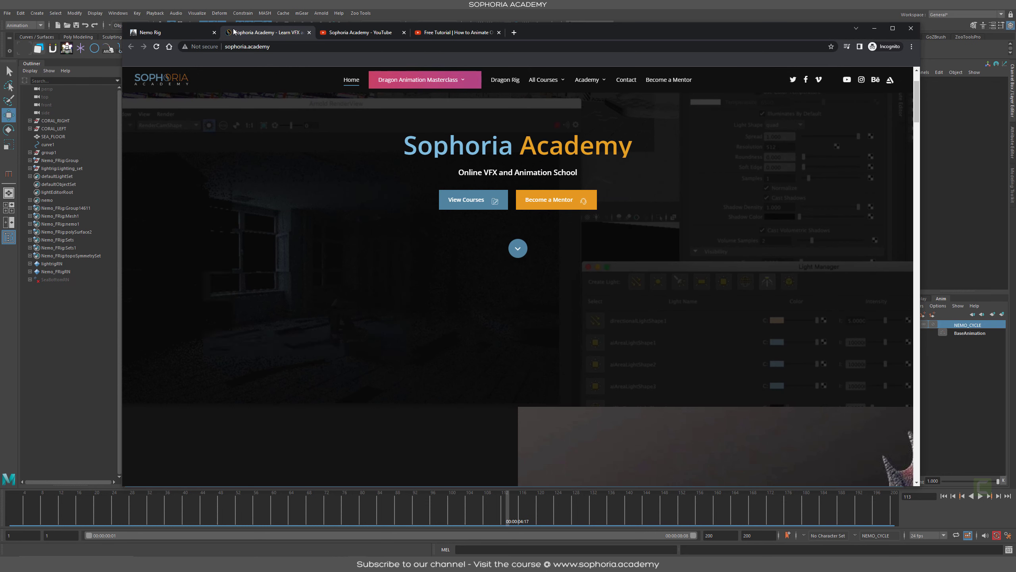
pyautogui.click(160, 33)
pyautogui.scroll(-2, 459, 240)
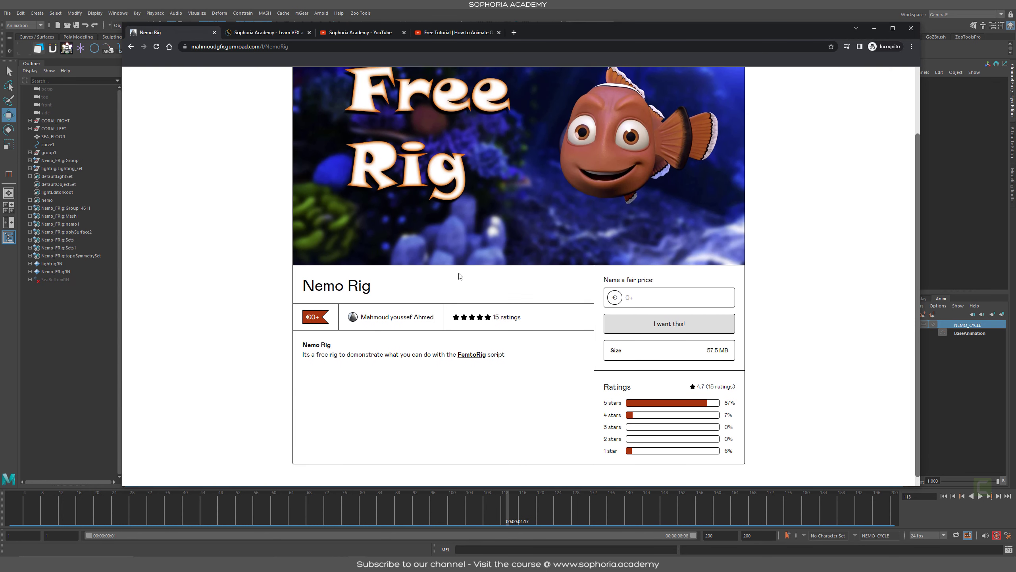
pyautogui.scroll(2, 462, 282)
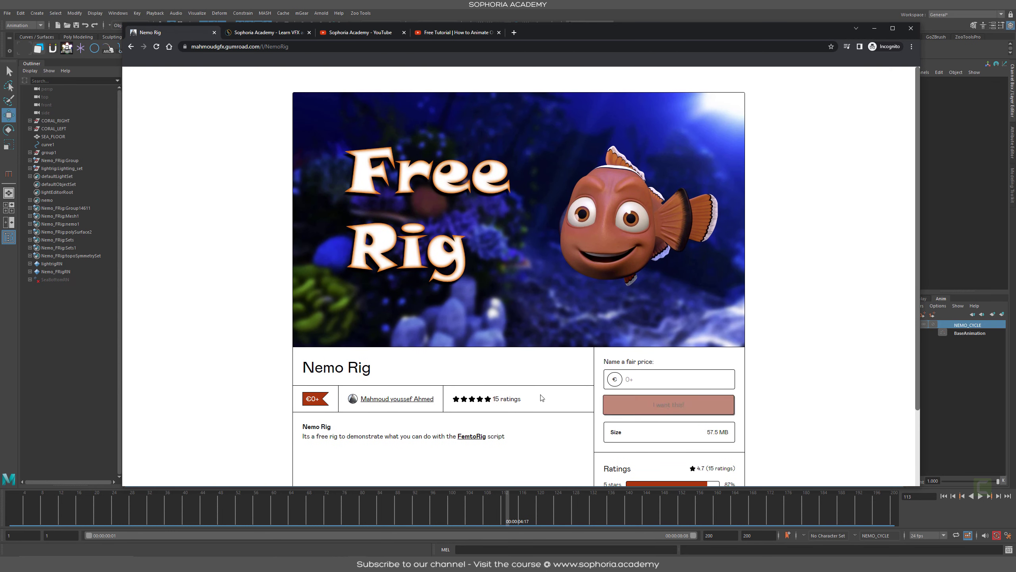
pyautogui.scroll(-1, 453, 356)
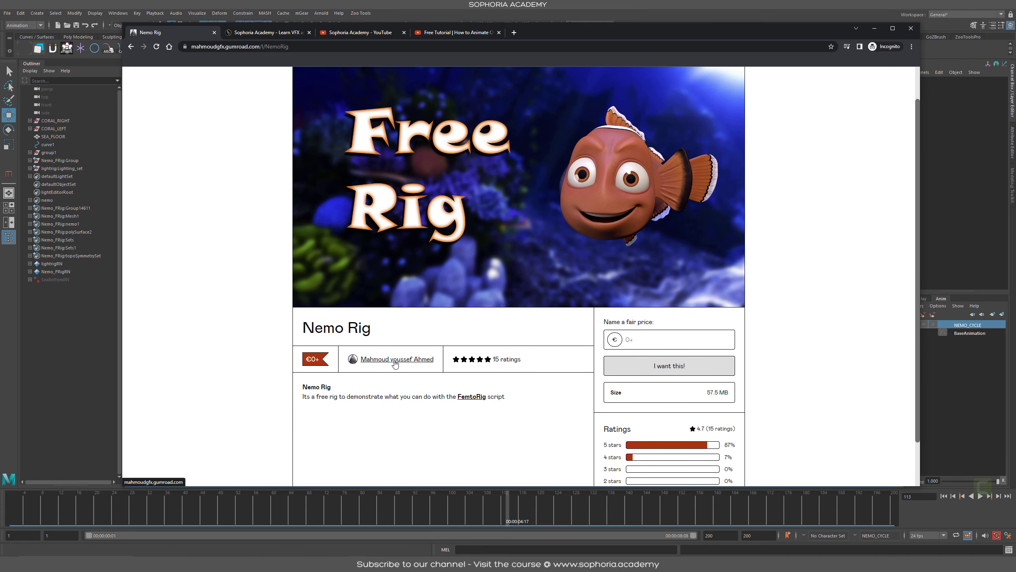
# Recheck the free Nemo Rig's Gumroad page from the preview image down to the ratings, and return to the Maya scene
pyautogui.scroll(-1, 425, 392)
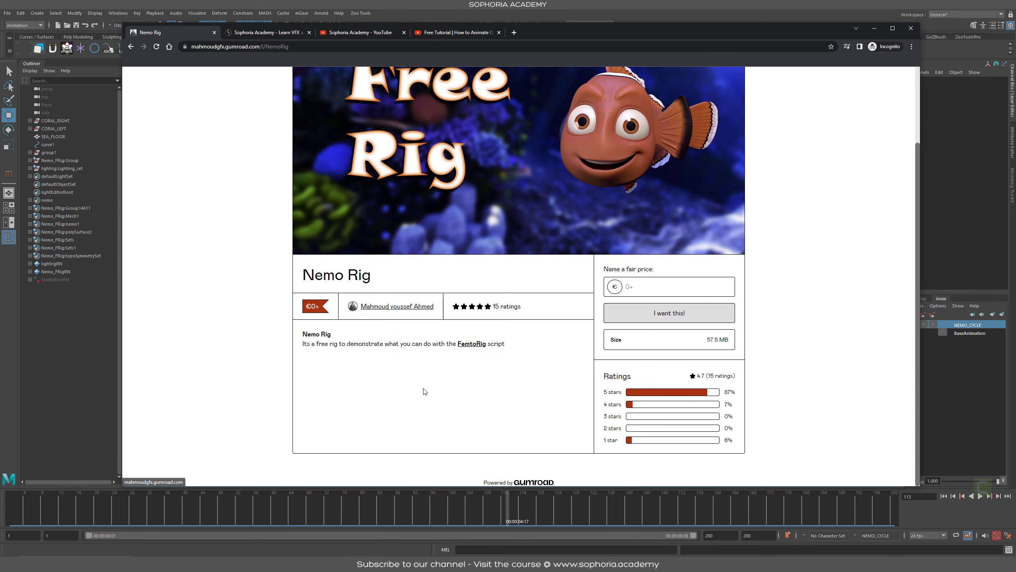
pyautogui.scroll(2, 505, 239)
pyautogui.scroll(-2, 549, 327)
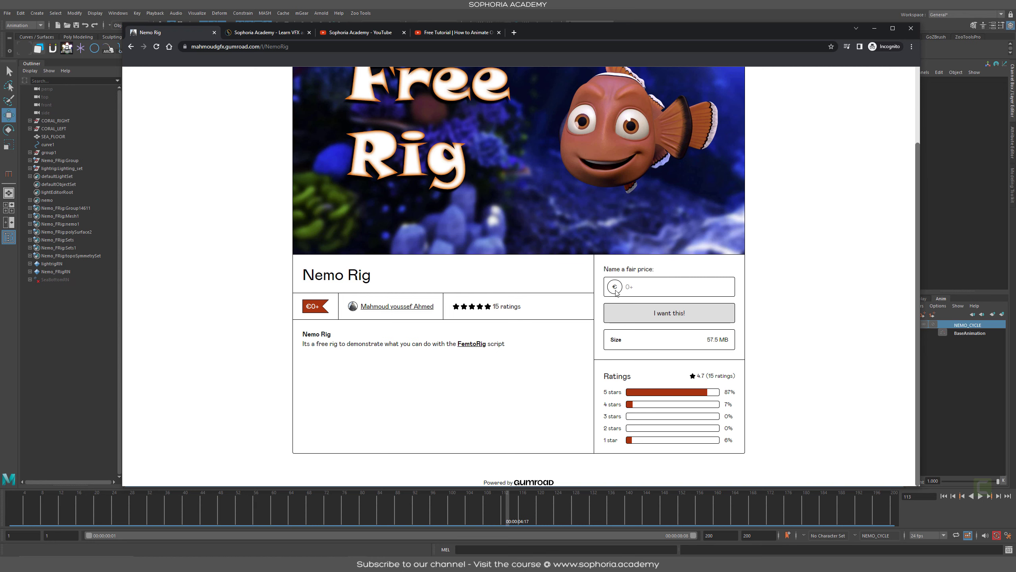
pyautogui.scroll(2, 655, 237)
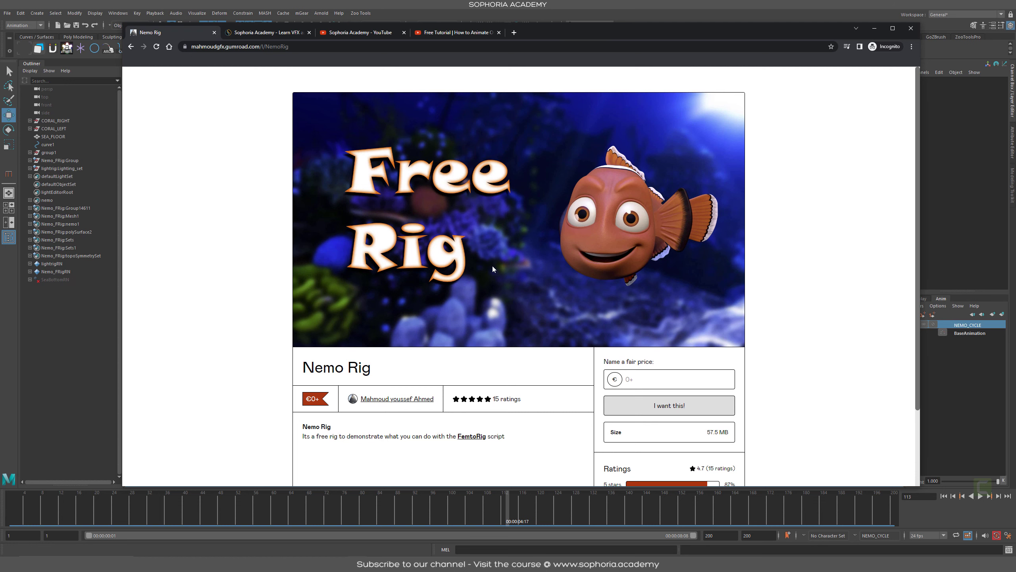
pyautogui.scroll(-2, 500, 272)
pyautogui.scroll(2, 501, 270)
pyautogui.click(873, 29)
# Select the clownfish's root body control and activate the Scale tool
pyautogui.scroll(2, 633, 267)
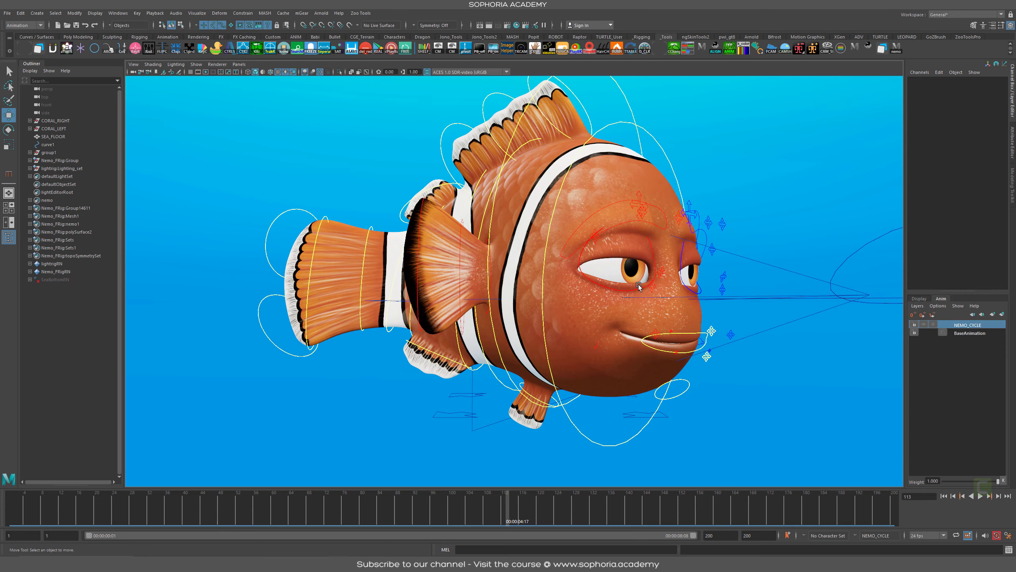
pyautogui.scroll(-4, 497, 426)
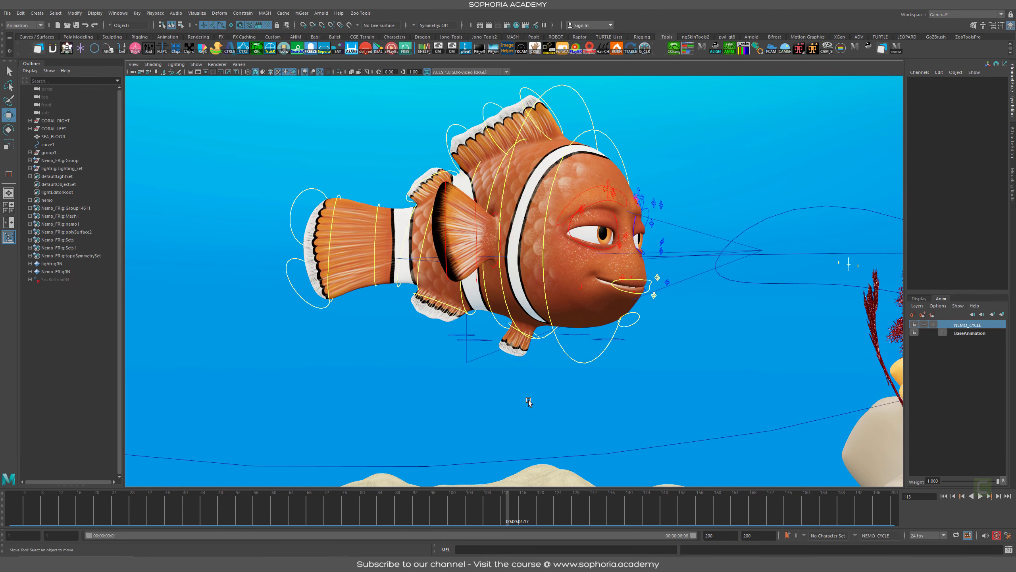
pyautogui.scroll(-5, 454, 322)
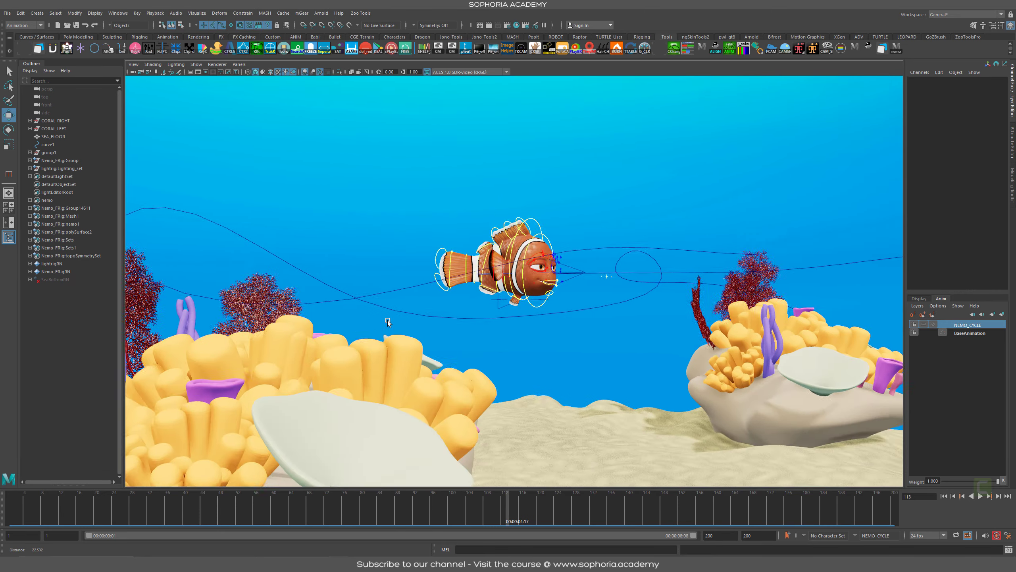
pyautogui.scroll(4, 387, 320)
pyautogui.click(484, 325)
pyautogui.click(484, 325)
pyautogui.press('r')
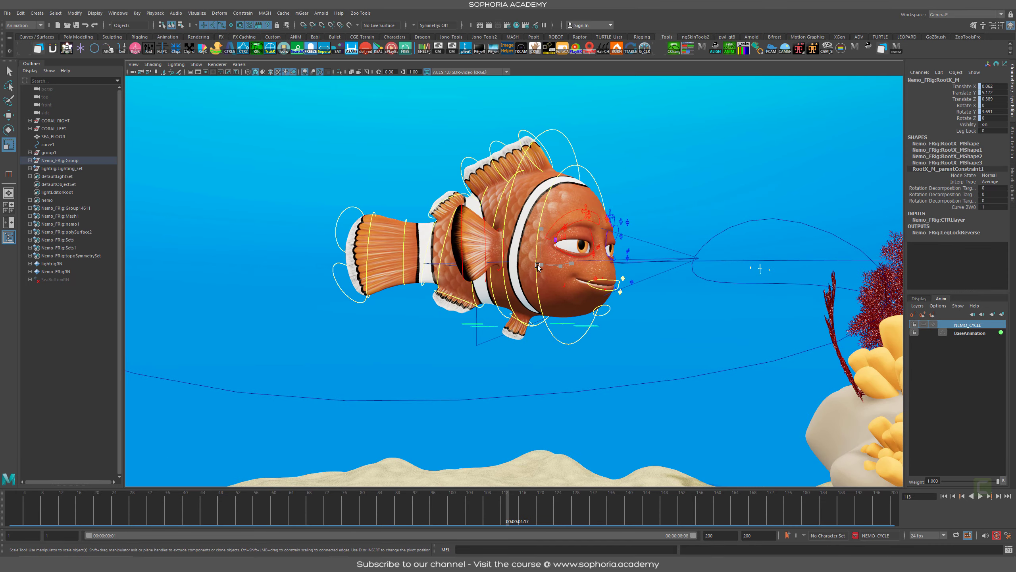
# Select the rig's Main control on the sea floor in wireframe, frame it, and restore the textured display
pyautogui.scroll(10, 597, 205)
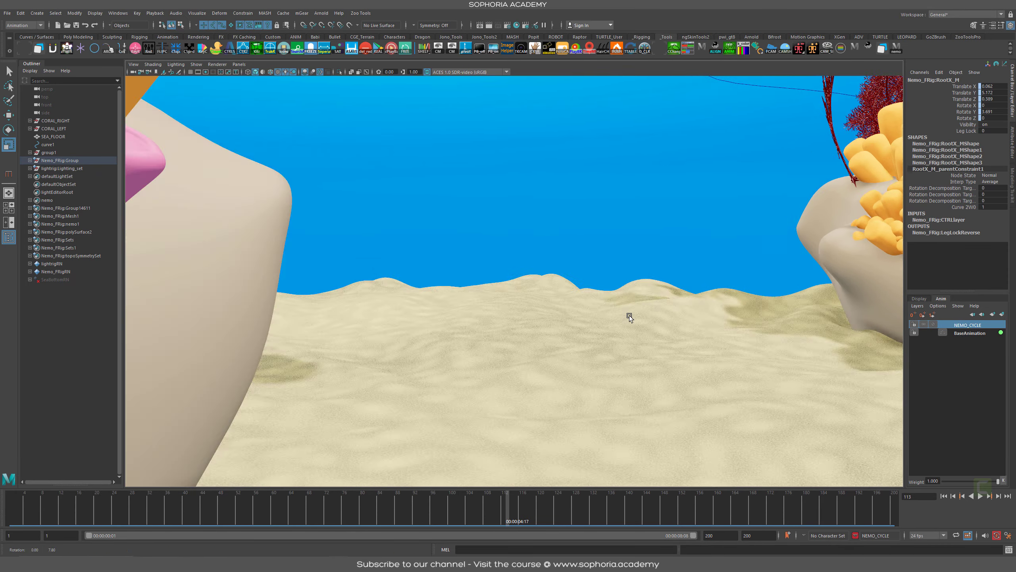
pyautogui.press('4')
pyautogui.scroll(-3, 635, 356)
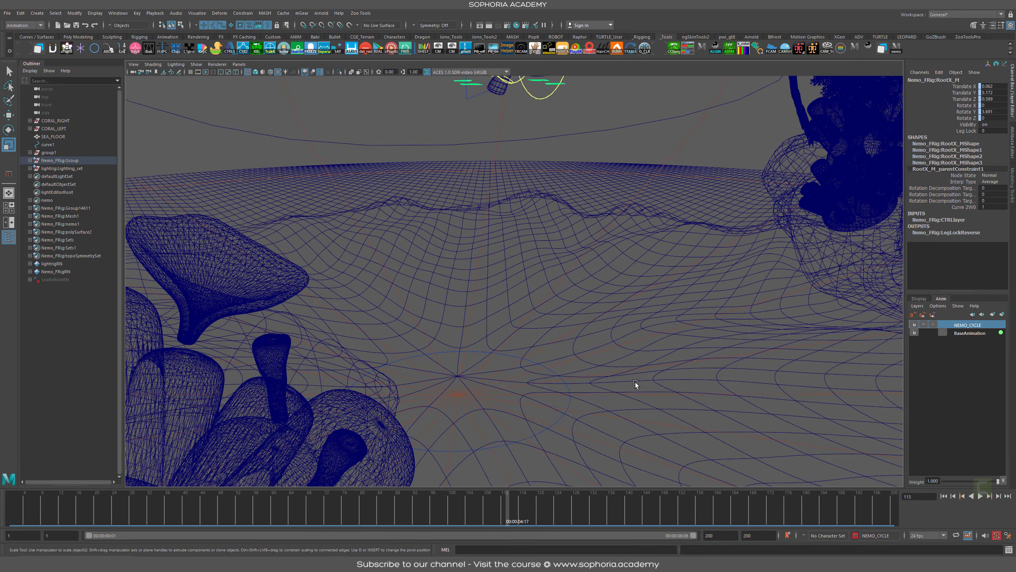
pyautogui.click(568, 401)
pyautogui.press('f')
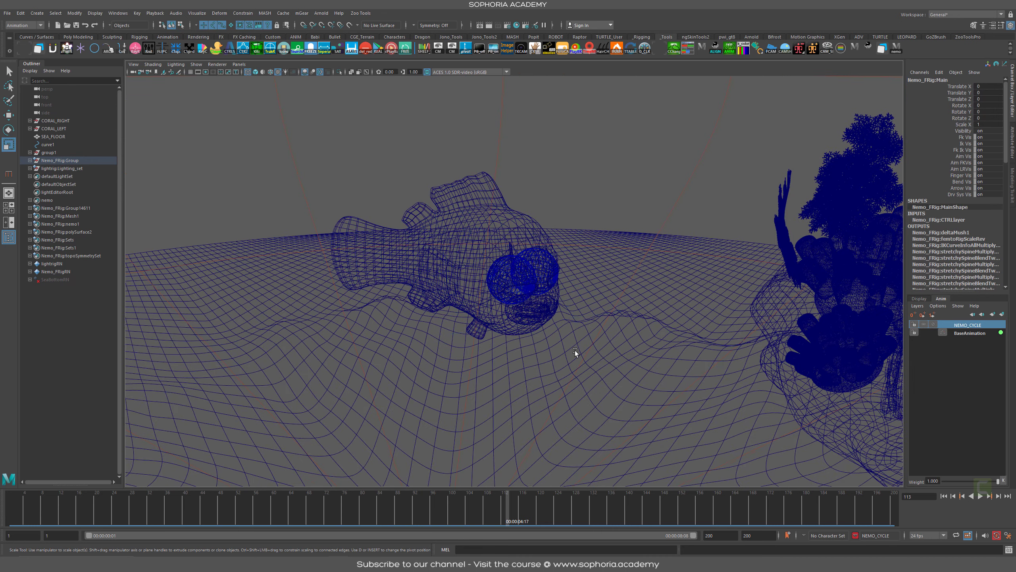
pyautogui.press('6')
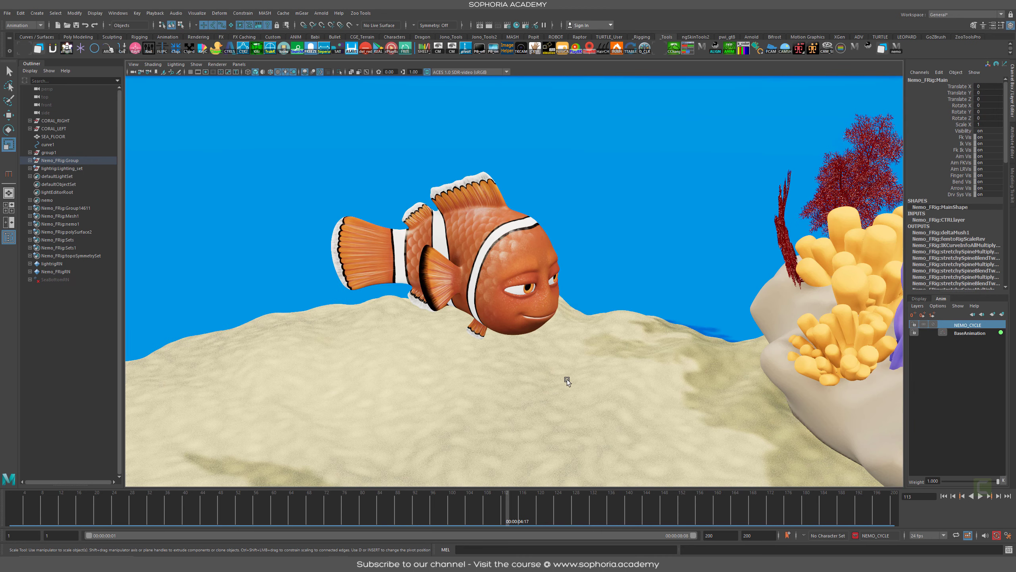
# Try scaling the whole clownfish rig uniformly to about 1.33 with the Main control, and undo the scaling
pyautogui.keyDown('alt'); pyautogui.moveTo(566, 380); pyautogui.dragTo(712, 409); pyautogui.keyUp('alt')
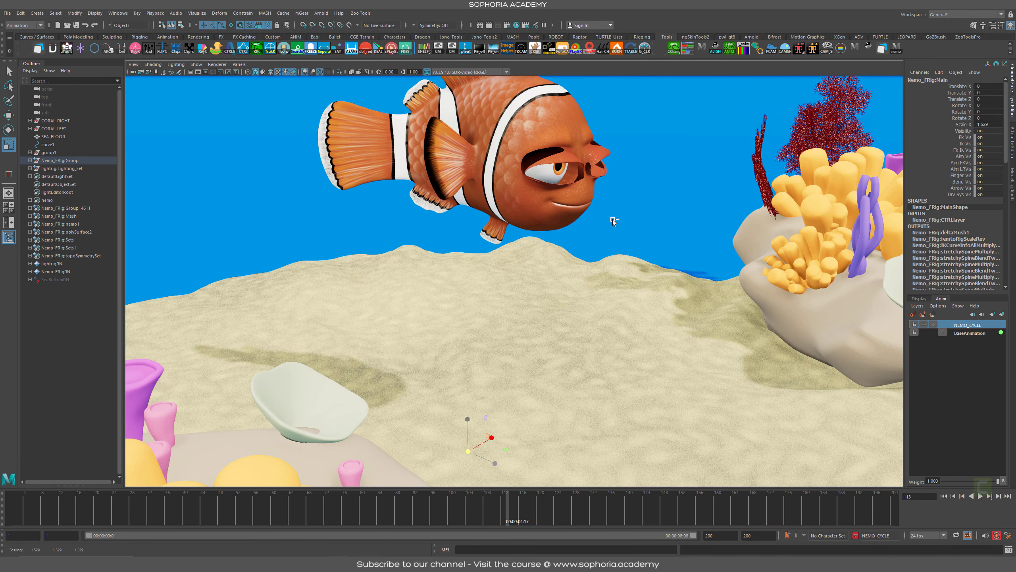
pyautogui.hotkey('ctrl', 'z')
pyautogui.keyDown('alt'); pyautogui.moveTo(557, 151); pyautogui.dragTo(618, 329, button='right'); pyautogui.keyUp('alt')
pyautogui.keyDown('alt'); pyautogui.moveTo(618, 329); pyautogui.dragTo(610, 275); pyautogui.keyUp('alt')
pyautogui.keyDown('alt'); pyautogui.moveTo(609, 275); pyautogui.dragTo(587, 309, button='right'); pyautogui.keyUp('alt')
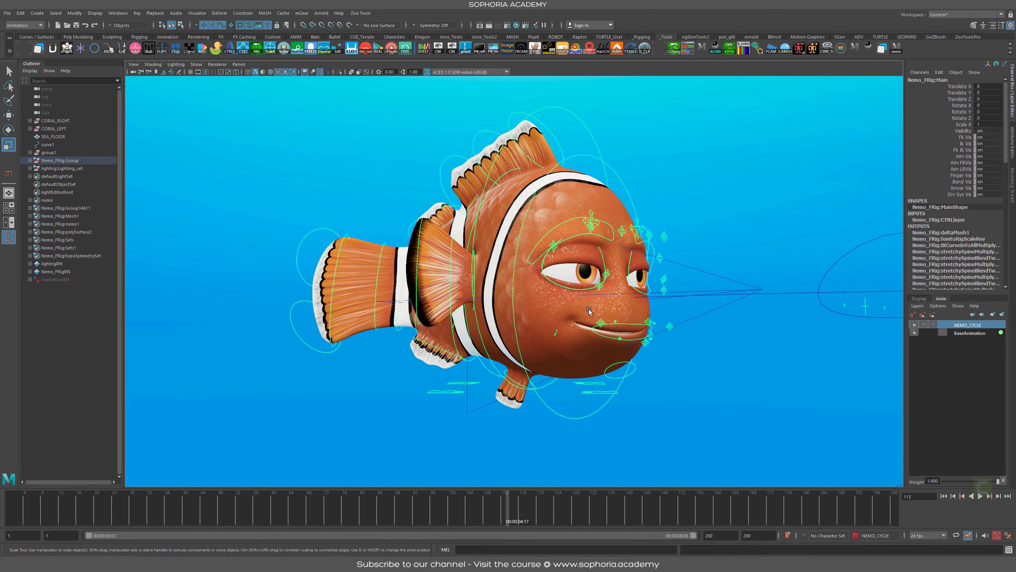
# Select the arrow-shaped curve control around the clownfish and unmute all its translate, rotate, scale and visibility channels
pyautogui.keyDown('alt'); pyautogui.moveTo(589, 311); pyautogui.dragTo(561, 305); pyautogui.keyUp('alt')
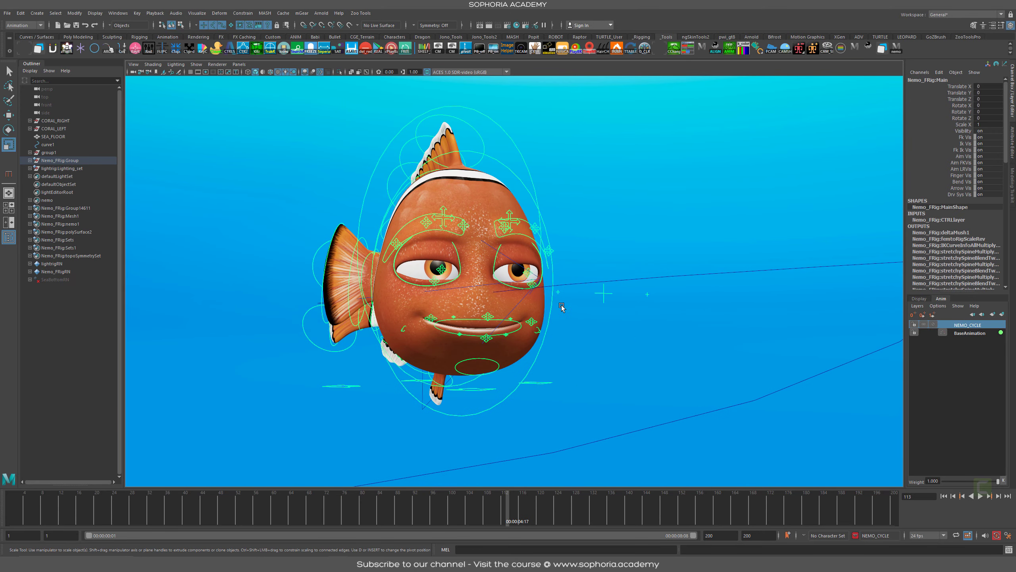
pyautogui.keyDown('alt'); pyautogui.moveTo(512, 237); pyautogui.dragTo(560, 264); pyautogui.keyUp('alt')
pyautogui.keyDown('alt'); pyautogui.moveTo(735, 300); pyautogui.dragTo(704, 278); pyautogui.keyUp('alt')
pyautogui.keyDown('alt'); pyautogui.moveTo(705, 278); pyautogui.dragTo(576, 248, button='right'); pyautogui.keyUp('alt')
pyautogui.keyDown('alt'); pyautogui.moveTo(638, 289); pyautogui.dragTo(644, 290); pyautogui.keyUp('alt')
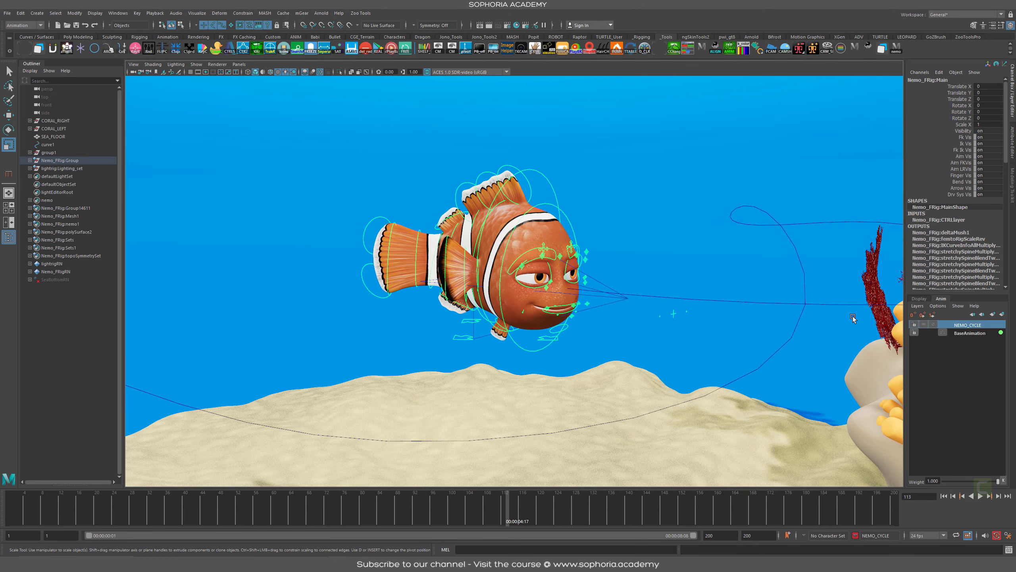
pyautogui.keyDown('alt'); pyautogui.moveTo(538, 288); pyautogui.dragTo(559, 277); pyautogui.keyUp('alt')
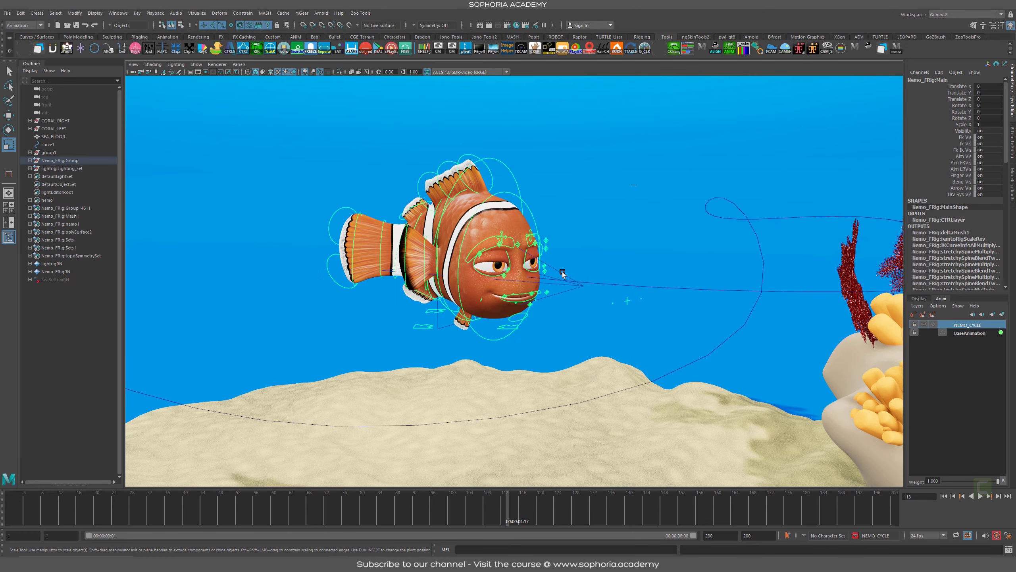
pyautogui.click(560, 274)
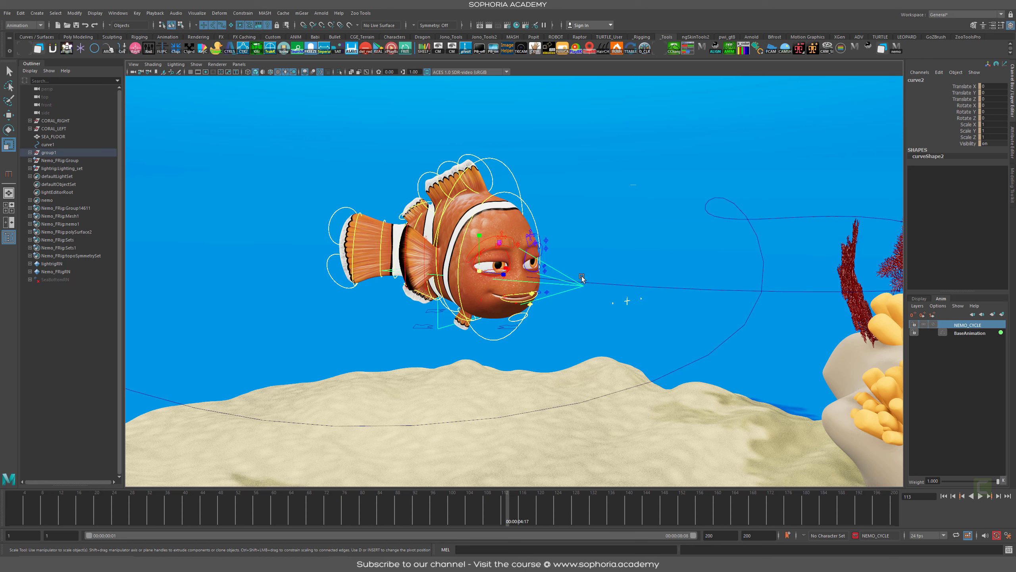
pyautogui.moveTo(971, 88); pyautogui.dragTo(968, 137)
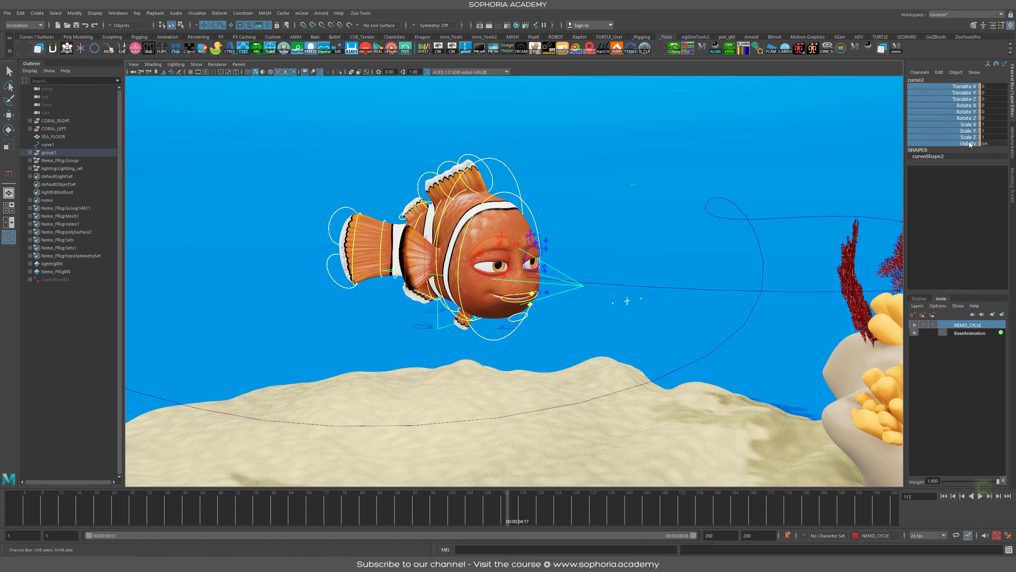
pyautogui.rightClick(968, 138)
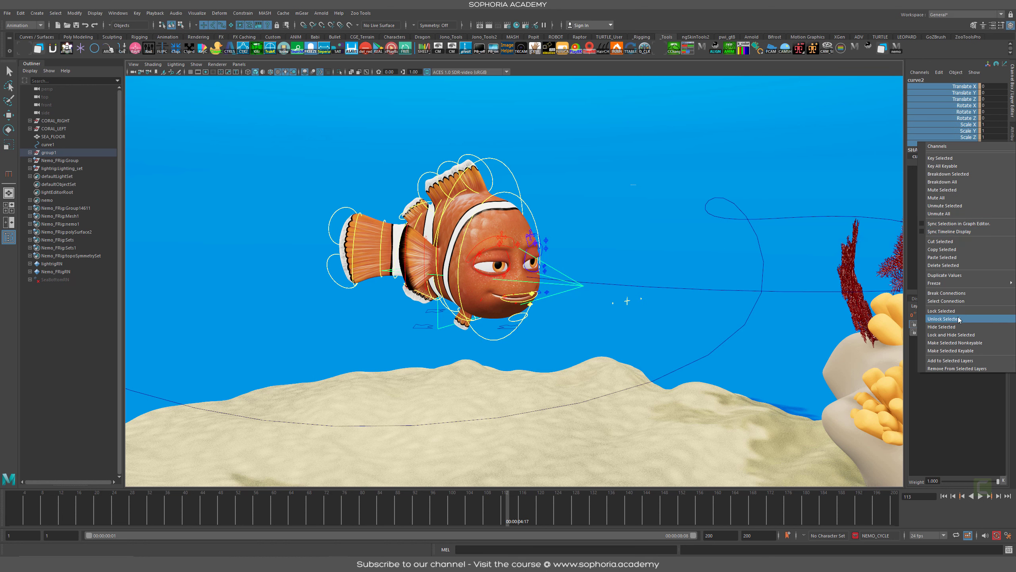
pyautogui.click(969, 208)
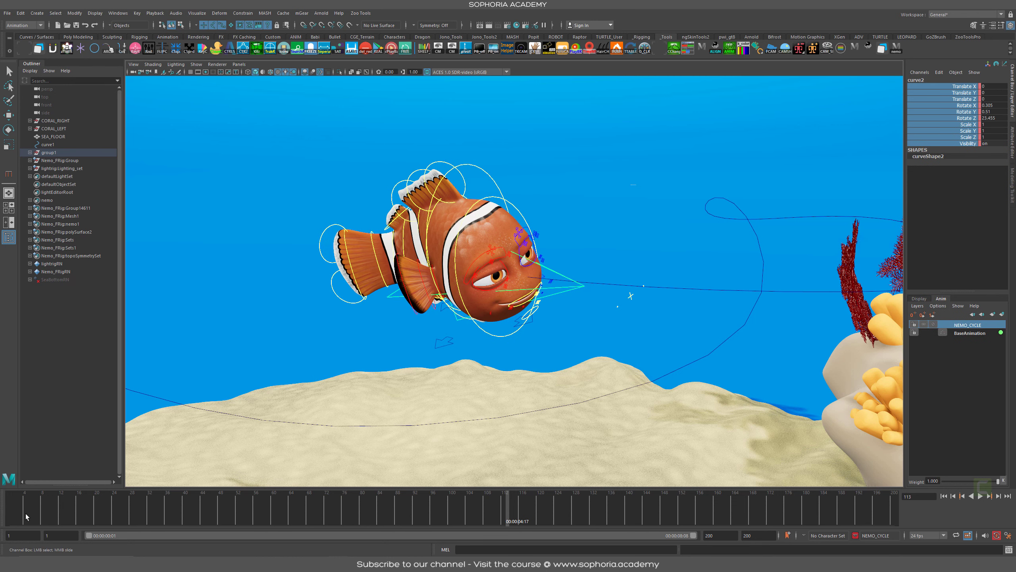
# Play the clownfish's body turning animation and return to the first frame
pyautogui.hotkey('alt', 'v')
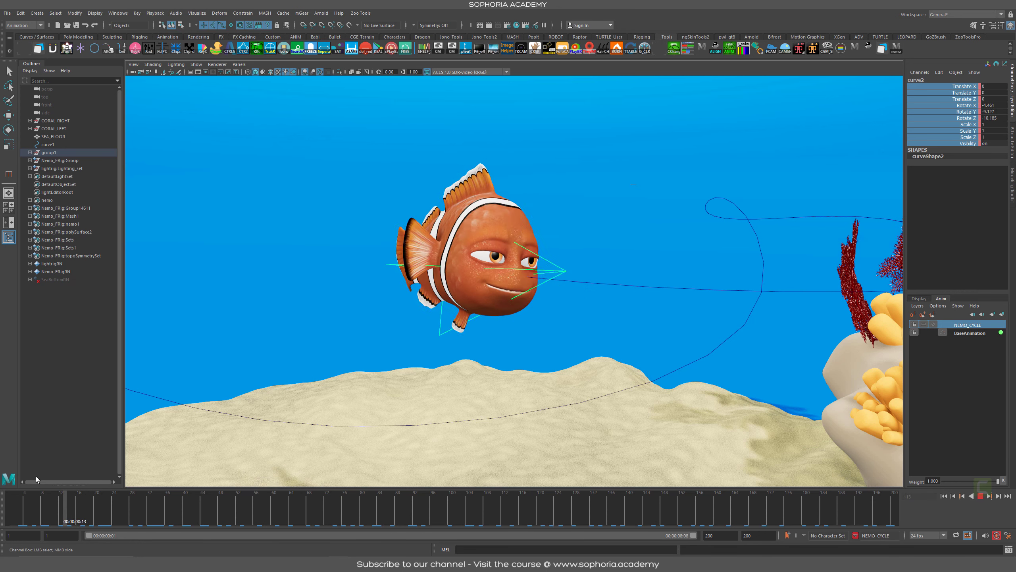
pyautogui.hotkey('alt', 'v')
pyautogui.hotkey('alt', 'shift', 'v')
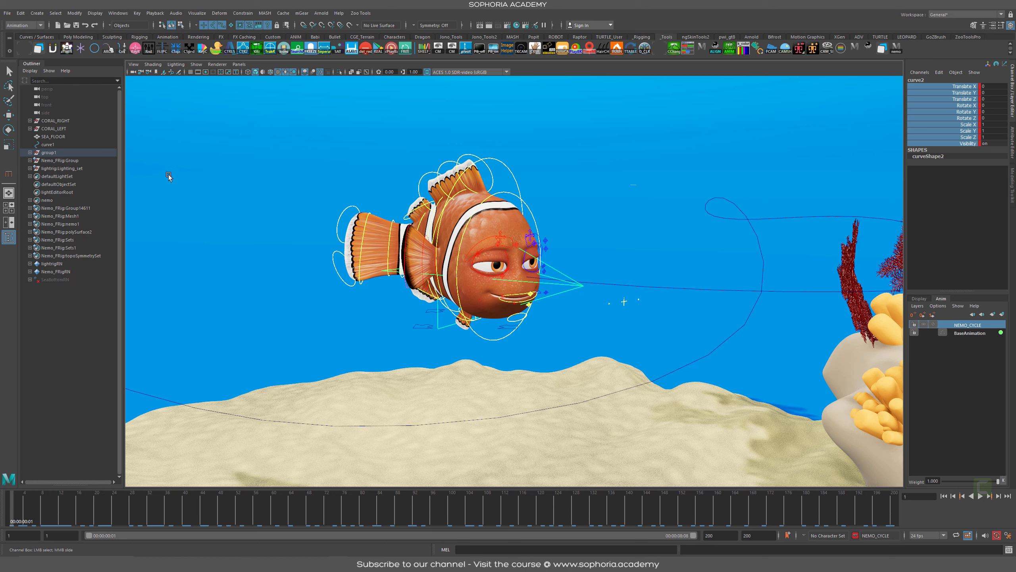
# Rename the group1 node in the scene hierarchy as CTRLPATH
pyautogui.click(50, 153)
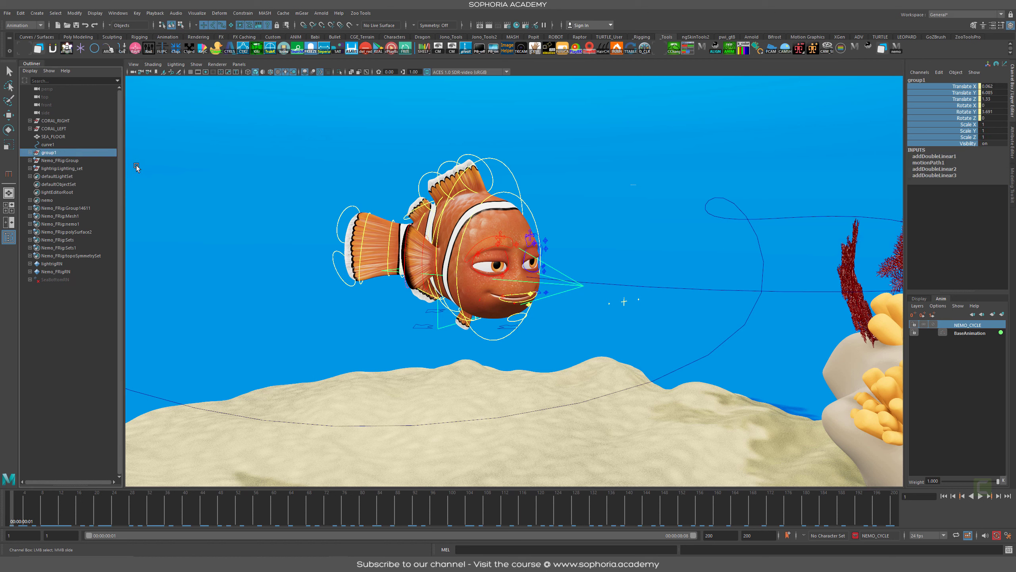
pyautogui.doubleClick(50, 152)
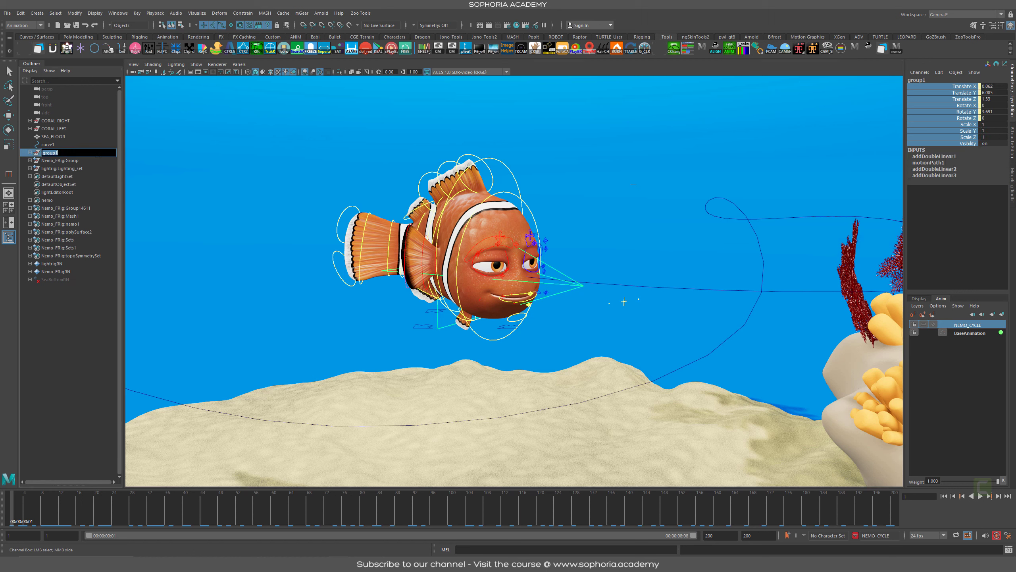
pyautogui.write('CTRLPATH')
pyautogui.press('Return')
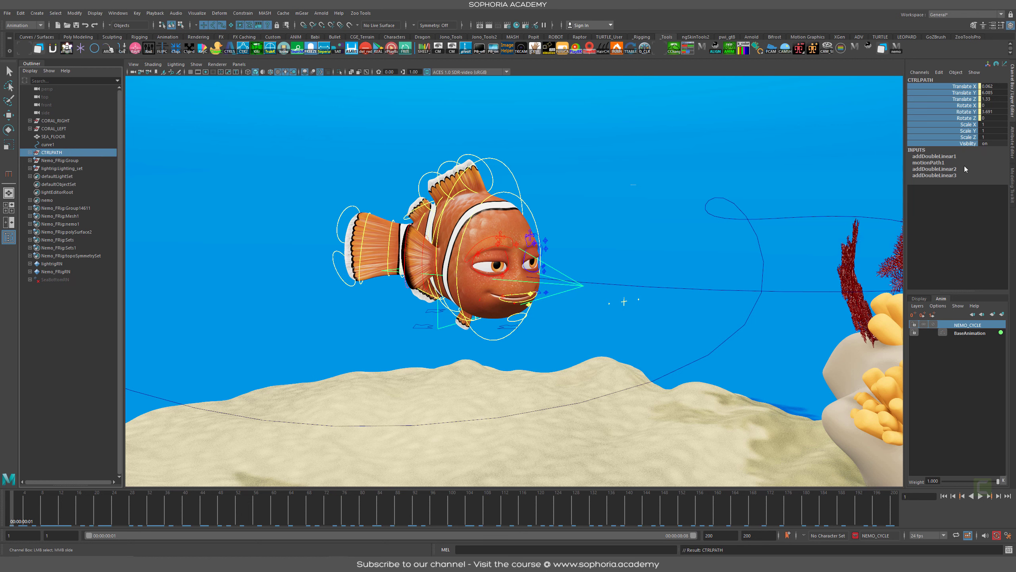
# Unmute the U Value channel of motionPath1 on the CTRLPATH group
pyautogui.click(928, 162)
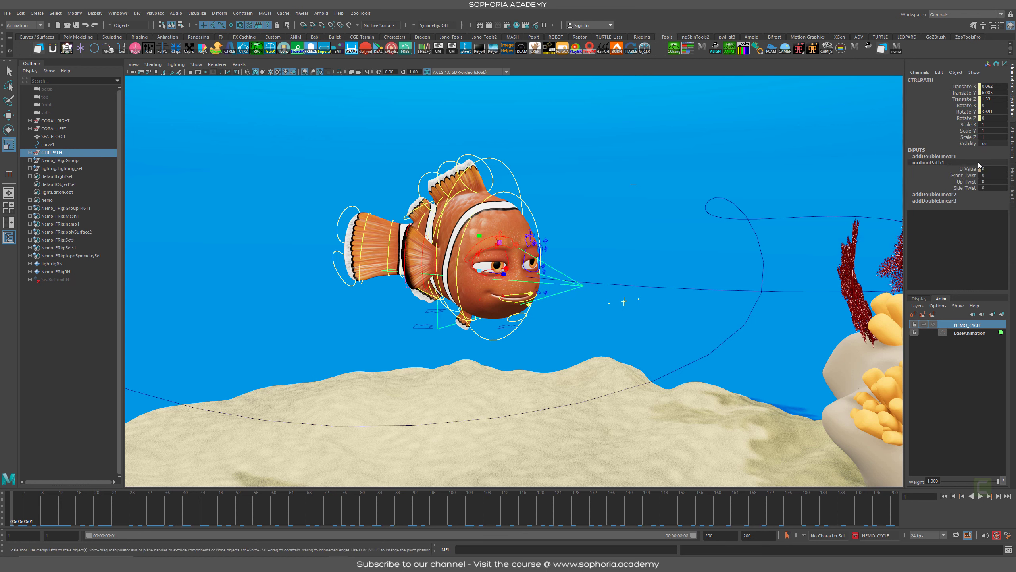
pyautogui.click(969, 170)
pyautogui.rightClick(970, 171)
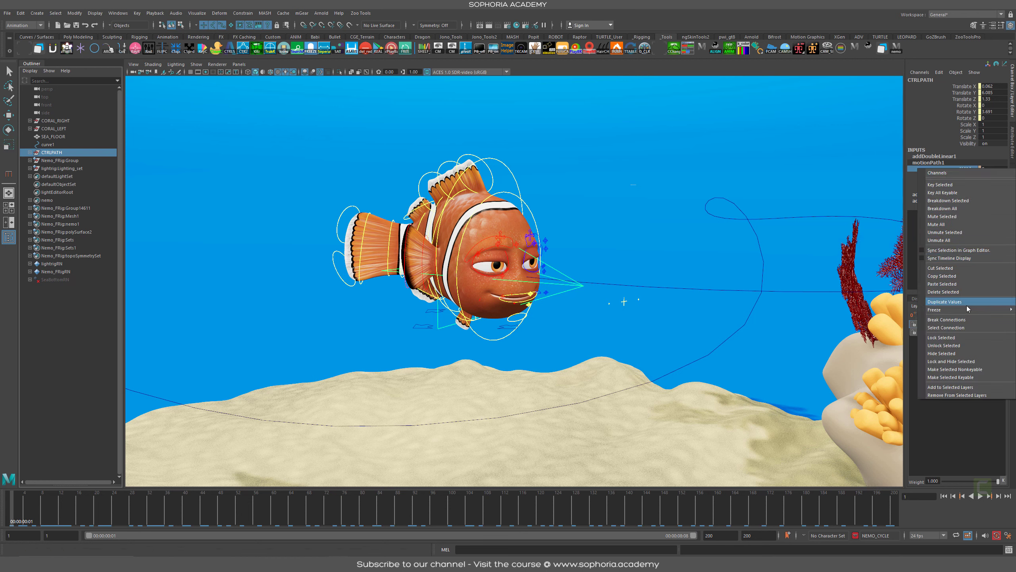
pyautogui.click(961, 232)
# Examine the motion path's U Value curve in the Graph Editor while playing the swim between the corals, and close the editor
pyautogui.keyDown('alt'); pyautogui.moveTo(624, 363); pyautogui.dragTo(403, 301, button='right'); pyautogui.keyUp('alt')
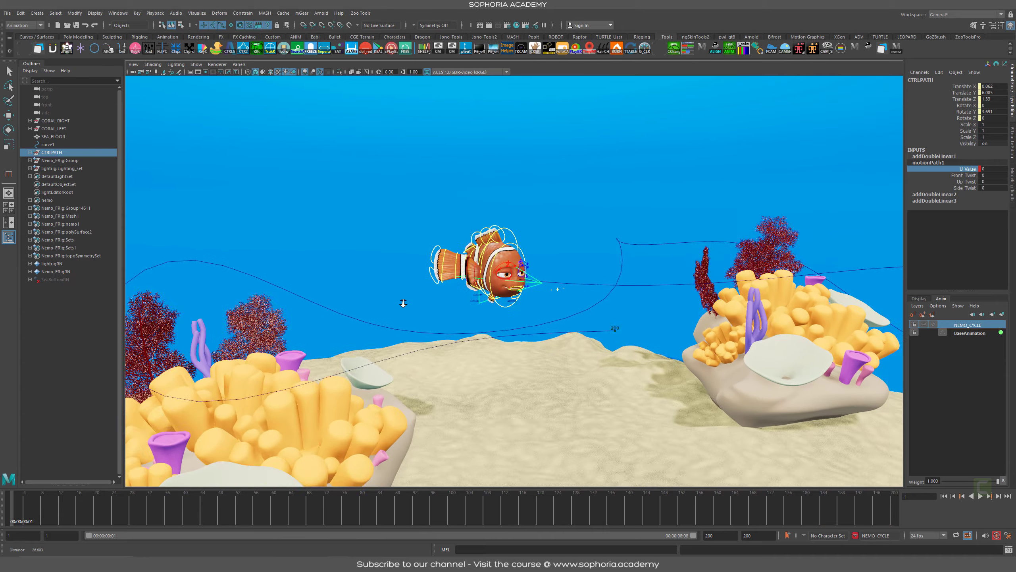
pyautogui.hotkey('ctrl', 'g')
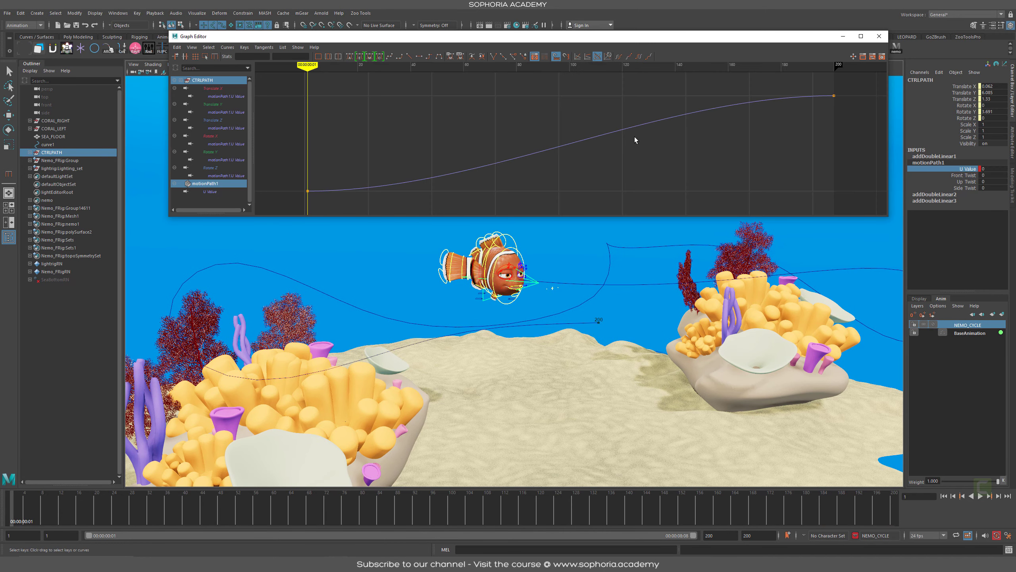
pyautogui.keyDown('alt'); pyautogui.moveTo(677, 161); pyautogui.dragTo(644, 173, button='right'); pyautogui.keyUp('alt')
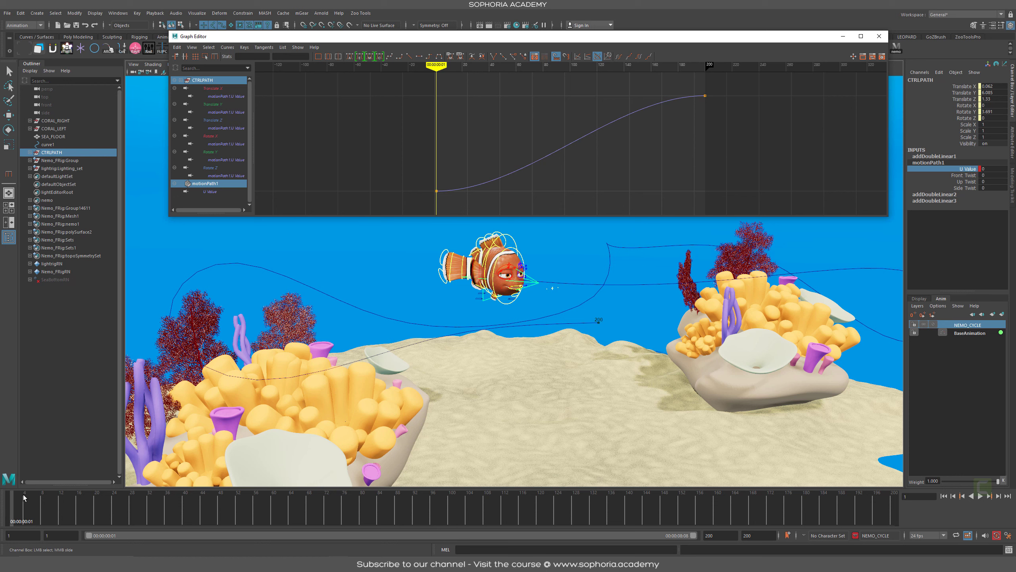
pyautogui.hotkey('alt', 'v')
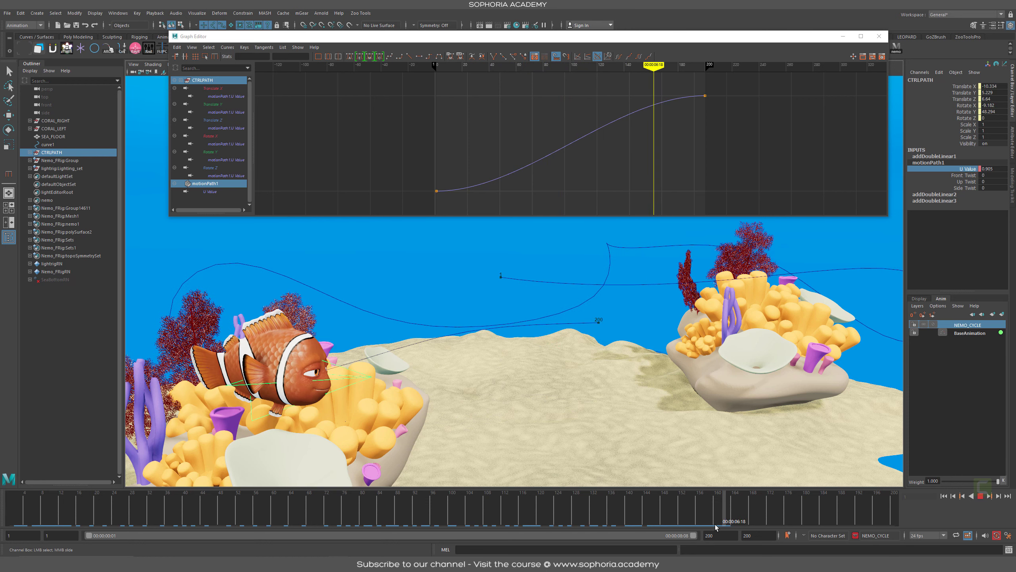
pyautogui.click(697, 516)
pyautogui.hotkey('alt', 'v')
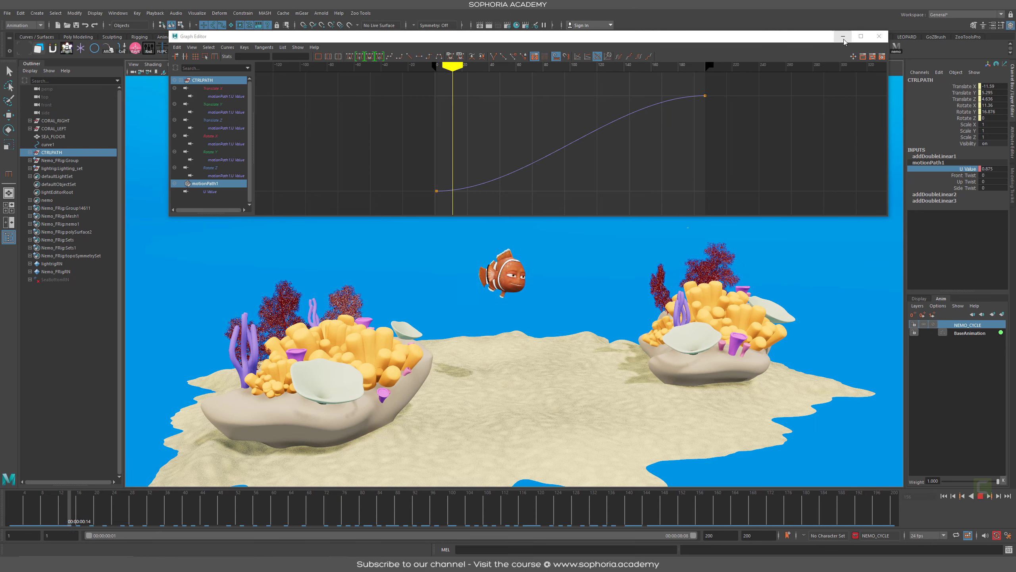
pyautogui.click(878, 36)
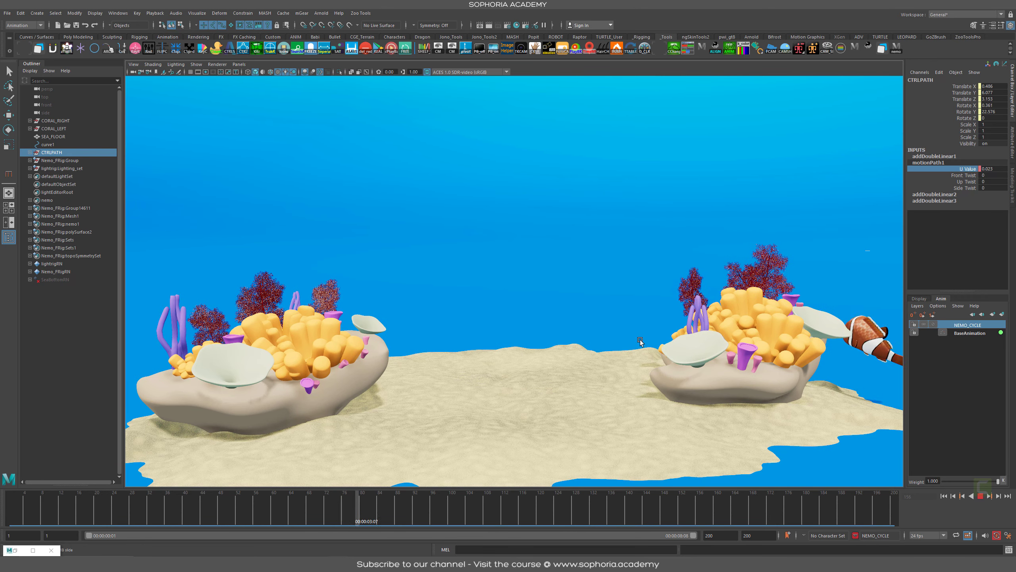
# Stop the playback, go to frame 112, and show the rig's control curves in a close view of the clownfish
pyautogui.keyDown('alt'); pyautogui.moveTo(640, 342); pyautogui.dragTo(660, 291); pyautogui.keyUp('alt')
pyautogui.keyDown('alt'); pyautogui.moveTo(534, 294); pyautogui.dragTo(592, 305, button='right'); pyautogui.keyUp('alt')
pyautogui.hotkey('alt', 'v')
pyautogui.keyDown('alt'); pyautogui.moveTo(592, 305); pyautogui.dragTo(686, 317); pyautogui.keyUp('alt')
pyautogui.moveTo(484, 512)
pyautogui.mouseDown()
pyautogui.moveTo(461, 508)
pyautogui.moveTo(503, 507)
pyautogui.mouseUp()
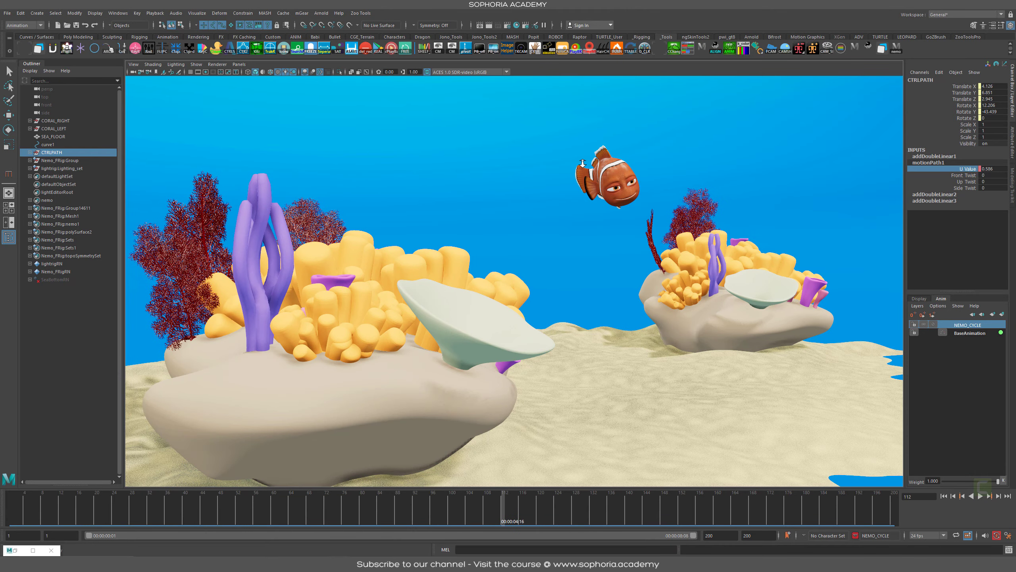
pyautogui.keyDown('alt'); pyautogui.moveTo(576, 296); pyautogui.dragTo(674, 281, button='right'); pyautogui.keyUp('alt')
pyautogui.keyDown('alt'); pyautogui.moveTo(674, 281); pyautogui.dragTo(616, 337, button='middle'); pyautogui.keyUp('alt')
pyautogui.keyDown('alt'); pyautogui.moveTo(720, 305); pyautogui.dragTo(897, 296, button='right'); pyautogui.keyUp('alt')
pyautogui.hotkey('alt', '1')
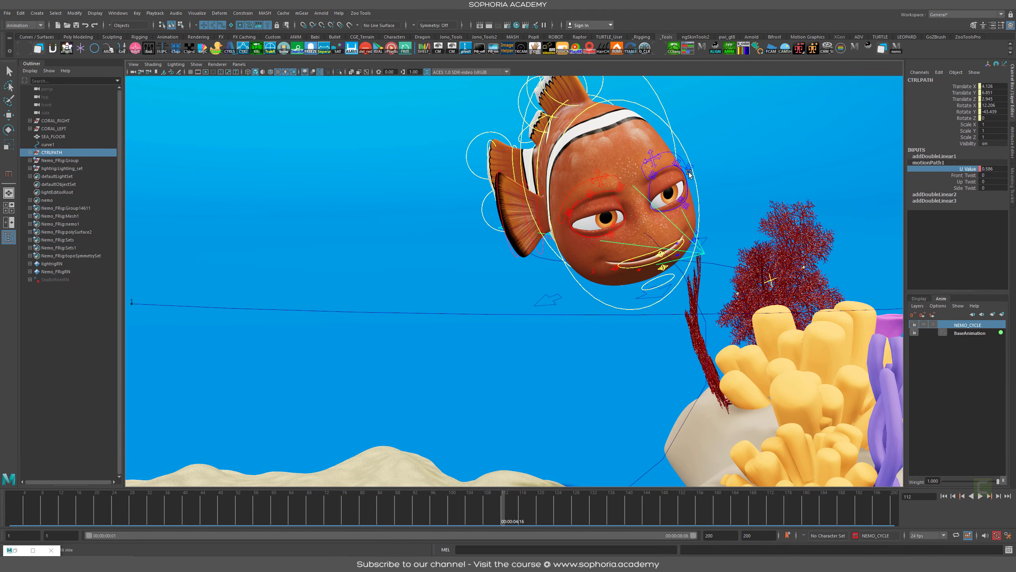
# Unmute the Blink channel of the clownfish's right main eyelid control
pyautogui.click(686, 174)
pyautogui.click(621, 204)
pyautogui.press('r')
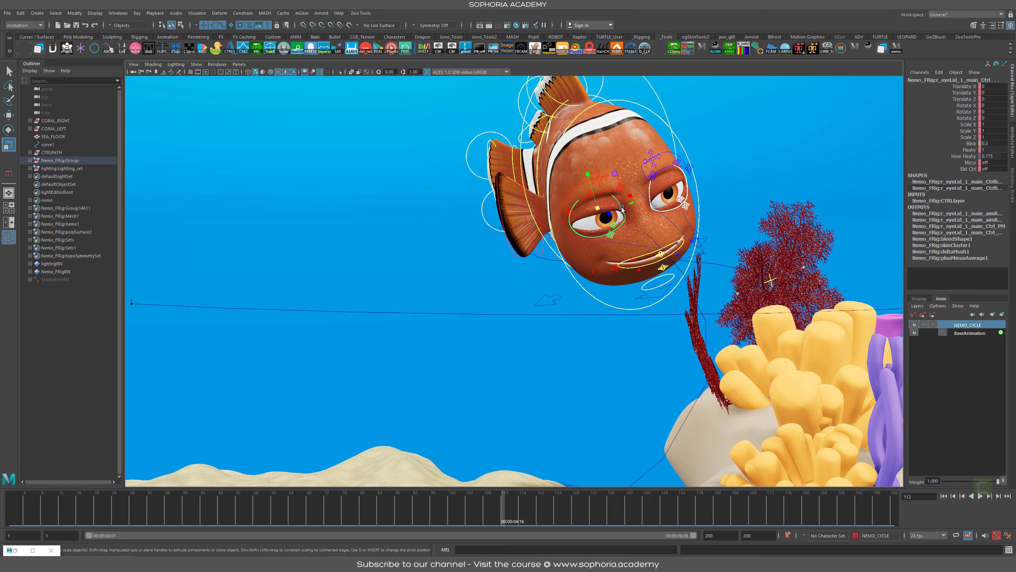
pyautogui.click(972, 144)
pyautogui.rightClick(972, 144)
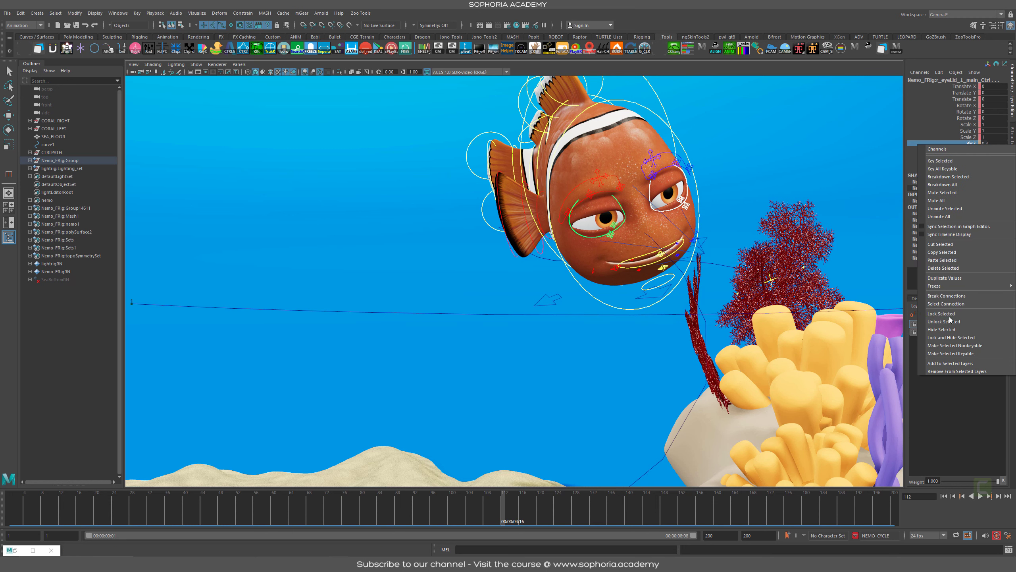
pyautogui.click(966, 209)
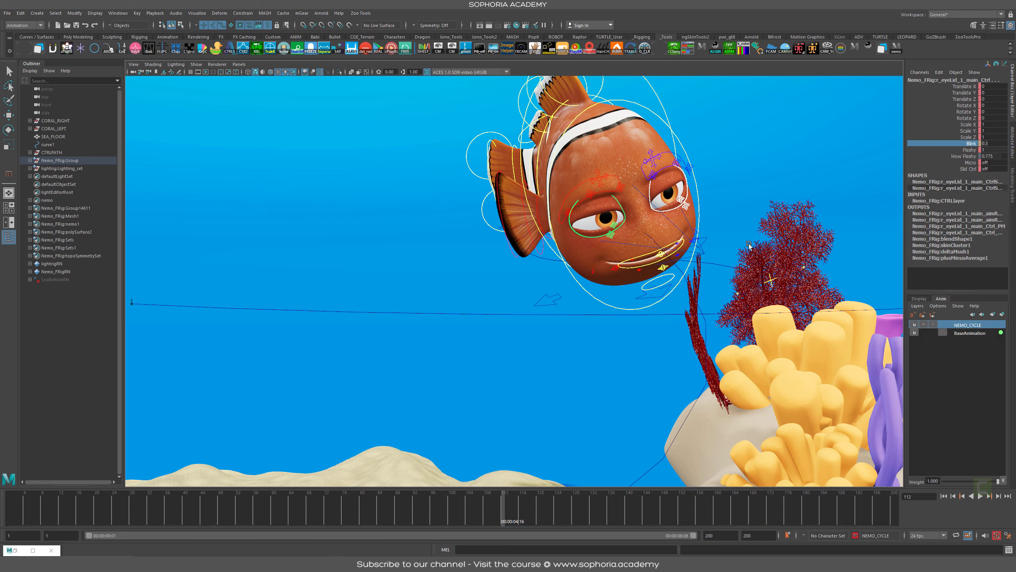
# Unmute all channels of the clownfish's AimEye_M eye-aim control, from Translate X through Follow
pyautogui.click(784, 282)
pyautogui.press('r')
pyautogui.moveTo(968, 88); pyautogui.dragTo(968, 144)
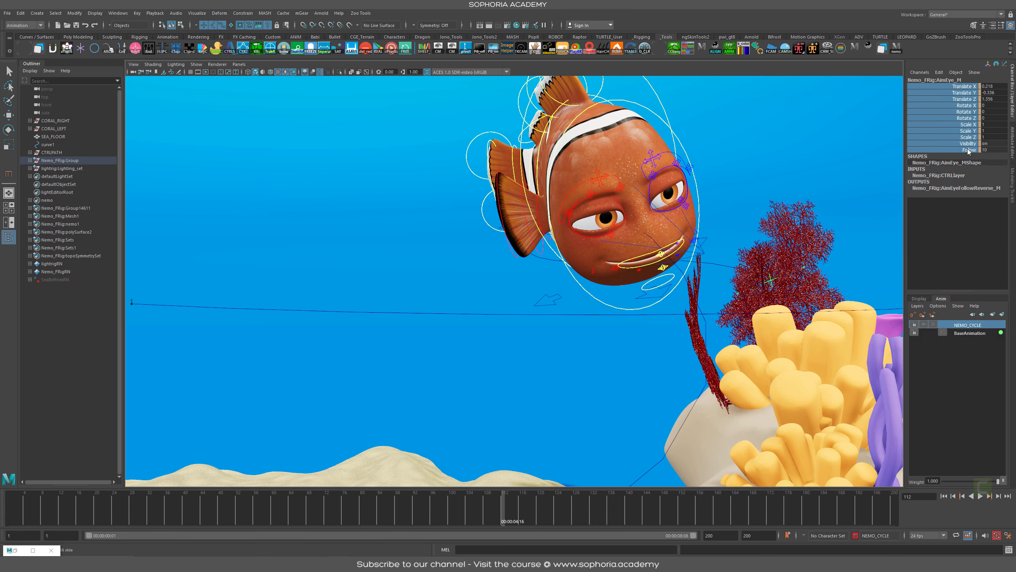
pyautogui.rightClick(968, 145)
pyautogui.click(971, 221)
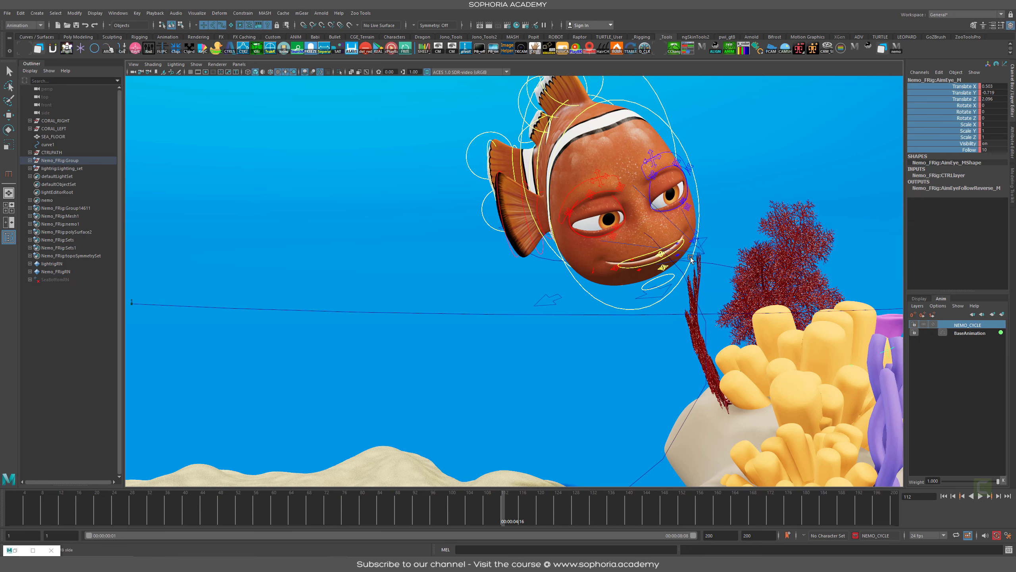
# Play and scrub the swim past the right coral to review the clownfish's eye animation without the control curves
pyautogui.hotkey('alt', 'v')
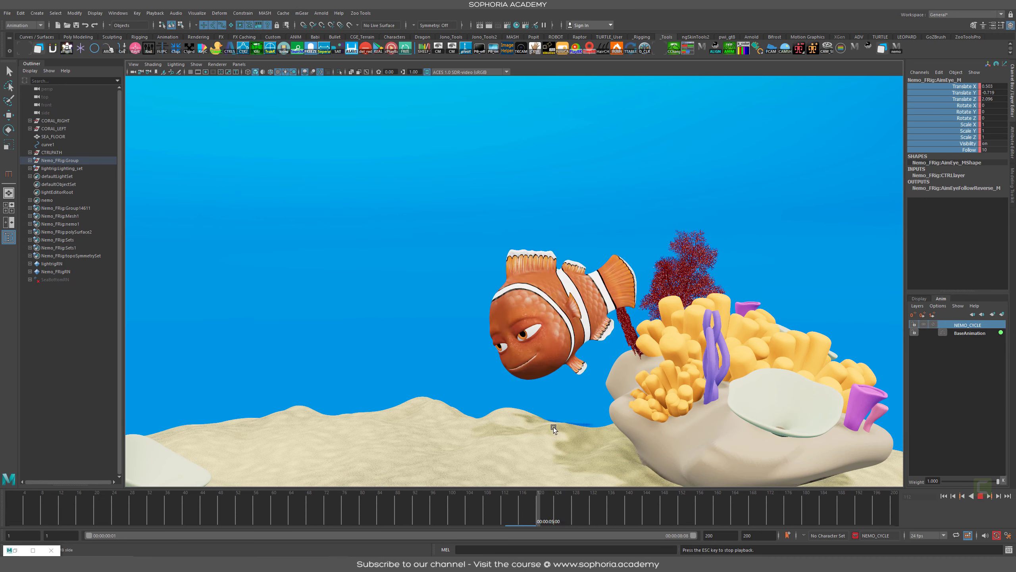
pyautogui.moveTo(490, 514)
pyautogui.mouseDown()
pyautogui.moveTo(454, 513)
pyautogui.moveTo(510, 513)
pyautogui.moveTo(484, 514)
pyautogui.moveTo(491, 515)
pyautogui.mouseUp()
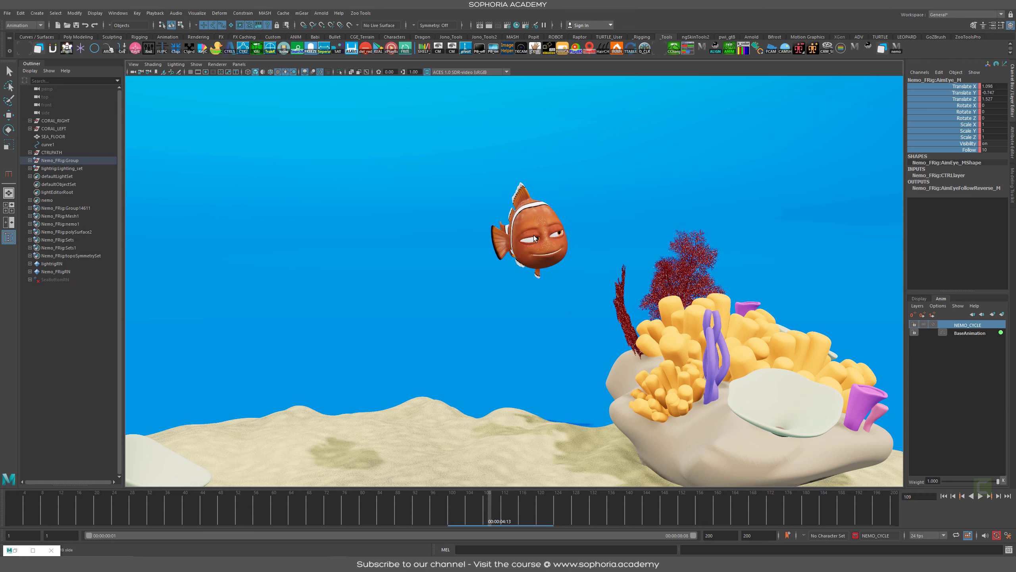
pyautogui.click(320, 72)
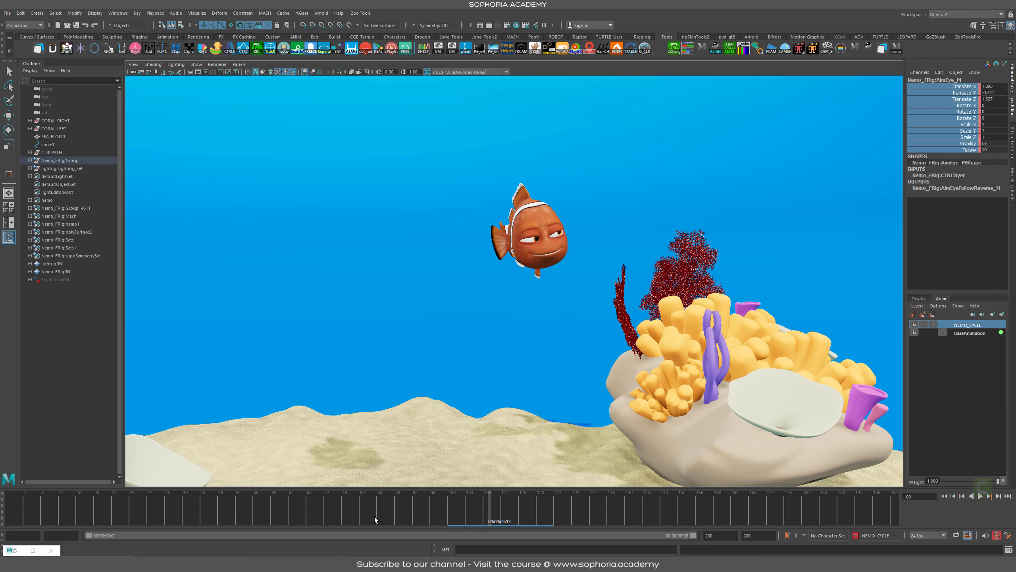
pyautogui.moveTo(374, 519); pyautogui.dragTo(573, 522)
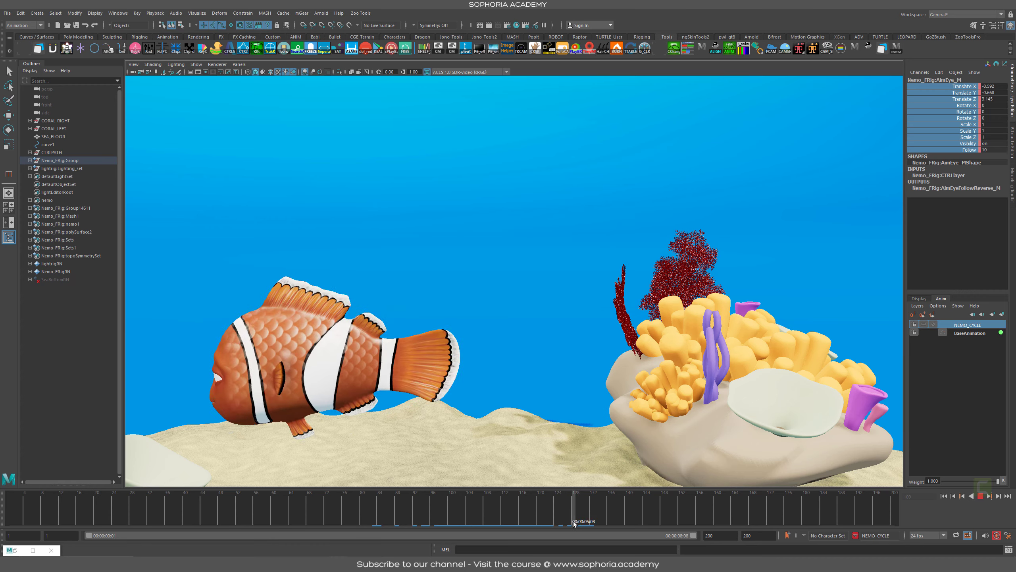
# Play the swim repeatedly in a wide view of both corals, stopping back at frame 1
pyautogui.hotkey('alt', 'v')
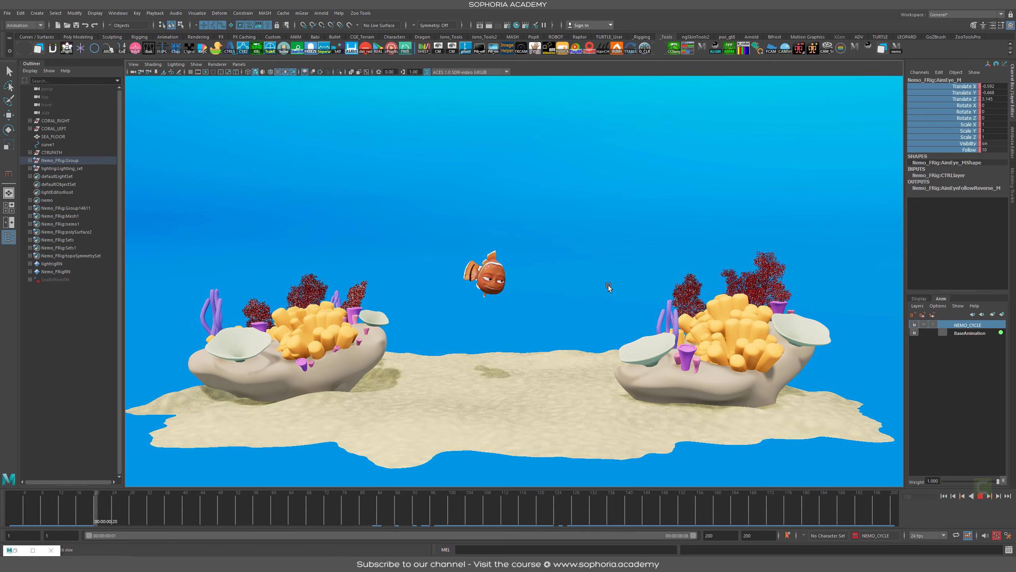
pyautogui.press('Escape')
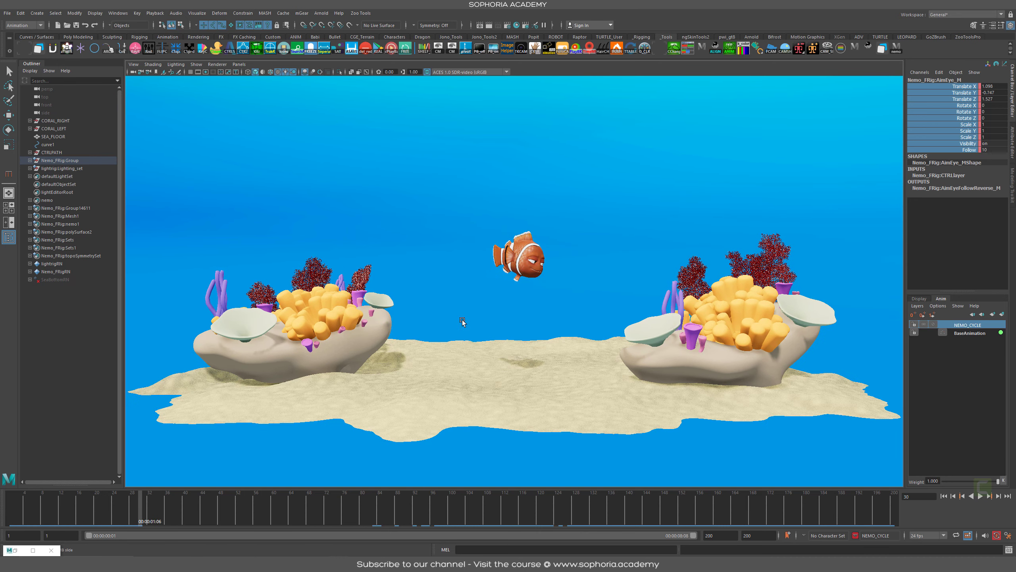
pyautogui.hotkey('alt', 'v')
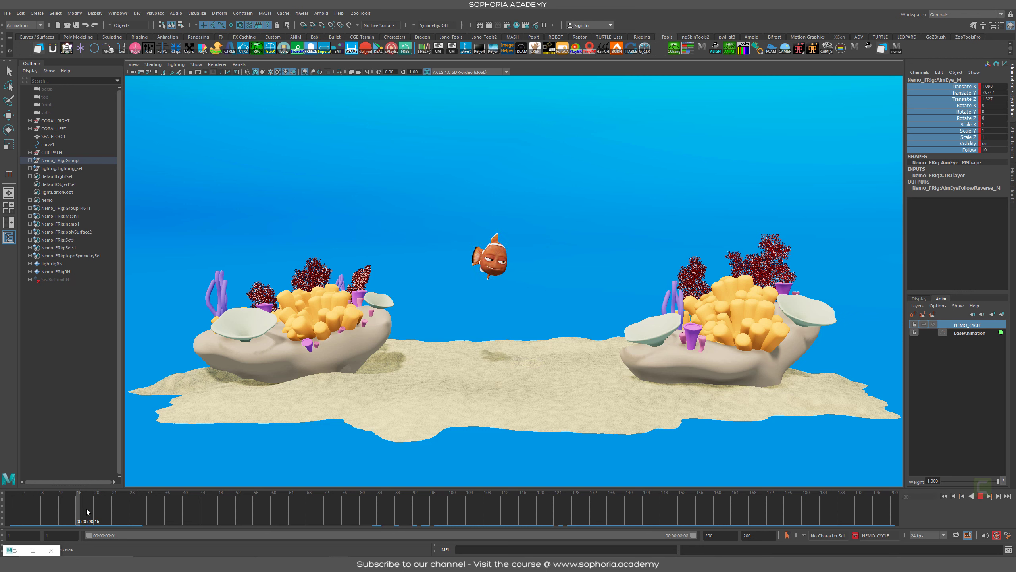
pyautogui.press('Escape')
pyautogui.hotkey('alt', 'shift', 'v')
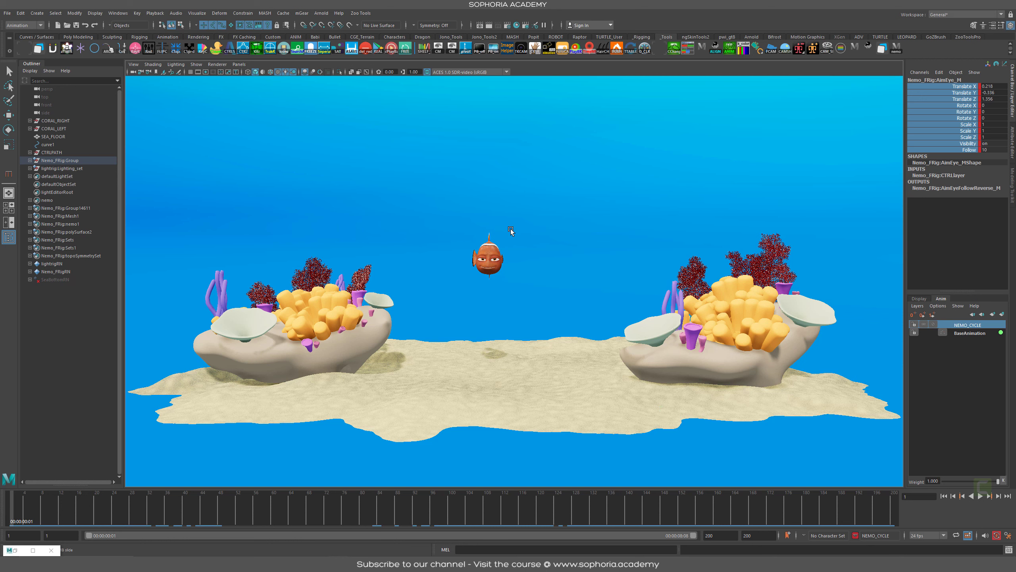
pyautogui.hotkey('alt', 'v')
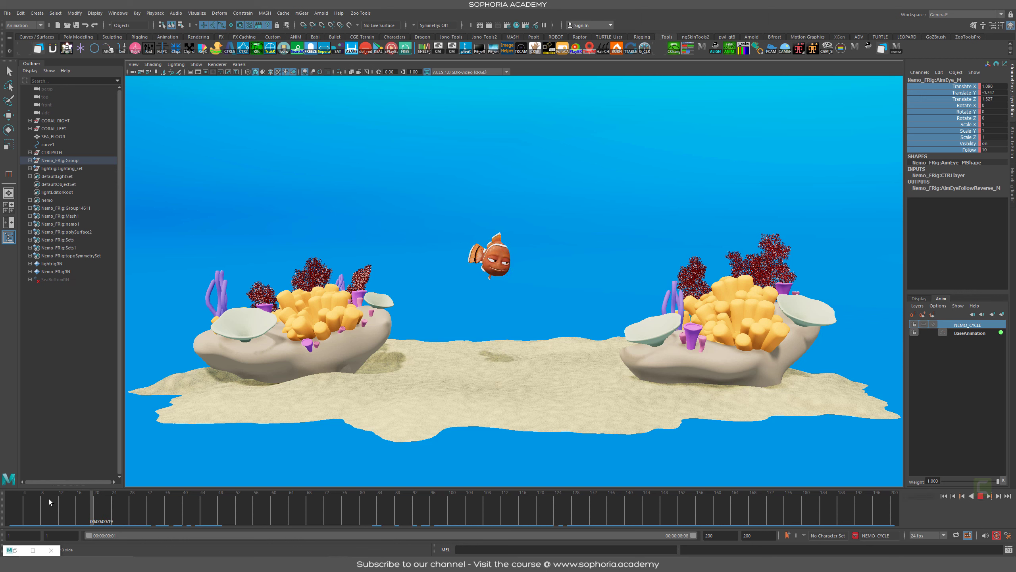
pyautogui.press('Escape')
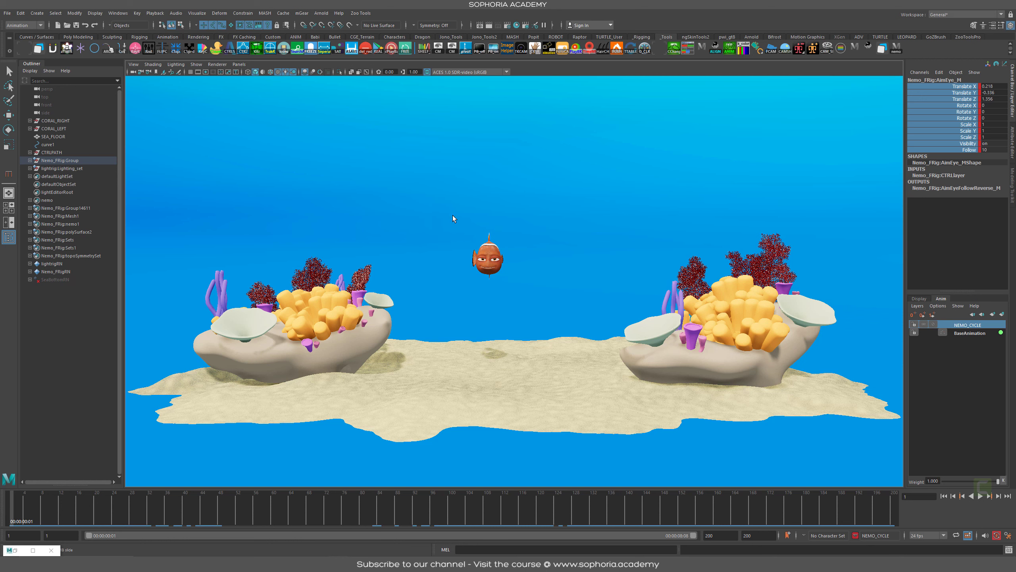
pyautogui.keyDown('alt'); pyautogui.moveTo(560, 285); pyautogui.dragTo(622, 258); pyautogui.keyUp('alt')
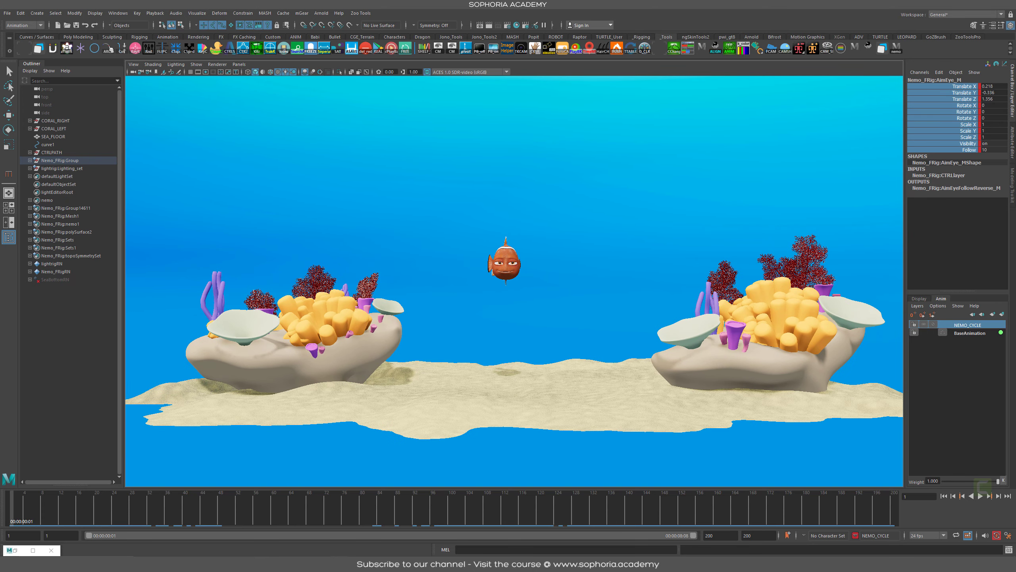
# Switch to the browser and open the Free Stuff page of the Sophoria Academy website
pyautogui.hotkey('alt', 'Tab')
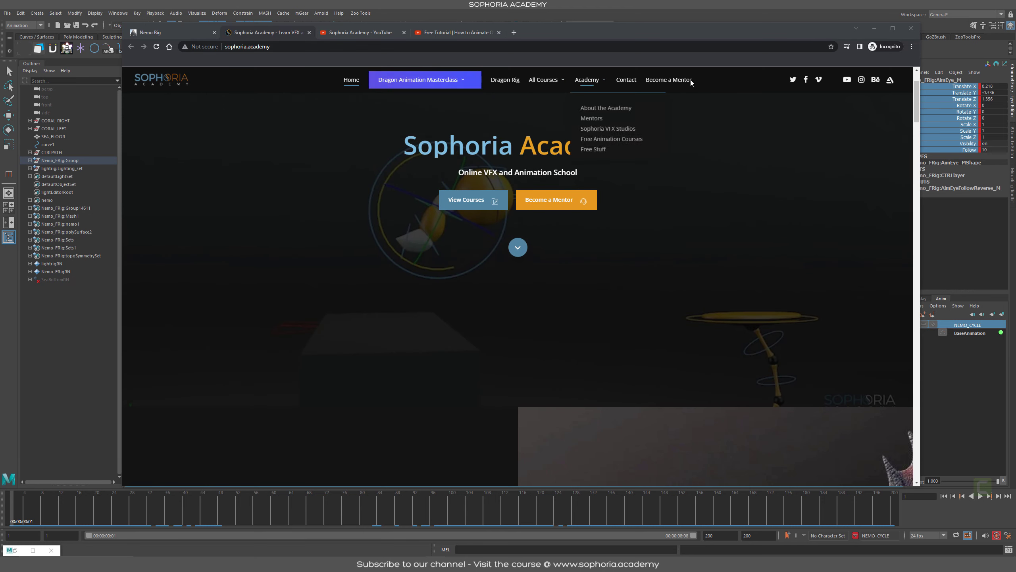
pyautogui.moveTo(587, 79)
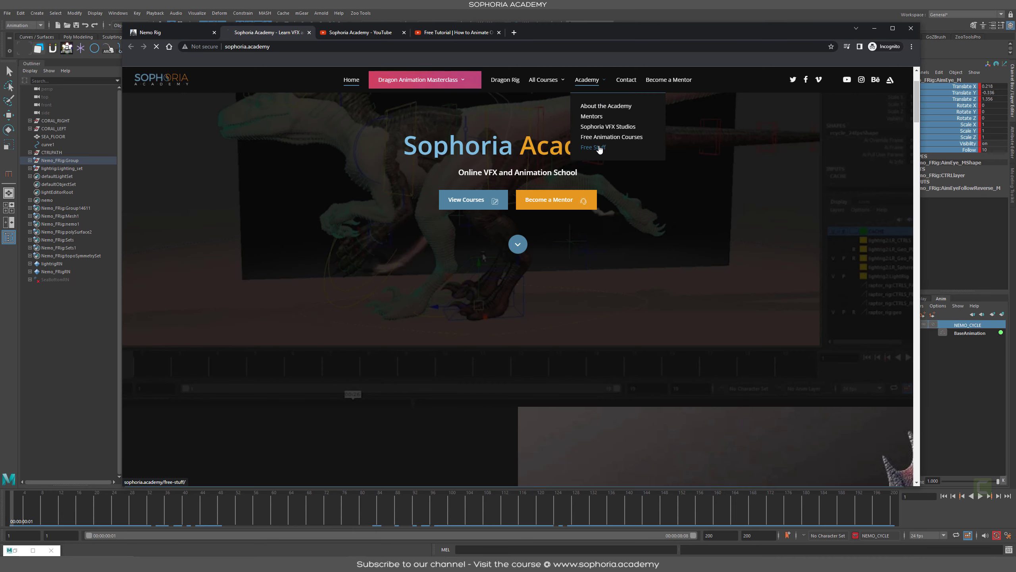
pyautogui.click(606, 148)
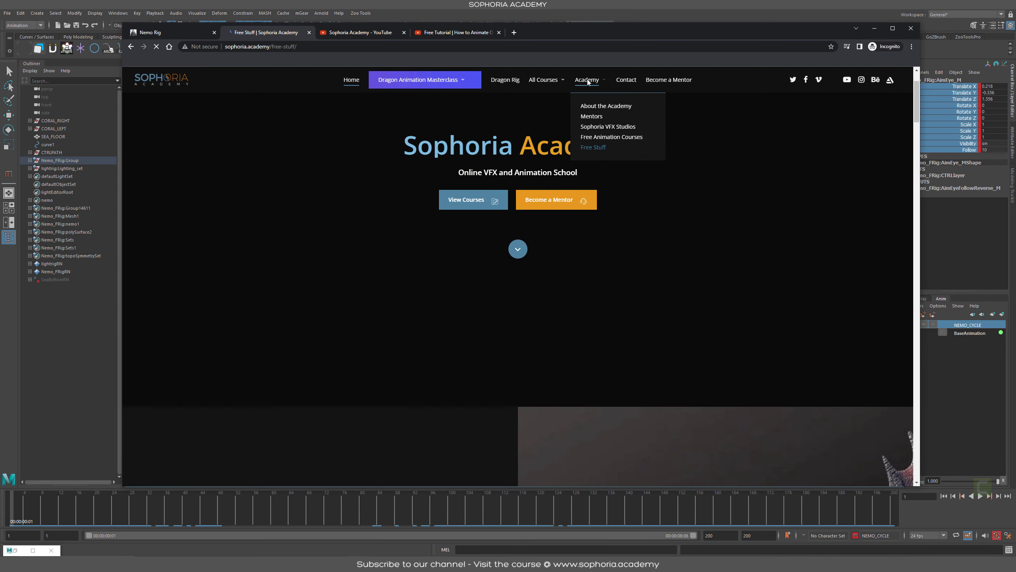
# Look through the Free Stuff page's walk cycle and fish animation cycle downloads, and return to Maya
pyautogui.scroll(-10, 554, 336)
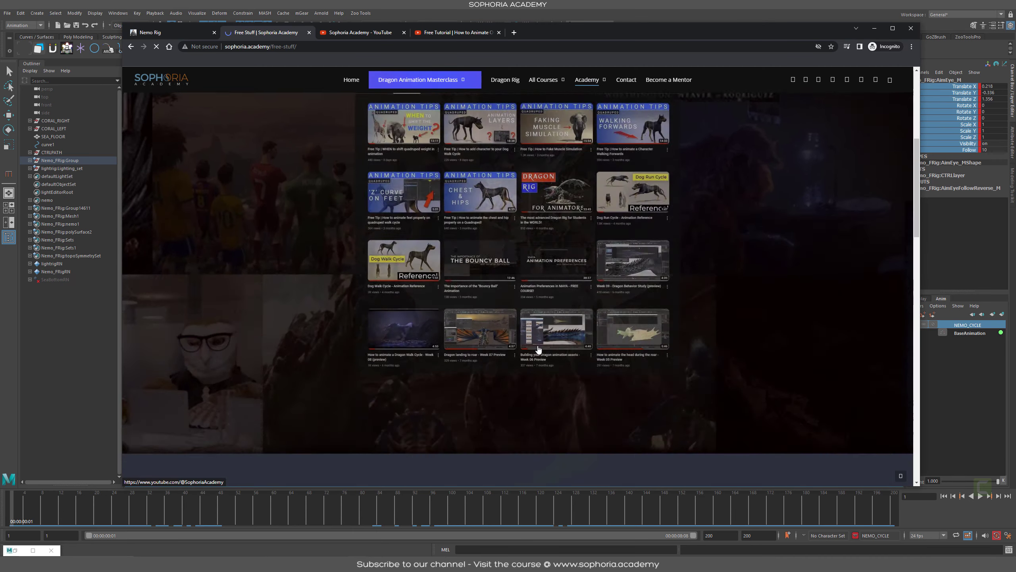
pyautogui.scroll(-2, 554, 337)
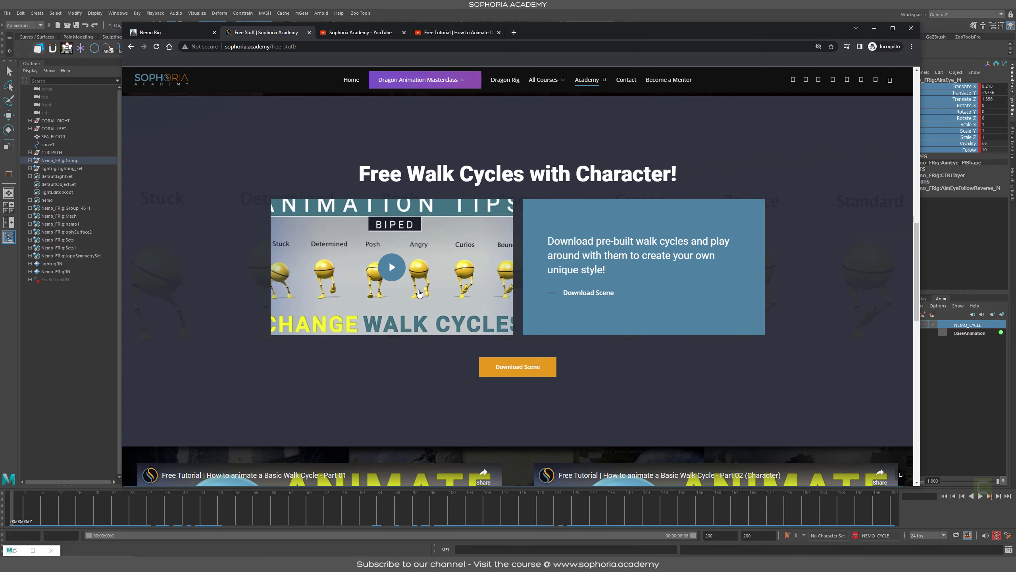
pyautogui.scroll(-6, 490, 306)
pyautogui.scroll(-4, 489, 306)
pyautogui.scroll(-2, 679, 322)
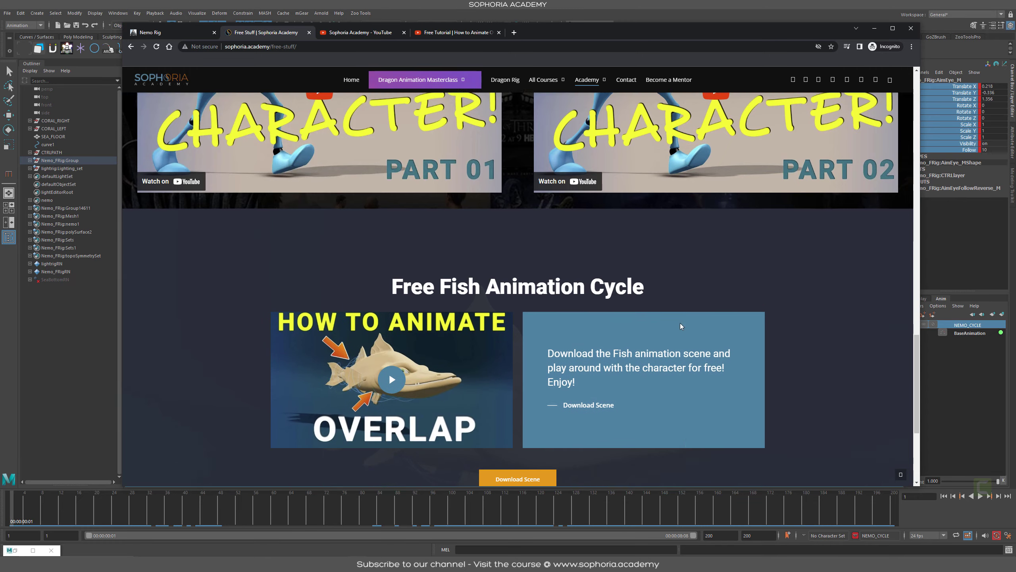
pyautogui.scroll(3, 683, 325)
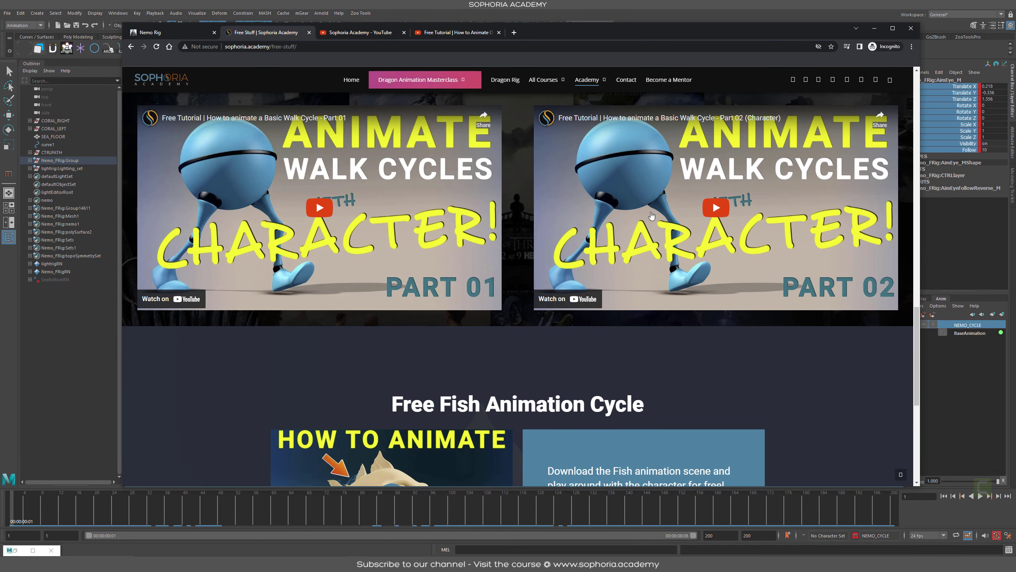
pyautogui.scroll(-4, 399, 245)
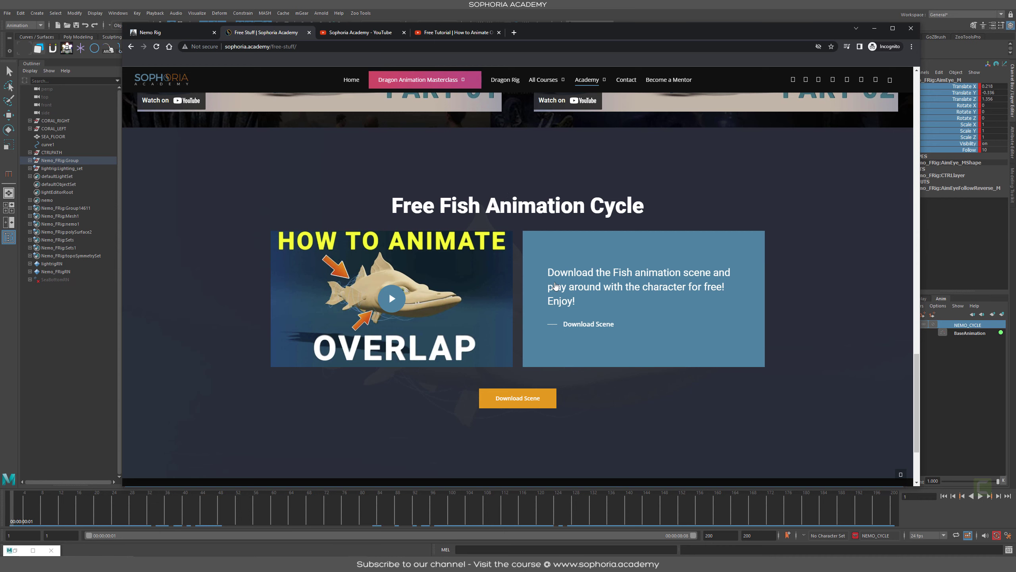
pyautogui.scroll(-3, 586, 315)
pyautogui.scroll(5, 583, 330)
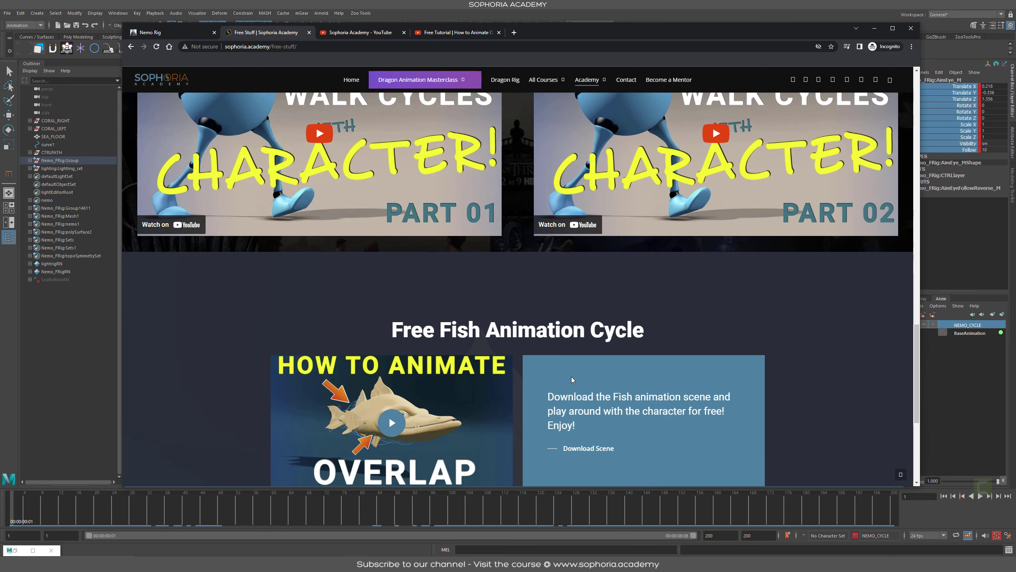
pyautogui.scroll(-5, 571, 376)
pyautogui.scroll(5, 668, 401)
pyautogui.scroll(-5, 662, 384)
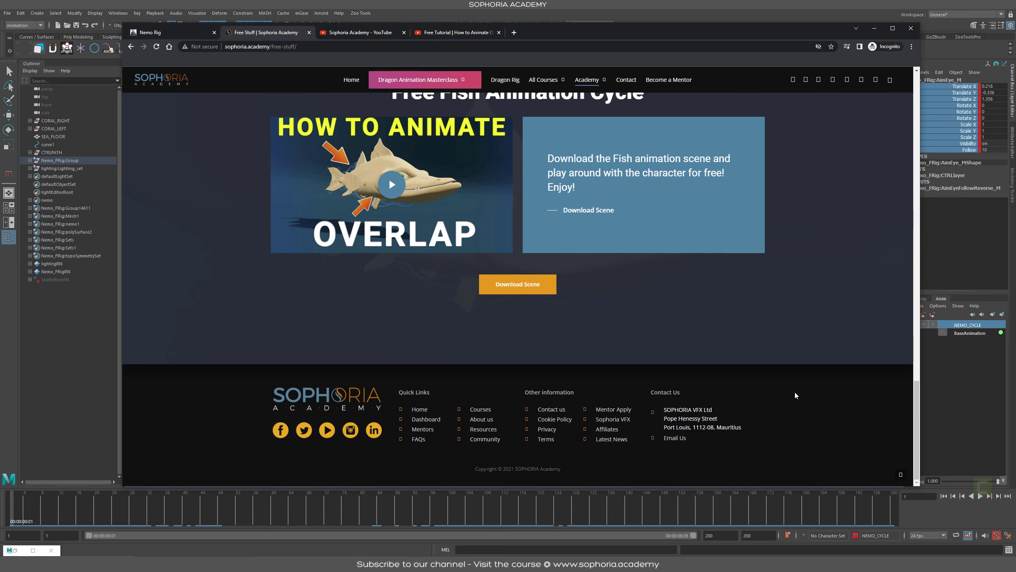
pyautogui.scroll(15, 837, 461)
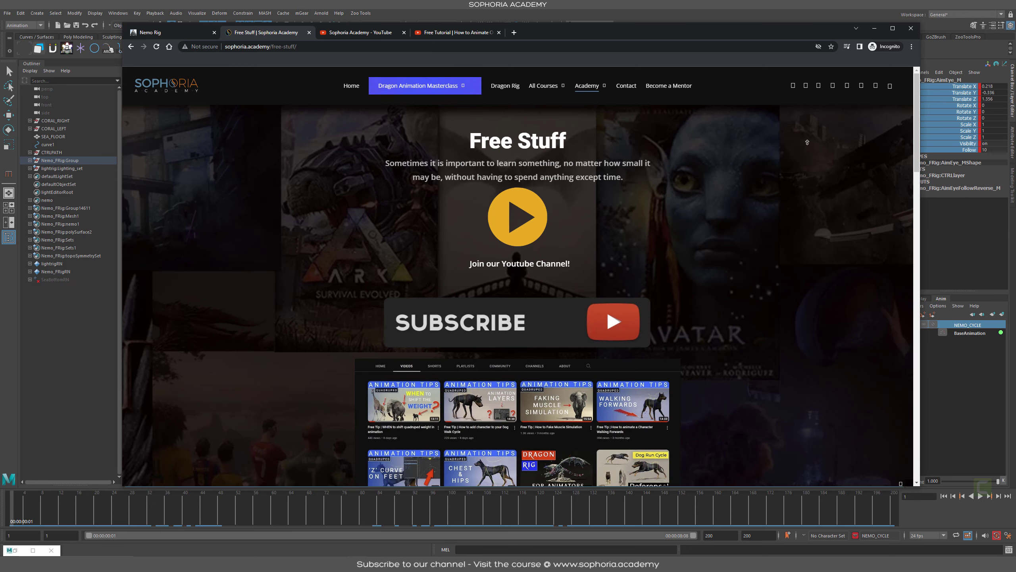
pyautogui.moveTo(587, 86)
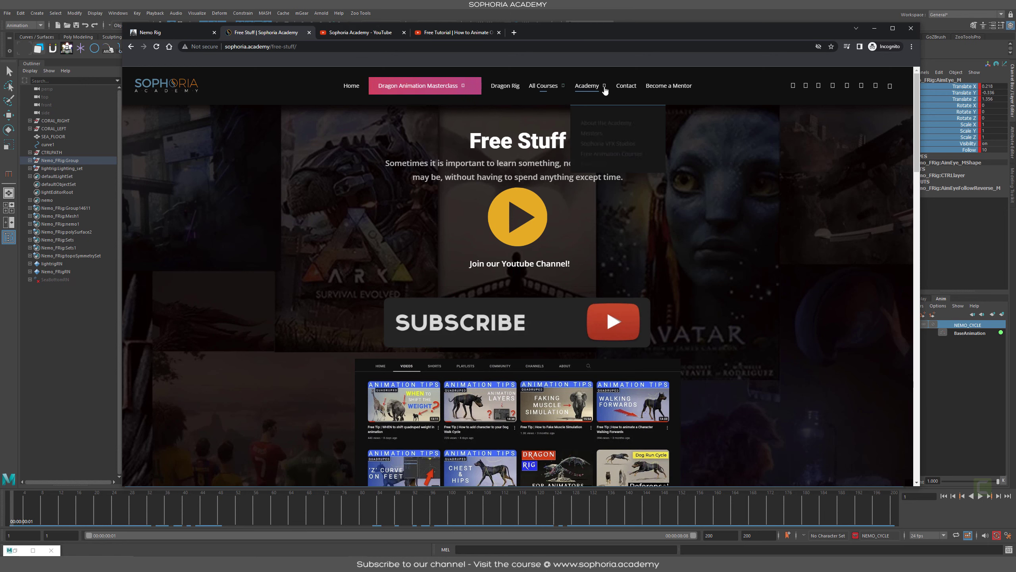
pyautogui.click(874, 28)
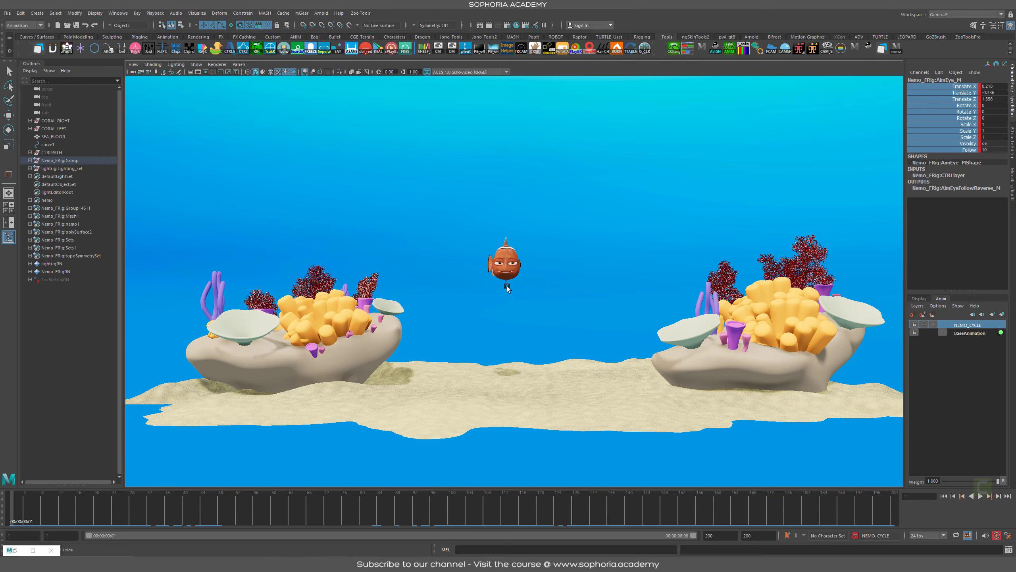
# Show the path and rig control curves, select the clownfish's FKHead_M control, and open its animation curves in the Graph Editor
pyautogui.keyDown('alt'); pyautogui.moveTo(560, 317); pyautogui.dragTo(523, 287); pyautogui.keyUp('alt')
pyautogui.click(522, 286)
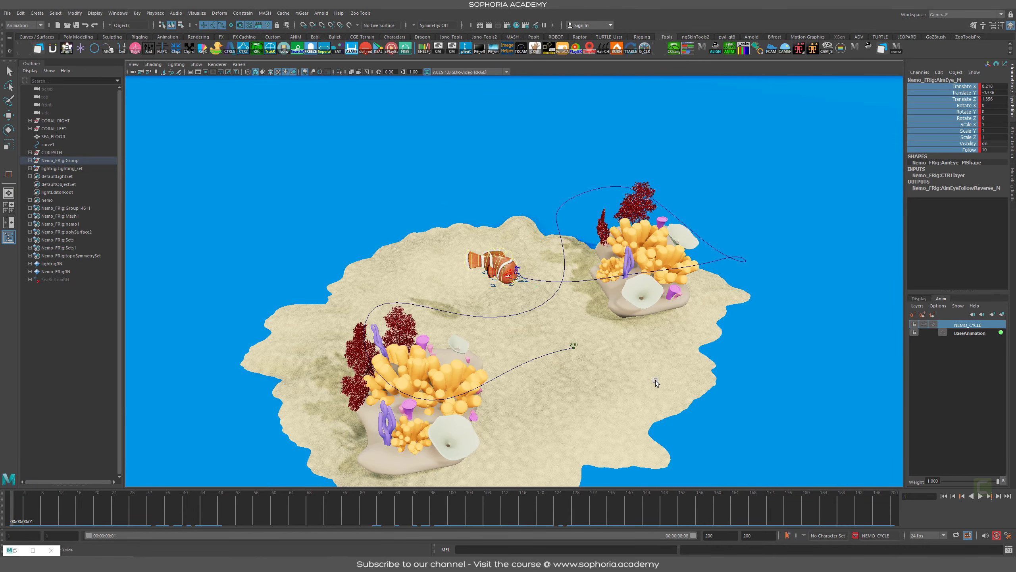
pyautogui.keyDown('alt'); pyautogui.moveTo(583, 353); pyautogui.dragTo(515, 318); pyautogui.keyUp('alt')
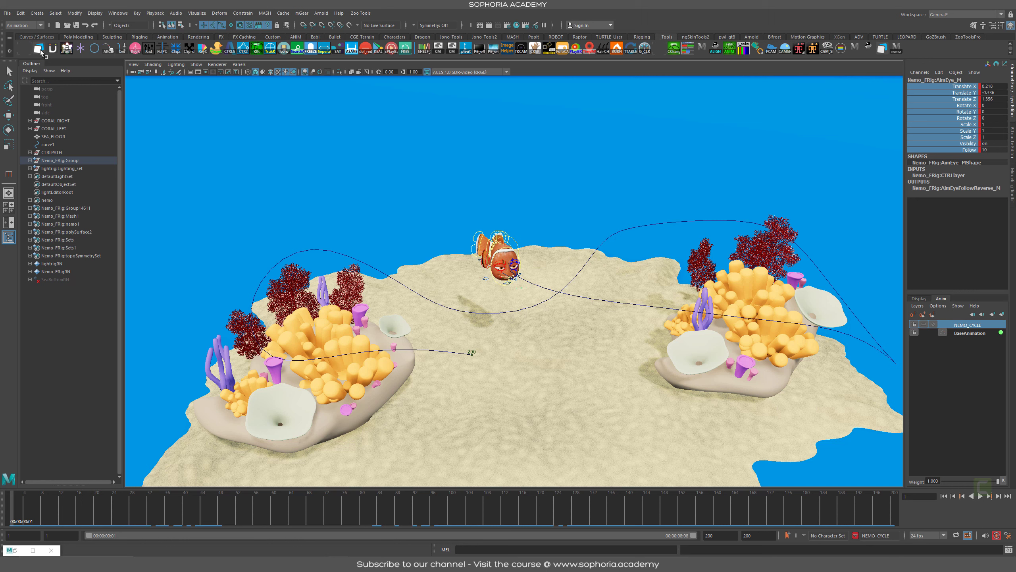
pyautogui.keyDown('alt'); pyautogui.moveTo(275, 154); pyautogui.dragTo(534, 175, button='right'); pyautogui.keyUp('alt')
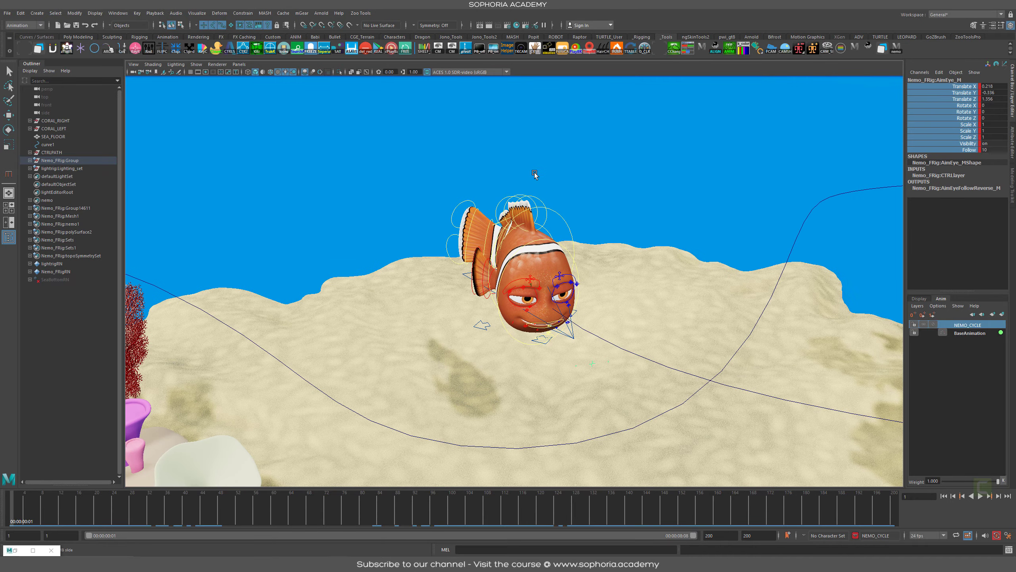
pyautogui.keyDown('alt'); pyautogui.moveTo(549, 291); pyautogui.dragTo(580, 205); pyautogui.keyUp('alt')
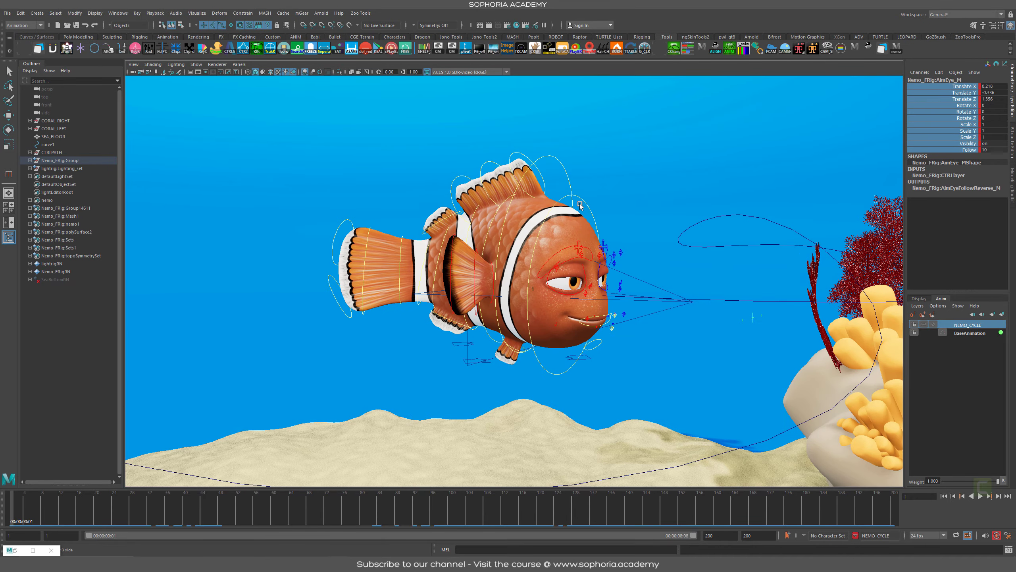
pyautogui.click(578, 198)
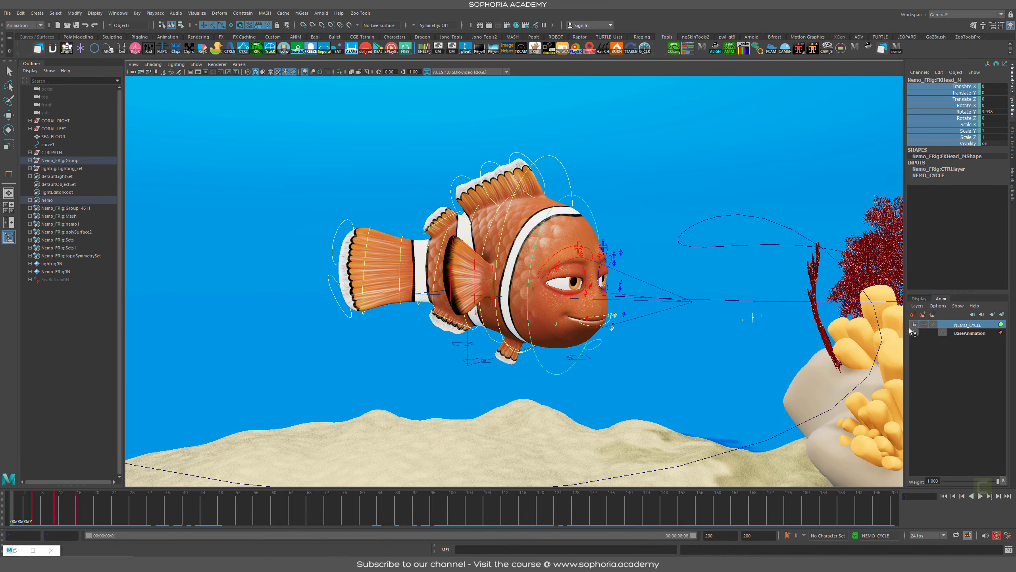
pyautogui.hotkey('shift', 'g')
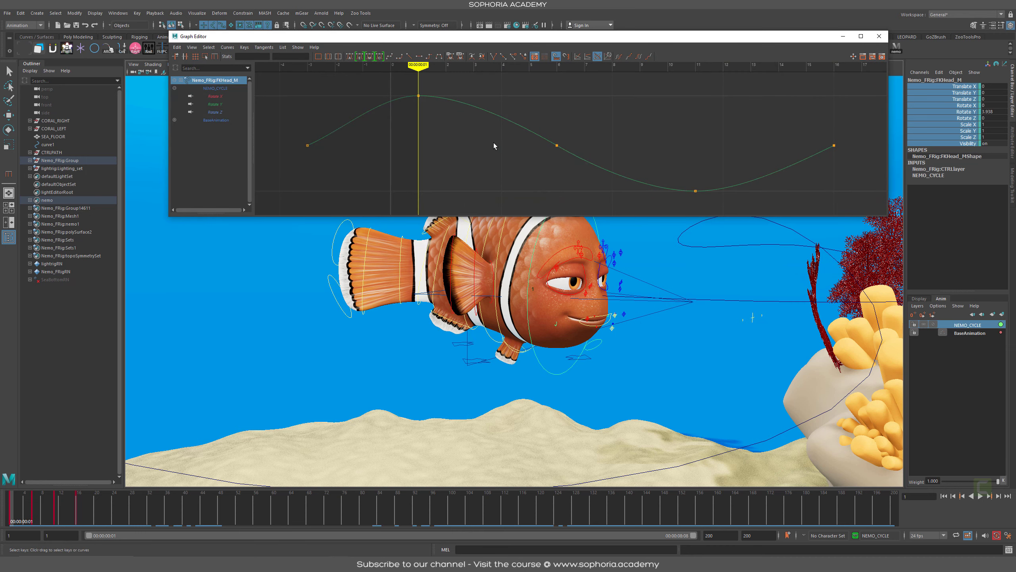
# Select all controls in the NEMO_CYCLE animation layer and set their animation curves to cycle before and after the keyed range
pyautogui.keyDown('alt'); pyautogui.moveTo(536, 348); pyautogui.dragTo(543, 378); pyautogui.keyUp('alt')
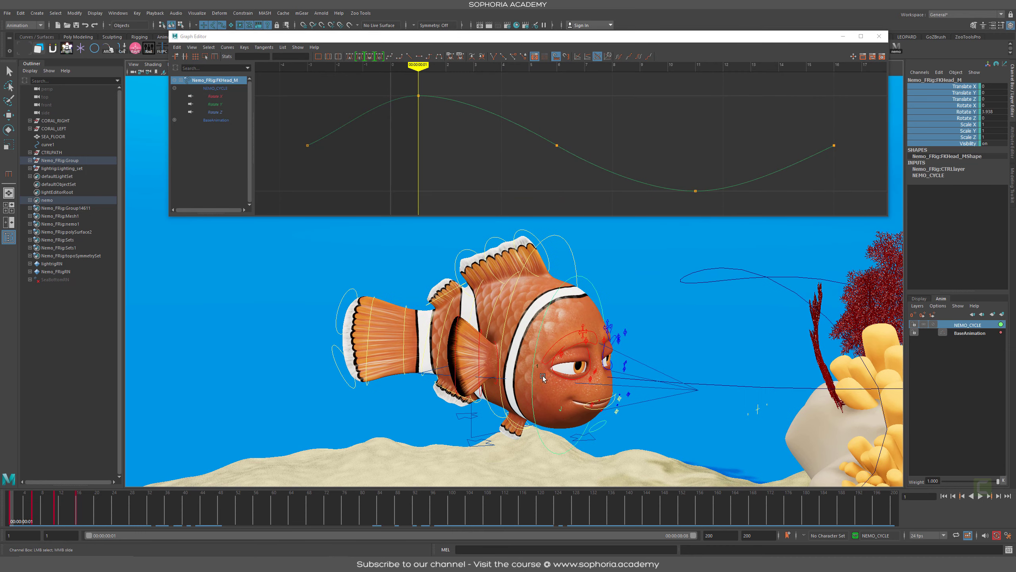
pyautogui.rightClick(959, 326)
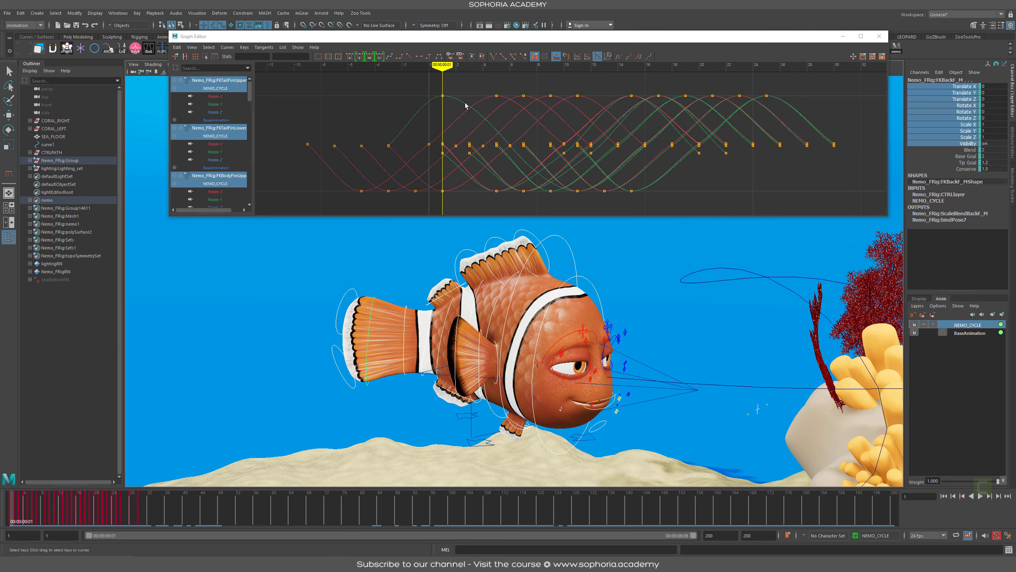
pyautogui.keyDown('alt'); pyautogui.moveTo(765, 153); pyautogui.dragTo(497, 141, button='right'); pyautogui.keyUp('alt')
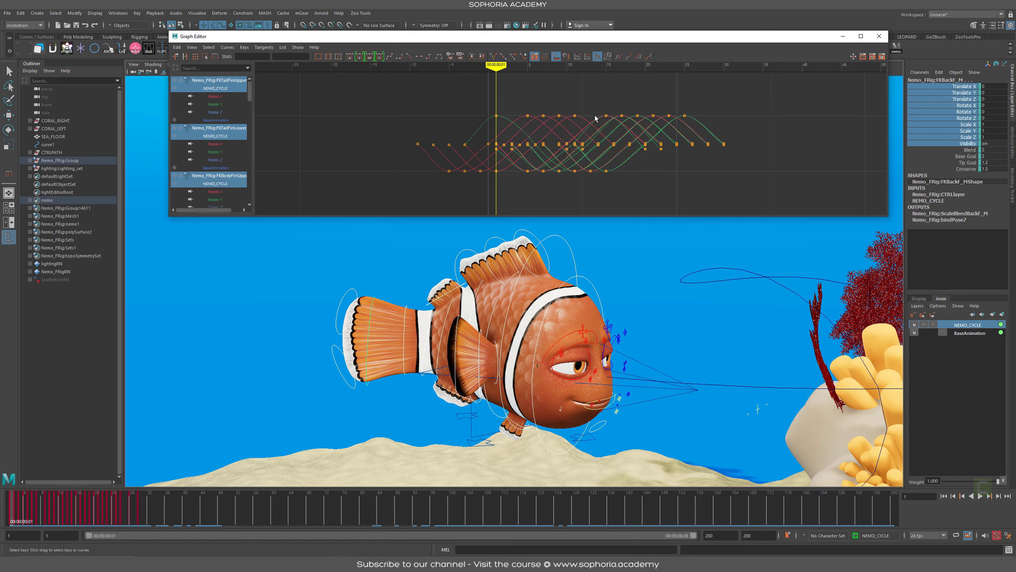
pyautogui.moveTo(785, 105); pyautogui.dragTo(361, 215)
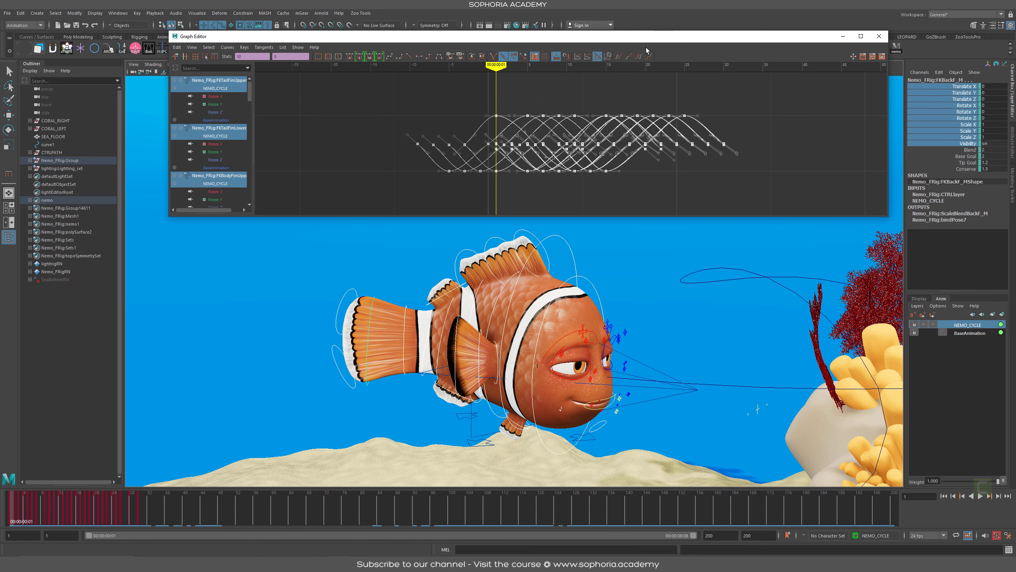
pyautogui.click(619, 57)
pyautogui.click(639, 57)
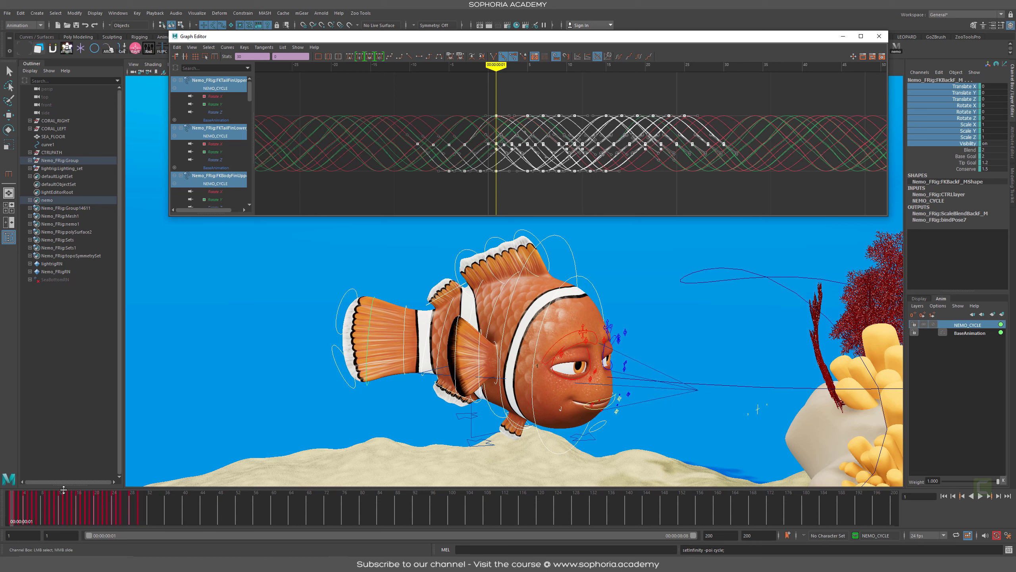
pyautogui.moveTo(14, 508)
pyautogui.mouseDown()
pyautogui.moveTo(60, 508)
pyautogui.moveTo(11, 507)
pyautogui.mouseUp()
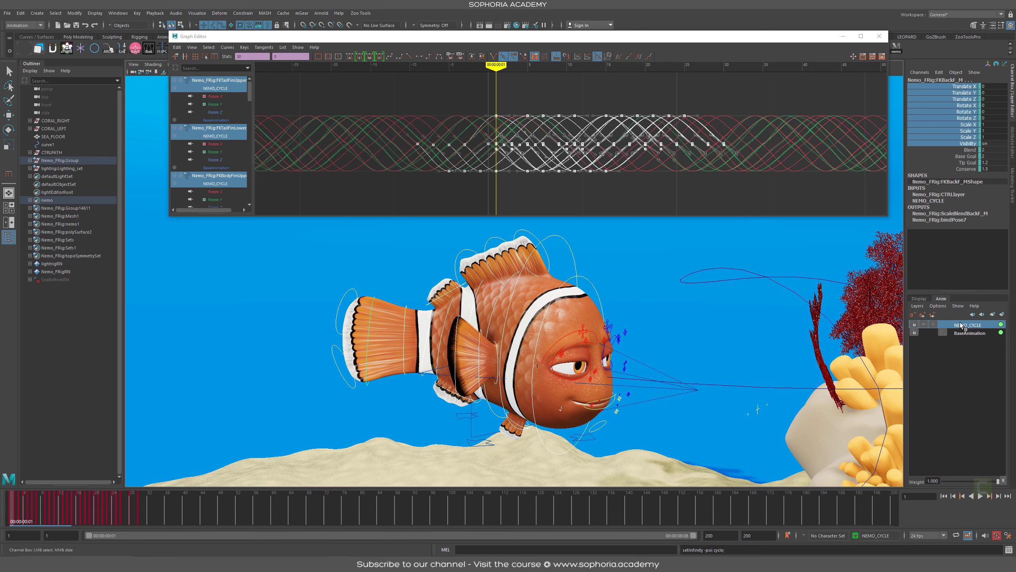
# Look at the Nemo_20Frame_Cycle_24fps.anim clip in Studio Library's Short Courses folder, and minimise the Graph Editor
pyautogui.click(36, 52)
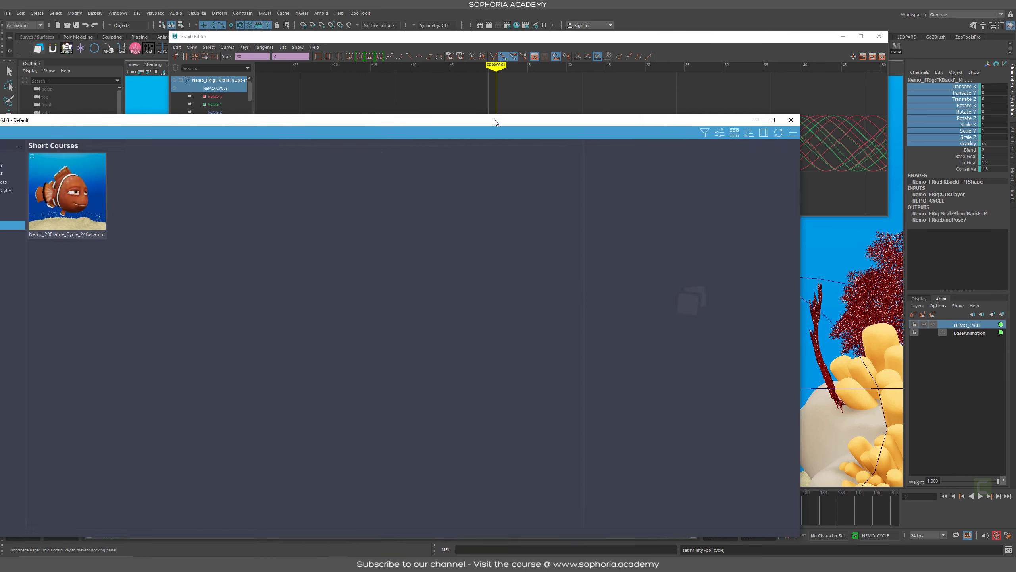
pyautogui.moveTo(494, 119); pyautogui.dragTo(595, 89)
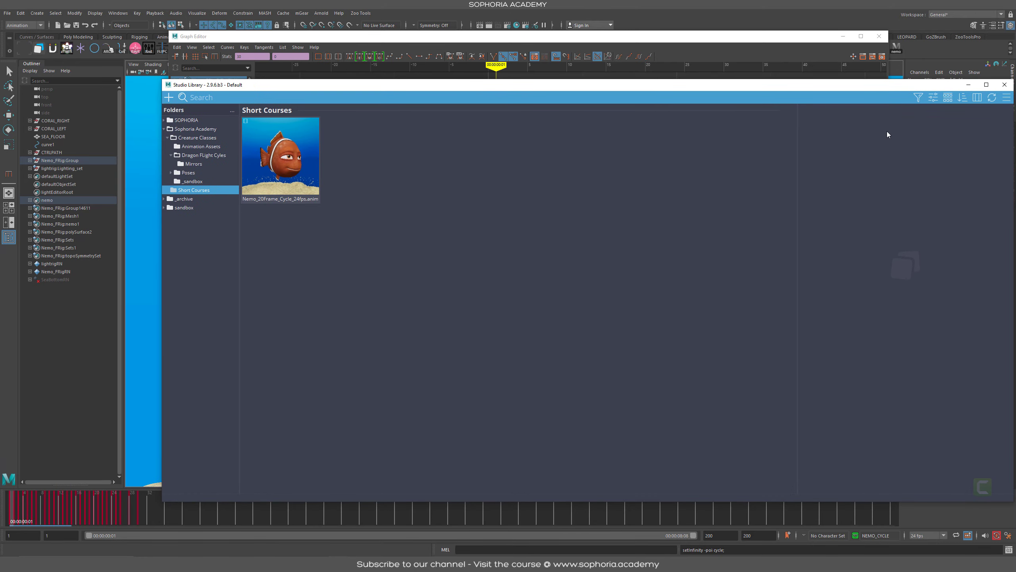
pyautogui.moveTo(906, 91); pyautogui.dragTo(761, 92)
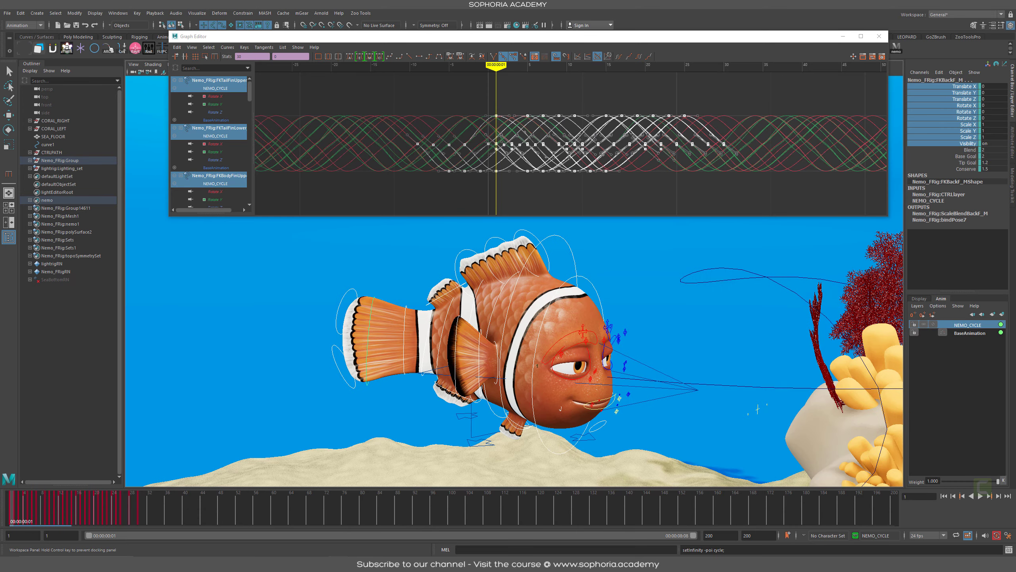
pyautogui.click(843, 37)
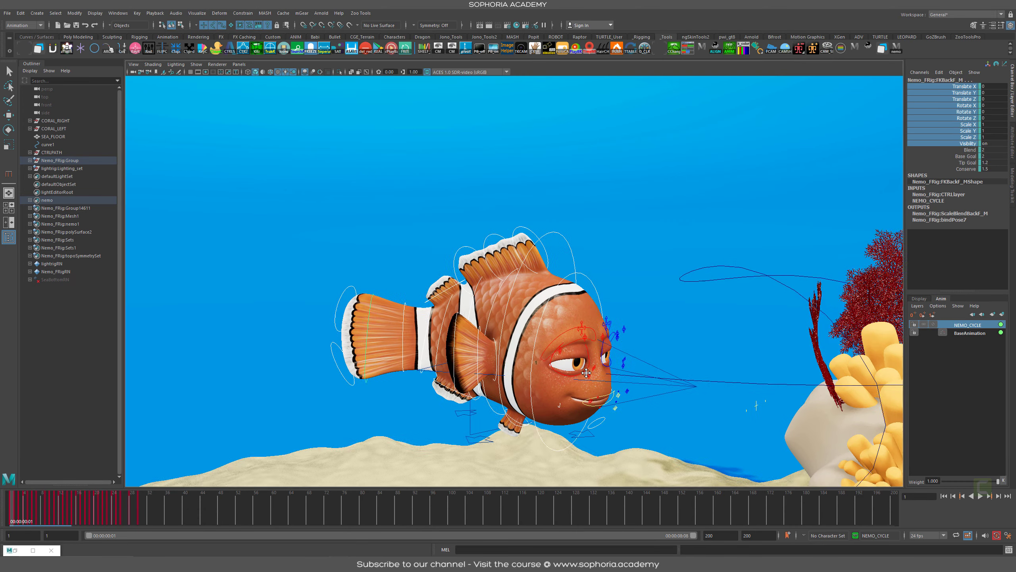
# Inspect the finished scene's swim path around the clownfish and both corals from several angles
pyautogui.scroll(-10, 586, 373)
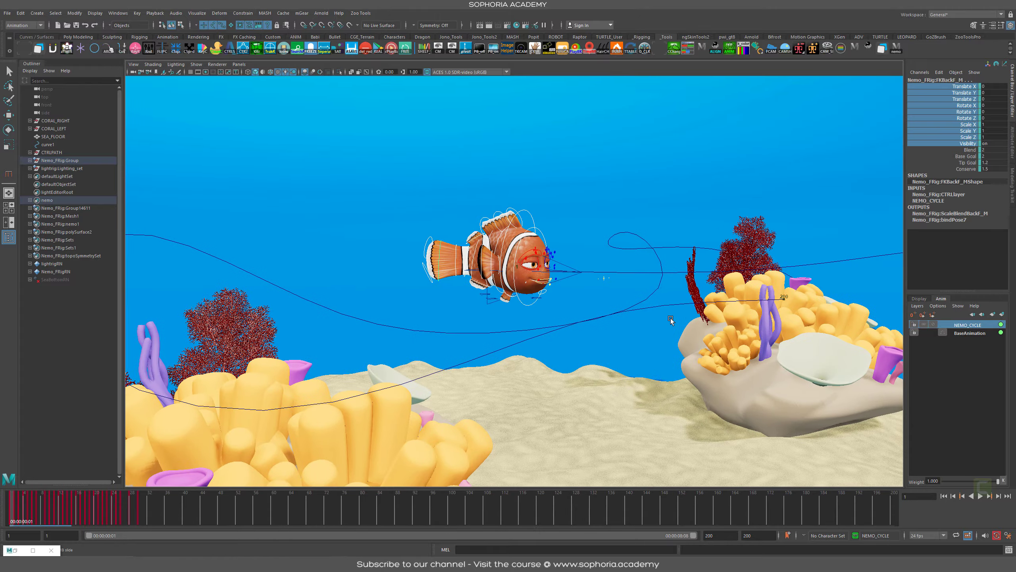
pyautogui.keyDown('alt'); pyautogui.moveTo(671, 320); pyautogui.dragTo(735, 358); pyautogui.keyUp('alt')
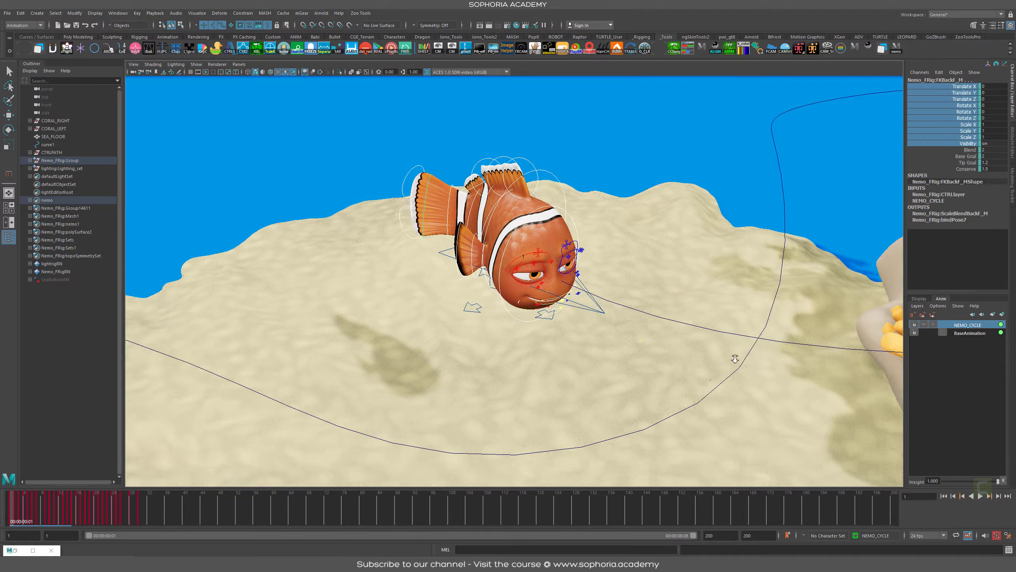
pyautogui.keyDown('alt'); pyautogui.moveTo(735, 359); pyautogui.dragTo(623, 344, button='right'); pyautogui.keyUp('alt')
pyautogui.keyDown('alt'); pyautogui.moveTo(624, 344); pyautogui.dragTo(584, 321); pyautogui.keyUp('alt')
pyautogui.keyDown('alt'); pyautogui.moveTo(639, 345); pyautogui.dragTo(750, 296); pyautogui.keyUp('alt')
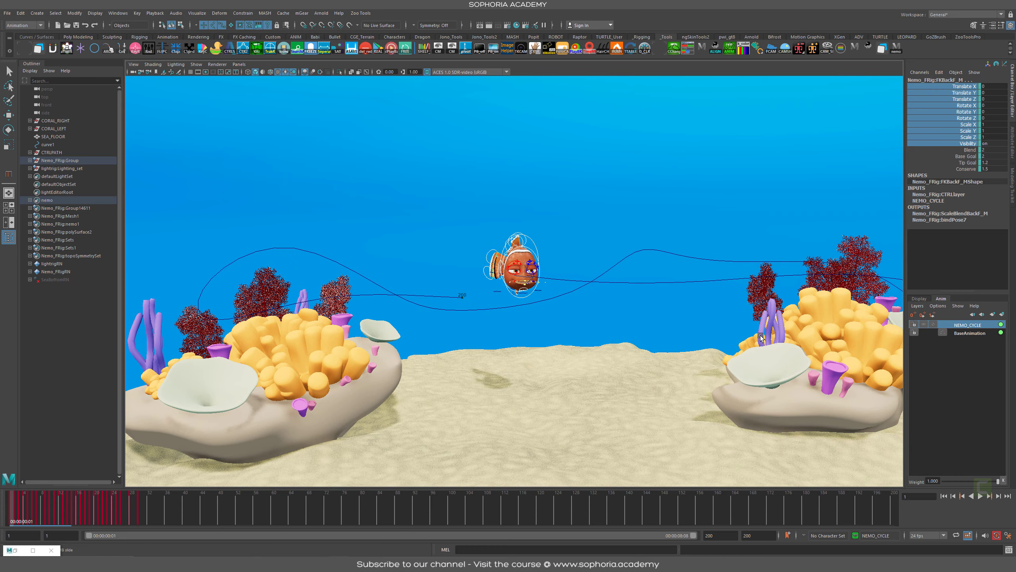
pyautogui.keyDown('alt'); pyautogui.moveTo(760, 337); pyautogui.dragTo(386, 258); pyautogui.keyUp('alt')
pyautogui.keyDown('alt'); pyautogui.moveTo(591, 336); pyautogui.dragTo(606, 331, button='right'); pyautogui.keyUp('alt')
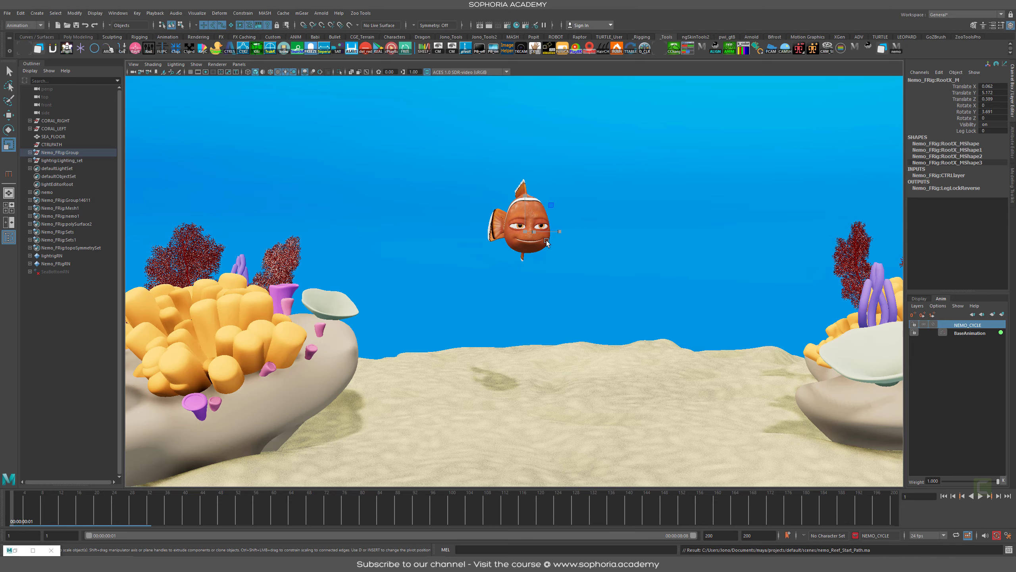
# Look through the available curve commands in the start scene and activate a curve drawing tool
pyautogui.keyDown('alt'); pyautogui.moveTo(551, 273); pyautogui.dragTo(576, 347); pyautogui.keyUp('alt')
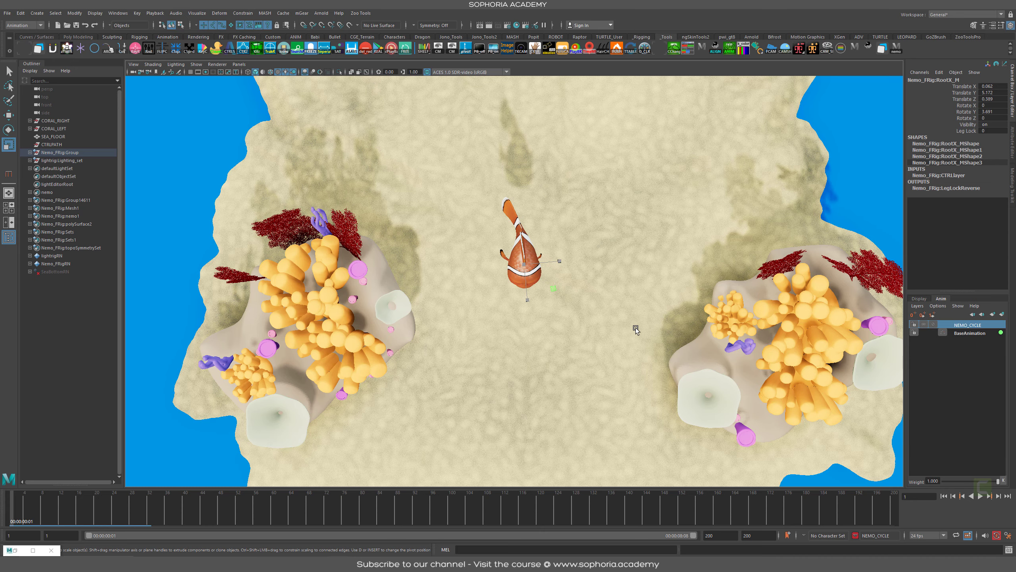
pyautogui.keyDown('alt'); pyautogui.moveTo(635, 327); pyautogui.dragTo(535, 259, button='middle'); pyautogui.keyUp('alt')
pyautogui.keyDown('alt'); pyautogui.moveTo(535, 258); pyautogui.dragTo(523, 285, button='right'); pyautogui.keyUp('alt')
pyautogui.keyDown('alt'); pyautogui.moveTo(522, 285); pyautogui.dragTo(574, 279); pyautogui.keyUp('alt')
pyautogui.keyDown('alt'); pyautogui.moveTo(574, 279); pyautogui.dragTo(641, 312, button='right'); pyautogui.keyUp('alt')
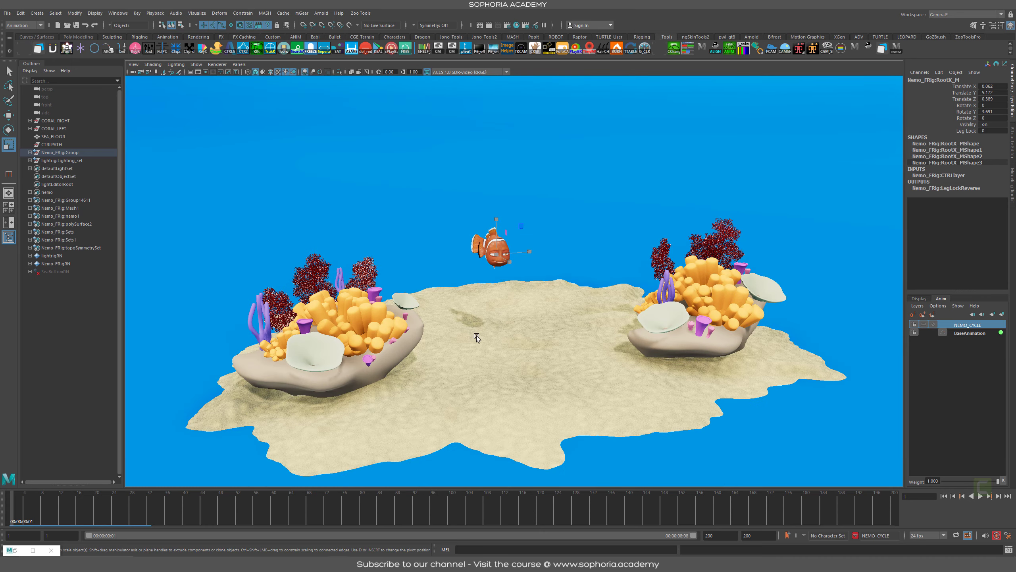
pyautogui.press('space')
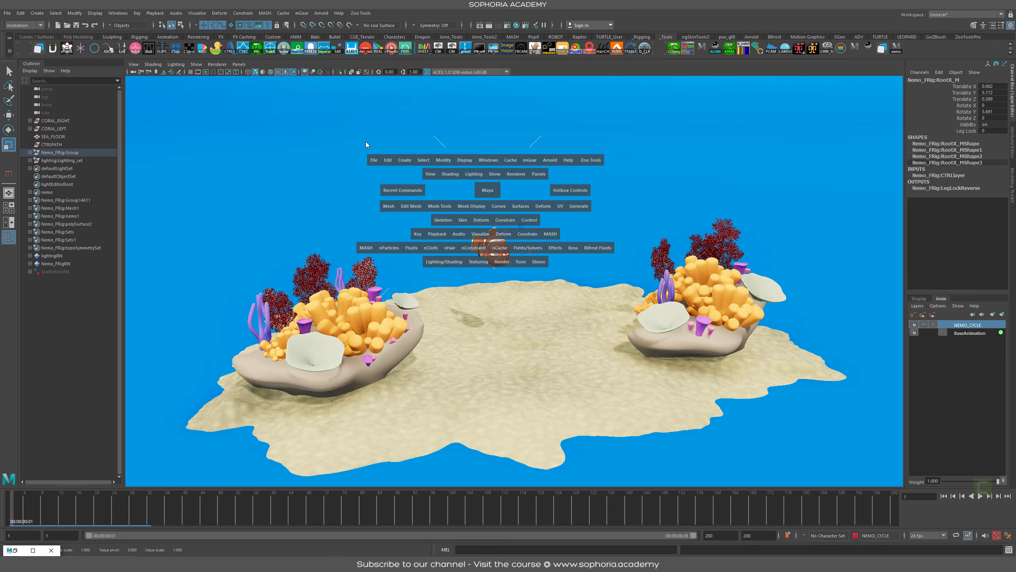
pyautogui.click(499, 208)
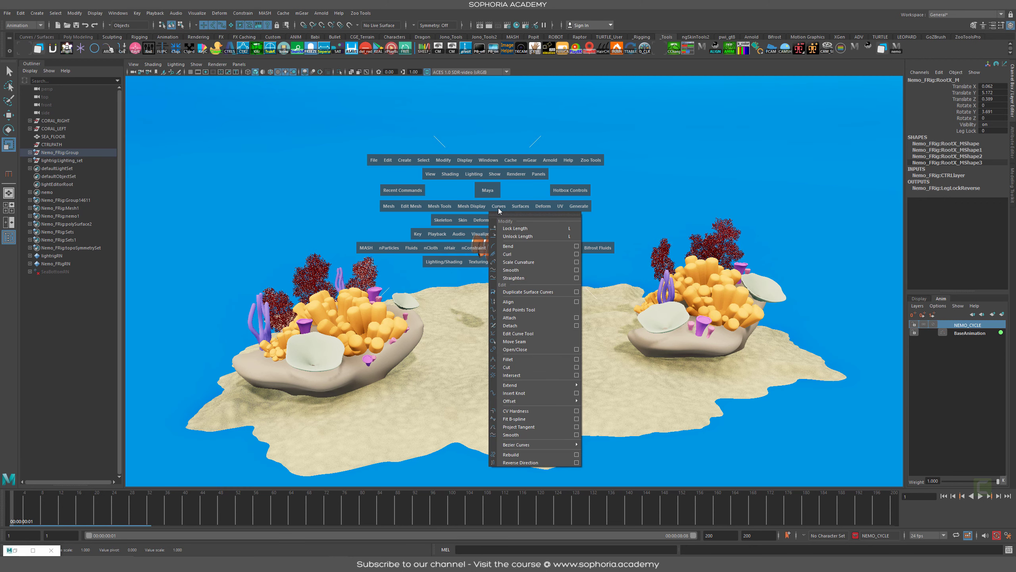
pyautogui.press('space')
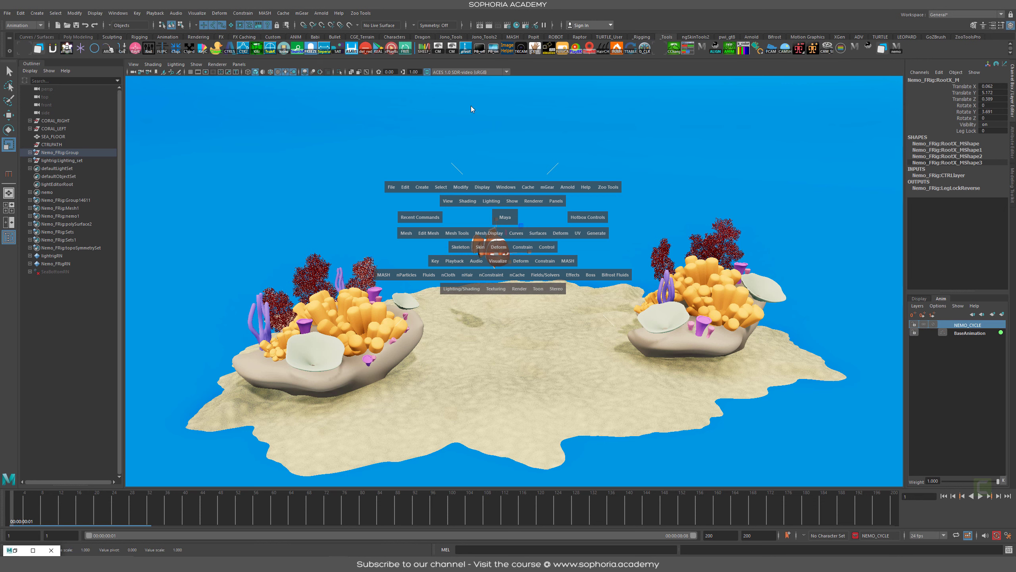
pyautogui.press('space')
pyautogui.click(566, 254)
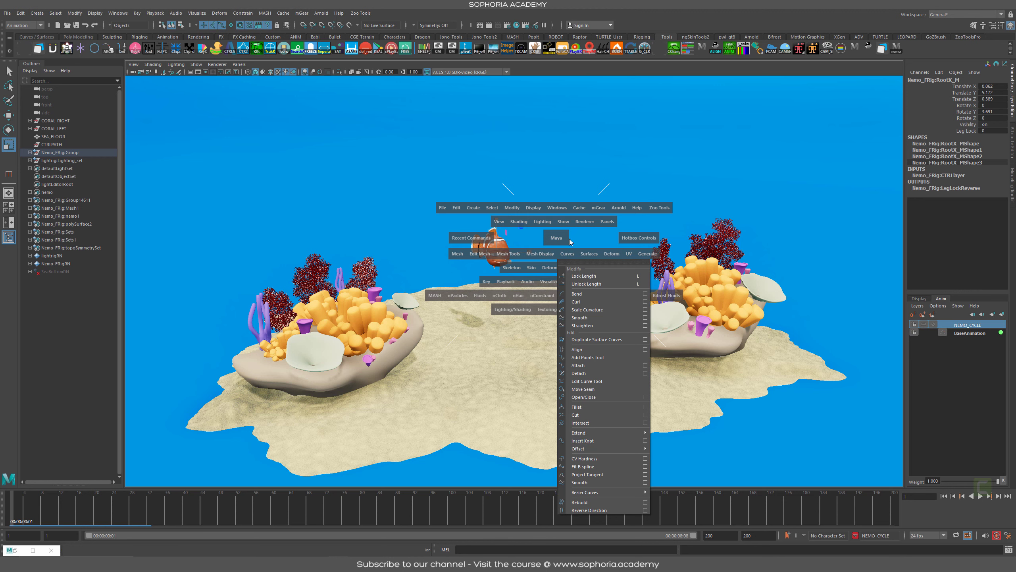
pyautogui.click(472, 207)
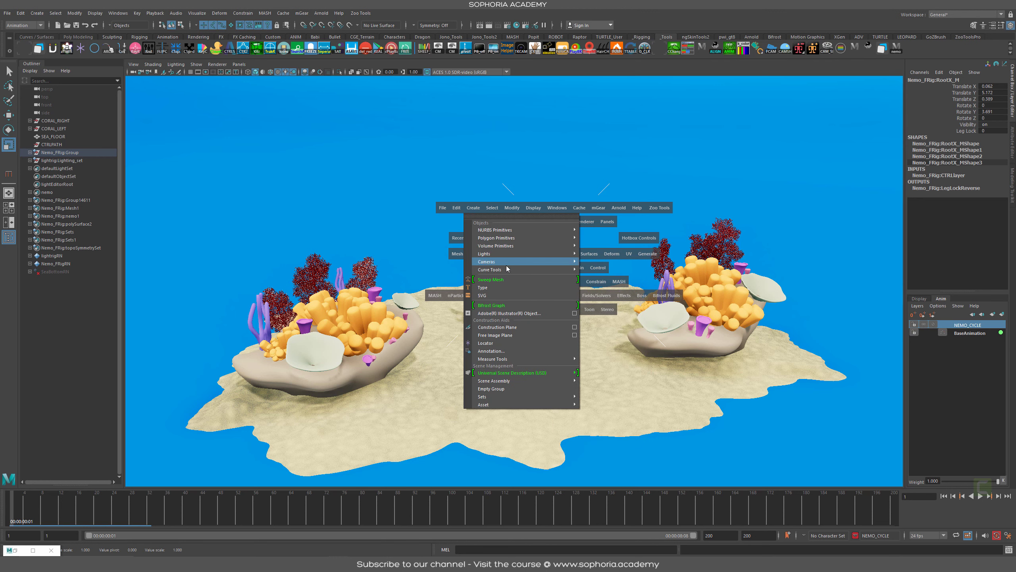
pyautogui.moveTo(510, 271)
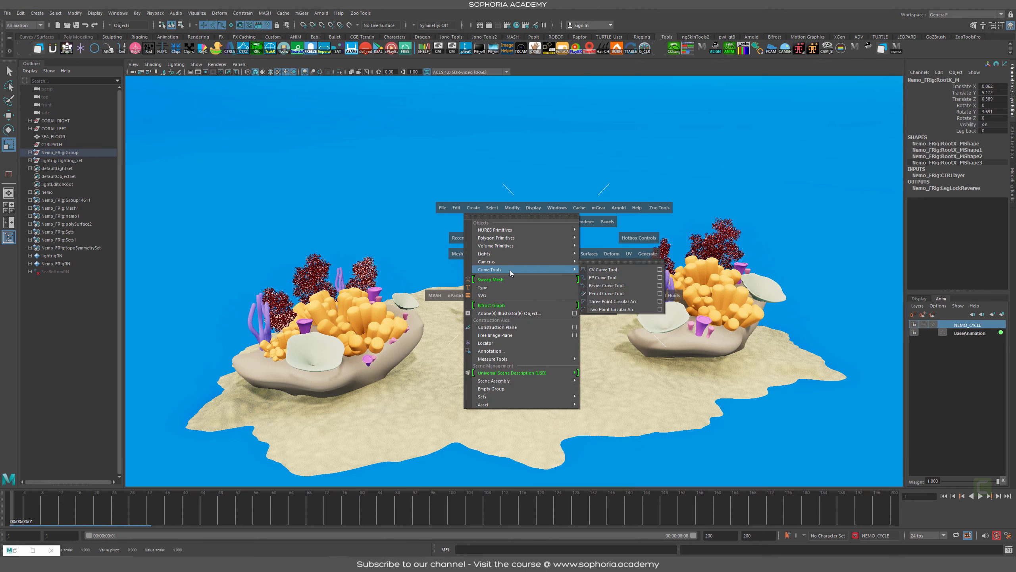
pyautogui.click(626, 273)
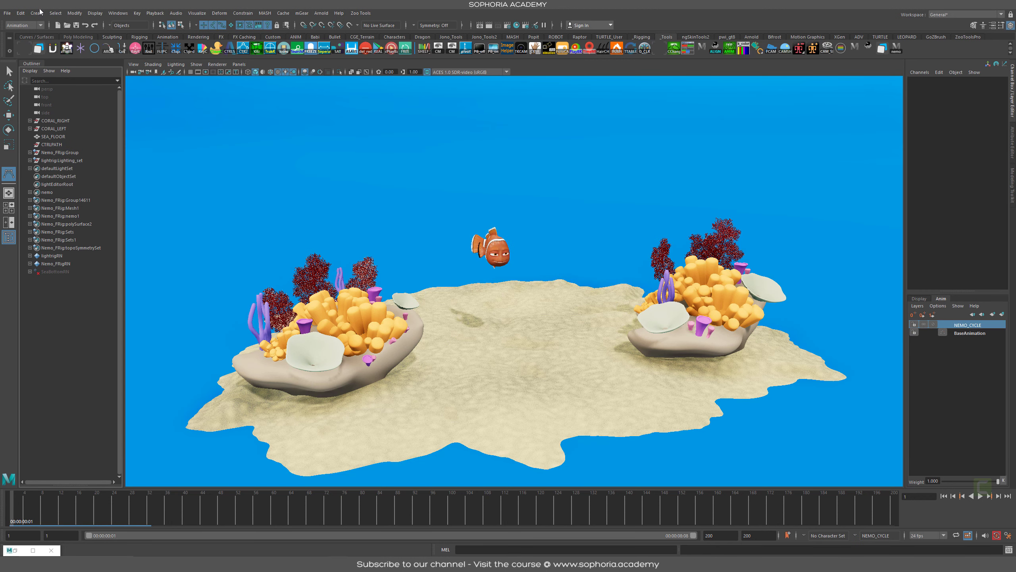
# Try to draw a test curve around the corals in the perspective view with the CV Curve Tool
pyautogui.click(40, 14)
pyautogui.moveTo(69, 73)
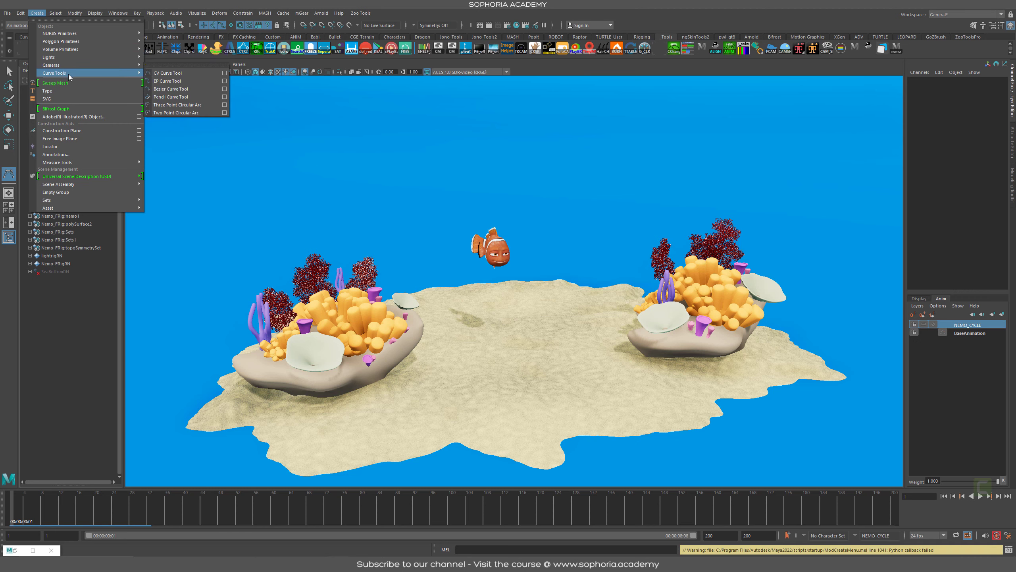
pyautogui.click(188, 74)
pyautogui.keyDown('alt'); pyautogui.moveTo(530, 251); pyautogui.dragTo(556, 320); pyautogui.keyUp('alt')
pyautogui.click(452, 275)
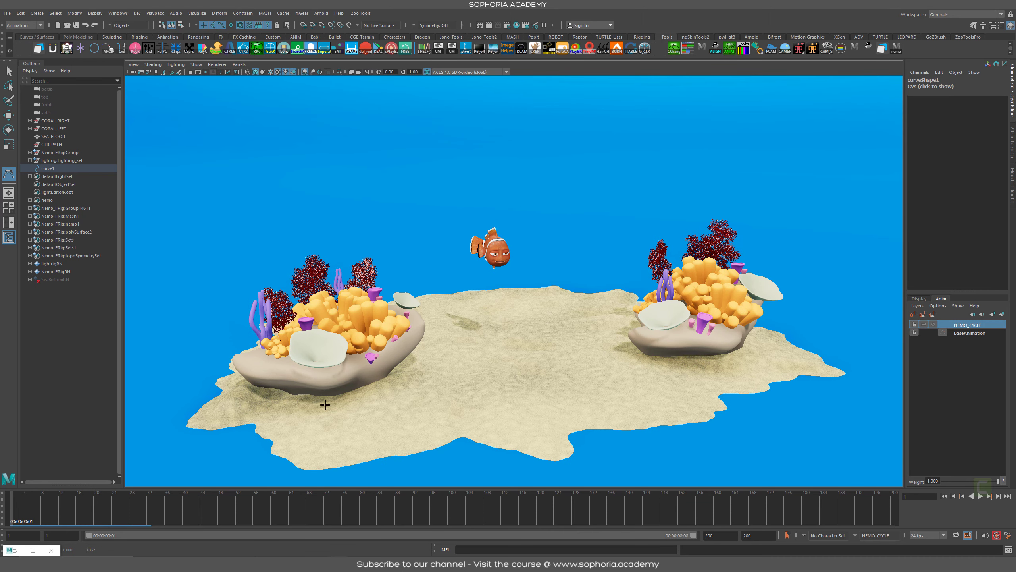
pyautogui.press('r')
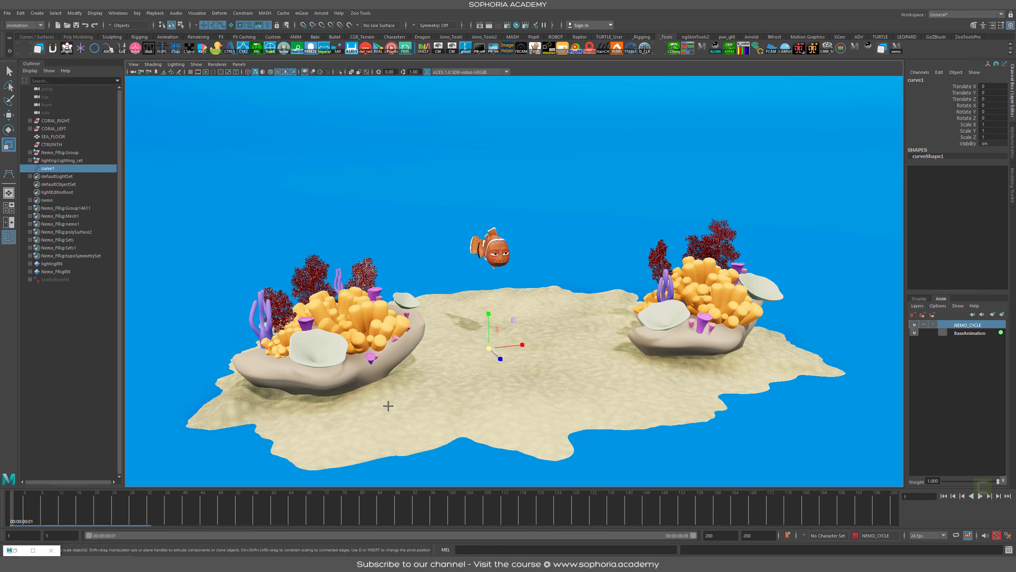
# Check the test curve from the front and from above, and delete it
pyautogui.keyDown('alt'); pyautogui.moveTo(469, 385); pyautogui.dragTo(592, 222); pyautogui.keyUp('alt')
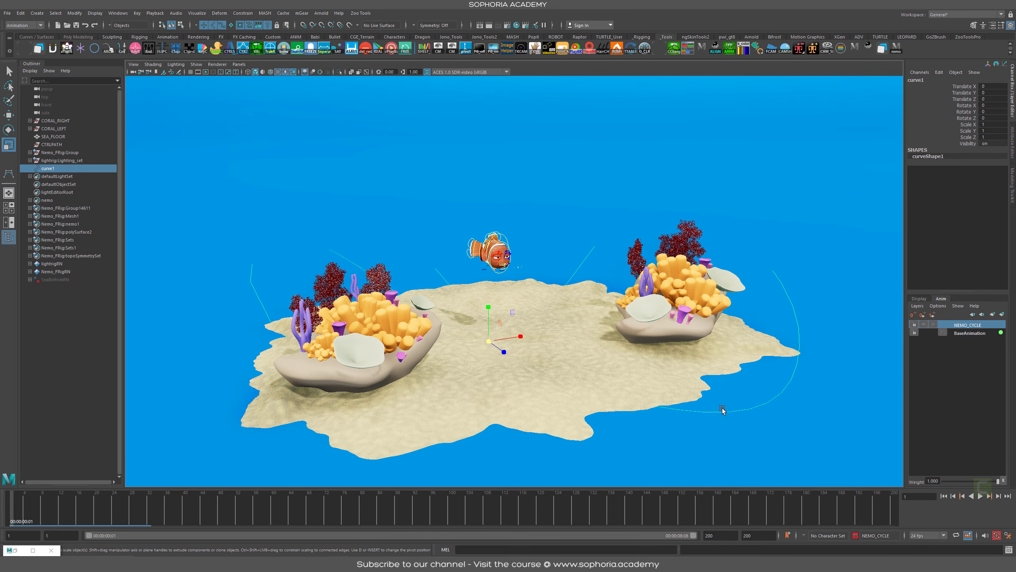
pyautogui.keyDown('alt'); pyautogui.moveTo(722, 408); pyautogui.dragTo(622, 95); pyautogui.keyUp('alt')
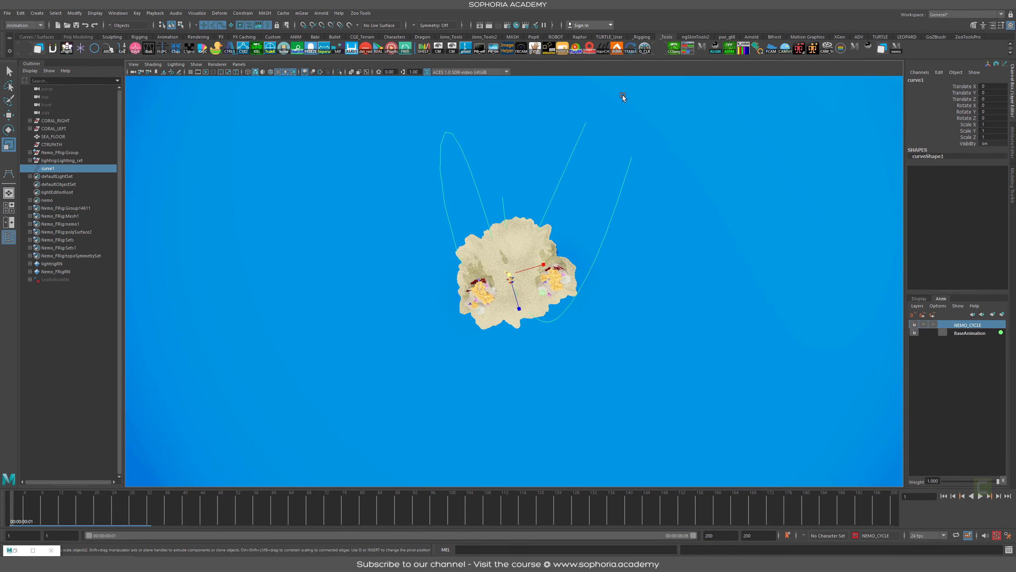
pyautogui.keyDown('alt'); pyautogui.moveTo(573, 193); pyautogui.dragTo(733, 255, button='right'); pyautogui.keyUp('alt')
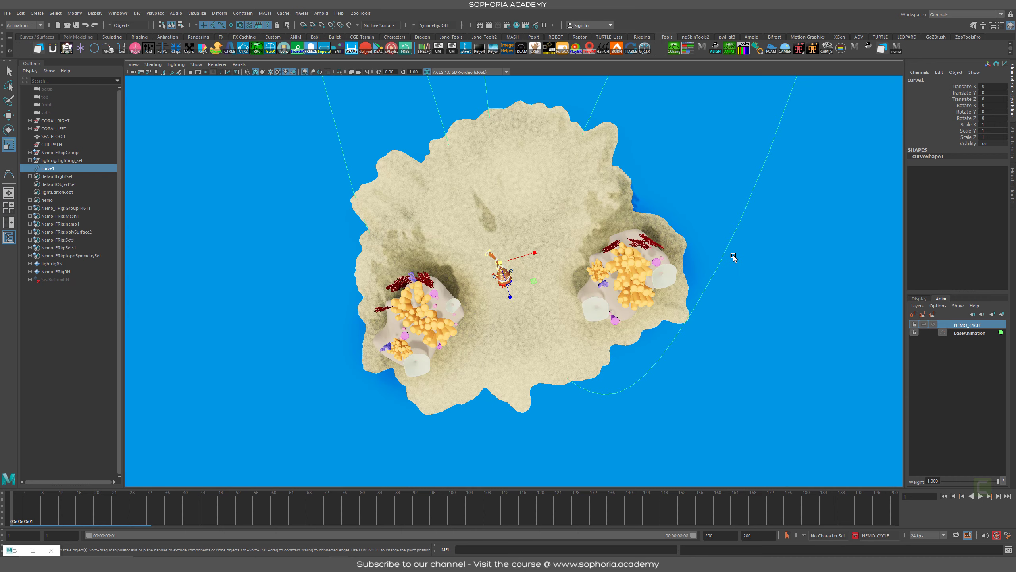
pyautogui.press('Delete')
# Switch to the top view, frame the clownfish with both corals, and display the scene in wireframe
pyautogui.keyDown('alt'); pyautogui.moveTo(624, 259); pyautogui.dragTo(544, 216); pyautogui.keyUp('alt')
pyautogui.press('space')
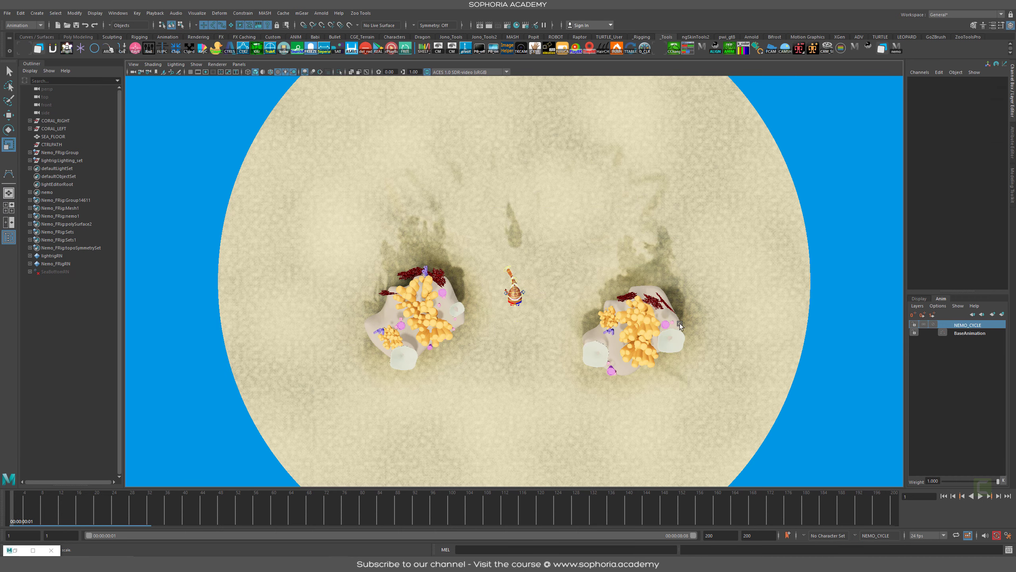
pyautogui.keyDown('alt'); pyautogui.moveTo(680, 326); pyautogui.dragTo(544, 336, button='right'); pyautogui.keyUp('alt')
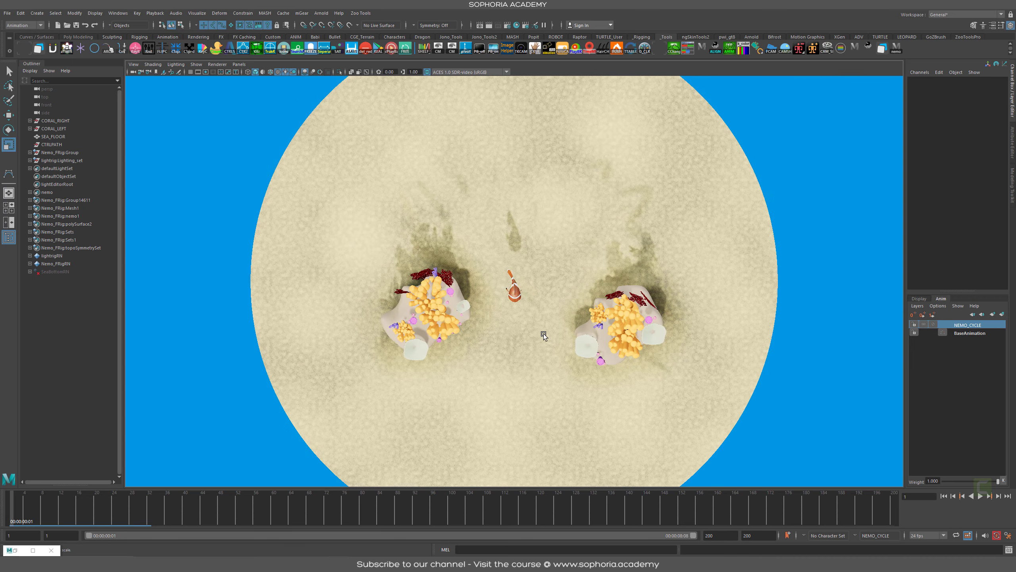
pyautogui.keyDown('alt'); pyautogui.moveTo(543, 333); pyautogui.dragTo(535, 302, button='middle'); pyautogui.keyUp('alt')
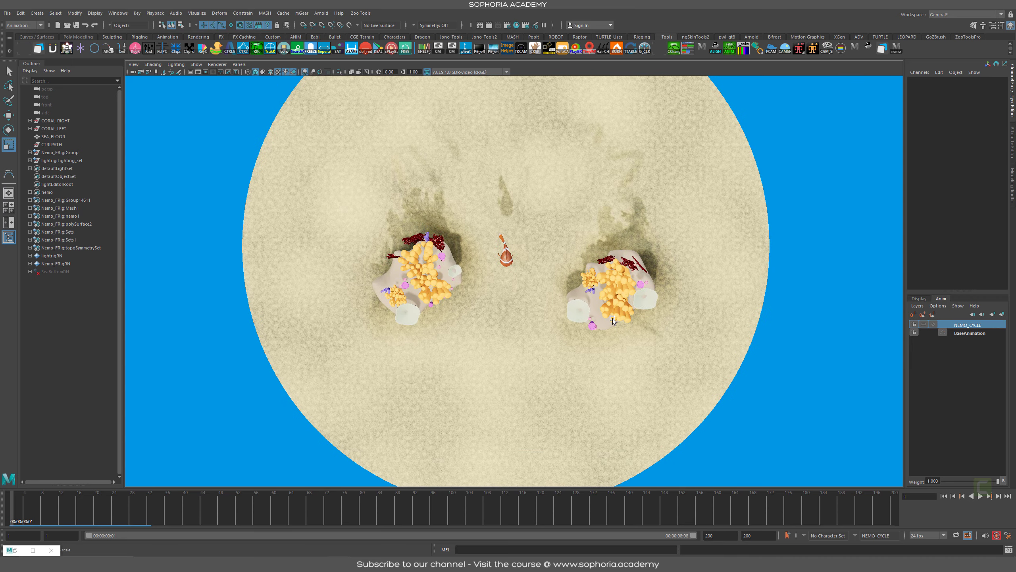
pyautogui.press('4')
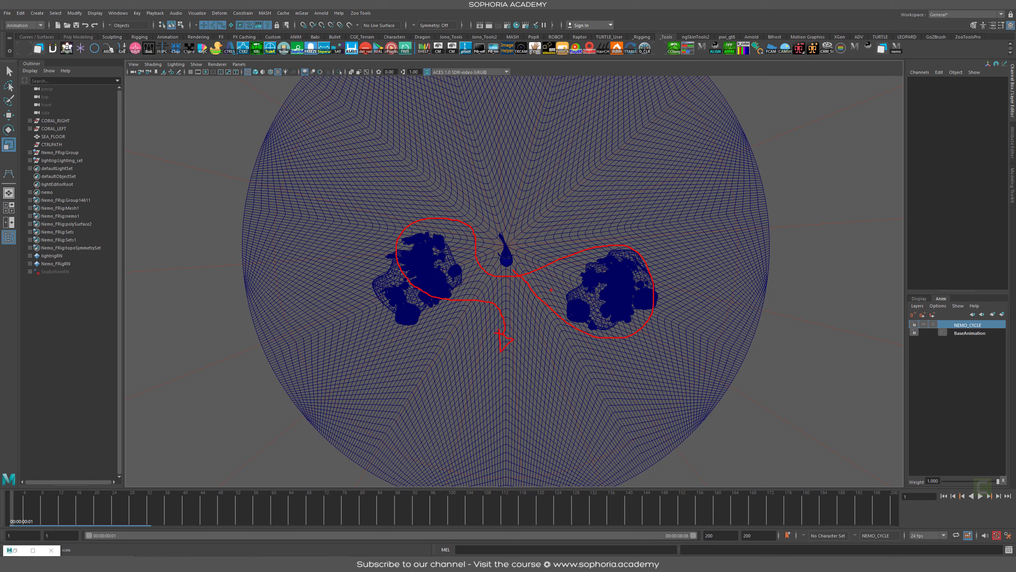
# Tear off the Curve Tools as a floating window and activate the CV Curve Tool with 3 Cubic degree and uniform knot spacing
pyautogui.press('Escape')
pyautogui.press('space')
pyautogui.click(401, 183)
pyautogui.moveTo(434, 205)
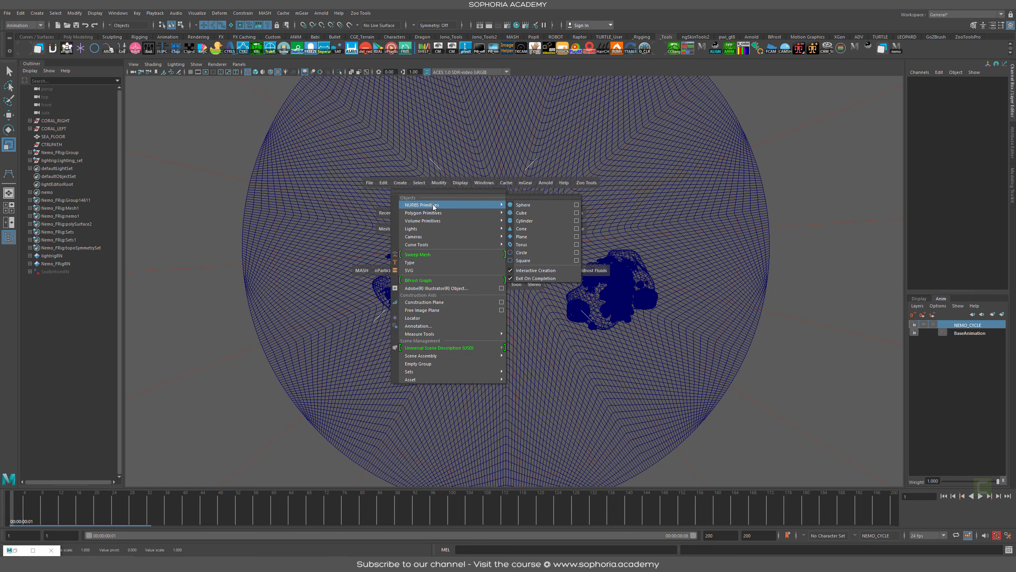
pyautogui.moveTo(416, 244)
pyautogui.click(562, 237)
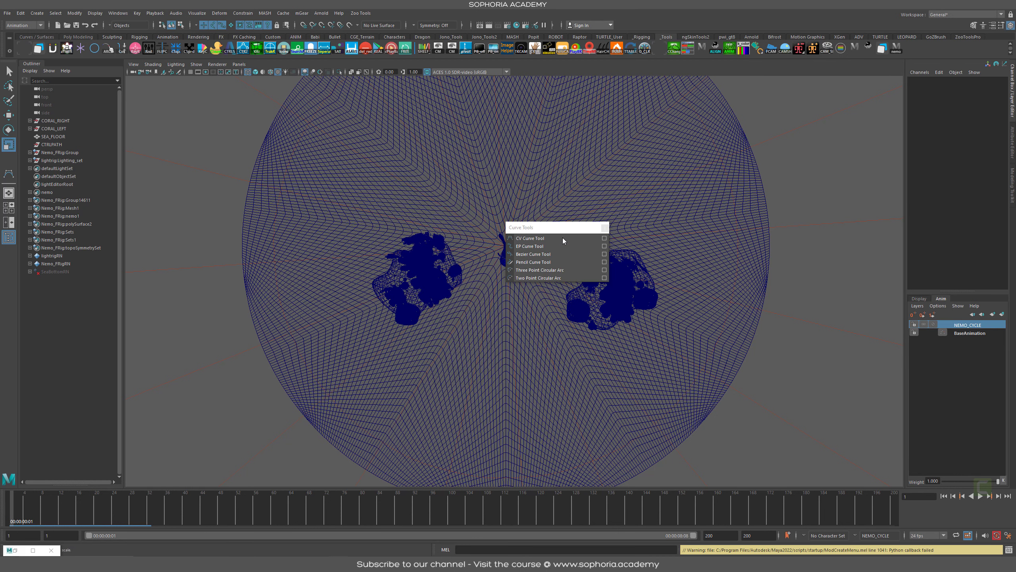
pyautogui.moveTo(562, 227); pyautogui.dragTo(187, 131)
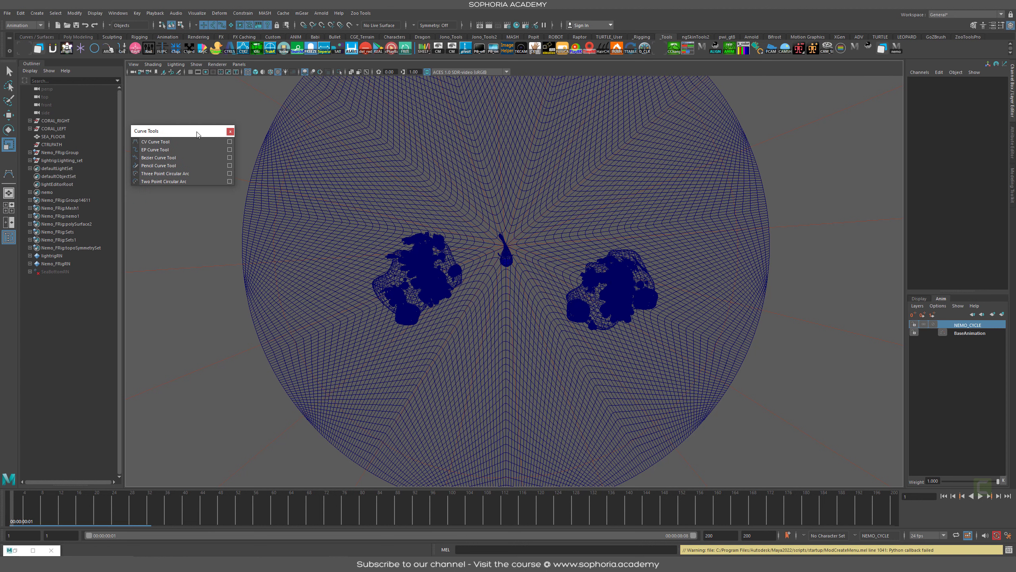
pyautogui.click(230, 142)
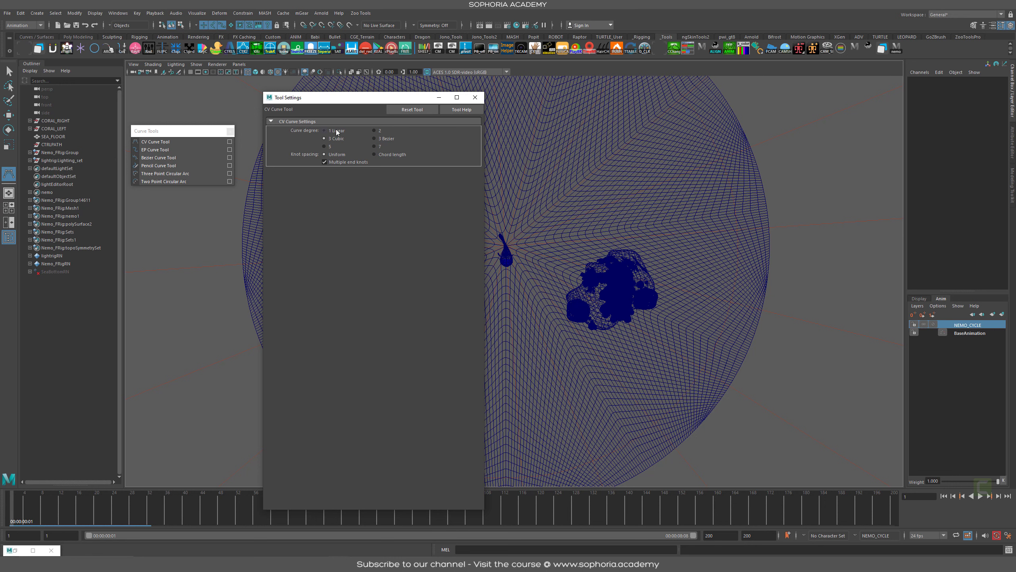
pyautogui.click(475, 97)
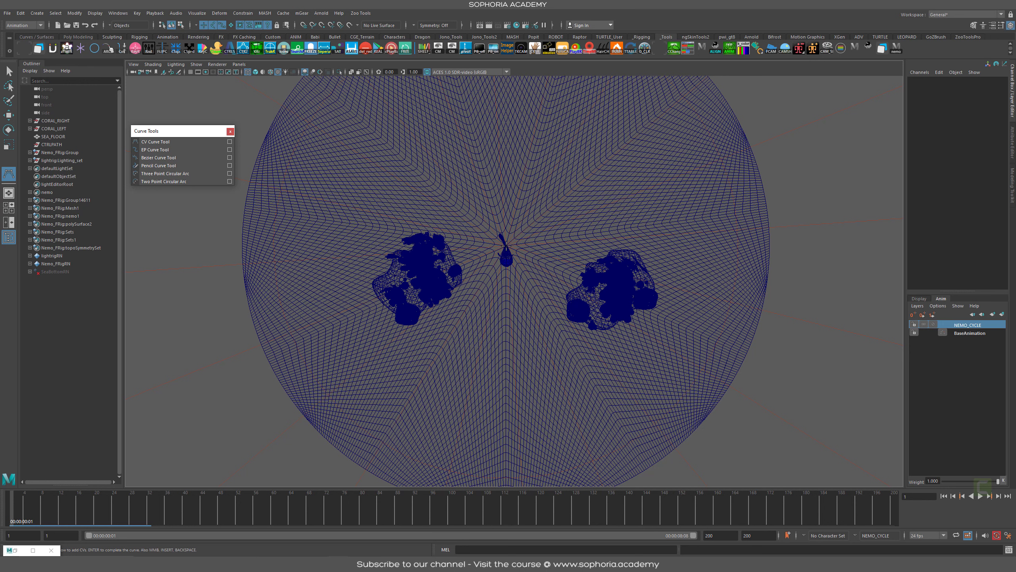
# Start a CV curve at the clownfish and place its points along the near and outer sides of the right-hand coral
pyautogui.click(506, 250)
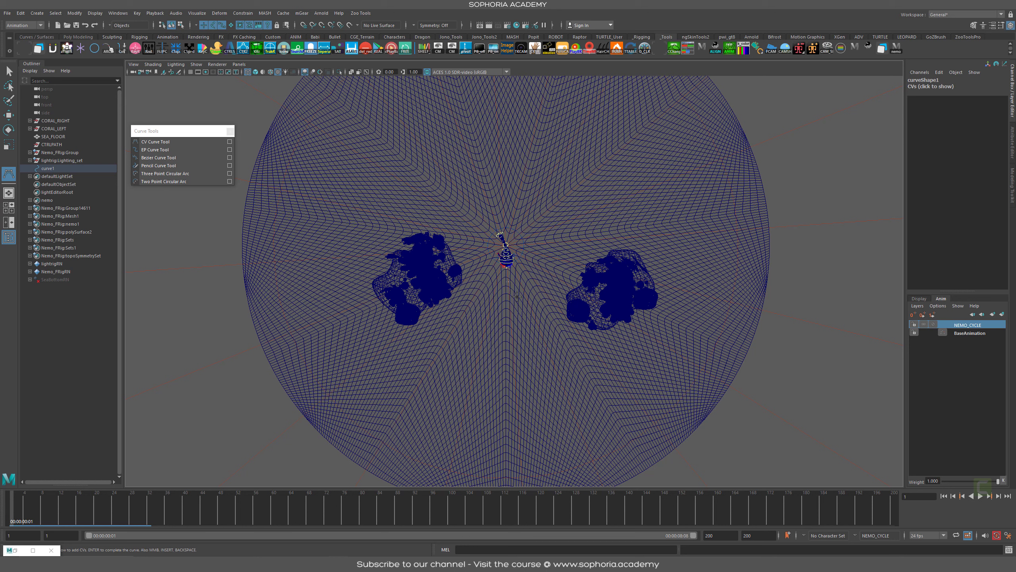
pyautogui.click(519, 296)
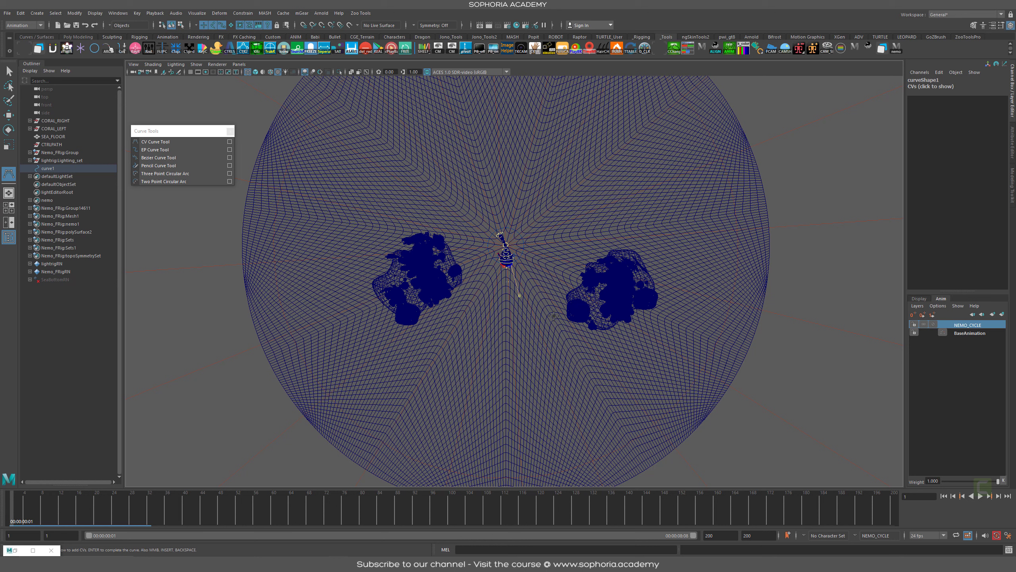
pyautogui.click(569, 331)
pyautogui.moveTo(614, 337); pyautogui.dragTo(617, 342)
pyautogui.click(668, 308)
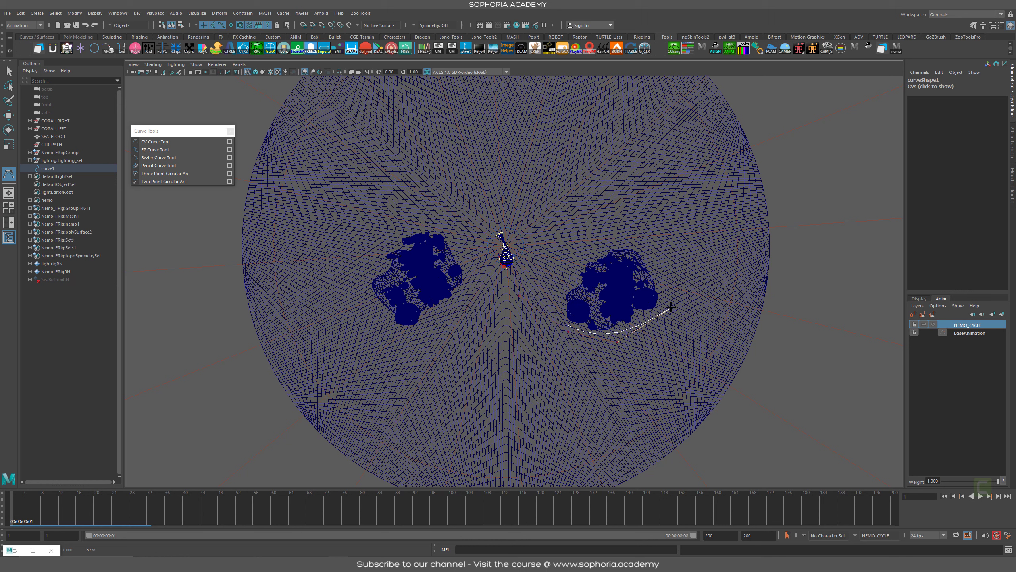
pyautogui.moveTo(660, 250); pyautogui.dragTo(655, 250)
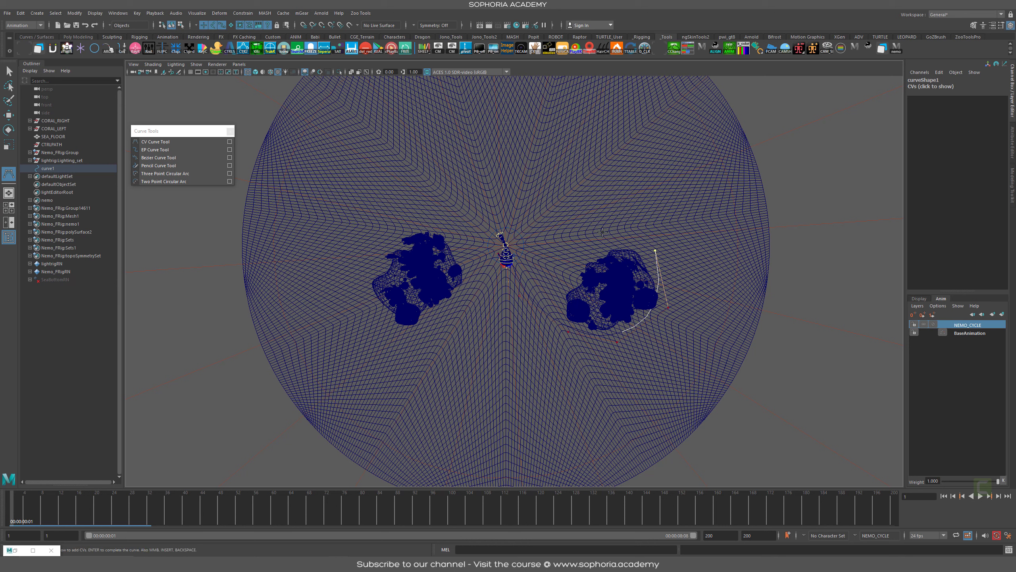
# Continue the curve over the right coral, past the clownfish and around the left coral, and finish it in front of the fish
pyautogui.moveTo(603, 231); pyautogui.dragTo(500, 281)
pyautogui.moveTo(454, 242); pyautogui.dragTo(459, 252)
pyautogui.moveTo(441, 219); pyautogui.dragTo(424, 217)
pyautogui.moveTo(429, 217); pyautogui.dragTo(392, 229)
pyautogui.moveTo(383, 261); pyautogui.dragTo(385, 259)
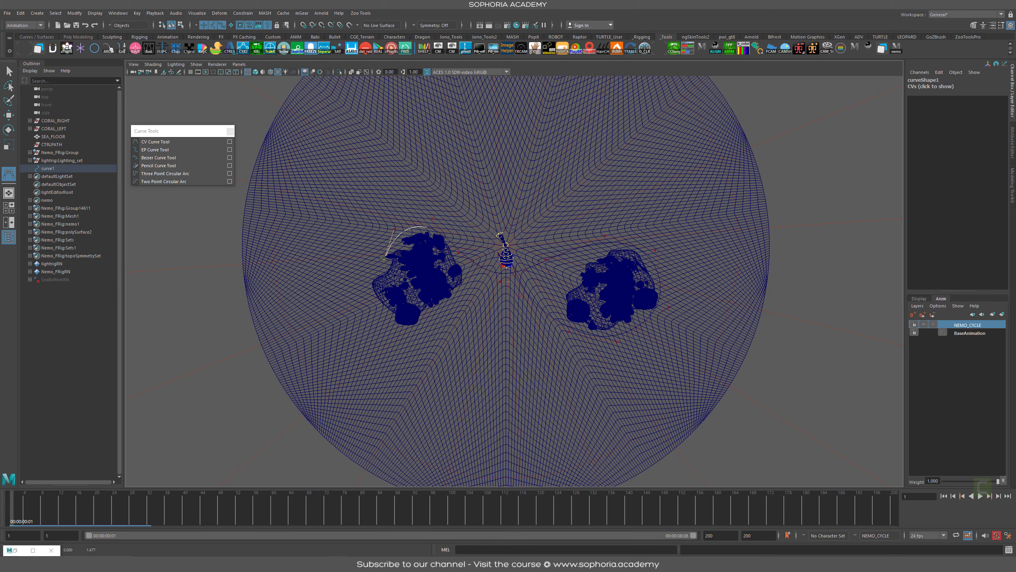
pyautogui.moveTo(409, 297); pyautogui.dragTo(507, 321)
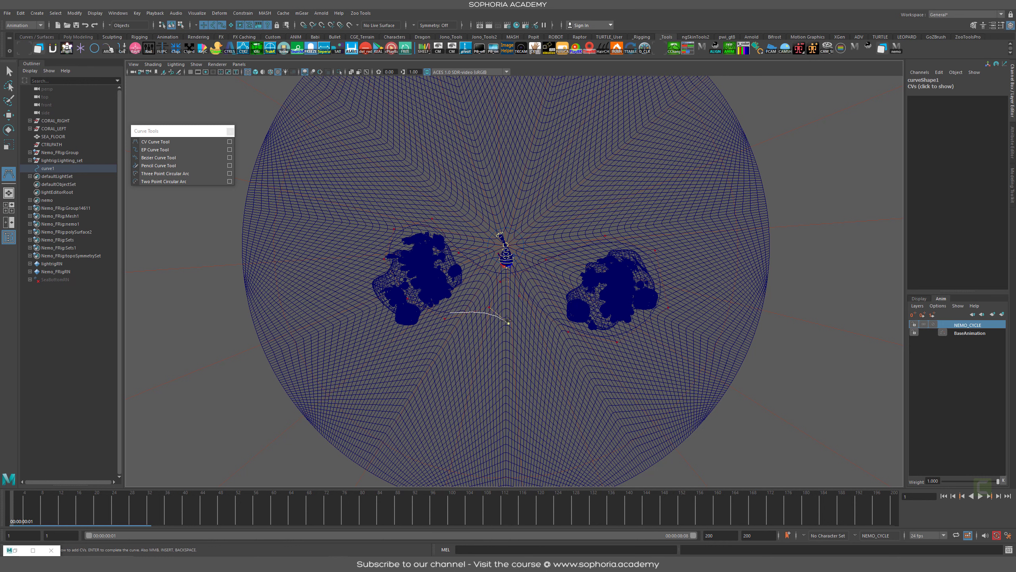
pyautogui.press('r')
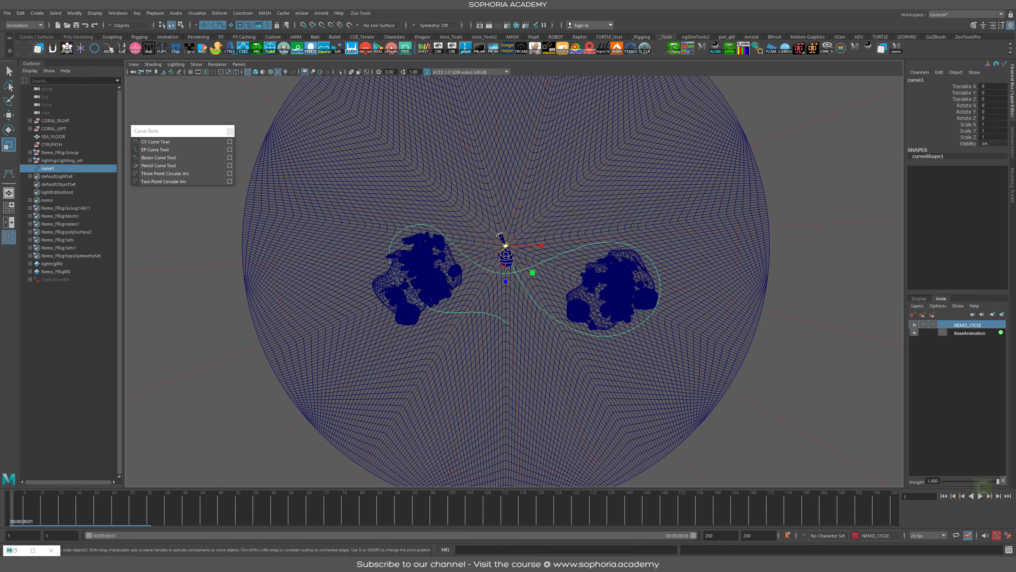
# Move the path curve up to the clownfish's height in the perspective view, to a Translate Y of about 6
pyautogui.moveTo(527, 237)
pyautogui.keyDown('alt'); pyautogui.mouseDown()
pyautogui.moveTo(580, 315)
pyautogui.moveTo(640, 313)
pyautogui.moveTo(610, 330)
pyautogui.moveTo(536, 323)
pyautogui.moveTo(531, 191)
pyautogui.moveTo(537, 227)
pyautogui.mouseUp(); pyautogui.keyUp('alt')
pyautogui.press('w')
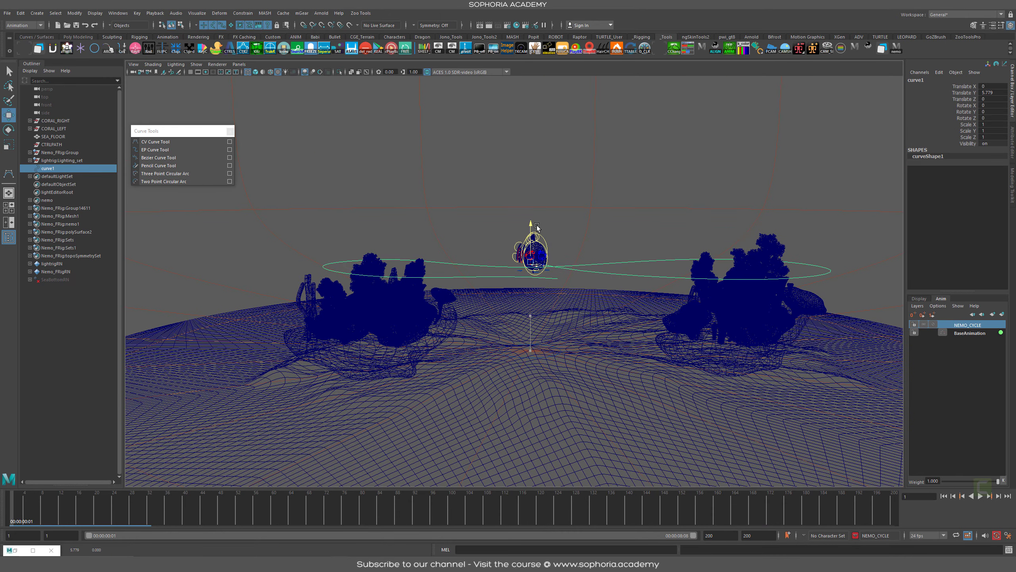
pyautogui.keyDown('alt'); pyautogui.moveTo(532, 268); pyautogui.dragTo(572, 331); pyautogui.keyUp('alt')
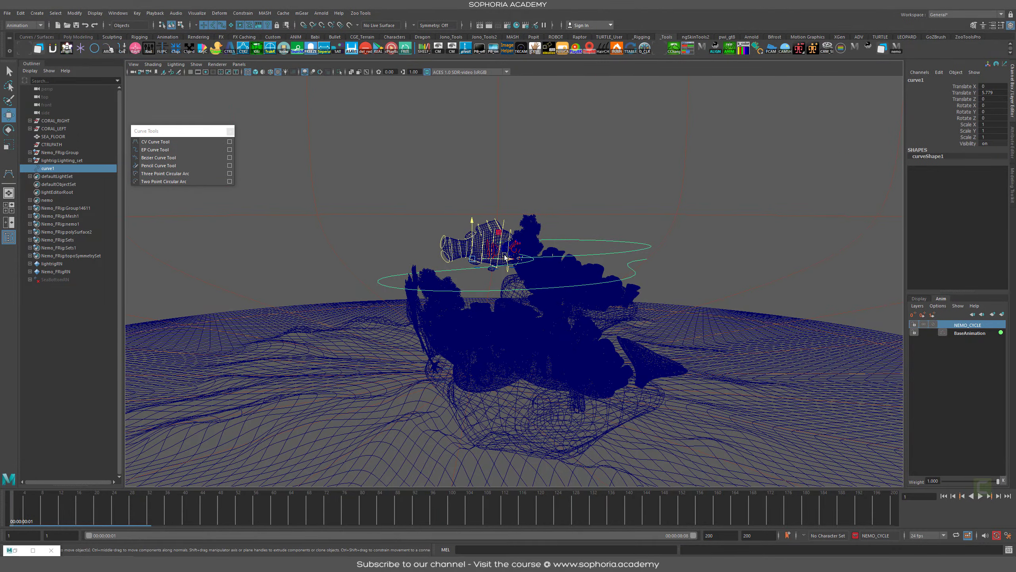
pyautogui.moveTo(468, 221); pyautogui.dragTo(636, 333)
# Inspect the raised path around both corals and switch the curve to control vertex editing
pyautogui.keyDown('alt'); pyautogui.moveTo(320, 237); pyautogui.dragTo(693, 291); pyautogui.keyUp('alt')
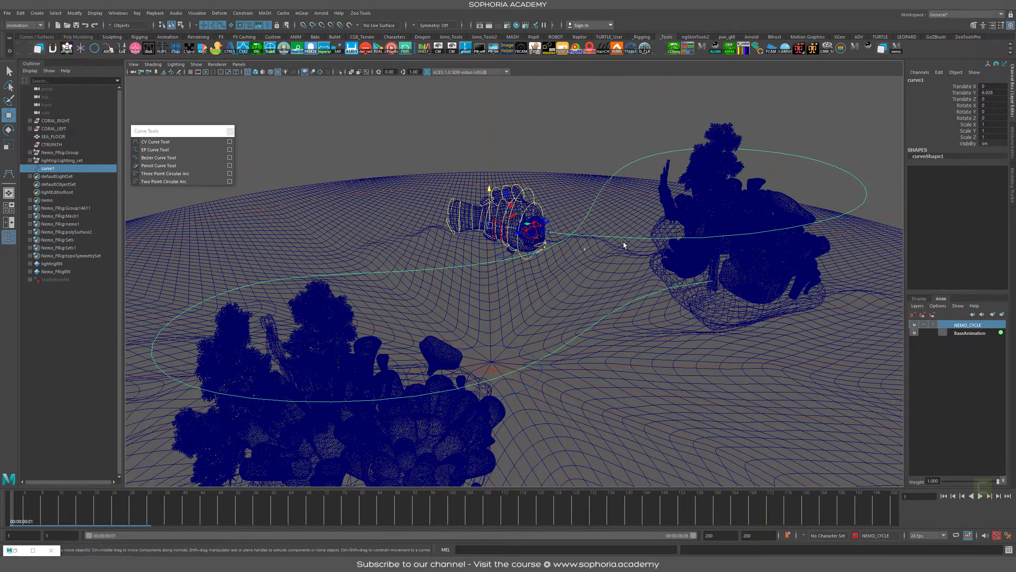
pyautogui.keyDown('alt'); pyautogui.moveTo(819, 195); pyautogui.dragTo(672, 243); pyautogui.keyUp('alt')
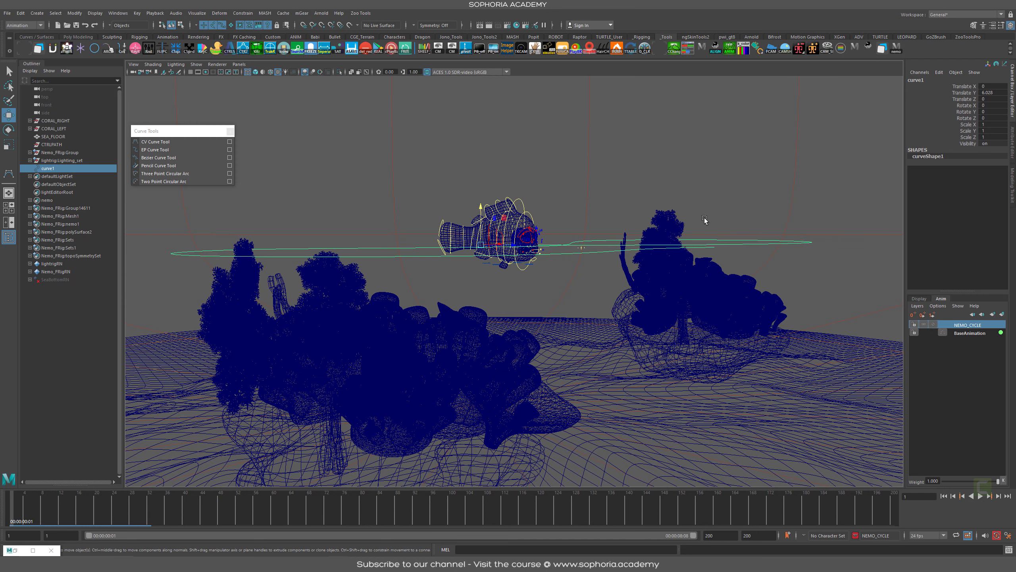
pyautogui.keyDown('alt'); pyautogui.moveTo(377, 151); pyautogui.dragTo(654, 241); pyautogui.keyUp('alt')
pyautogui.rightClick(638, 228)
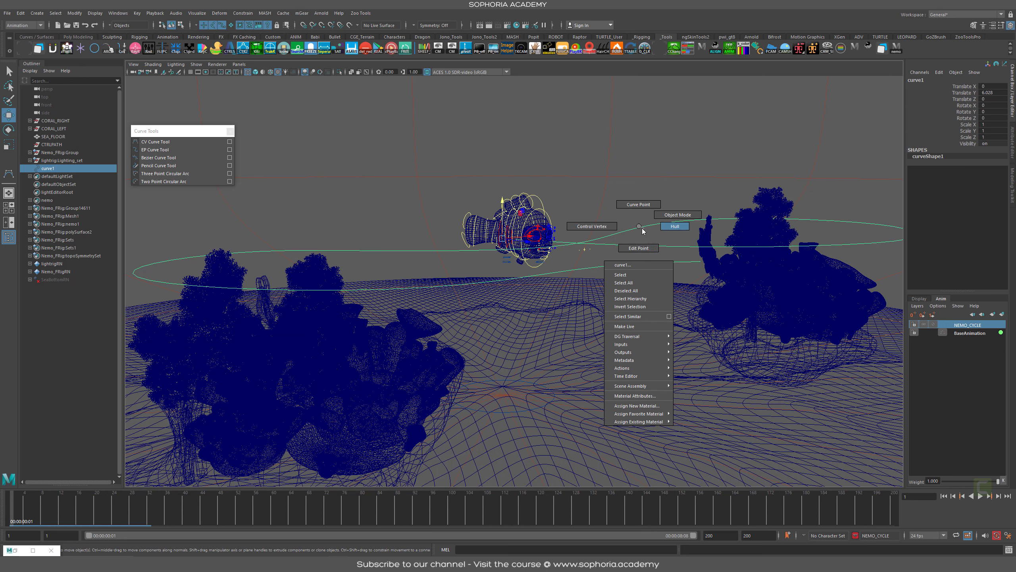
pyautogui.click(595, 228)
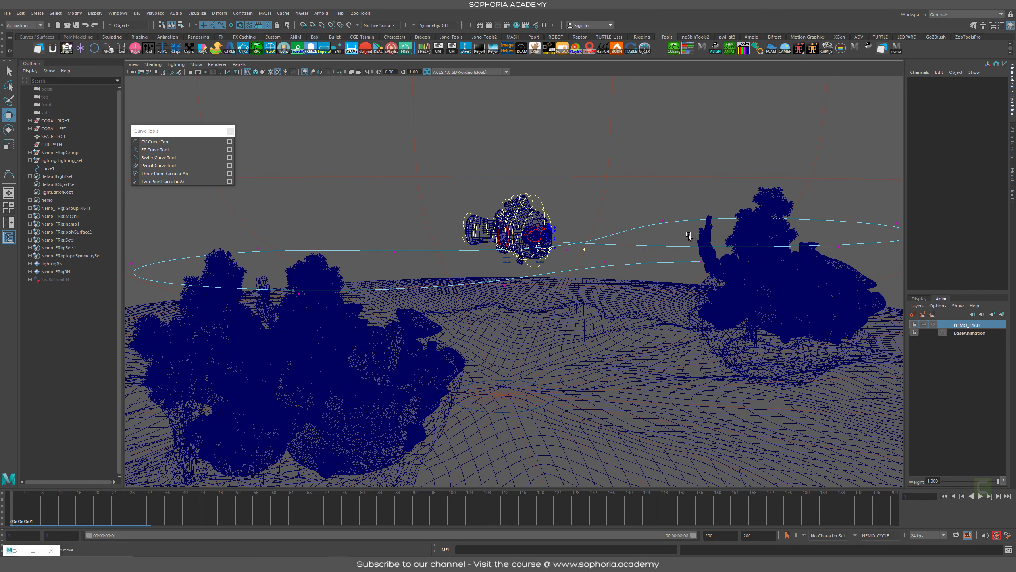
pyautogui.keyDown('alt'); pyautogui.moveTo(581, 301); pyautogui.dragTo(571, 306); pyautogui.keyUp('alt')
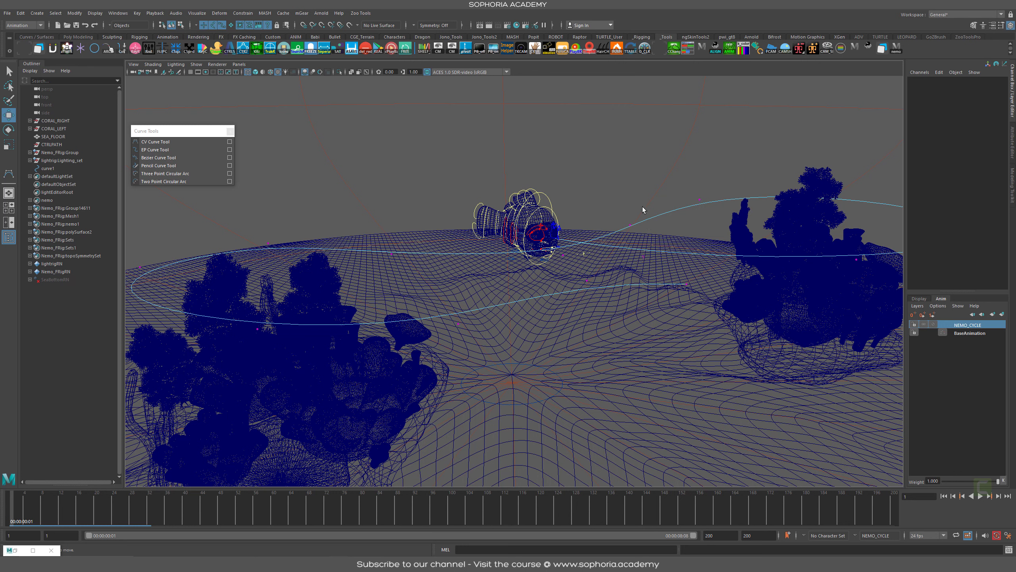
# Try raising the single control vertex between the clownfish and the right coral, and undo both moves
pyautogui.moveTo(643, 209); pyautogui.dragTo(622, 240)
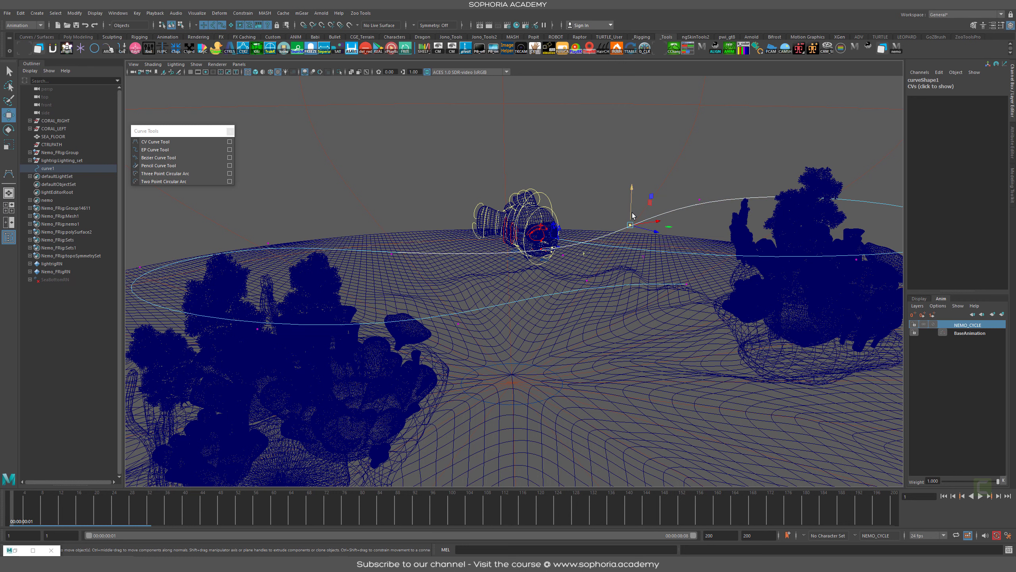
pyautogui.moveTo(630, 198); pyautogui.dragTo(636, 157)
pyautogui.hotkey('ctrl', 'z')
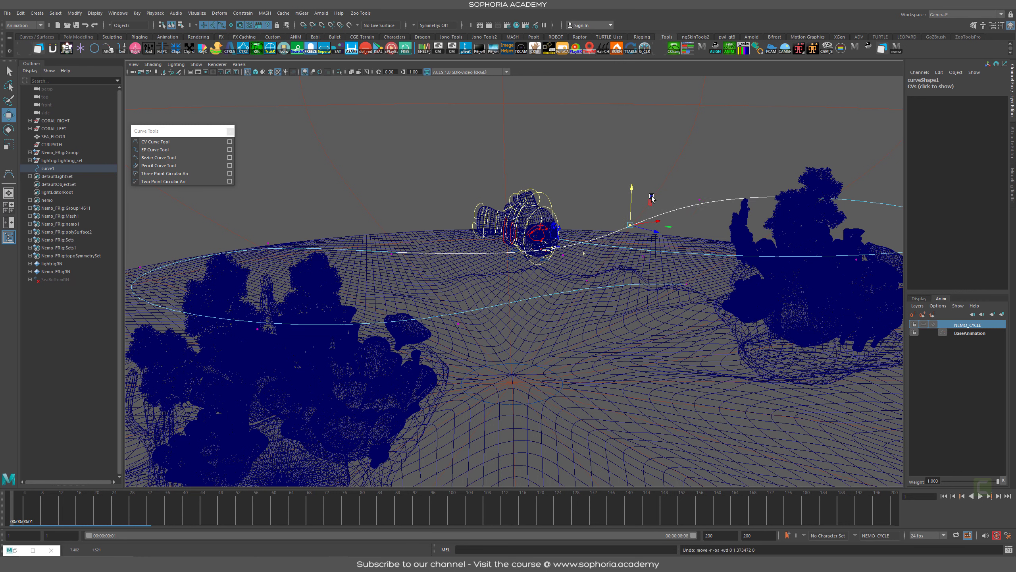
pyautogui.moveTo(651, 198); pyautogui.dragTo(652, 167)
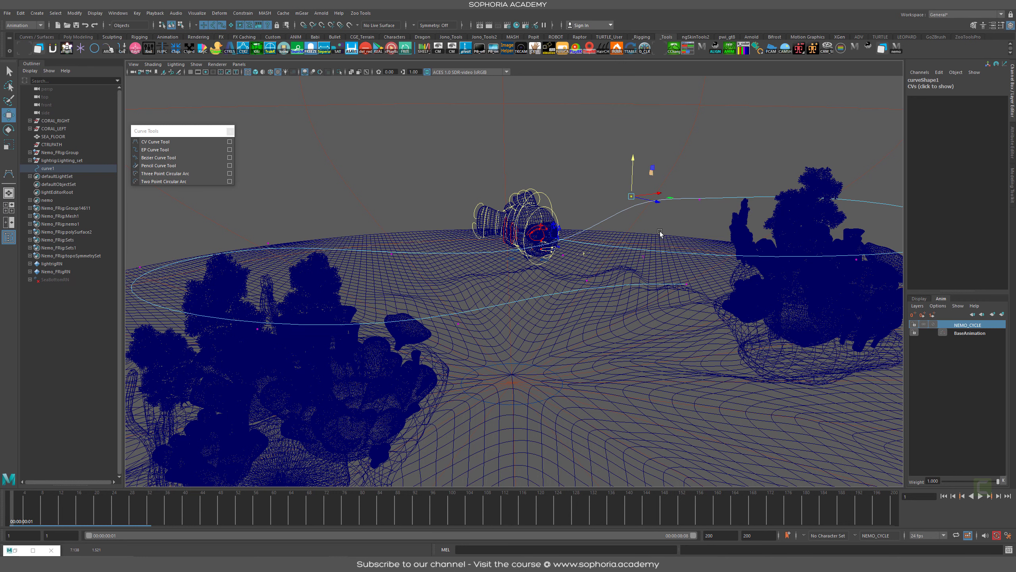
pyautogui.hotkey('ctrl', 'z')
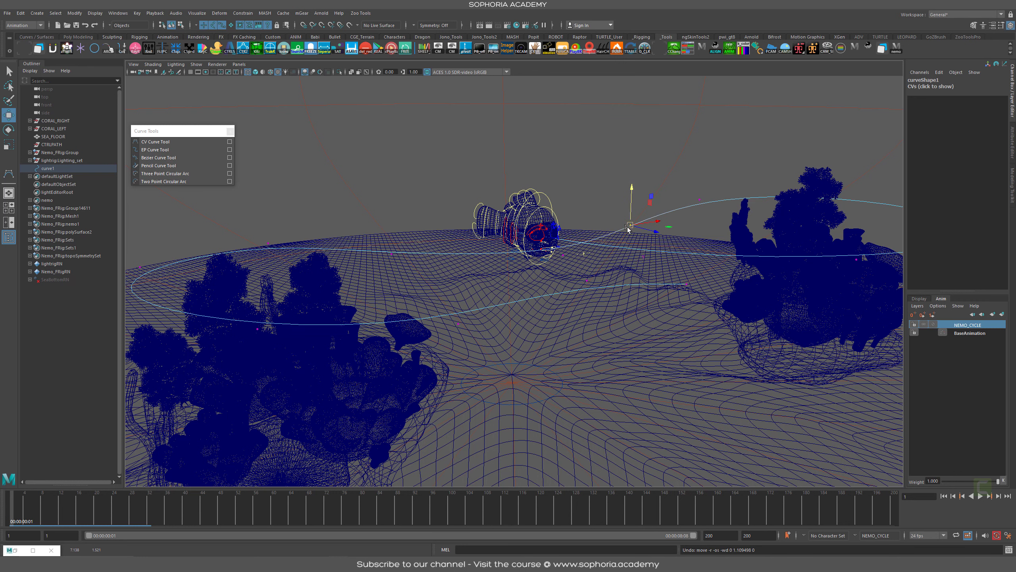
# Enable soft selection, adjust its falloff radius, and test it by moving the curve's control vertices near the clownfish, undoing the last move
pyautogui.moveTo(629, 227); pyautogui.dragTo(960, 236)
pyautogui.moveTo(632, 196); pyautogui.dragTo(654, 185)
pyautogui.keyDown('alt'); pyautogui.moveTo(667, 238); pyautogui.dragTo(653, 253); pyautogui.keyUp('alt')
pyautogui.moveTo(645, 217); pyautogui.dragTo(895, 218, button='middle')
pyautogui.keyDown('alt'); pyautogui.moveTo(560, 280); pyautogui.dragTo(616, 205); pyautogui.keyUp('alt')
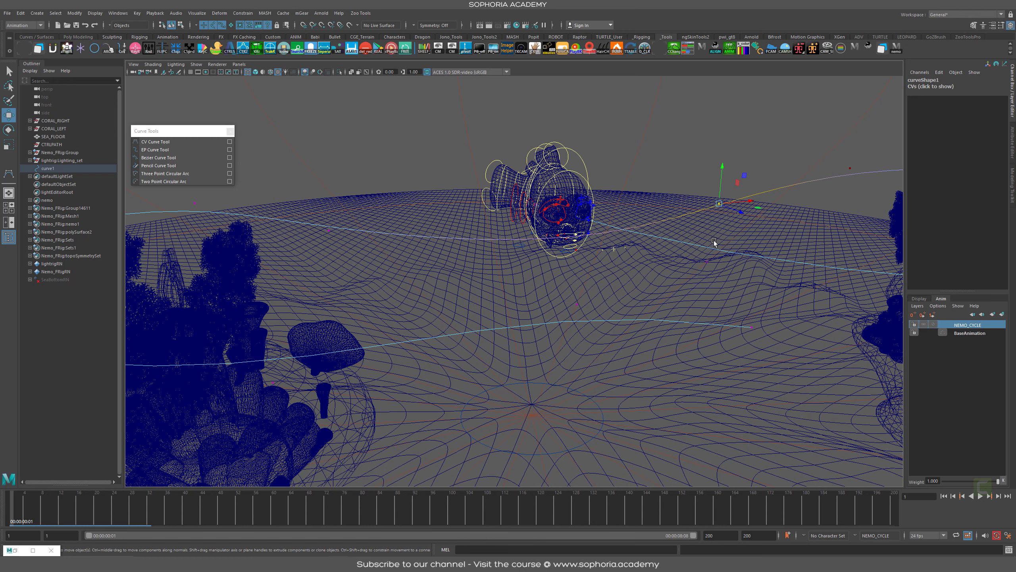
pyautogui.moveTo(685, 268)
pyautogui.keyDown('alt'); pyautogui.mouseDown()
pyautogui.moveTo(679, 221)
pyautogui.moveTo(677, 292)
pyautogui.moveTo(676, 256)
pyautogui.mouseUp(); pyautogui.keyUp('alt')
pyautogui.hotkey('ctrl', 'z')
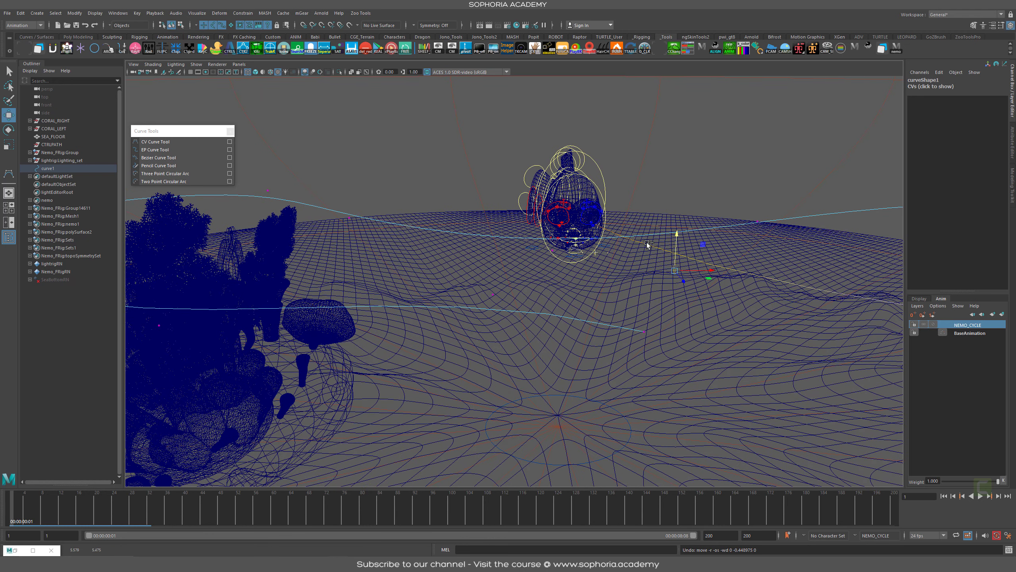
# Try the Volume falloff mode for the Move Tool's soft selection by lowering the selected curve vertex, and undo the move
pyautogui.click(1002, 25)
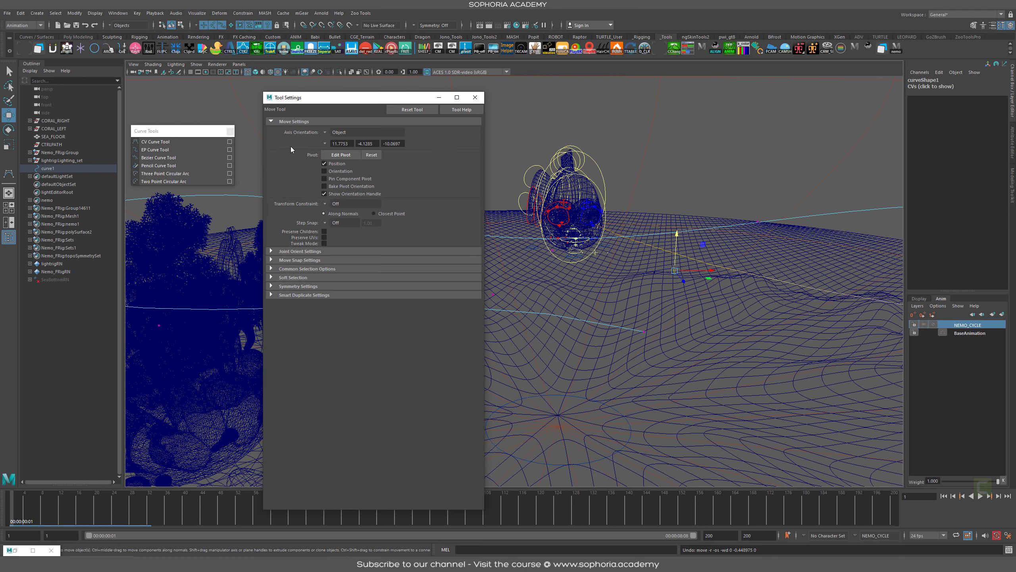
pyautogui.moveTo(365, 100); pyautogui.dragTo(344, 87)
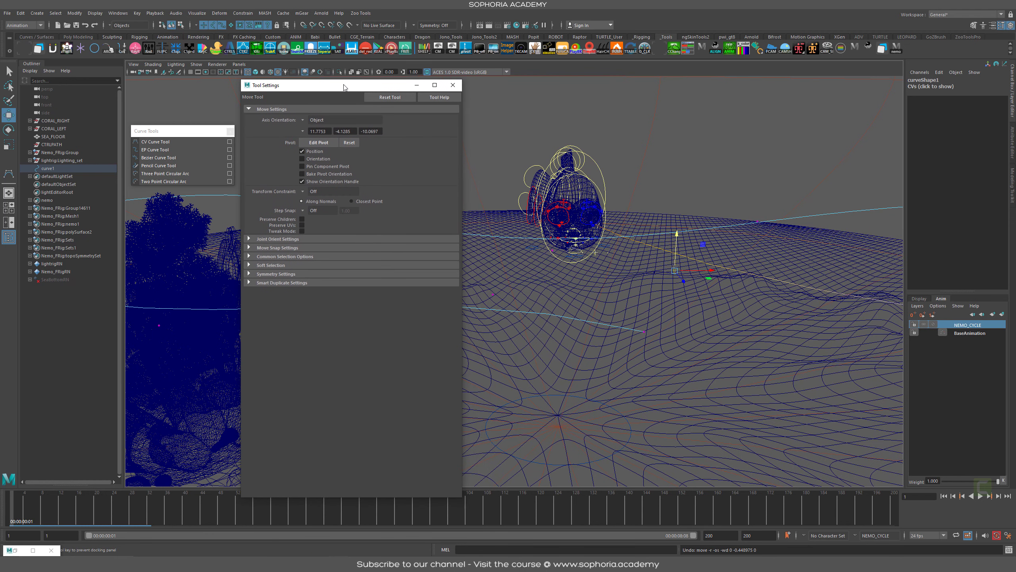
pyautogui.click(271, 265)
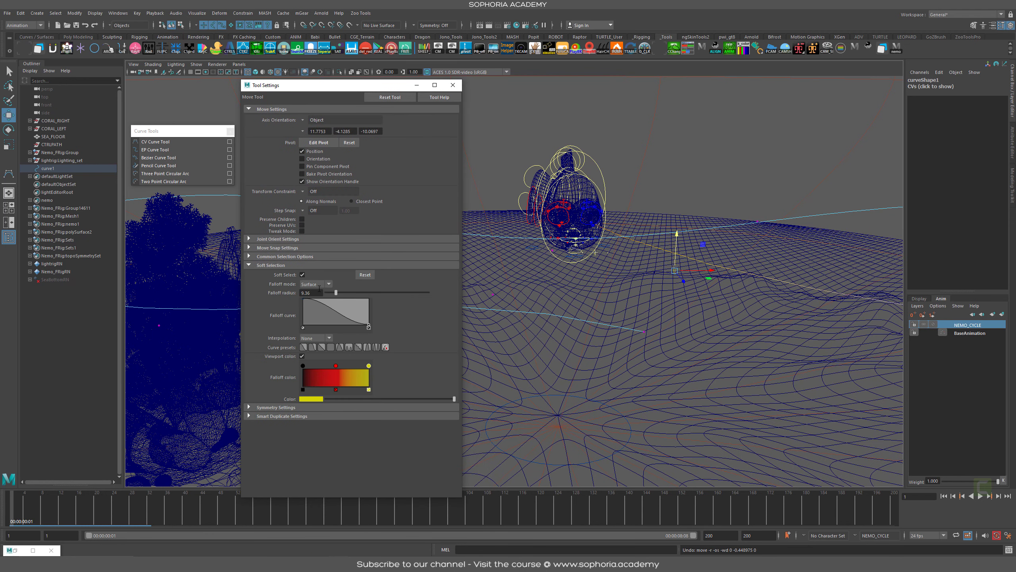
pyautogui.click(328, 284)
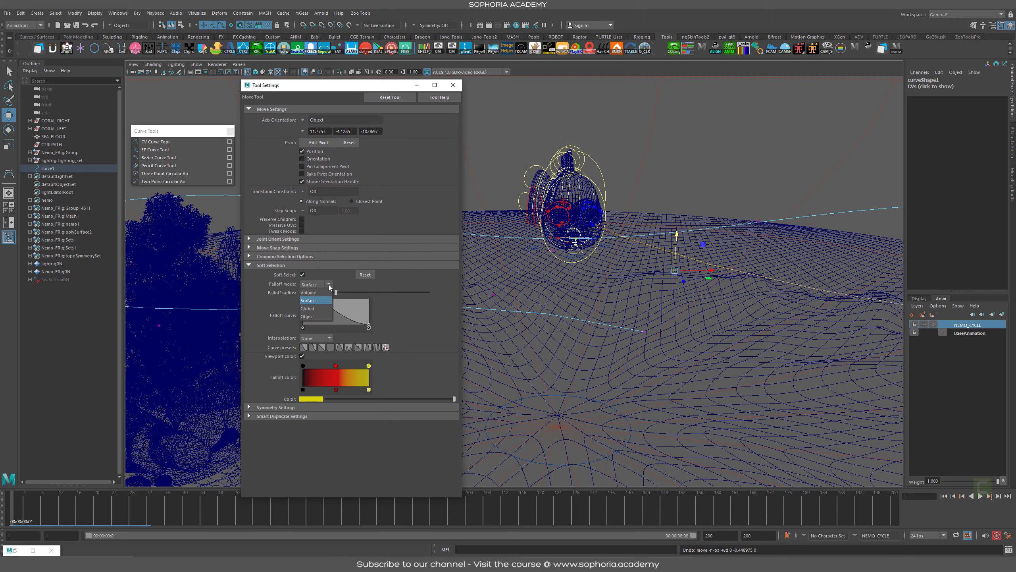
pyautogui.click(308, 292)
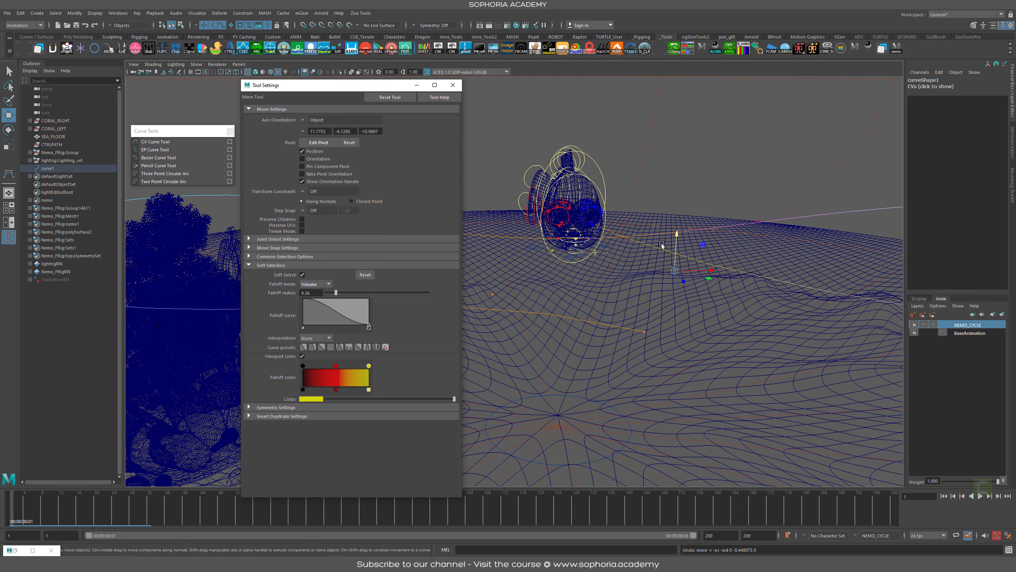
pyautogui.moveTo(672, 236); pyautogui.dragTo(733, 289)
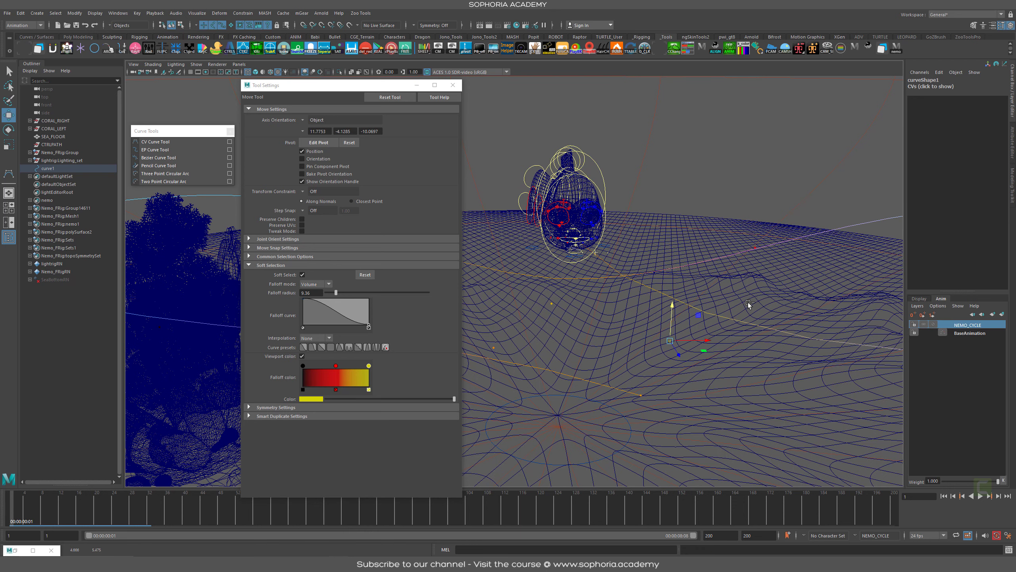
pyautogui.hotkey('ctrl', 'z')
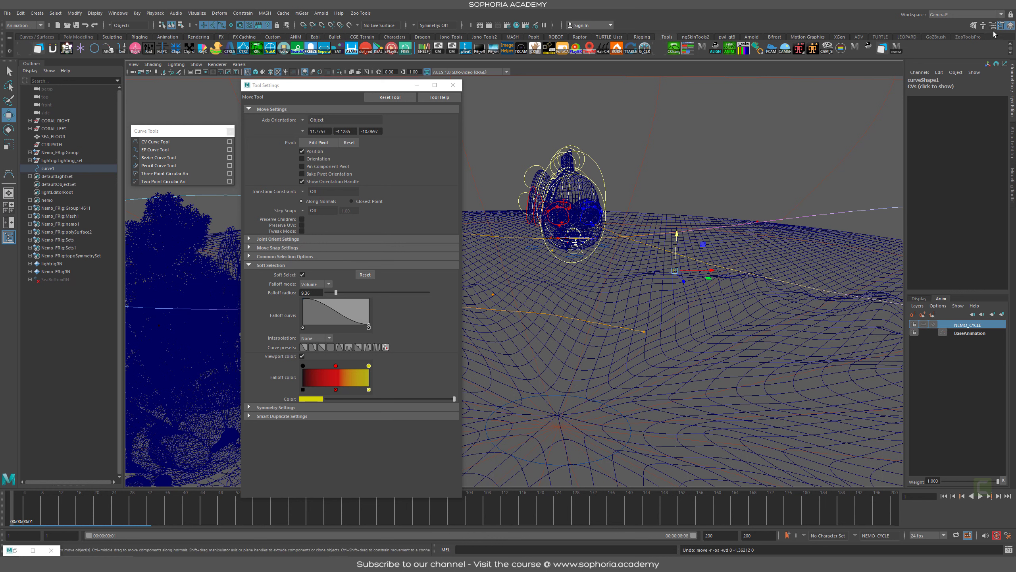
# Set the soft selection falloff mode to Surface, close the tool settings, and bring the path around the right coral into view
pyautogui.click(327, 283)
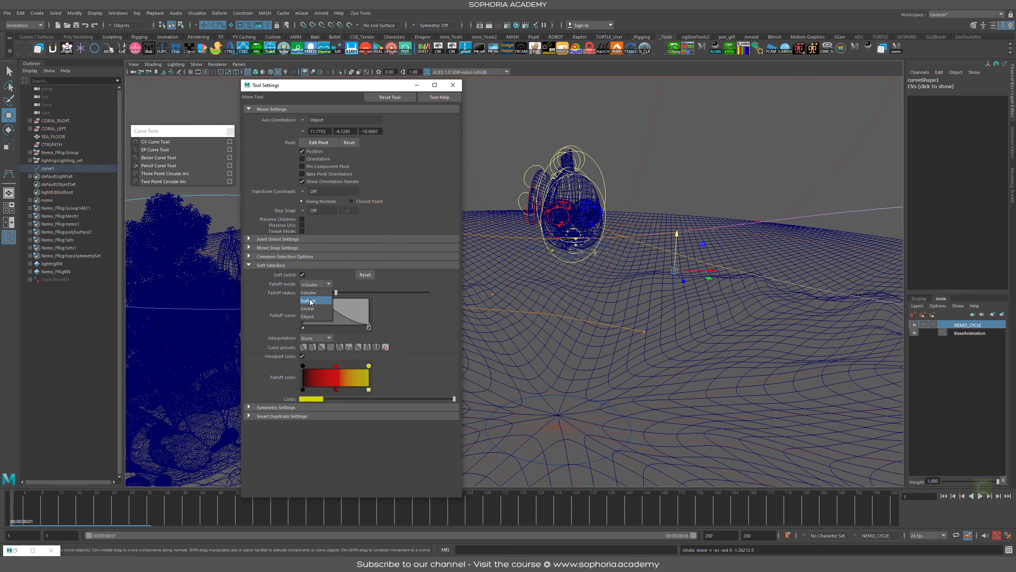
pyautogui.click(311, 301)
pyautogui.click(453, 85)
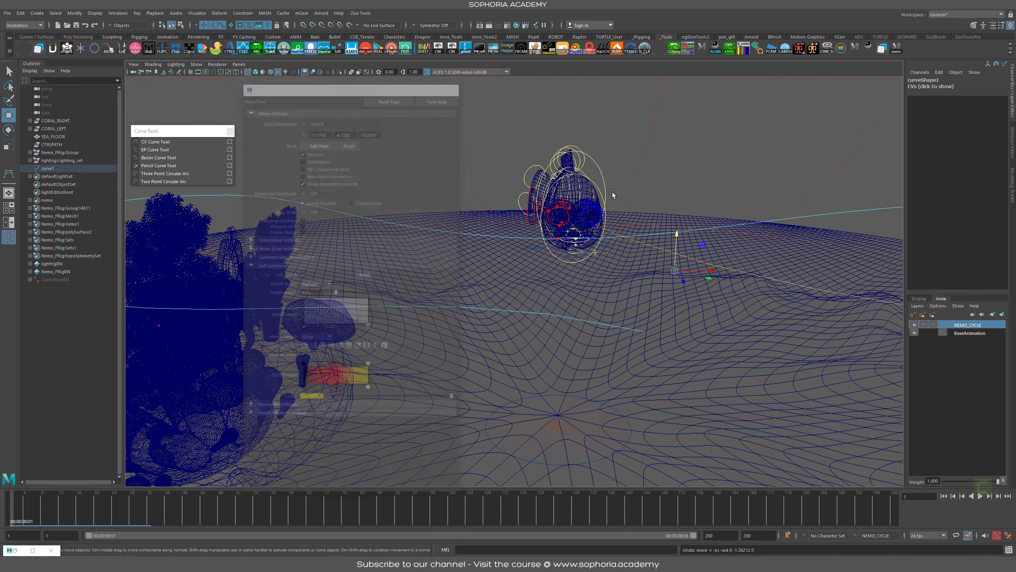
pyautogui.keyDown('alt'); pyautogui.moveTo(819, 324); pyautogui.dragTo(570, 258); pyautogui.keyUp('alt')
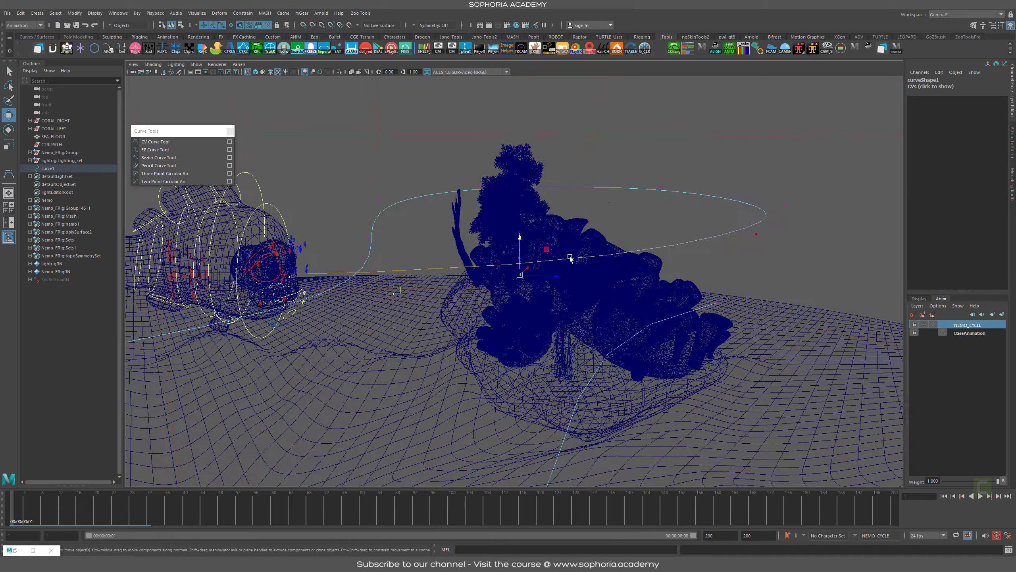
# Raise the curve's control vertices along the path beside the right coral using soft selection
pyautogui.keyDown('alt'); pyautogui.moveTo(765, 278); pyautogui.dragTo(752, 271); pyautogui.keyUp('alt')
pyautogui.keyDown('alt'); pyautogui.moveTo(479, 185); pyautogui.dragTo(602, 268); pyautogui.keyUp('alt')
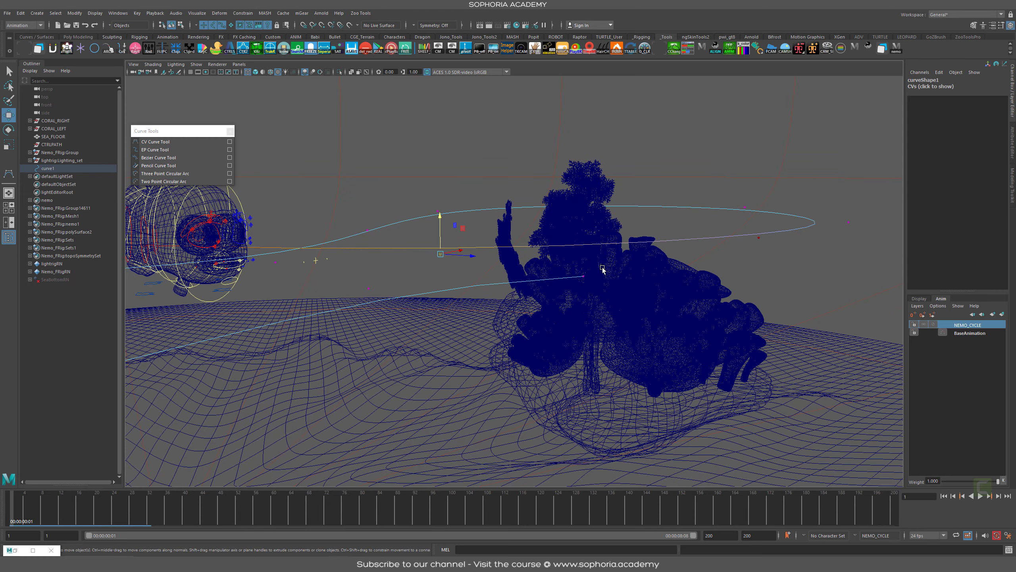
pyautogui.click(749, 222)
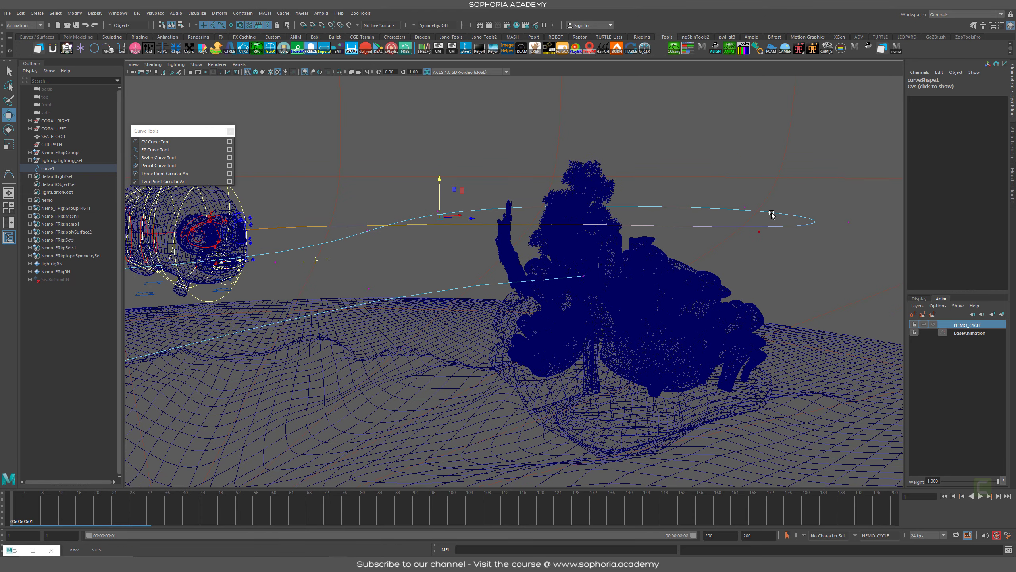
pyautogui.moveTo(762, 195); pyautogui.dragTo(585, 184)
pyautogui.moveTo(509, 160); pyautogui.dragTo(510, 128)
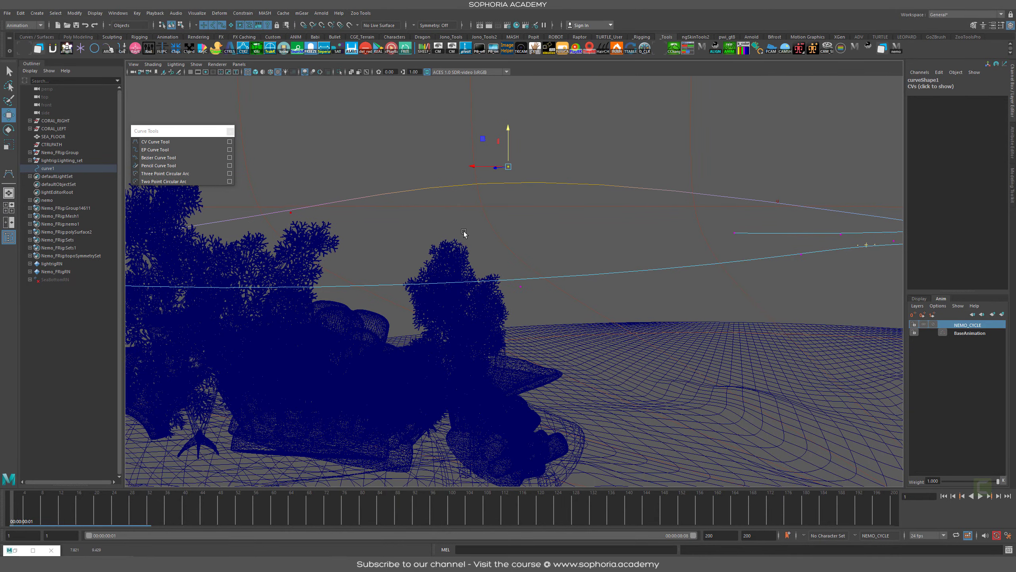
# Reshape the path's height around the right coral and lower the control vertex midway between the two corals
pyautogui.keyDown('alt'); pyautogui.moveTo(464, 231); pyautogui.dragTo(682, 208); pyautogui.keyUp('alt')
pyautogui.moveTo(698, 160); pyautogui.dragTo(777, 365)
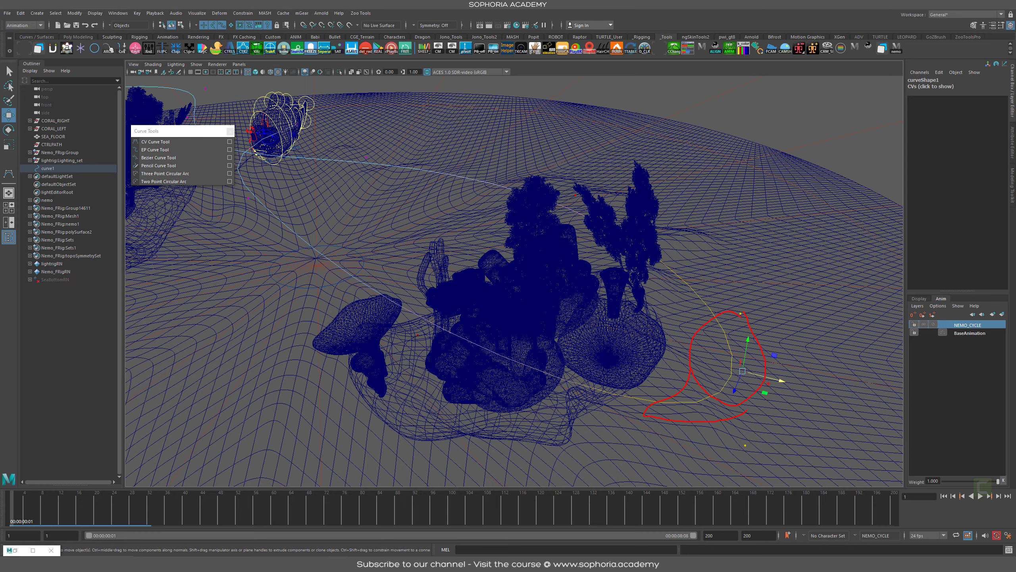
pyautogui.keyDown('alt'); pyautogui.moveTo(737, 279); pyautogui.dragTo(520, 188); pyautogui.keyUp('alt')
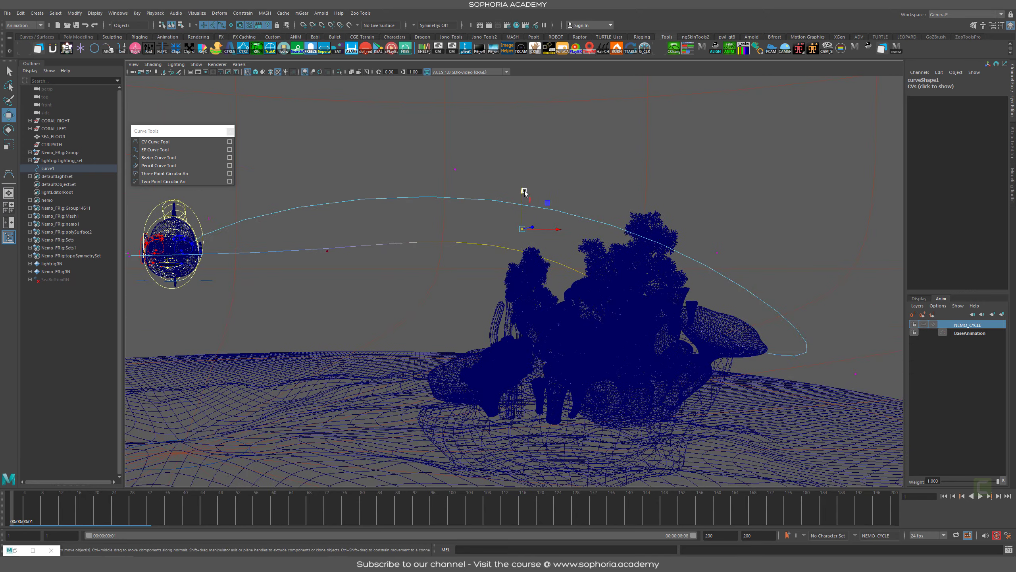
pyautogui.keyDown('alt'); pyautogui.moveTo(334, 220); pyautogui.dragTo(508, 232); pyautogui.keyUp('alt')
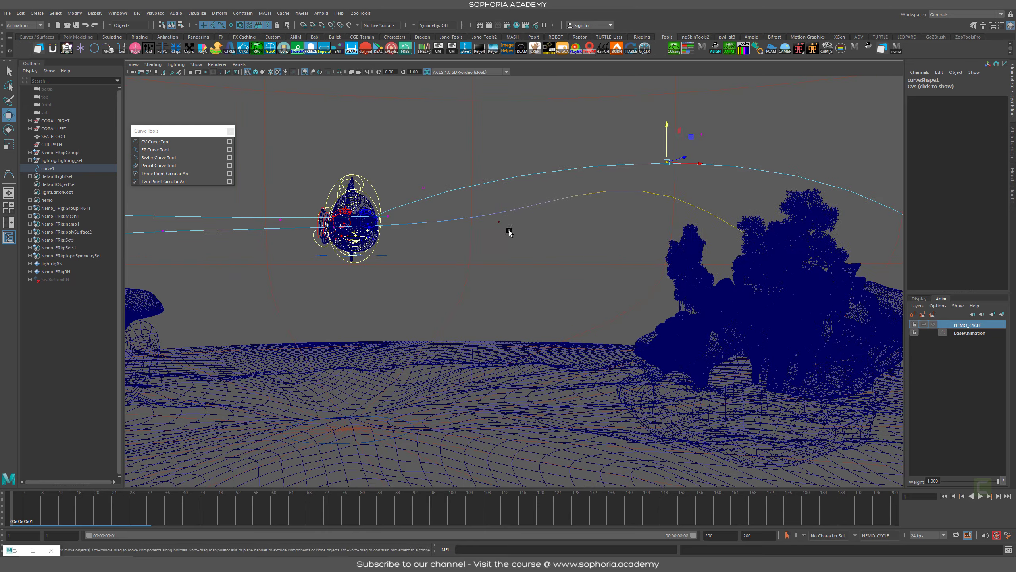
pyautogui.keyDown('alt'); pyautogui.moveTo(495, 283); pyautogui.dragTo(891, 304); pyautogui.keyUp('alt')
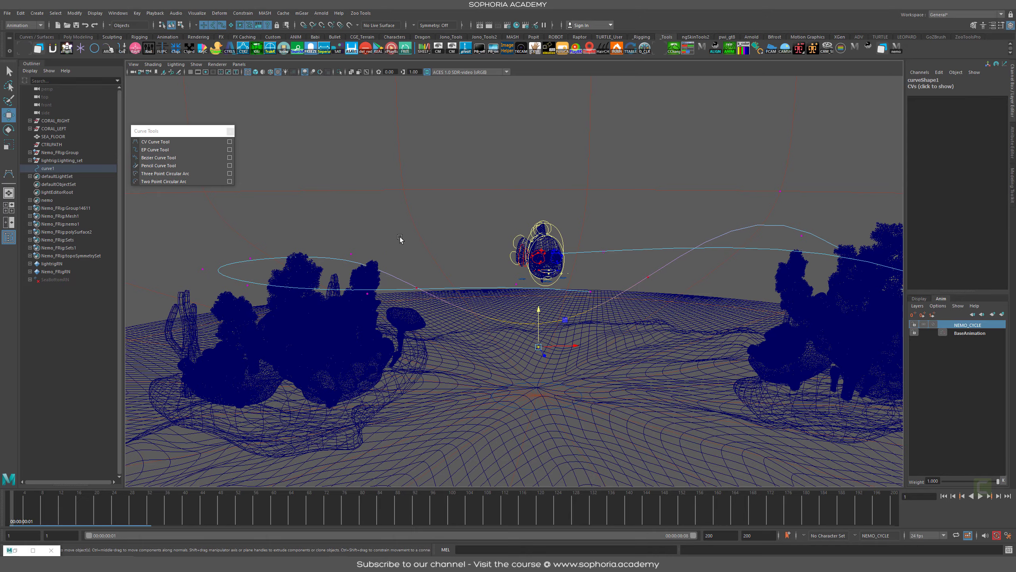
# Move the control vertices beside the left coral outward as seen from above, giving the path more clearance
pyautogui.keyDown('alt'); pyautogui.moveTo(401, 240); pyautogui.dragTo(551, 312); pyautogui.keyUp('alt')
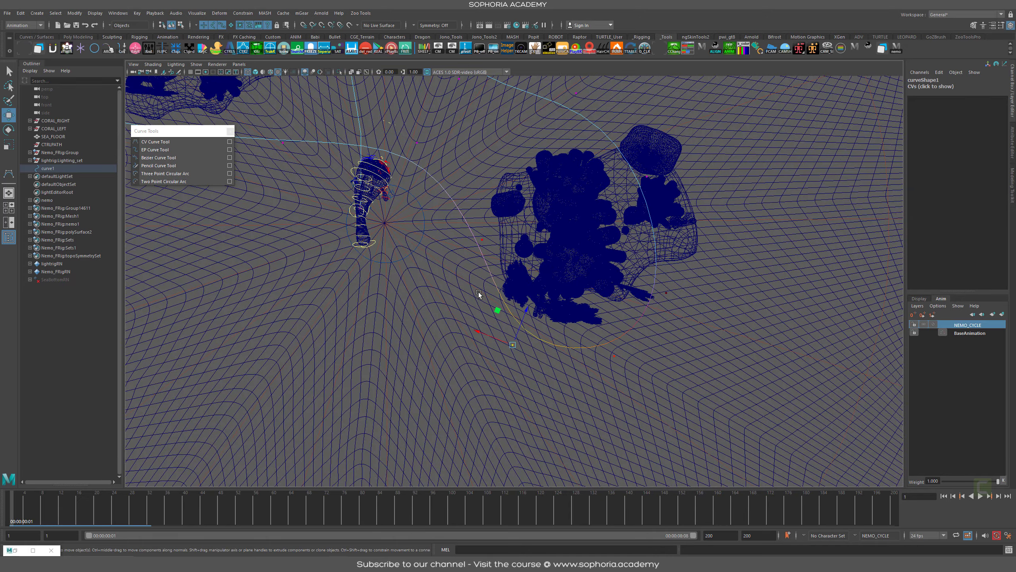
pyautogui.moveTo(514, 342); pyautogui.dragTo(490, 367)
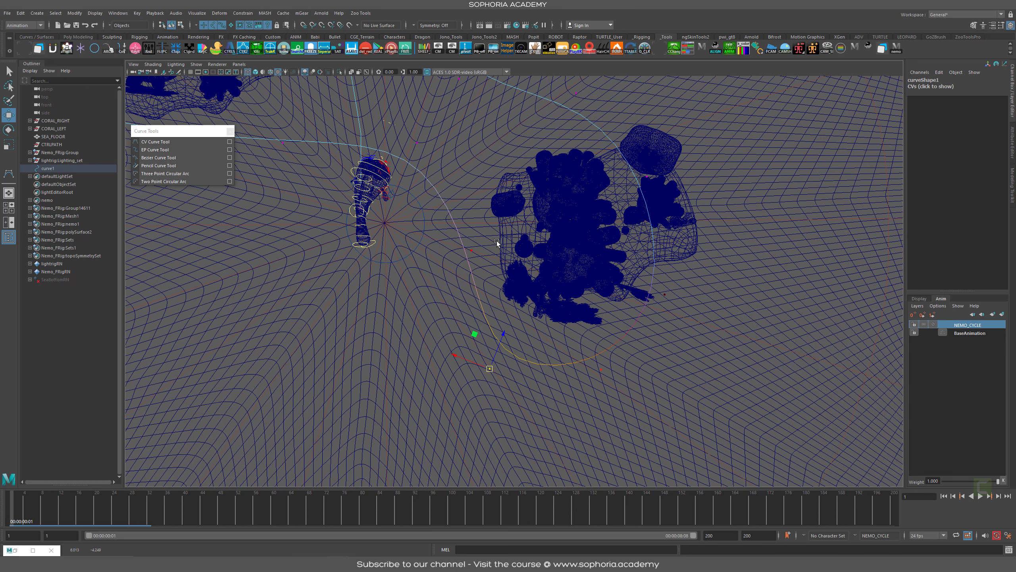
pyautogui.click(471, 250)
pyautogui.moveTo(471, 250); pyautogui.dragTo(453, 250)
pyautogui.moveTo(607, 369); pyautogui.dragTo(630, 381)
# Raise the path's outer bend around the left coral and adjust the height of the vertex on its return side
pyautogui.moveTo(647, 372); pyautogui.dragTo(511, 309, button='middle')
pyautogui.moveTo(589, 318); pyautogui.dragTo(681, 300)
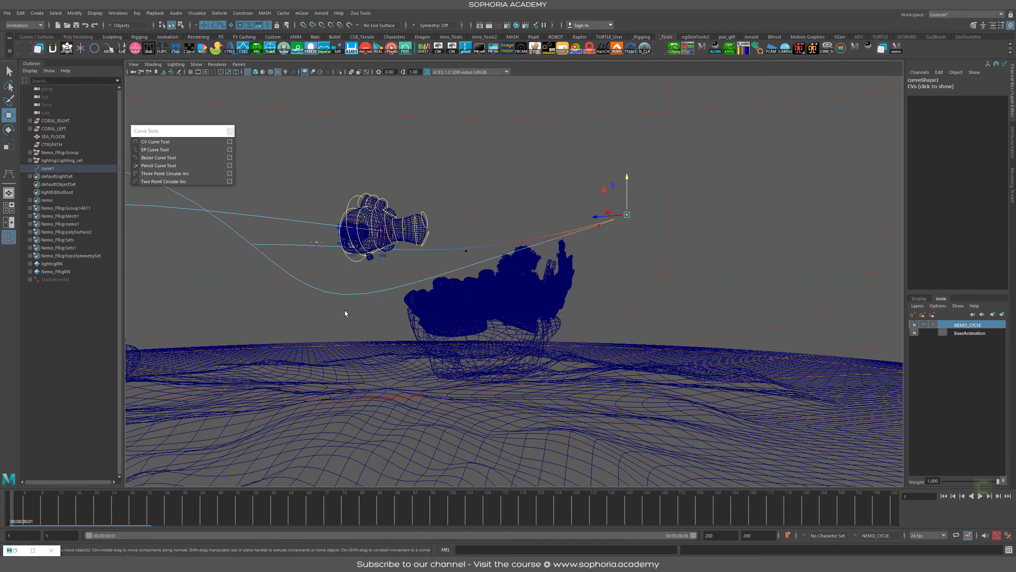
pyautogui.keyDown('alt'); pyautogui.moveTo(345, 310); pyautogui.dragTo(583, 322); pyautogui.keyUp('alt')
pyautogui.moveTo(573, 217); pyautogui.dragTo(548, 240)
pyautogui.moveTo(561, 191); pyautogui.dragTo(677, 342)
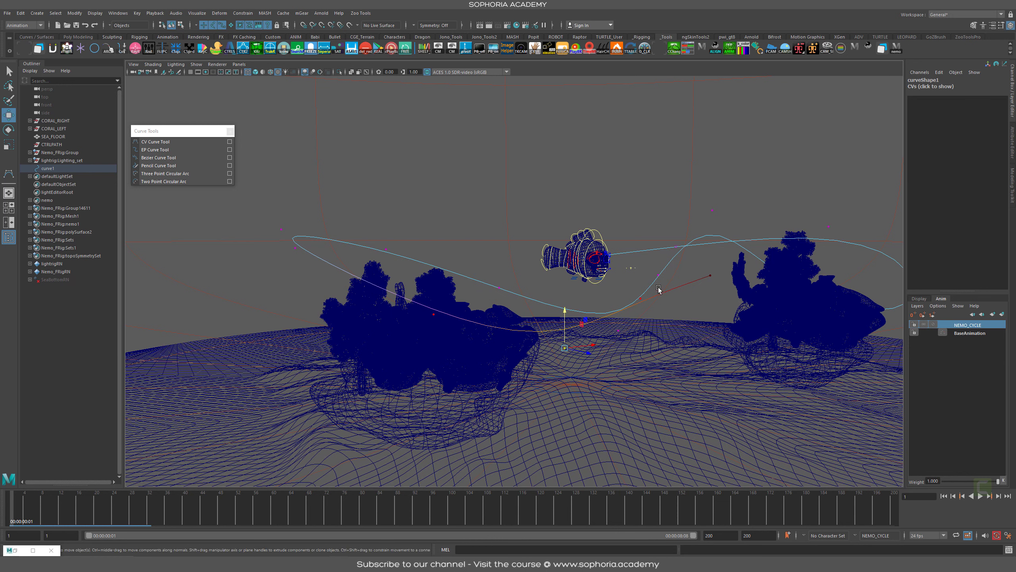
# Adjust the soft selection falloff radius and raise the control vertex near the end of the curve
pyautogui.press('b')
pyautogui.moveTo(667, 297); pyautogui.dragTo(677, 297)
pyautogui.moveTo(729, 259); pyautogui.dragTo(812, 295)
pyautogui.press('b')
pyautogui.moveTo(652, 289); pyautogui.dragTo(636, 307)
pyautogui.moveTo(641, 260); pyautogui.dragTo(646, 220)
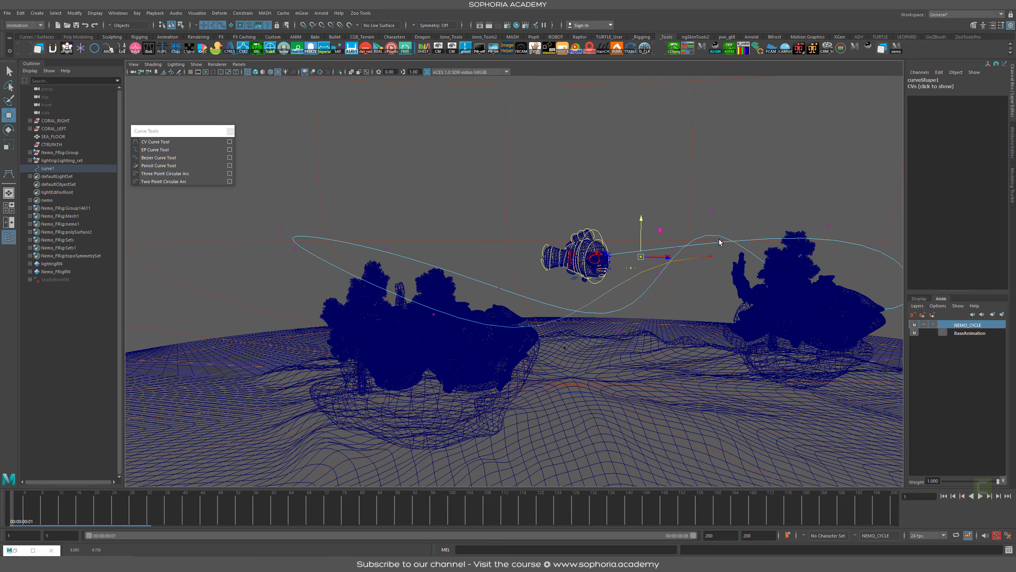
# Reposition the control vertex near the curve's end, checking its placement from above and from the side
pyautogui.moveTo(721, 240); pyautogui.dragTo(618, 294)
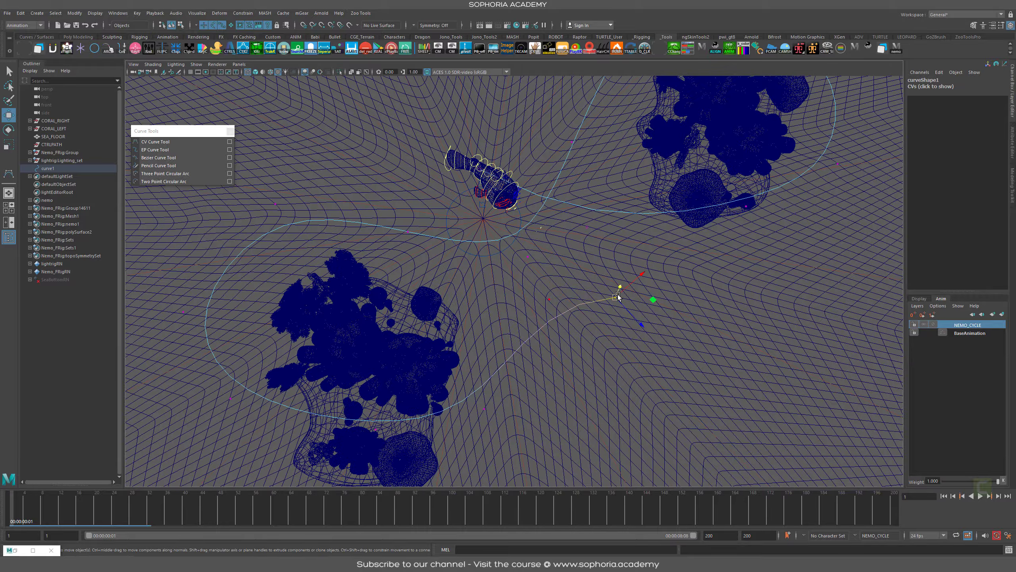
pyautogui.click(615, 297)
pyautogui.keyDown('alt'); pyautogui.moveTo(622, 394); pyautogui.dragTo(623, 260); pyautogui.keyUp('alt')
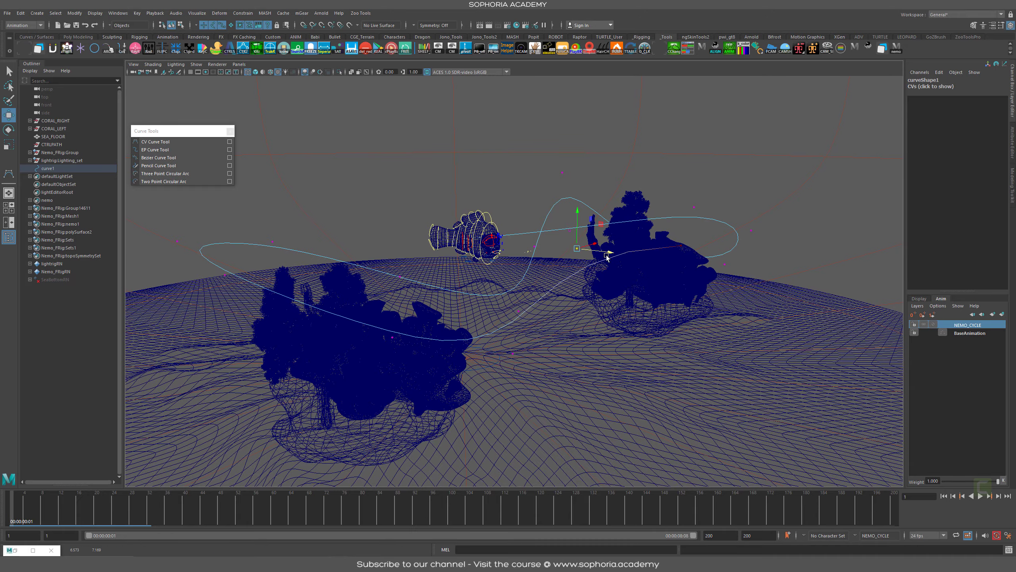
pyautogui.keyDown('alt'); pyautogui.moveTo(622, 328); pyautogui.dragTo(655, 305); pyautogui.keyUp('alt')
# Display the scene with textures and raise the control vertex at the path's outer bend around the left coral
pyautogui.press('6')
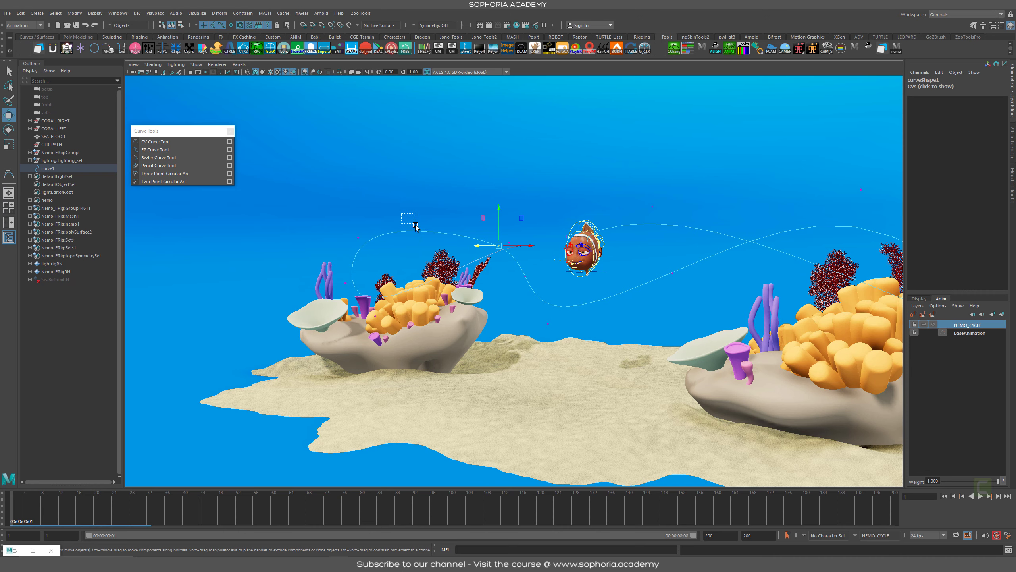
pyautogui.moveTo(415, 225); pyautogui.dragTo(424, 181)
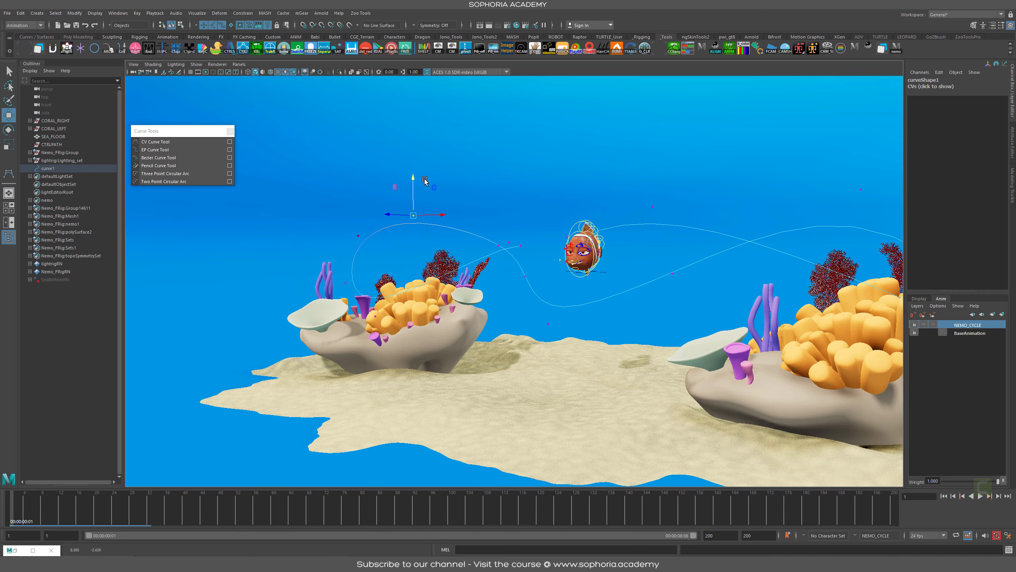
pyautogui.keyDown('alt'); pyautogui.moveTo(572, 304); pyautogui.dragTo(514, 349); pyautogui.keyUp('alt')
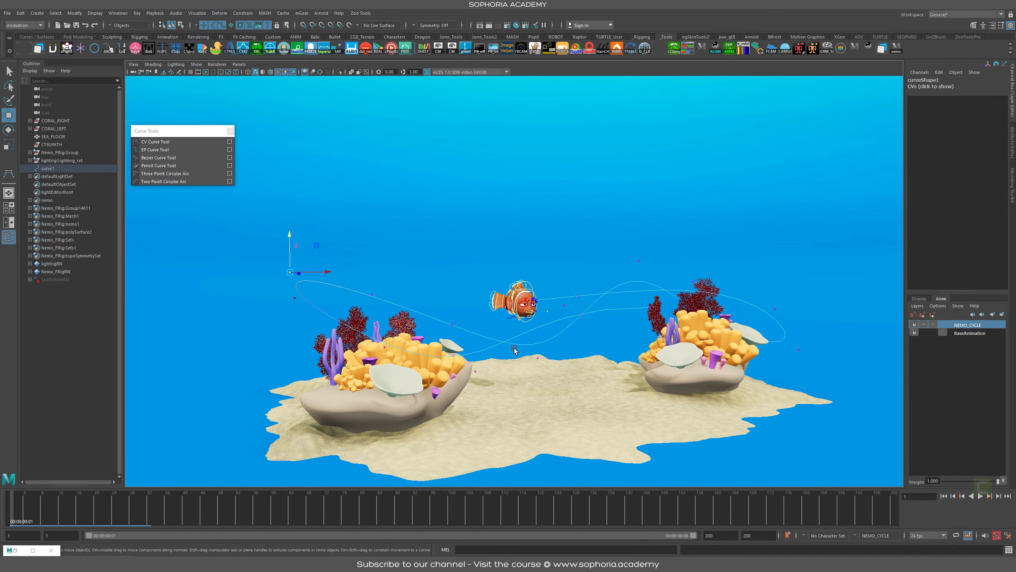
# Switch the curve to object mode and review the path around both corals from several angles
pyautogui.click(625, 292)
pyautogui.rightClick(626, 292)
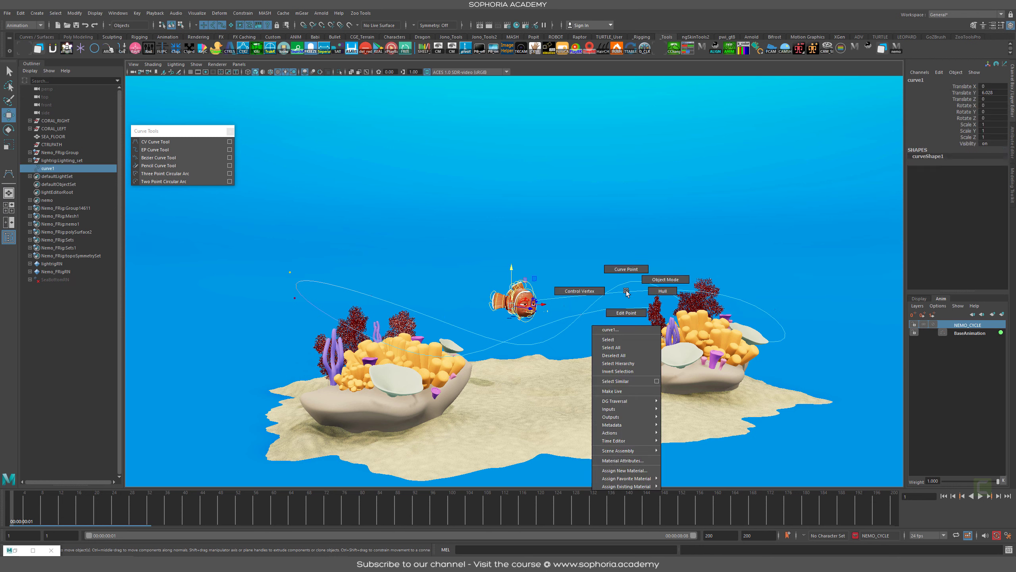
pyautogui.click(671, 281)
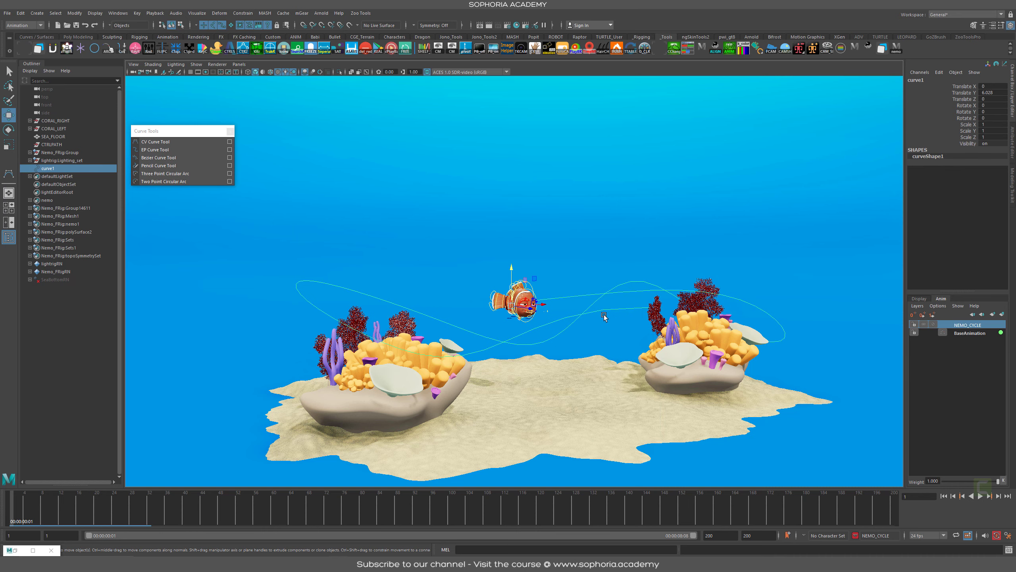
pyautogui.keyDown('alt'); pyautogui.moveTo(603, 314); pyautogui.dragTo(619, 318, button='right'); pyautogui.keyUp('alt')
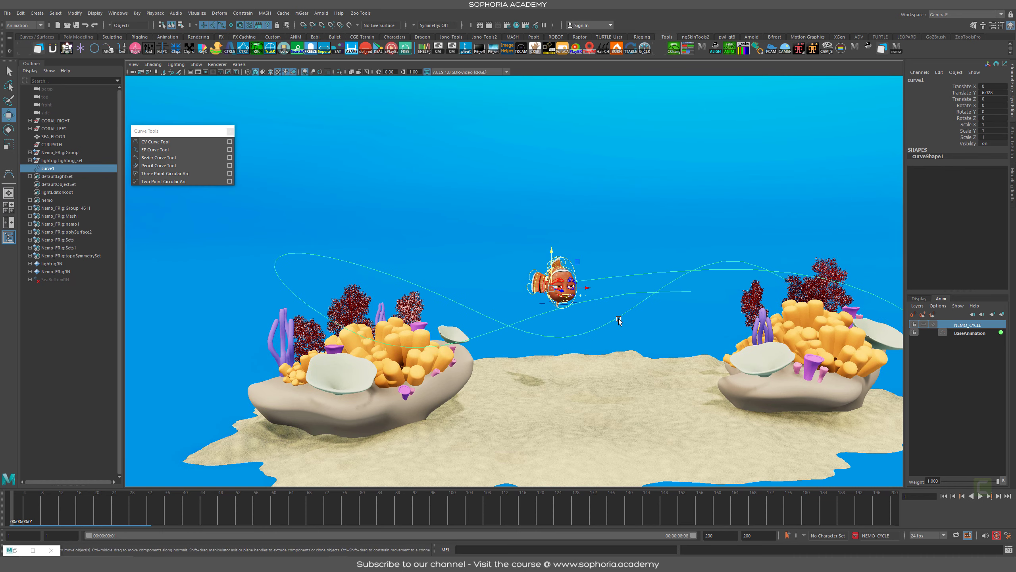
pyautogui.keyDown('alt'); pyautogui.moveTo(618, 319); pyautogui.dragTo(670, 238); pyautogui.keyUp('alt')
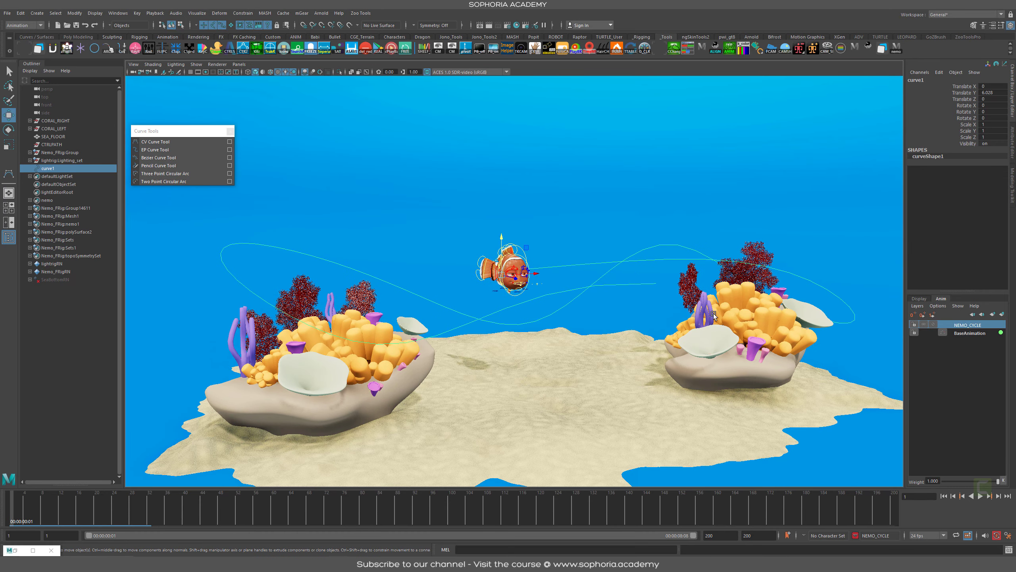
pyautogui.keyDown('alt'); pyautogui.moveTo(624, 285); pyautogui.dragTo(680, 252); pyautogui.keyUp('alt')
# Show the curve's control vertices in wireframe and examine their distribution along the path around the left coral
pyautogui.rightClick(586, 292)
pyautogui.click(539, 291)
pyautogui.press('4')
pyautogui.moveTo(617, 228); pyautogui.dragTo(713, 323)
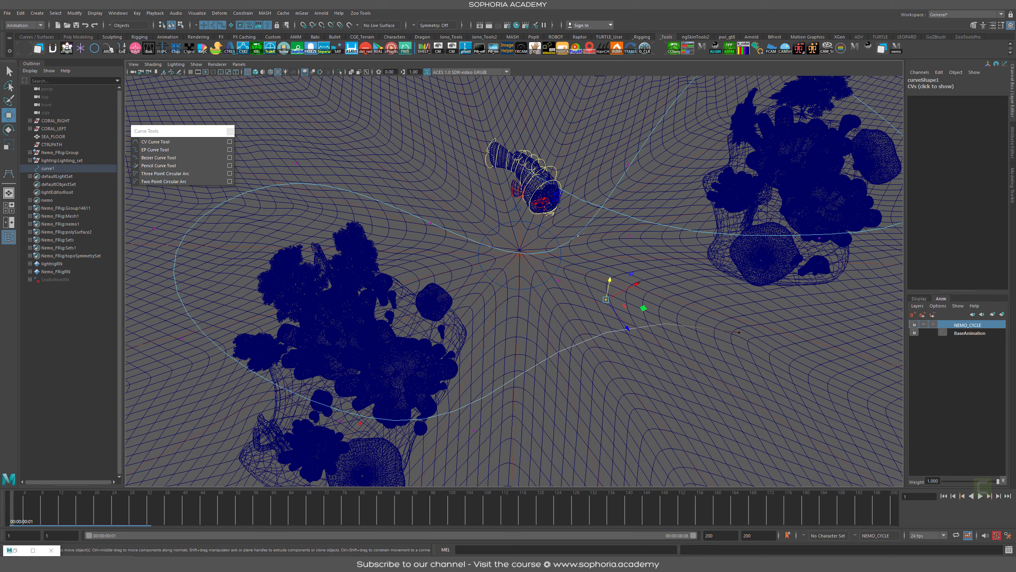
pyautogui.moveTo(340, 422); pyautogui.dragTo(442, 433)
pyautogui.moveTo(255, 345); pyautogui.dragTo(233, 390)
pyautogui.moveTo(320, 388)
pyautogui.mouseDown()
pyautogui.moveTo(319, 416)
pyautogui.moveTo(323, 390)
pyautogui.mouseUp()
pyautogui.keyDown('alt'); pyautogui.moveTo(589, 320); pyautogui.dragTo(696, 285, button='right'); pyautogui.keyUp('alt')
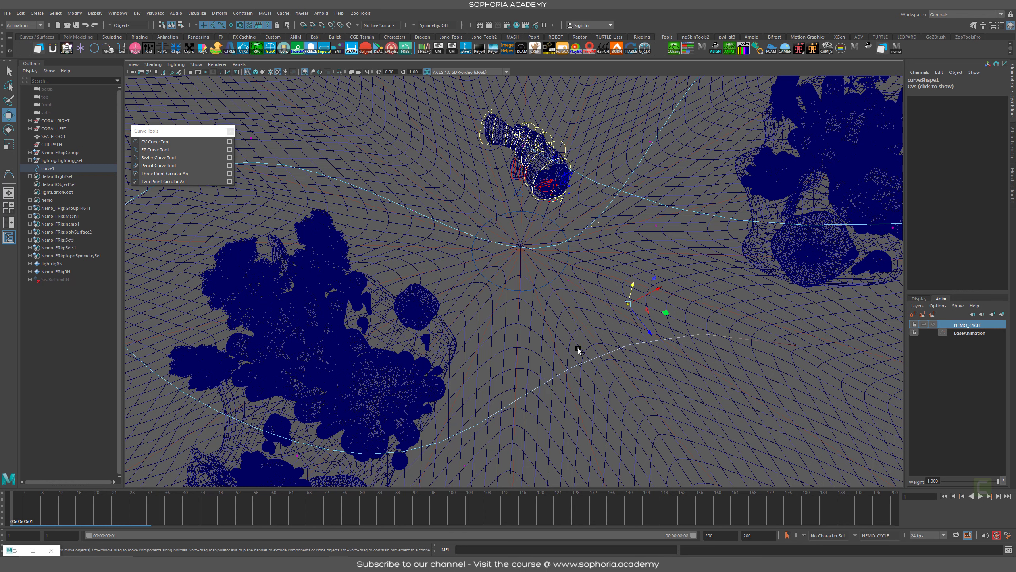
pyautogui.keyDown('alt'); pyautogui.moveTo(577, 347); pyautogui.dragTo(594, 256, button='right'); pyautogui.keyUp('alt')
# Return the curve to object mode and open the Rebuild Curve options, keeping the path in view
pyautogui.press('space')
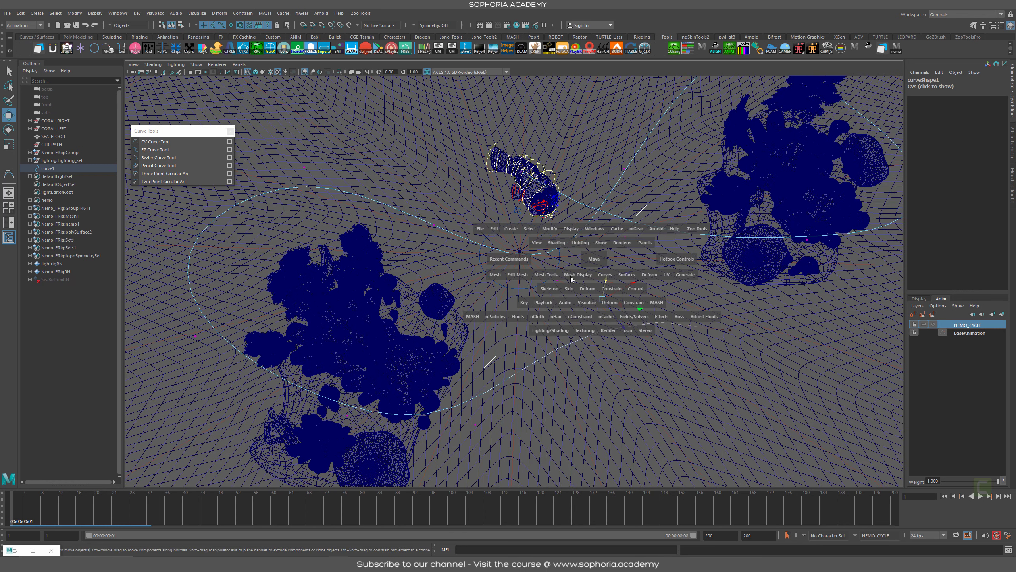
pyautogui.moveTo(617, 186); pyautogui.dragTo(652, 174, button='right')
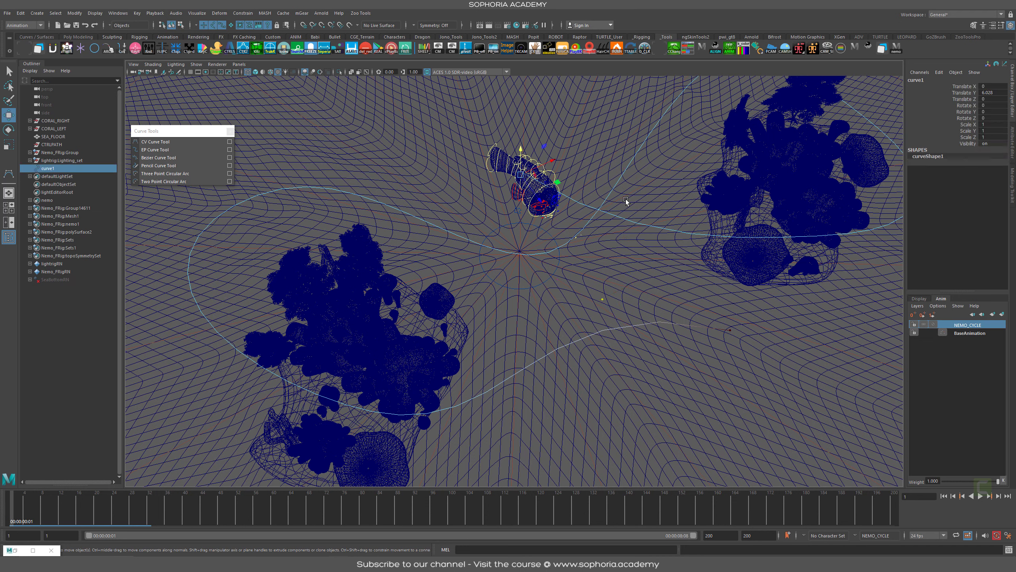
pyautogui.press('space')
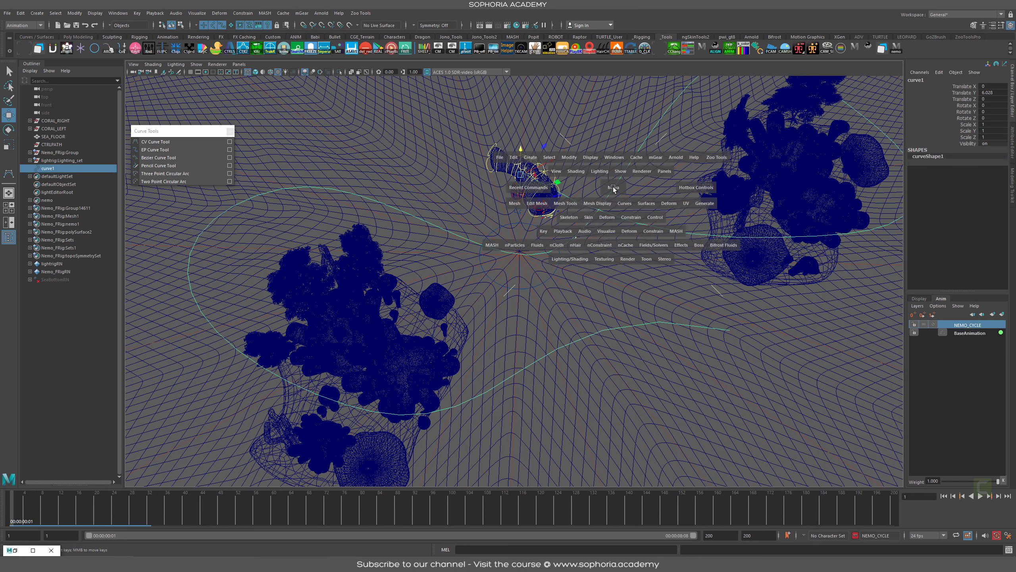
pyautogui.click(624, 203)
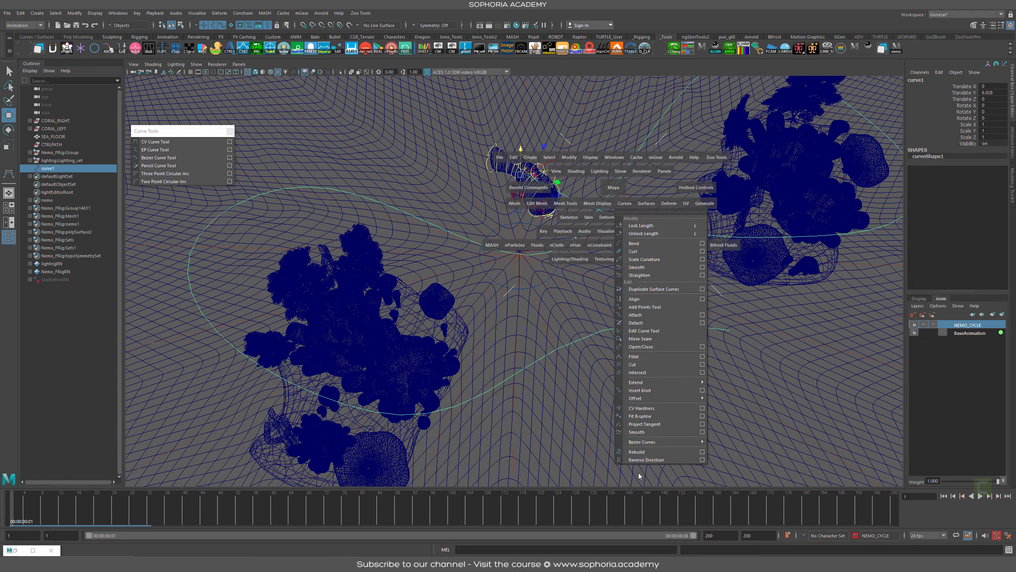
pyautogui.click(702, 451)
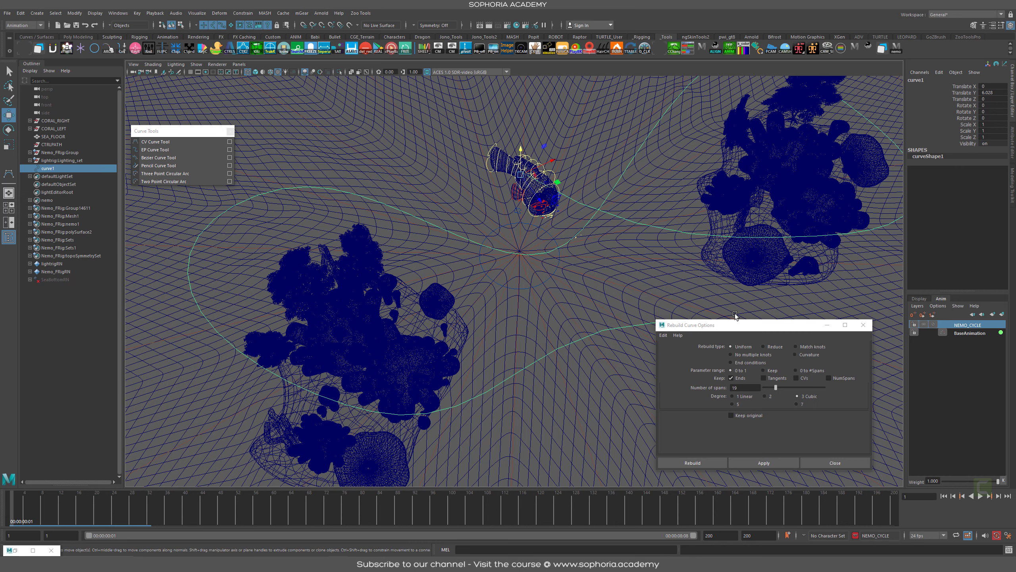
pyautogui.moveTo(787, 327); pyautogui.dragTo(756, 202)
pyautogui.keyDown('alt'); pyautogui.moveTo(601, 304); pyautogui.dragTo(541, 304, button='middle'); pyautogui.keyUp('alt')
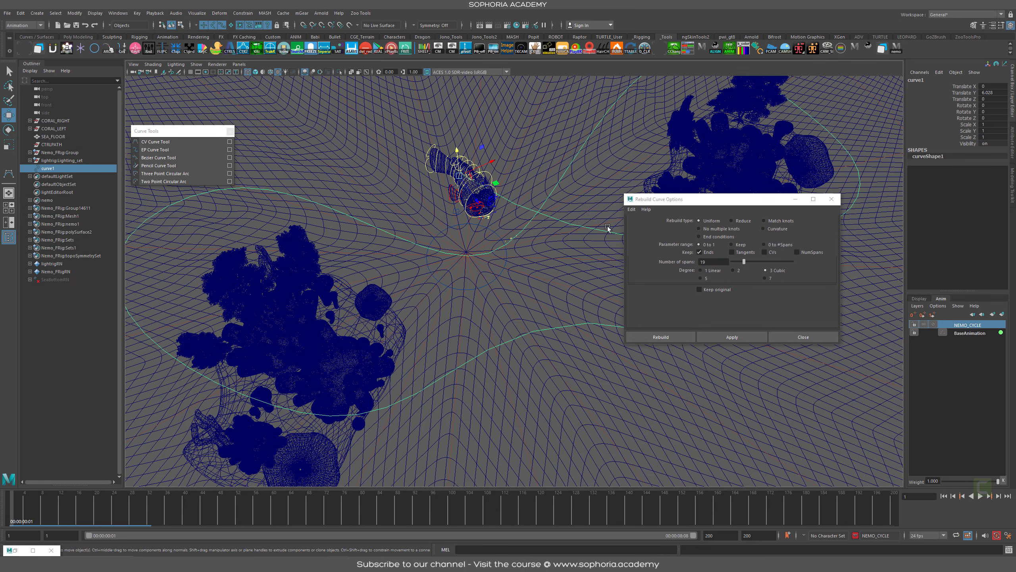
# Try rebuilding the curve with the default settings of 4 spans, and undo the rebuild
pyautogui.click(631, 209)
pyautogui.click(657, 225)
pyautogui.click(732, 337)
pyautogui.keyDown('alt'); pyautogui.moveTo(532, 289); pyautogui.dragTo(458, 381); pyautogui.keyUp('alt')
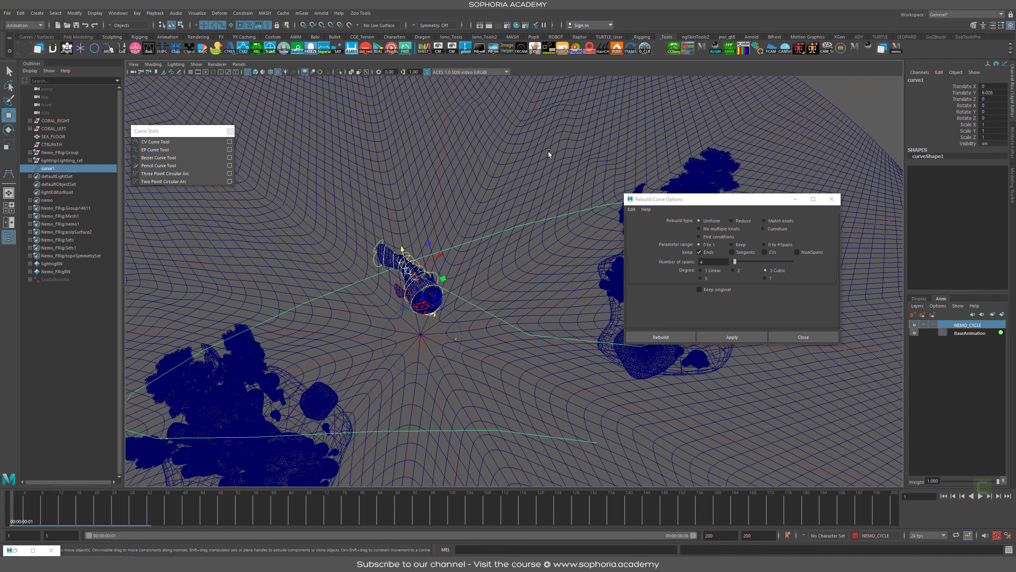
pyautogui.keyDown('alt'); pyautogui.moveTo(548, 153); pyautogui.dragTo(451, 331); pyautogui.keyUp('alt')
pyautogui.hotkey('ctrl', 'z')
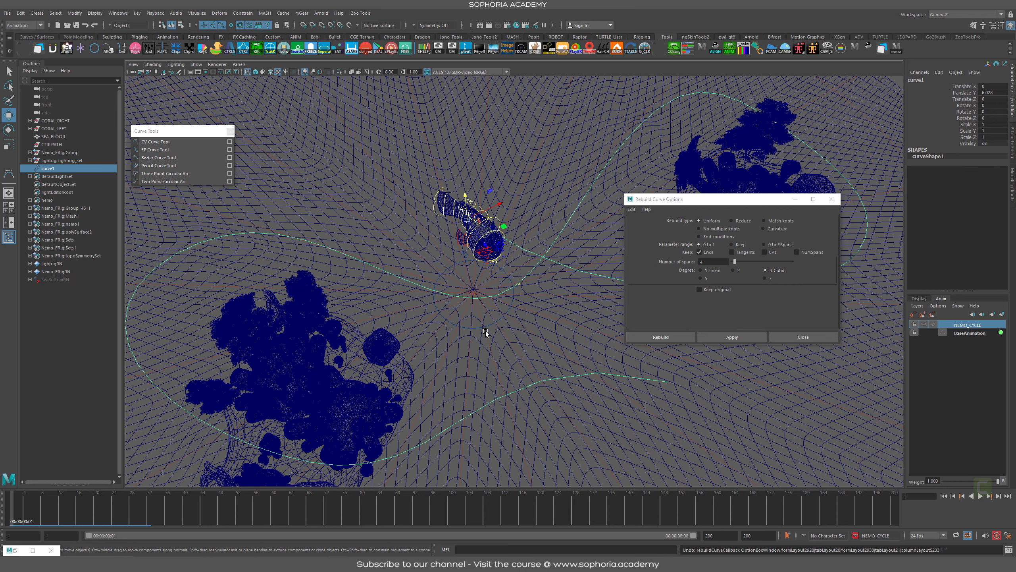
# Rebuild the curve with 20 spans, undoing and reapplying the rebuild to compare the path's shape
pyautogui.keyDown('alt'); pyautogui.moveTo(544, 321); pyautogui.dragTo(677, 234); pyautogui.keyUp('alt')
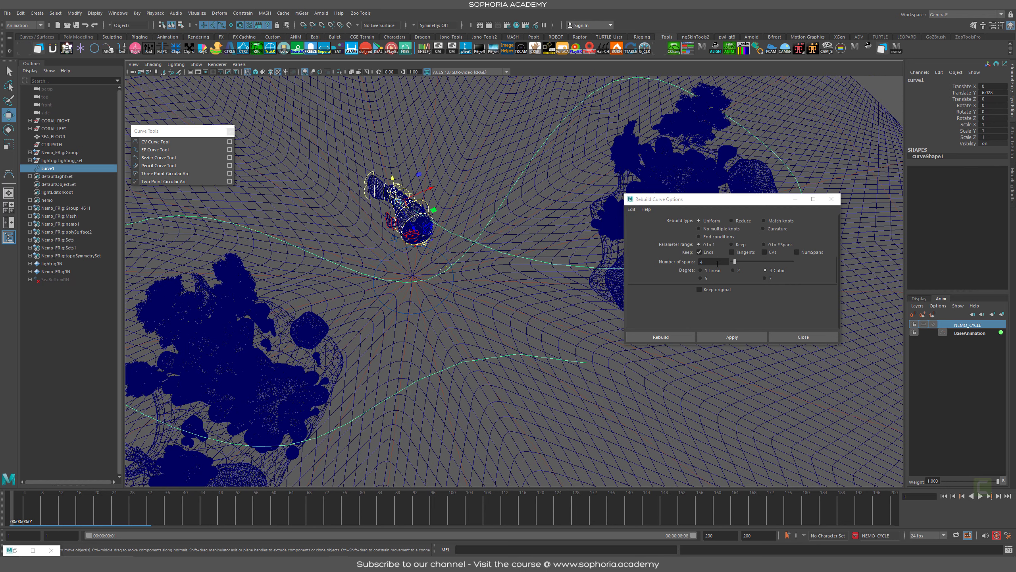
pyautogui.doubleClick(716, 261)
pyautogui.click(732, 337)
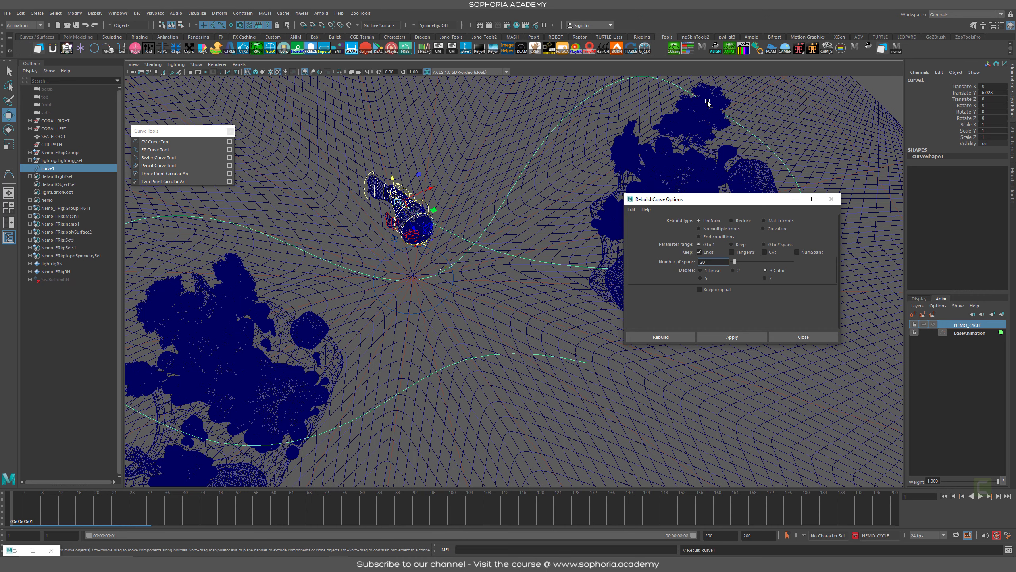
pyautogui.keyDown('alt'); pyautogui.moveTo(362, 286); pyautogui.dragTo(435, 285); pyautogui.keyUp('alt')
pyautogui.hotkey('ctrl', 'z')
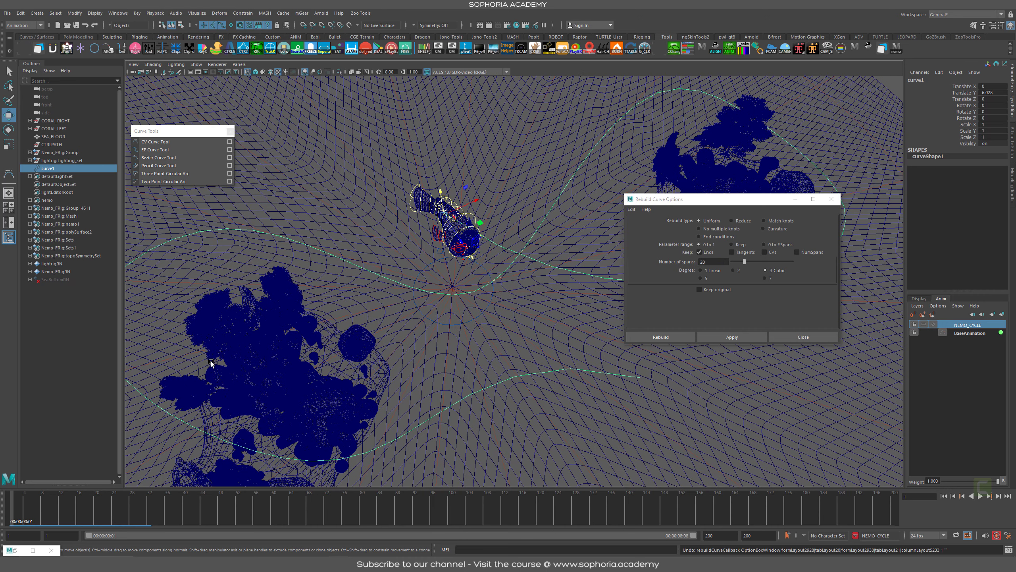
pyautogui.click(732, 338)
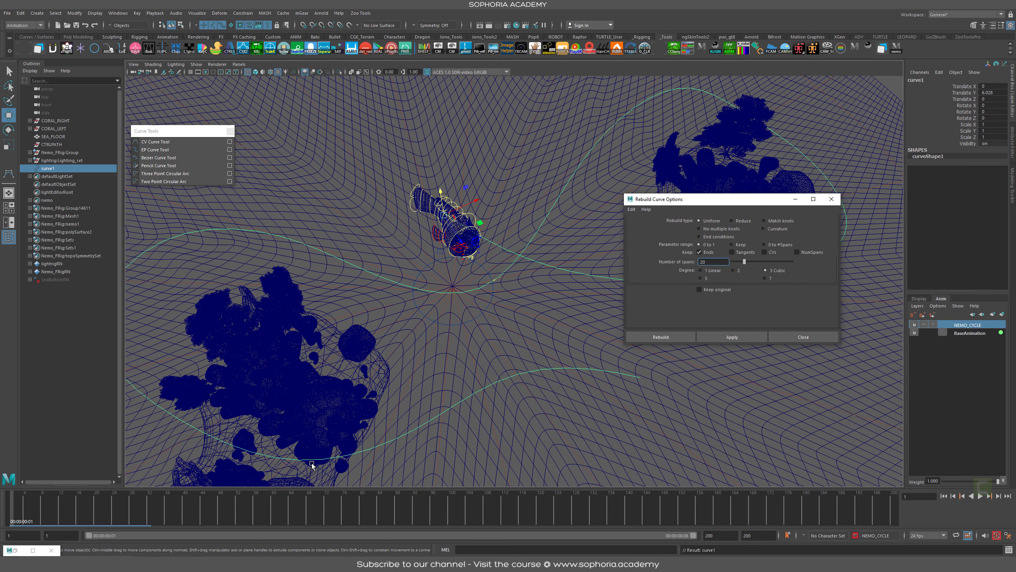
# Show the rebuilt curve's control vertices and examine their spacing around the left coral and toward the right coral
pyautogui.keyDown('alt'); pyautogui.moveTo(420, 448); pyautogui.dragTo(500, 404, button='middle'); pyautogui.keyUp('alt')
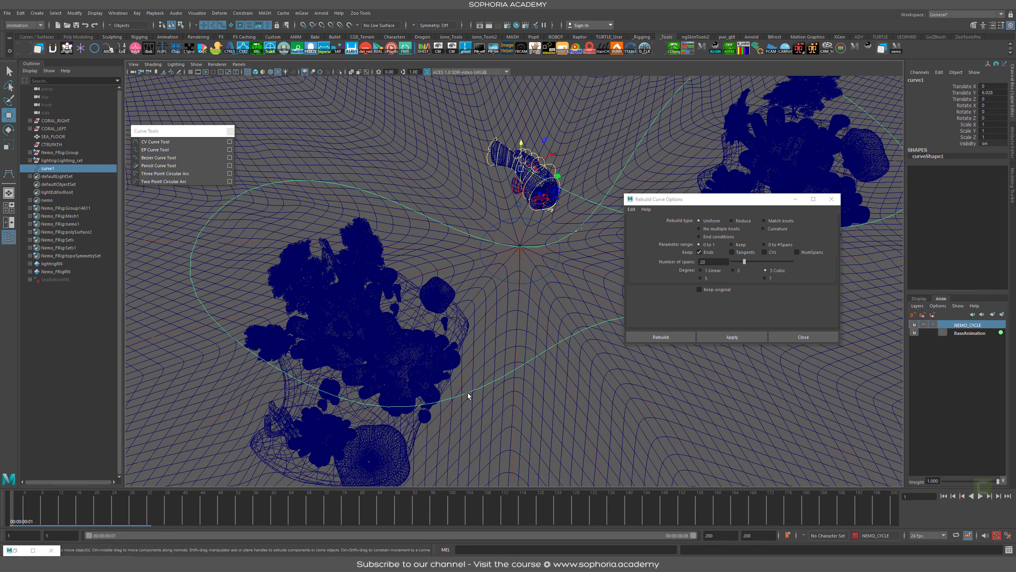
pyautogui.moveTo(468, 393); pyautogui.dragTo(423, 367, button='right')
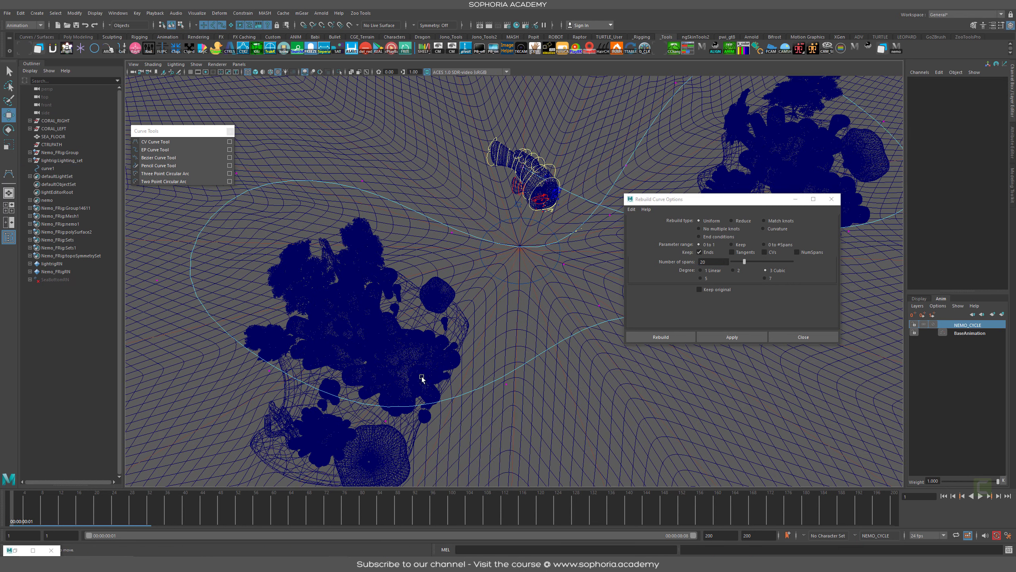
pyautogui.keyDown('alt'); pyautogui.moveTo(568, 258); pyautogui.dragTo(392, 401, button='middle'); pyautogui.keyUp('alt')
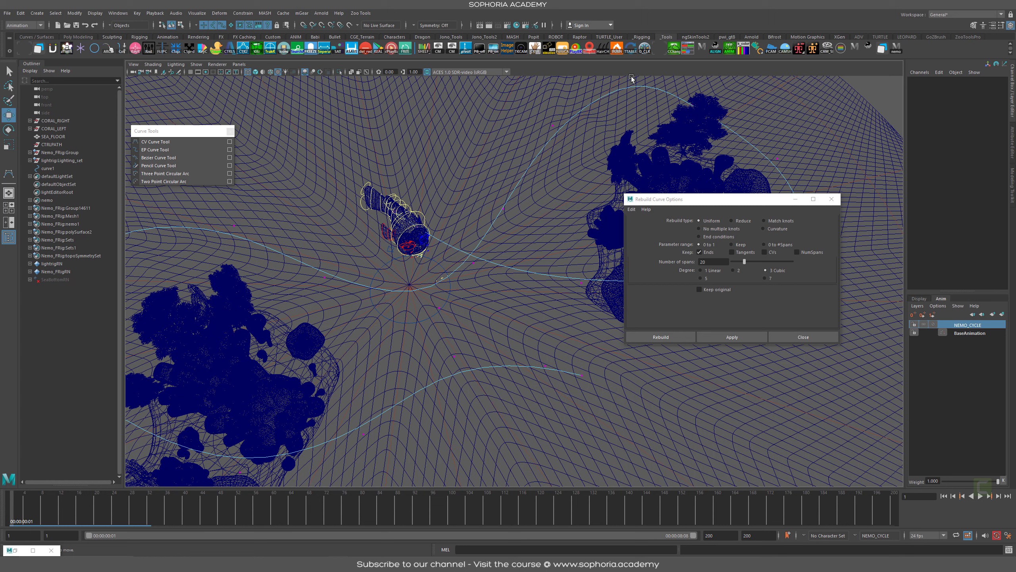
# Rebuild the curve with 61 spans
pyautogui.moveTo(746, 261); pyautogui.dragTo(768, 261)
pyautogui.click(738, 337)
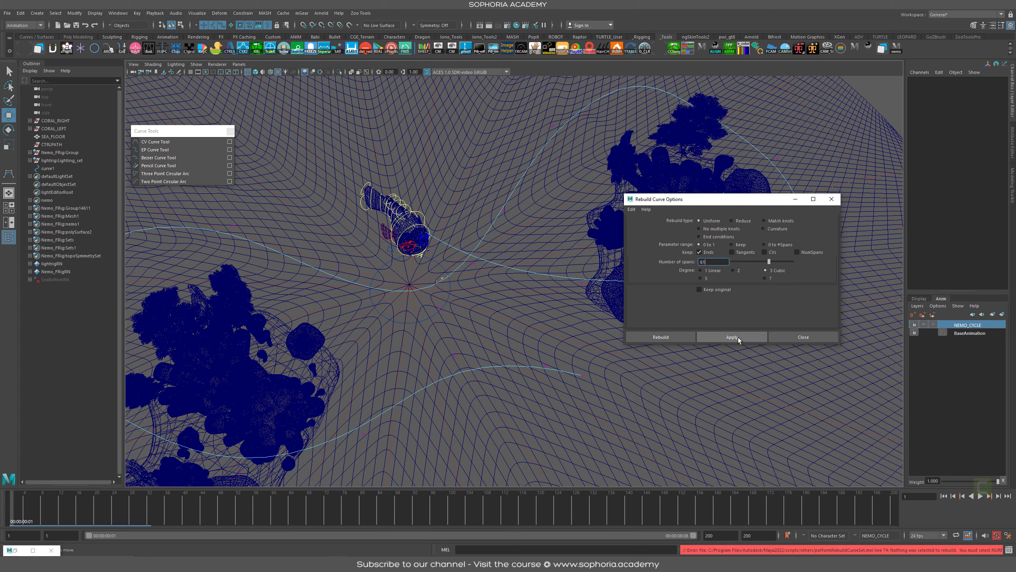
pyautogui.click(488, 222)
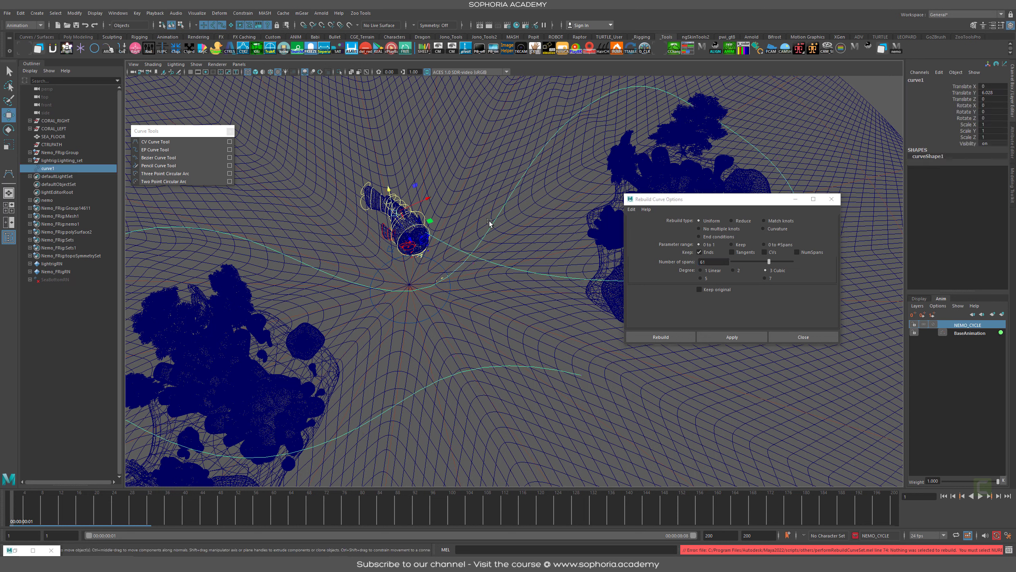
pyautogui.click(720, 335)
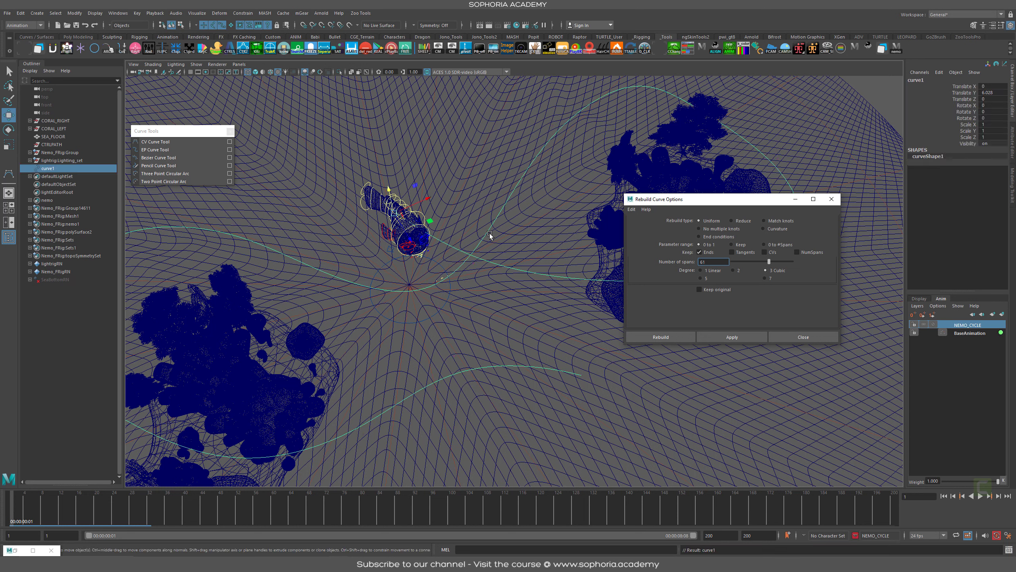
# Show the curve's control vertices and pick one behind the left coral to examine the denser distribution and soft-selection reach
pyautogui.moveTo(485, 232); pyautogui.dragTo(485, 232, button='right')
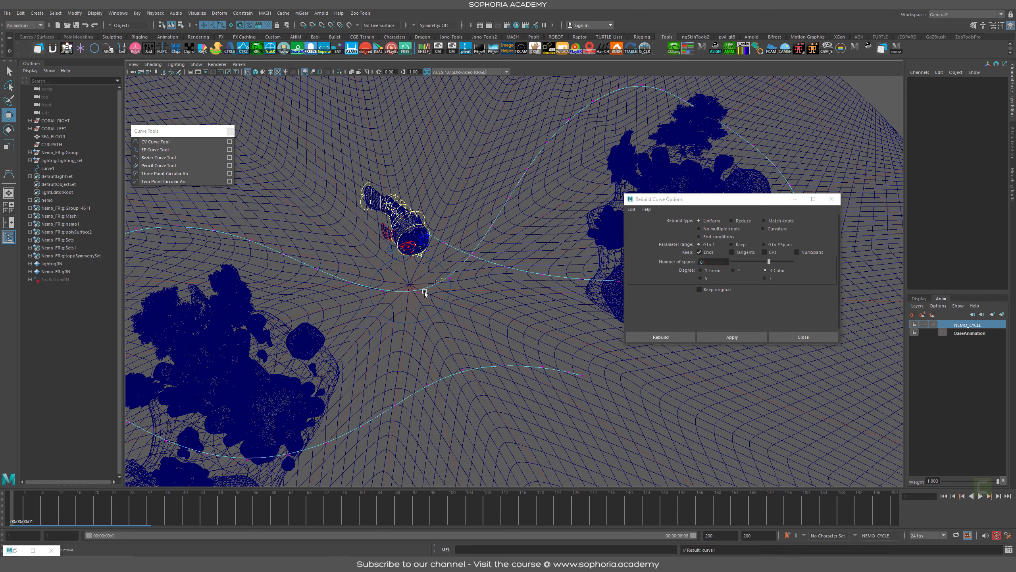
pyautogui.click(285, 254)
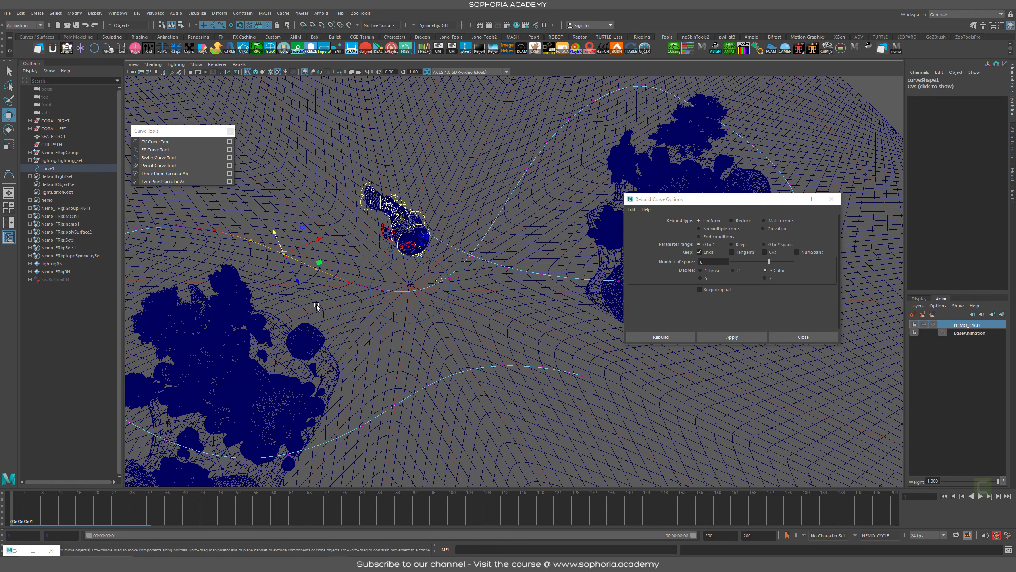
pyautogui.keyDown('alt'); pyautogui.moveTo(316, 306); pyautogui.dragTo(440, 248); pyautogui.keyUp('alt')
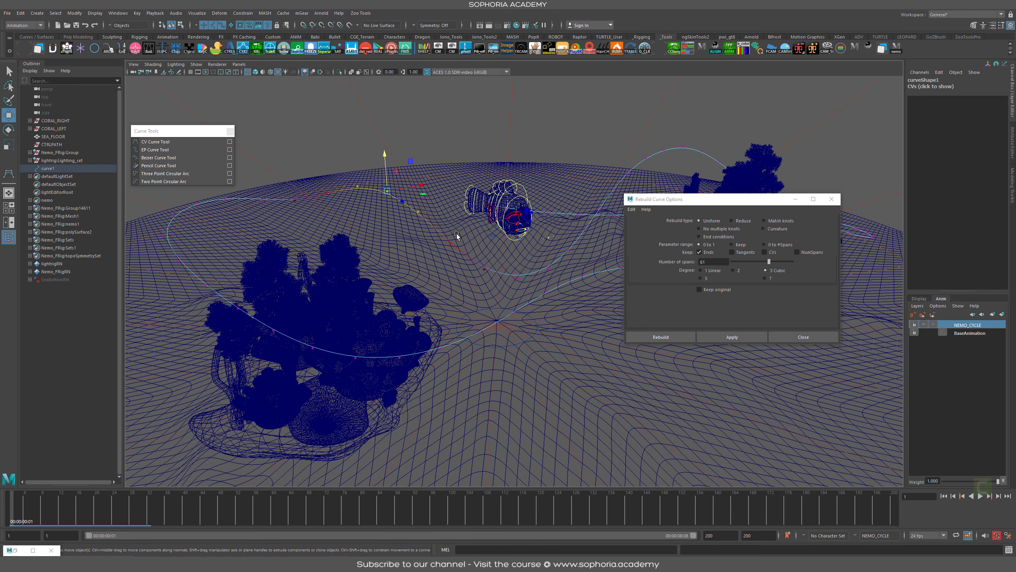
# Undo the vertex selection and the 61-span rebuild, and close the Rebuild Curve options
pyautogui.hotkey('ctrl', 'z')
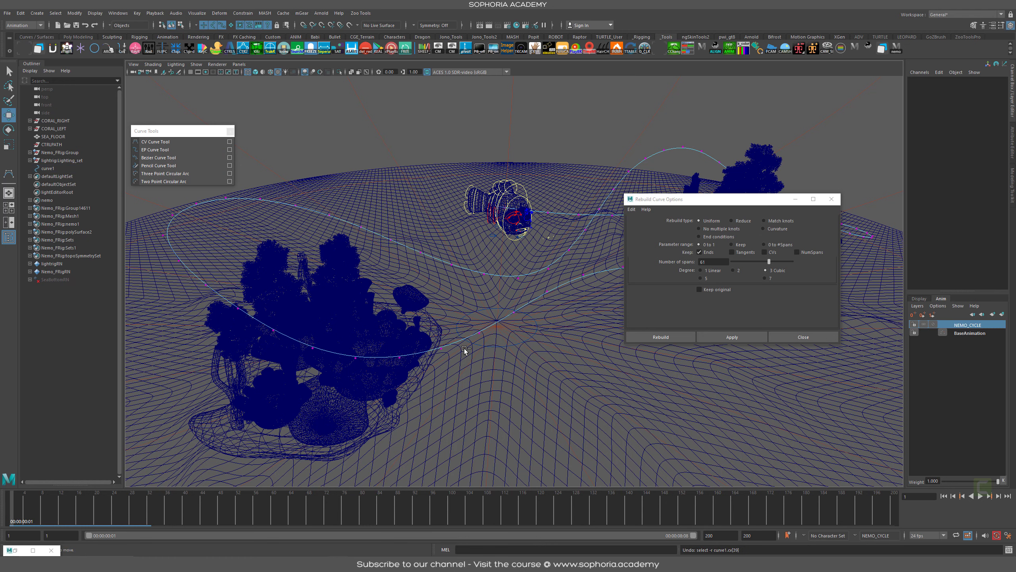
pyautogui.hotkey('ctrl', 'z')
pyautogui.hotkey('ctrl', 'z')
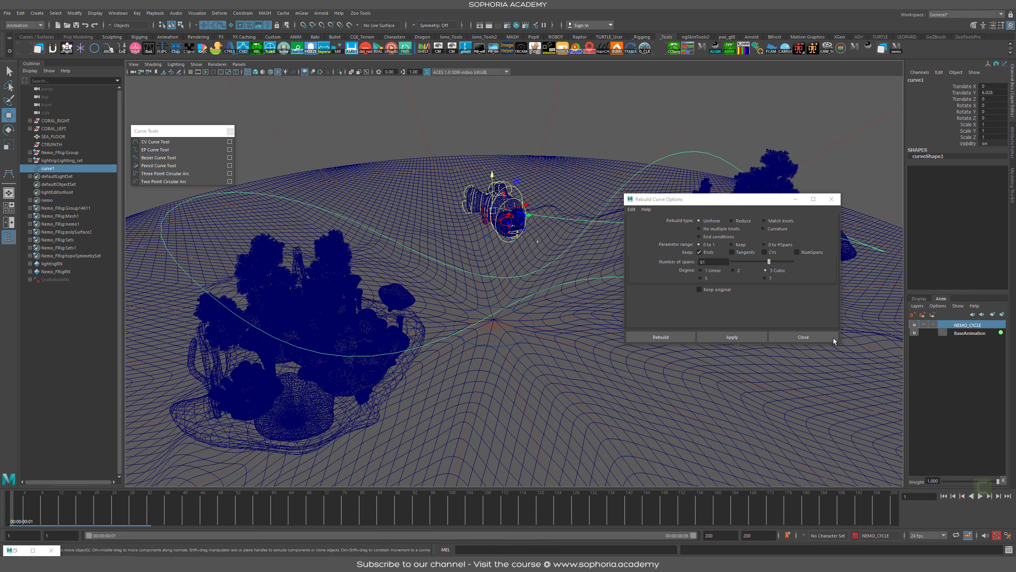
pyautogui.click(833, 338)
# Review the path's shape around the fish and both corals from several angles, in wireframe and in textured display
pyautogui.keyDown('alt'); pyautogui.moveTo(623, 324); pyautogui.dragTo(496, 292); pyautogui.keyUp('alt')
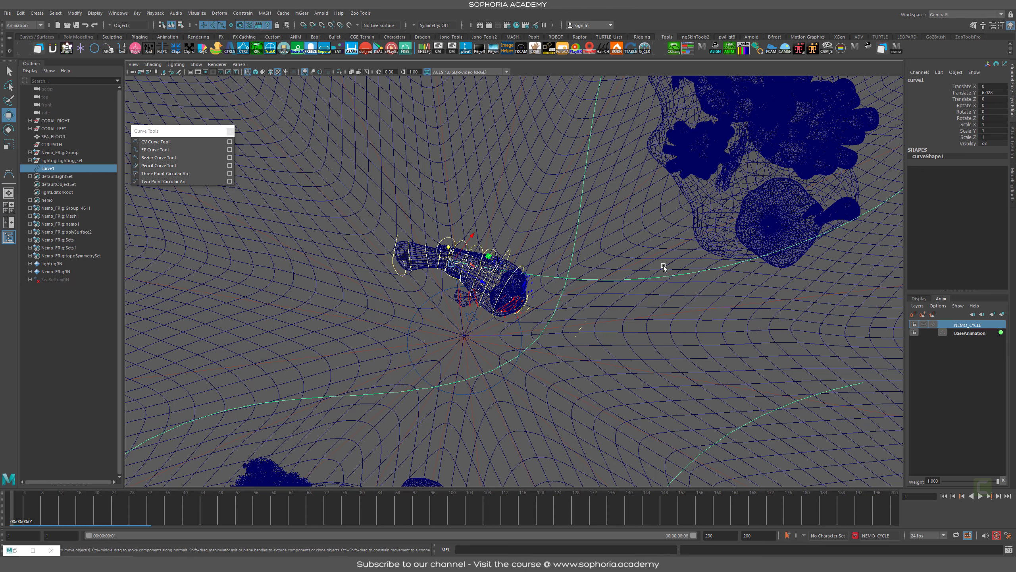
pyautogui.keyDown('alt'); pyautogui.moveTo(713, 270); pyautogui.dragTo(556, 224); pyautogui.keyUp('alt')
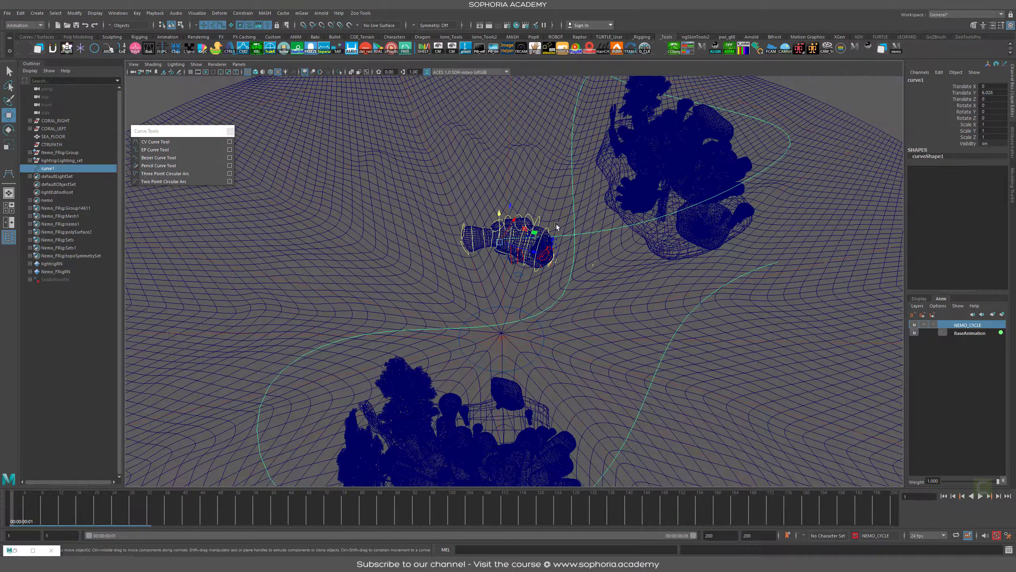
pyautogui.keyDown('alt'); pyautogui.moveTo(503, 283); pyautogui.dragTo(585, 310); pyautogui.keyUp('alt')
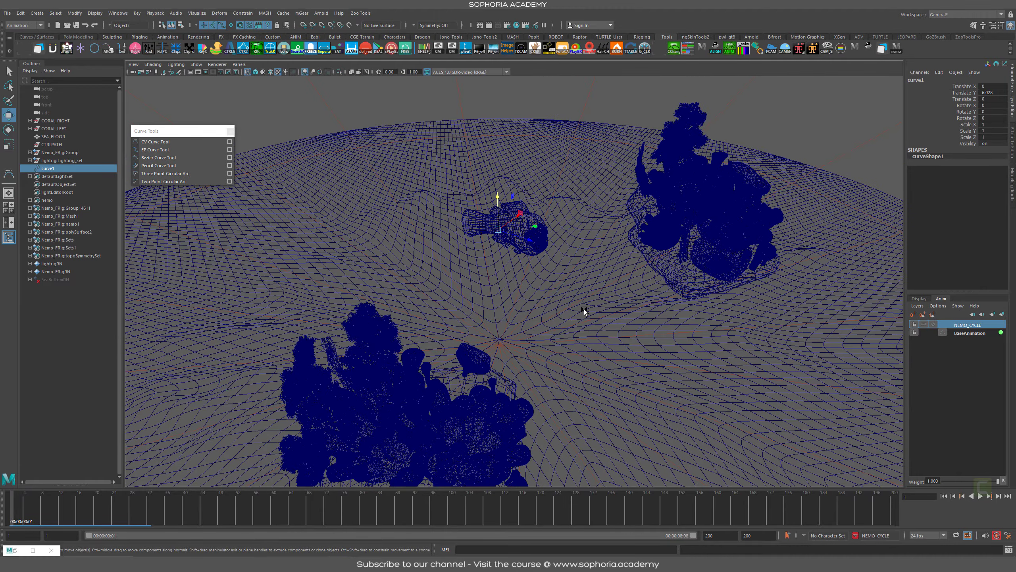
pyautogui.press('6')
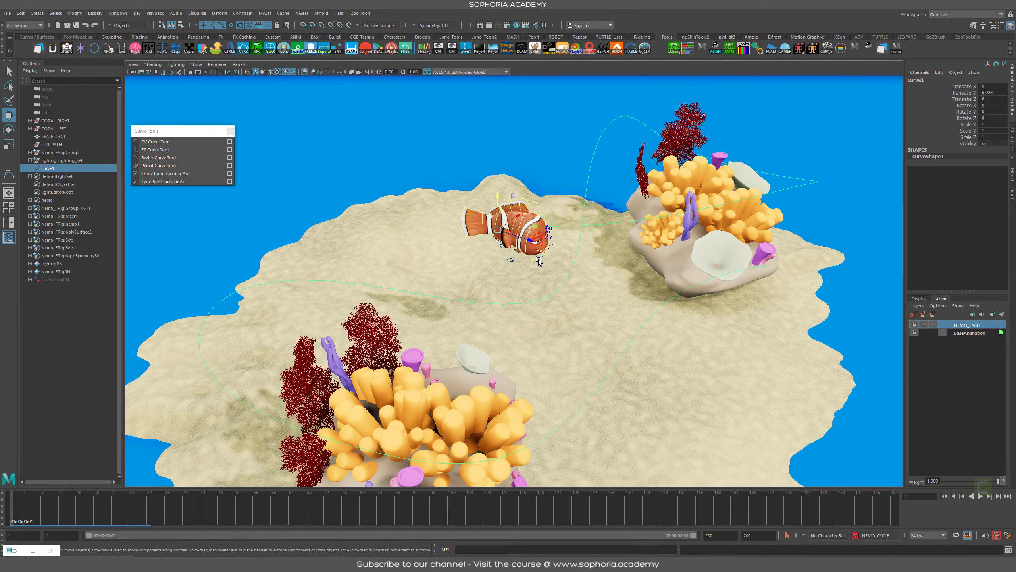
pyautogui.moveTo(518, 243)
pyautogui.keyDown('alt'); pyautogui.mouseDown()
pyautogui.moveTo(632, 273)
pyautogui.moveTo(616, 338)
pyautogui.moveTo(557, 318)
pyautogui.moveTo(612, 264)
pyautogui.moveTo(514, 244)
pyautogui.mouseUp(); pyautogui.keyUp('alt')
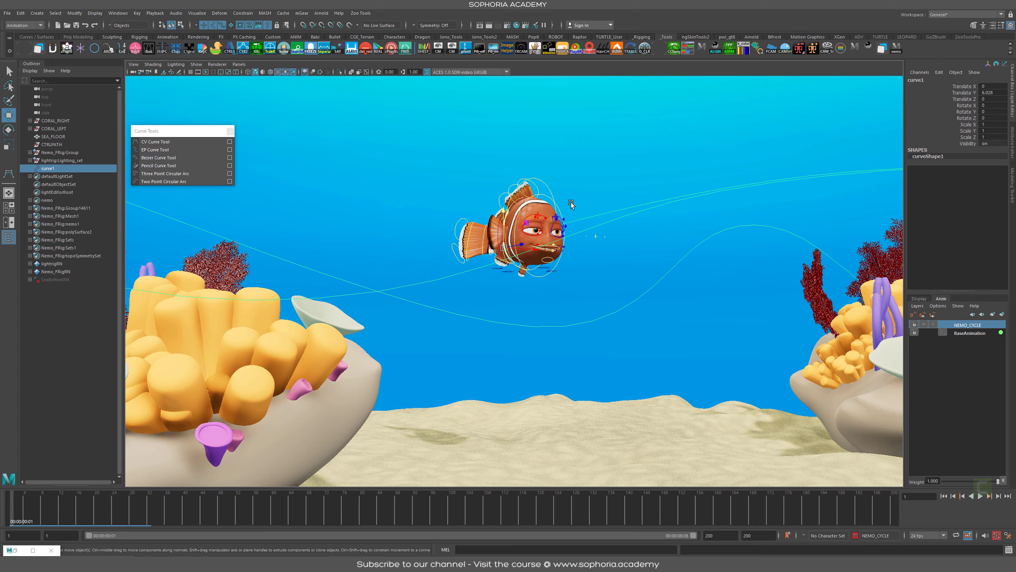
pyautogui.keyDown('alt'); pyautogui.moveTo(597, 278); pyautogui.dragTo(644, 299); pyautogui.keyUp('alt')
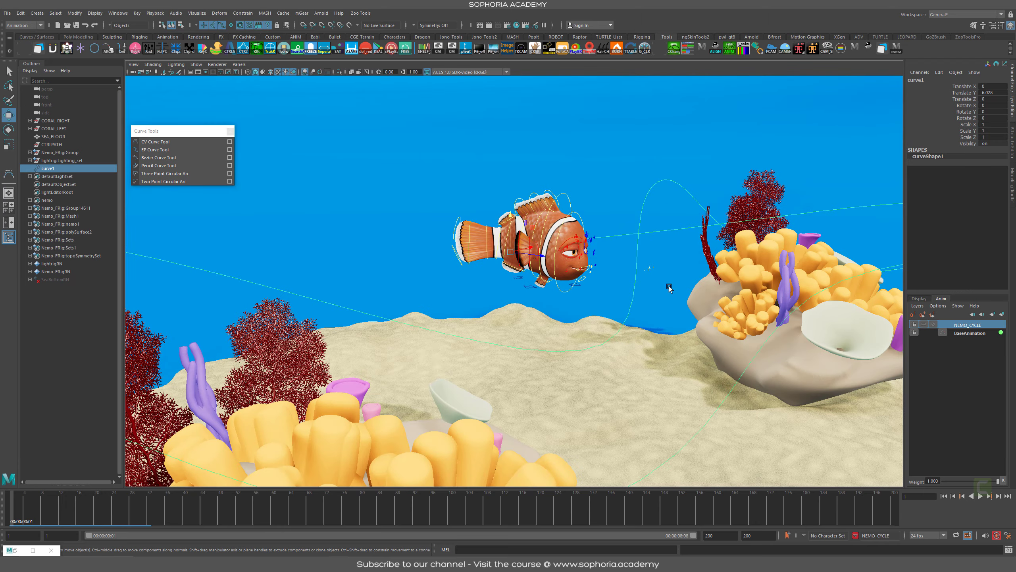
# Inspect the fish's RootX_M and FKRoot_M controls up close, and reselect the path curve
pyautogui.scroll(3, 556, 285)
pyautogui.scroll(5, 555, 285)
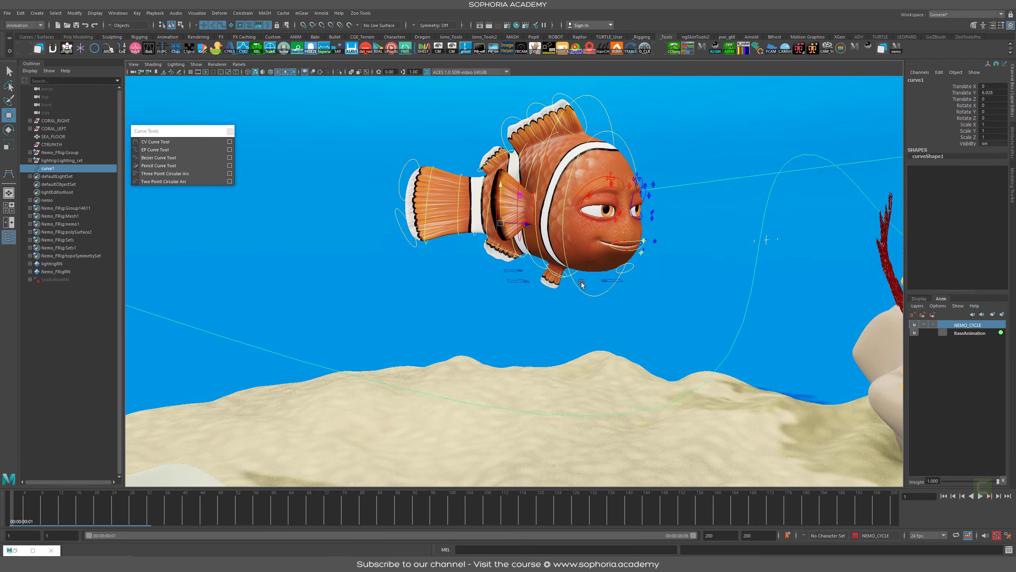
pyautogui.click(528, 280)
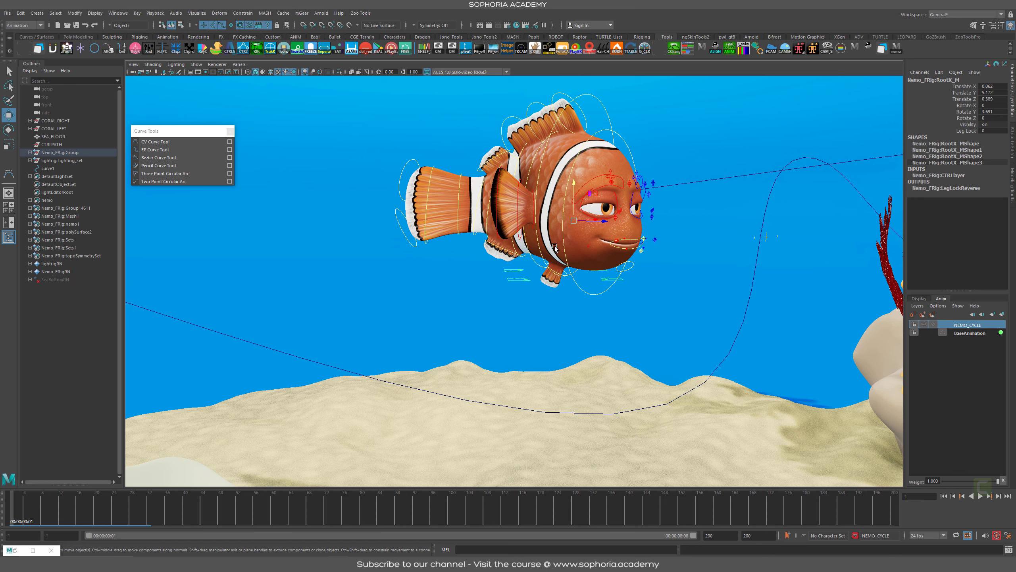
pyautogui.click(541, 155)
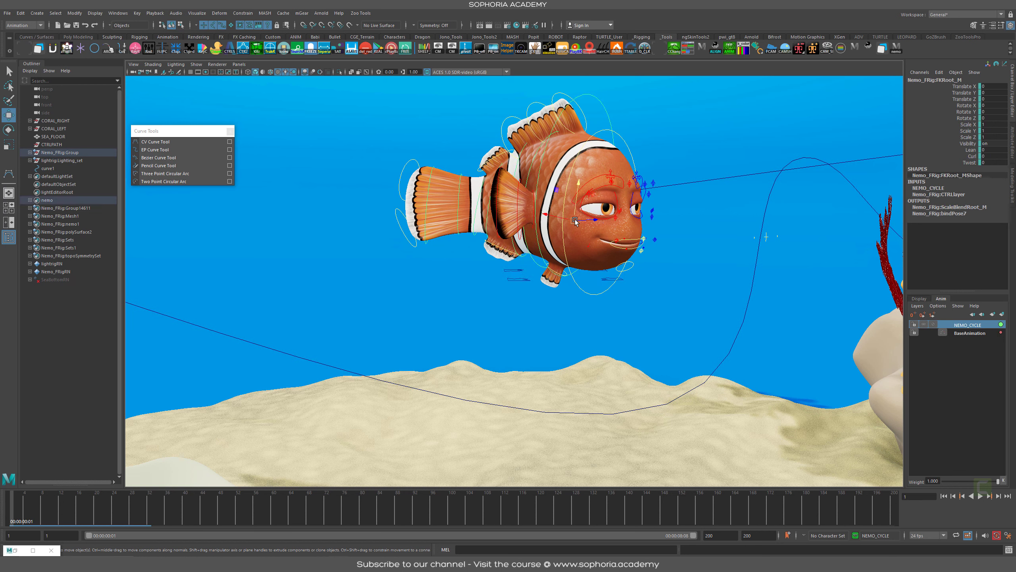
pyautogui.click(511, 279)
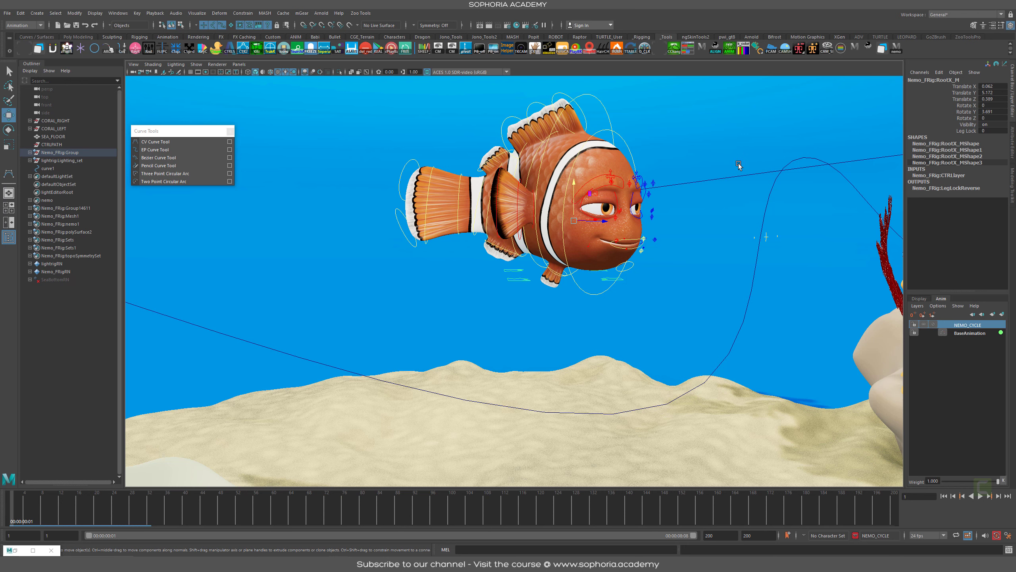
pyautogui.click(754, 173)
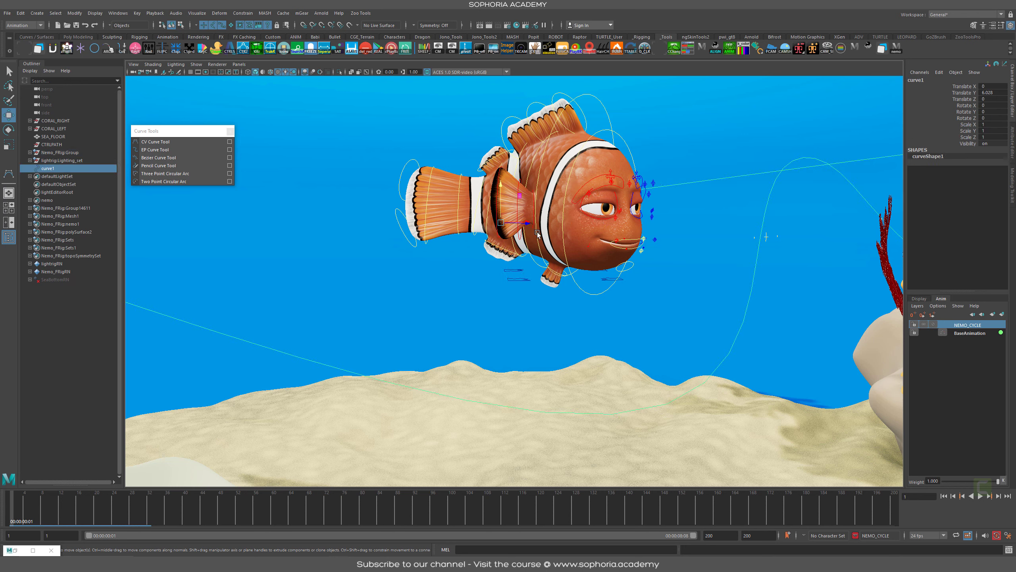
# Open the mz_ctrlCreator and kk_controllers tools side by side to compare them, and close both
pyautogui.keyDown('alt'); pyautogui.moveTo(547, 248); pyautogui.dragTo(676, 361); pyautogui.keyUp('alt')
pyautogui.keyDown('alt'); pyautogui.moveTo(676, 360); pyautogui.dragTo(541, 281, button='right'); pyautogui.keyUp('alt')
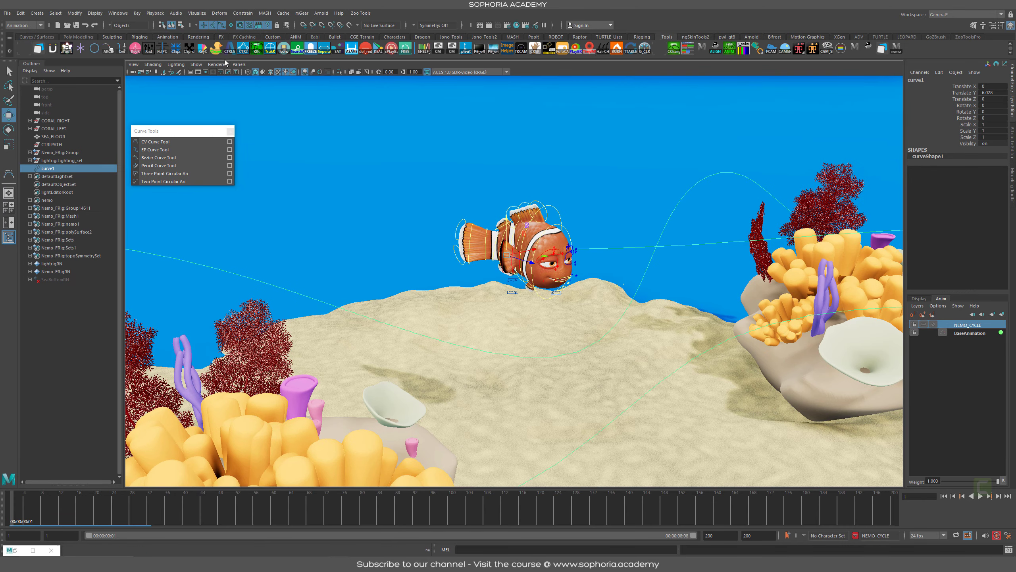
pyautogui.click(256, 48)
pyautogui.moveTo(116, 86); pyautogui.dragTo(328, 114)
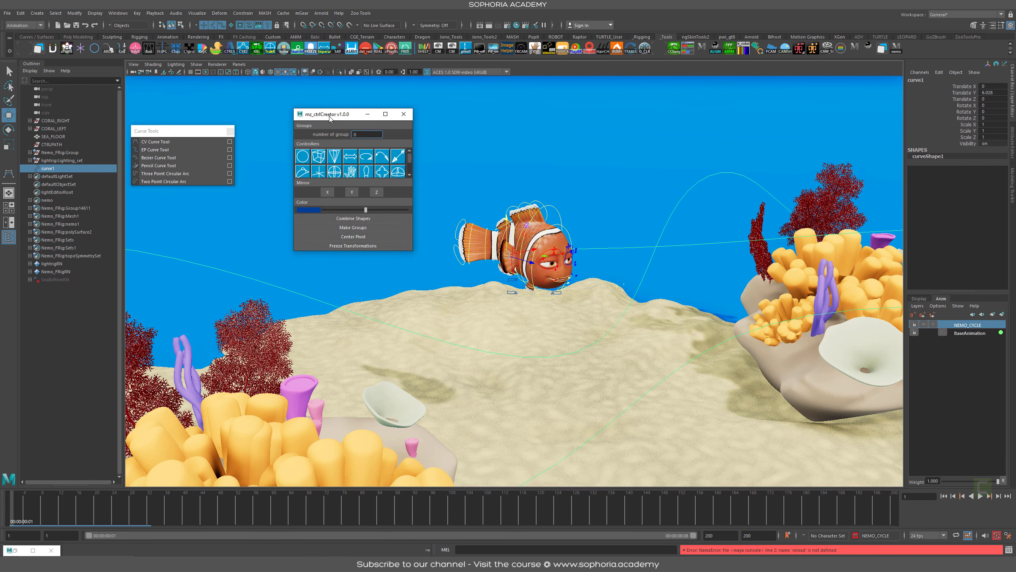
pyautogui.click(256, 48)
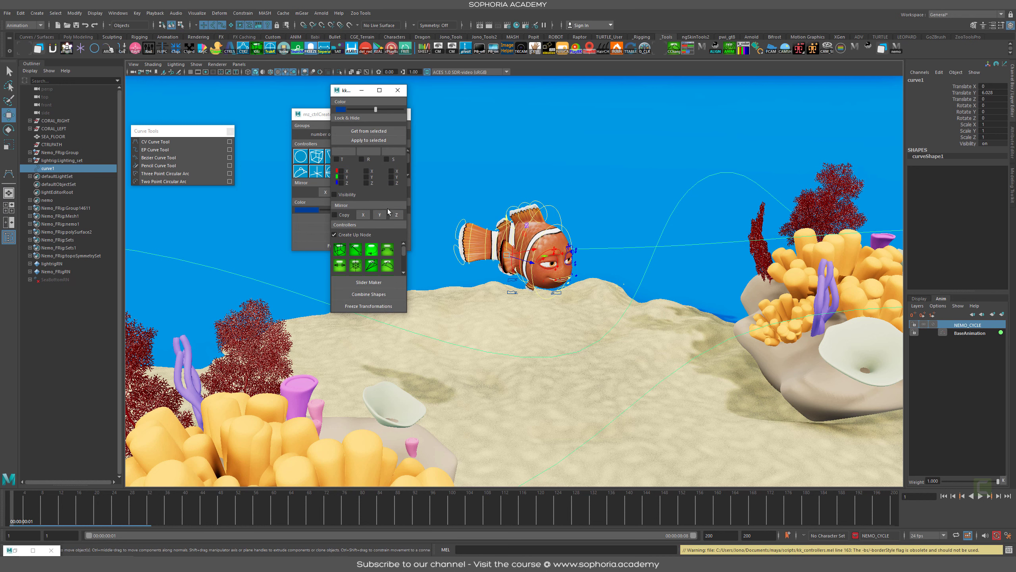
pyautogui.moveTo(344, 92); pyautogui.dragTo(440, 94)
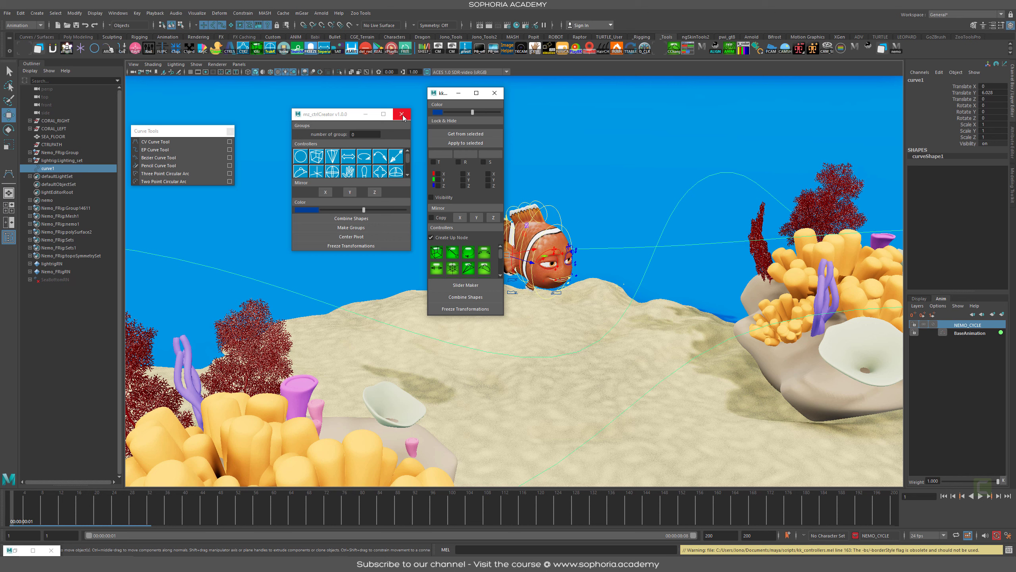
pyautogui.click(401, 114)
pyautogui.click(495, 93)
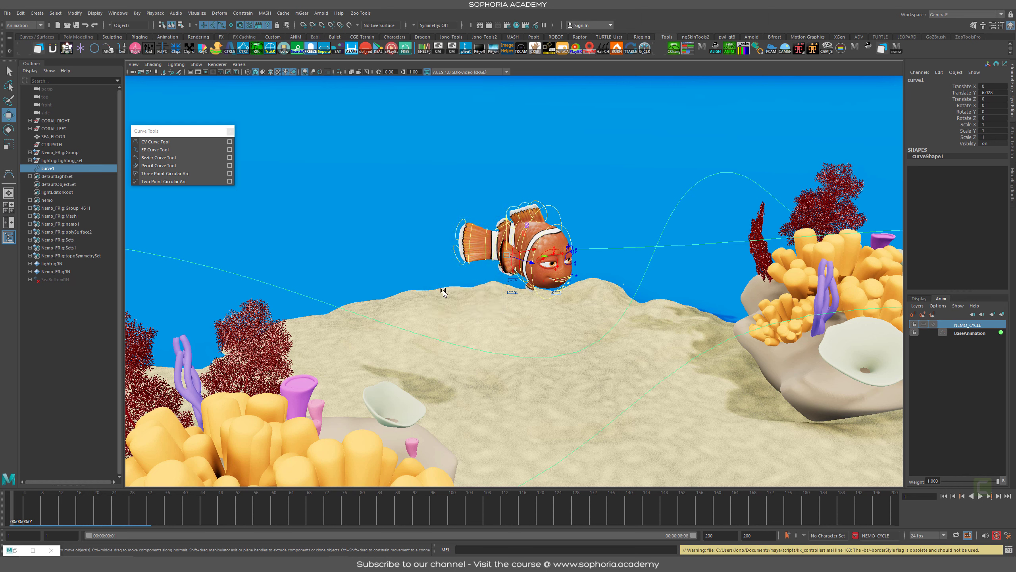
# Reopen the kk_controllers tool, try creating an arrow-like controller with the path curve selected, and undo the creation
pyautogui.keyDown('alt'); pyautogui.moveTo(567, 381); pyautogui.dragTo(521, 186, button='middle'); pyautogui.keyUp('alt')
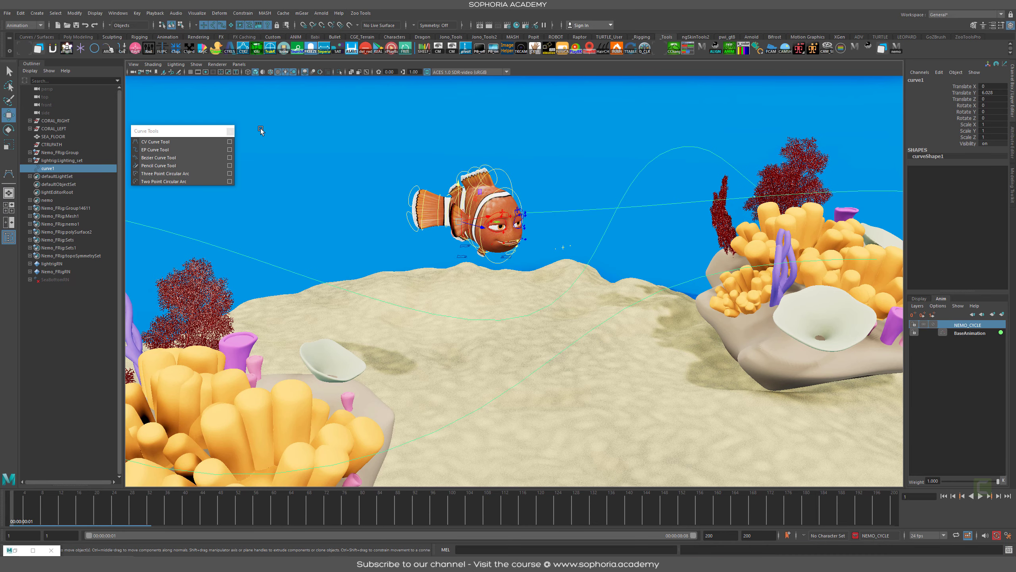
pyautogui.click(256, 48)
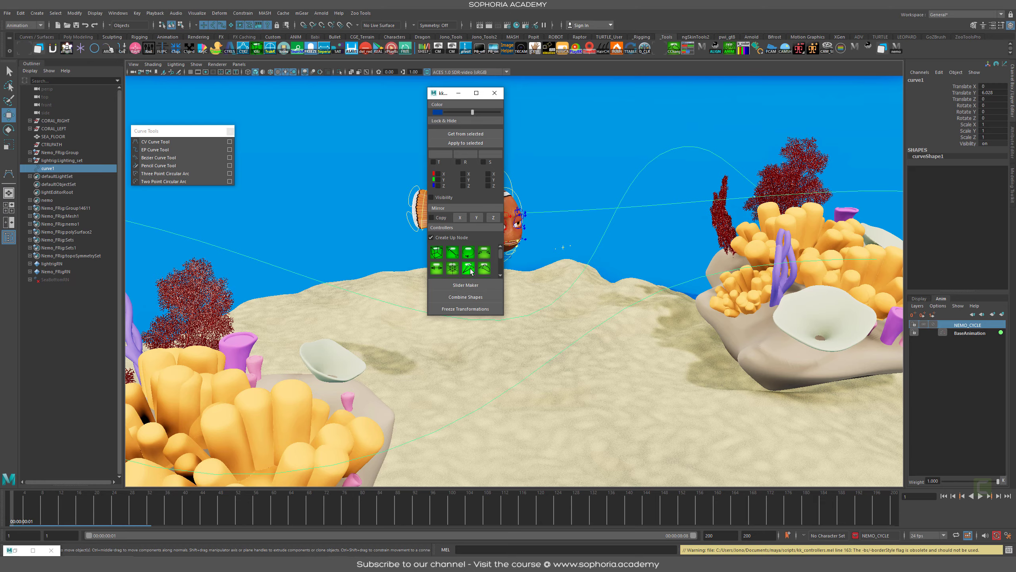
pyautogui.click(466, 271)
pyautogui.keyDown('alt'); pyautogui.moveTo(636, 418); pyautogui.dragTo(643, 369); pyautogui.keyUp('alt')
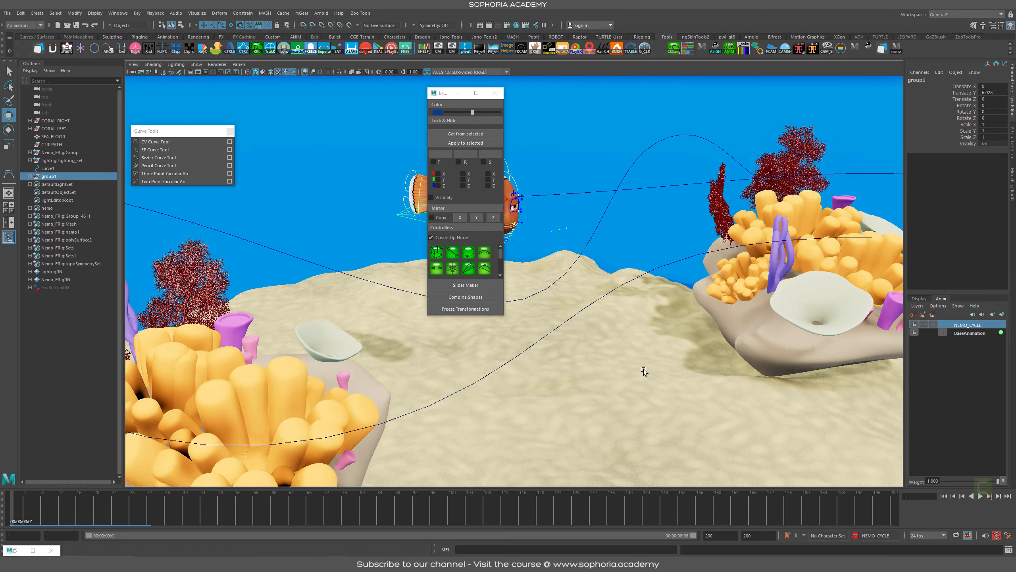
pyautogui.press('4')
pyautogui.keyDown('alt'); pyautogui.moveTo(510, 421); pyautogui.dragTo(683, 326); pyautogui.keyUp('alt')
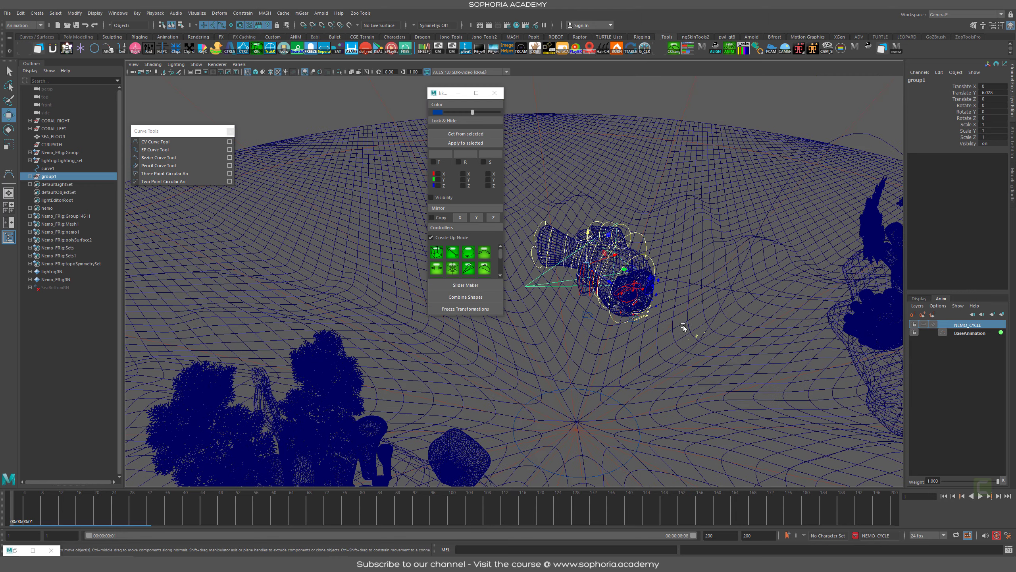
pyautogui.hotkey('ctrl', 'z')
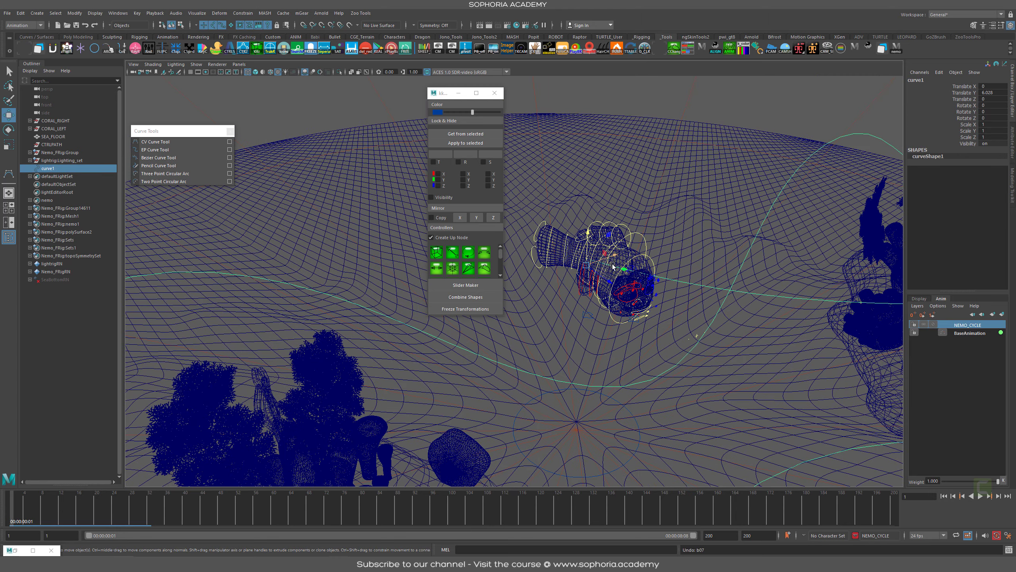
# Deselect the curve, try creating the same controller at the scene origin, and undo the creation
pyautogui.keyDown('alt'); pyautogui.moveTo(592, 384); pyautogui.dragTo(628, 424); pyautogui.keyUp('alt')
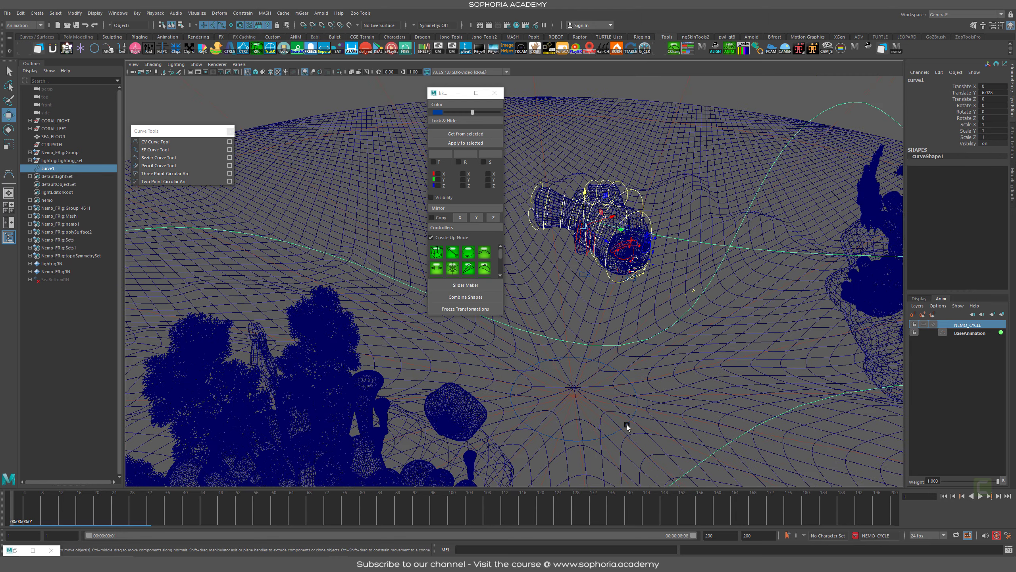
pyautogui.click(625, 425)
pyautogui.click(468, 268)
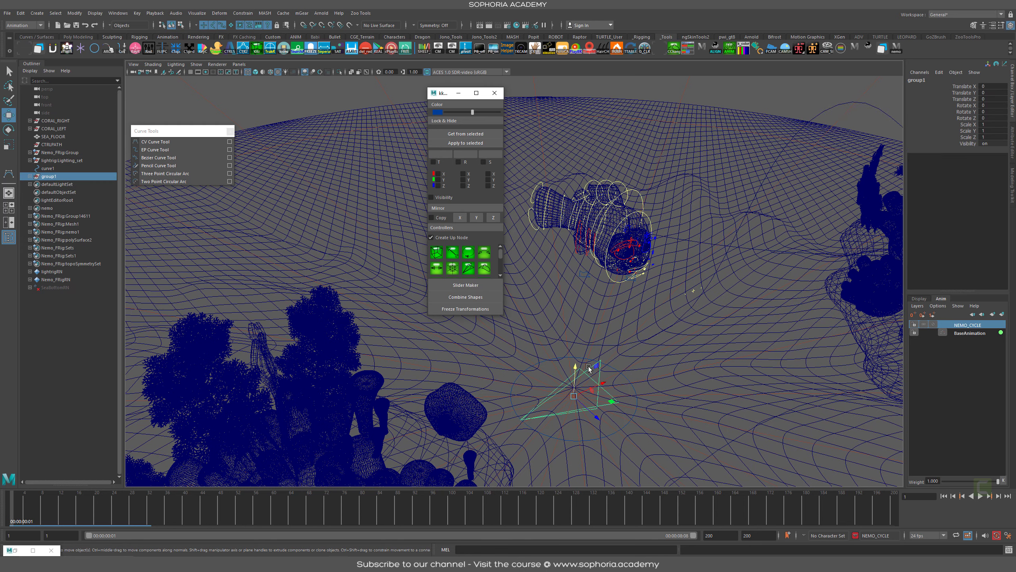
pyautogui.keyDown('alt'); pyautogui.moveTo(664, 406); pyautogui.dragTo(656, 384); pyautogui.keyUp('alt')
pyautogui.keyDown('alt'); pyautogui.moveTo(618, 418); pyautogui.dragTo(654, 380); pyautogui.keyUp('alt')
pyautogui.hotkey('ctrl', 'z')
# Create a locator at the scene origin and close the kk_controllers tool
pyautogui.press('space')
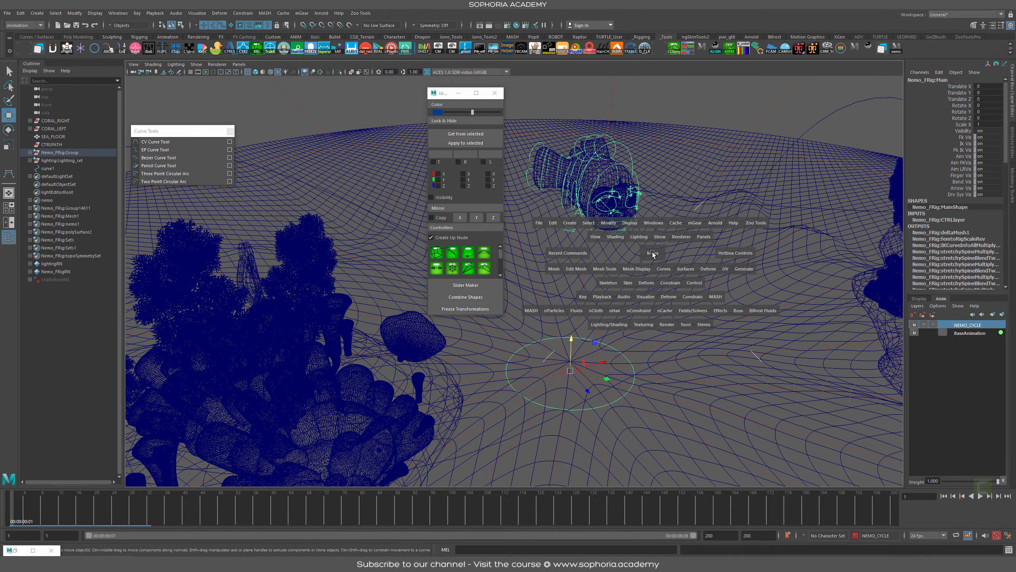
pyautogui.moveTo(570, 222); pyautogui.dragTo(582, 358)
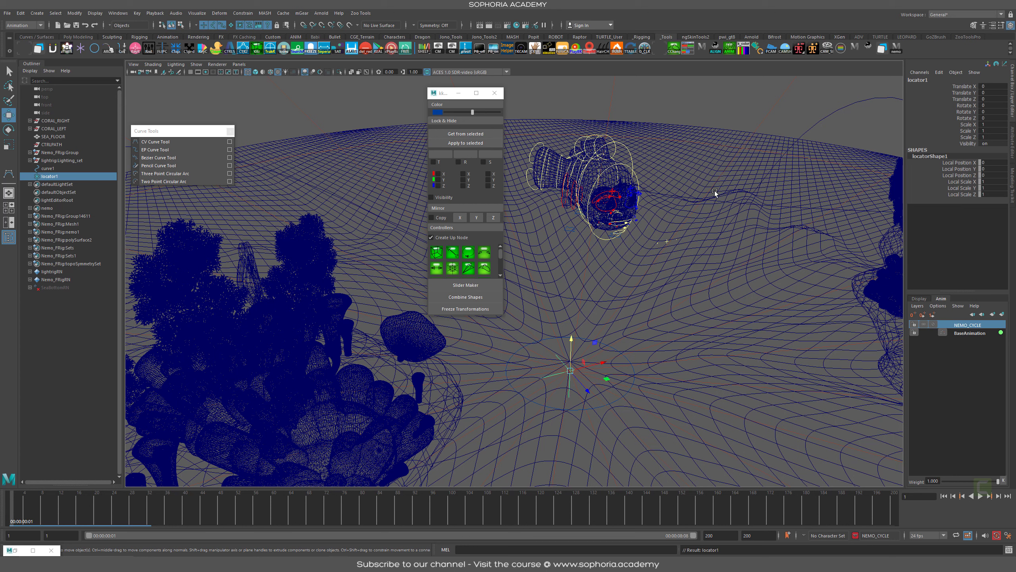
pyautogui.click(495, 94)
pyautogui.keyDown('alt'); pyautogui.moveTo(703, 330); pyautogui.dragTo(669, 327, button='middle'); pyautogui.keyUp('alt')
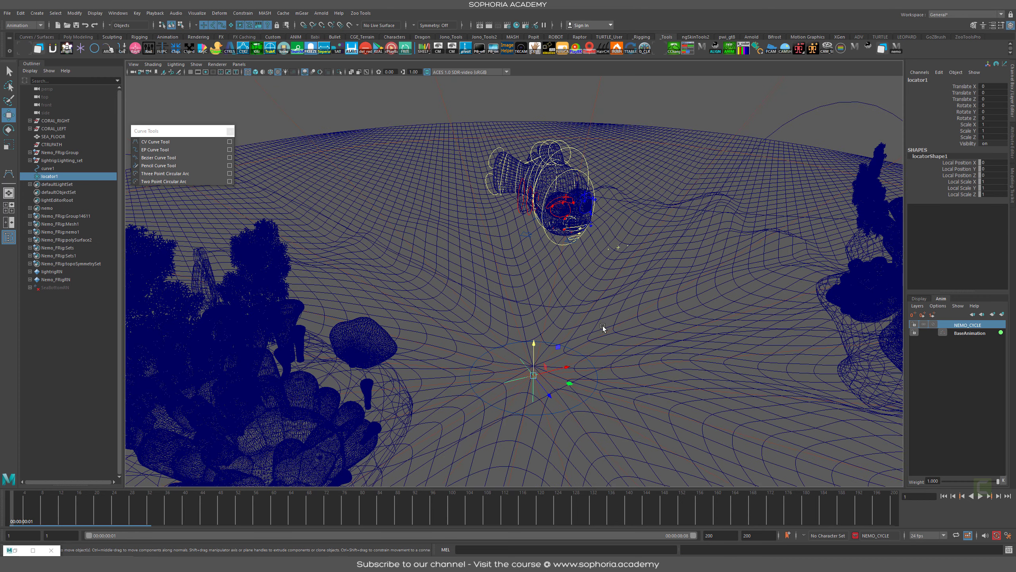
pyautogui.keyDown('alt'); pyautogui.moveTo(616, 365); pyautogui.dragTo(585, 366); pyautogui.keyUp('alt')
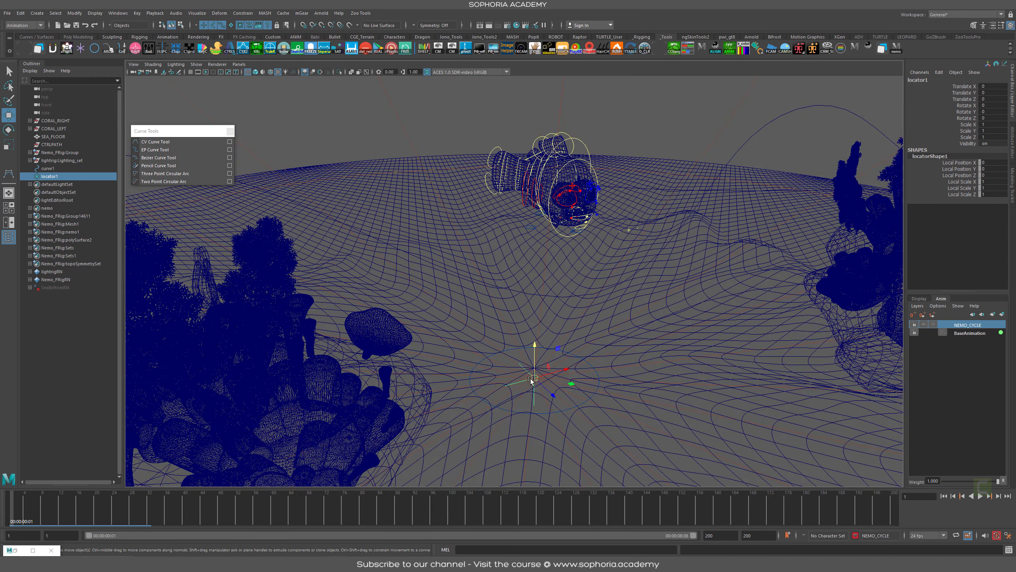
pyautogui.keyDown('alt'); pyautogui.moveTo(627, 293); pyautogui.dragTo(630, 209); pyautogui.keyUp('alt')
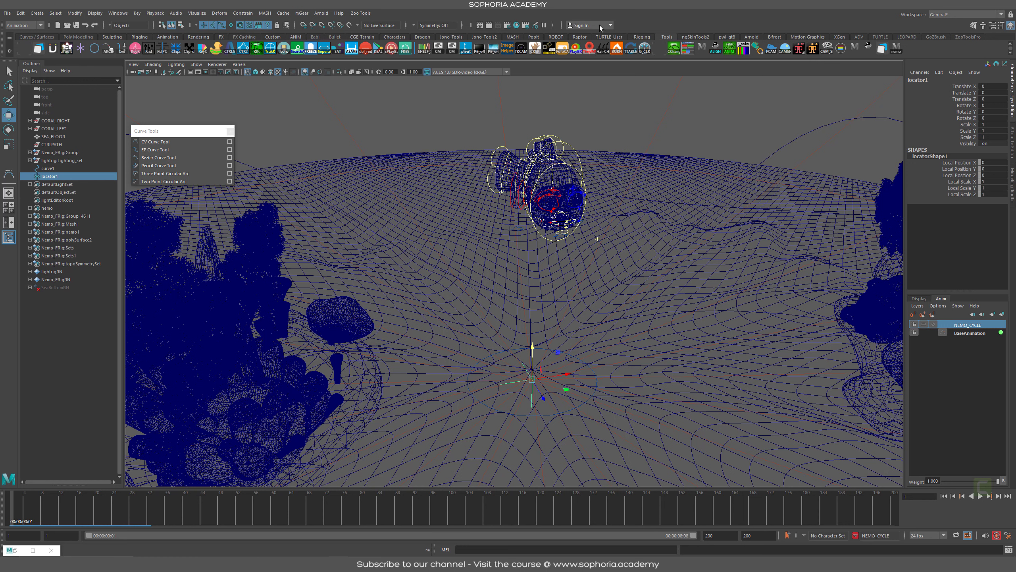
# Select the path curve together with the locator and detach the Motion Paths constraint commands as a floating window
pyautogui.click(689, 203)
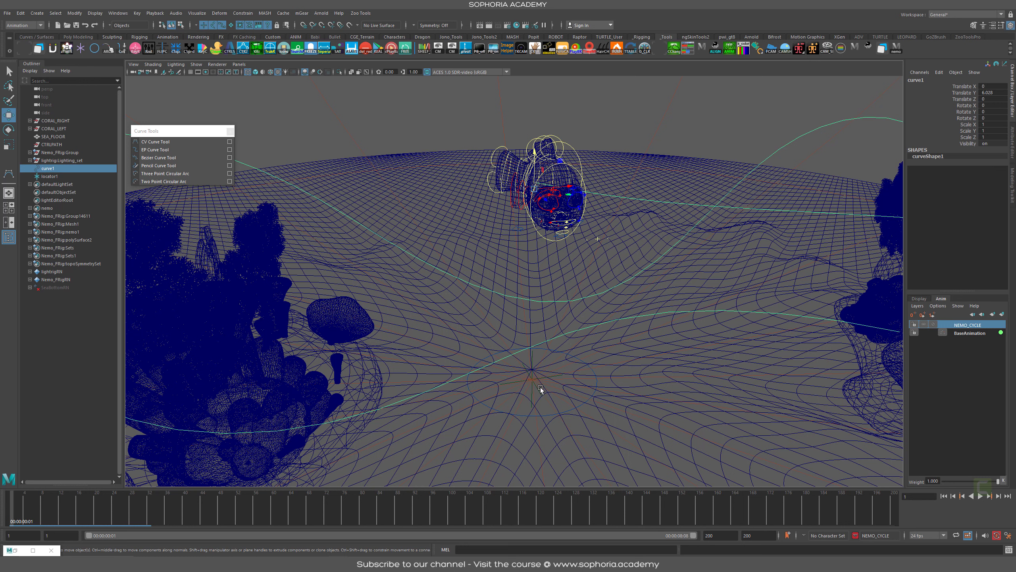
pyautogui.keyDown('shift'); pyautogui.click(532, 352); pyautogui.keyUp('shift')
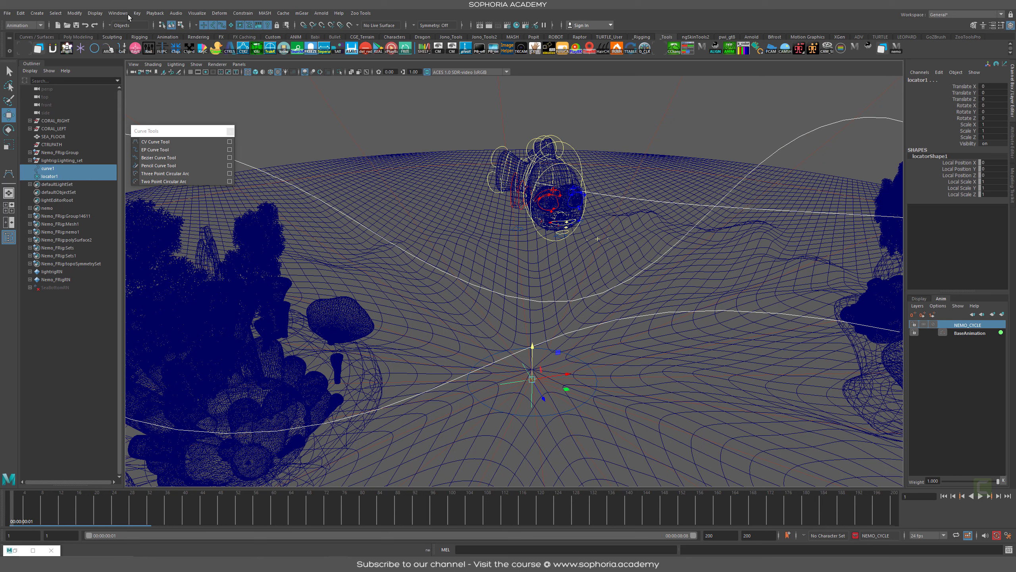
pyautogui.click(243, 14)
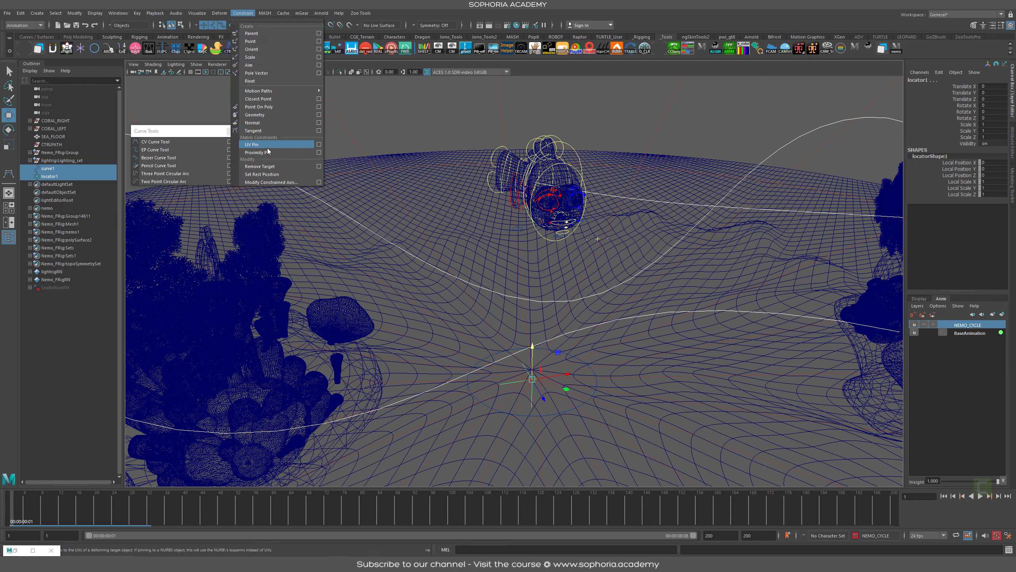
pyautogui.moveTo(284, 91)
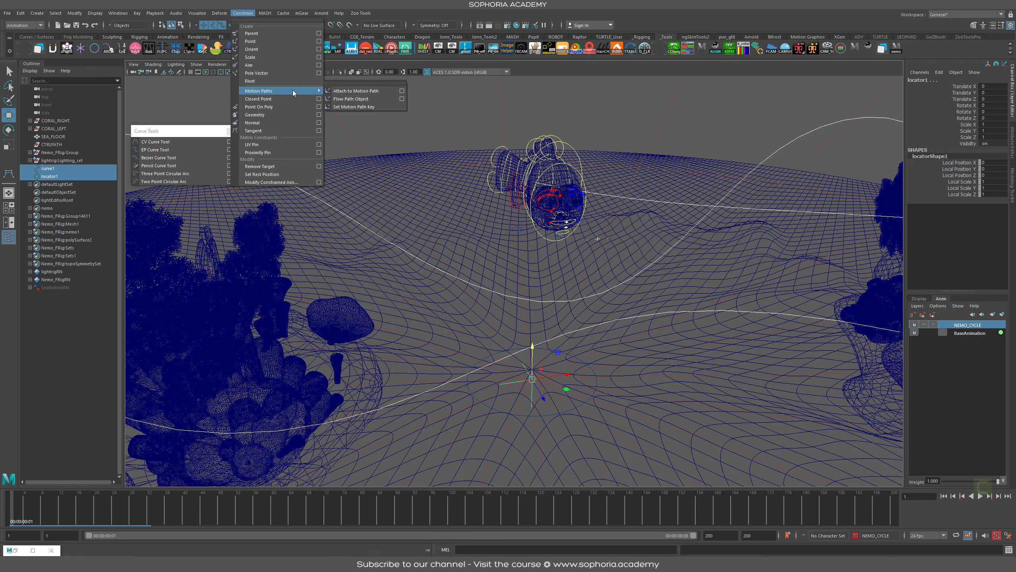
pyautogui.click(364, 82)
pyautogui.moveTo(365, 80); pyautogui.dragTo(363, 262)
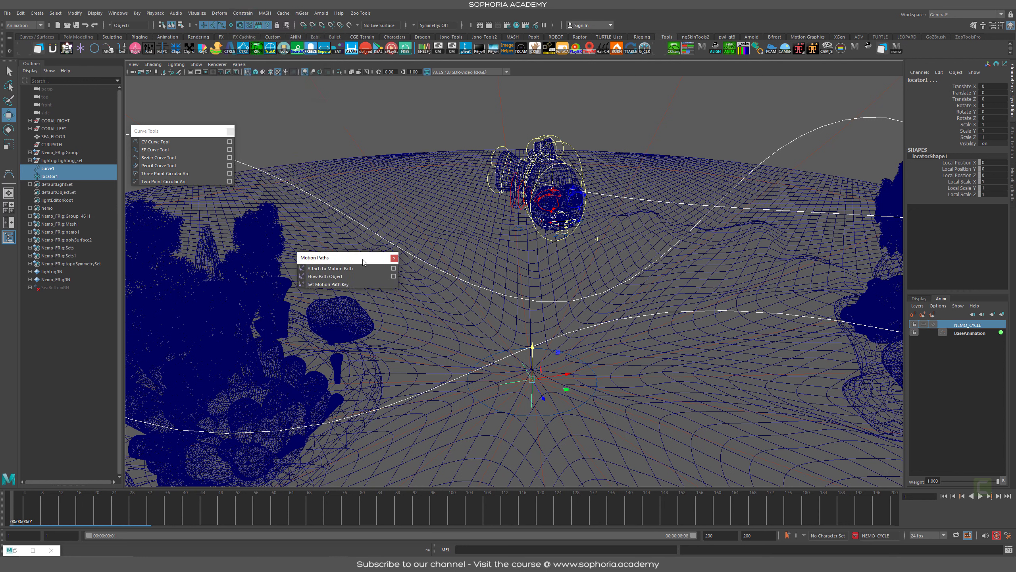
# Attach the locator to the path curve over the time slider range with Follow on, front axis Z and up axis Y
pyautogui.click(394, 268)
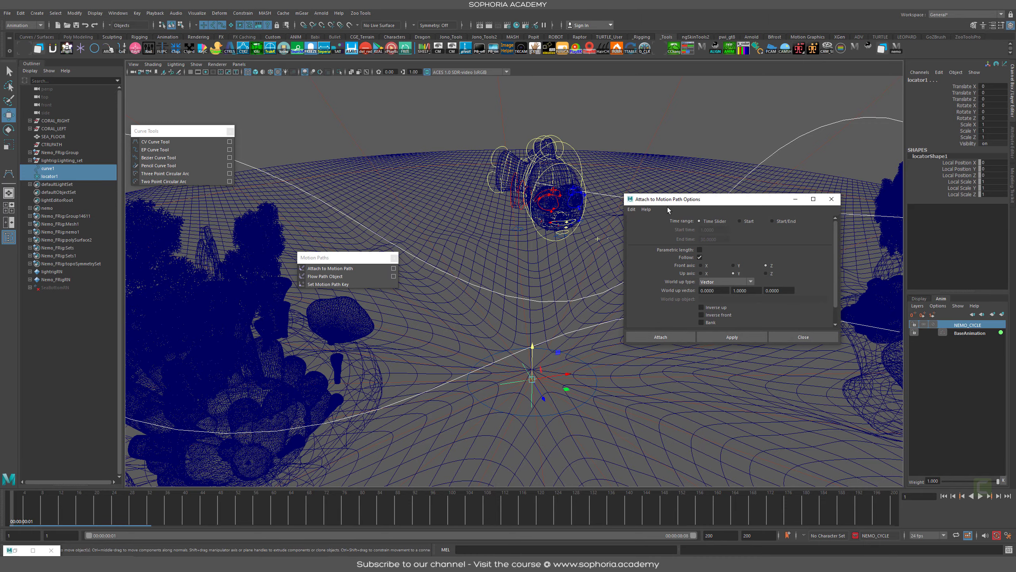
pyautogui.moveTo(698, 204); pyautogui.dragTo(730, 102)
pyautogui.keyDown('alt'); pyautogui.moveTo(568, 363); pyautogui.dragTo(586, 378); pyautogui.keyUp('alt')
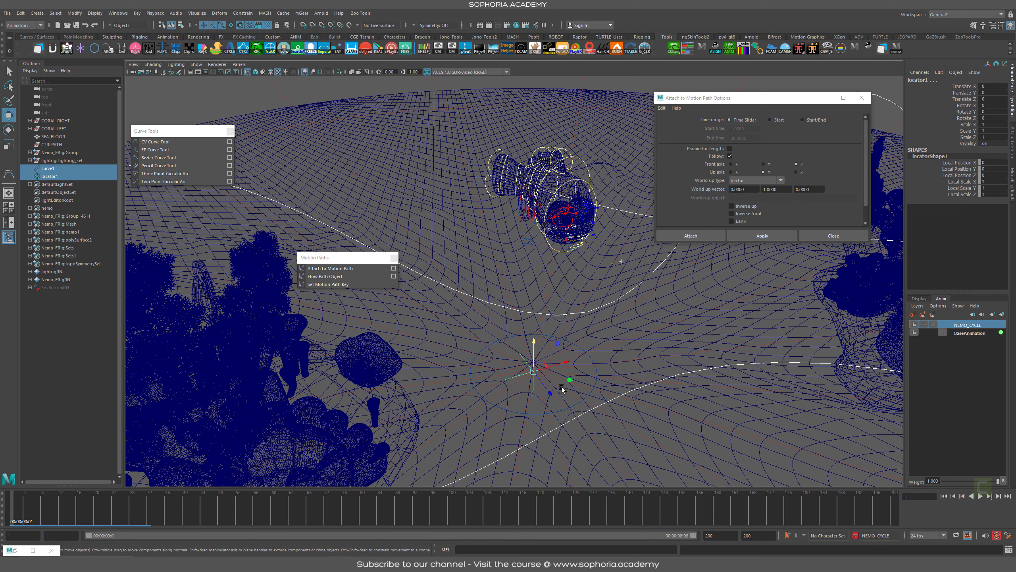
pyautogui.keyDown('alt'); pyautogui.moveTo(740, 355); pyautogui.dragTo(785, 217); pyautogui.keyUp('alt')
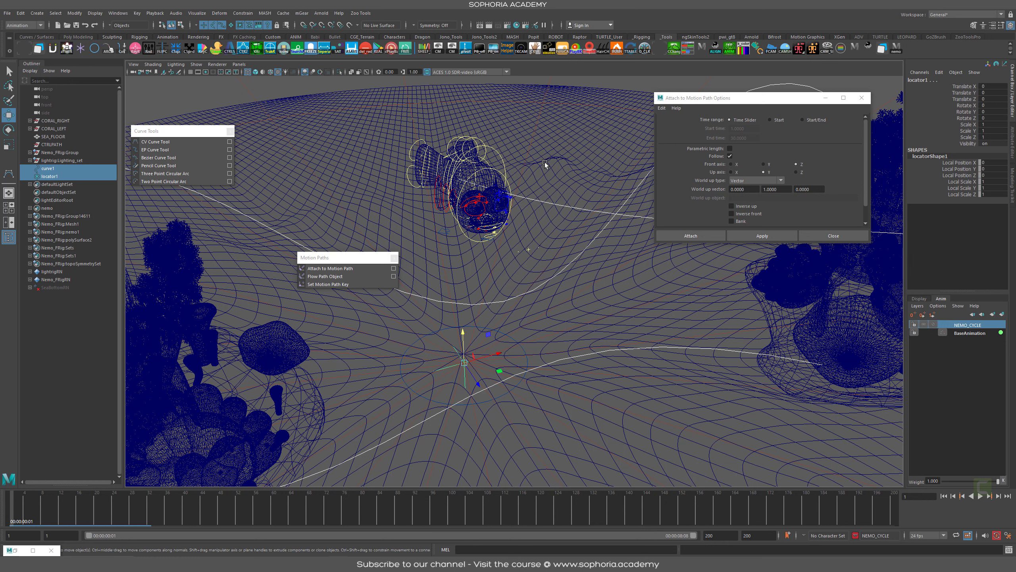
pyautogui.click(780, 237)
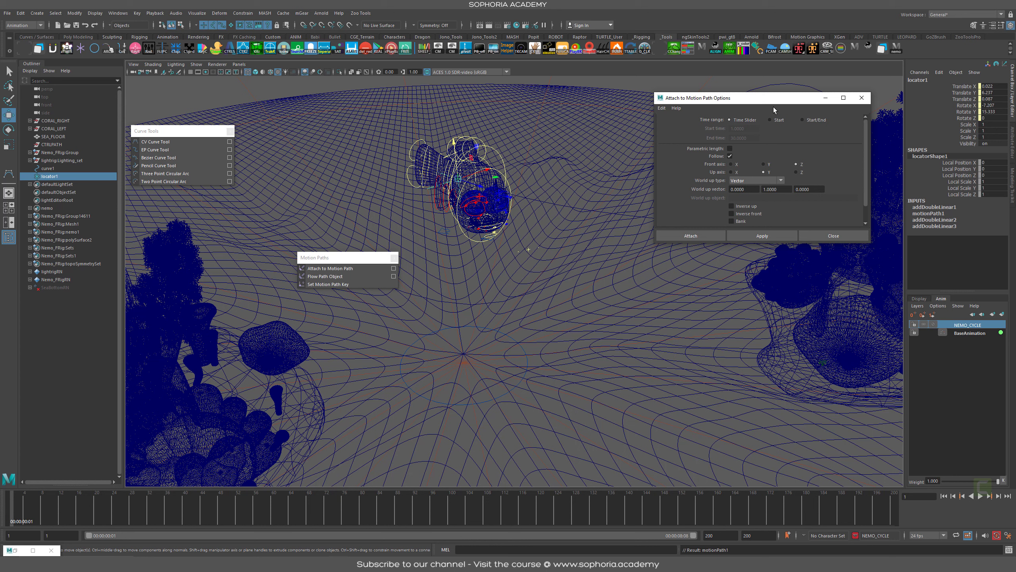
pyautogui.click(820, 119)
pyautogui.click(841, 236)
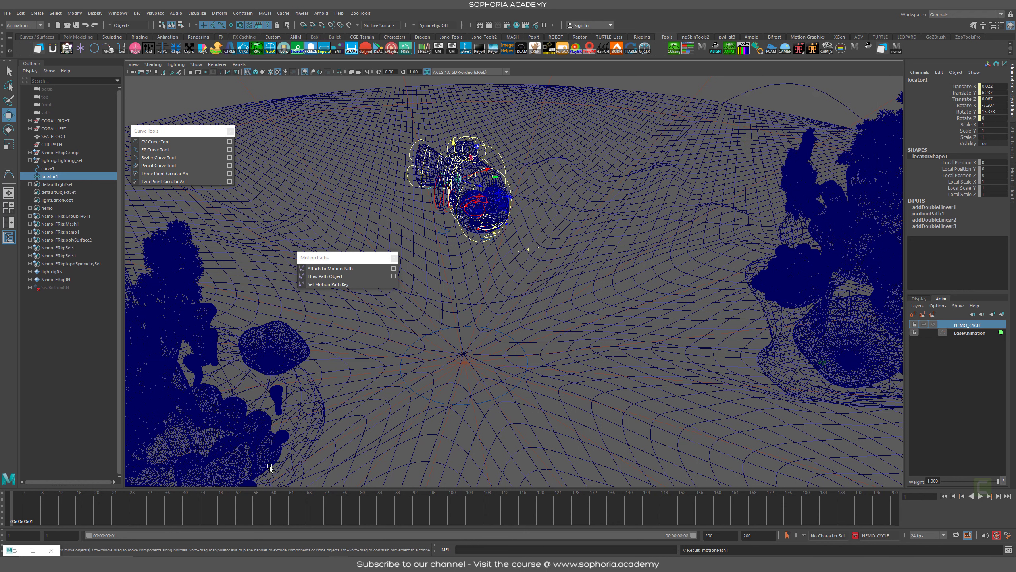
# Scrub the timeline to examine how the locator travels along the path around the corals
pyautogui.moveTo(19, 506); pyautogui.dragTo(162, 521)
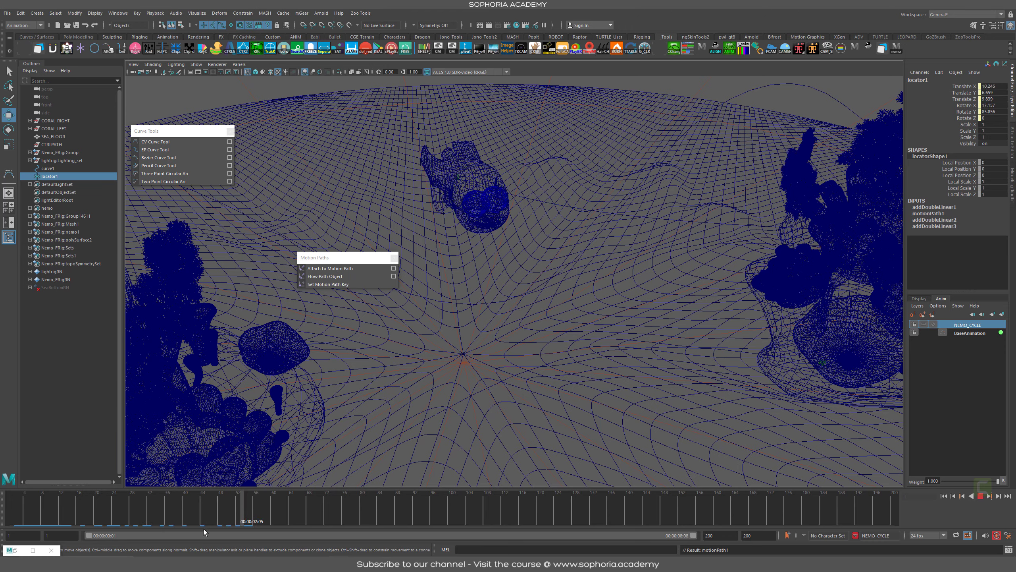
pyautogui.scroll(-5, 554, 354)
pyautogui.scroll(3, 607, 334)
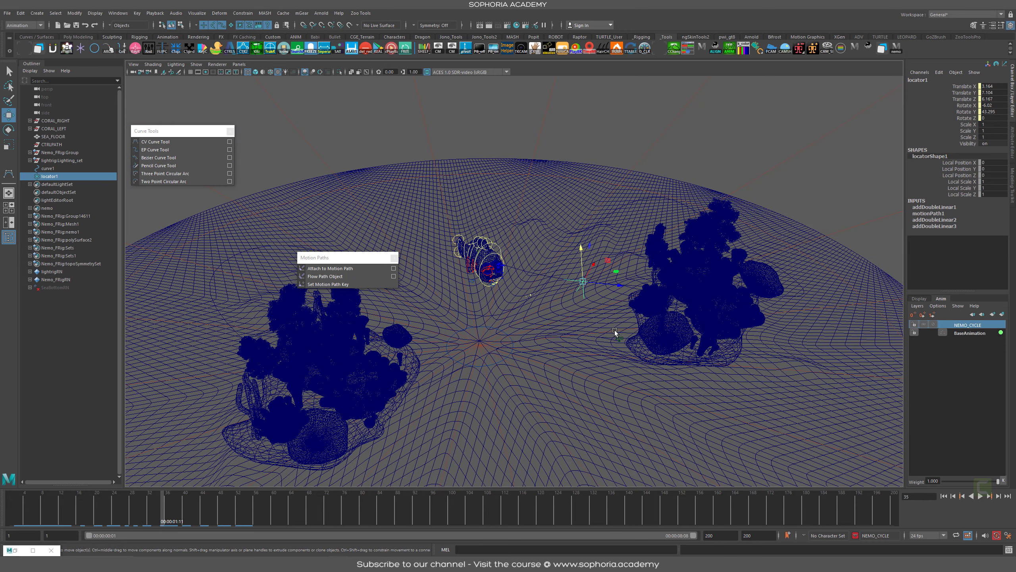
pyautogui.moveTo(91, 511); pyautogui.dragTo(110, 521)
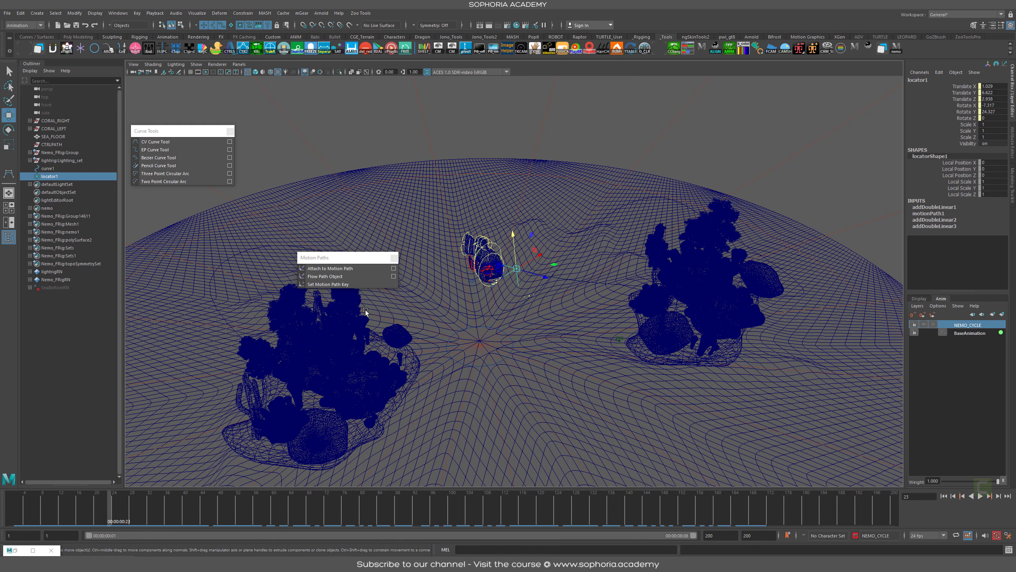
# Try changing the tangent of the path animation's last key in the Graph Editor, undo the change and close the editor
pyautogui.scroll(5, 365, 312)
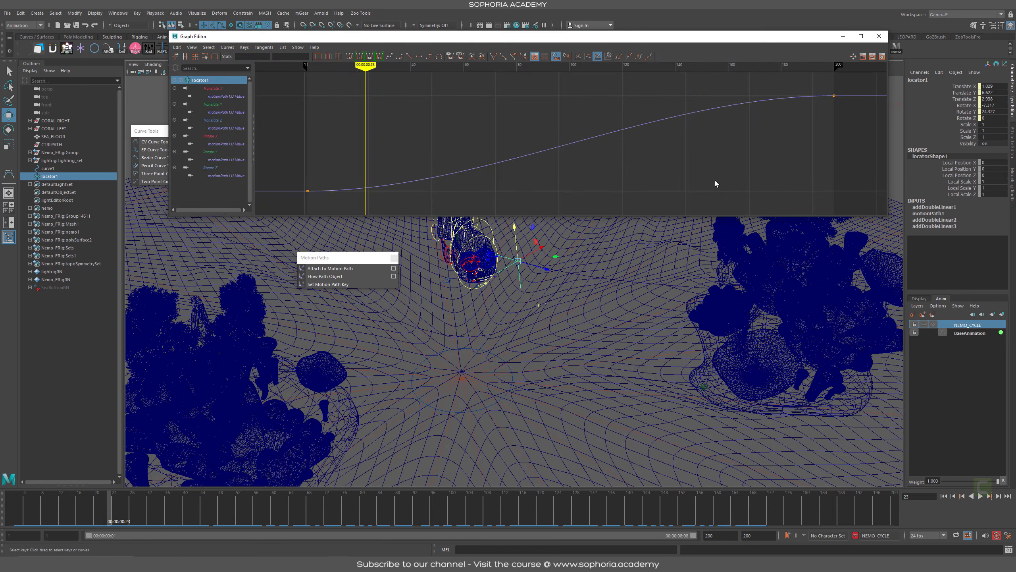
pyautogui.keyDown('alt'); pyautogui.moveTo(714, 180); pyautogui.dragTo(640, 171, button='right'); pyautogui.keyUp('alt')
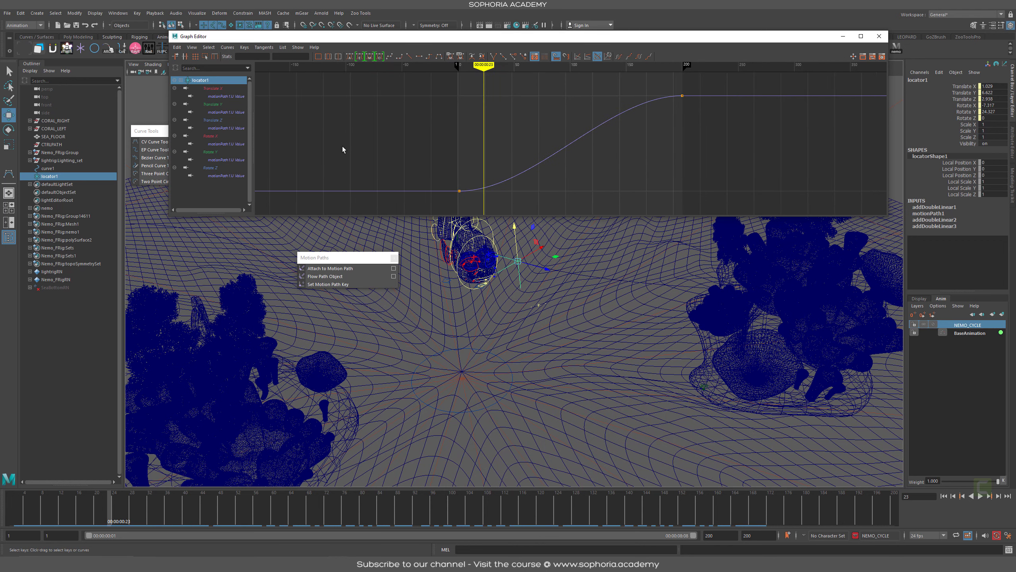
pyautogui.scroll(2, 575, 224)
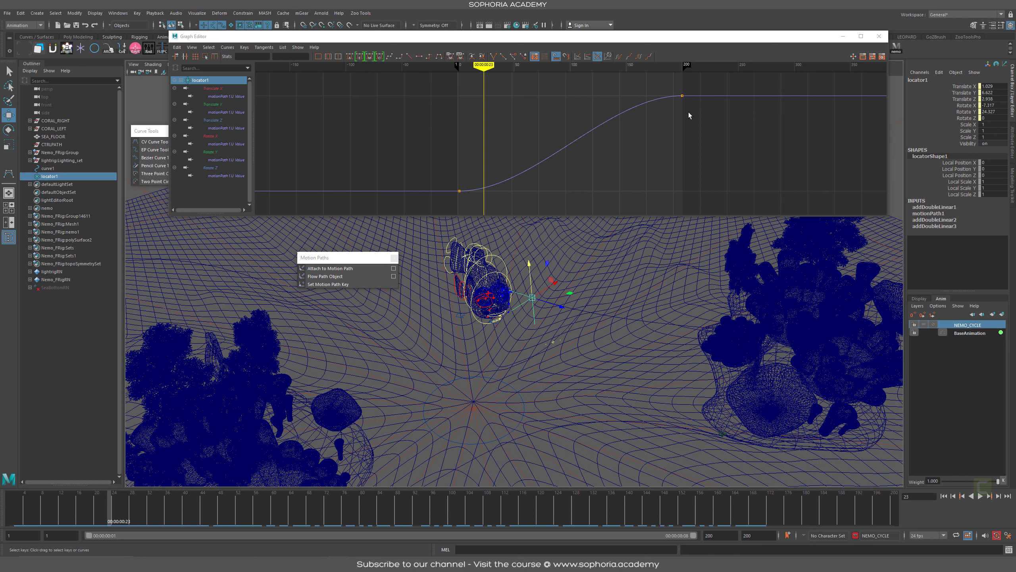
pyautogui.moveTo(696, 84); pyautogui.dragTo(655, 134)
pyautogui.keyDown('shift'); pyautogui.moveTo(655, 133); pyautogui.dragTo(689, 143, button='right'); pyautogui.keyUp('shift')
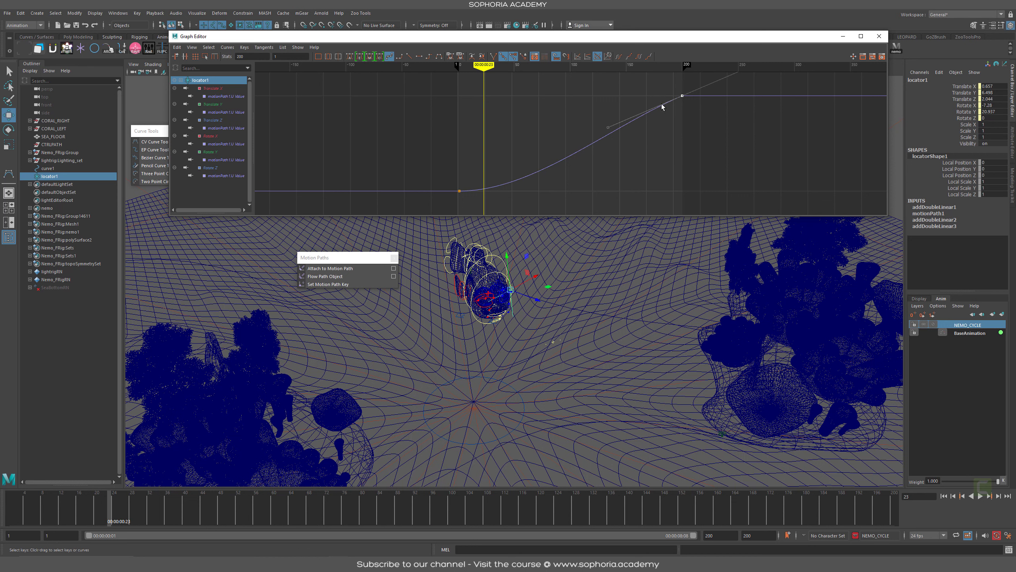
pyautogui.hotkey('ctrl', 'z')
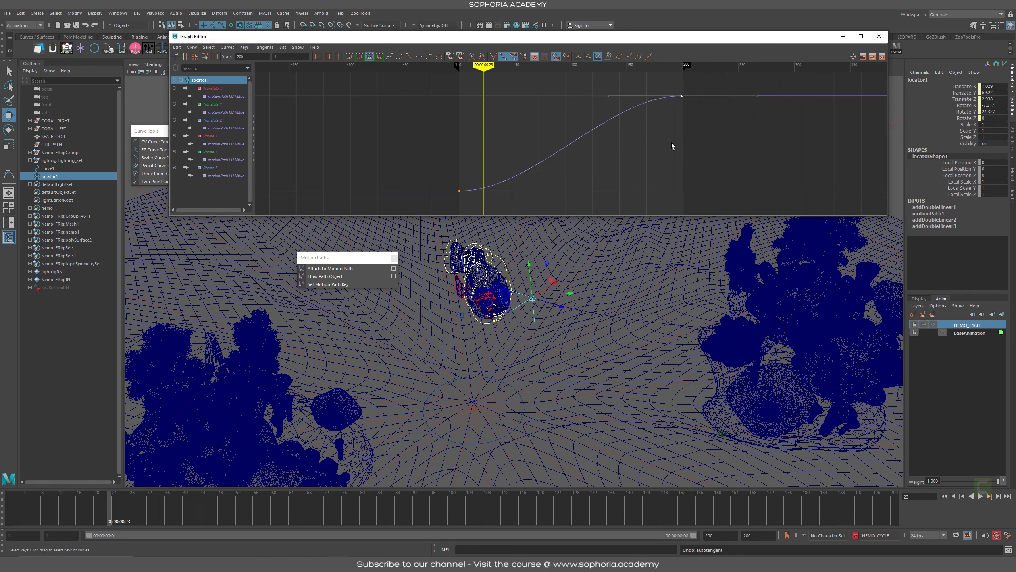
pyautogui.click(880, 37)
# Return to the first frame and rename the locator PATH_LOCATOR
pyautogui.scroll(6, 621, 281)
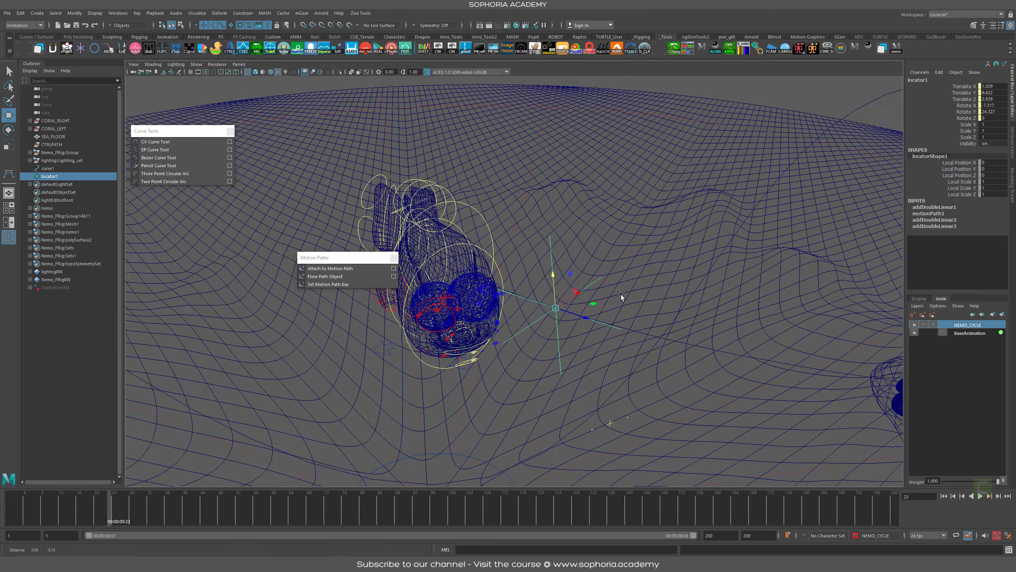
pyautogui.keyDown('alt'); pyautogui.moveTo(620, 294); pyautogui.dragTo(620, 232, button='middle'); pyautogui.keyUp('alt')
pyautogui.hotkey('alt', 'shift', 'v')
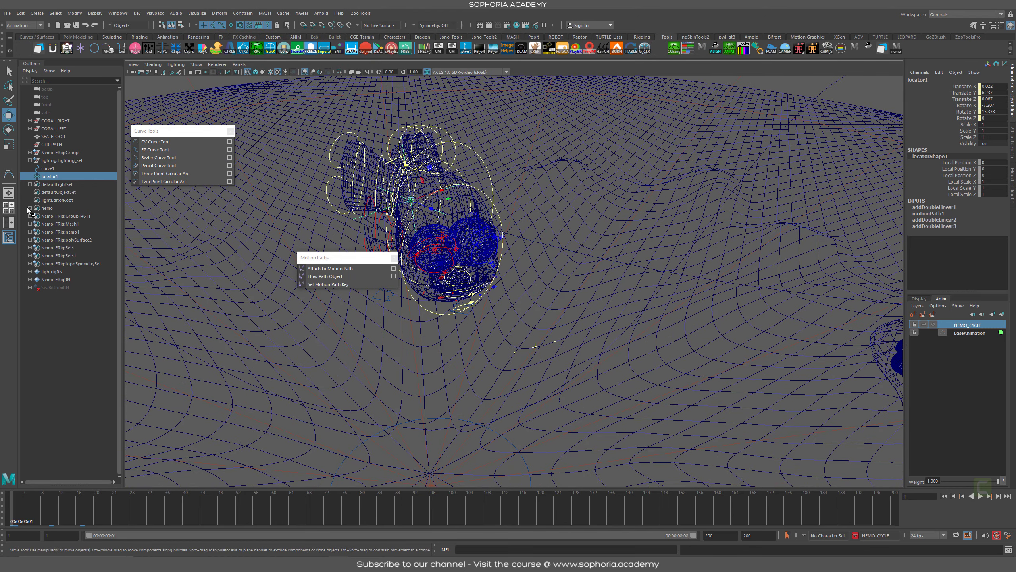
pyautogui.doubleClick(56, 176)
pyautogui.write('PA')
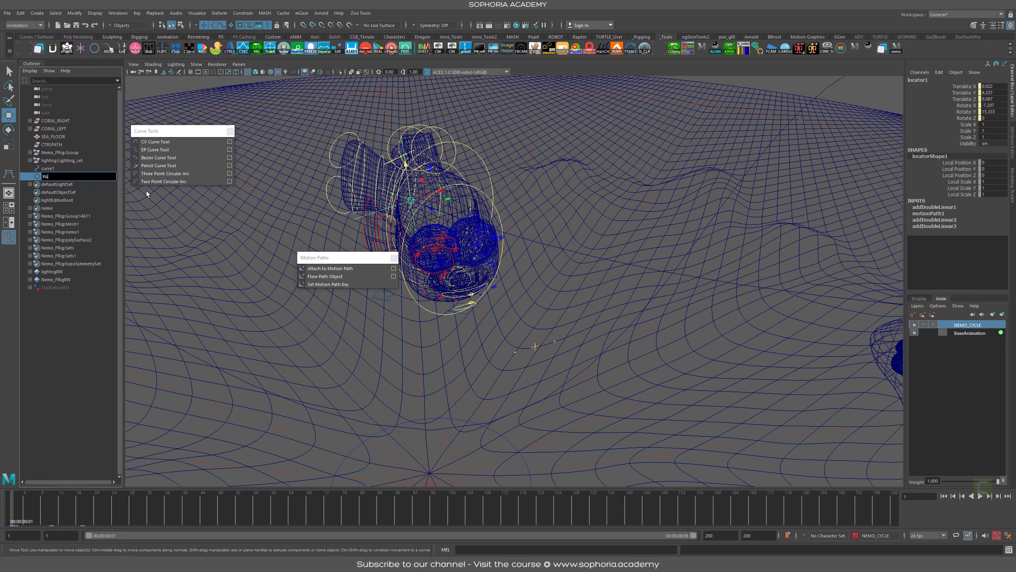
pyautogui.write('TH_LOCATOR')
pyautogui.press('Return')
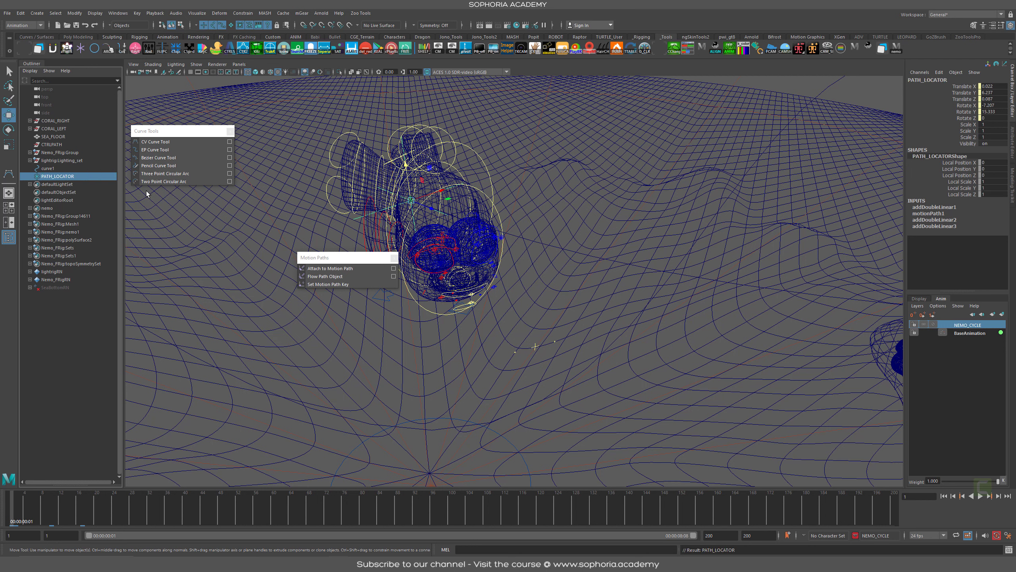
# Rename the path curve MOTION_PATH and reselect the locator
pyautogui.doubleClick(58, 168)
pyautogui.write('MOTION_PATH')
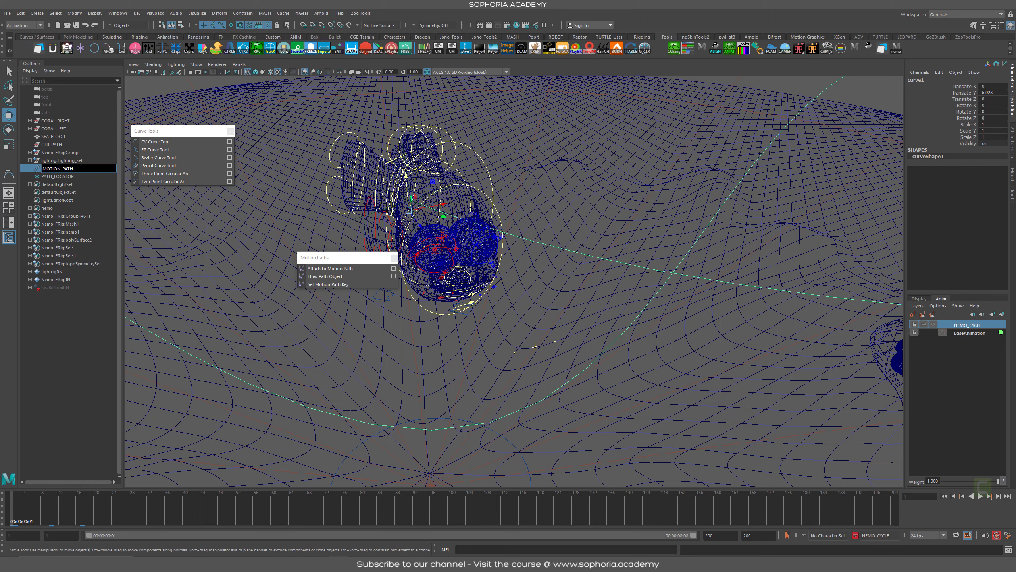
pyautogui.press('Return')
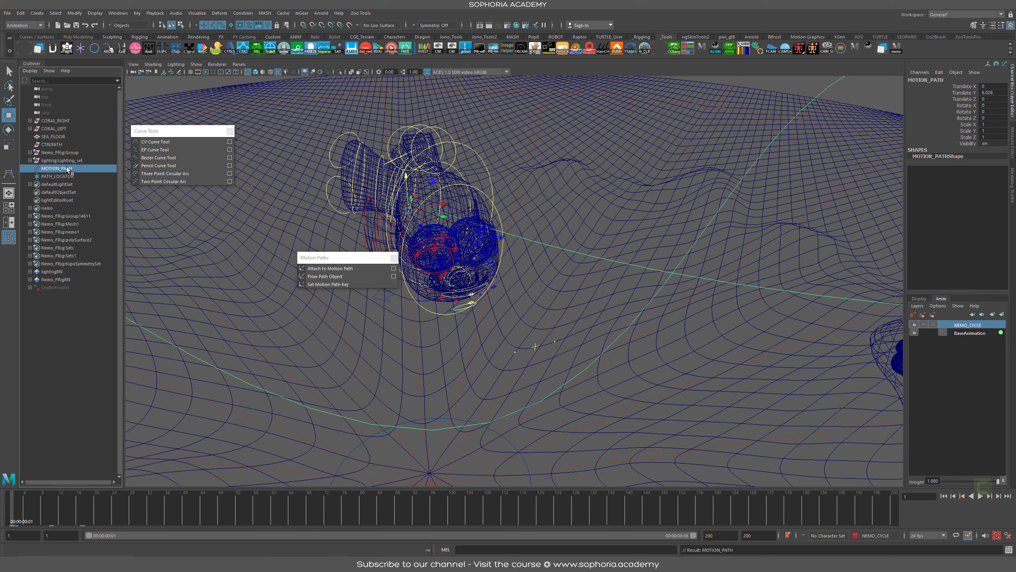
pyautogui.click(48, 176)
pyautogui.moveTo(43, 170); pyautogui.dragTo(60, 165)
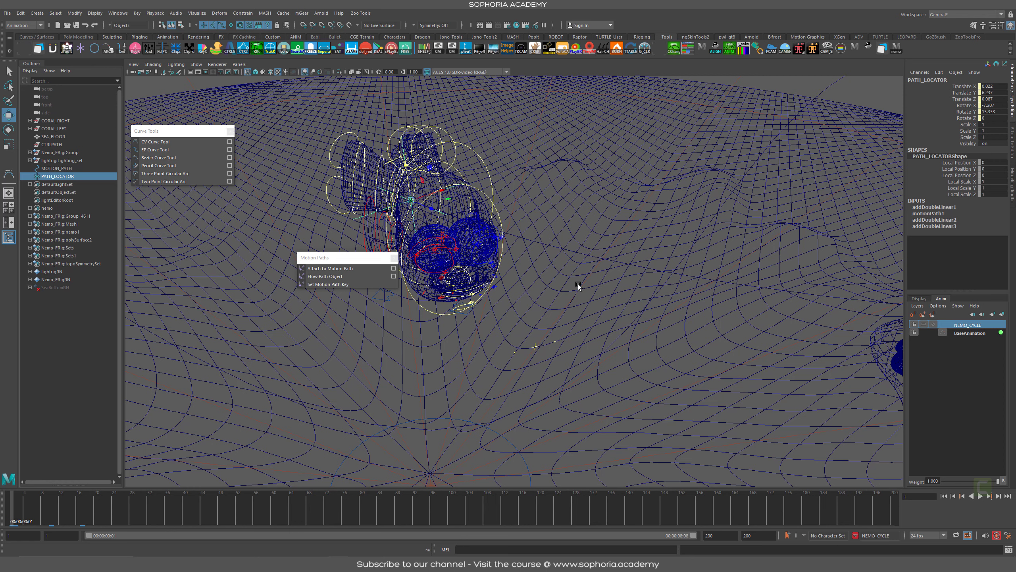
# Switch the scene to textured display and select the fish rig's RootX_M control
pyautogui.keyDown('alt'); pyautogui.moveTo(578, 284); pyautogui.dragTo(649, 318, button='middle'); pyautogui.keyUp('alt')
pyautogui.keyDown('alt'); pyautogui.moveTo(574, 311); pyautogui.dragTo(600, 307); pyautogui.keyUp('alt')
pyautogui.press('6')
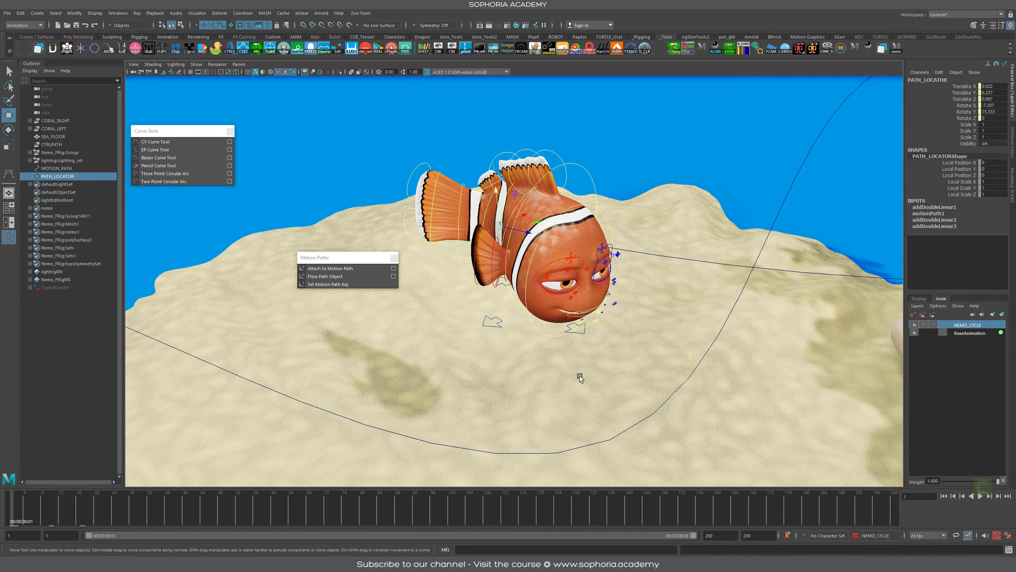
pyautogui.keyDown('alt'); pyautogui.moveTo(579, 375); pyautogui.dragTo(589, 348); pyautogui.keyUp('alt')
pyautogui.scroll(5, 458, 215)
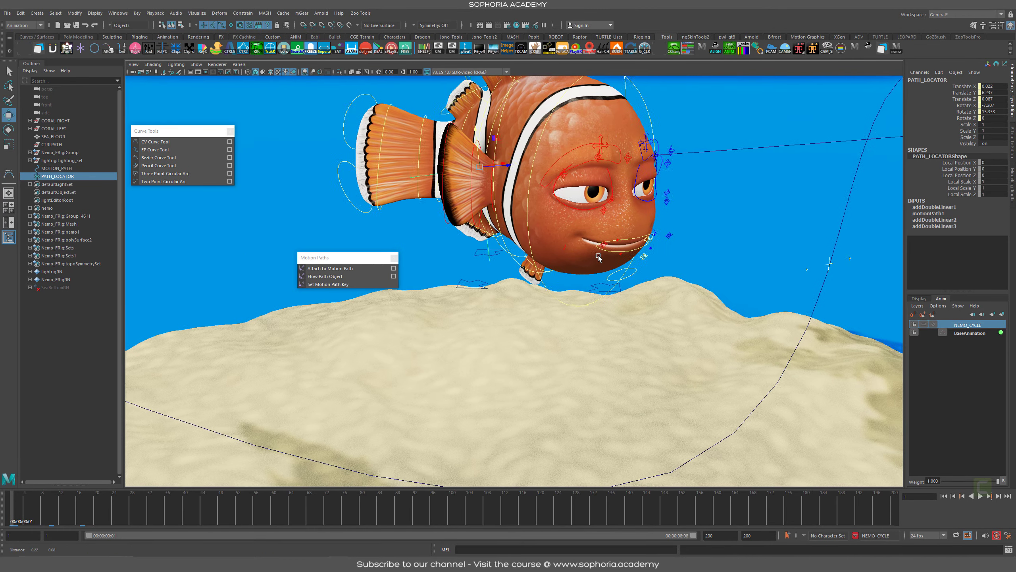
pyautogui.click(497, 255)
pyautogui.keyDown('alt'); pyautogui.moveTo(567, 334); pyautogui.dragTo(507, 338); pyautogui.keyUp('alt')
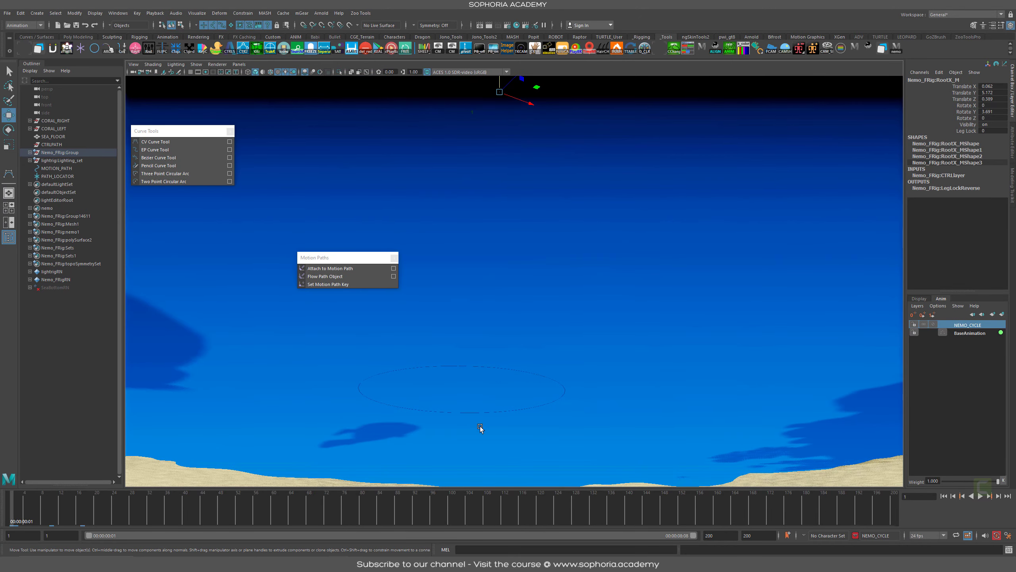
# Examine the fish's root control and body centre relative to the path locator from the side and front
pyautogui.keyDown('alt'); pyautogui.moveTo(641, 221); pyautogui.dragTo(575, 339); pyautogui.keyUp('alt')
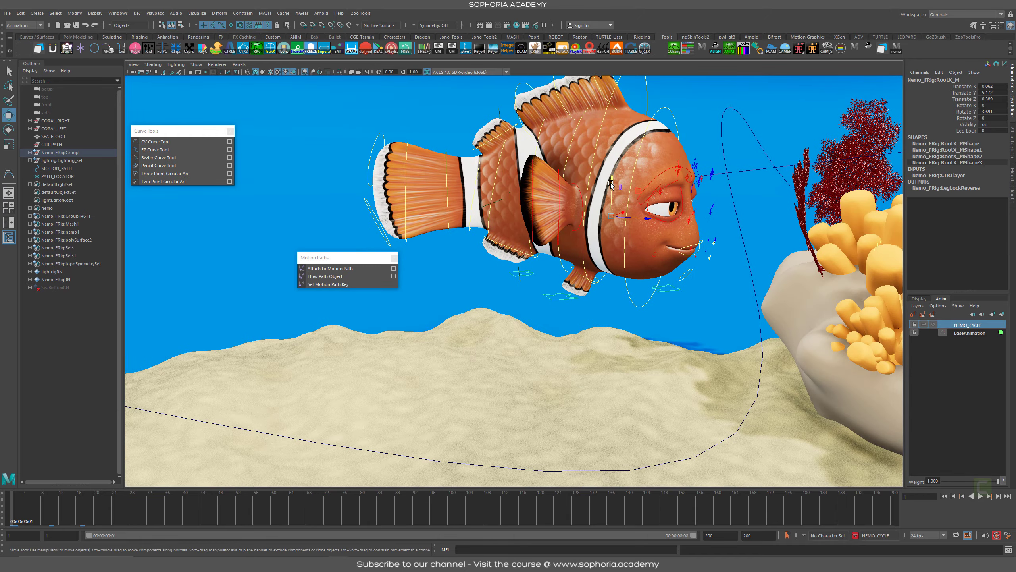
pyautogui.keyDown('alt'); pyautogui.moveTo(639, 216); pyautogui.dragTo(659, 191); pyautogui.keyUp('alt')
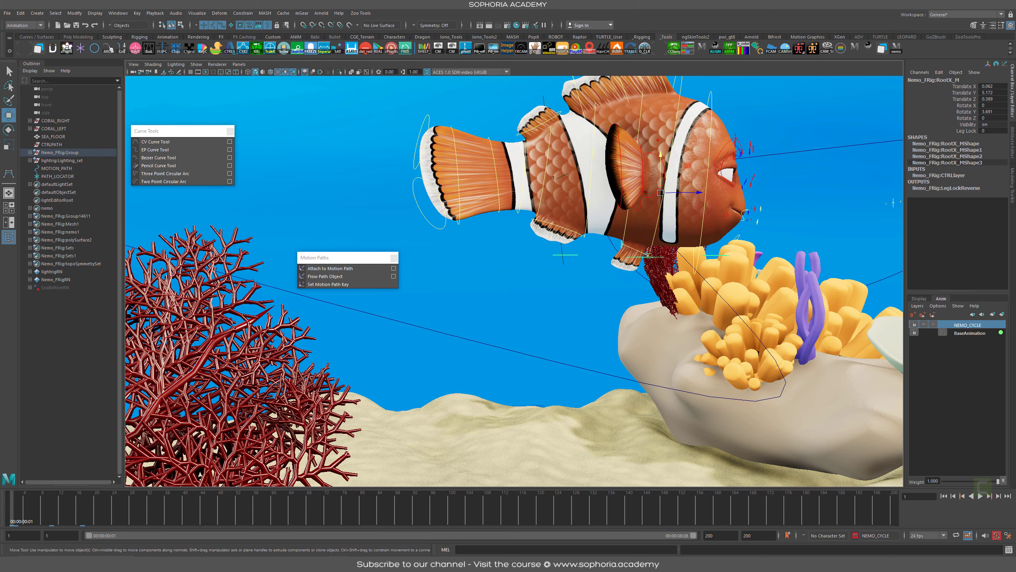
pyautogui.moveTo(659, 125); pyautogui.dragTo(663, 232)
pyautogui.moveTo(542, 177); pyautogui.dragTo(769, 181)
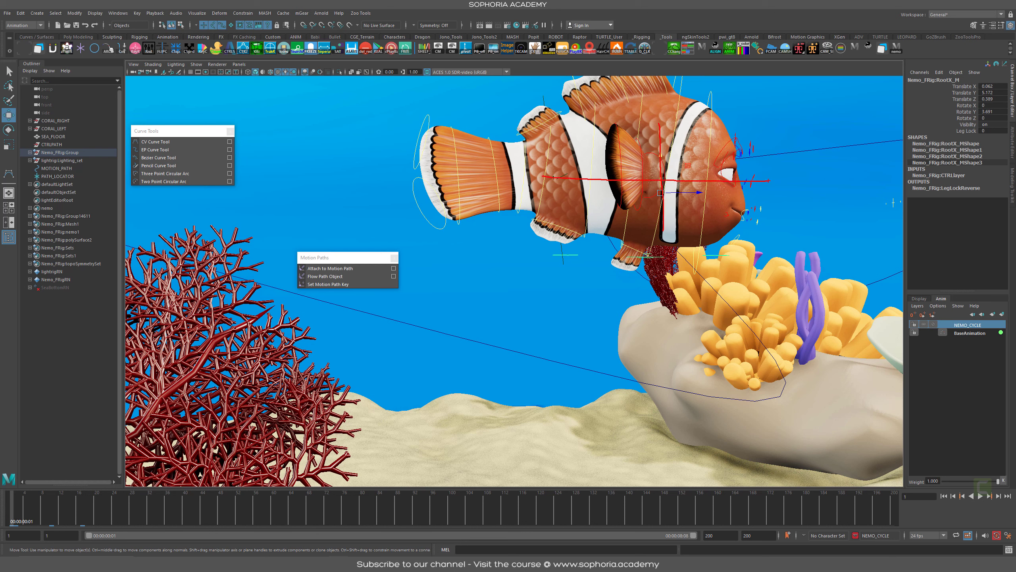
pyautogui.moveTo(653, 159); pyautogui.dragTo(655, 237)
pyautogui.moveTo(571, 169); pyautogui.dragTo(758, 177)
pyautogui.moveTo(654, 154)
pyautogui.mouseDown()
pyautogui.moveTo(655, 210)
pyautogui.moveTo(640, 188)
pyautogui.mouseUp()
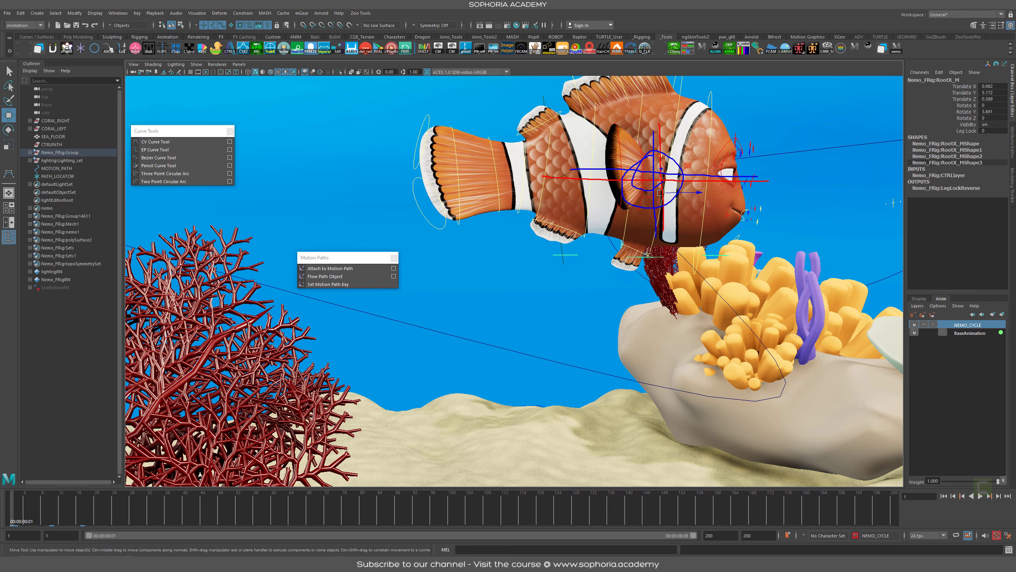
pyautogui.moveTo(624, 256)
pyautogui.keyDown('alt'); pyautogui.mouseDown()
pyautogui.moveTo(599, 270)
pyautogui.moveTo(585, 299)
pyautogui.mouseUp(); pyautogui.keyUp('alt')
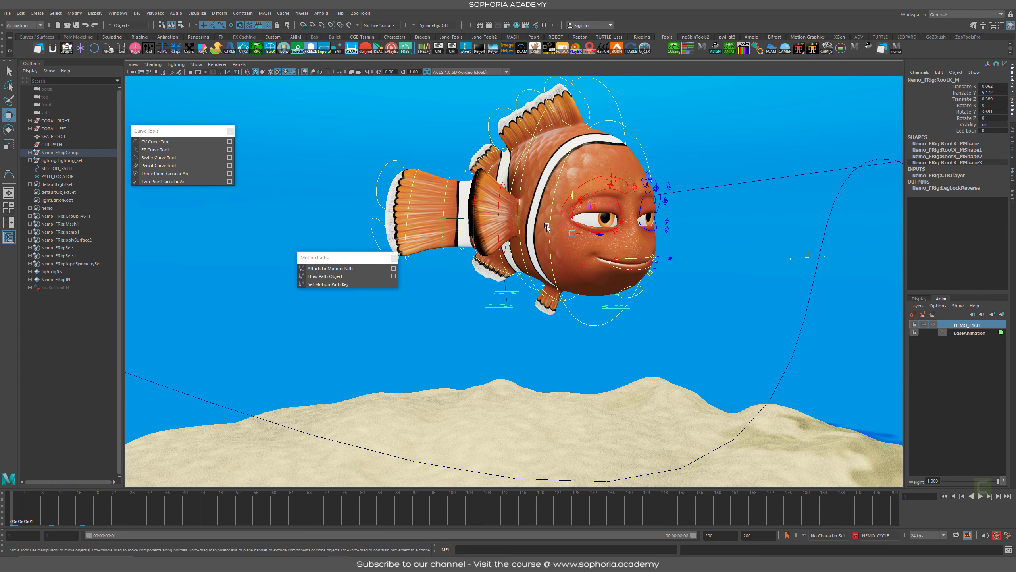
pyautogui.keyDown('alt'); pyautogui.moveTo(562, 241); pyautogui.dragTo(586, 260); pyautogui.keyUp('alt')
pyautogui.keyDown('alt'); pyautogui.moveTo(721, 285); pyautogui.dragTo(587, 325); pyautogui.keyUp('alt')
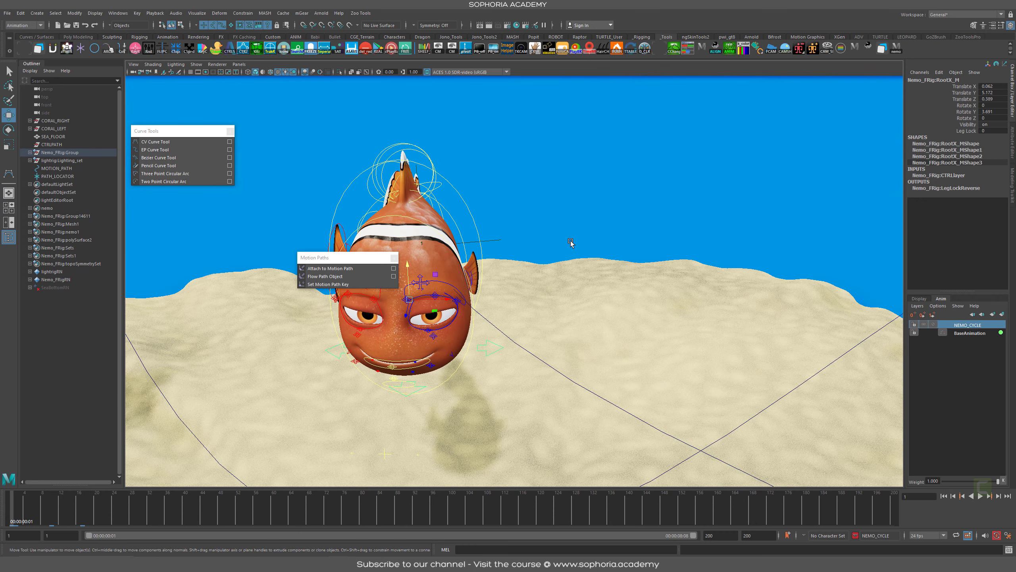
# Select PATH_LOCATOR followed by the fish's RootX_M control, and close the floating Motion Paths and Curve Tools menus
pyautogui.keyDown('alt'); pyautogui.moveTo(570, 241); pyautogui.dragTo(523, 310); pyautogui.keyUp('alt')
pyautogui.click(538, 299)
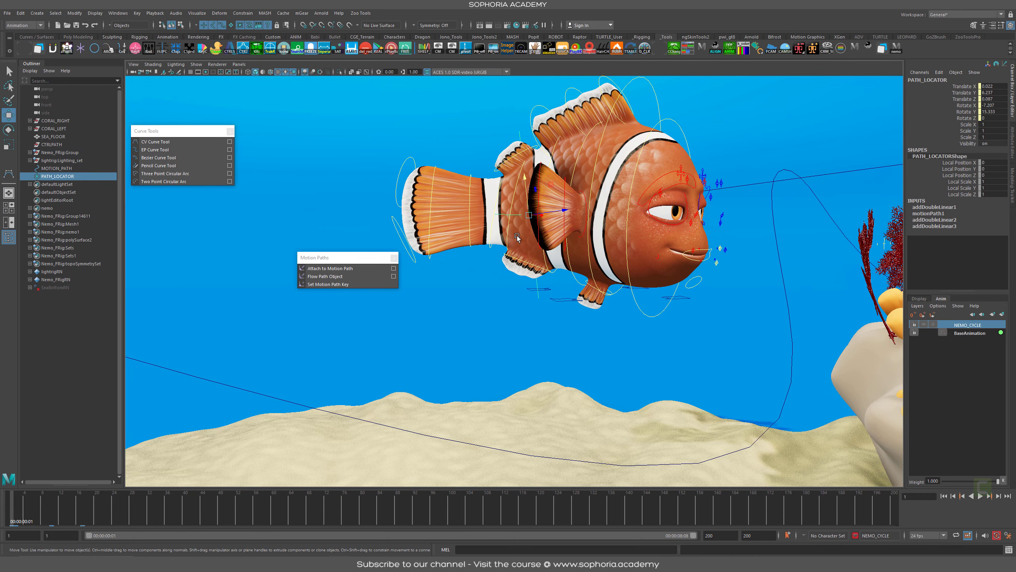
pyautogui.click(568, 299)
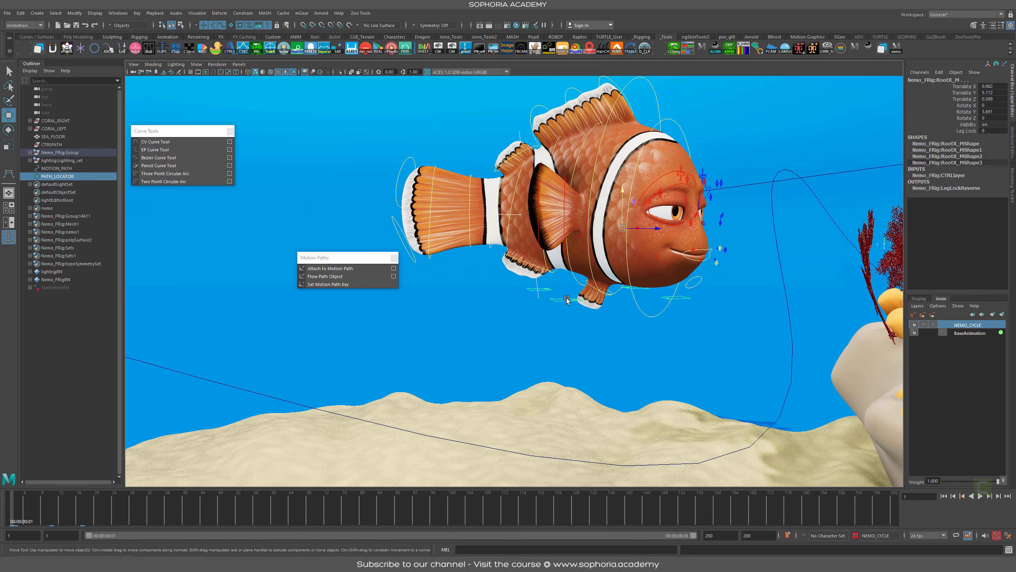
pyautogui.click(394, 257)
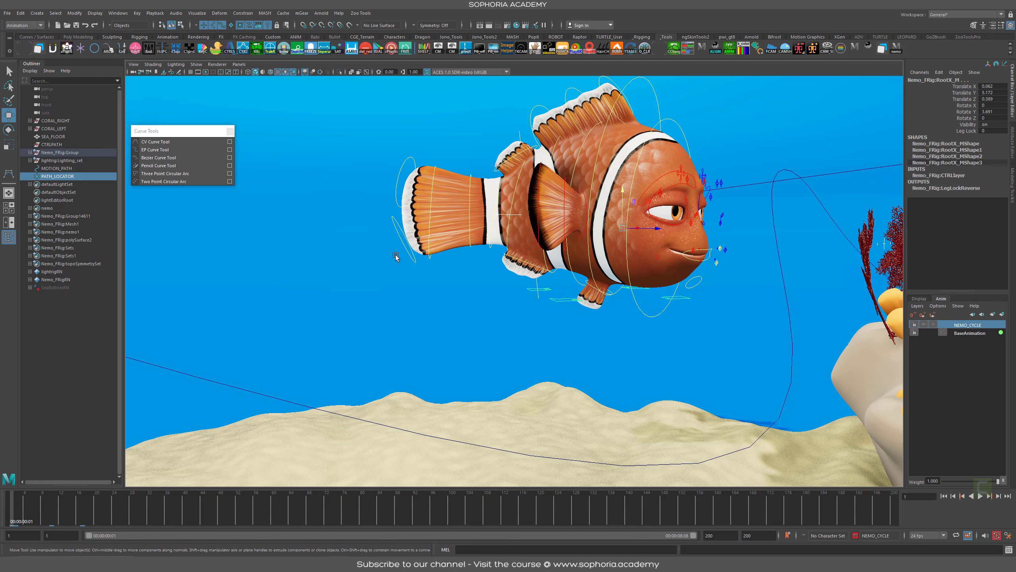
pyautogui.click(243, 13)
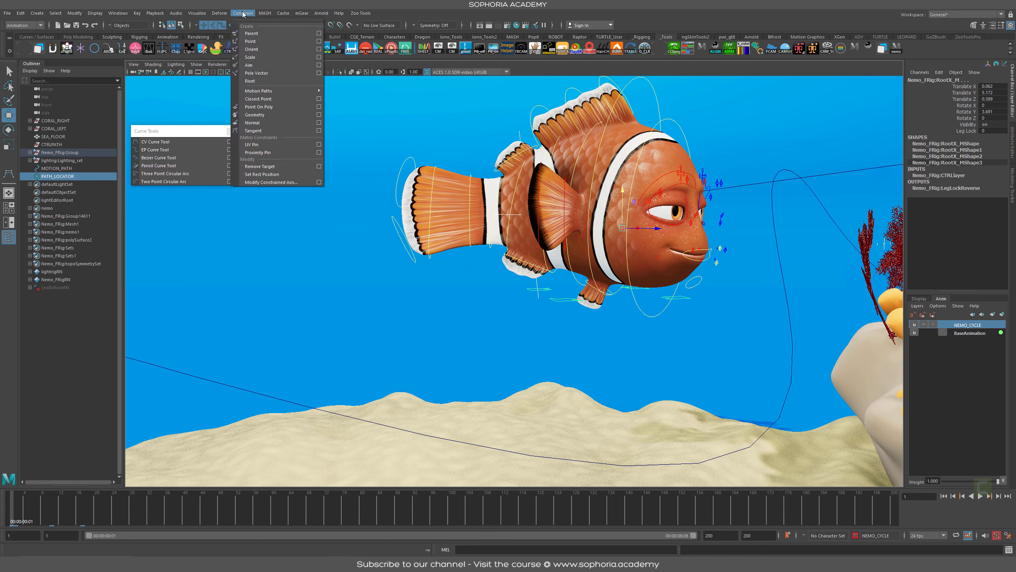
pyautogui.click(243, 13)
pyautogui.click(233, 131)
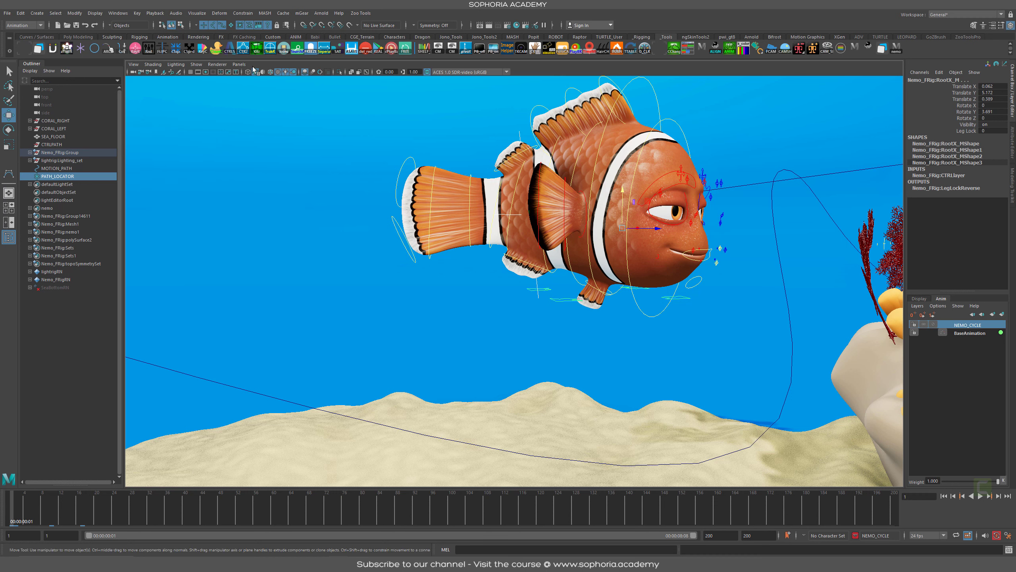
# Parent-constrain the fish's RootX_M control to PATH_LOCATOR with Maintain offset off and all translate and rotate axes constrained
pyautogui.click(245, 13)
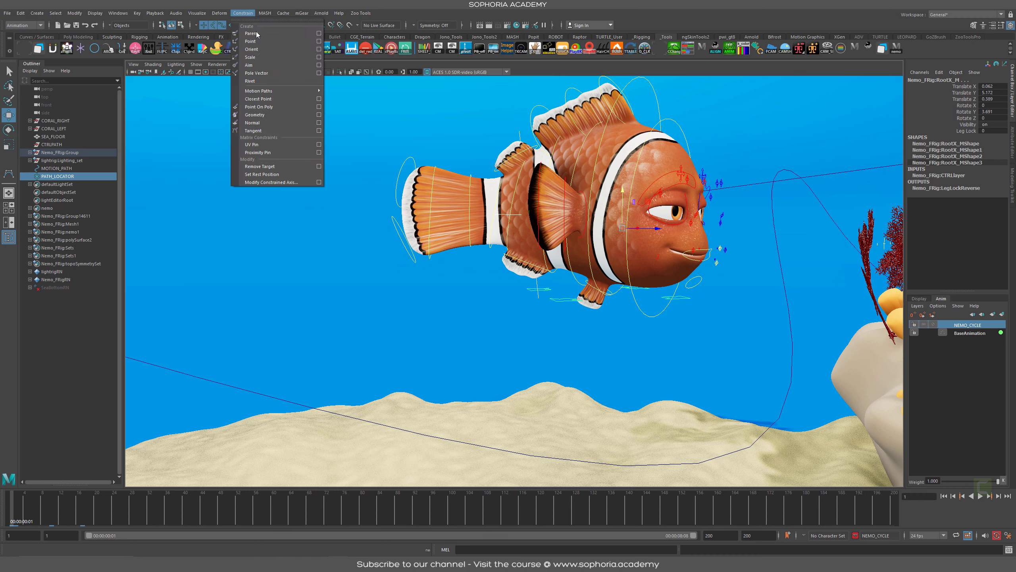
pyautogui.click(319, 34)
pyautogui.moveTo(733, 99); pyautogui.dragTo(225, 107)
pyautogui.click(206, 124)
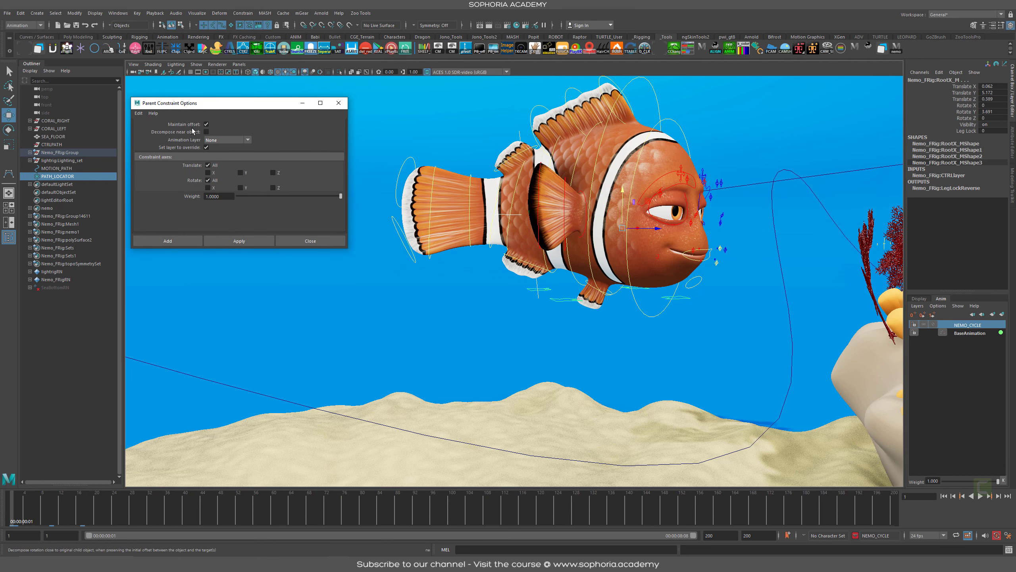
pyautogui.click(138, 113)
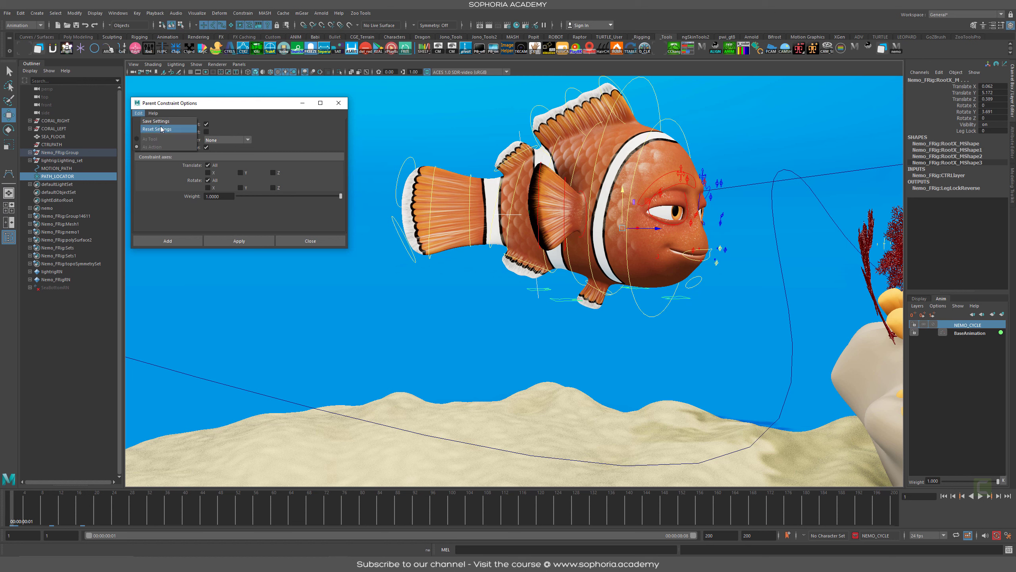
pyautogui.click(208, 129)
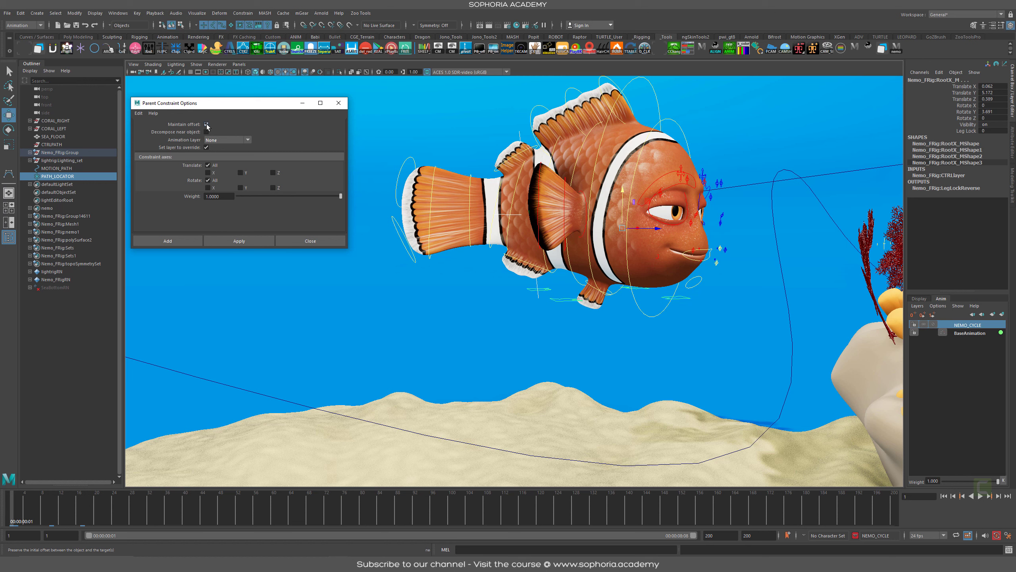
pyautogui.click(139, 113)
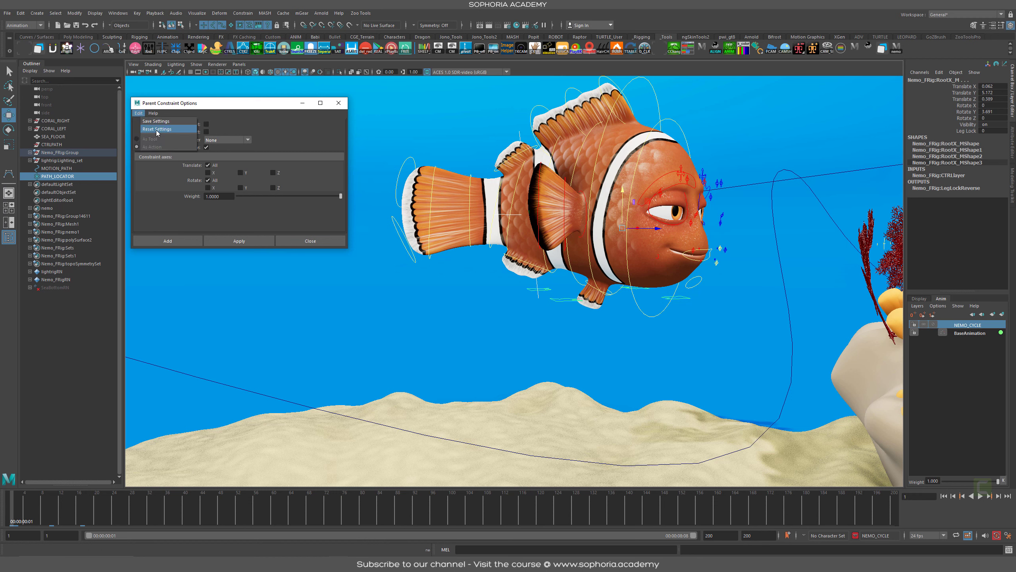
pyautogui.click(290, 128)
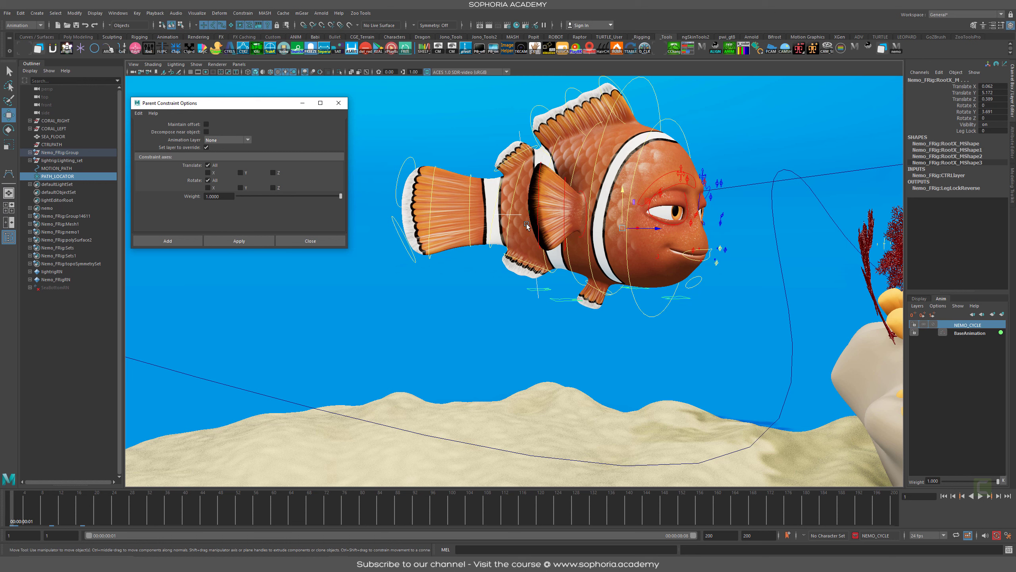
pyautogui.click(235, 242)
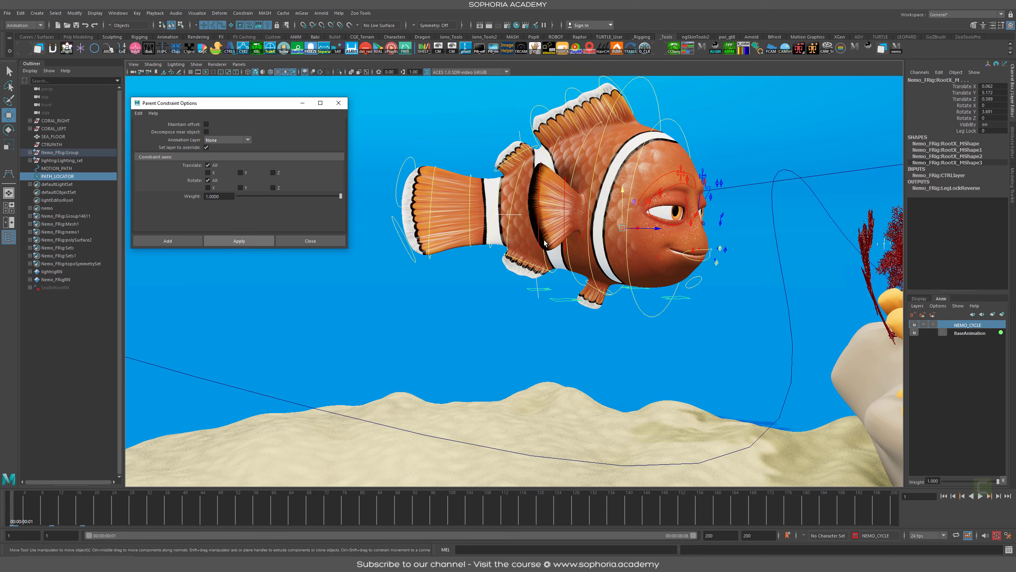
pyautogui.click(239, 240)
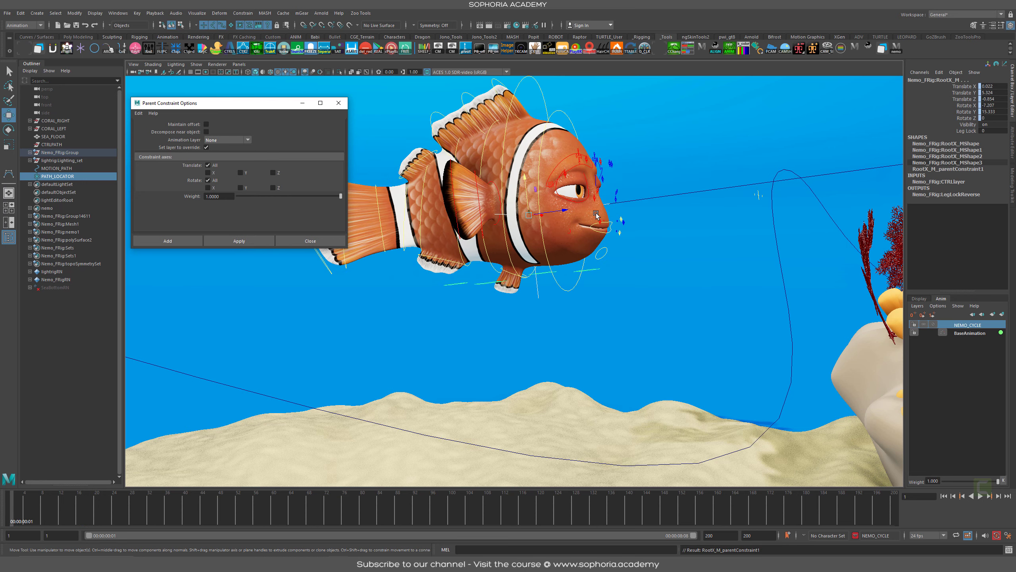
# Hide the rig curves and play the animation to check how the fish follows the motion path around the corals
pyautogui.keyDown('alt'); pyautogui.moveTo(694, 261); pyautogui.dragTo(600, 244, button='right'); pyautogui.keyUp('alt')
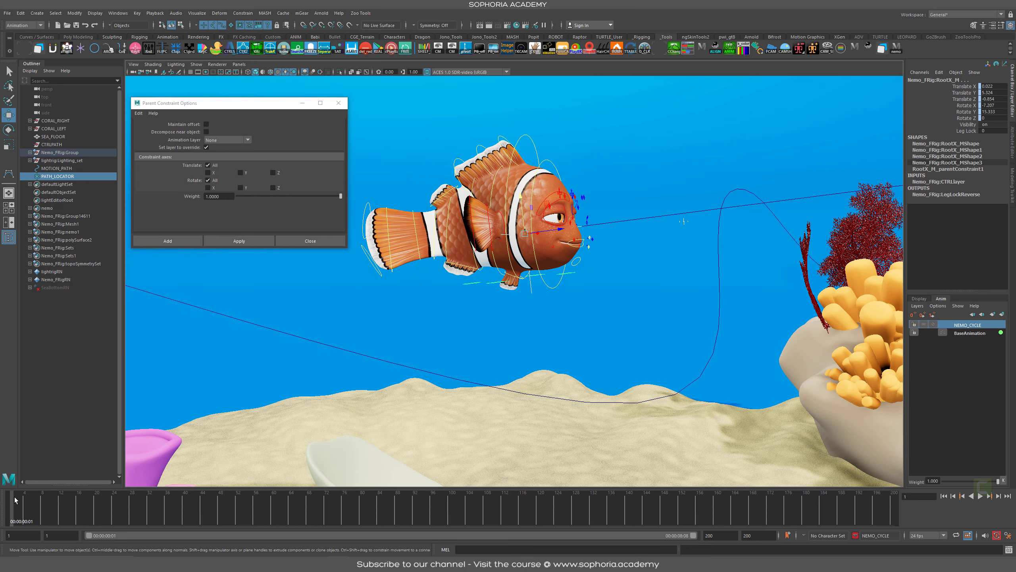
pyautogui.moveTo(17, 497)
pyautogui.mouseDown()
pyautogui.moveTo(109, 502)
pyautogui.moveTo(12, 498)
pyautogui.mouseUp()
pyautogui.keyDown('alt'); pyautogui.moveTo(592, 300); pyautogui.dragTo(474, 311, button='right'); pyautogui.keyUp('alt')
pyautogui.keyDown('alt'); pyautogui.moveTo(734, 308); pyautogui.dragTo(642, 325, button='middle'); pyautogui.keyUp('alt')
pyautogui.keyDown('alt'); pyautogui.moveTo(643, 325); pyautogui.dragTo(754, 341, button='right'); pyautogui.keyUp('alt')
pyautogui.hotkey('alt', '1')
pyautogui.hotkey('alt', 'v')
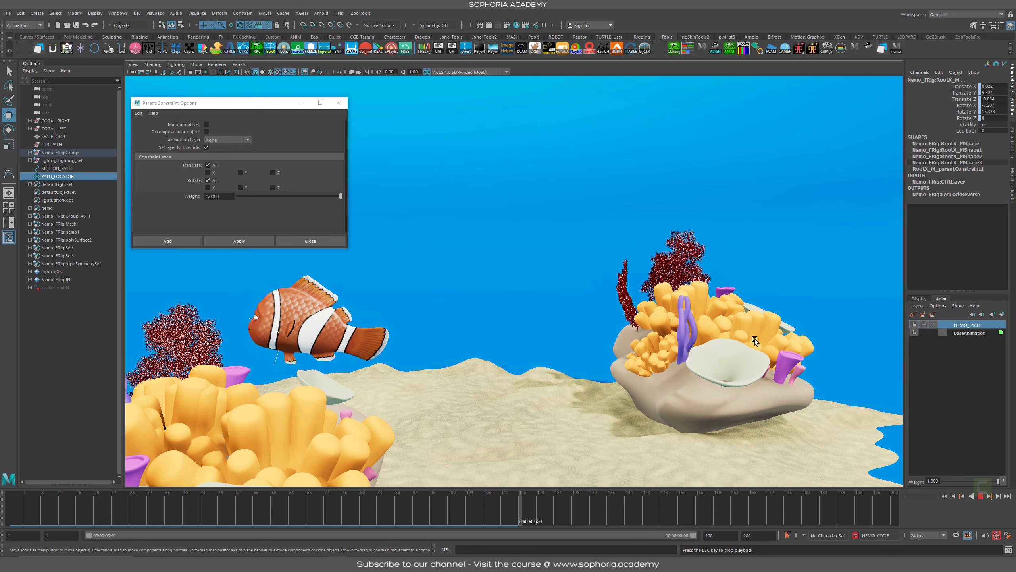
pyautogui.scroll(-5, 712, 312)
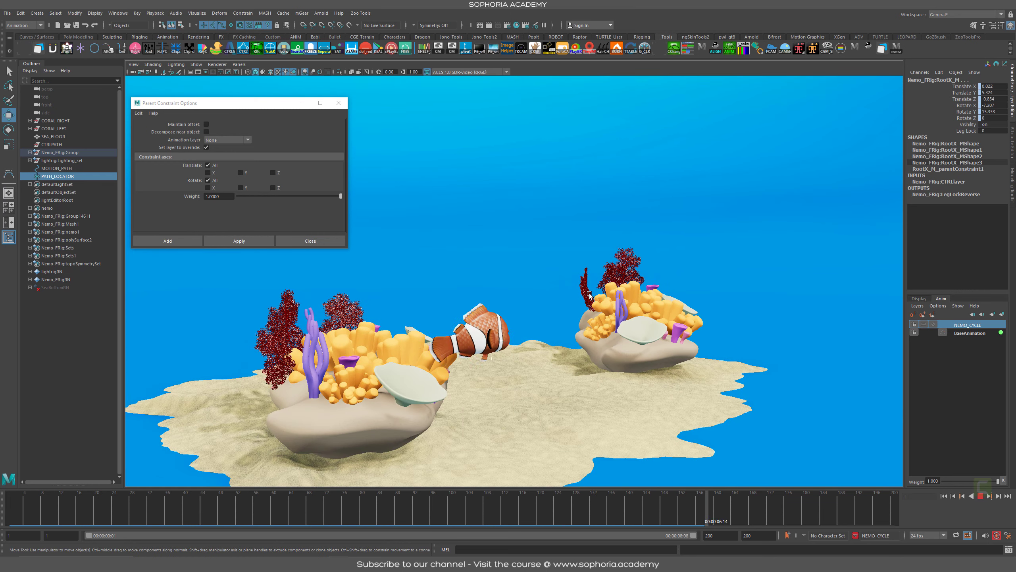
pyautogui.press('Escape')
# Replay the swim with both coral rocks in view and close the Parent Constraint Options
pyautogui.keyDown('alt'); pyautogui.moveTo(560, 280); pyautogui.dragTo(467, 286); pyautogui.keyUp('alt')
pyautogui.scroll(4, 556, 317)
pyautogui.keyDown('alt'); pyautogui.moveTo(556, 317); pyautogui.dragTo(568, 269); pyautogui.keyUp('alt')
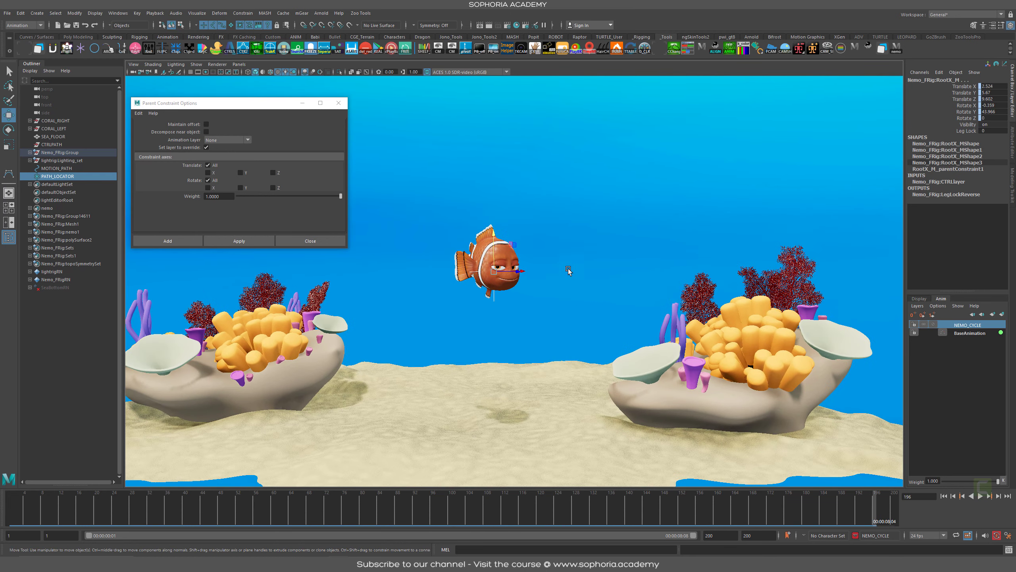
pyautogui.hotkey('alt', 'v')
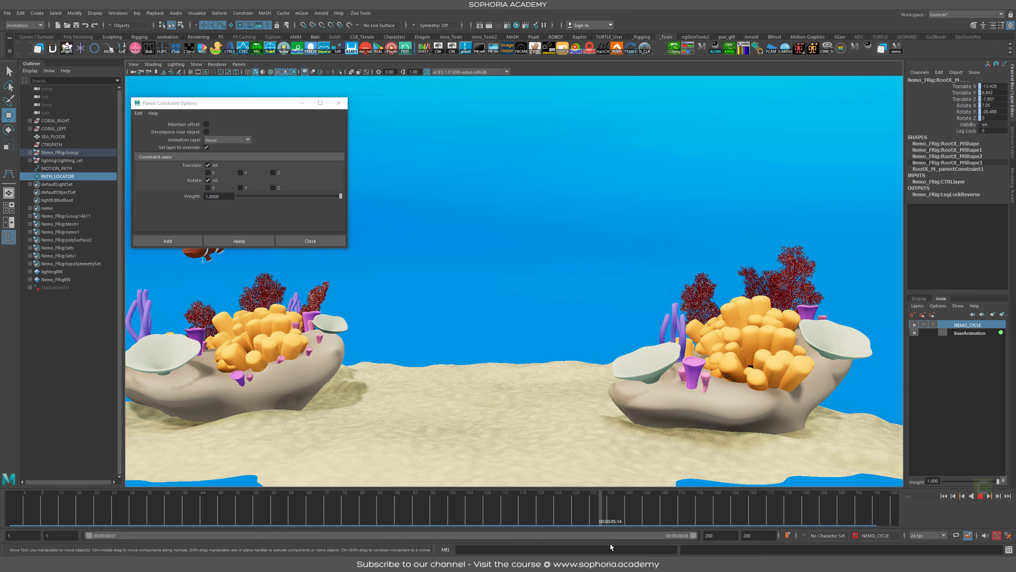
pyautogui.hotkey('alt', 'v')
pyautogui.click(338, 103)
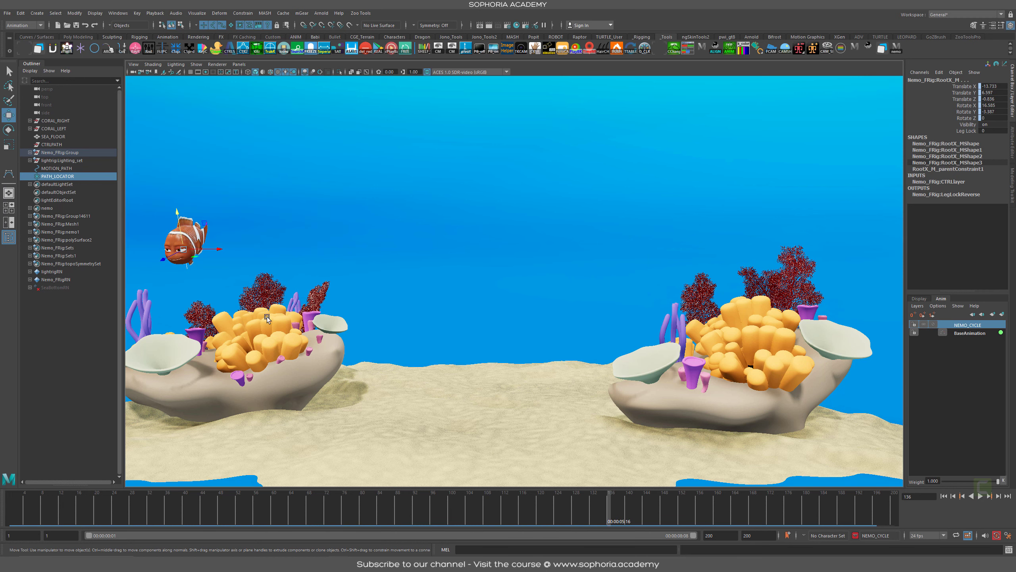
# Return to frame 1 and play the swim again with the whole seabed set in view
pyautogui.hotkey('alt', 'shift', 'v')
pyautogui.press('f')
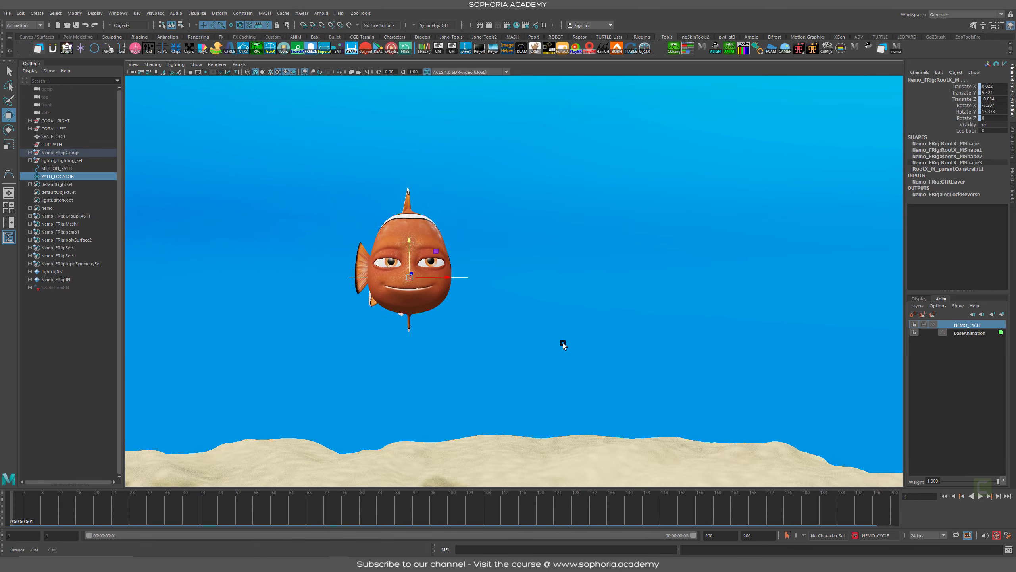
pyautogui.keyDown('alt'); pyautogui.moveTo(643, 347); pyautogui.dragTo(748, 351); pyautogui.keyUp('alt')
pyautogui.keyDown('alt'); pyautogui.moveTo(748, 352); pyautogui.dragTo(644, 308, button='right'); pyautogui.keyUp('alt')
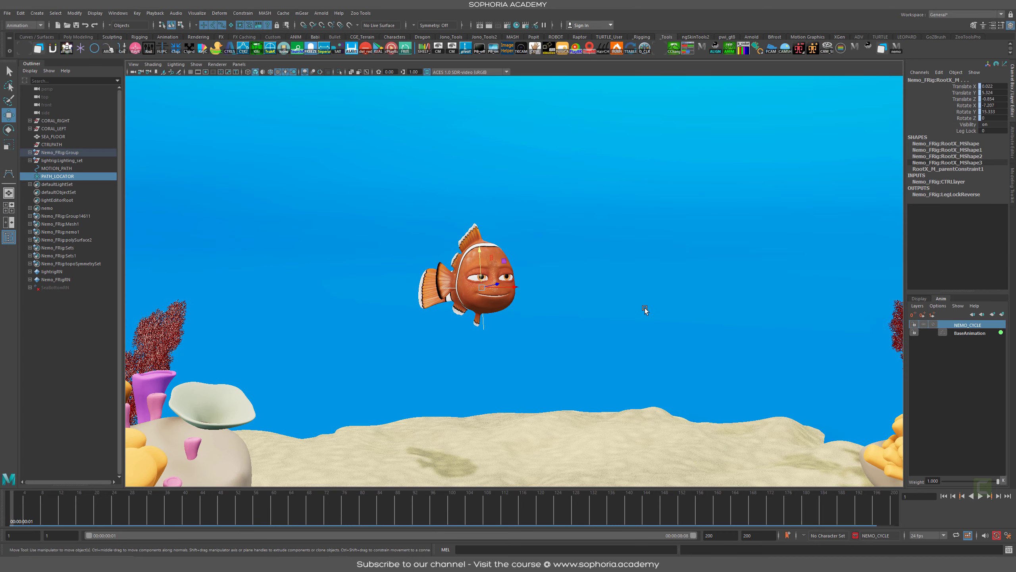
pyautogui.keyDown('alt'); pyautogui.moveTo(541, 352); pyautogui.dragTo(632, 335, button='right'); pyautogui.keyUp('alt')
pyautogui.keyDown('alt'); pyautogui.moveTo(631, 335); pyautogui.dragTo(594, 337, button='middle'); pyautogui.keyUp('alt')
pyautogui.hotkey('alt', 'v')
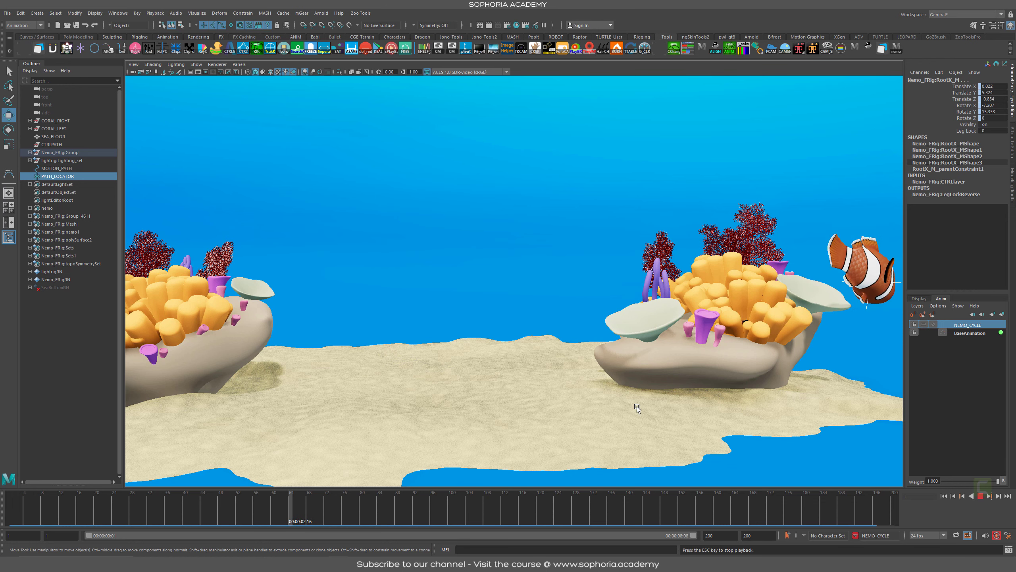
pyautogui.keyDown('alt'); pyautogui.moveTo(636, 407); pyautogui.dragTo(467, 308, button='right'); pyautogui.keyUp('alt')
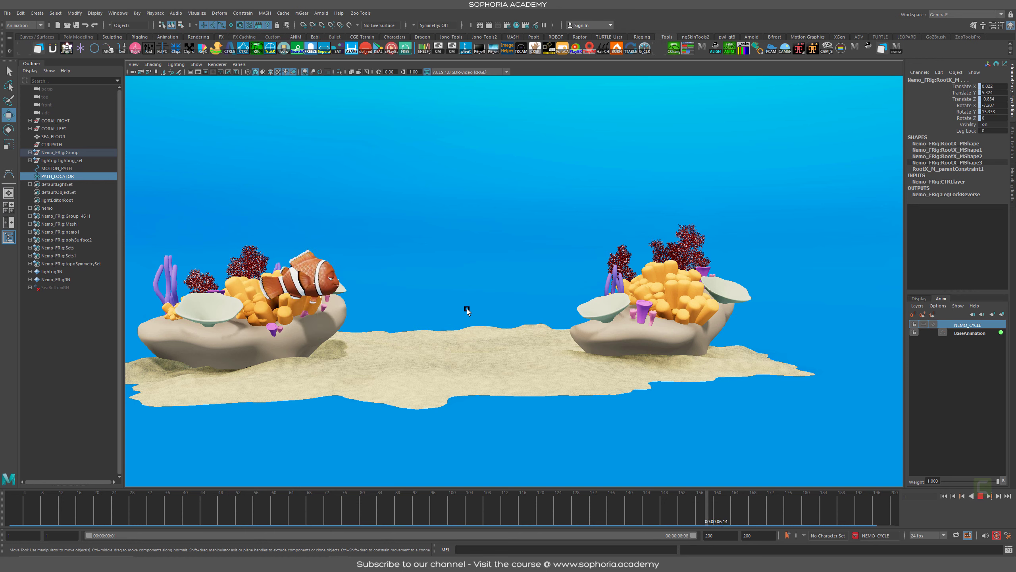
pyautogui.press('Escape')
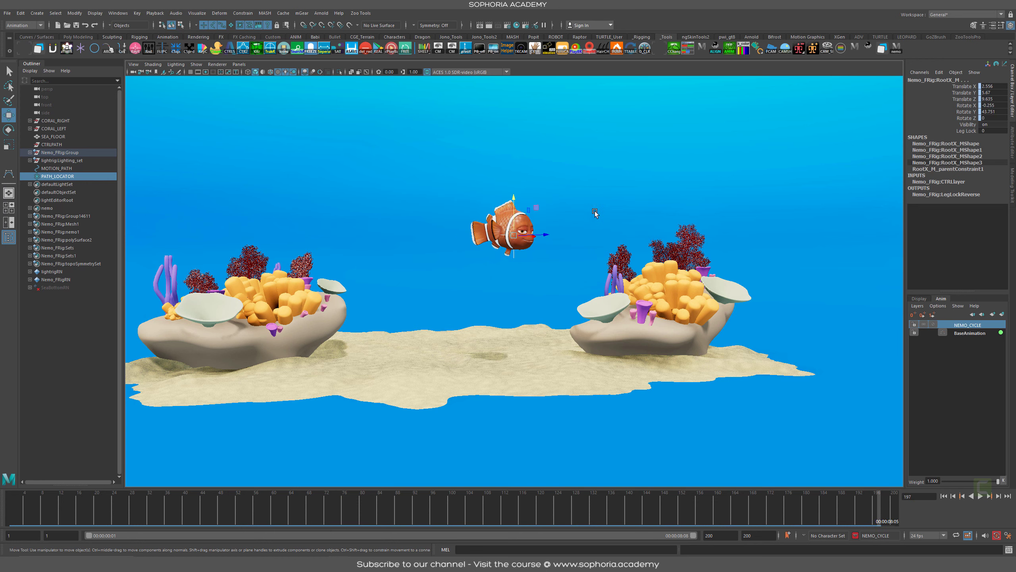
# Show the rig controls and motion path again at frame 1 and examine the fish's placement along the path
pyautogui.press('f')
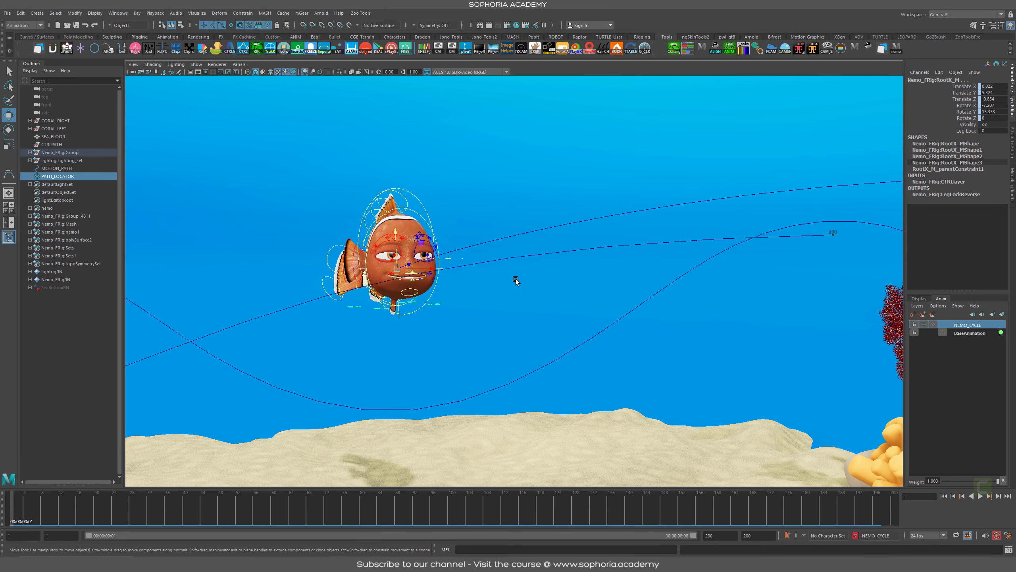
pyautogui.keyDown('alt'); pyautogui.moveTo(430, 292); pyautogui.dragTo(496, 308); pyautogui.keyUp('alt')
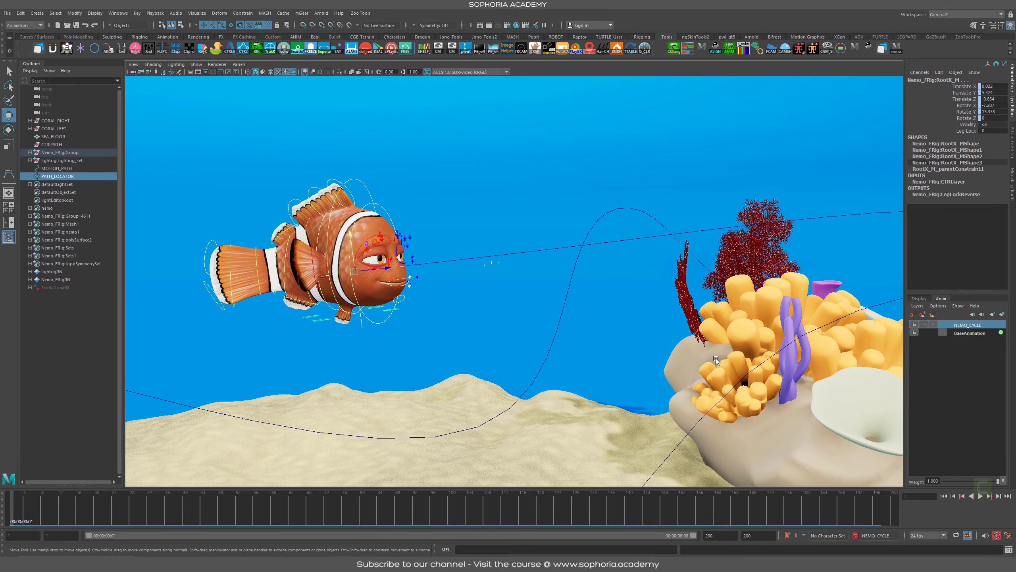
pyautogui.keyDown('alt'); pyautogui.moveTo(716, 359); pyautogui.dragTo(429, 227); pyautogui.keyUp('alt')
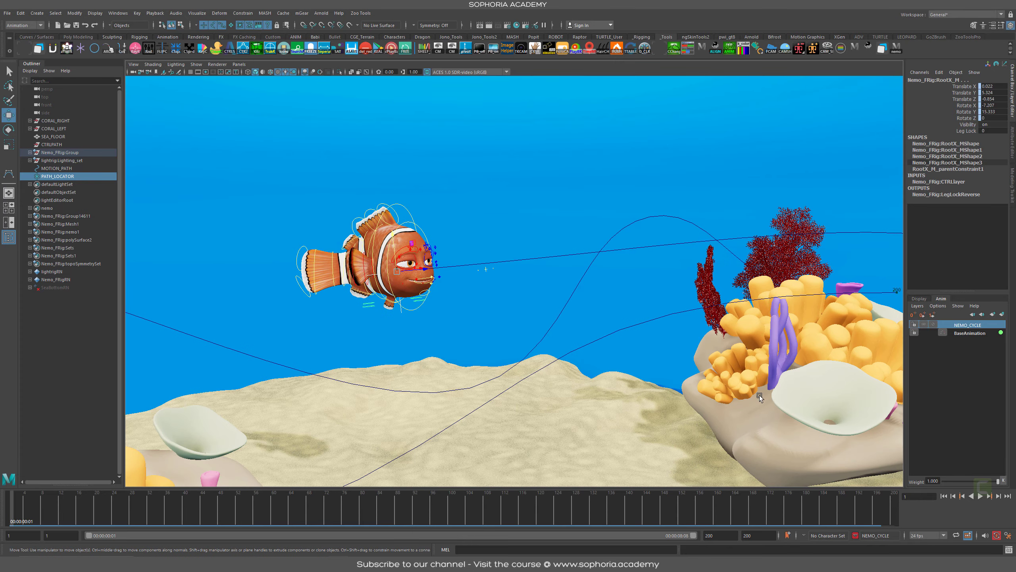
pyautogui.keyDown('alt'); pyautogui.moveTo(758, 396); pyautogui.dragTo(371, 300); pyautogui.keyUp('alt')
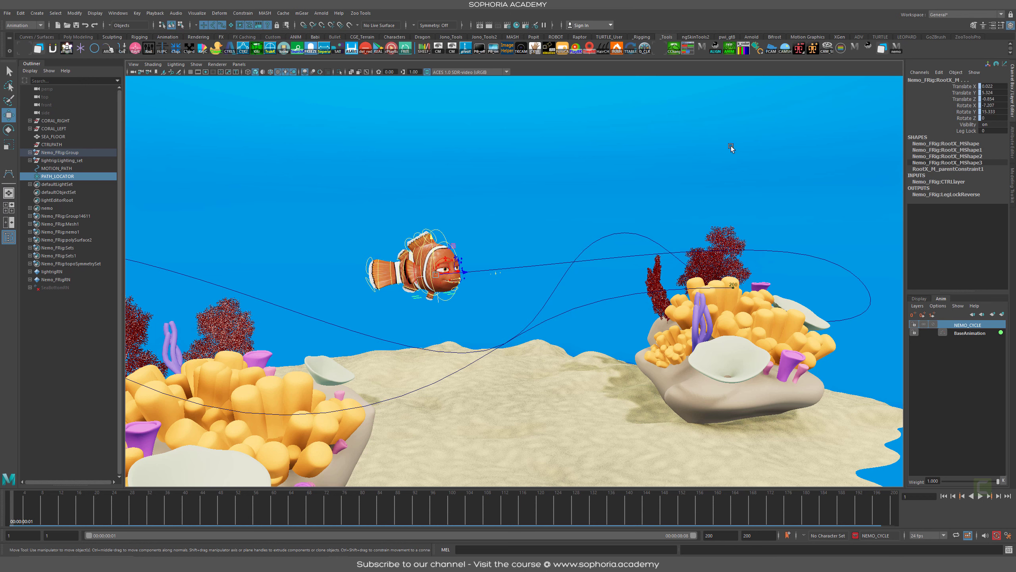
pyautogui.moveTo(300, 142)
pyautogui.mouseDown()
pyautogui.moveTo(343, 183)
pyautogui.moveTo(508, 114)
pyautogui.moveTo(658, 96)
pyautogui.moveTo(808, 146)
pyautogui.mouseUp()
pyautogui.scroll(6, 375, 195)
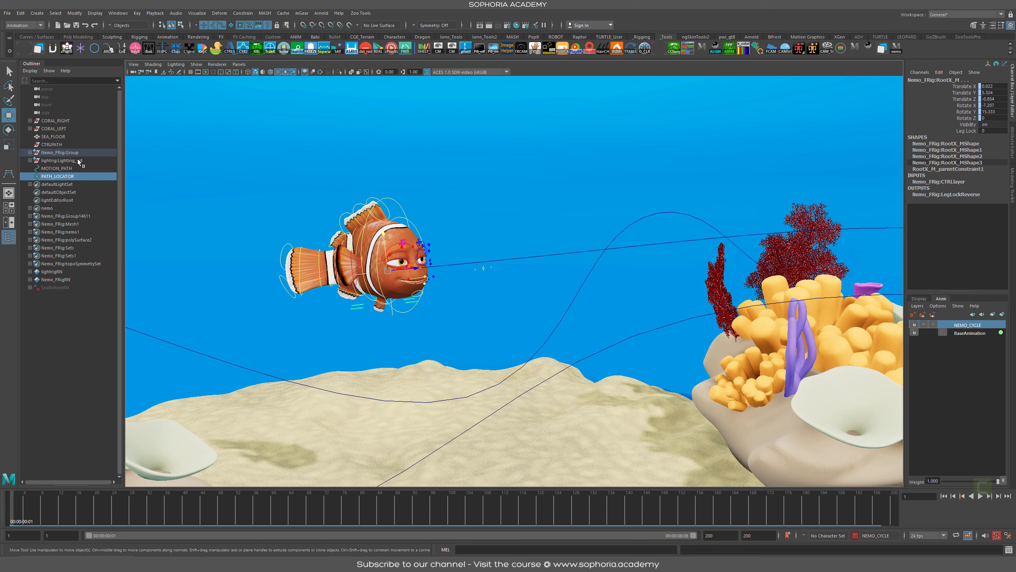
# Create a controller curve with an up node matched to the path locator and select the curve inside its group
pyautogui.click(396, 323)
pyautogui.click(392, 313)
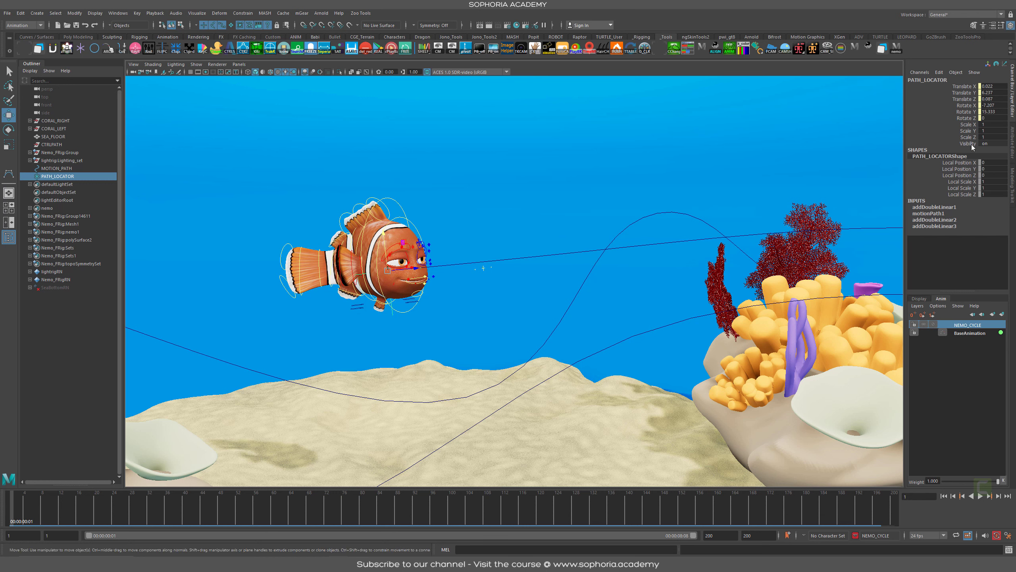
pyautogui.press('q')
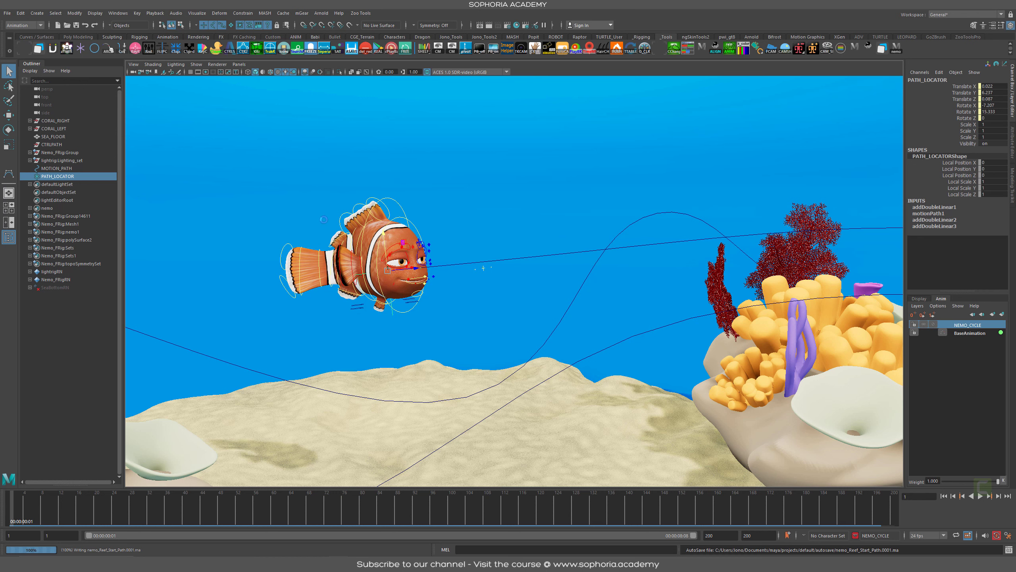
pyautogui.press('w')
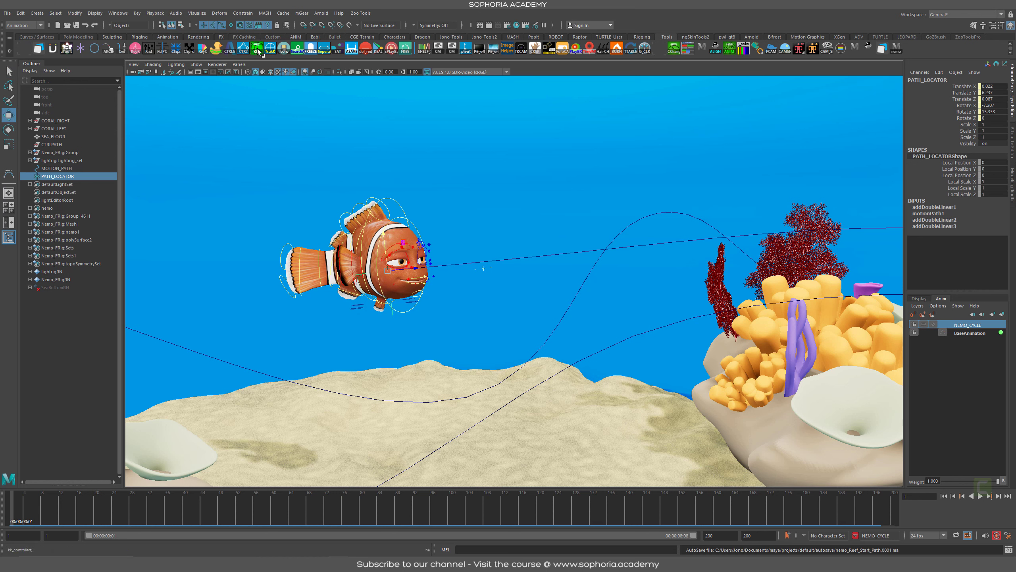
pyautogui.click(467, 267)
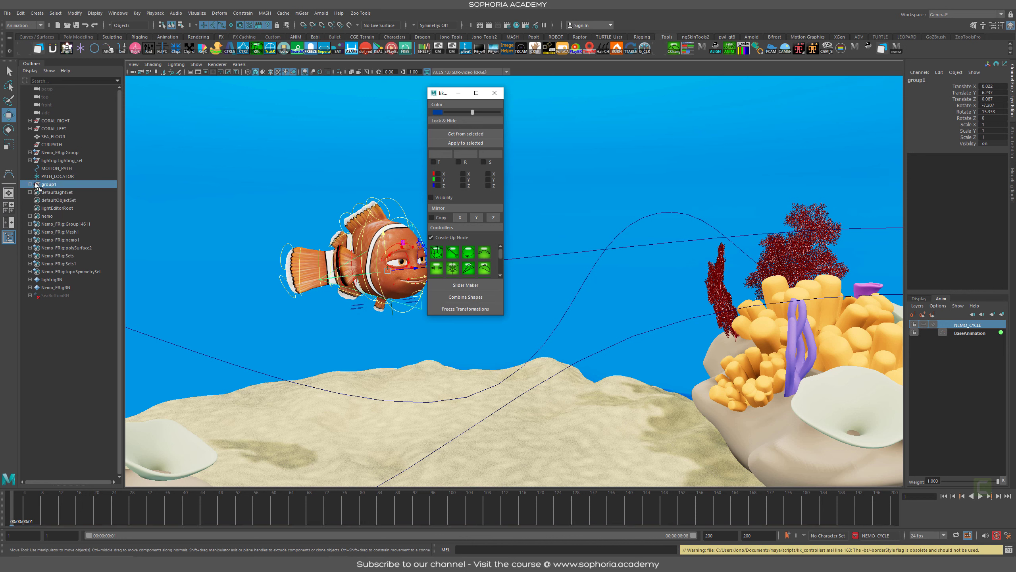
pyautogui.click(29, 184)
pyautogui.click(57, 192)
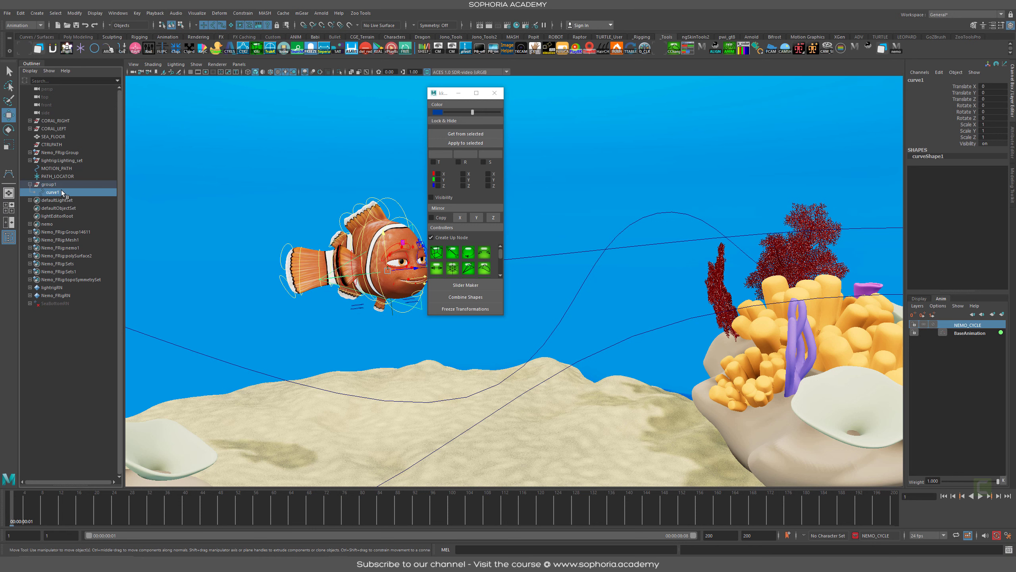
# Test-rotate the new controller curve around the fish and undo the rotation
pyautogui.press('e')
pyautogui.moveTo(375, 259); pyautogui.dragTo(381, 267)
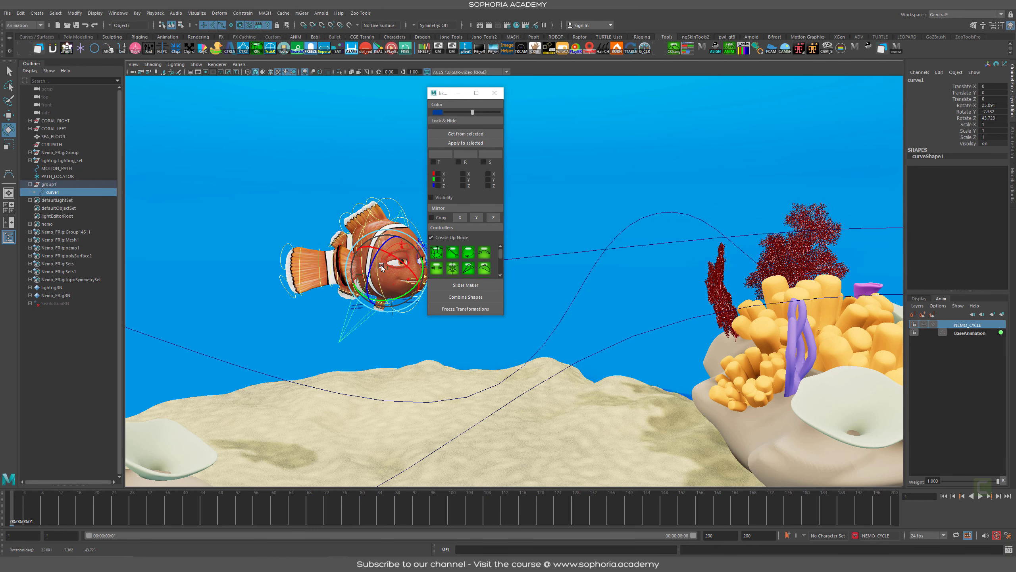
pyautogui.hotkey('ctrl', 'z')
pyautogui.hotkey('ctrl', 'z')
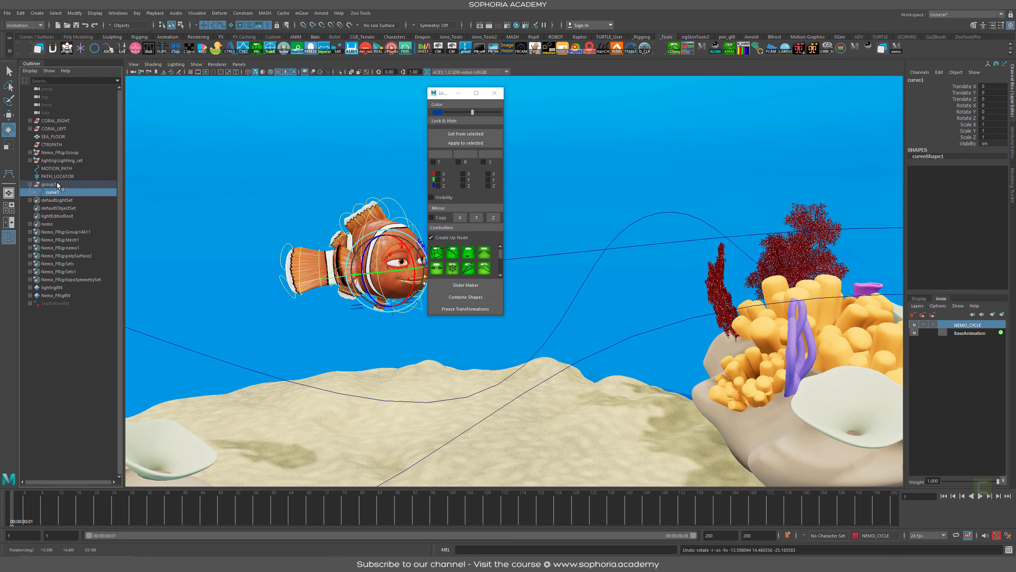
# Delete the new controller's group and close the controller creation window
pyautogui.click(57, 184)
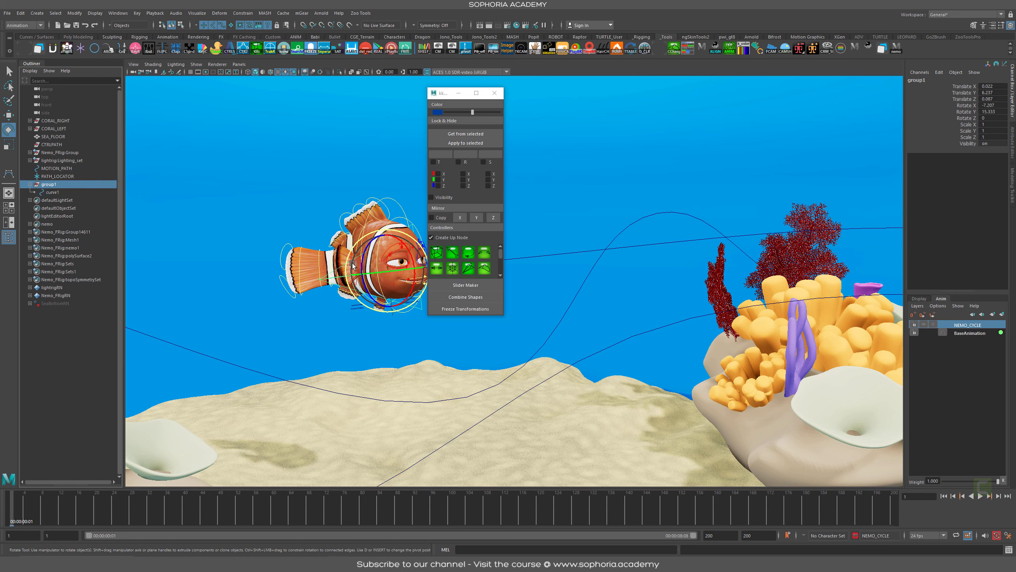
pyautogui.click(72, 191)
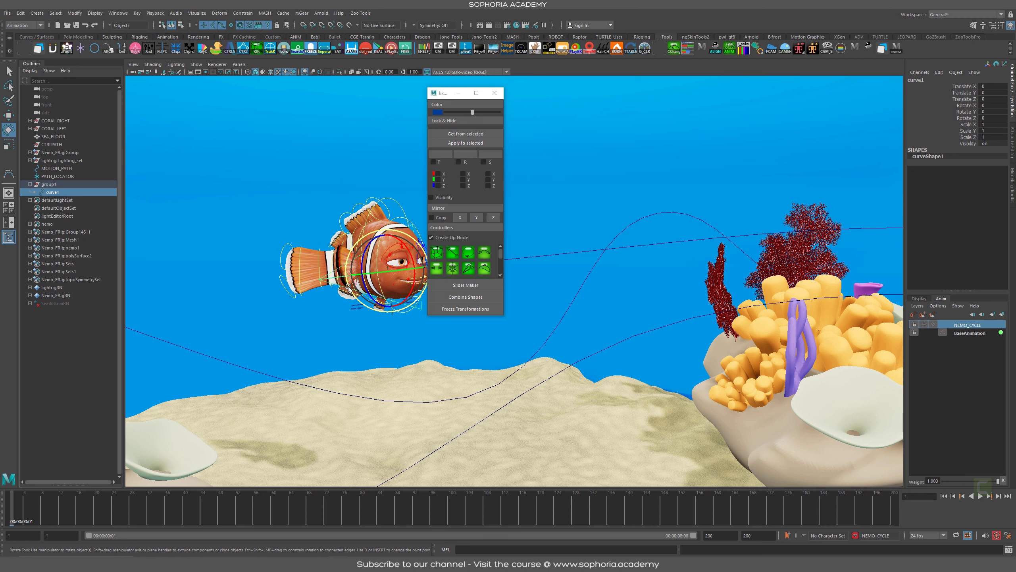
pyautogui.click(50, 184)
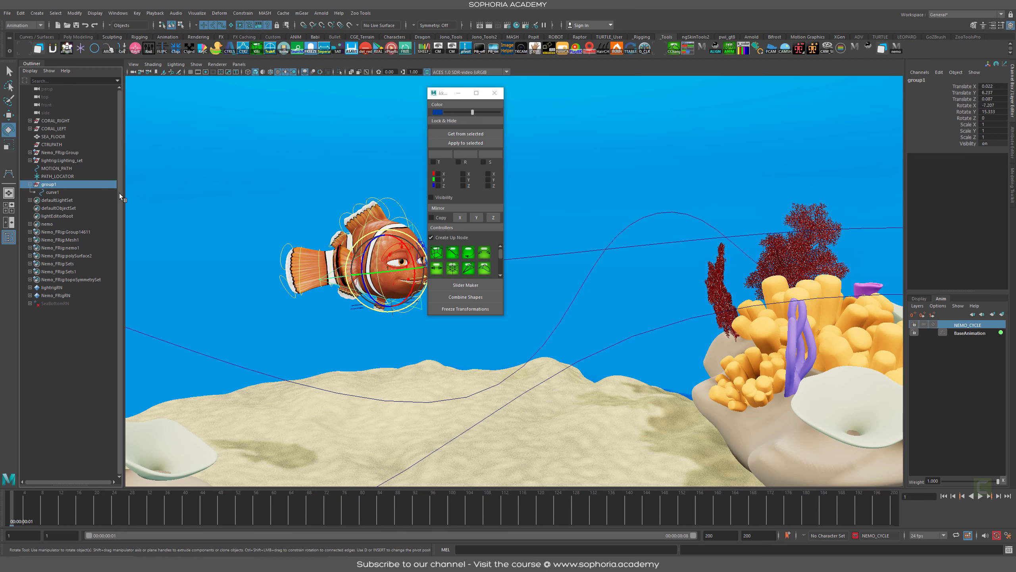
pyautogui.press('Delete')
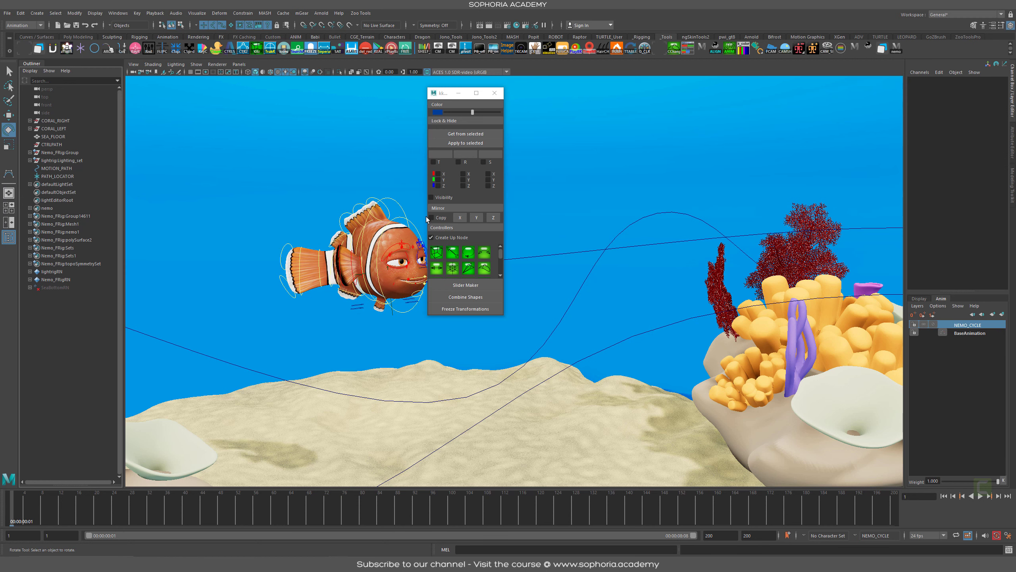
pyautogui.click(494, 93)
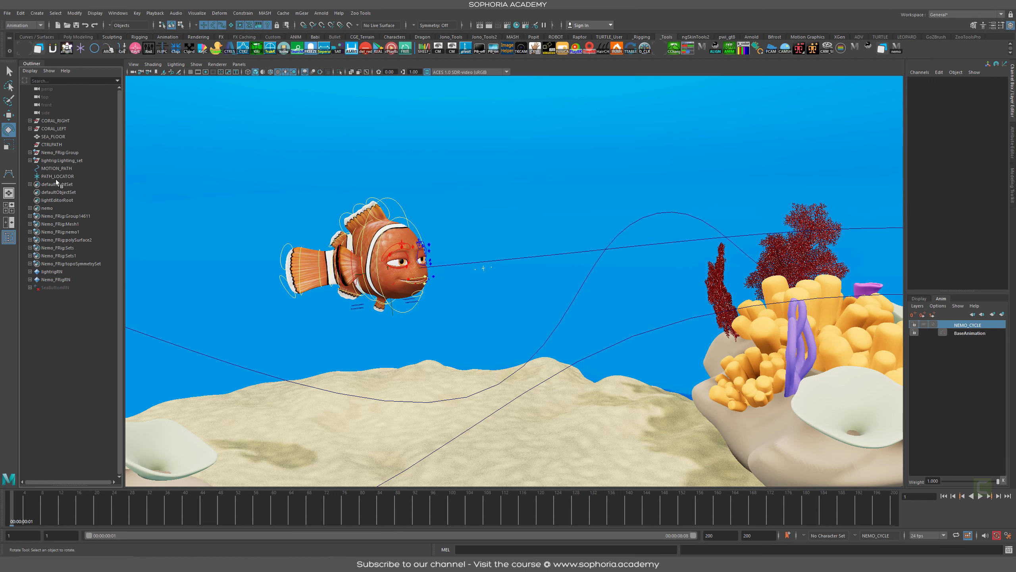
# Create an animation layer from the path locator and name it BANK
pyautogui.click(54, 176)
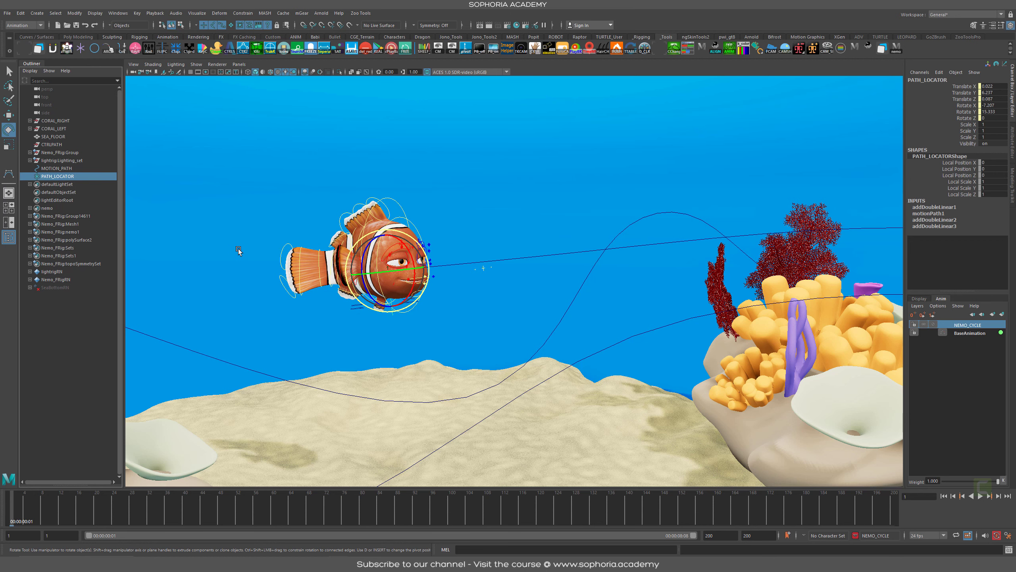
pyautogui.keyDown('alt'); pyautogui.moveTo(236, 250); pyautogui.dragTo(416, 248, button='right'); pyautogui.keyUp('alt')
pyautogui.press('w')
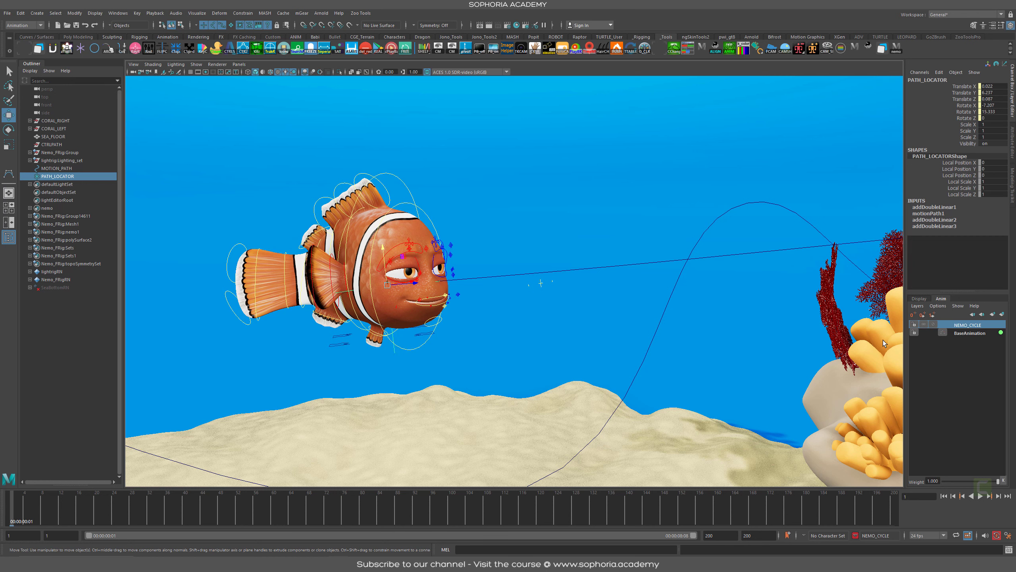
pyautogui.click(1002, 314)
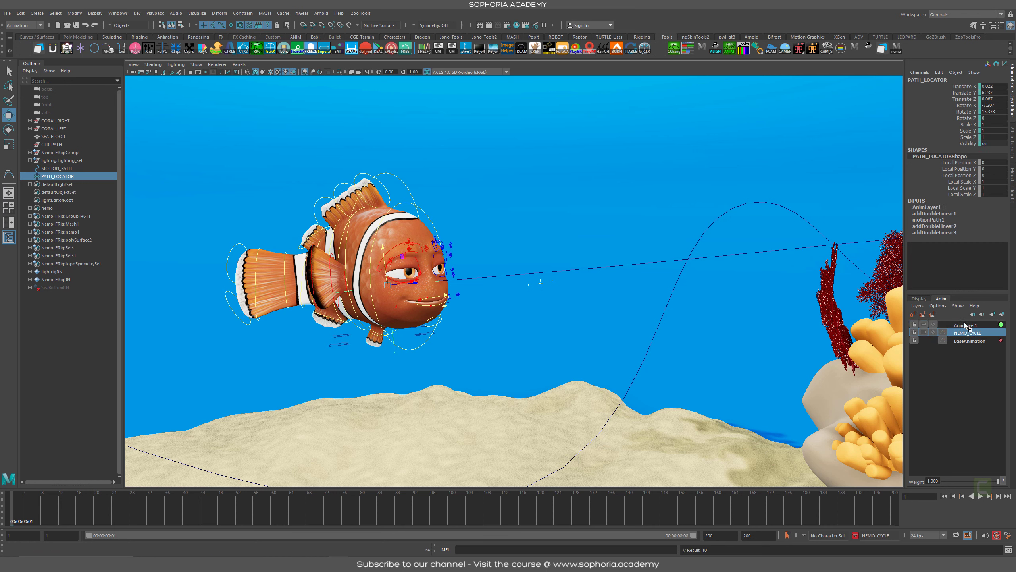
pyautogui.click(965, 325)
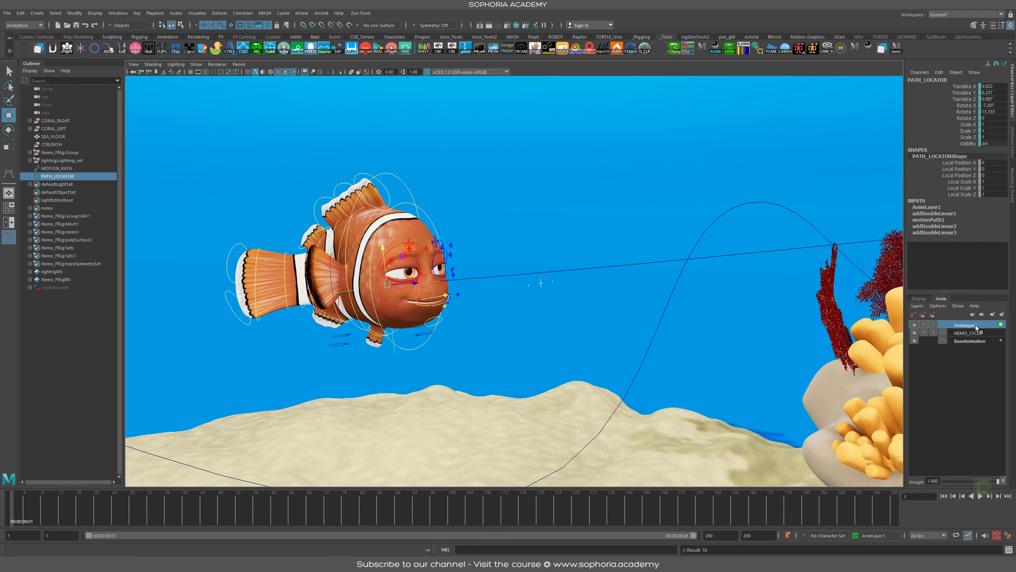
pyautogui.doubleClick(982, 325)
pyautogui.write('BANK')
pyautogui.press('Return')
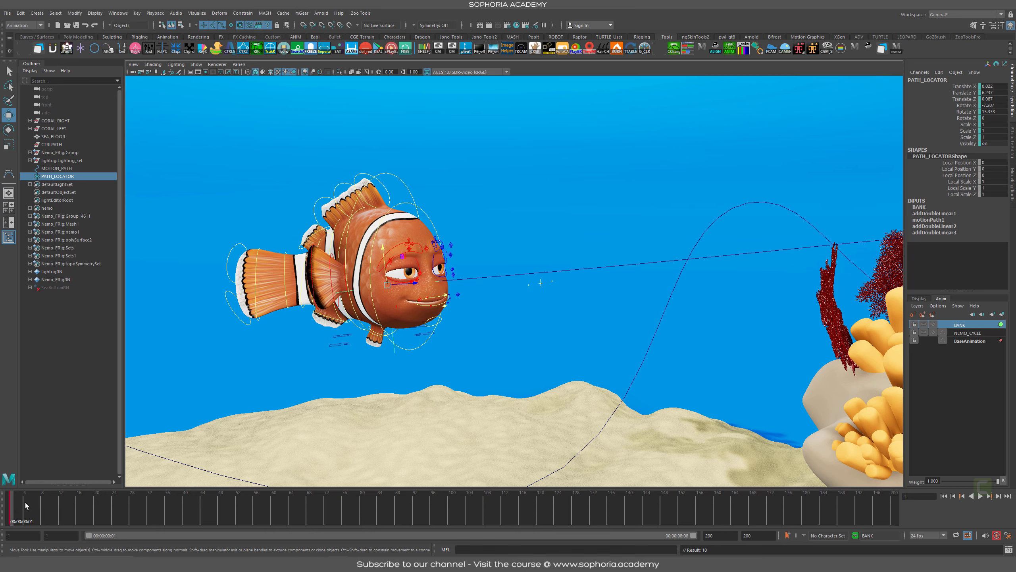
# Key the path locator at frames 1 and 200 on the BANK layer and start playback
pyautogui.moveTo(25, 506); pyautogui.dragTo(117, 506)
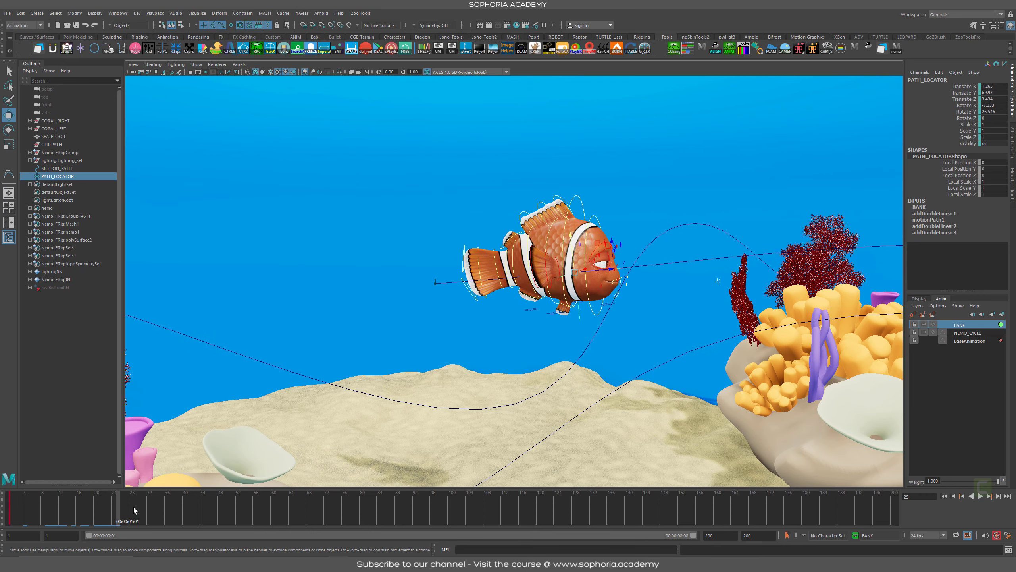
pyautogui.moveTo(889, 506); pyautogui.dragTo(903, 506)
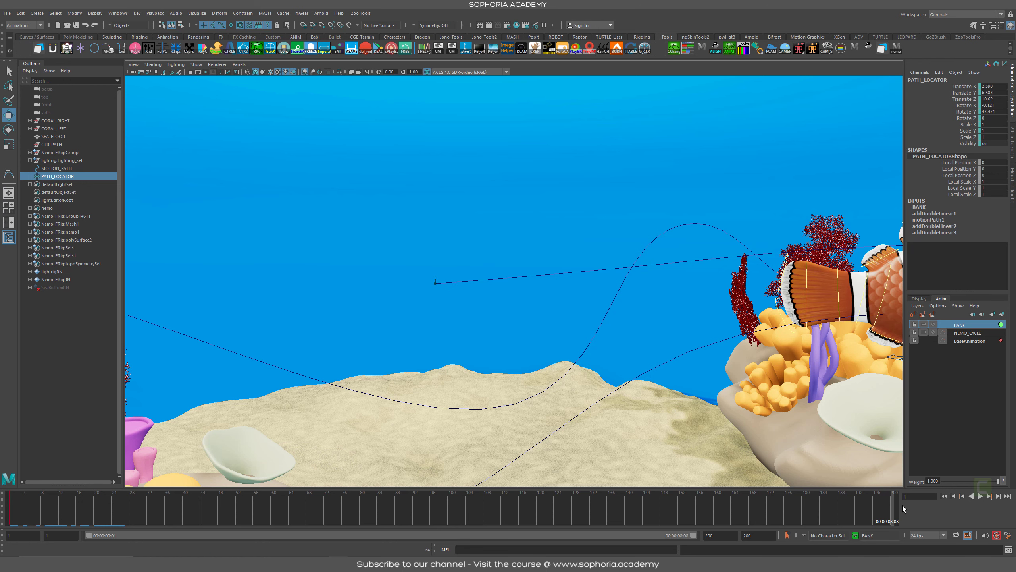
pyautogui.hotkey('alt', 'v')
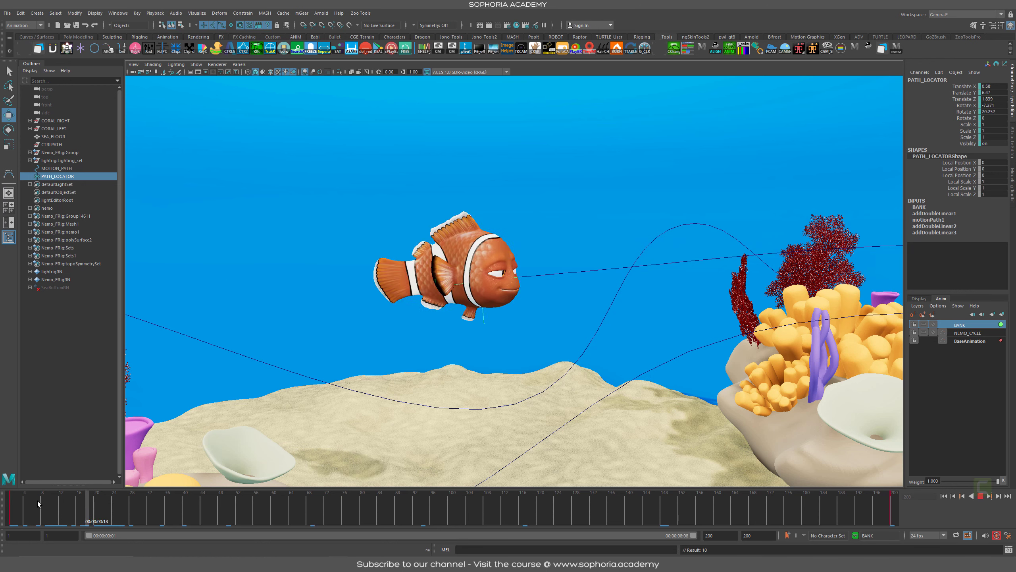
# Rotate the path locator at frame 18 to about -19, 9, -45 degrees and key its rotation on the BANK layer
pyautogui.moveTo(38, 503); pyautogui.dragTo(87, 505)
pyautogui.press('e')
pyautogui.moveTo(486, 262); pyautogui.dragTo(490, 245)
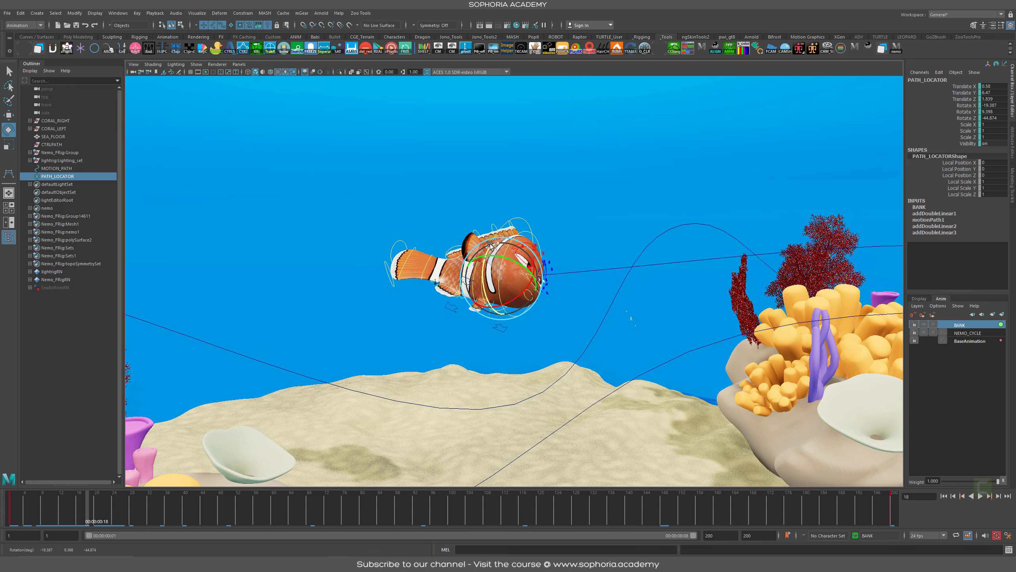
pyautogui.hotkey('shift', 'e')
pyautogui.moveTo(89, 512)
pyautogui.mouseDown()
pyautogui.moveTo(32, 509)
pyautogui.moveTo(88, 508)
pyautogui.mouseUp()
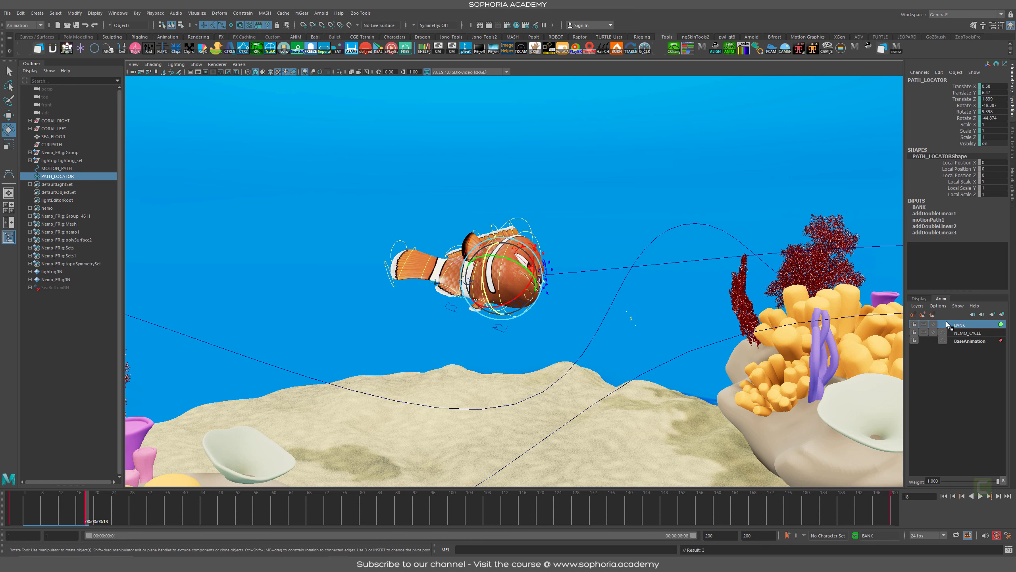
# Mute and unmute the BANK layer to compare the tilt, try its weight and undo the test rotation
pyautogui.click(933, 324)
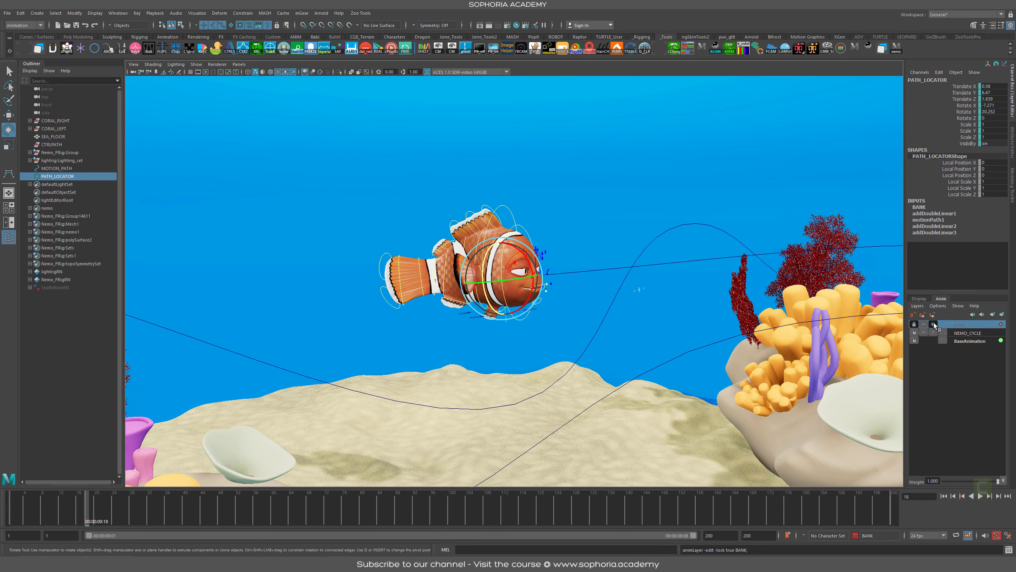
pyautogui.click(933, 324)
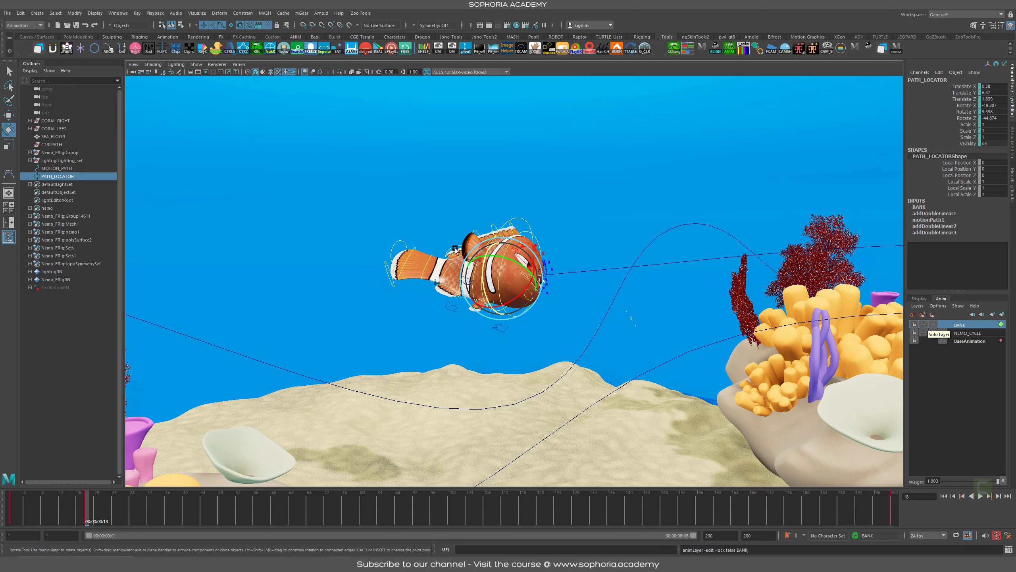
pyautogui.moveTo(997, 481)
pyautogui.mouseDown()
pyautogui.moveTo(975, 480)
pyautogui.moveTo(999, 481)
pyautogui.mouseUp()
pyautogui.hotkey('ctrl', 'z')
# Return to frame 1, frame both coral rocks and examine the fish's starting pose and motion path with the curves shown
pyautogui.keyDown('alt'); pyautogui.moveTo(543, 269); pyautogui.dragTo(652, 313); pyautogui.keyUp('alt')
pyautogui.moveTo(40, 497); pyautogui.dragTo(9, 496)
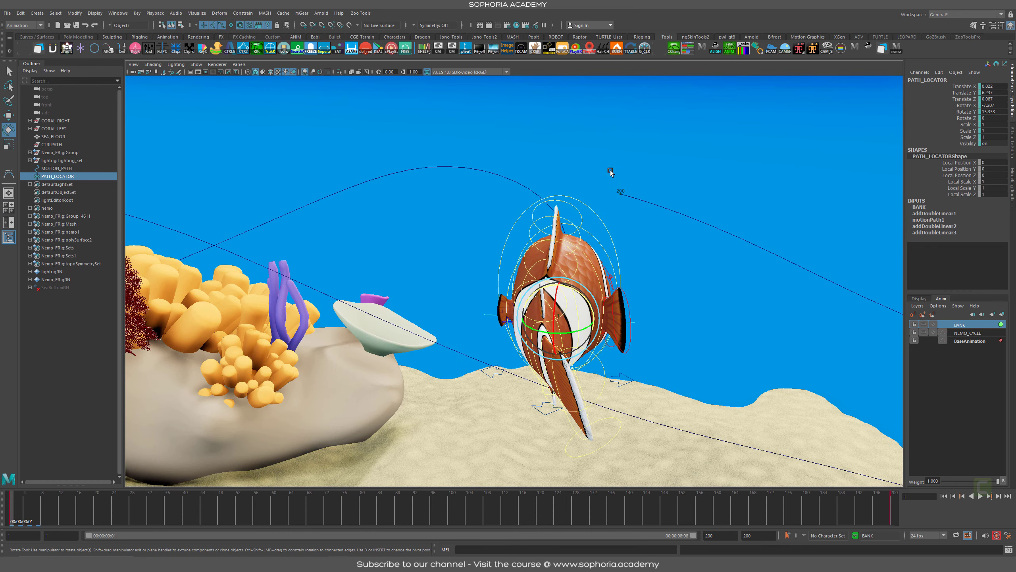
pyautogui.keyDown('alt'); pyautogui.moveTo(716, 326); pyautogui.dragTo(428, 236); pyautogui.keyUp('alt')
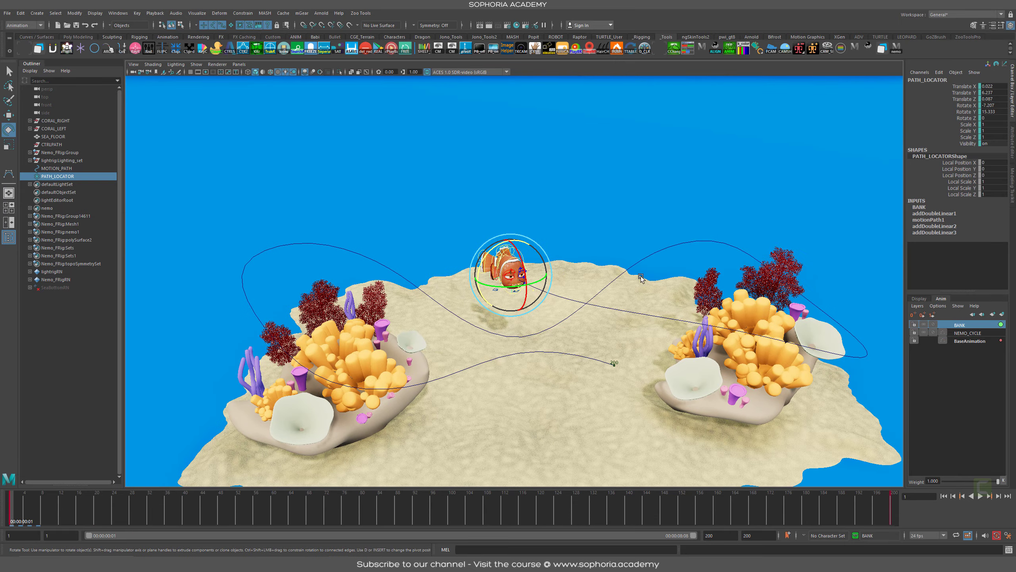
pyautogui.keyDown('alt'); pyautogui.moveTo(650, 336); pyautogui.dragTo(702, 362); pyautogui.keyUp('alt')
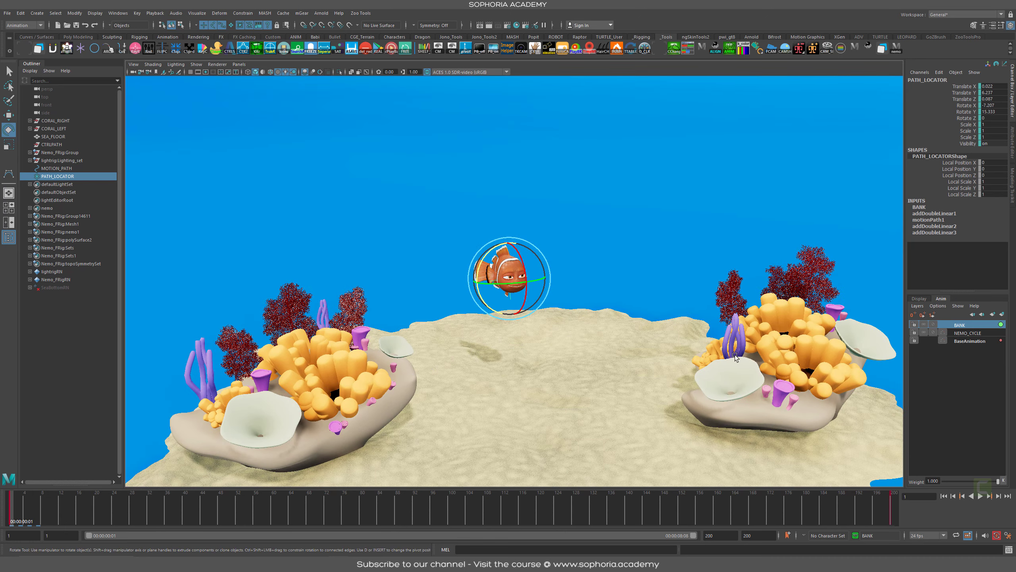
pyautogui.keyDown('alt'); pyautogui.moveTo(732, 325); pyautogui.dragTo(701, 321, button='right'); pyautogui.keyUp('alt')
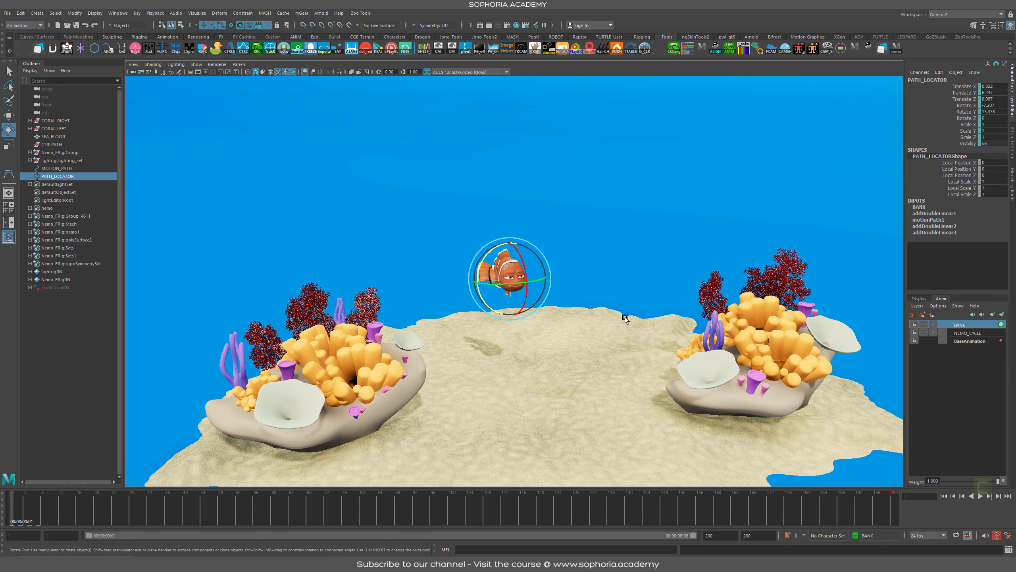
pyautogui.press('w')
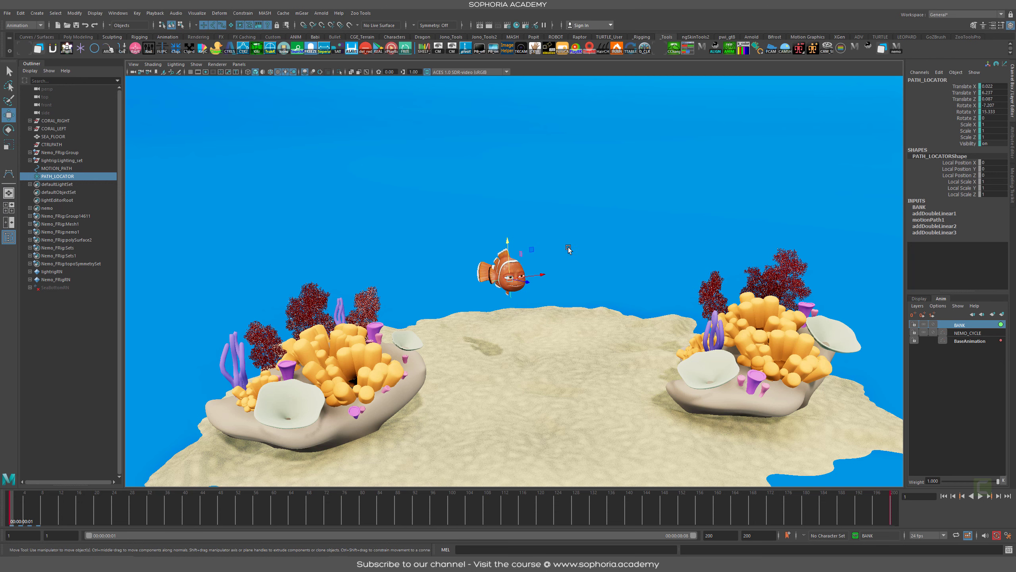
pyautogui.keyDown('alt'); pyautogui.moveTo(578, 276); pyautogui.dragTo(597, 332); pyautogui.keyUp('alt')
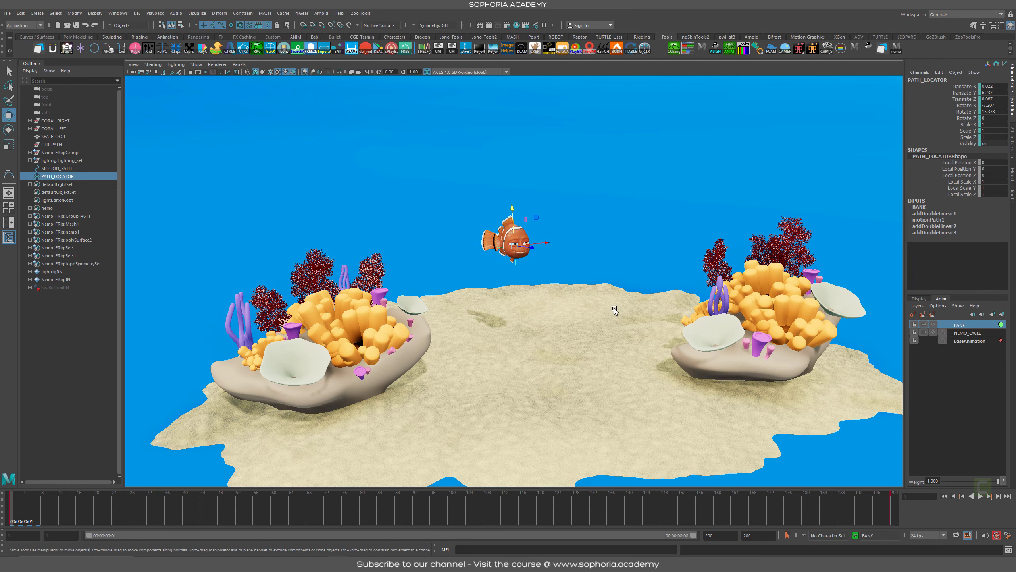
pyautogui.keyDown('alt'); pyautogui.moveTo(614, 308); pyautogui.dragTo(596, 276, button='middle'); pyautogui.keyUp('alt')
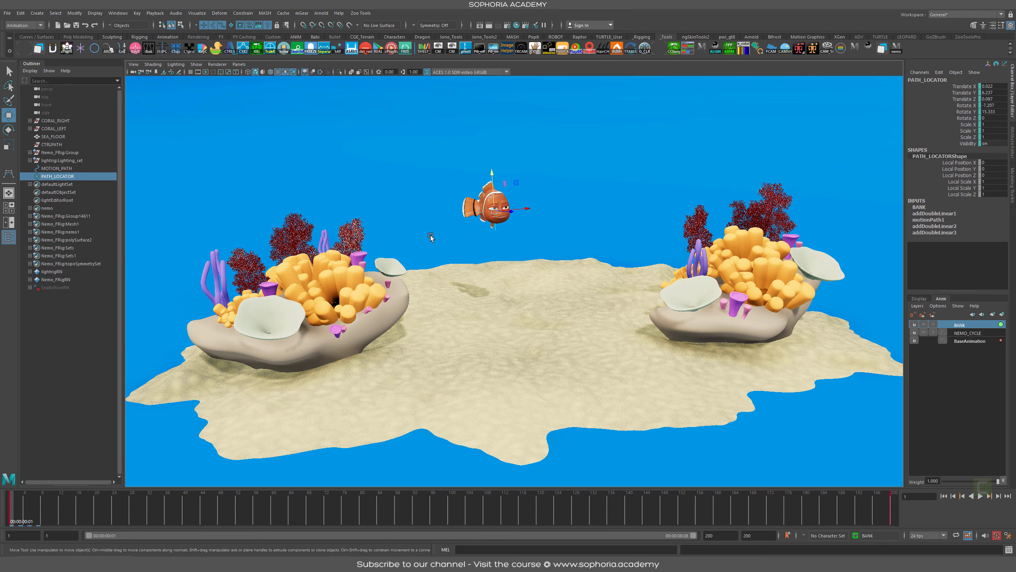
pyautogui.hotkey('alt', '1')
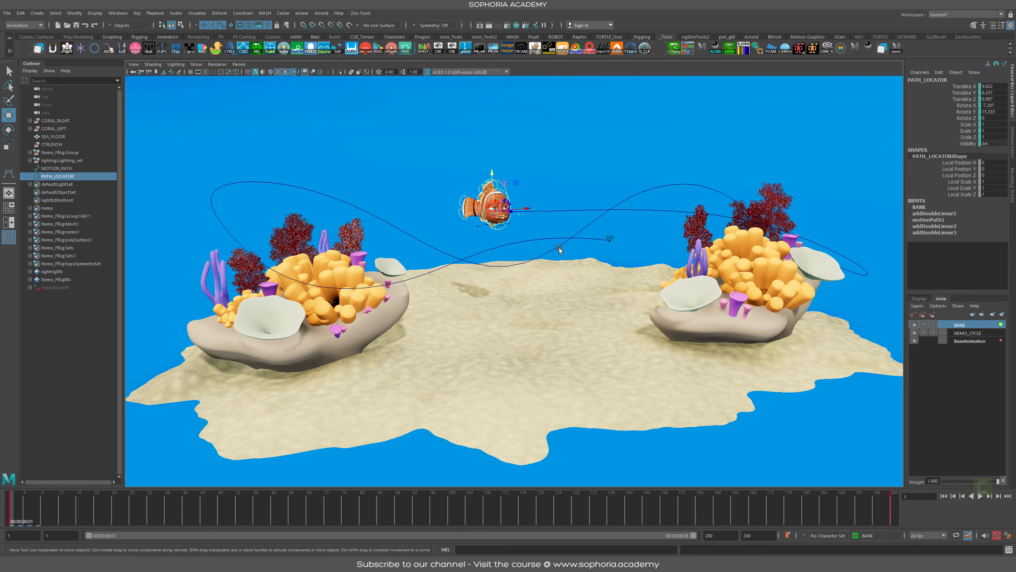
# Play the swim, inspect the turn above the coral at frame 130 and return to frame 1
pyautogui.hotkey('alt', 'v')
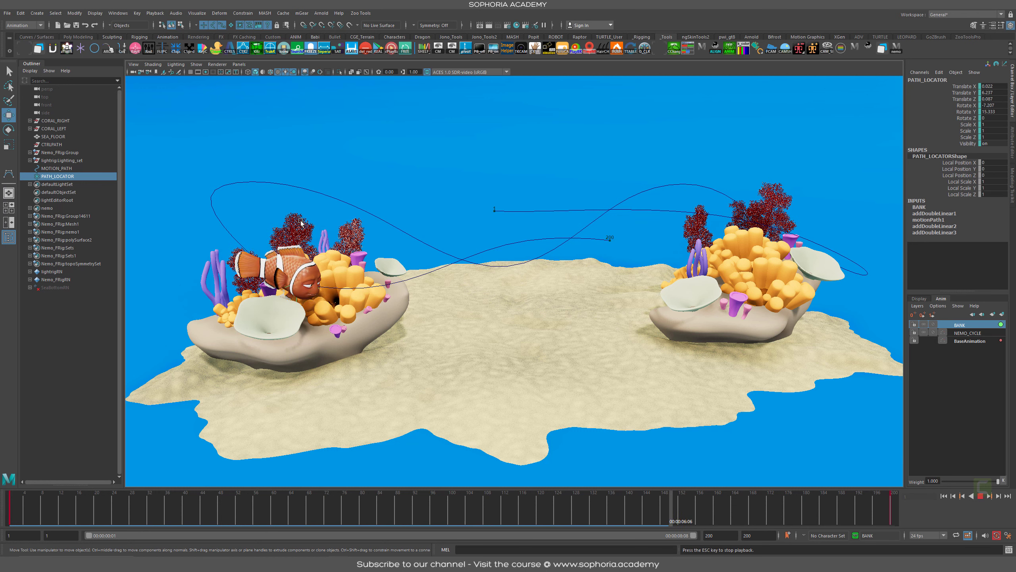
pyautogui.moveTo(590, 506)
pyautogui.mouseDown()
pyautogui.moveTo(608, 507)
pyautogui.moveTo(556, 507)
pyautogui.moveTo(606, 508)
pyautogui.moveTo(583, 508)
pyautogui.mouseUp()
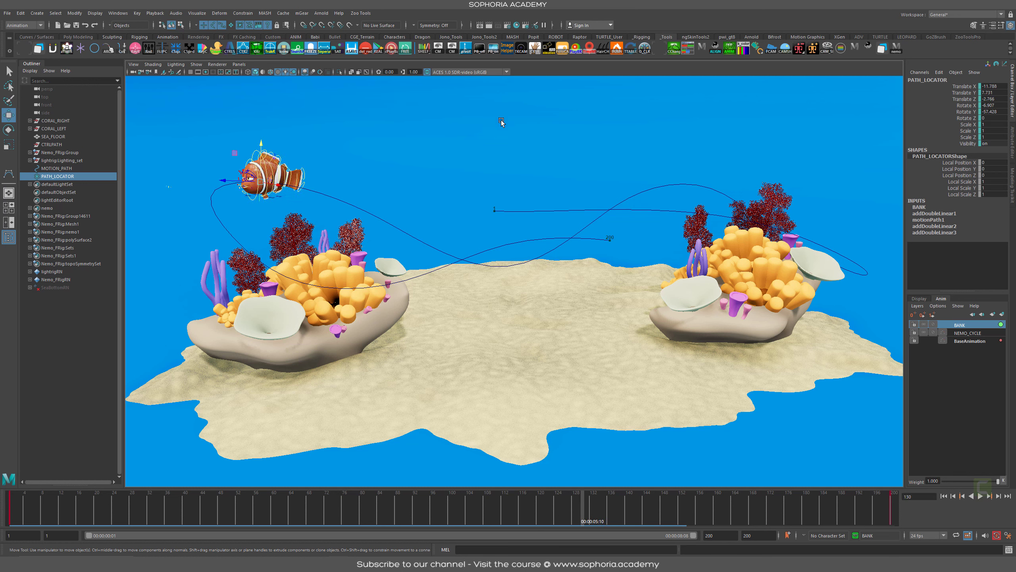
pyautogui.moveTo(510, 524); pyautogui.dragTo(10, 513)
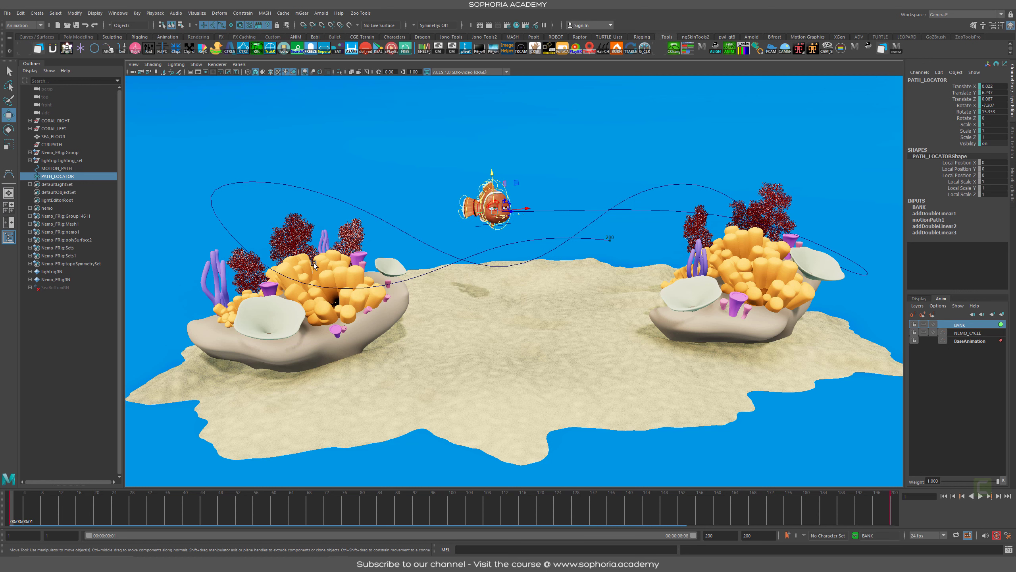
# Add a scene time warp to the animation, keeping the Scene Time Warp commands in a floating window beside the viewport
pyautogui.click(135, 13)
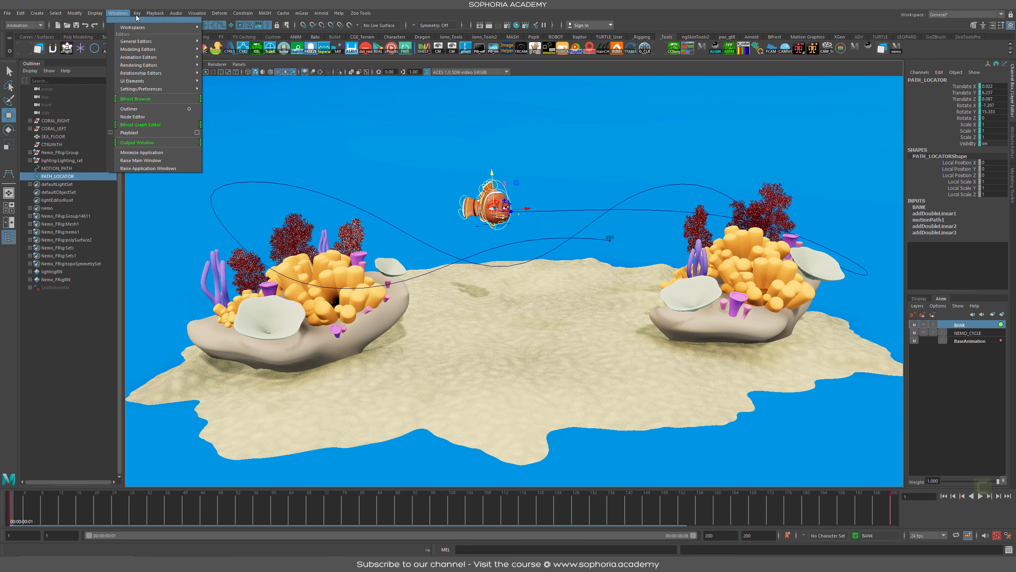
pyautogui.moveTo(200, 317)
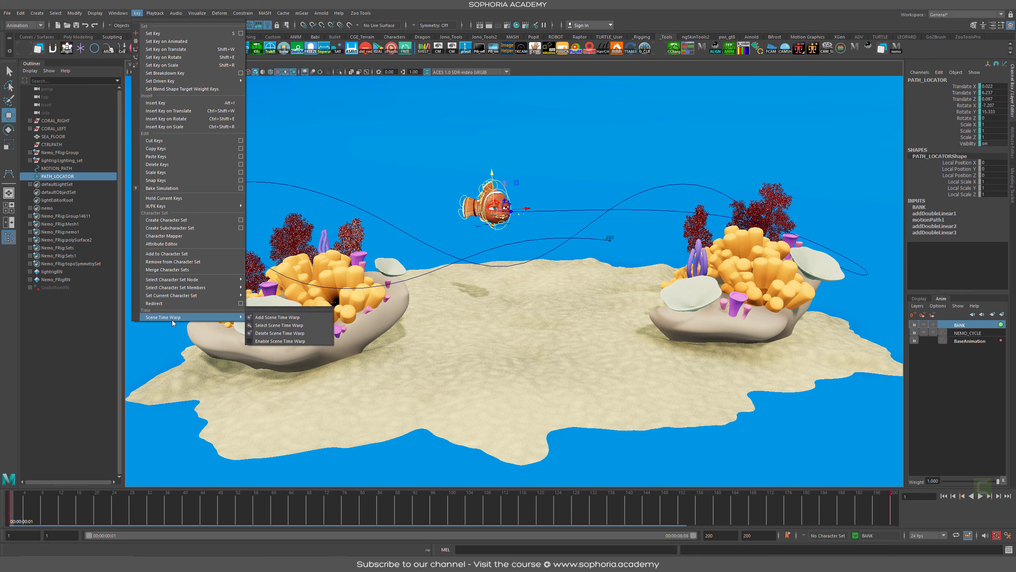
pyautogui.click(283, 311)
pyautogui.moveTo(283, 307); pyautogui.dragTo(178, 96)
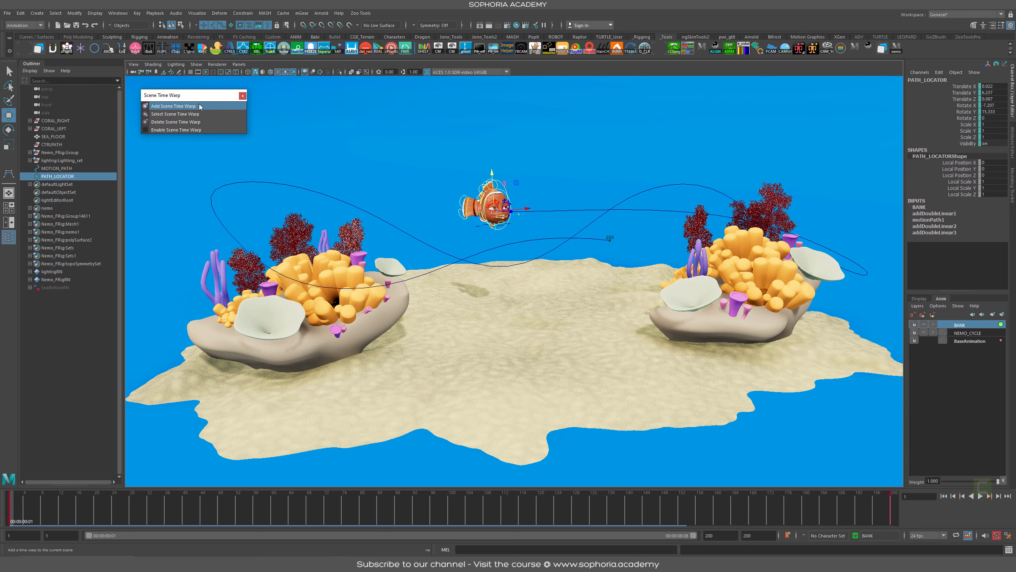
pyautogui.click(184, 106)
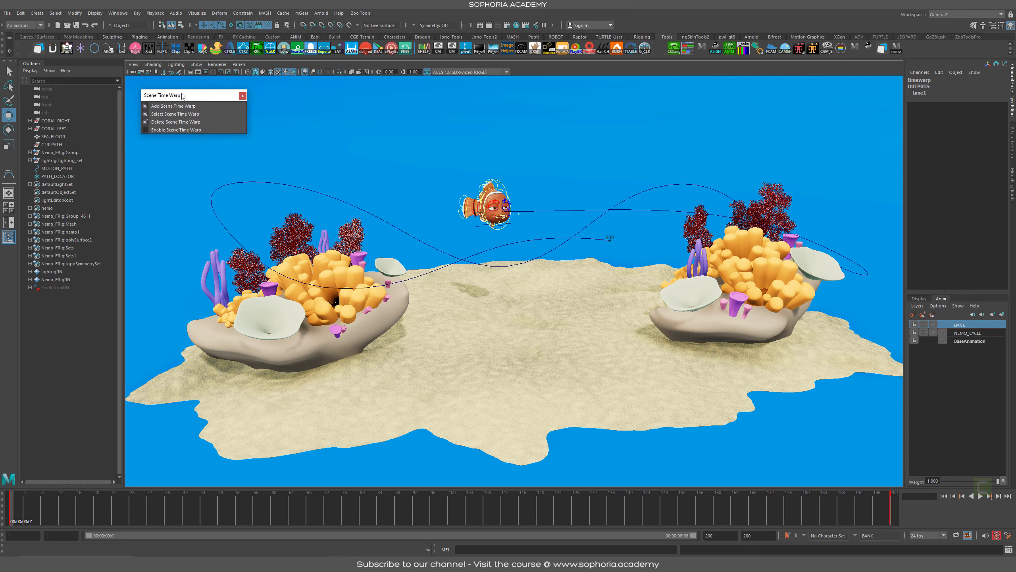
pyautogui.moveTo(194, 98); pyautogui.dragTo(184, 97)
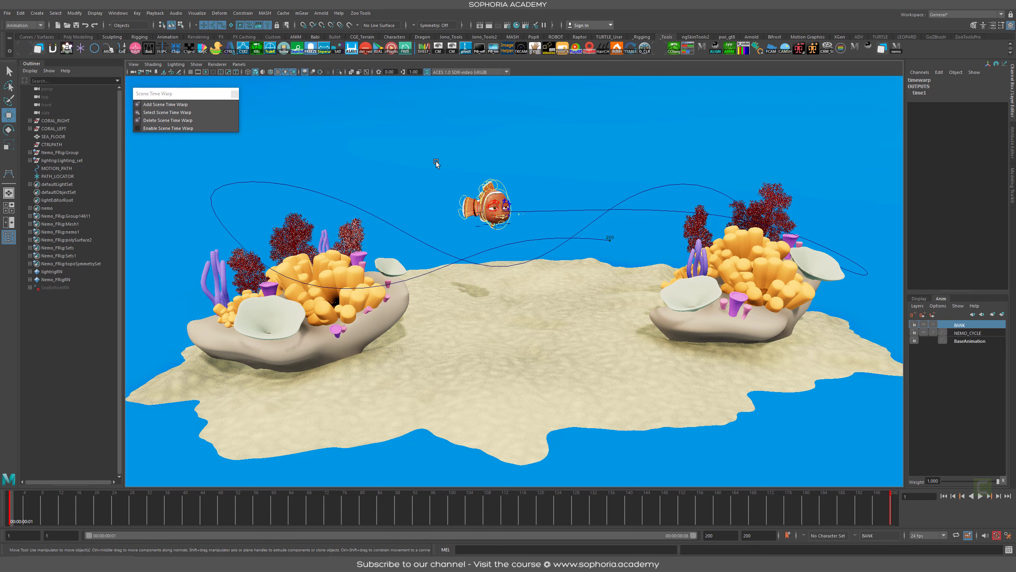
# Open the timewarp curve in the Graph Editor and place the editor above the fish and corals
pyautogui.hotkey('shift', 'g')
pyautogui.keyDown('alt'); pyautogui.moveTo(727, 155); pyautogui.dragTo(649, 153, button='right'); pyautogui.keyUp('alt')
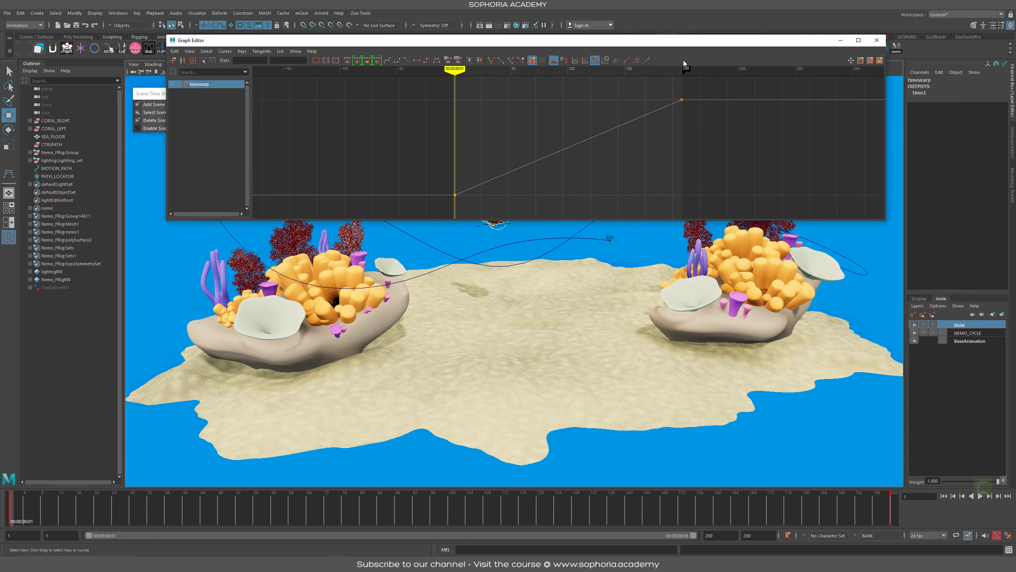
pyautogui.moveTo(693, 41); pyautogui.dragTo(666, 11)
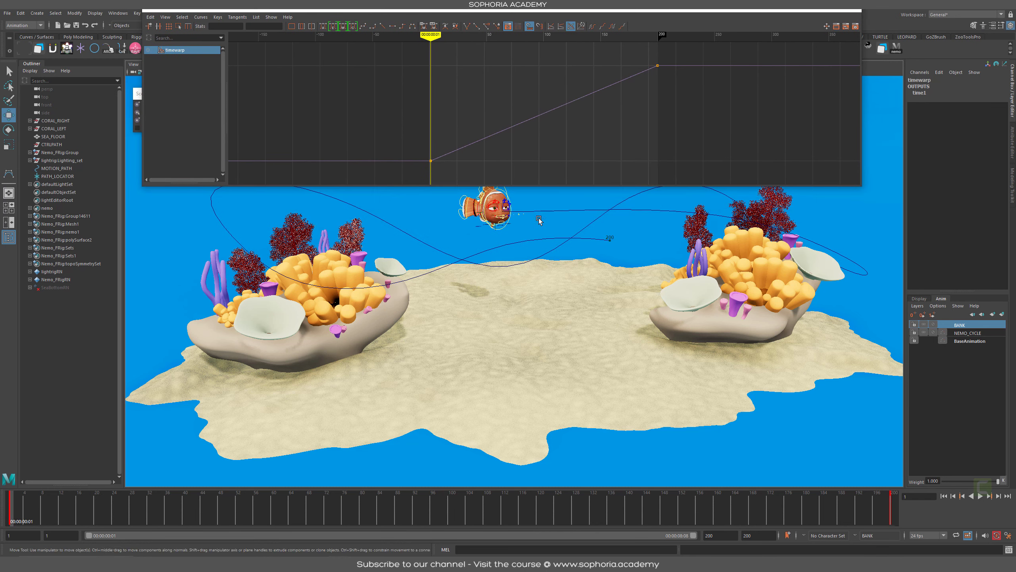
# Scrub to frame 45 and examine the fish closely as it approaches the coral on CORAL_RIGHT's side of the path
pyautogui.keyDown('alt'); pyautogui.moveTo(540, 218); pyautogui.dragTo(538, 322, button='middle'); pyautogui.keyUp('alt')
pyautogui.keyDown('alt'); pyautogui.moveTo(538, 322); pyautogui.dragTo(684, 344, button='right'); pyautogui.keyUp('alt')
pyautogui.keyDown('alt'); pyautogui.moveTo(684, 344); pyautogui.dragTo(708, 332); pyautogui.keyUp('alt')
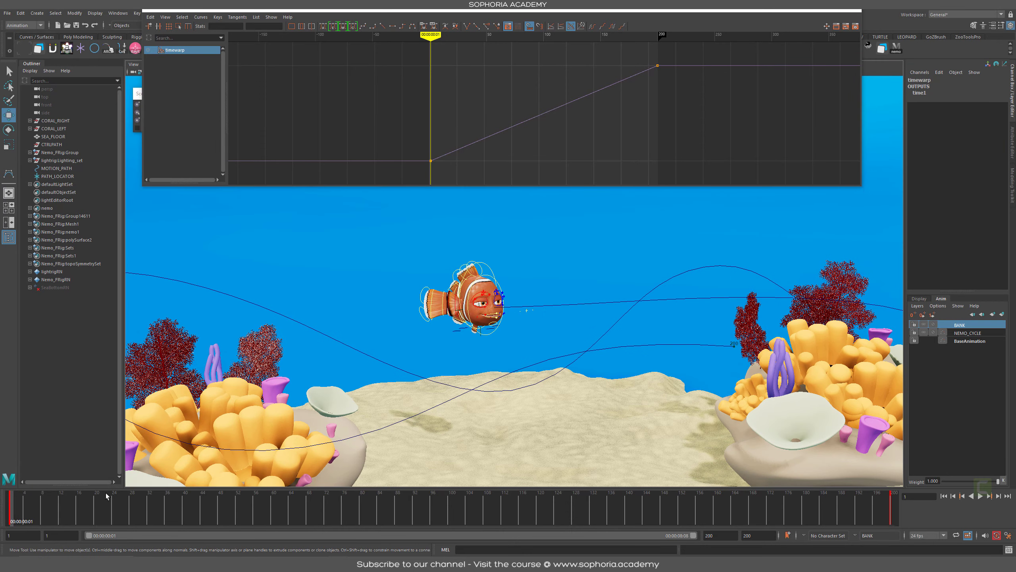
pyautogui.moveTo(24, 507); pyautogui.dragTo(206, 513)
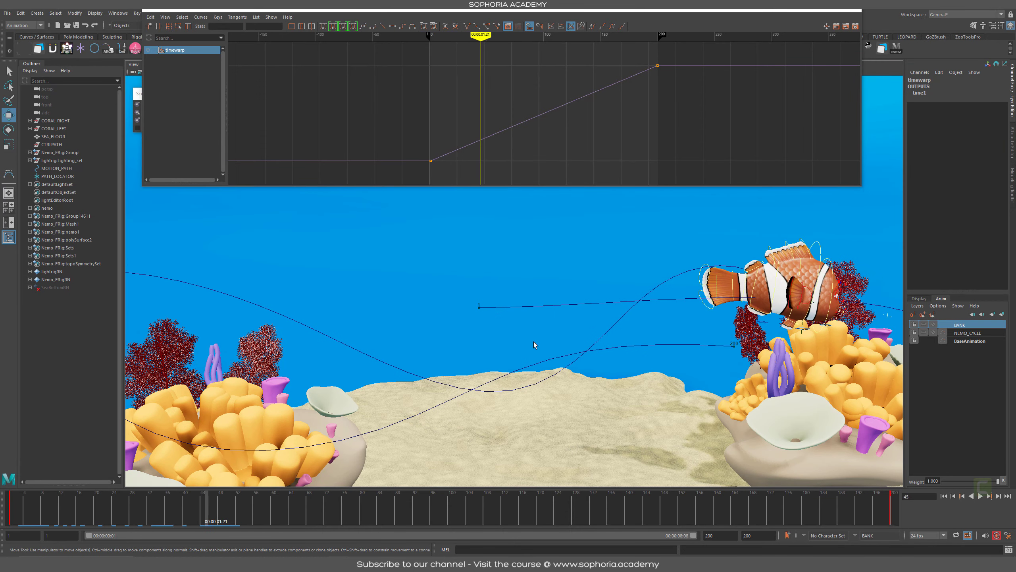
pyautogui.keyDown('alt'); pyautogui.moveTo(533, 345); pyautogui.dragTo(555, 276); pyautogui.keyUp('alt')
pyautogui.click(556, 276)
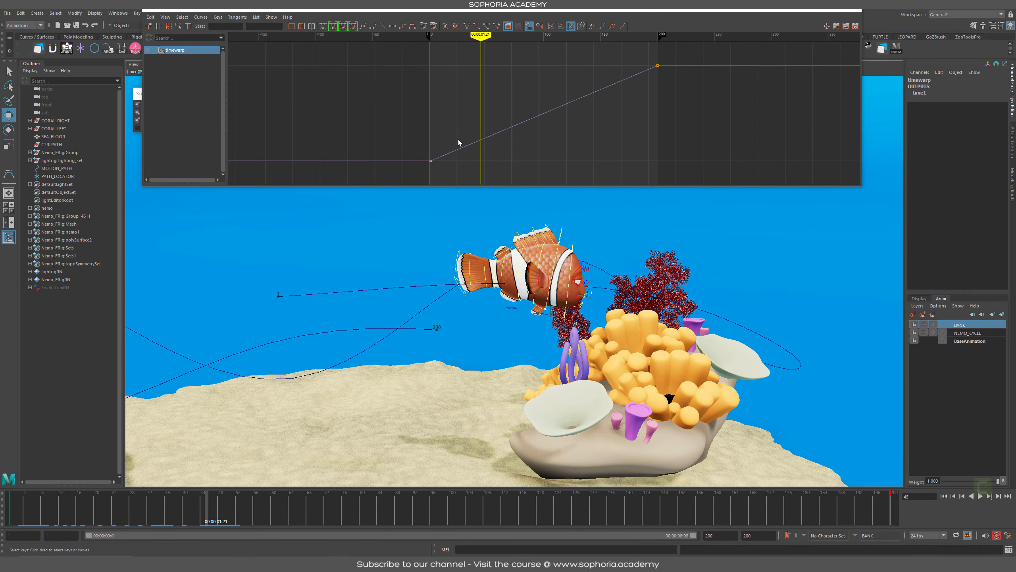
# Insert six keys on the timewarp curve between about frames 41 and 92, covering the first turn
pyautogui.scroll(3, 459, 142)
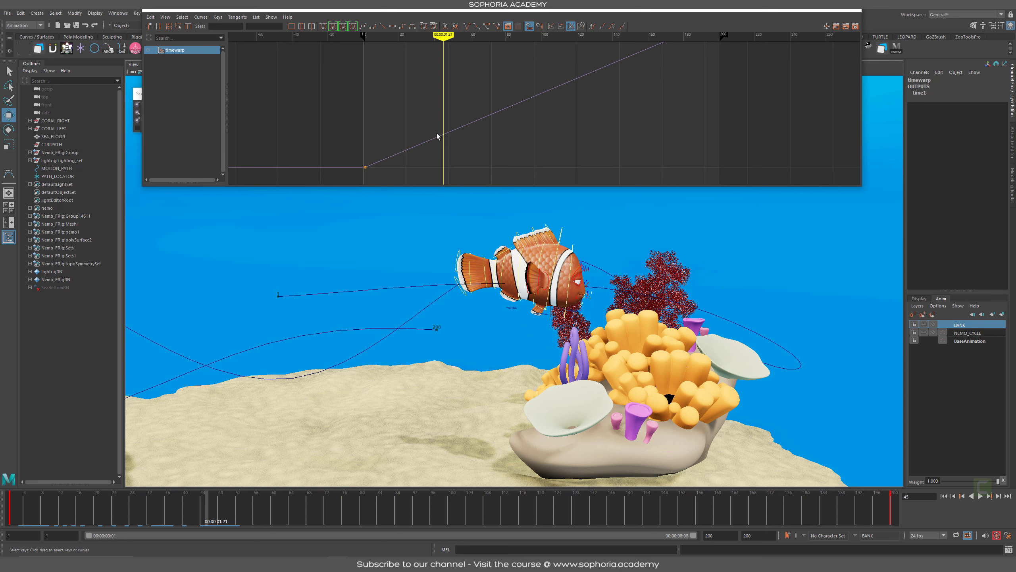
pyautogui.click(437, 134)
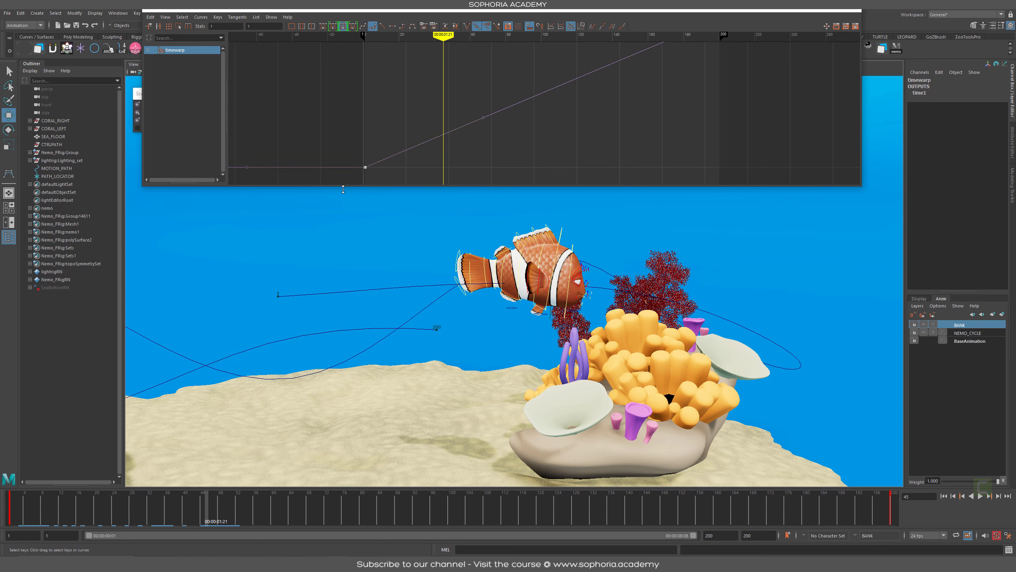
pyautogui.press('i')
pyautogui.middleClick(436, 137)
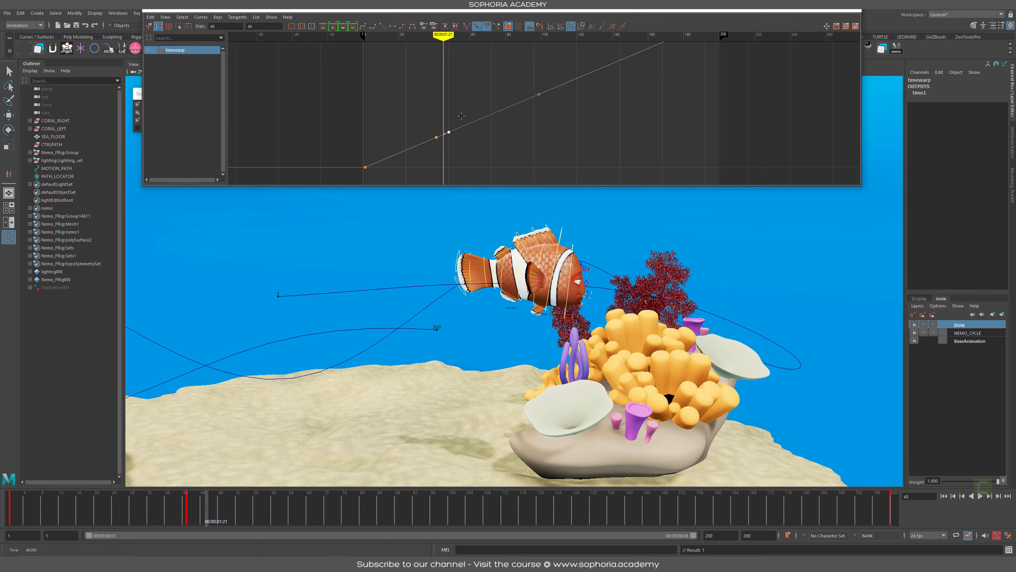
pyautogui.middleClick(478, 106)
pyautogui.middleClick(527, 100)
pyautogui.press('w')
pyautogui.scroll(4, 507, 124)
pyautogui.scroll(-1, 506, 123)
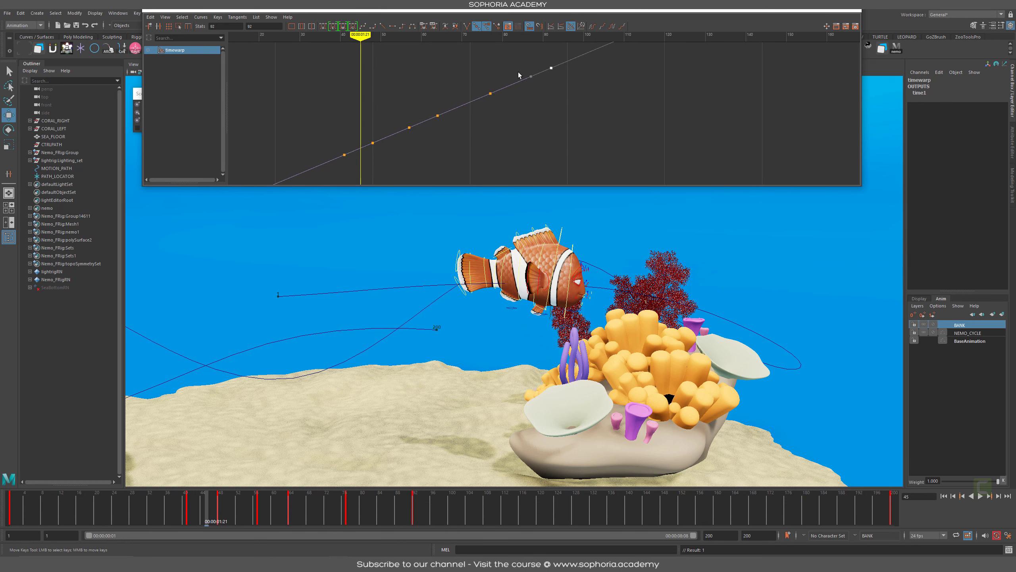
# Play the swim over the coral and delete the timewarp key near frame 48
pyautogui.hotkey('alt', 'v')
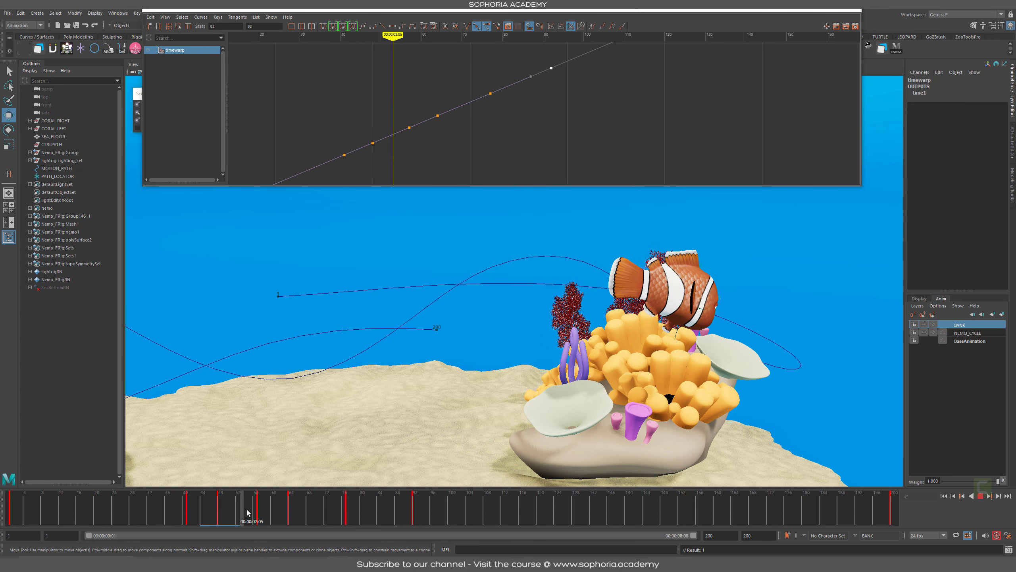
pyautogui.hotkey('alt', 'v')
pyautogui.moveTo(352, 101); pyautogui.dragTo(384, 153)
pyautogui.press('Delete')
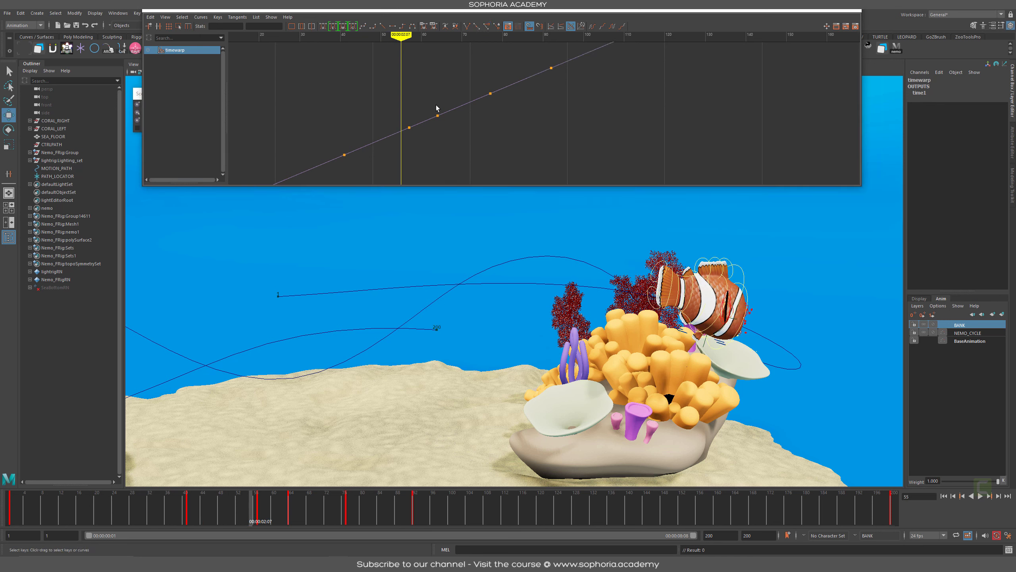
# Raise the timewarp keys at about frames 57 and 64 together, checking the fish at frame 45 and the whole curve
pyautogui.moveTo(420, 120); pyautogui.dragTo(478, 154)
pyautogui.moveTo(440, 151); pyautogui.dragTo(440, 138, button='middle')
pyautogui.moveTo(252, 516)
pyautogui.mouseDown()
pyautogui.moveTo(193, 518)
pyautogui.moveTo(248, 526)
pyautogui.moveTo(193, 520)
pyautogui.moveTo(206, 520)
pyautogui.mouseUp()
pyautogui.keyDown('alt'); pyautogui.moveTo(509, 145); pyautogui.dragTo(485, 145, button='right'); pyautogui.keyUp('alt')
pyautogui.keyDown('alt'); pyautogui.moveTo(425, 151); pyautogui.dragTo(383, 168, button='middle'); pyautogui.keyUp('alt')
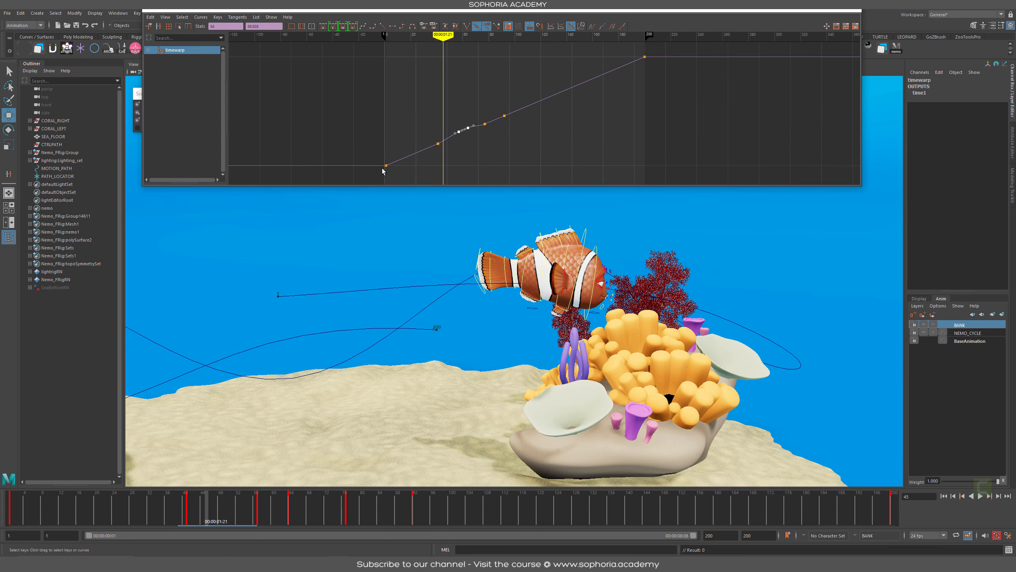
pyautogui.keyDown('alt'); pyautogui.moveTo(426, 161); pyautogui.dragTo(392, 152, button='right'); pyautogui.keyUp('alt')
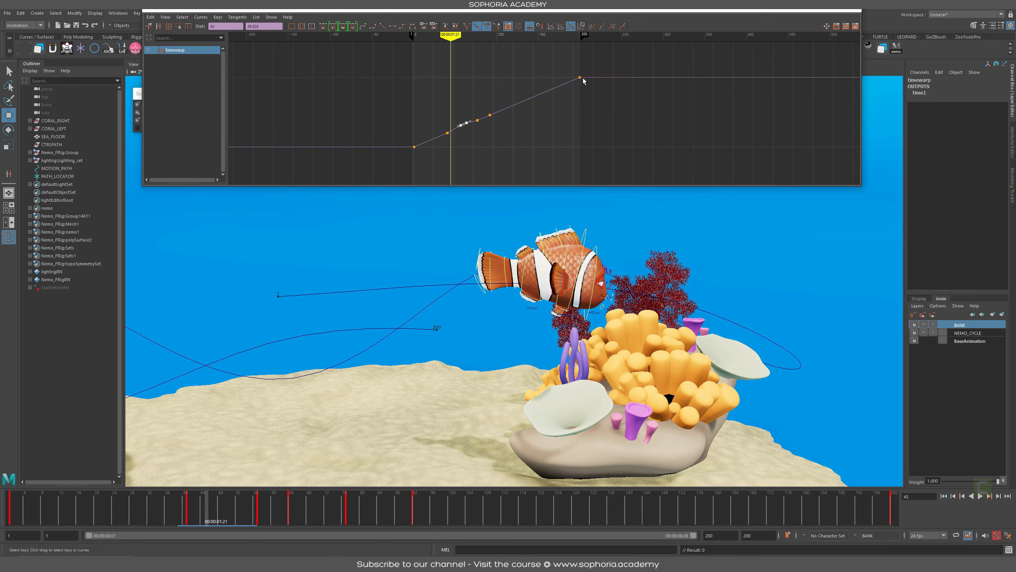
pyautogui.keyDown('alt'); pyautogui.moveTo(416, 115); pyautogui.dragTo(419, 122, button='right'); pyautogui.keyUp('alt')
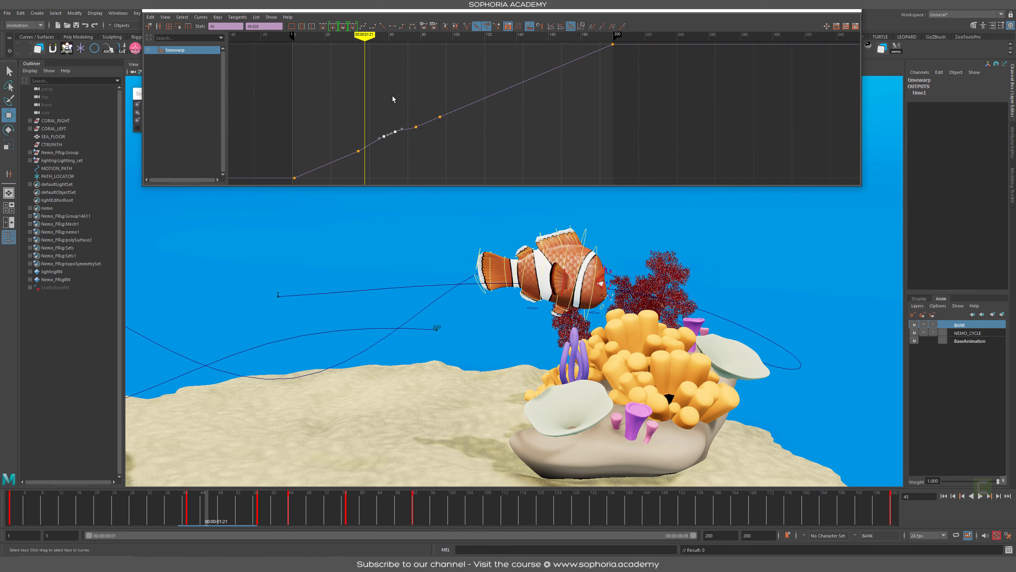
pyautogui.keyDown('alt'); pyautogui.moveTo(432, 129); pyautogui.dragTo(450, 132, button='right'); pyautogui.keyUp('alt')
# Raise the timewarp key at frame 77 and the one near frame 64 to shape the slowdown after the first turn
pyautogui.click(402, 125)
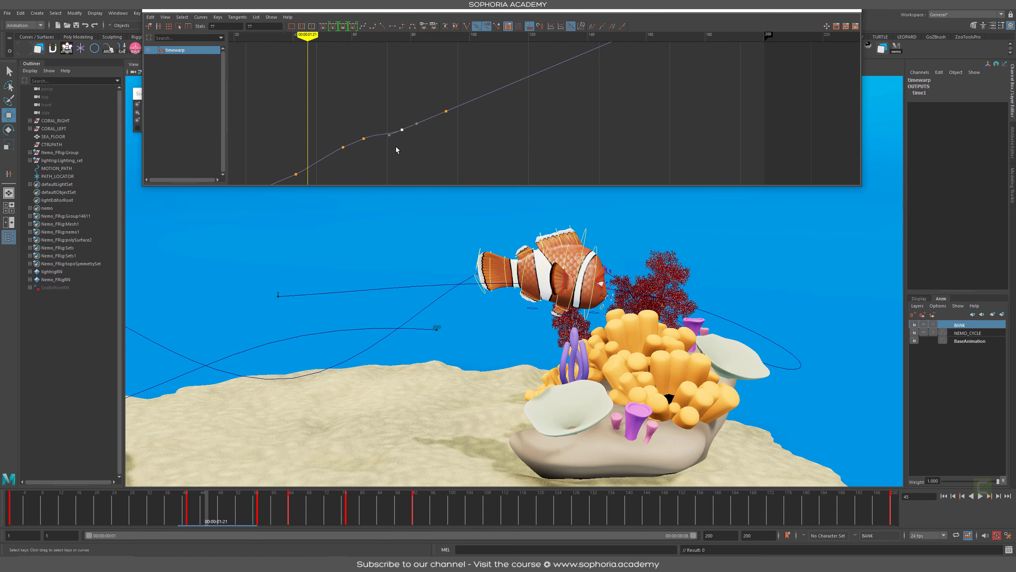
pyautogui.keyDown('shift'); pyautogui.moveTo(398, 154); pyautogui.dragTo(396, 141, button='middle'); pyautogui.keyUp('shift')
pyautogui.moveTo(355, 117); pyautogui.dragTo(378, 157)
pyautogui.keyDown('shift'); pyautogui.moveTo(379, 157); pyautogui.dragTo(377, 148, button='middle'); pyautogui.keyUp('shift')
# Smooth the tangents of the timewarp keys around the first turn and raise the key at frame 57 slightly
pyautogui.moveTo(426, 104); pyautogui.dragTo(298, 163)
pyautogui.click(362, 27)
pyautogui.moveTo(336, 129); pyautogui.dragTo(349, 158)
pyautogui.keyDown('shift'); pyautogui.moveTo(349, 169); pyautogui.dragTo(347, 161, button='middle'); pyautogui.keyUp('shift')
pyautogui.keyDown('alt'); pyautogui.moveTo(491, 150); pyautogui.dragTo(550, 123, button='middle'); pyautogui.keyUp('alt')
# Play the swim around the first coral, then replay it from about frame 31 to judge the timing
pyautogui.hotkey('alt', 'v')
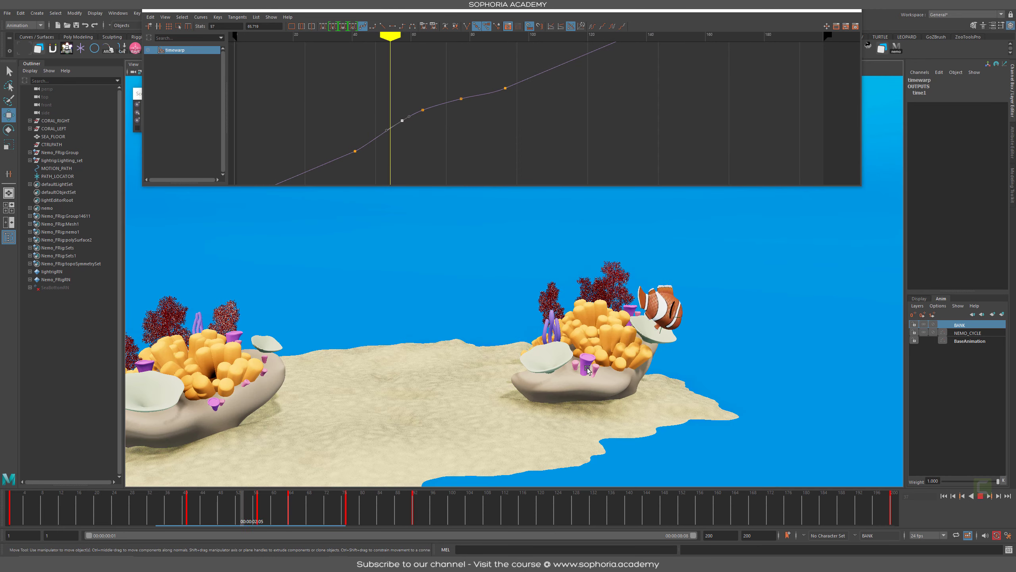
pyautogui.press('Escape')
pyautogui.click(143, 512)
pyautogui.hotkey('alt', 'v')
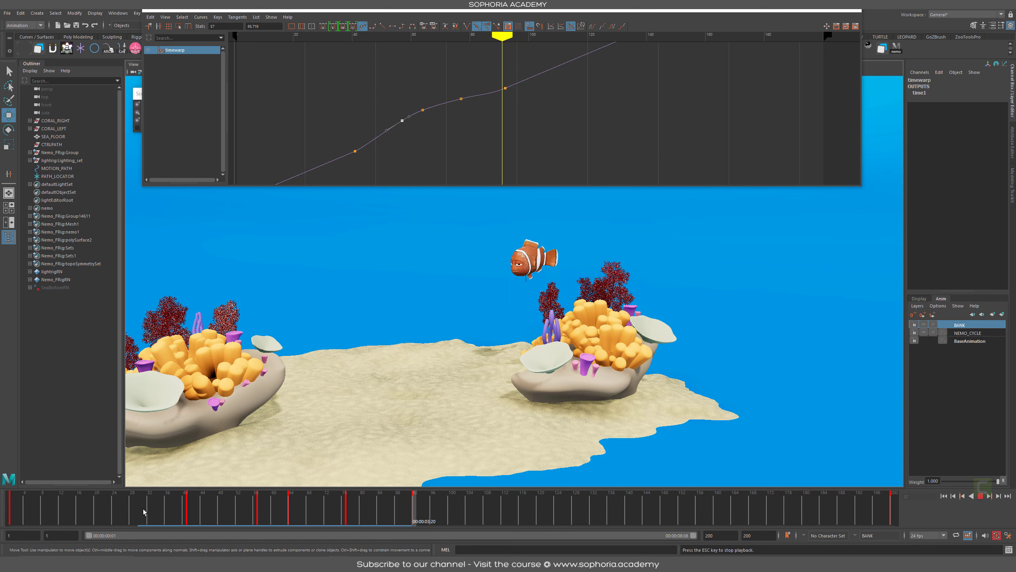
# Scrub to frame 114 and insert timewarp keys at frames 114 and 134
pyautogui.moveTo(495, 520)
pyautogui.mouseDown()
pyautogui.moveTo(531, 519)
pyautogui.moveTo(512, 520)
pyautogui.mouseUp()
pyautogui.keyDown('alt'); pyautogui.moveTo(585, 76); pyautogui.dragTo(552, 94, button='middle'); pyautogui.keyUp('alt')
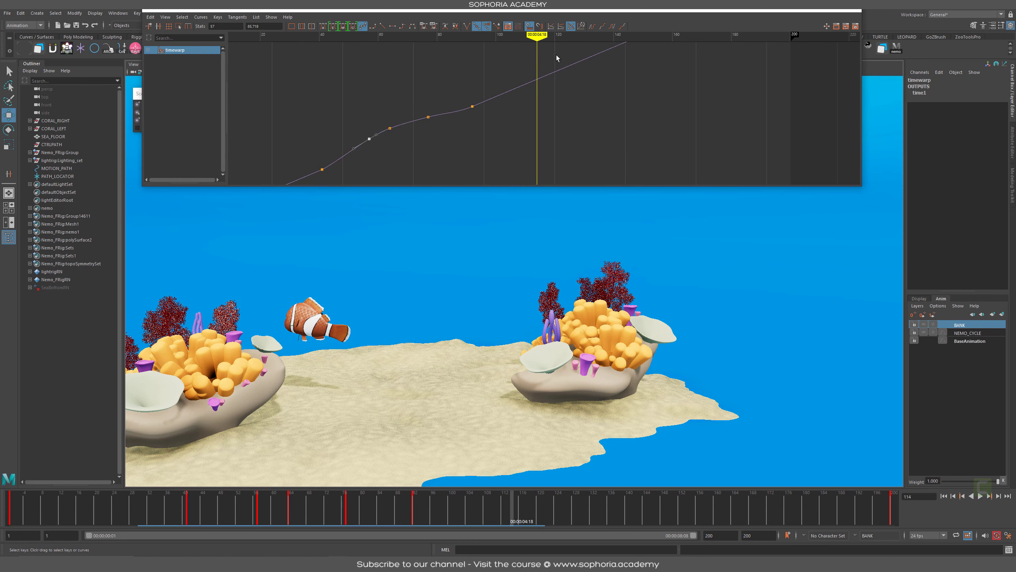
pyautogui.click(565, 92)
pyautogui.press('i')
pyautogui.moveTo(433, 89); pyautogui.dragTo(527, 136)
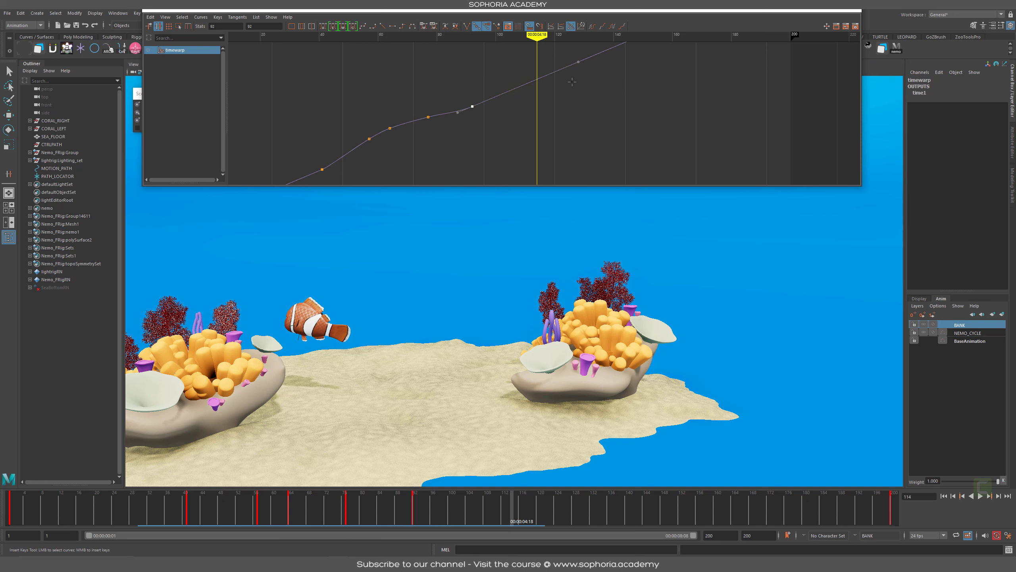
pyautogui.middleClick(595, 52)
pyautogui.middleClick(537, 78)
pyautogui.press('w')
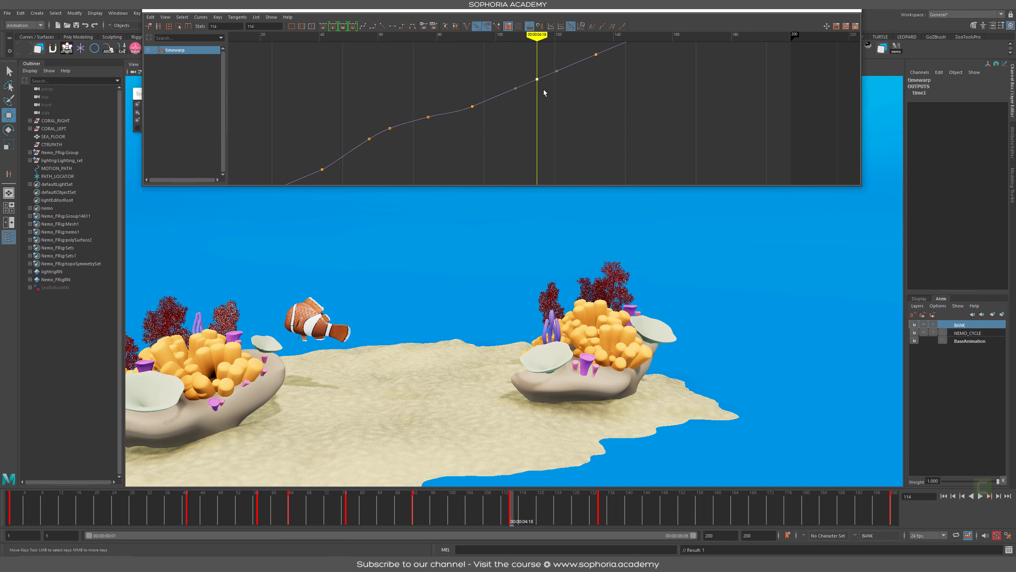
# Lower the timewarp key at frame 114, then nudge it up slightly to give a gentle slowdown before frame 134
pyautogui.moveTo(543, 93); pyautogui.dragTo(543, 116, button='middle')
pyautogui.moveTo(553, 83); pyautogui.dragTo(561, 100)
pyautogui.moveTo(572, 117); pyautogui.dragTo(572, 121, button='middle')
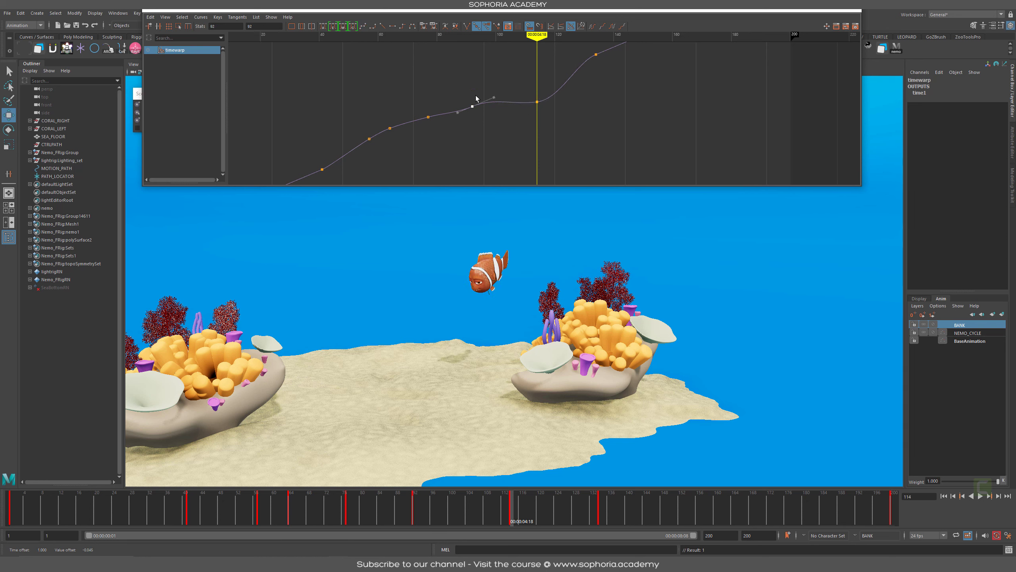
pyautogui.moveTo(496, 105); pyautogui.dragTo(562, 141)
pyautogui.keyDown('shift'); pyautogui.moveTo(561, 139); pyautogui.dragTo(558, 135, button='middle'); pyautogui.keyUp('shift')
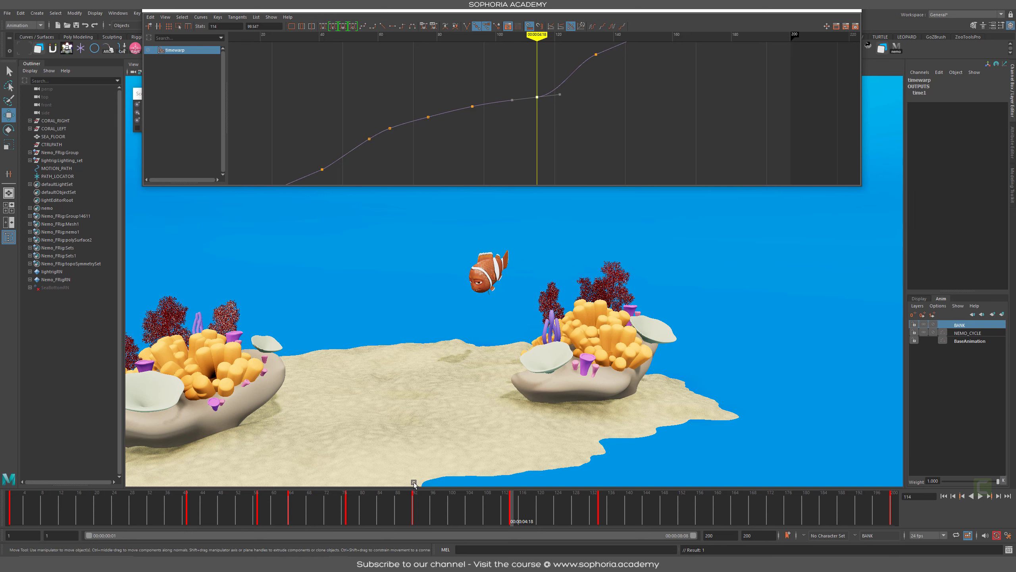
# Play the retimed swim from several frames and examine the slowdown between the corals and the following acceleration
pyautogui.click(380, 509)
pyautogui.hotkey('alt', 'v')
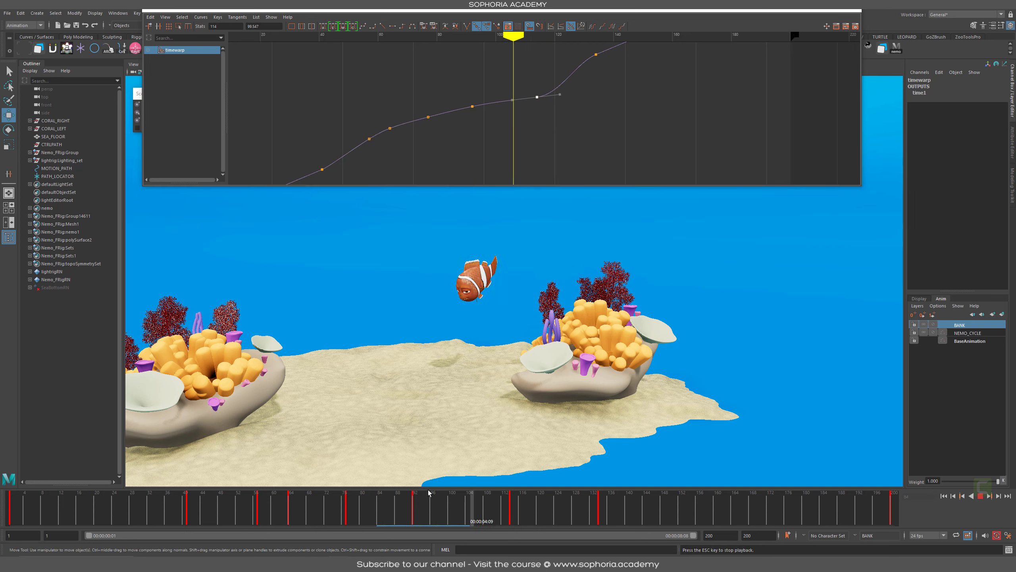
pyautogui.click(220, 503)
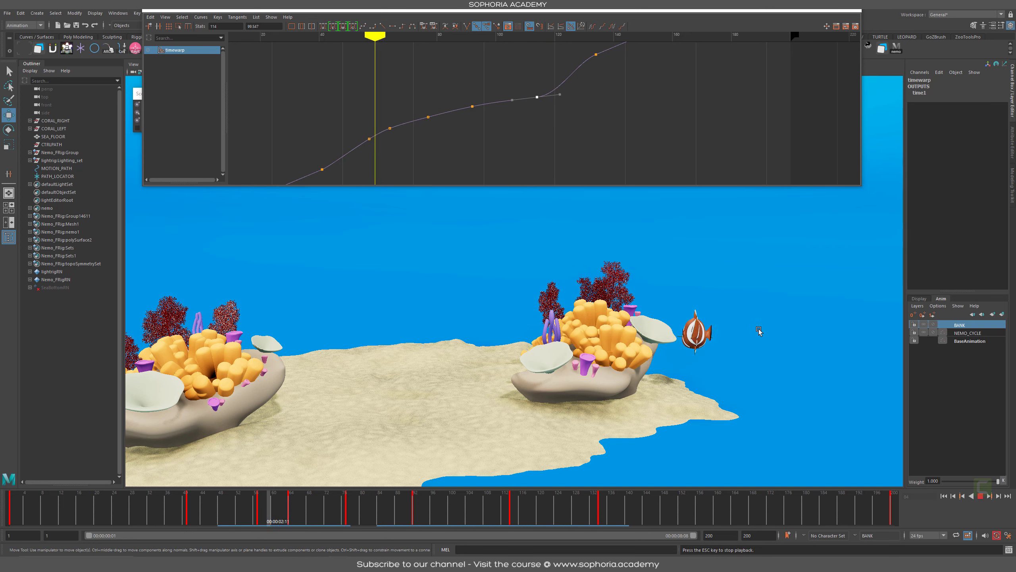
pyautogui.keyDown('alt'); pyautogui.moveTo(759, 332); pyautogui.dragTo(735, 325, button='right'); pyautogui.keyUp('alt')
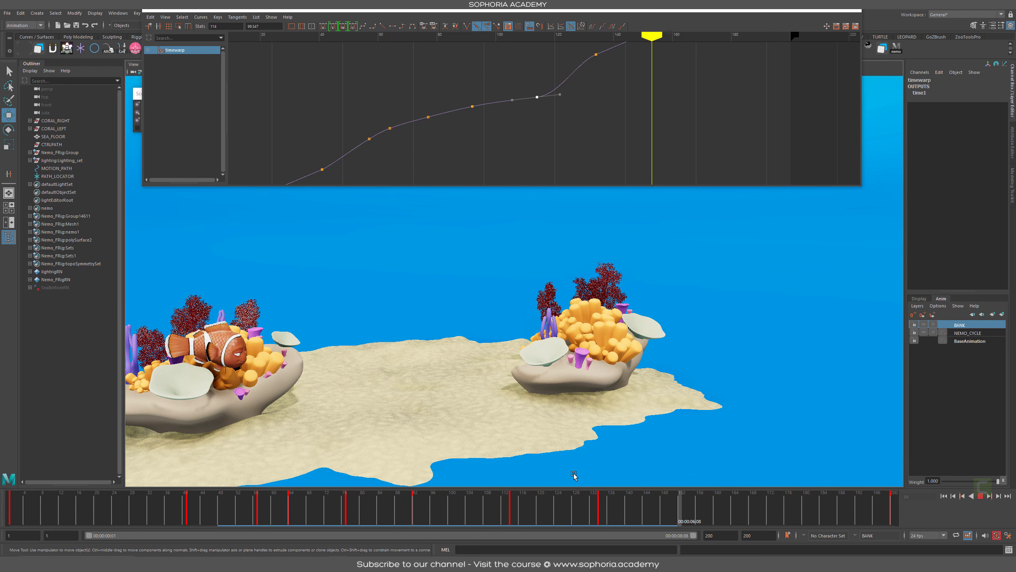
pyautogui.click(516, 510)
pyautogui.hotkey('alt', 'v')
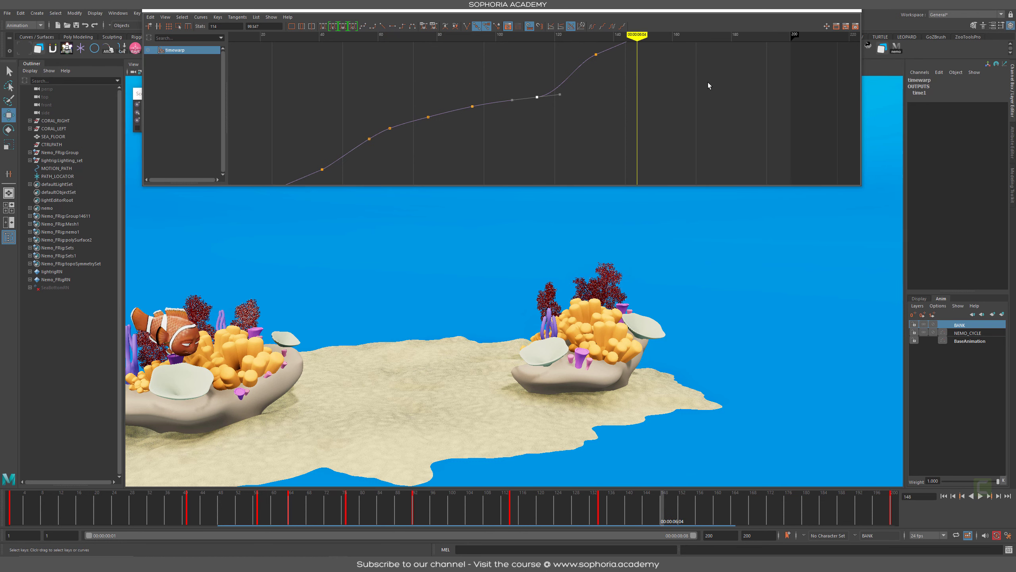
# Insert a timewarp key near frame 157, lower the key at frame 134 and check the swim back to frame 103
pyautogui.keyDown('alt'); pyautogui.moveTo(708, 82); pyautogui.dragTo(637, 115, button='right'); pyautogui.keyUp('alt')
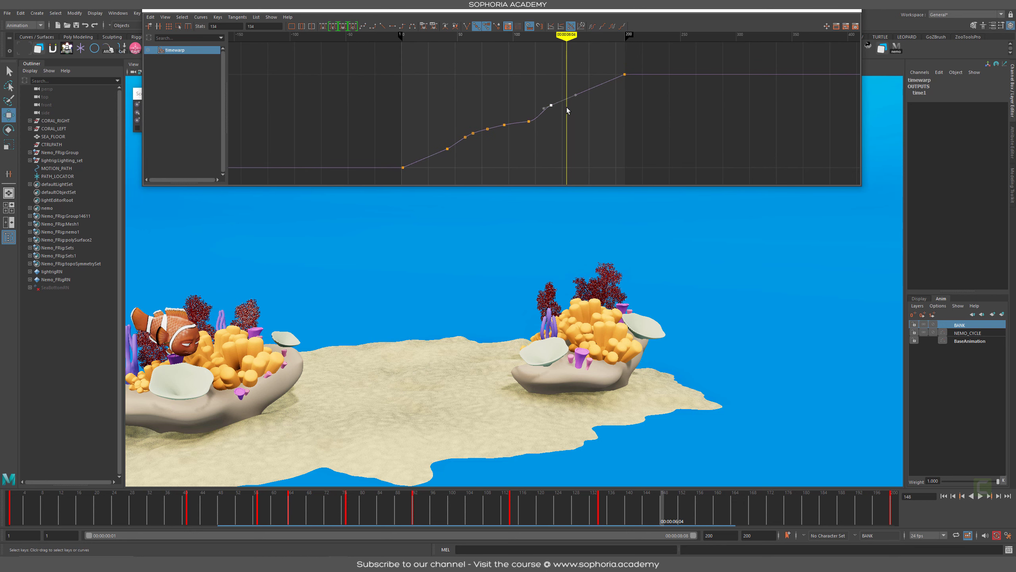
pyautogui.press('i')
pyautogui.middleClick(576, 87)
pyautogui.press('w')
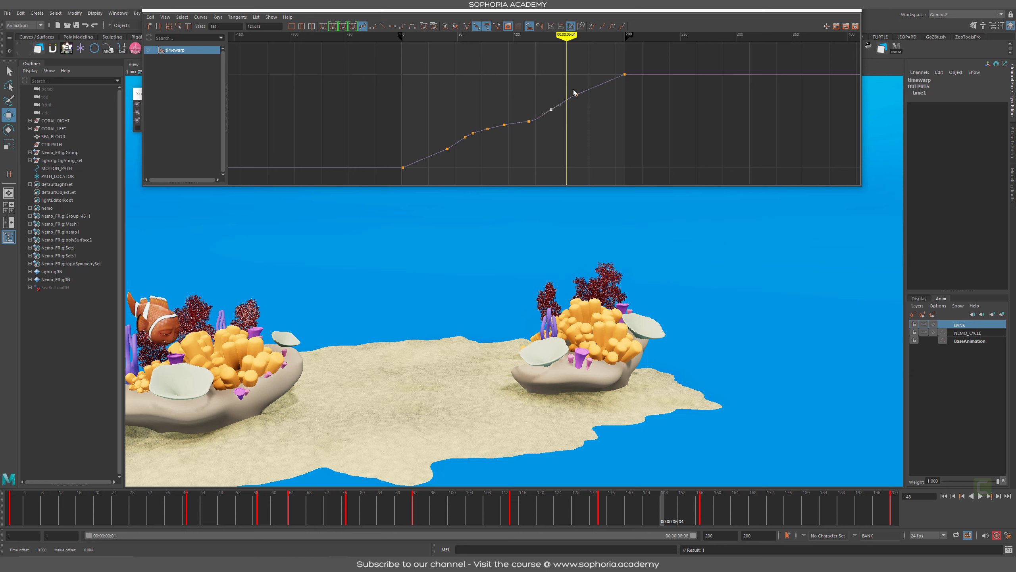
pyautogui.hotkey('alt', 'v')
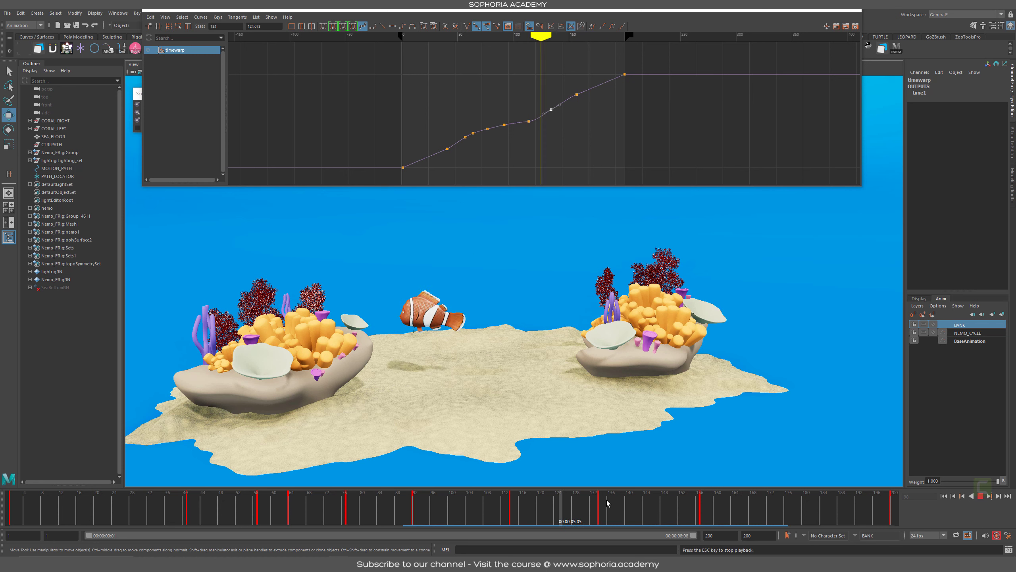
pyautogui.moveTo(545, 514); pyautogui.dragTo(465, 511)
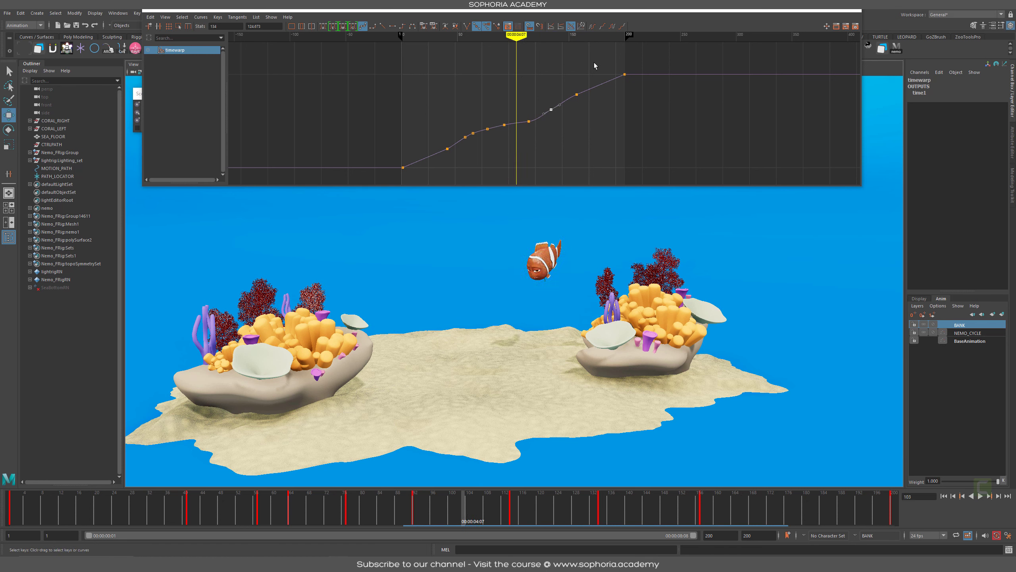
# Try rotating the clownfish's tail control at frame 106, undo the rotation and deselect the control
pyautogui.keyDown('alt'); pyautogui.moveTo(407, 276); pyautogui.dragTo(676, 416, button='right'); pyautogui.keyUp('alt')
pyautogui.keyDown('alt'); pyautogui.moveTo(676, 416); pyautogui.dragTo(626, 446, button='middle'); pyautogui.keyUp('alt')
pyautogui.keyDown('alt'); pyautogui.moveTo(626, 447); pyautogui.dragTo(544, 404); pyautogui.keyUp('alt')
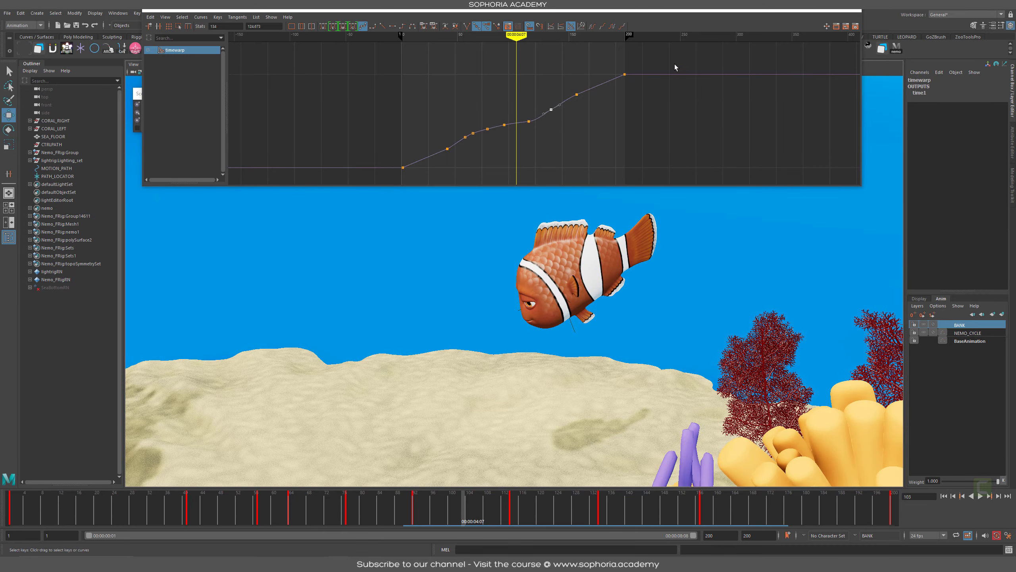
pyautogui.keyDown('alt'); pyautogui.moveTo(546, 238); pyautogui.dragTo(676, 285, button='right'); pyautogui.keyUp('alt')
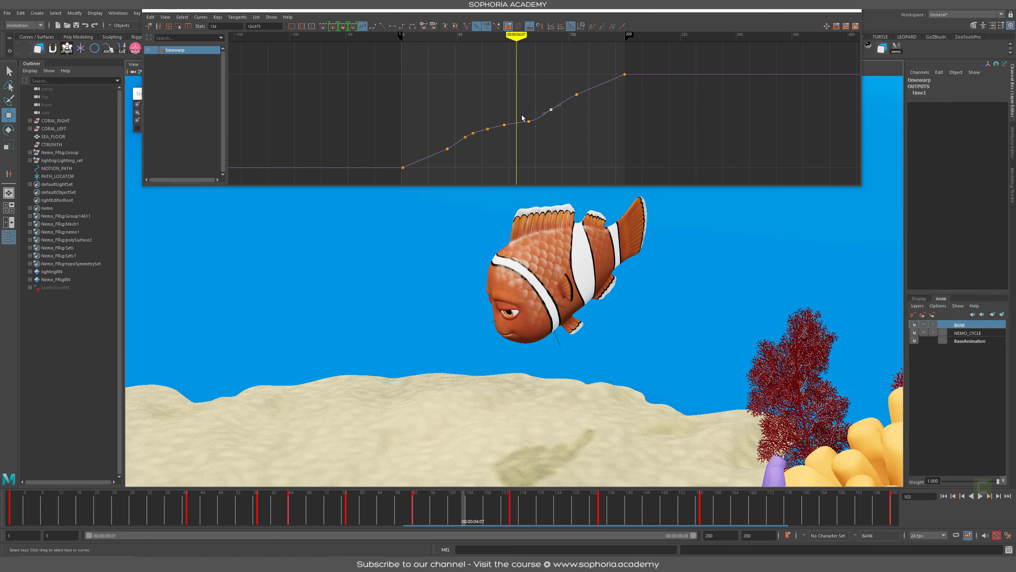
pyautogui.moveTo(409, 508); pyautogui.dragTo(475, 516)
pyautogui.click(611, 264)
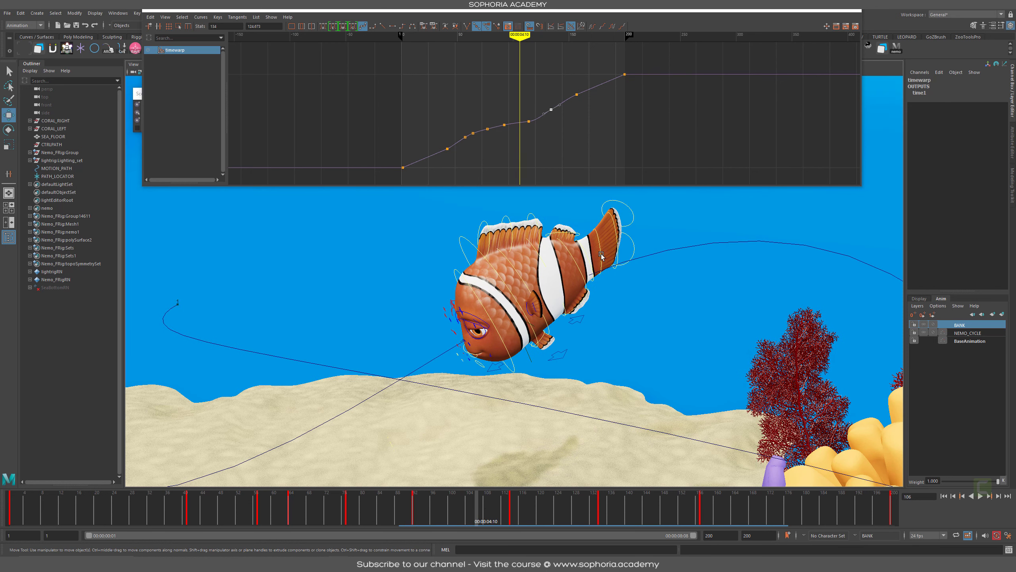
pyautogui.click(601, 256)
pyautogui.press('e')
pyautogui.moveTo(609, 267)
pyautogui.mouseDown()
pyautogui.moveTo(623, 270)
pyautogui.moveTo(611, 251)
pyautogui.mouseUp()
pyautogui.hotkey('ctrl', 'z')
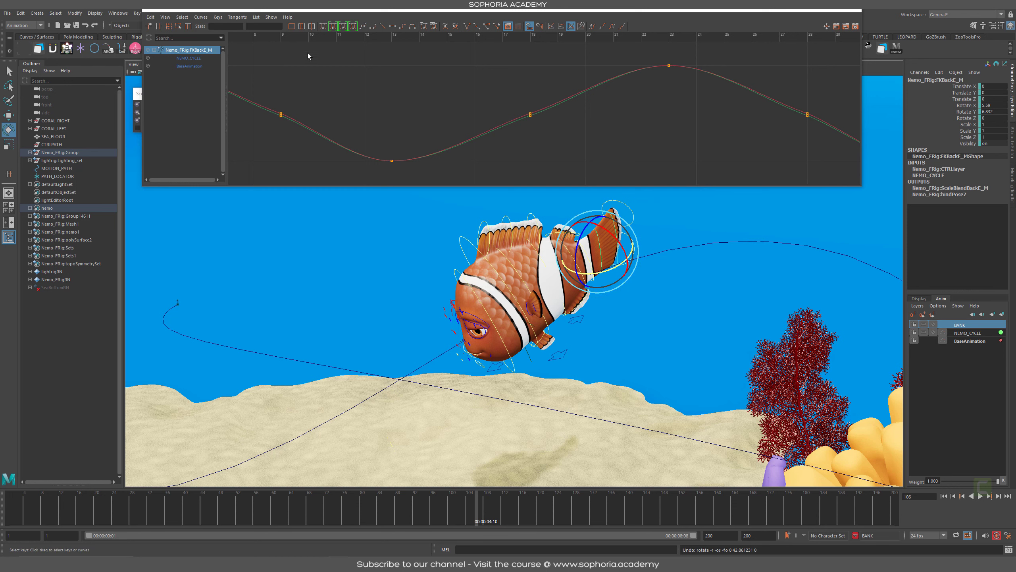
pyautogui.click(752, 217)
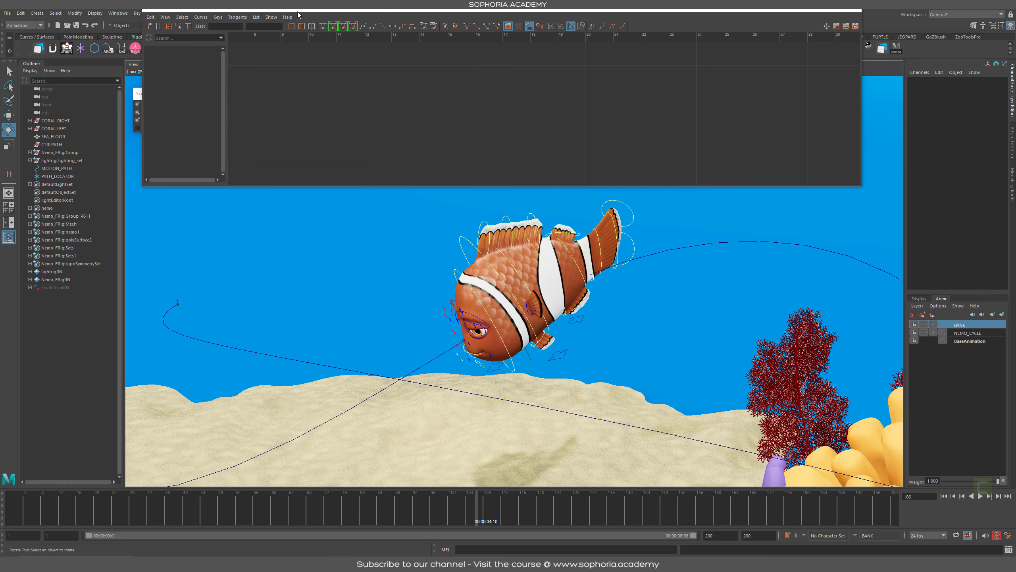
# Reselect the scene time warp and lower its key at frame 114
pyautogui.moveTo(298, 15); pyautogui.dragTo(351, 20)
pyautogui.click(167, 112)
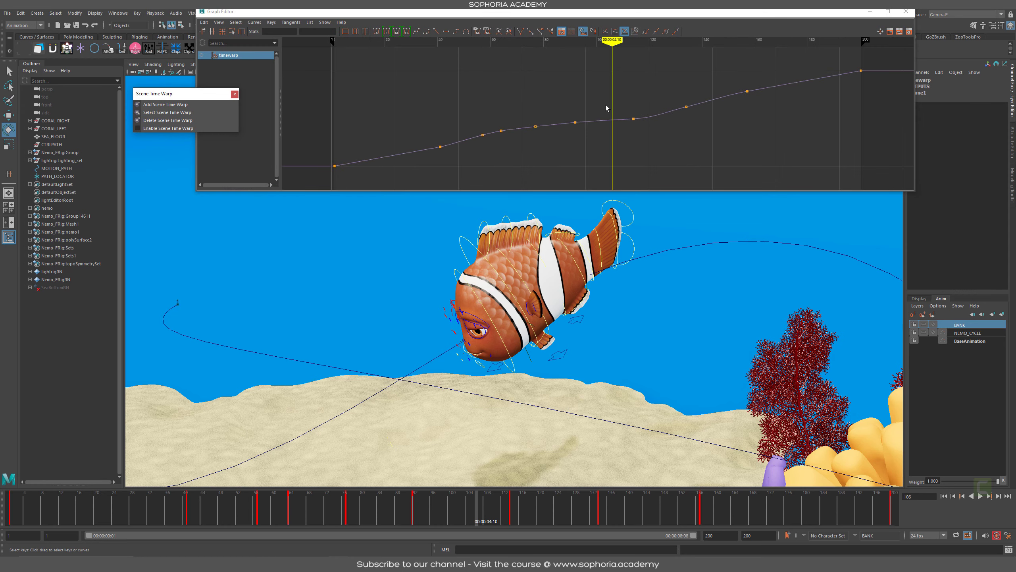
pyautogui.keyDown('alt'); pyautogui.moveTo(625, 312); pyautogui.dragTo(592, 304); pyautogui.keyUp('alt')
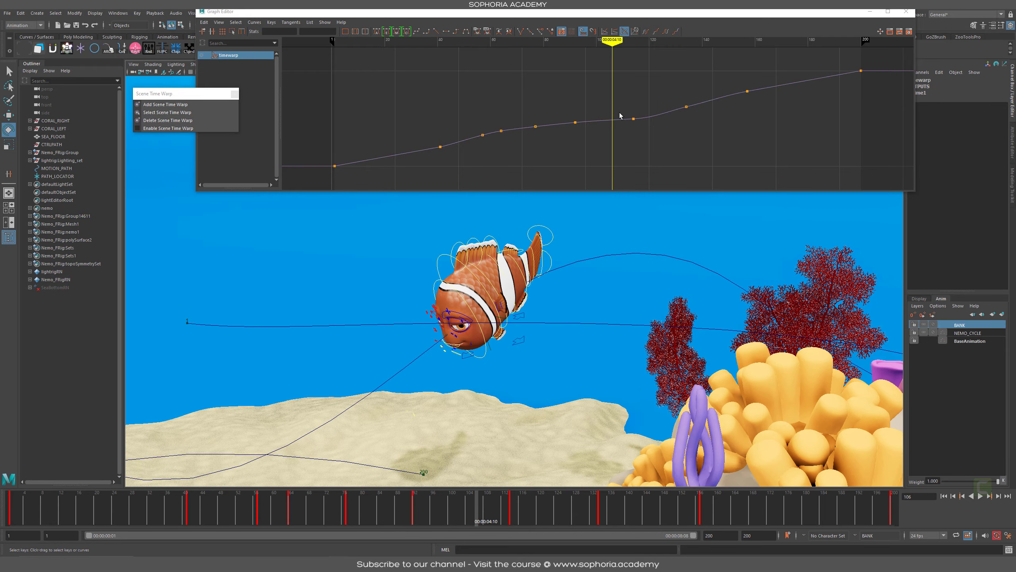
pyautogui.moveTo(645, 111); pyautogui.dragTo(616, 135)
pyautogui.press('f')
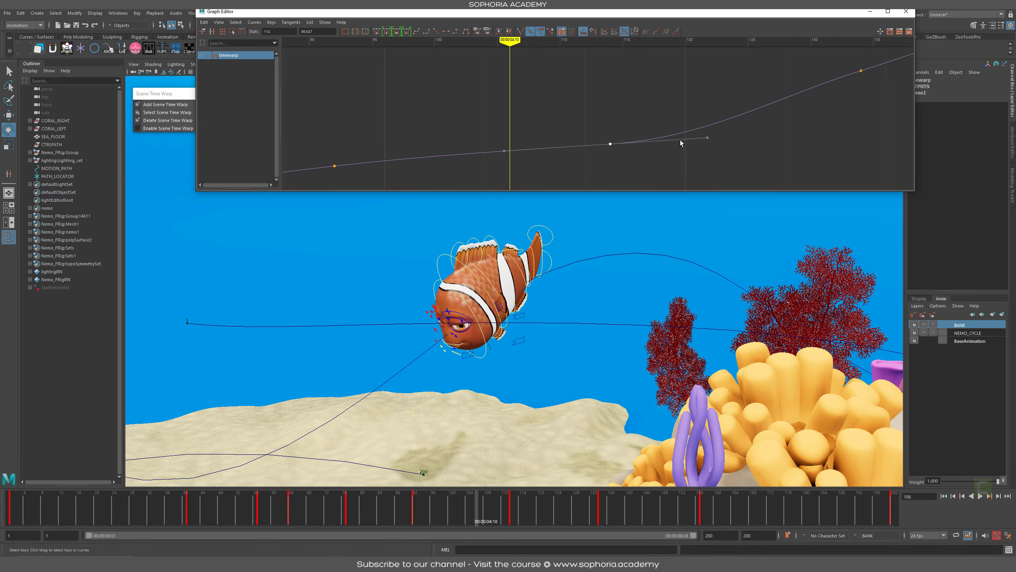
pyautogui.keyDown('alt'); pyautogui.keyDown('shift'); pyautogui.moveTo(680, 140); pyautogui.dragTo(590, 150, button='right'); pyautogui.keyUp('shift'); pyautogui.keyUp('alt')
pyautogui.keyDown('shift'); pyautogui.moveTo(592, 167); pyautogui.dragTo(592, 177, button='middle'); pyautogui.keyUp('shift')
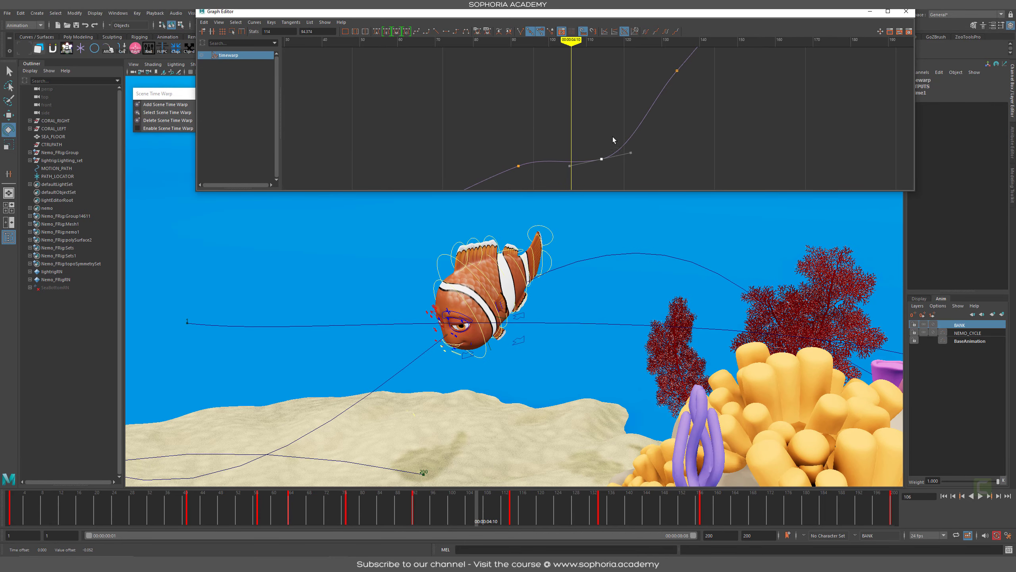
# Flatten the tangents of the timewarp keys at frames 92 and 114 and lower the frame 114 key to 92, checking the hold at frame 104
pyautogui.moveTo(614, 140); pyautogui.dragTo(514, 180)
pyautogui.click(416, 31)
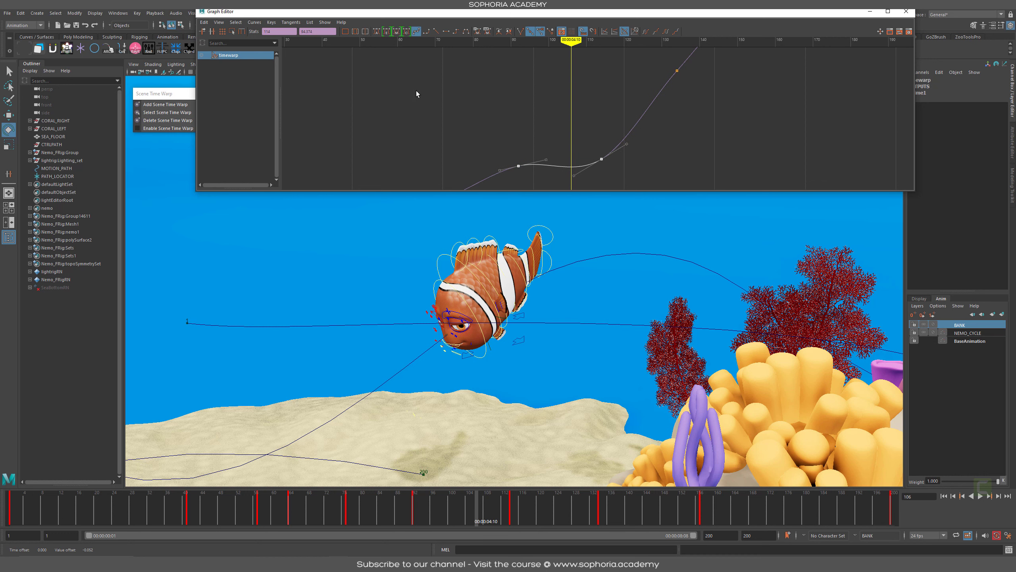
pyautogui.click(447, 32)
pyautogui.click(601, 159)
pyautogui.keyDown('shift'); pyautogui.moveTo(601, 160); pyautogui.dragTo(599, 184, button='middle'); pyautogui.keyUp('shift')
pyautogui.moveTo(497, 518)
pyautogui.mouseDown()
pyautogui.moveTo(384, 520)
pyautogui.moveTo(622, 520)
pyautogui.moveTo(435, 520)
pyautogui.moveTo(478, 525)
pyautogui.mouseUp()
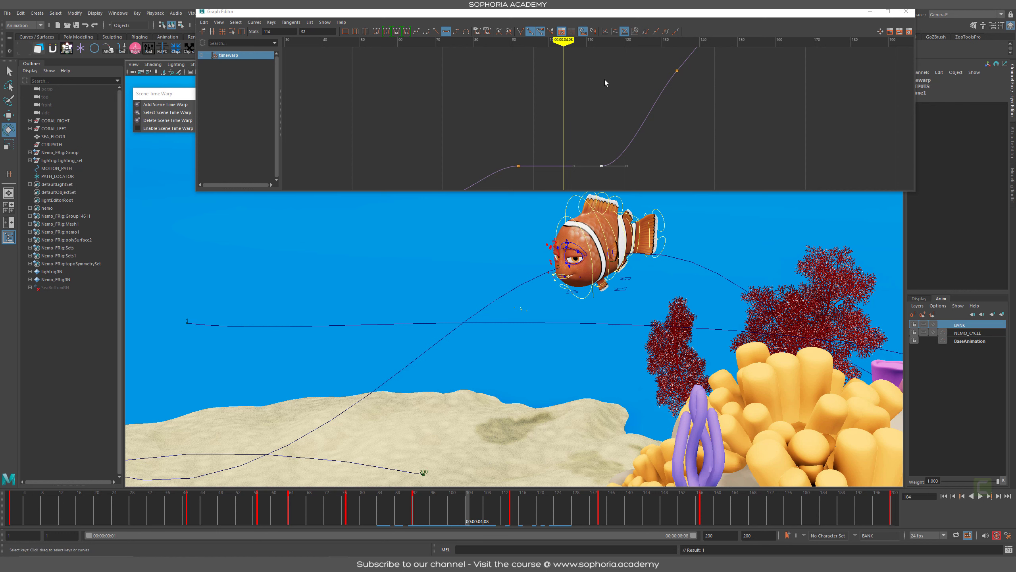
# Return to frame 1 and delete the scene time warp
pyautogui.press('a')
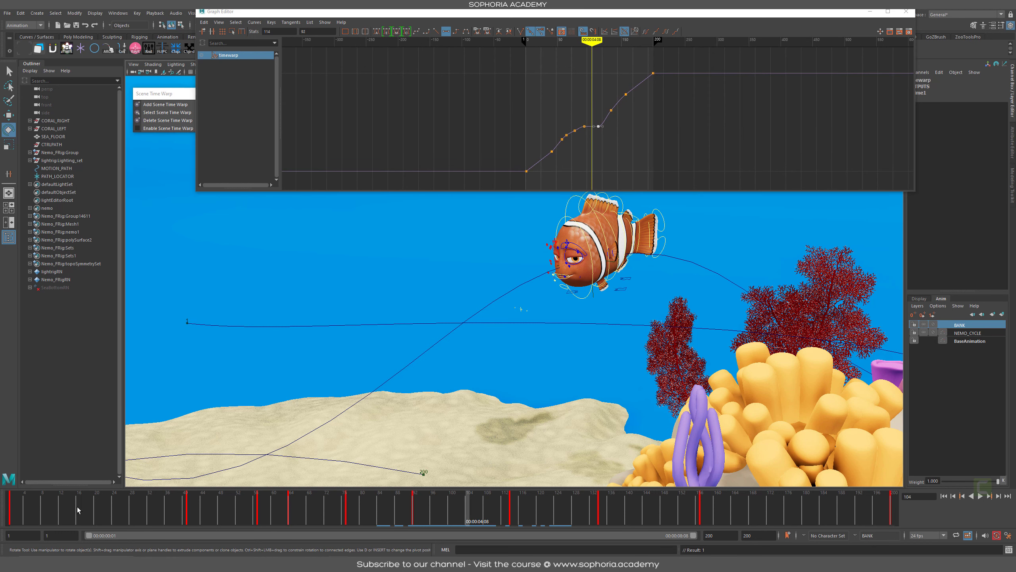
pyautogui.hotkey('alt', 'shift', 'v')
pyautogui.click(167, 121)
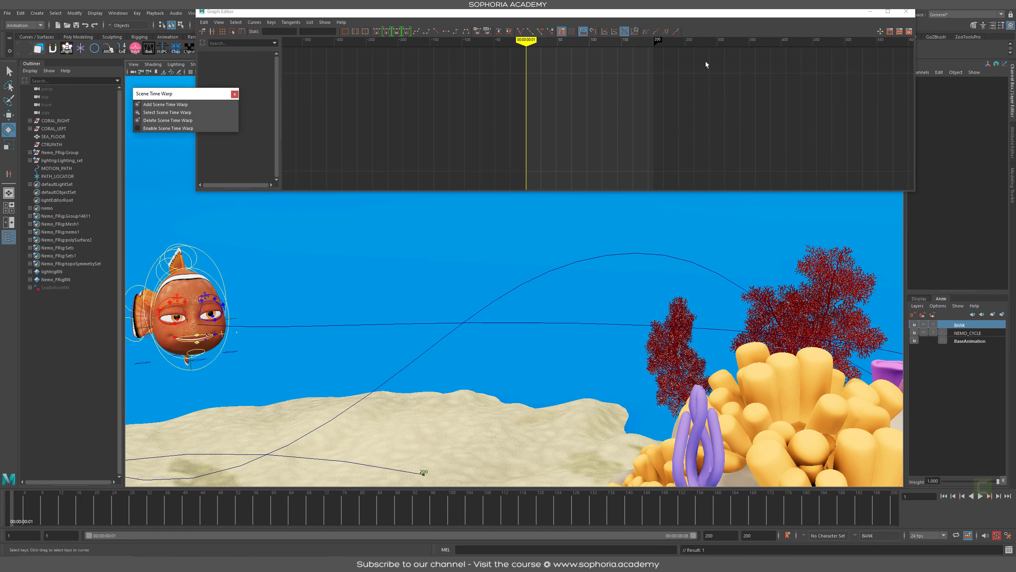
# Select PATH_LOCATOR and make BaseAnimation the active animation layer to show all its curves
pyautogui.keyDown('alt'); pyautogui.moveTo(387, 374); pyautogui.dragTo(586, 364); pyautogui.keyUp('alt')
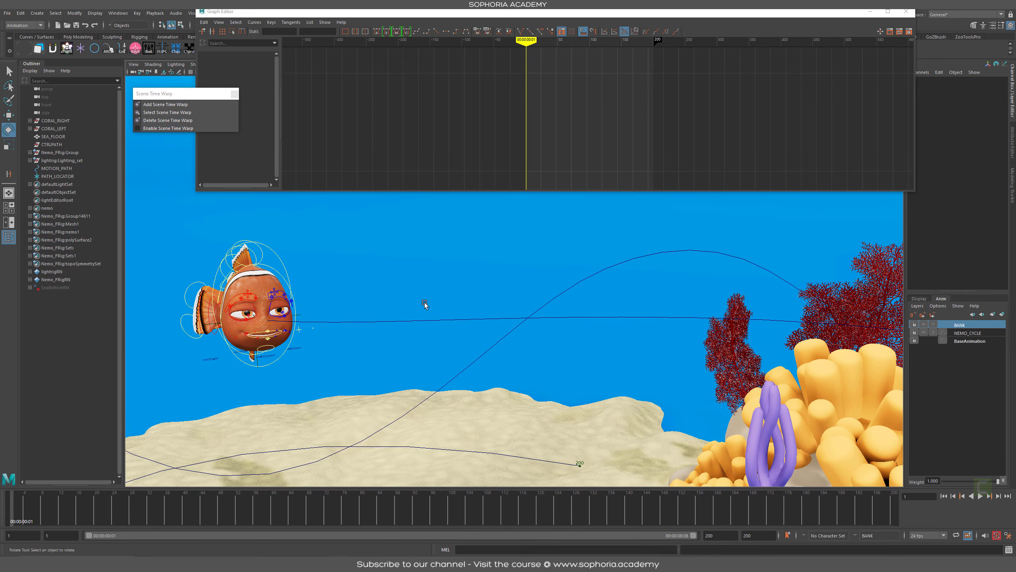
pyautogui.click(256, 362)
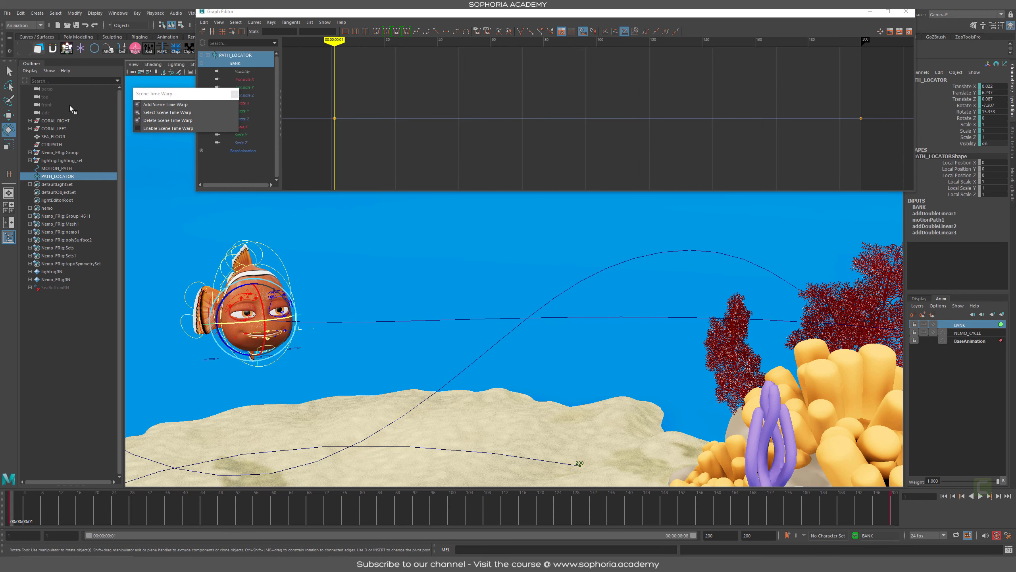
pyautogui.click(65, 173)
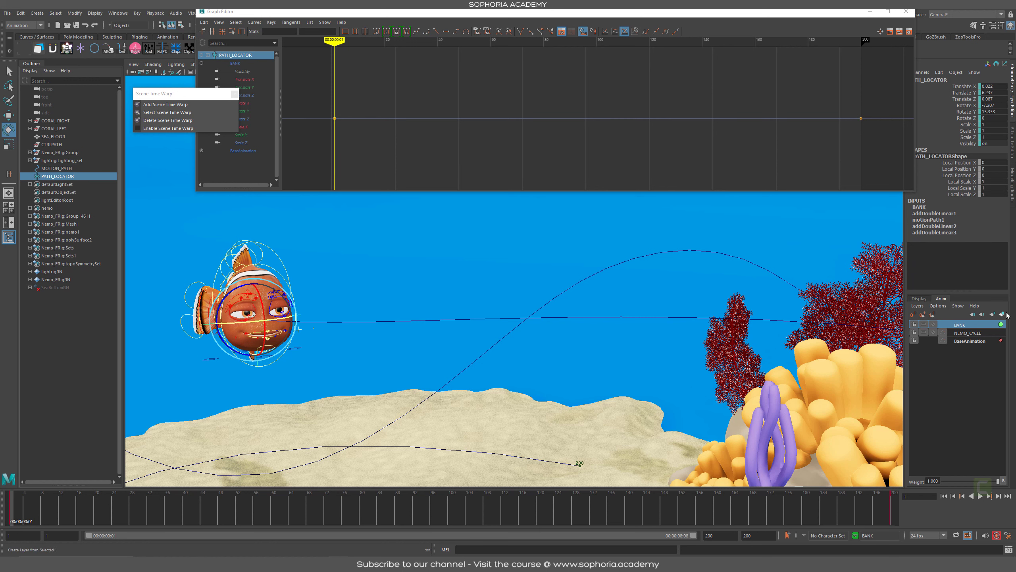
pyautogui.click(969, 341)
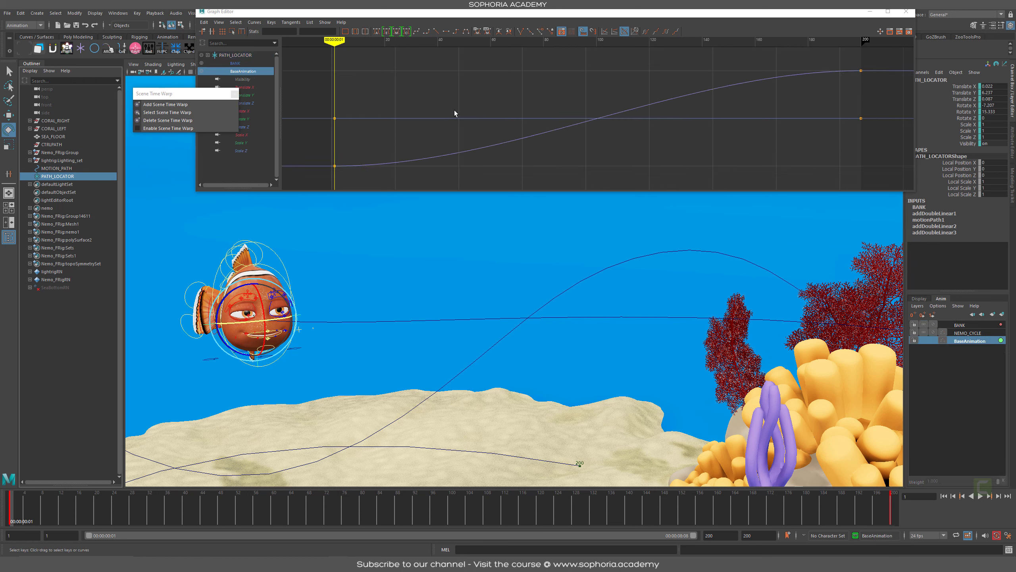
pyautogui.press('a')
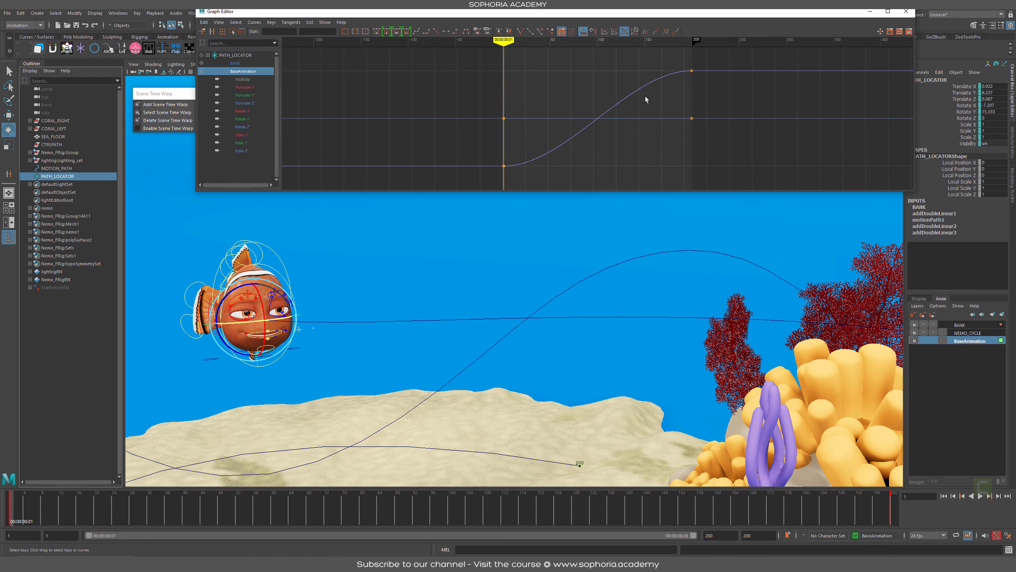
# Delete the path locator's flat, unused curves on BaseAnimation and isolate its U Value curve
pyautogui.click(667, 118)
pyautogui.press('Delete')
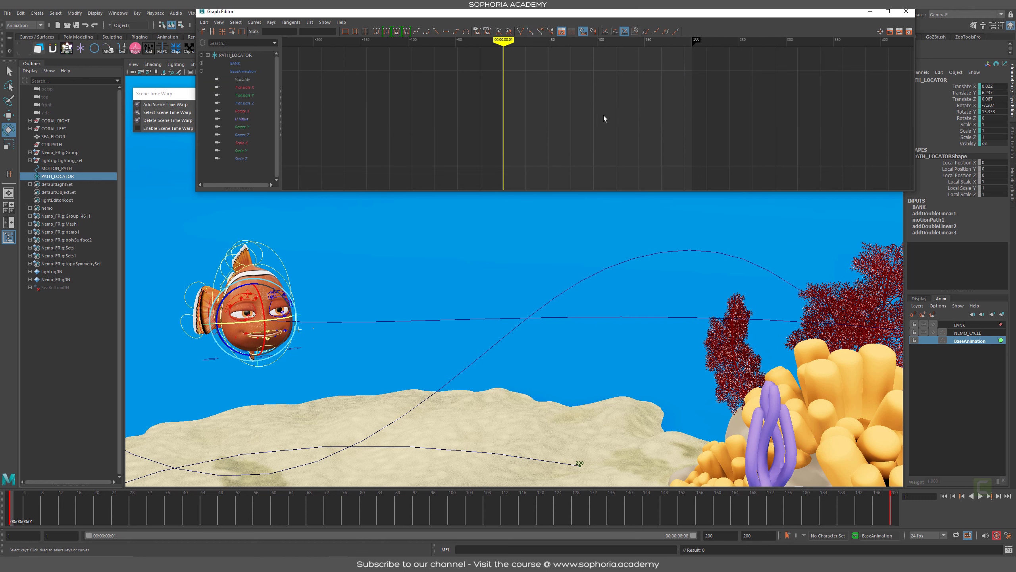
pyautogui.click(242, 118)
pyautogui.scroll(-3, 625, 133)
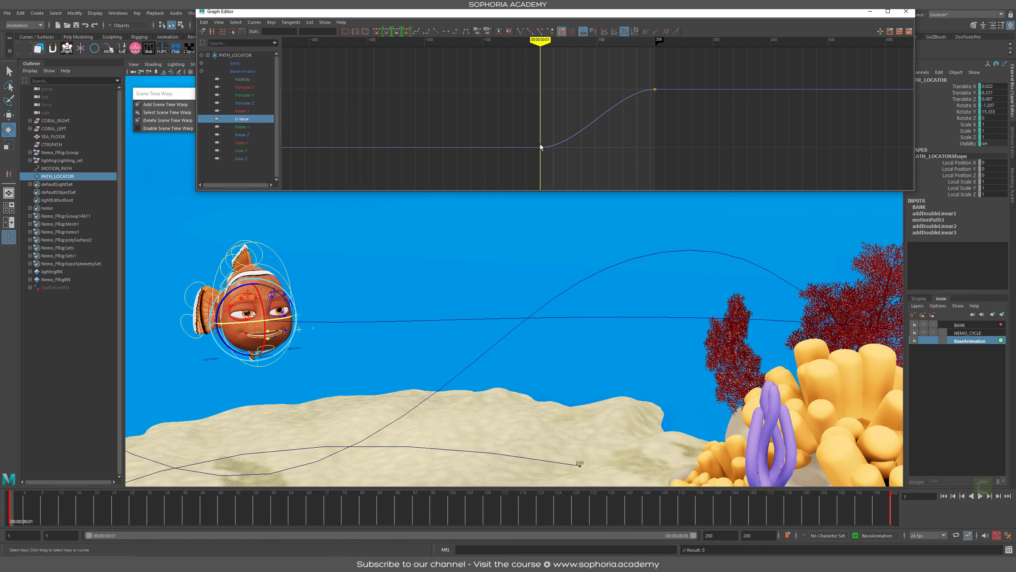
# Try stretching the U Value curve's start tangent for a slower start, play the swim, then undo the tangent edit
pyautogui.moveTo(522, 161); pyautogui.dragTo(588, 146)
pyautogui.keyDown('shift'); pyautogui.moveTo(587, 147); pyautogui.dragTo(687, 160, button='middle'); pyautogui.keyUp('shift')
pyautogui.hotkey('alt', 'v')
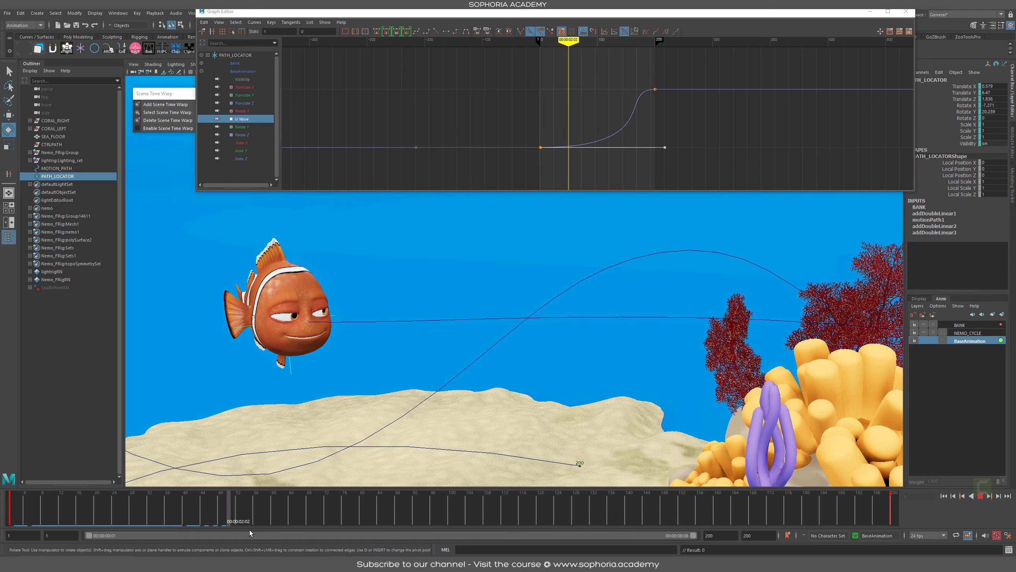
pyautogui.hotkey('alt', 'v')
pyautogui.hotkey('alt', 'shift', 'v')
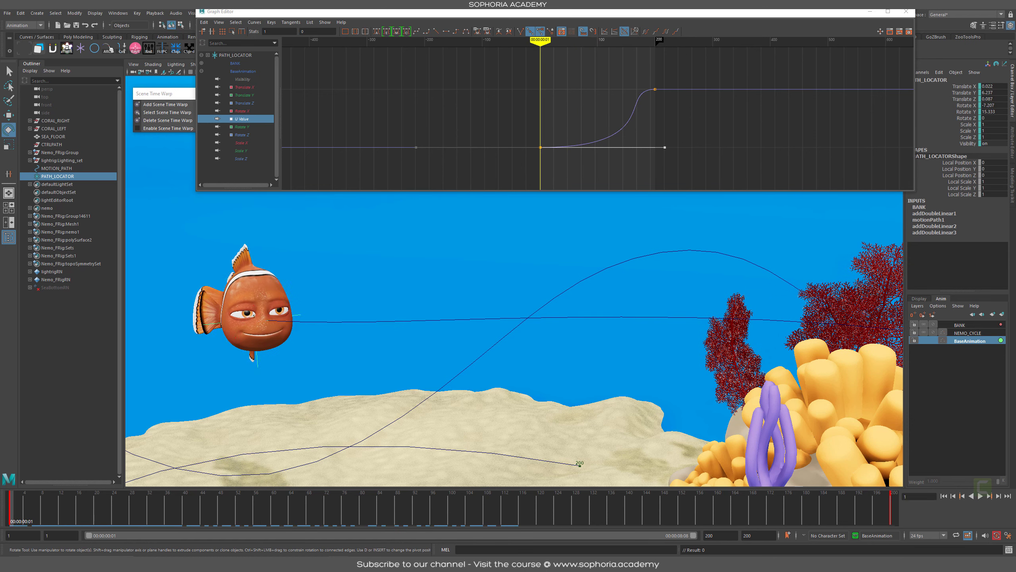
pyautogui.hotkey('ctrl', 'z')
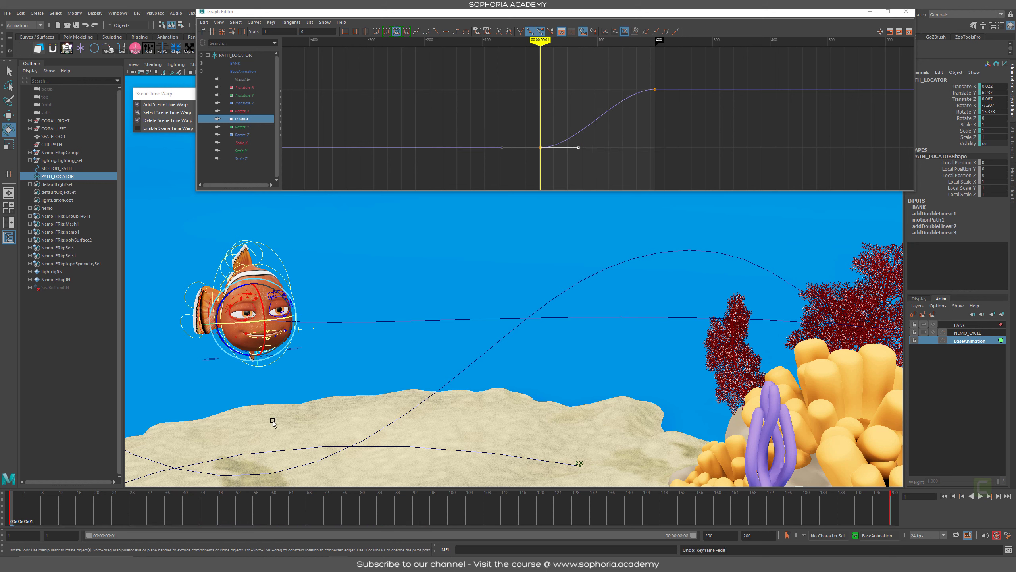
# Play the swim from the start with both path and coral in view, stopping at frame 56 beside the coral
pyautogui.keyDown('alt'); pyautogui.moveTo(782, 143); pyautogui.dragTo(606, 154, button='right'); pyautogui.keyUp('alt')
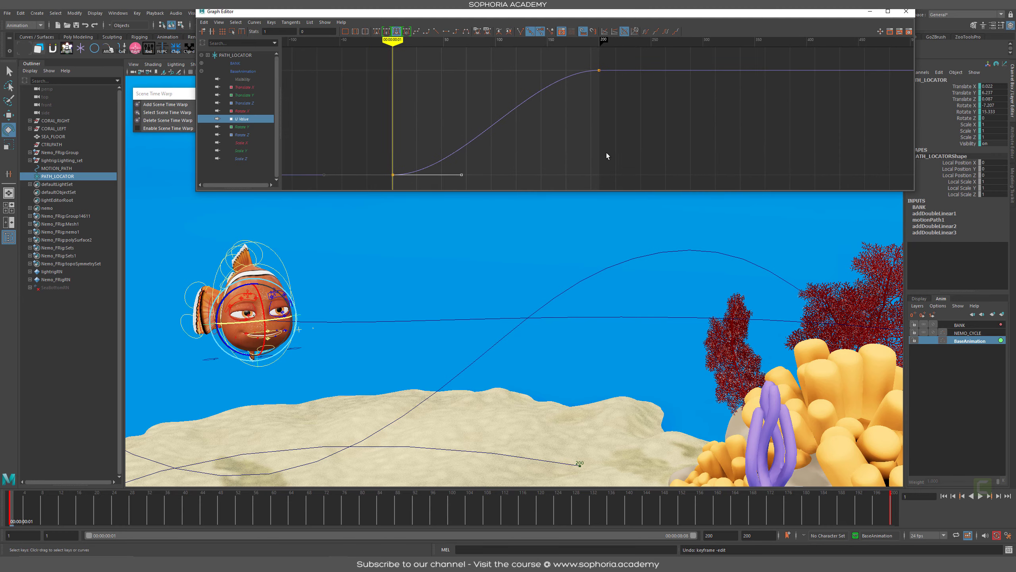
pyautogui.keyDown('alt'); pyautogui.moveTo(624, 324); pyautogui.dragTo(554, 336); pyautogui.keyUp('alt')
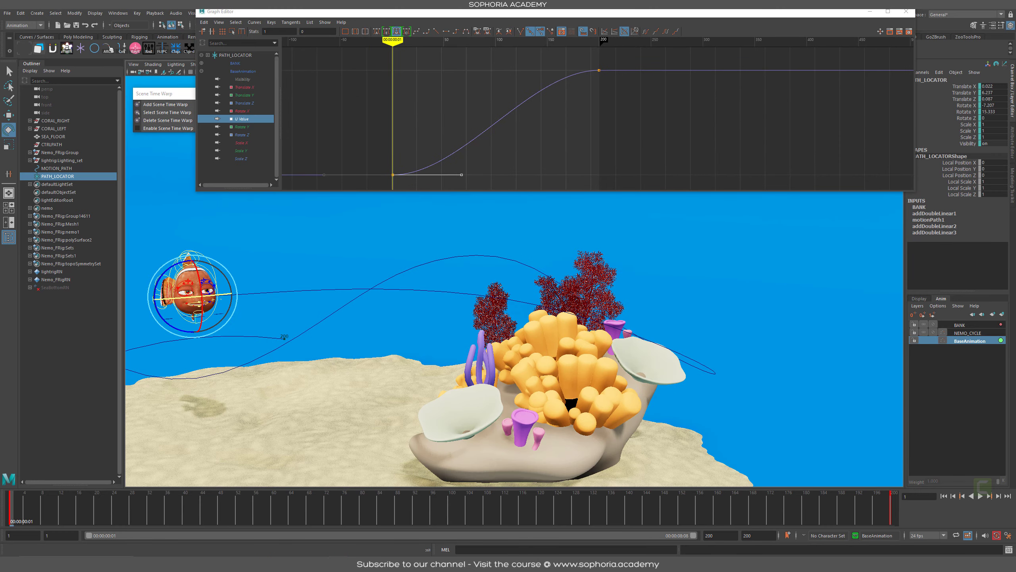
pyautogui.hotkey('alt', 'v')
pyautogui.moveTo(267, 522); pyautogui.dragTo(255, 522)
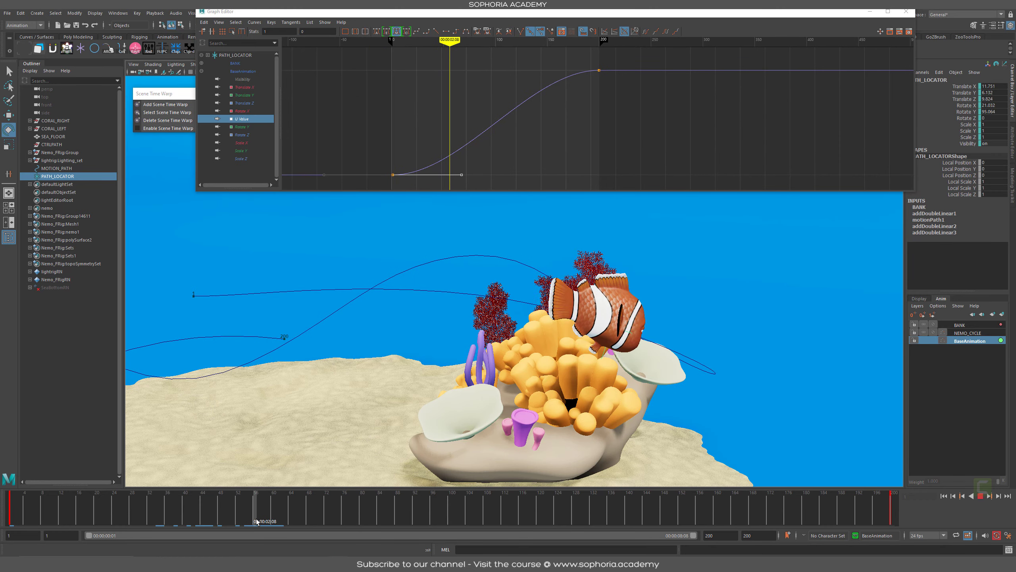
# Insert six keys on the U Value curve between about frames 38 and 95
pyautogui.keyDown('alt'); pyautogui.moveTo(396, 94); pyautogui.dragTo(497, 121, button='right'); pyautogui.keyUp('alt')
pyautogui.keyDown('alt'); pyautogui.moveTo(498, 121); pyautogui.dragTo(666, 119, button='middle'); pyautogui.keyUp('alt')
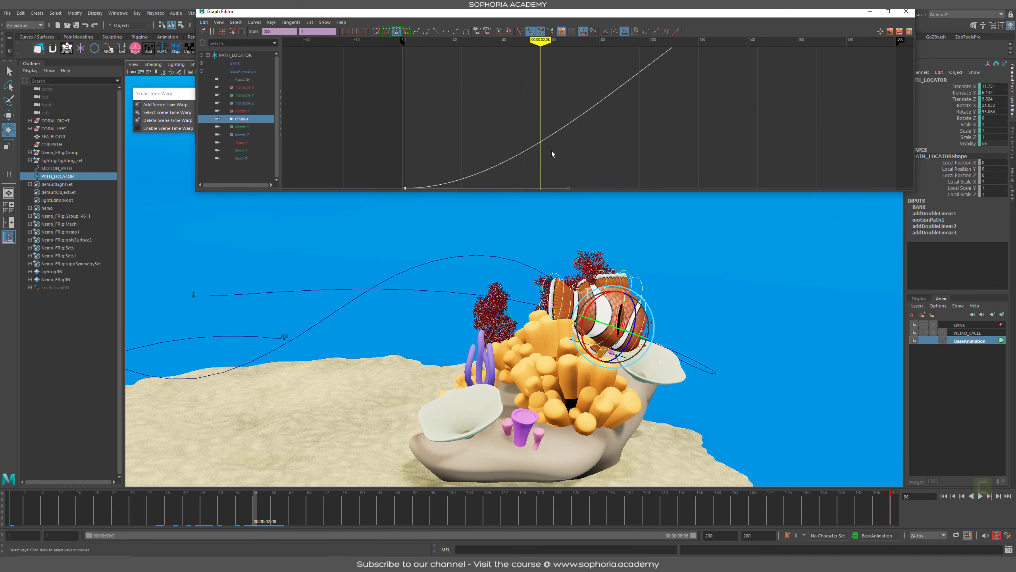
pyautogui.click(525, 150)
pyautogui.middleClick(525, 150)
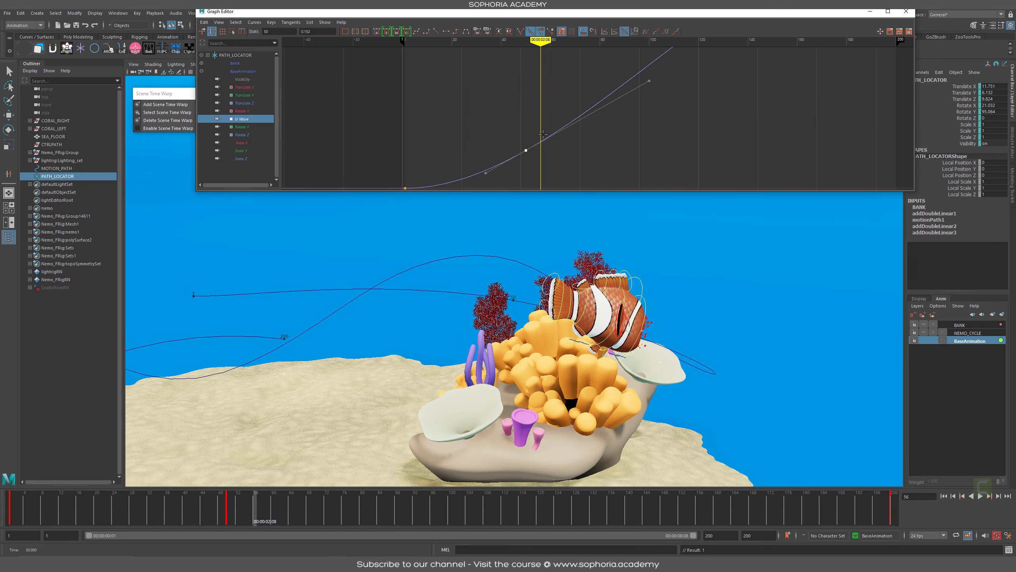
pyautogui.middleClick(543, 133)
pyautogui.middleClick(562, 106)
pyautogui.middleClick(595, 87)
pyautogui.middleClick(637, 66)
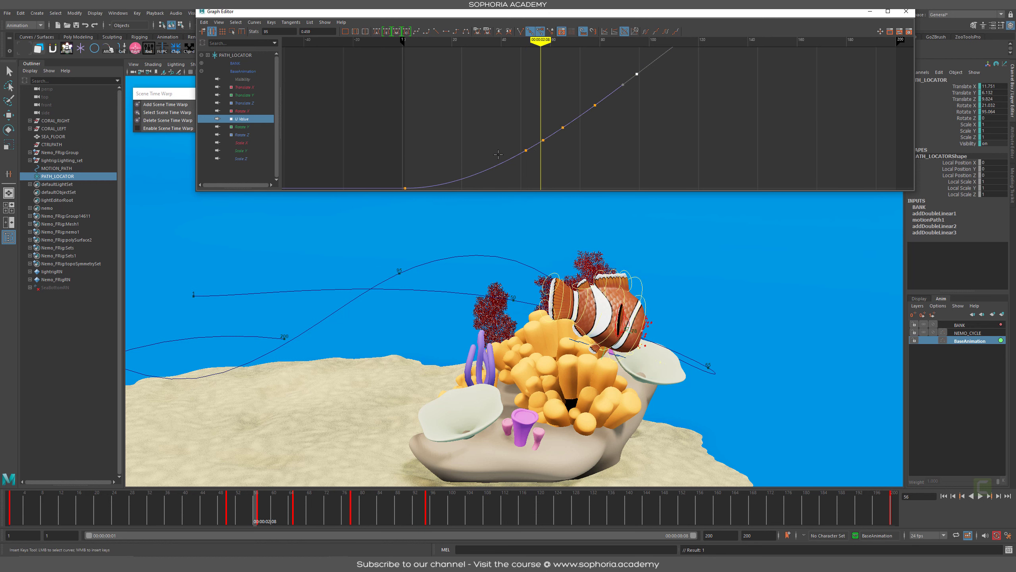
pyautogui.middleClick(499, 92)
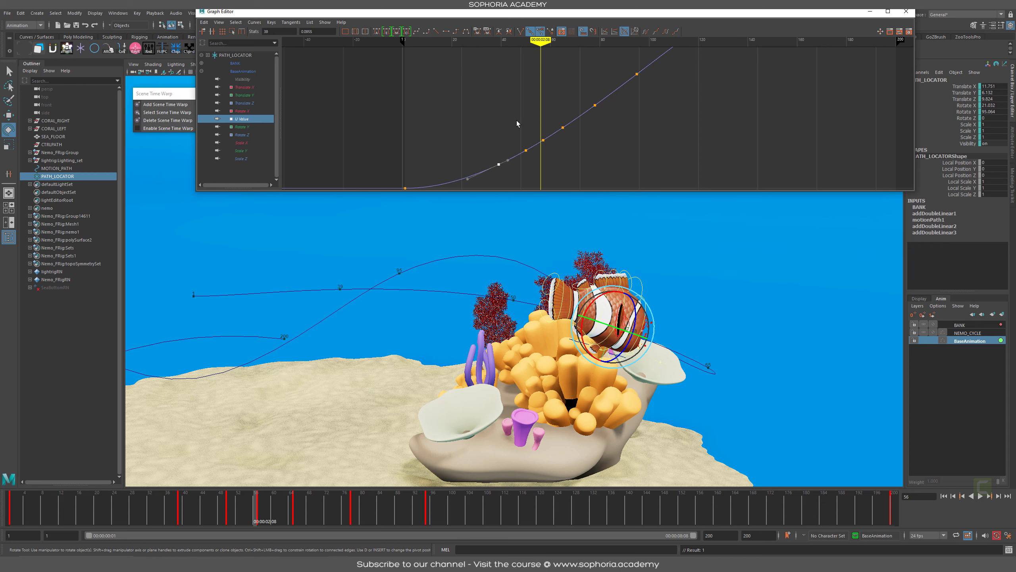
# Raise the U Value key near frame 50 and delete the two keys that follow it
pyautogui.moveTo(544, 160); pyautogui.dragTo(546, 164)
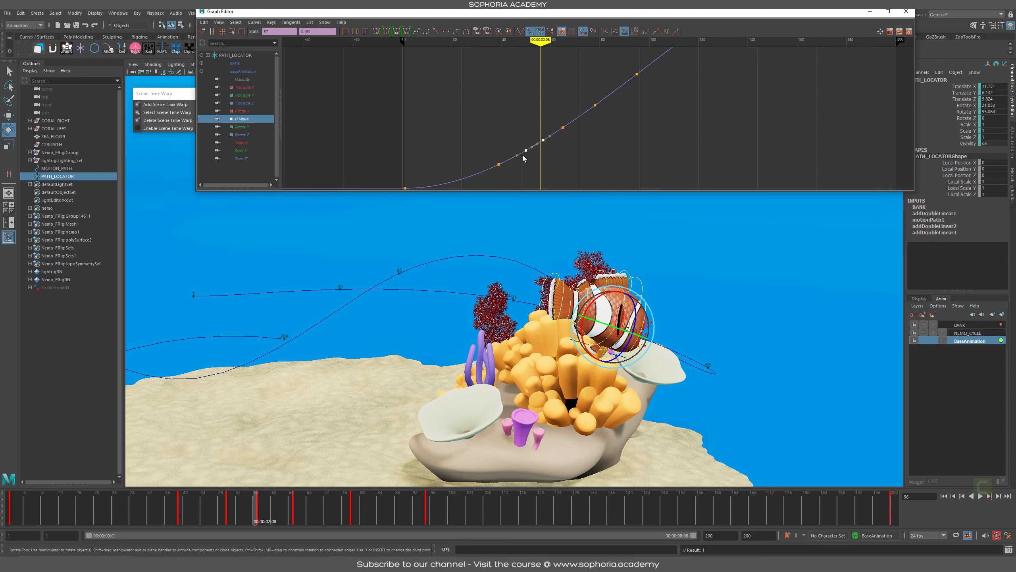
pyautogui.keyDown('shift'); pyautogui.moveTo(523, 158); pyautogui.dragTo(523, 112, button='middle'); pyautogui.keyUp('shift')
pyautogui.moveTo(556, 147); pyautogui.dragTo(505, 163)
pyautogui.press('Delete')
# Steepen the outgoing tangent of the U Value key near frame 50, then raise the key near frame 78 and adjust its tangent
pyautogui.keyDown('shift'); pyautogui.moveTo(546, 123); pyautogui.dragTo(547, 122, button='middle'); pyautogui.keyUp('shift')
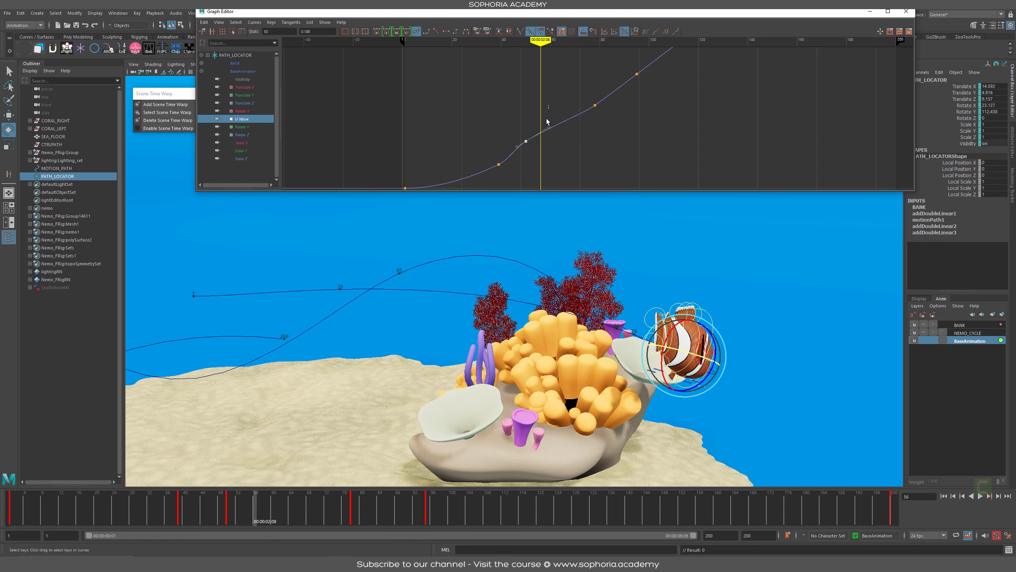
pyautogui.moveTo(544, 156); pyautogui.dragTo(550, 150, button='middle')
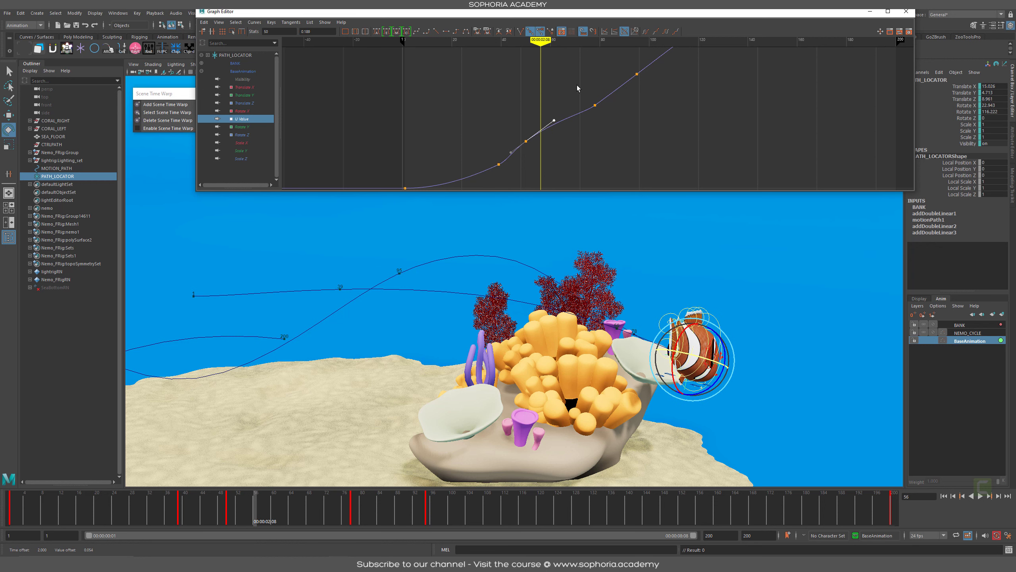
pyautogui.moveTo(576, 84); pyautogui.dragTo(629, 145)
pyautogui.keyDown('shift'); pyautogui.moveTo(578, 146); pyautogui.dragTo(578, 140, button='middle'); pyautogui.keyUp('shift')
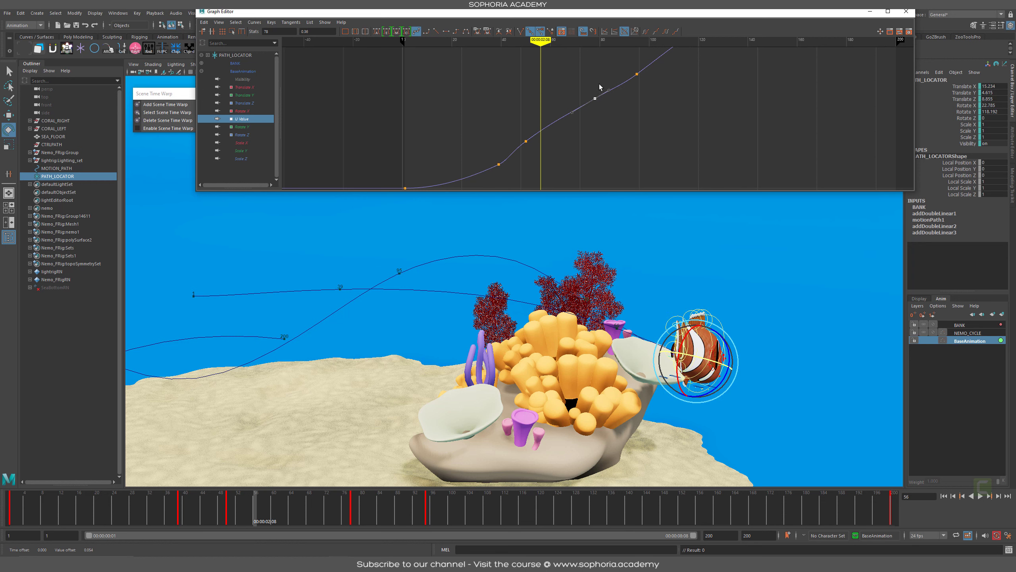
pyautogui.moveTo(624, 115); pyautogui.dragTo(626, 116, button='middle')
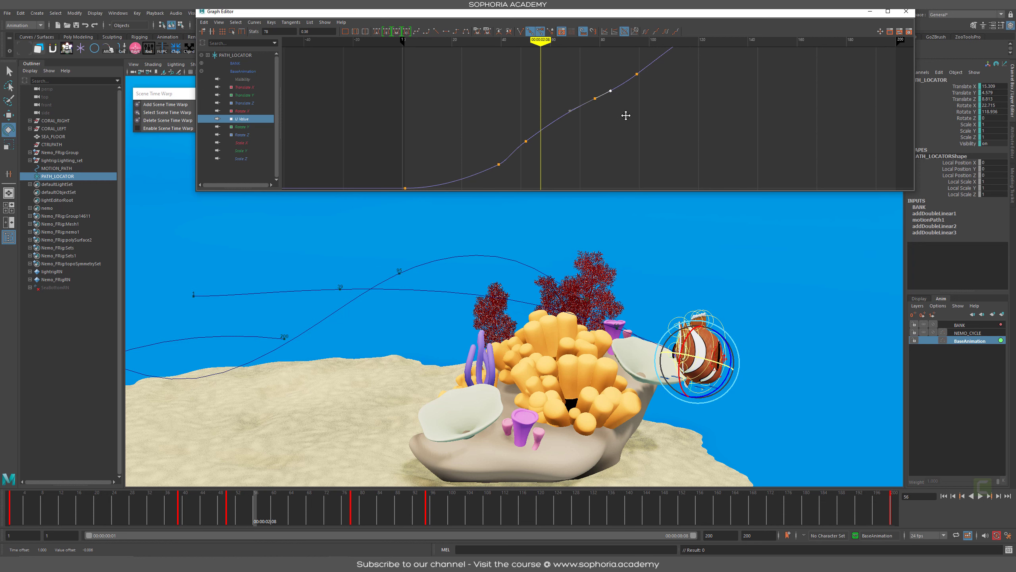
# Move the early U Value key near frame 39 to frame 37, playing the swim before and after the change
pyautogui.scroll(-2, 594, 116)
pyautogui.hotkey('alt', 'v')
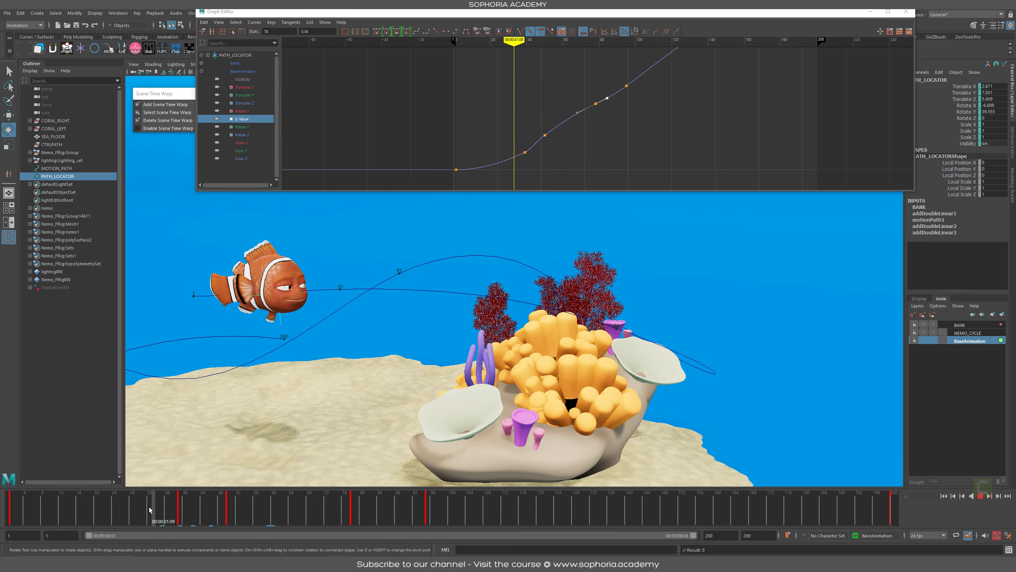
pyautogui.press('Escape')
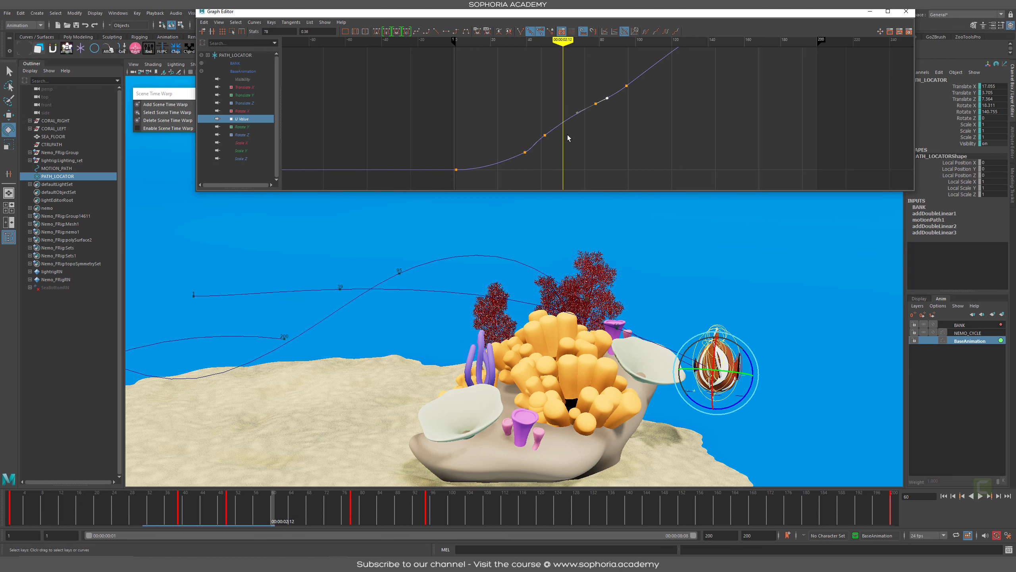
pyautogui.moveTo(528, 149)
pyautogui.keyDown('alt'); pyautogui.mouseDown(button='middle')
pyautogui.moveTo(553, 140)
pyautogui.moveTo(553, 150)
pyautogui.mouseUp(button='middle'); pyautogui.keyUp('alt')
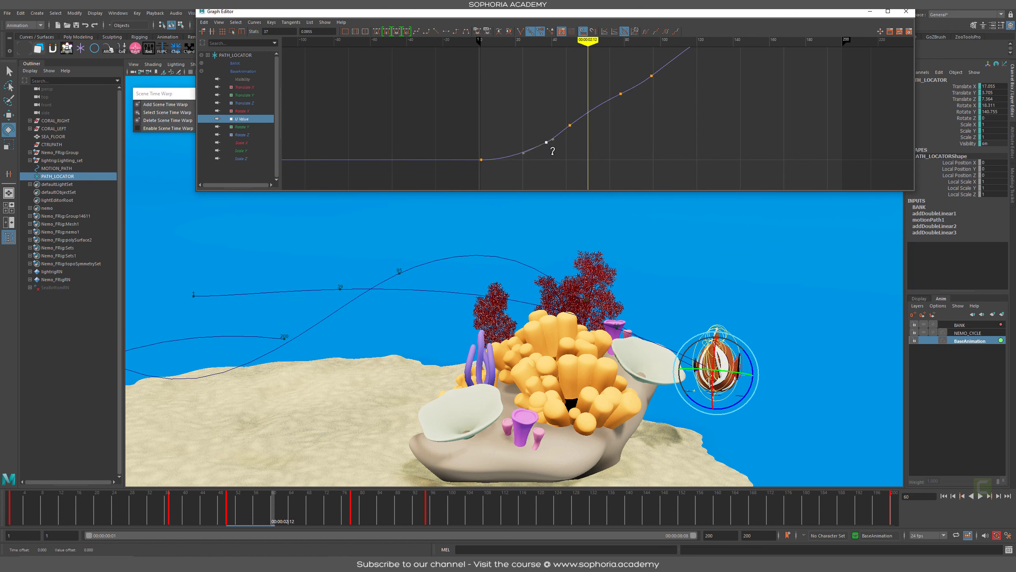
pyautogui.hotkey('alt', 'v')
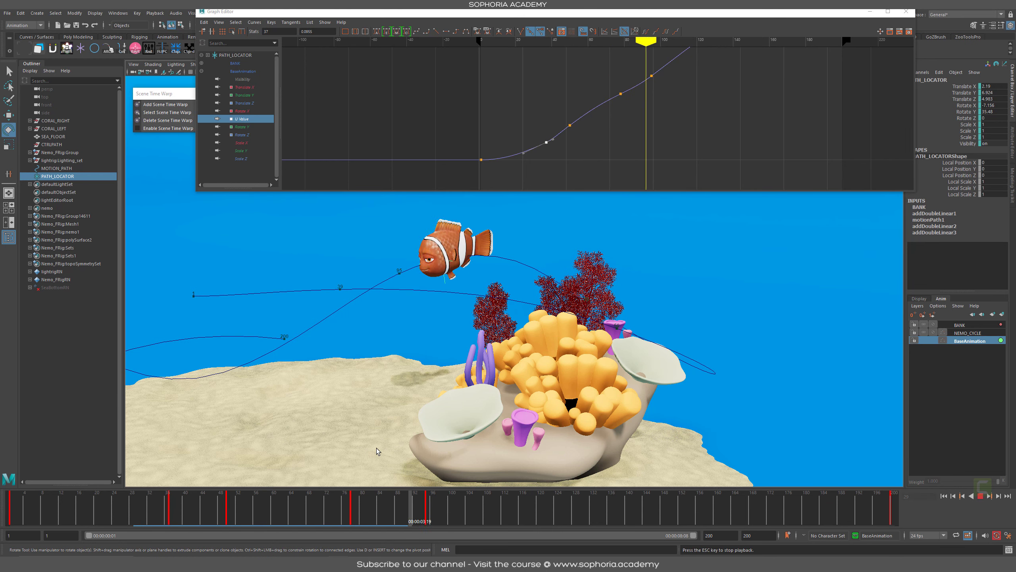
pyautogui.click(407, 508)
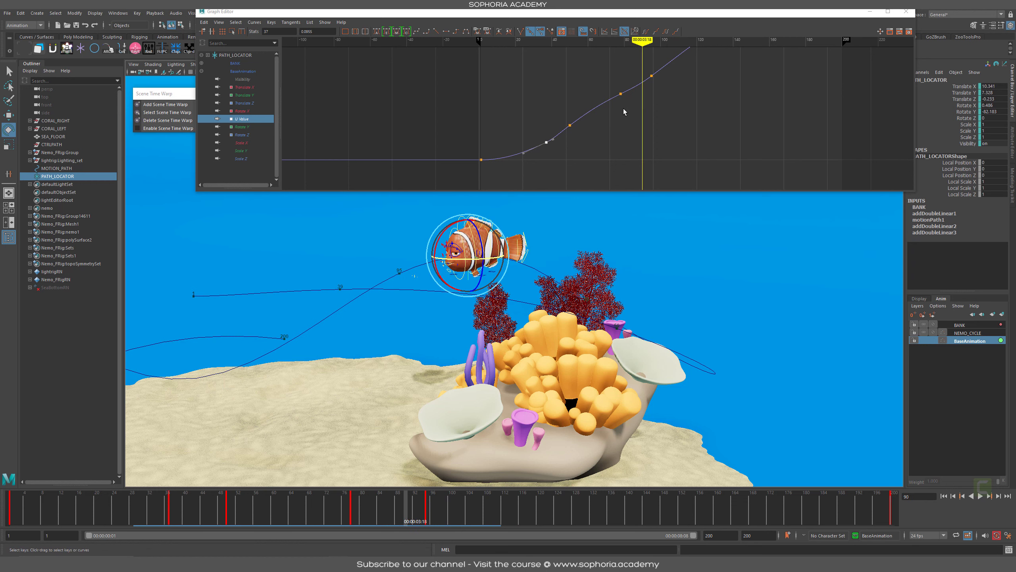
# Lower the U Value key at frame 95 to about 0.428, flatten its outgoing tangent, and replay the swim
pyautogui.keyDown('alt'); pyautogui.moveTo(628, 75); pyautogui.dragTo(515, 114, button='middle'); pyautogui.keyUp('alt')
pyautogui.moveTo(550, 124); pyautogui.dragTo(551, 124)
pyautogui.keyDown('shift'); pyautogui.moveTo(551, 124); pyautogui.dragTo(558, 135, button='middle'); pyautogui.keyUp('shift')
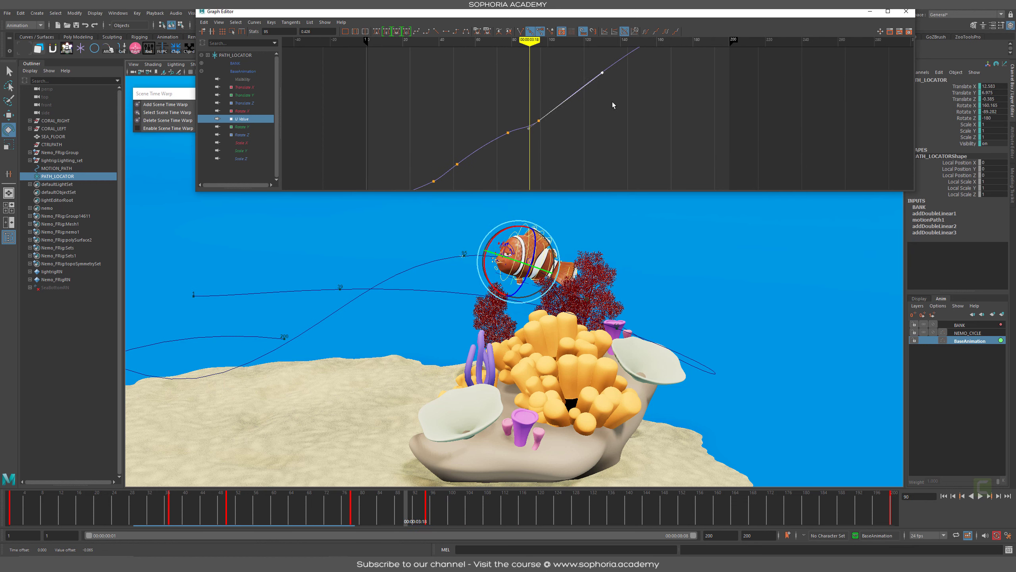
pyautogui.moveTo(612, 105)
pyautogui.mouseDown(button='middle')
pyautogui.moveTo(619, 113)
pyautogui.moveTo(610, 114)
pyautogui.moveTo(645, 127)
pyautogui.mouseUp(button='middle')
pyautogui.hotkey('alt', 'v')
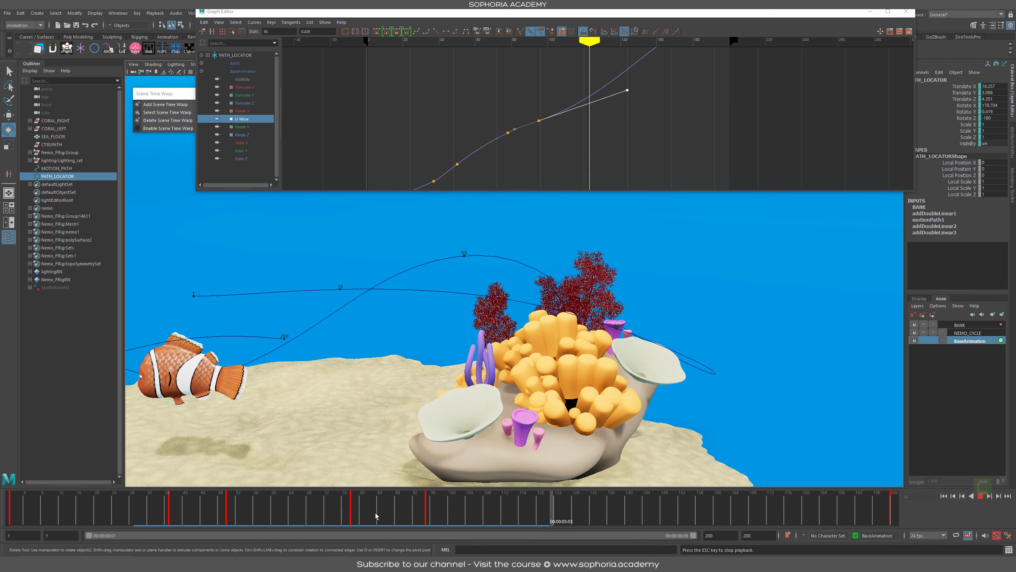
pyautogui.press('Escape')
# Insert a key on the U Value curve at about frame 121
pyautogui.keyDown('alt'); pyautogui.moveTo(589, 98); pyautogui.dragTo(564, 111, button='middle'); pyautogui.keyUp('alt')
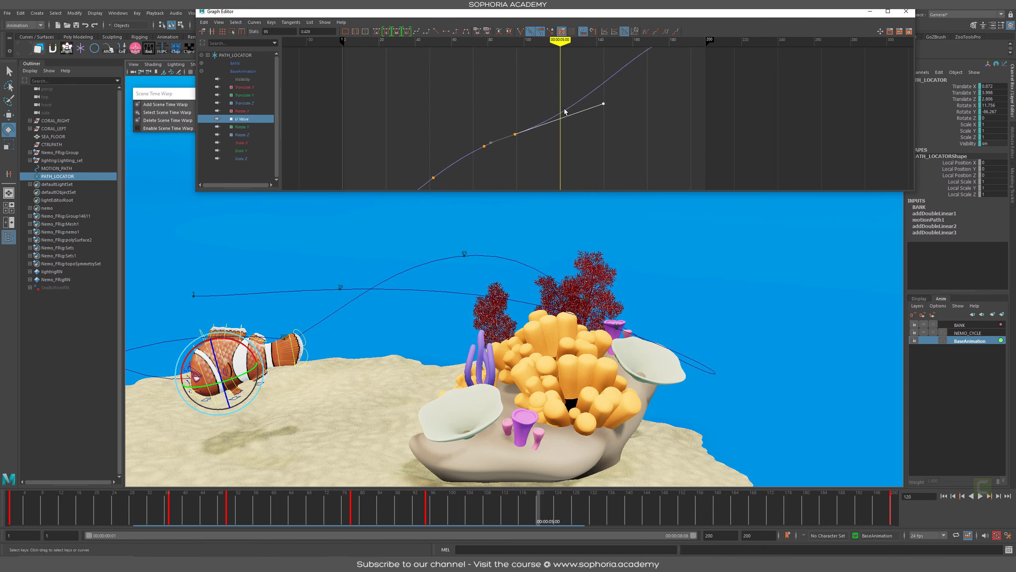
pyautogui.middleClick(562, 112)
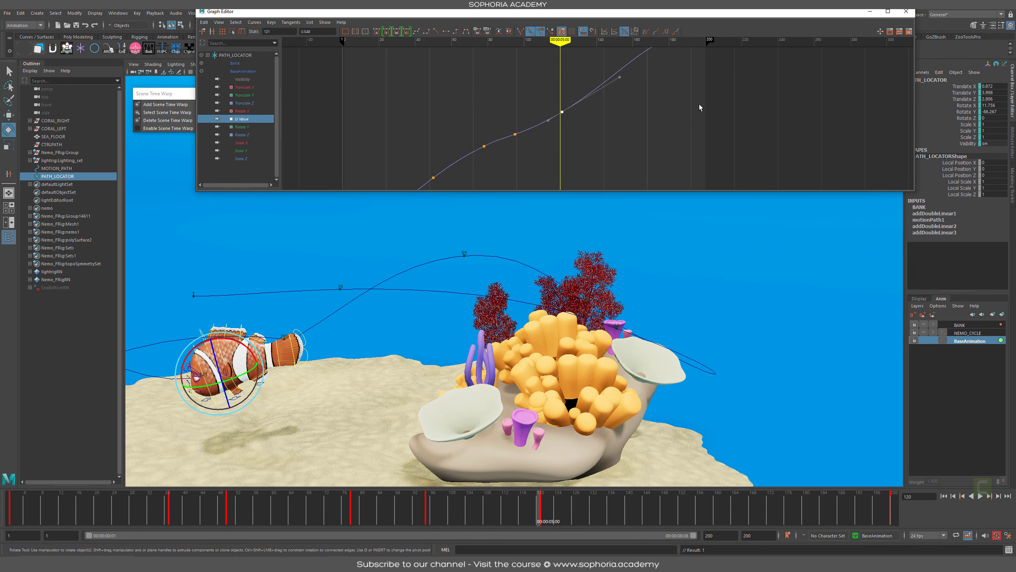
pyautogui.keyDown('alt'); pyautogui.moveTo(700, 107); pyautogui.dragTo(689, 117, button='middle'); pyautogui.keyUp('alt')
pyautogui.scroll(-5, 637, 109)
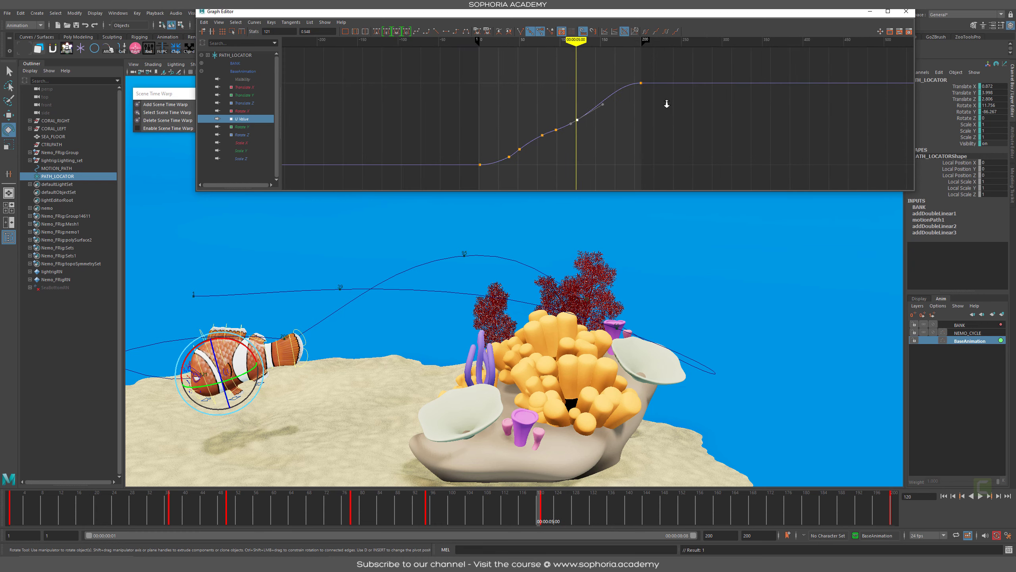
# Bring the second coral into view and insert U Value keys at frames 138 and 154, where the fish rounds it
pyautogui.click(562, 510)
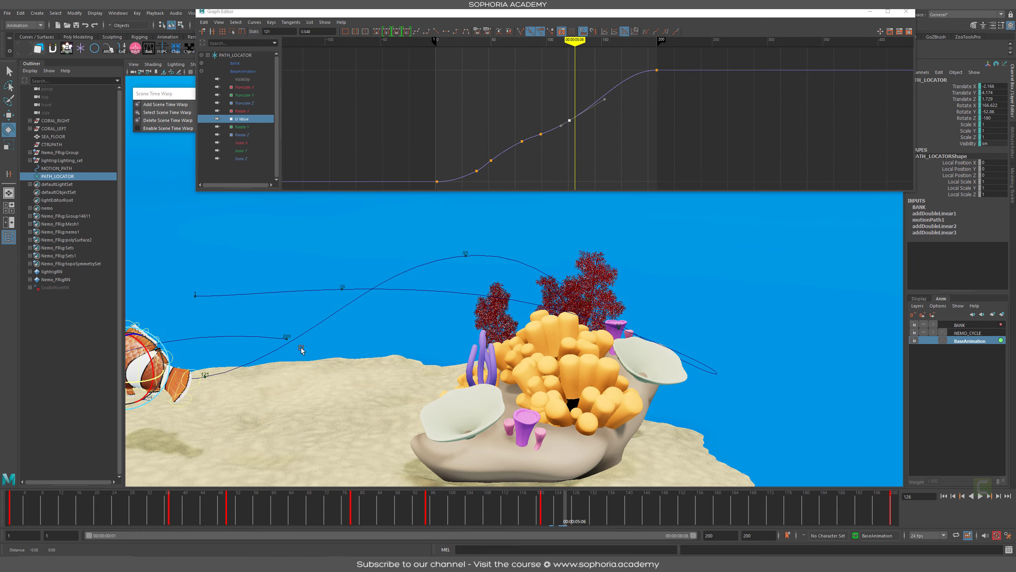
pyautogui.keyDown('alt'); pyautogui.moveTo(580, 441); pyautogui.dragTo(620, 478); pyautogui.keyUp('alt')
pyautogui.moveTo(535, 510); pyautogui.dragTo(566, 507)
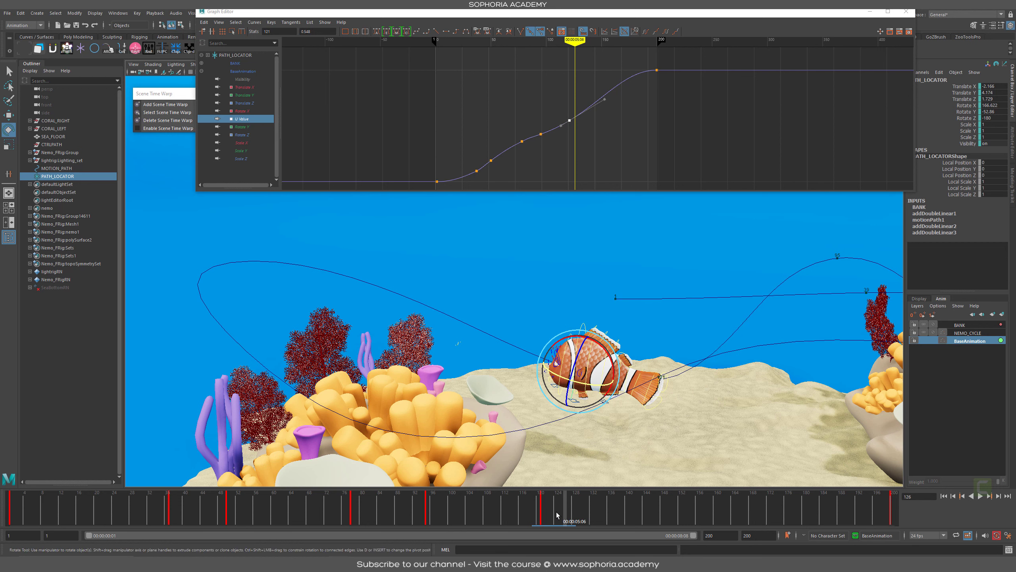
pyautogui.hotkey('alt', 'v')
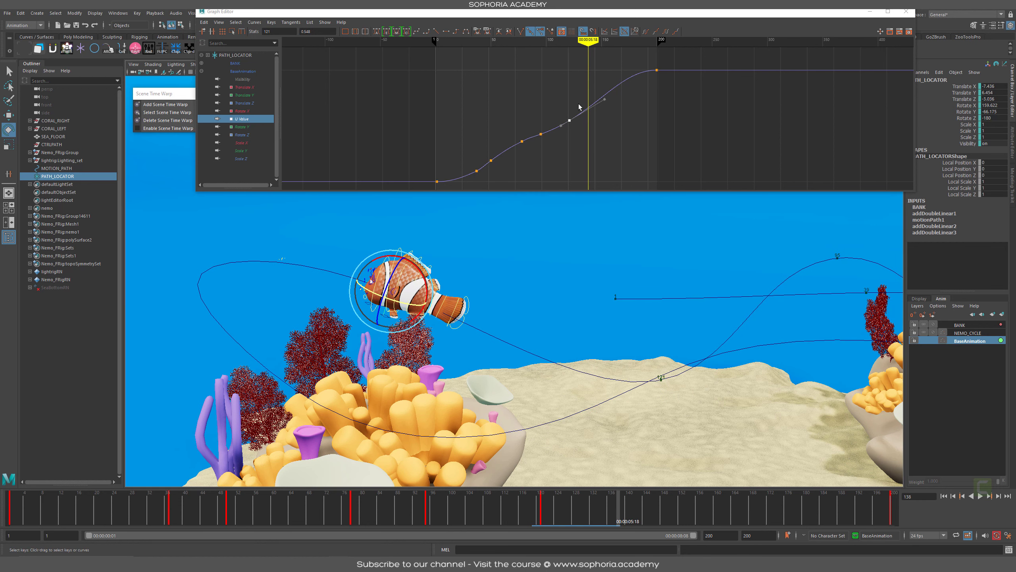
pyautogui.press('i')
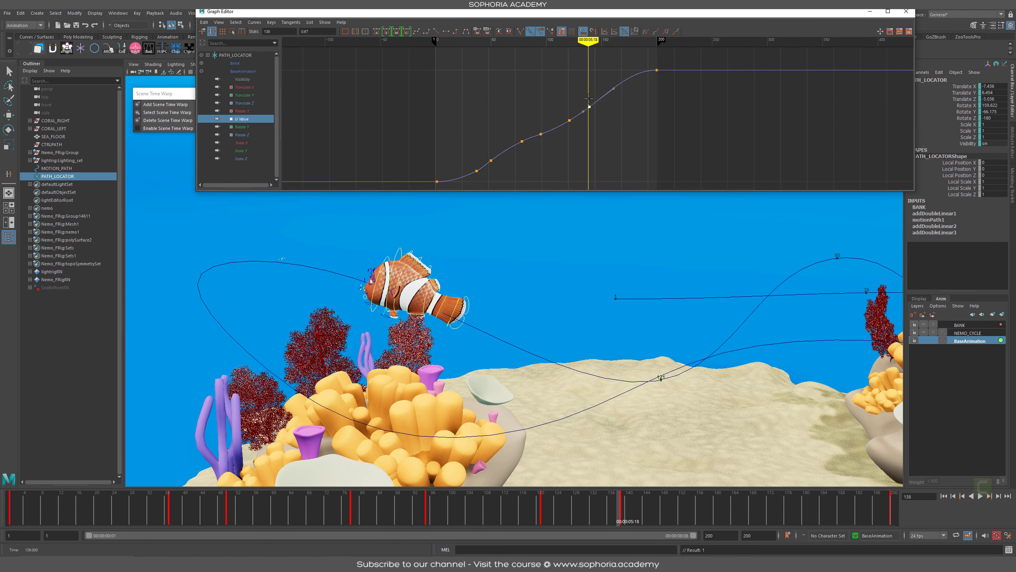
pyautogui.press('e')
# Raise the U Value key at frame 138 and scrub the turn around the second coral up to frame 159
pyautogui.moveTo(577, 91); pyautogui.dragTo(603, 118)
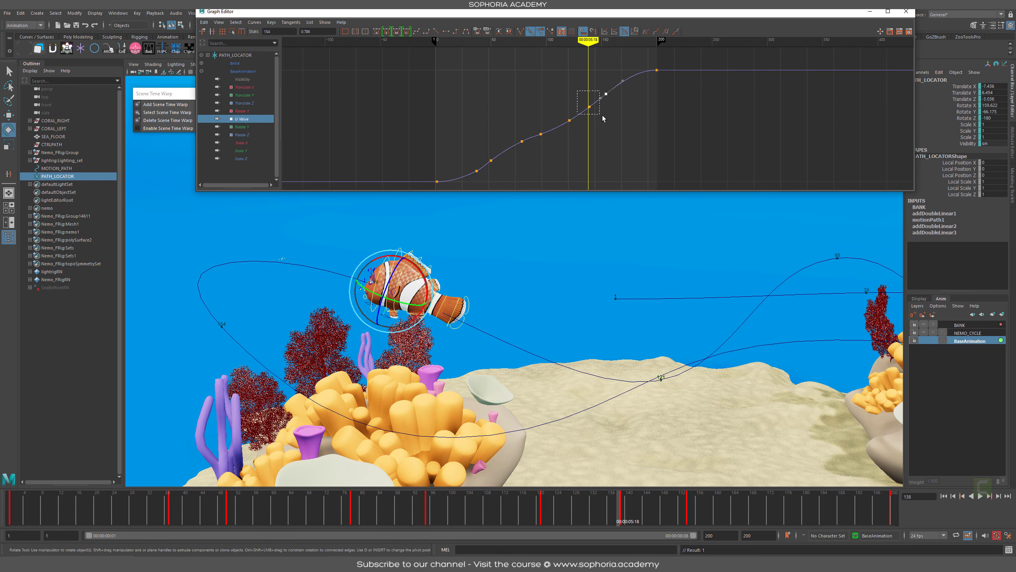
pyautogui.keyDown('shift'); pyautogui.moveTo(594, 139); pyautogui.dragTo(592, 127, button='middle'); pyautogui.keyUp('shift')
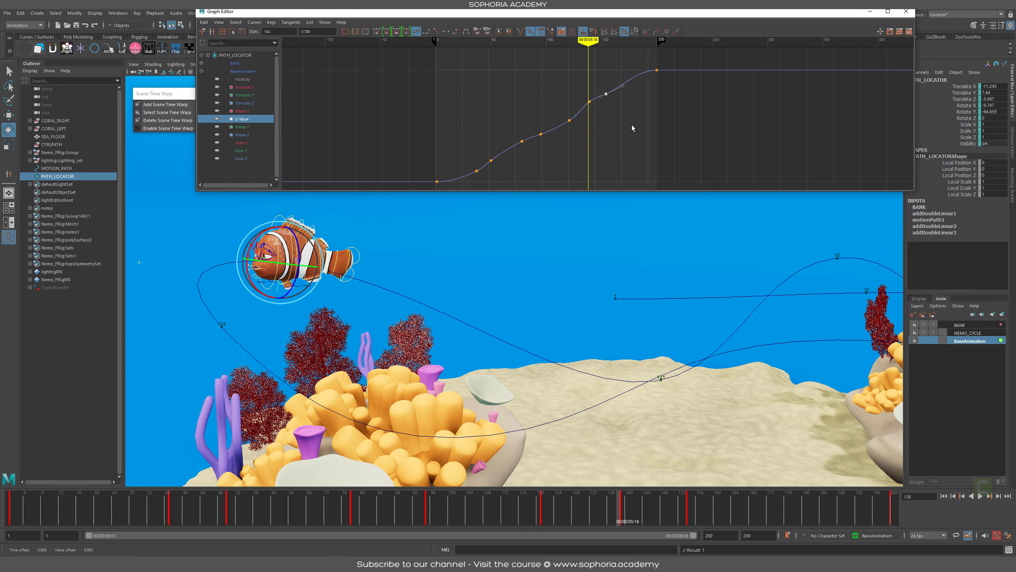
pyautogui.moveTo(533, 517)
pyautogui.mouseDown()
pyautogui.moveTo(716, 526)
pyautogui.moveTo(711, 520)
pyautogui.mouseUp()
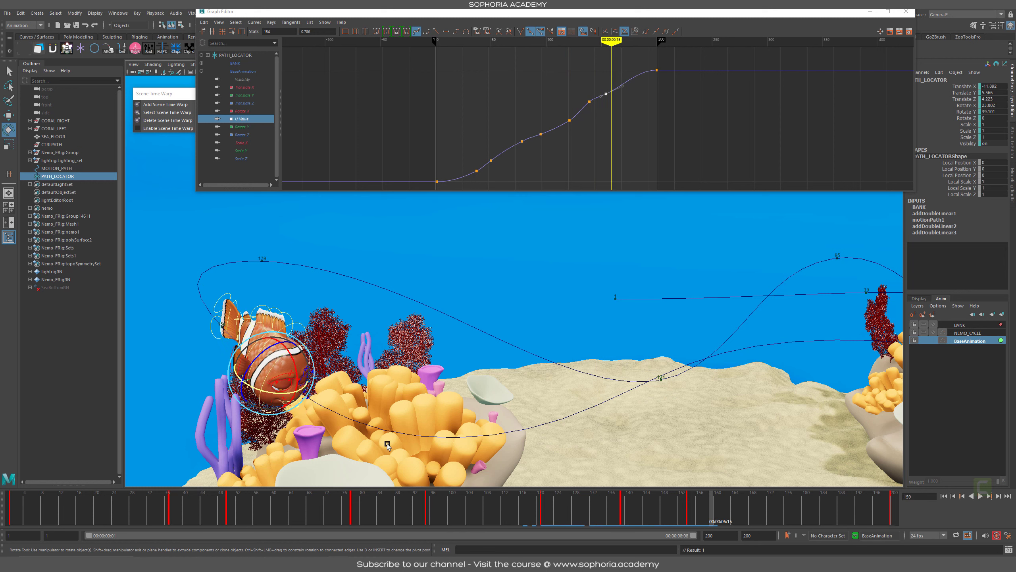
# Flatten the outgoing tangent of the U Value key at frame 154 and play the fish's exit from the turn
pyautogui.scroll(5, 574, 102)
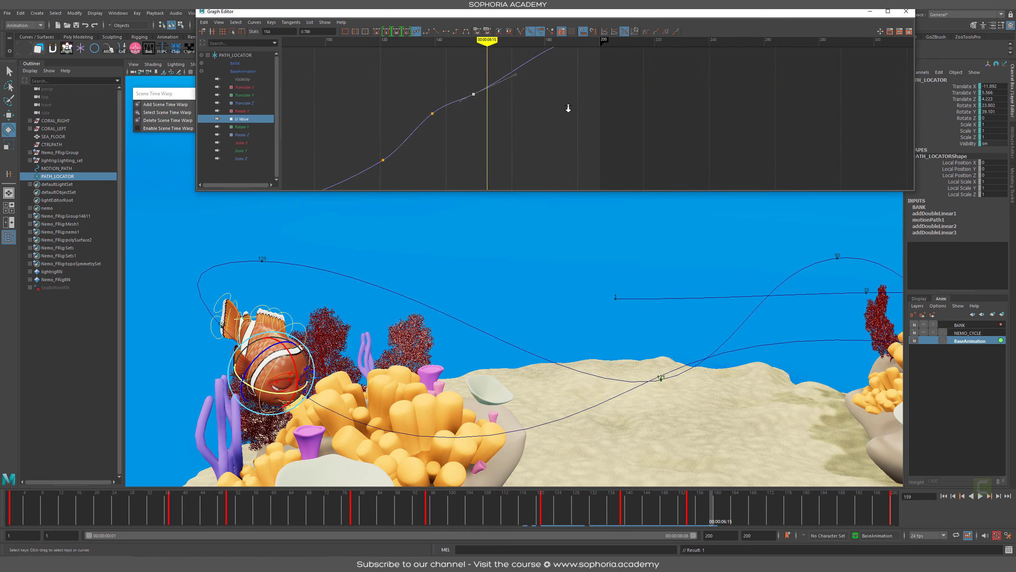
pyautogui.moveTo(585, 130); pyautogui.dragTo(596, 138, button='middle')
pyautogui.scroll(-4, 598, 138)
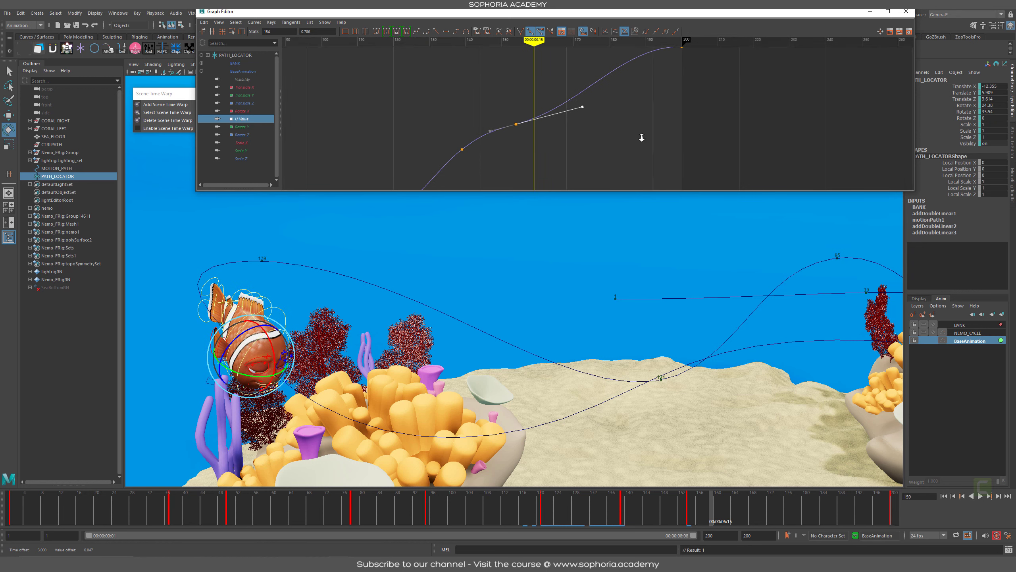
pyautogui.hotkey('alt', 'v')
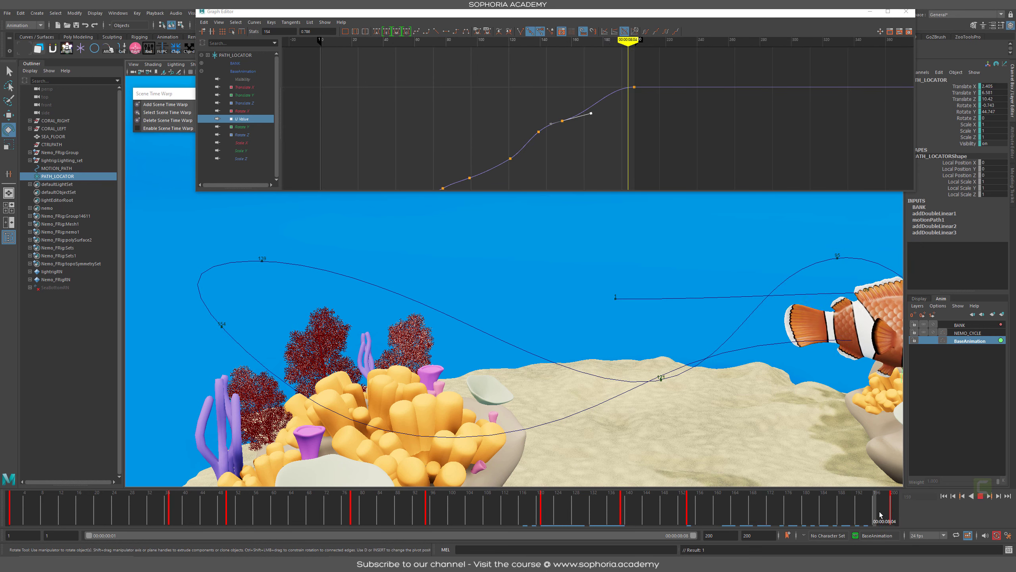
pyautogui.hotkey('alt', 'v')
# Frame both corals and replay the swim, first from about frame 53 and then repeatedly from just before frame 121
pyautogui.keyDown('alt'); pyautogui.moveTo(531, 127); pyautogui.dragTo(607, 73, button='middle'); pyautogui.keyUp('alt')
pyautogui.scroll(-4, 607, 73)
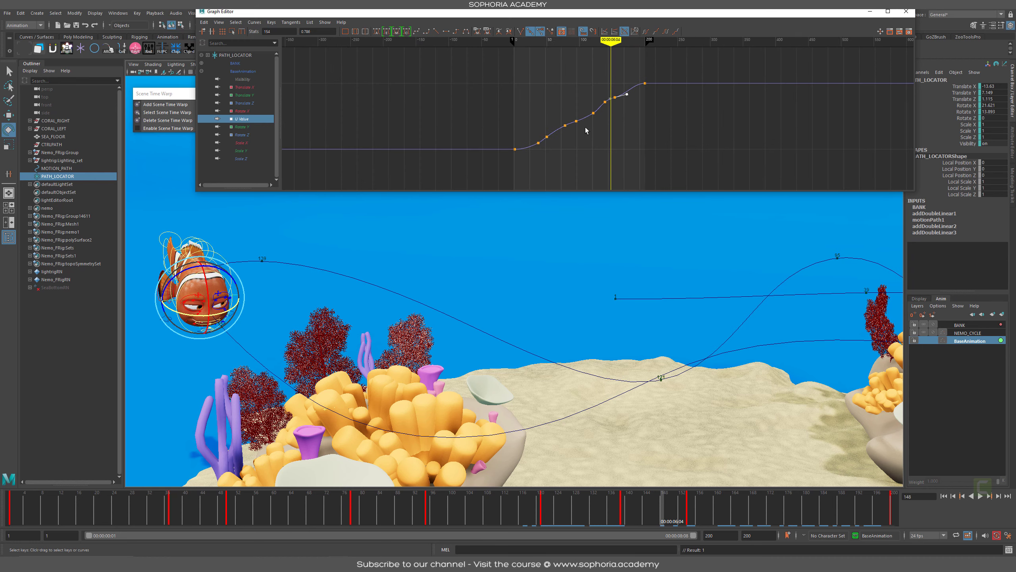
pyautogui.click(243, 520)
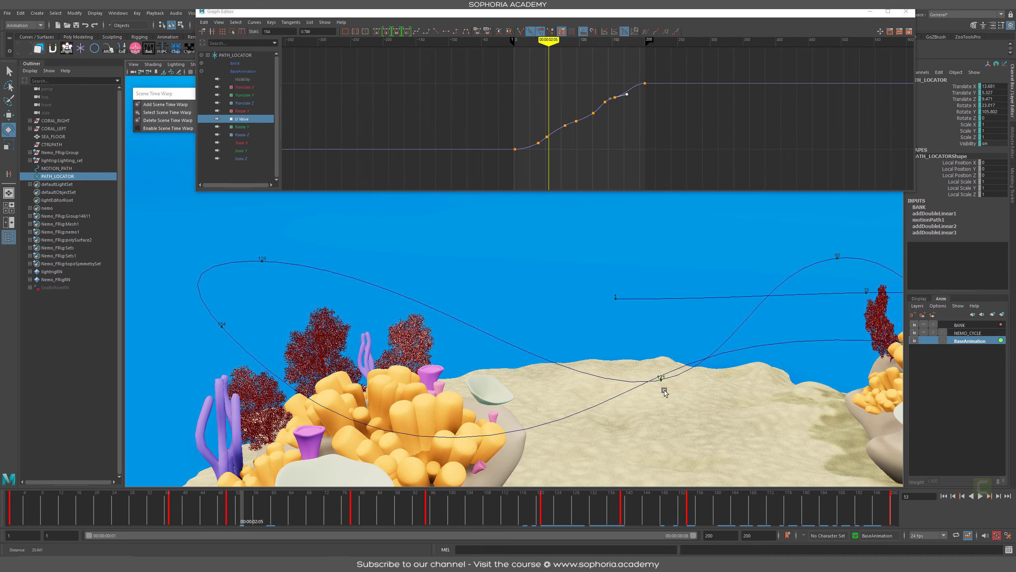
pyautogui.keyDown('alt'); pyautogui.moveTo(662, 388); pyautogui.dragTo(599, 321, button='right'); pyautogui.keyUp('alt')
pyautogui.keyDown('alt'); pyautogui.moveTo(599, 320); pyautogui.dragTo(490, 317, button='middle'); pyautogui.keyUp('alt')
pyautogui.hotkey('alt', 'v')
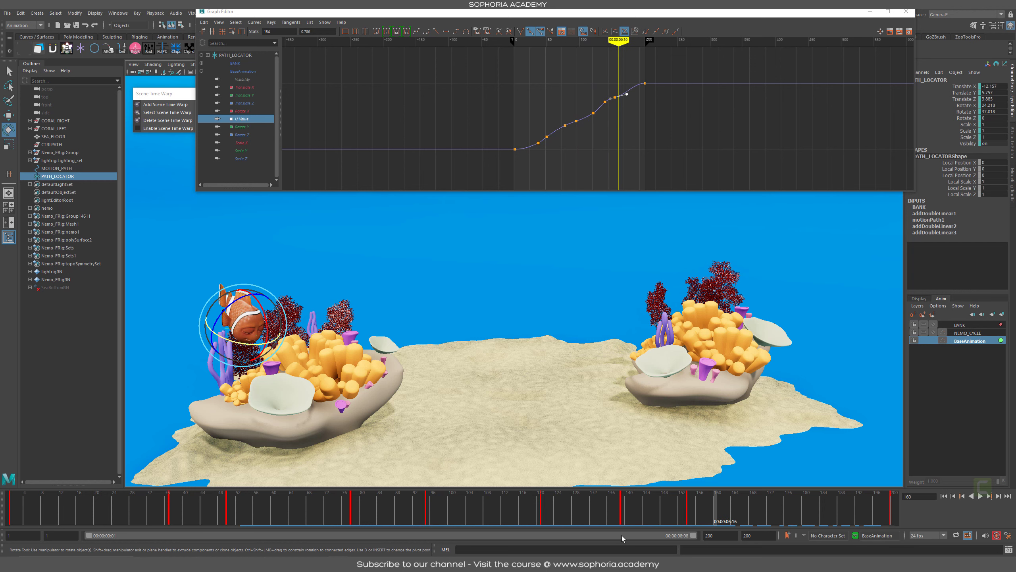
pyautogui.click(516, 511)
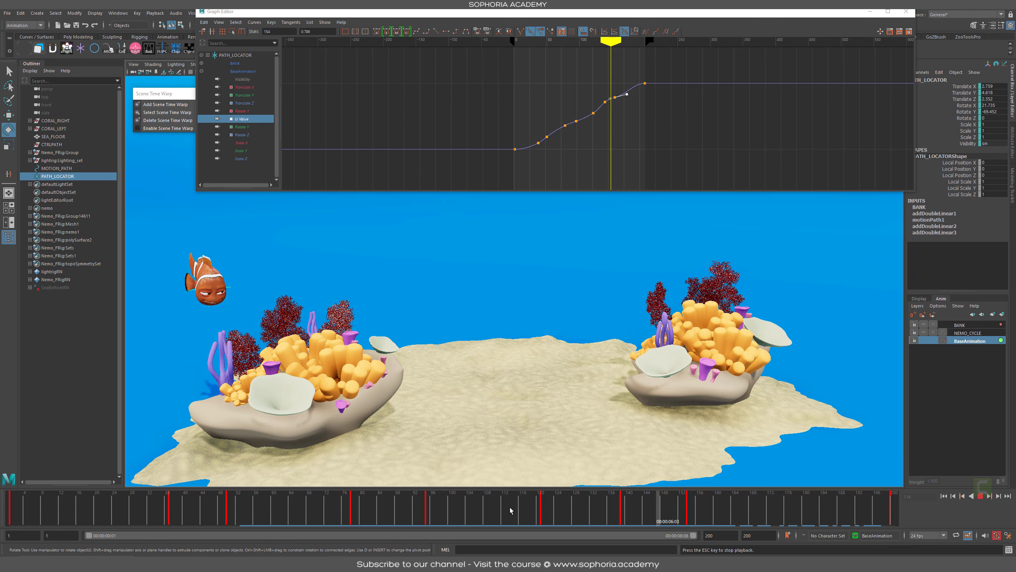
pyautogui.click(518, 511)
pyautogui.click(521, 510)
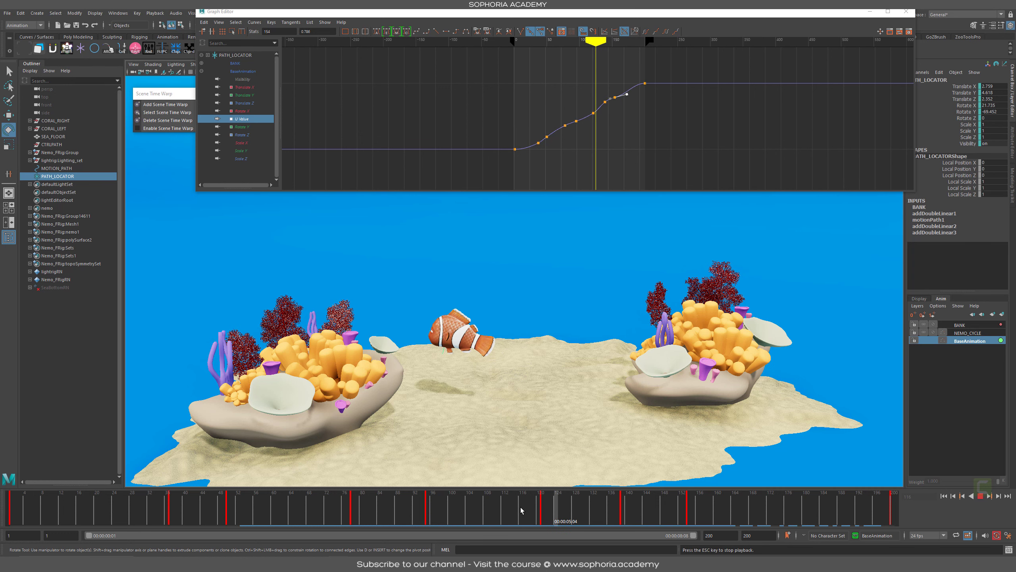
pyautogui.click(523, 511)
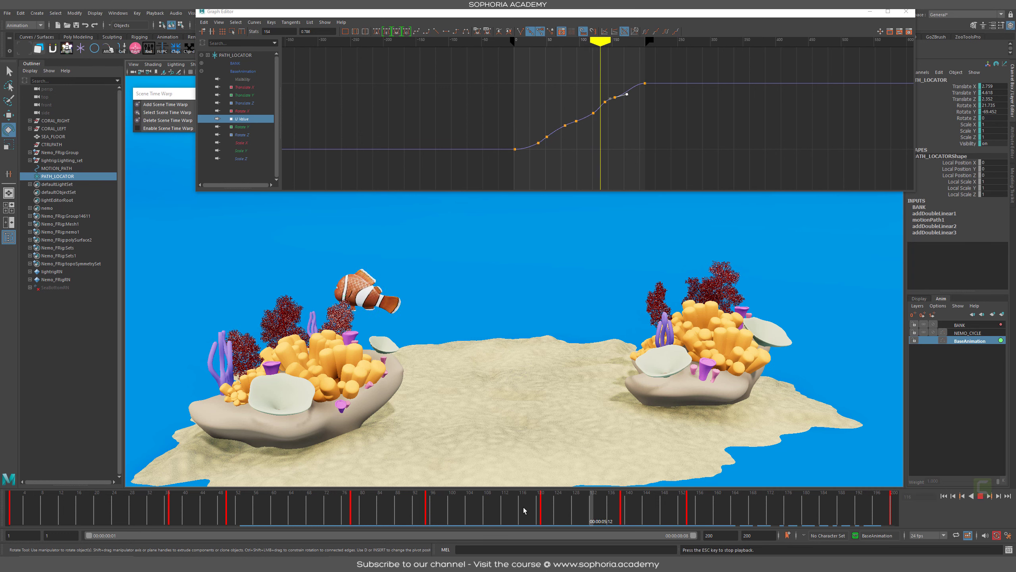
pyautogui.click(523, 511)
# Replay the approach to the second coral and move the U Value key near frame 138 to frame 137 at about 0.703
pyautogui.scroll(5, 606, 100)
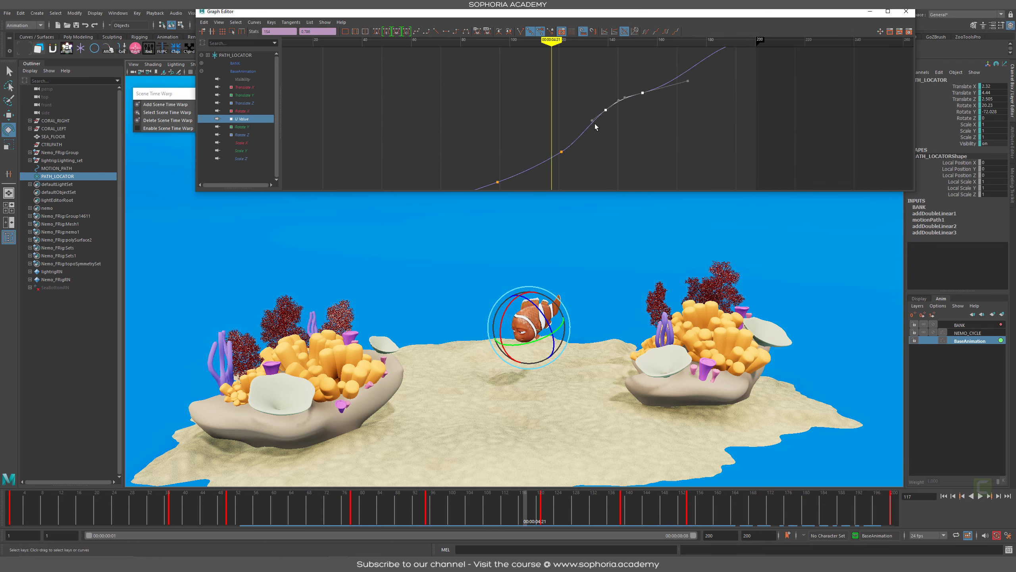
pyautogui.scroll(-3, 623, 138)
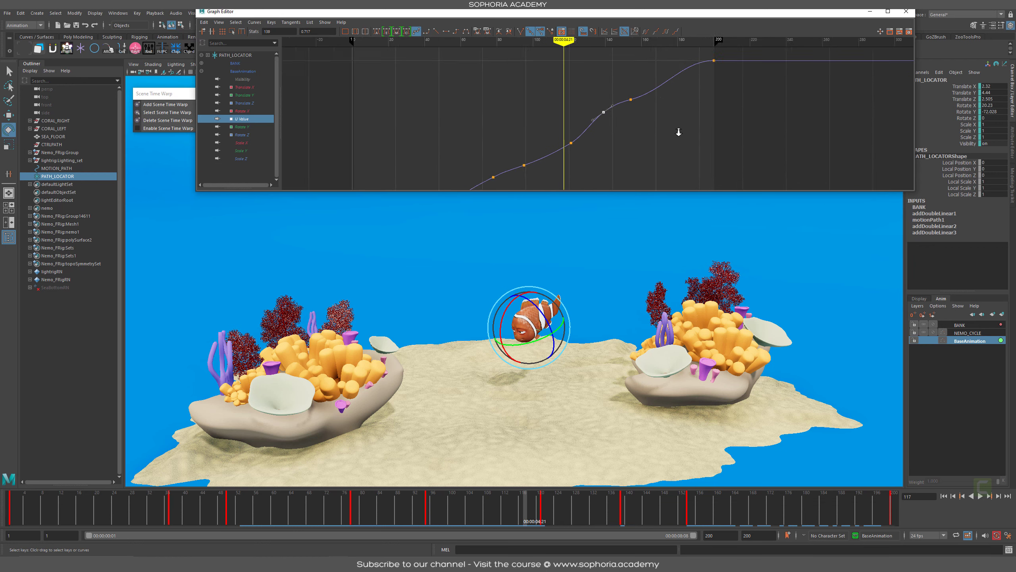
pyautogui.hotkey('alt', 'v')
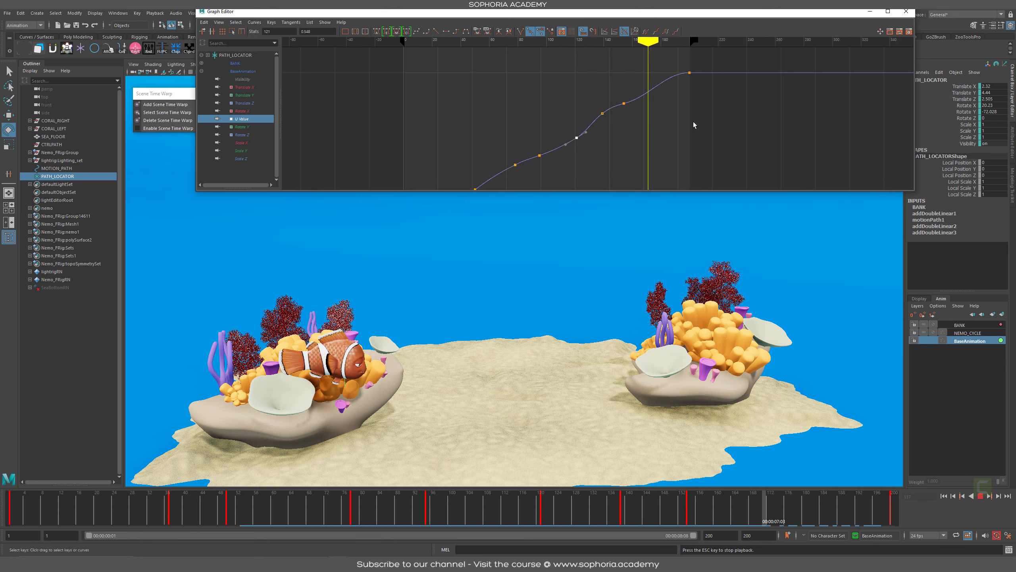
pyautogui.moveTo(480, 508); pyautogui.dragTo(521, 508)
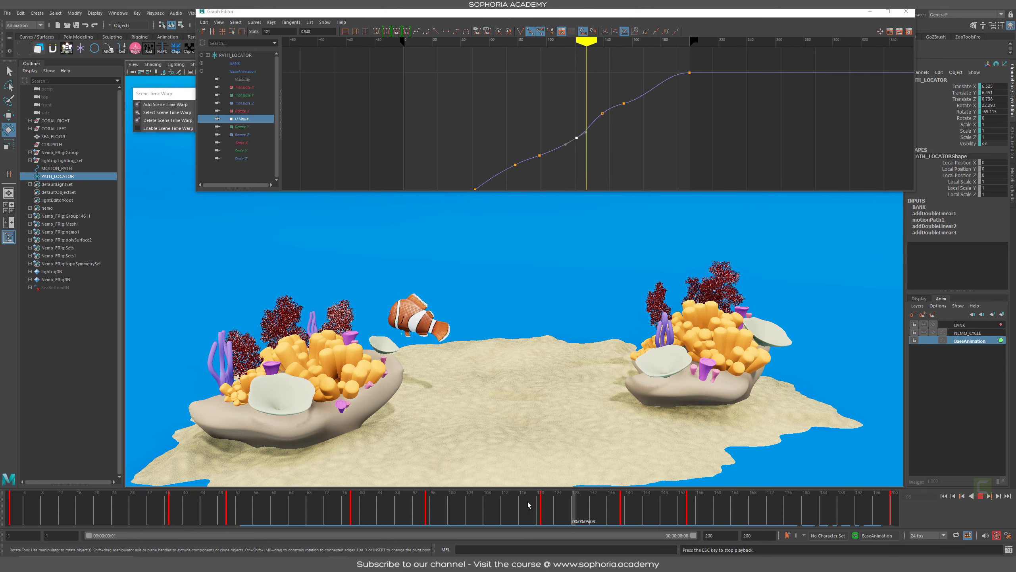
pyautogui.press('Escape')
pyautogui.keyDown('alt'); pyautogui.moveTo(562, 127); pyautogui.dragTo(594, 83, button='right'); pyautogui.keyUp('alt')
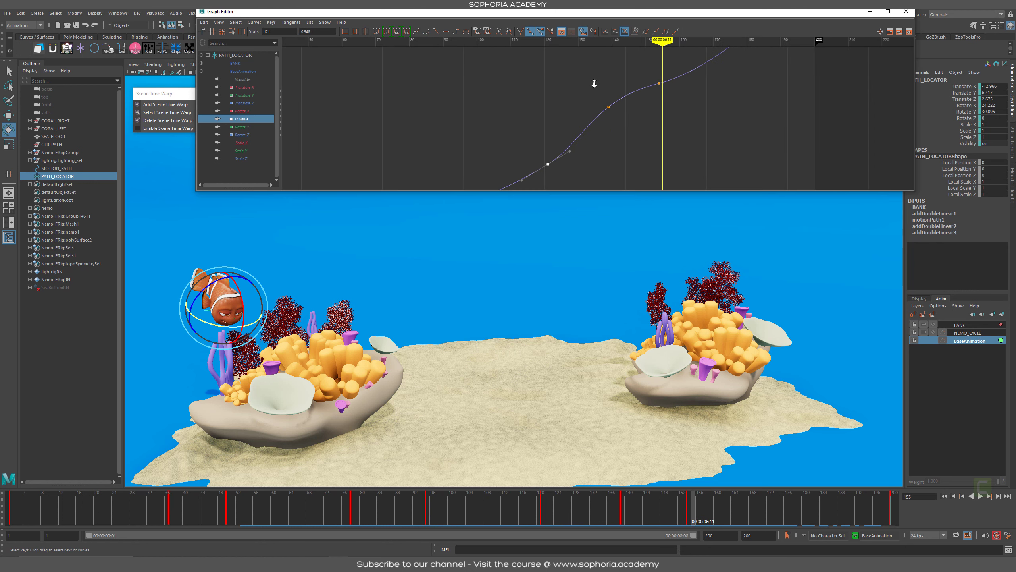
pyautogui.moveTo(636, 130); pyautogui.dragTo(633, 132)
pyautogui.moveTo(622, 133); pyautogui.dragTo(614, 132, button='middle')
pyautogui.press('w')
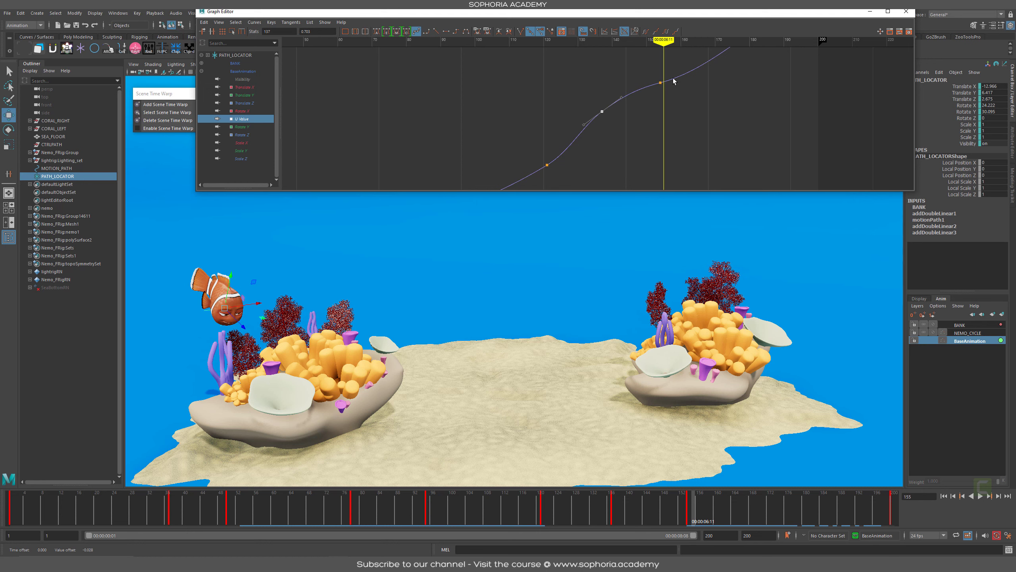
# Replay the turn around the second coral and move the U Value key at frame 154 to frame 160 with value 0.822
pyautogui.click(489, 503)
pyautogui.hotkey('alt', 'v')
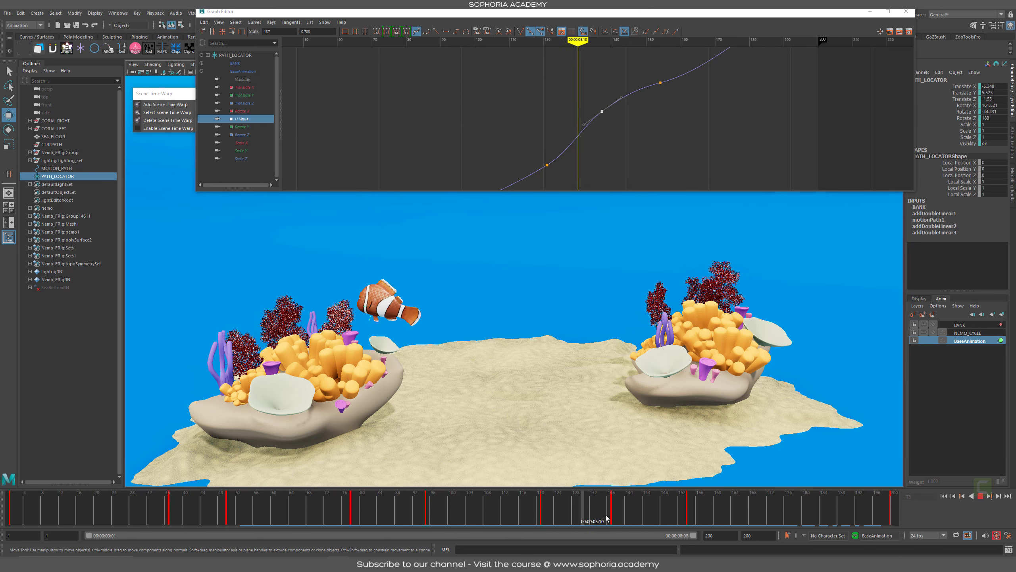
pyautogui.click(691, 518)
pyautogui.moveTo(691, 519)
pyautogui.mouseDown()
pyautogui.moveTo(728, 519)
pyautogui.moveTo(715, 519)
pyautogui.mouseUp()
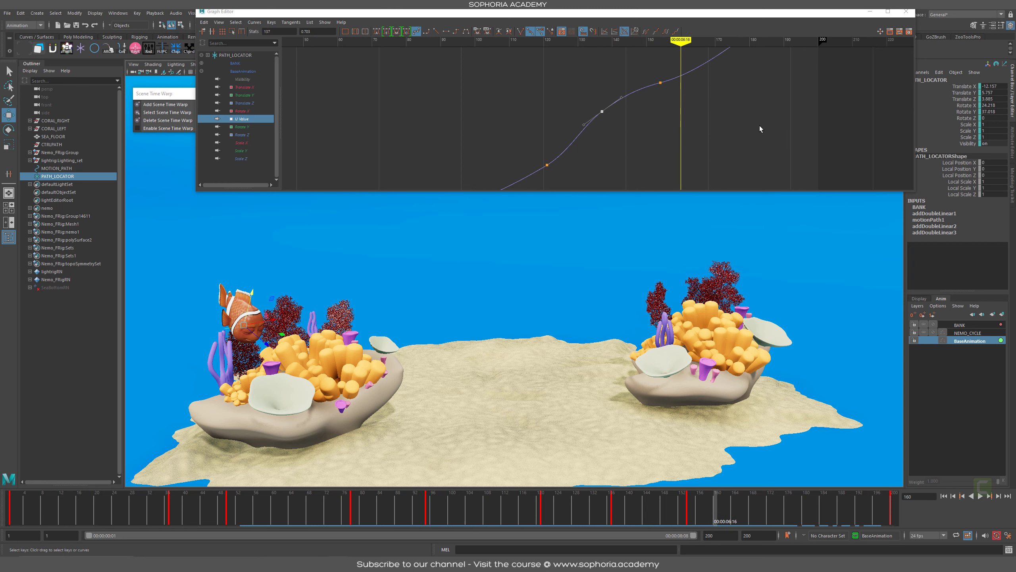
pyautogui.keyDown('alt'); pyautogui.moveTo(662, 66); pyautogui.dragTo(597, 113, button='middle'); pyautogui.keyUp('alt')
pyautogui.moveTo(641, 152)
pyautogui.keyDown('shift'); pyautogui.mouseDown(button='middle')
pyautogui.moveTo(649, 147)
pyautogui.moveTo(631, 139)
pyautogui.mouseUp(button='middle'); pyautogui.keyUp('shift')
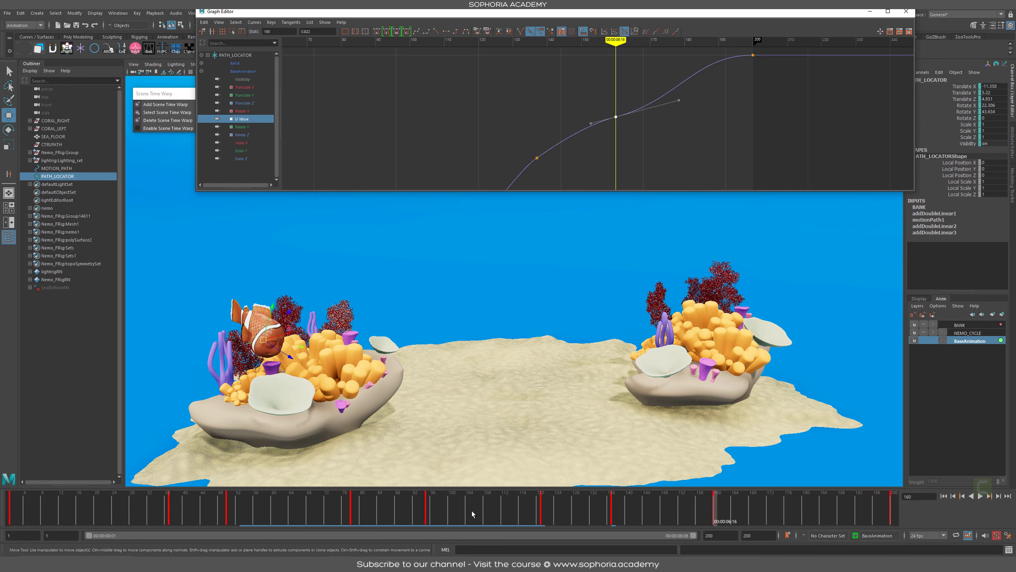
# Close the Graph Editor, replay the whole swim from frame 1, and scrub through the turn around the left coral to frame 164
pyautogui.hotkey('alt', 'v')
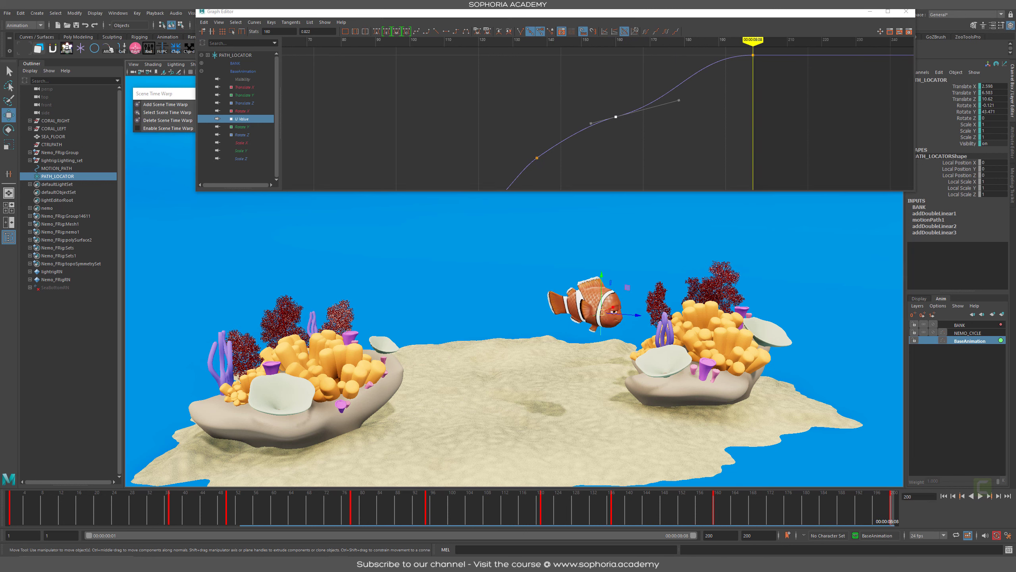
pyautogui.keyDown('alt'); pyautogui.moveTo(773, 83); pyautogui.dragTo(764, 77, button='middle'); pyautogui.keyUp('alt')
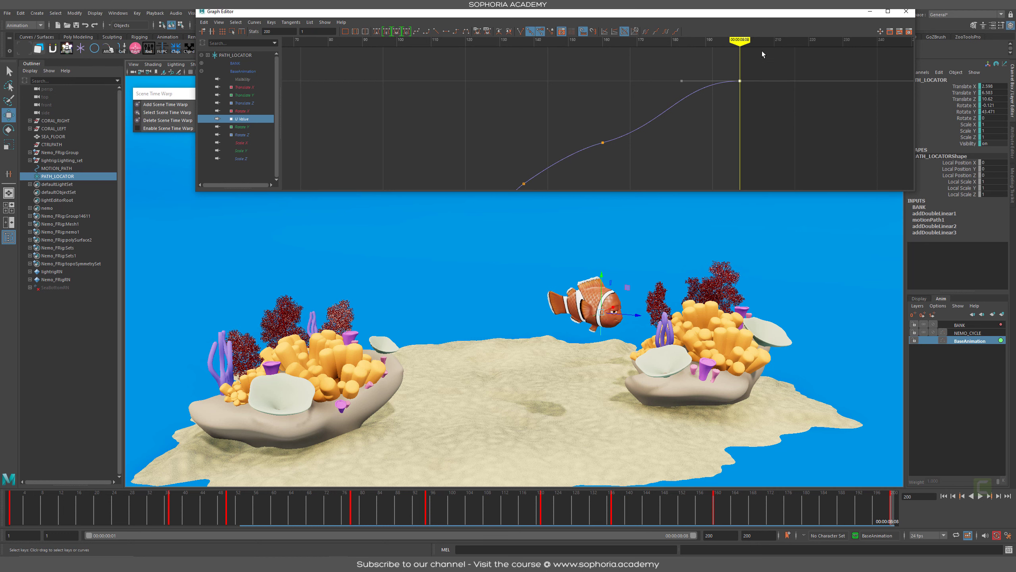
pyautogui.click(906, 11)
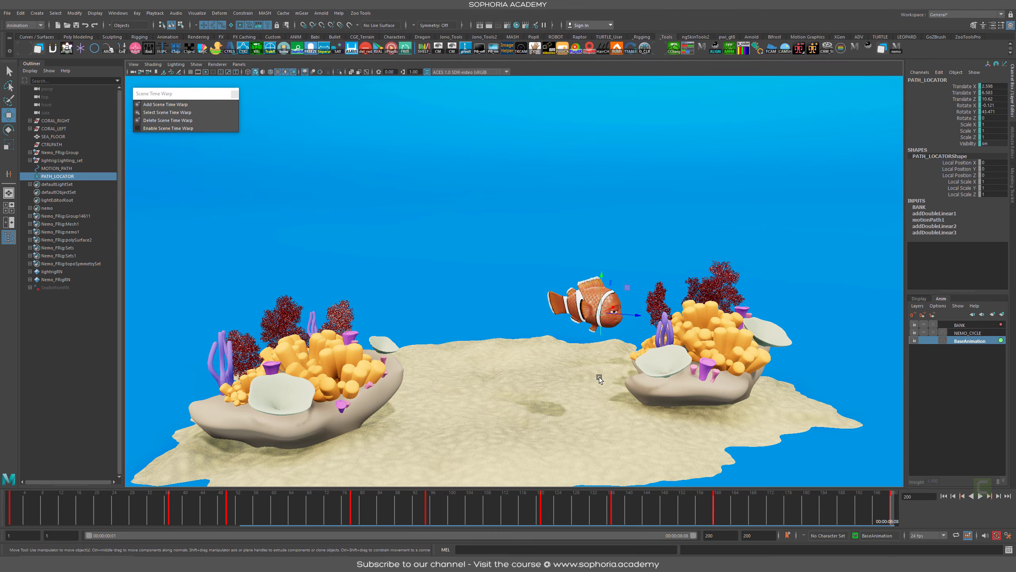
pyautogui.keyDown('alt'); pyautogui.moveTo(598, 377); pyautogui.dragTo(641, 248); pyautogui.keyUp('alt')
pyautogui.hotkey('alt', 'shift', 'v')
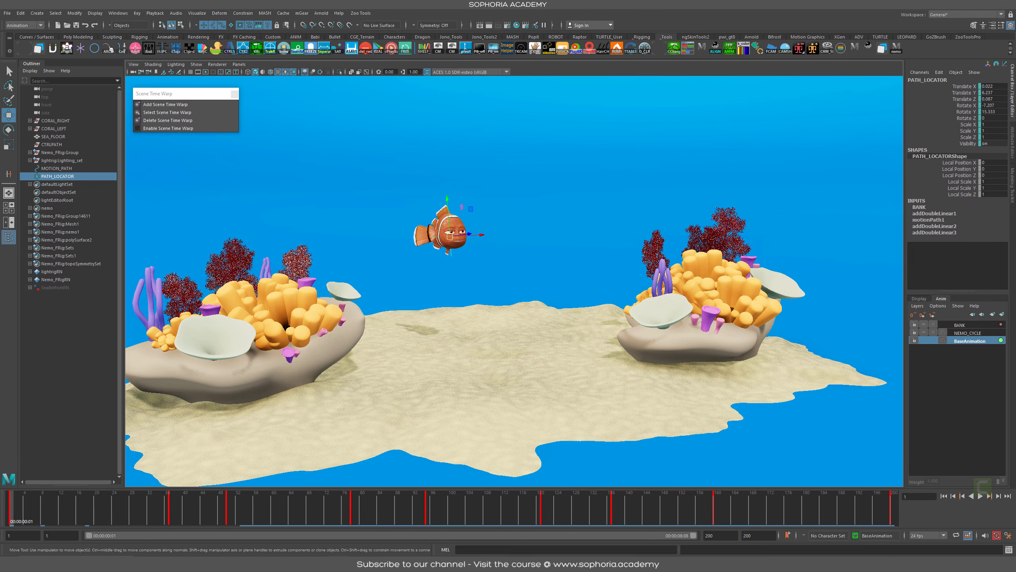
pyautogui.keyDown('alt'); pyautogui.moveTo(462, 227); pyautogui.dragTo(633, 250); pyautogui.keyUp('alt')
pyautogui.hotkey('alt', 'v')
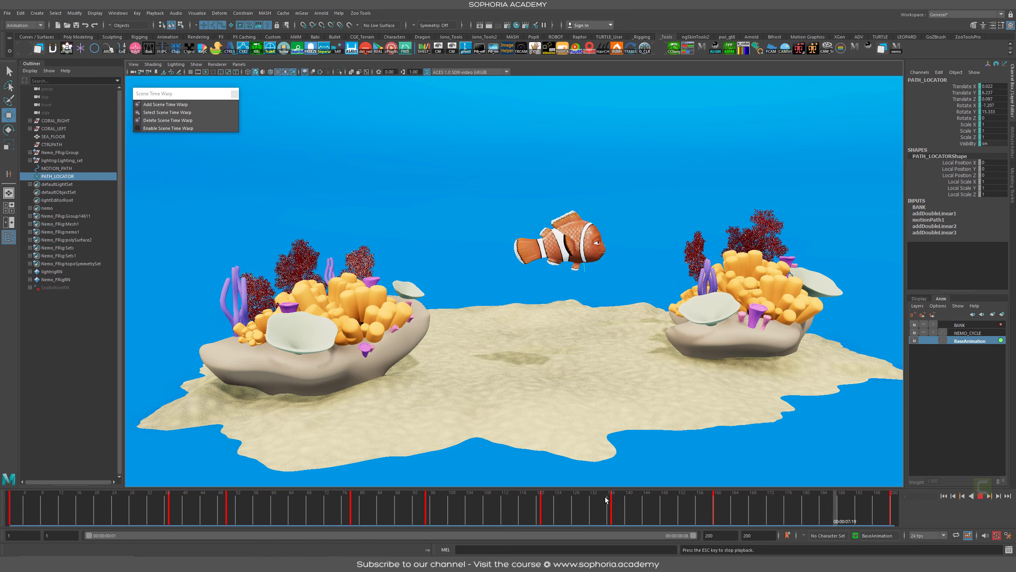
pyautogui.click(607, 514)
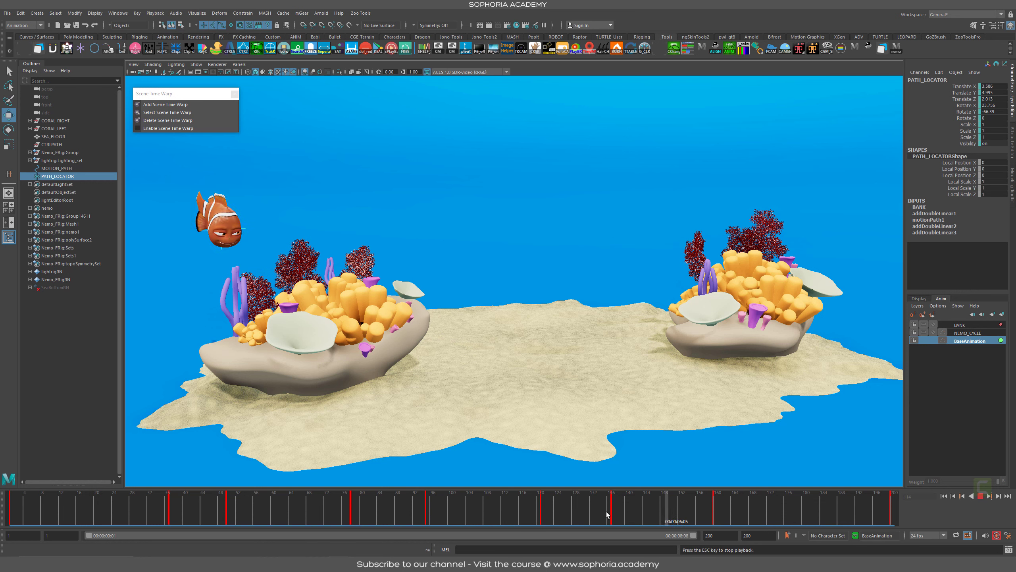
pyautogui.moveTo(607, 514); pyautogui.dragTo(734, 516)
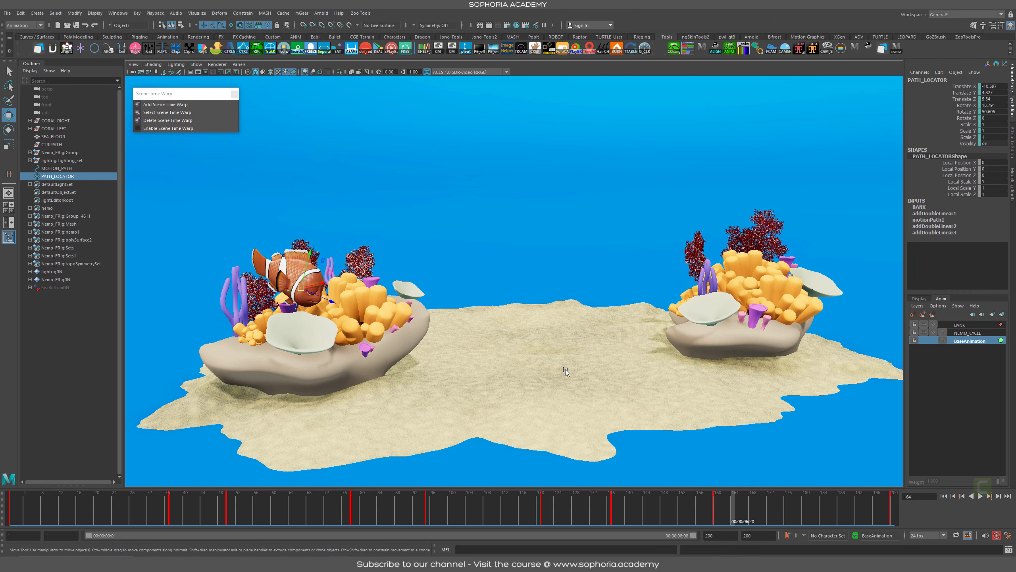
# Insert a key on the path locator's U Value curve at frame 176 with a value of about 0.87
pyautogui.hotkey('alt', 'g')
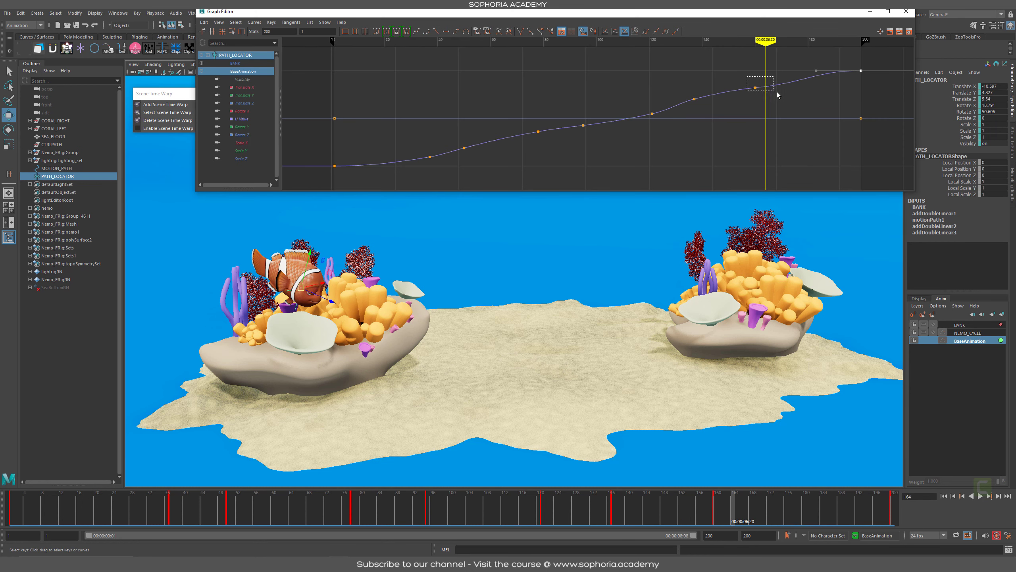
pyautogui.moveTo(776, 93); pyautogui.dragTo(778, 95)
pyautogui.press('f')
pyautogui.keyDown('alt'); pyautogui.keyDown('shift'); pyautogui.moveTo(782, 114); pyautogui.dragTo(617, 105, button='right'); pyautogui.keyUp('shift'); pyautogui.keyUp('alt')
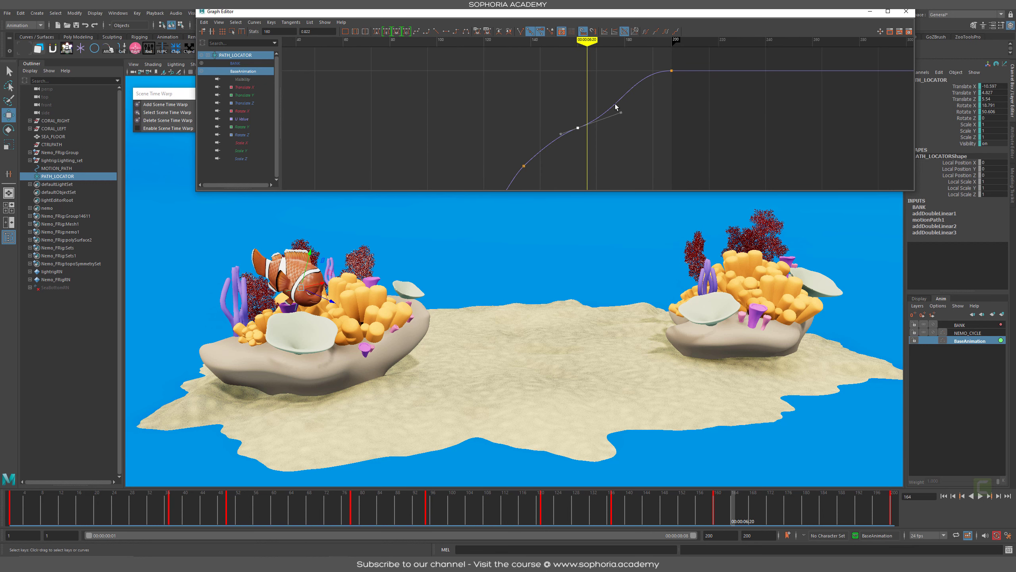
pyautogui.moveTo(614, 103); pyautogui.dragTo(616, 103, button='middle')
pyautogui.press('w')
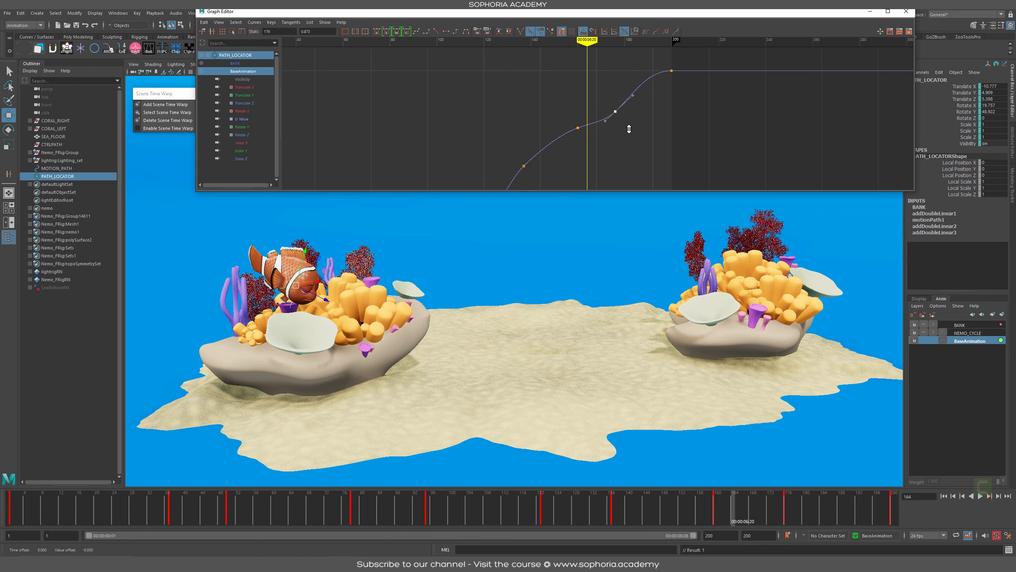
# Reshape the tangents of the U Value keys at frames 176 and 160, and replay the fish's exit from the turn
pyautogui.moveTo(640, 113); pyautogui.dragTo(640, 113)
pyautogui.moveTo(641, 113); pyautogui.dragTo(644, 116, button='middle')
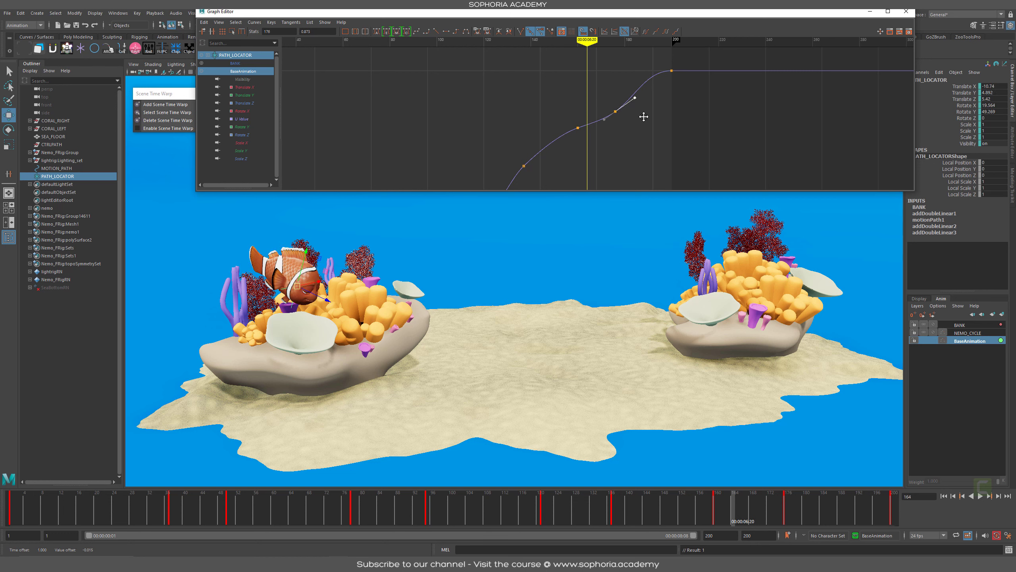
pyautogui.moveTo(592, 138); pyautogui.dragTo(604, 134)
pyautogui.moveTo(604, 134); pyautogui.dragTo(609, 141, button='middle')
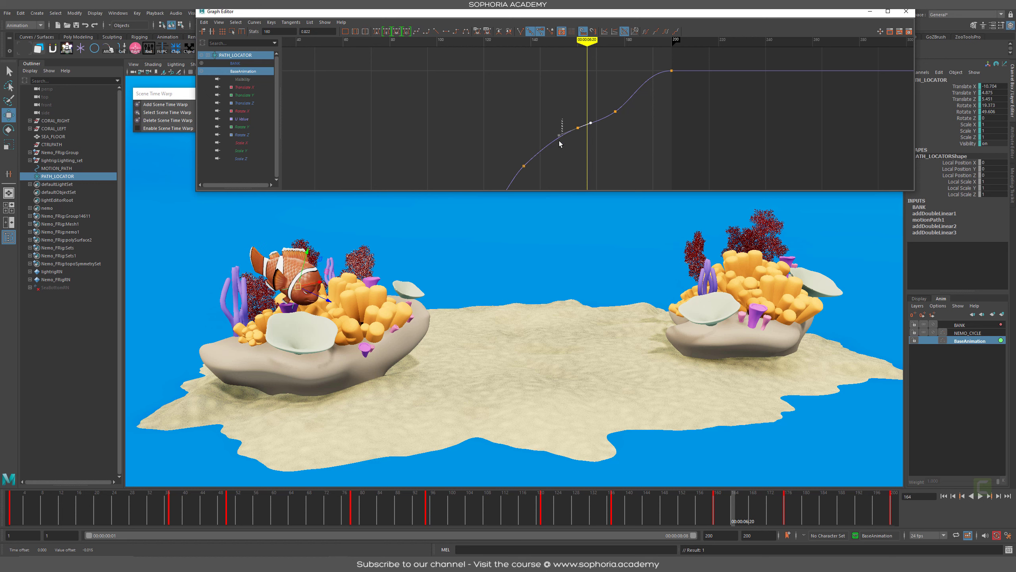
pyautogui.moveTo(559, 141); pyautogui.dragTo(556, 150)
pyautogui.moveTo(556, 149); pyautogui.dragTo(553, 151, button='middle')
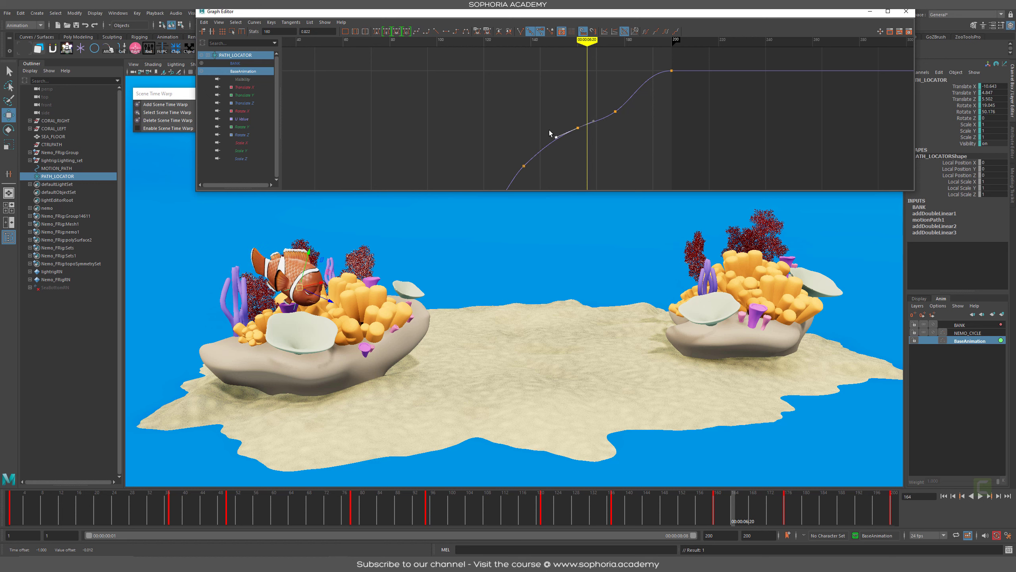
pyautogui.click(605, 512)
pyautogui.hotkey('alt', 'v')
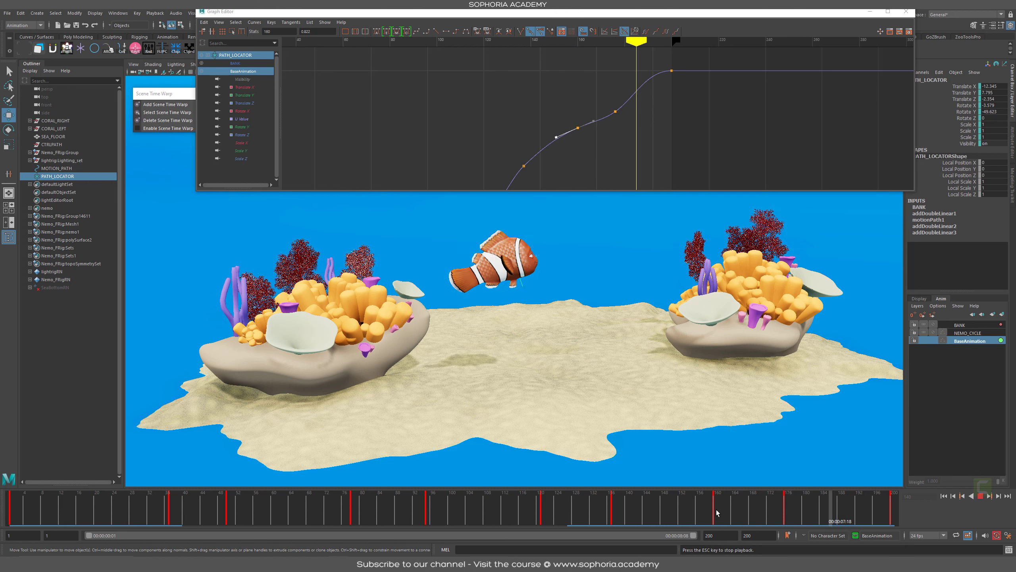
pyautogui.press('Escape')
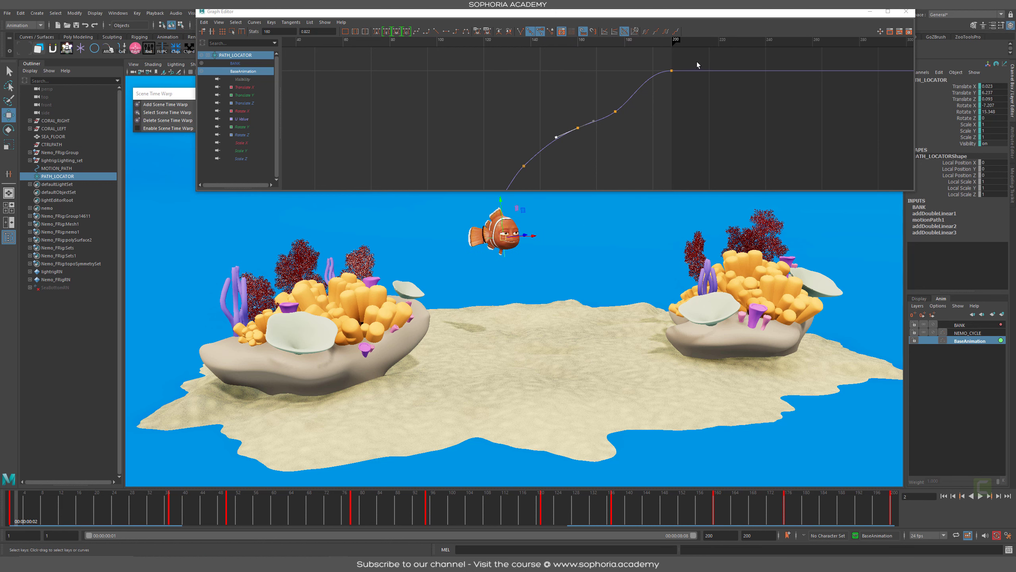
# Move the last U Value key to frame 216 and extend the playback end to frame 220, playing the longer exit
pyautogui.click(671, 70)
pyautogui.keyDown('shift'); pyautogui.moveTo(667, 93); pyautogui.dragTo(697, 94, button='middle'); pyautogui.keyUp('shift')
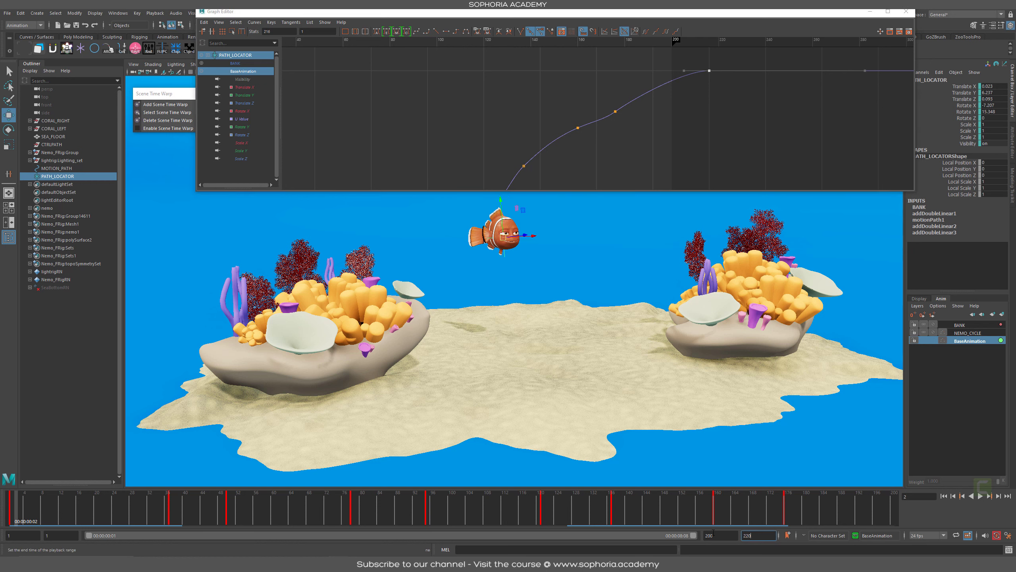
pyautogui.doubleClick(596, 535)
pyautogui.hotkey('alt', 'v')
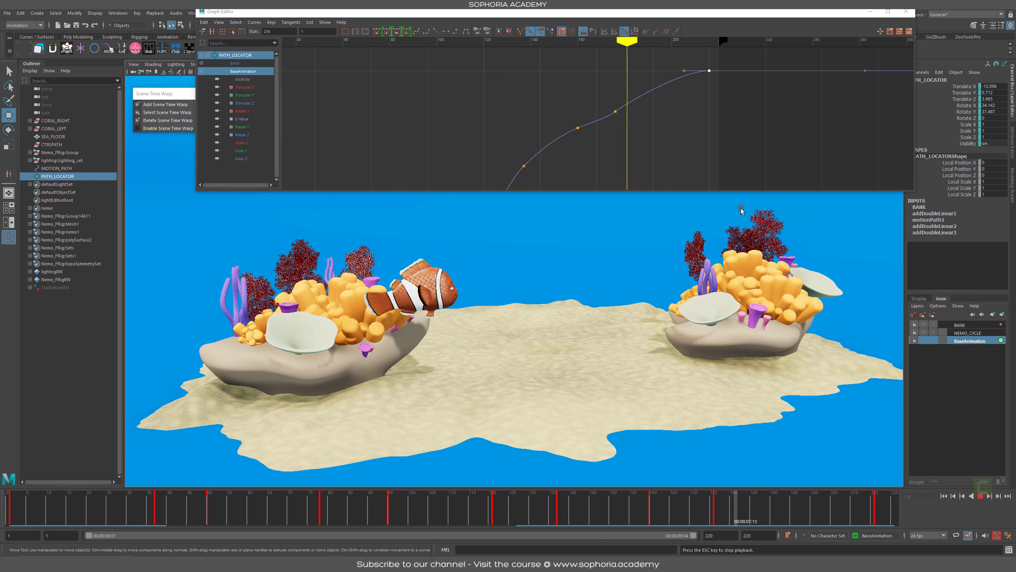
# Lengthen the incoming tangent of the final U Value key by 4 frames and replay the approach, turn and exit
pyautogui.hotkey('alt', 'v')
pyautogui.keyDown('shift'); pyautogui.moveTo(668, 93); pyautogui.dragTo(660, 93, button='middle'); pyautogui.keyUp('shift')
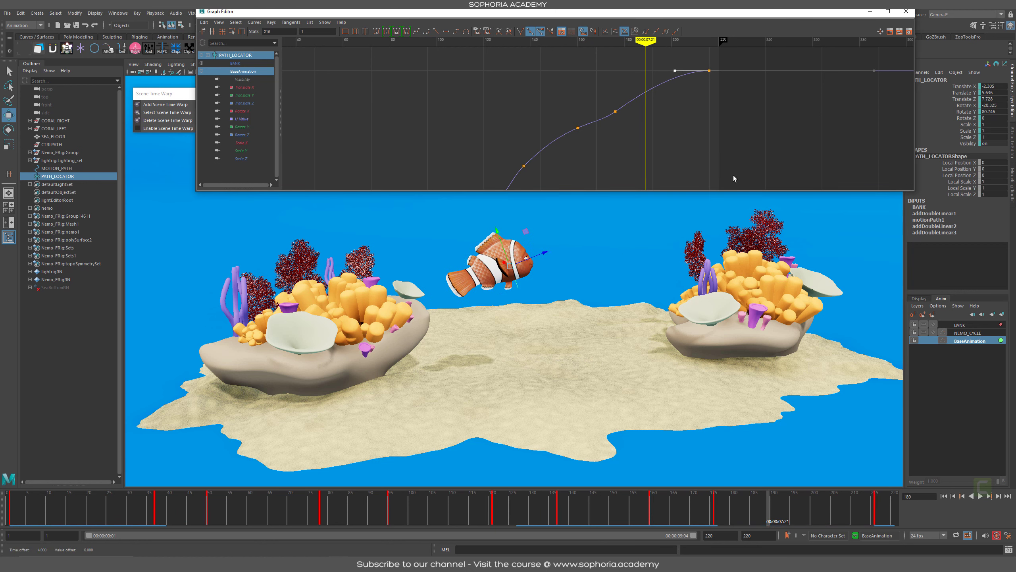
pyautogui.click(727, 515)
pyautogui.hotkey('alt', 'v')
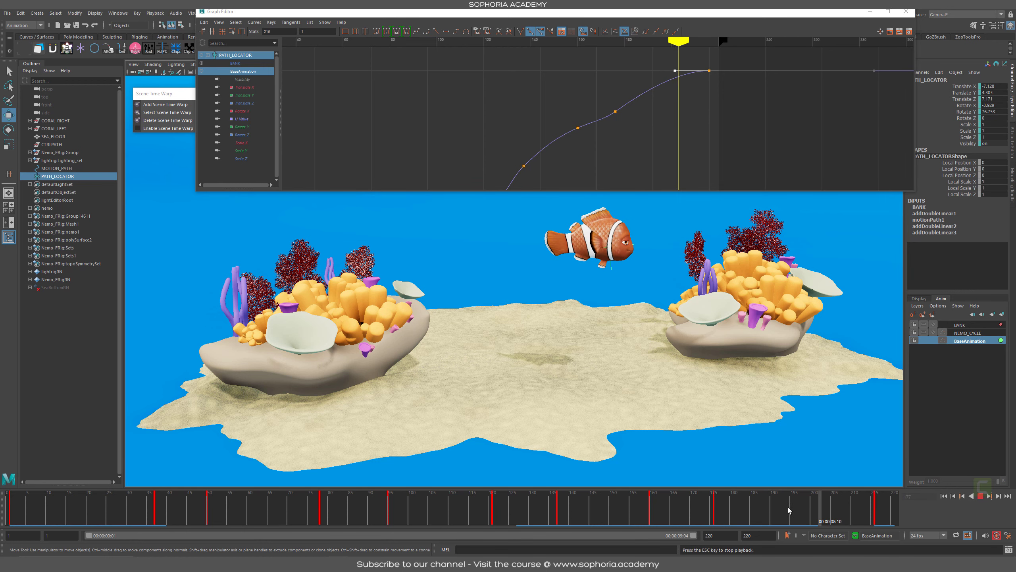
pyautogui.click(452, 510)
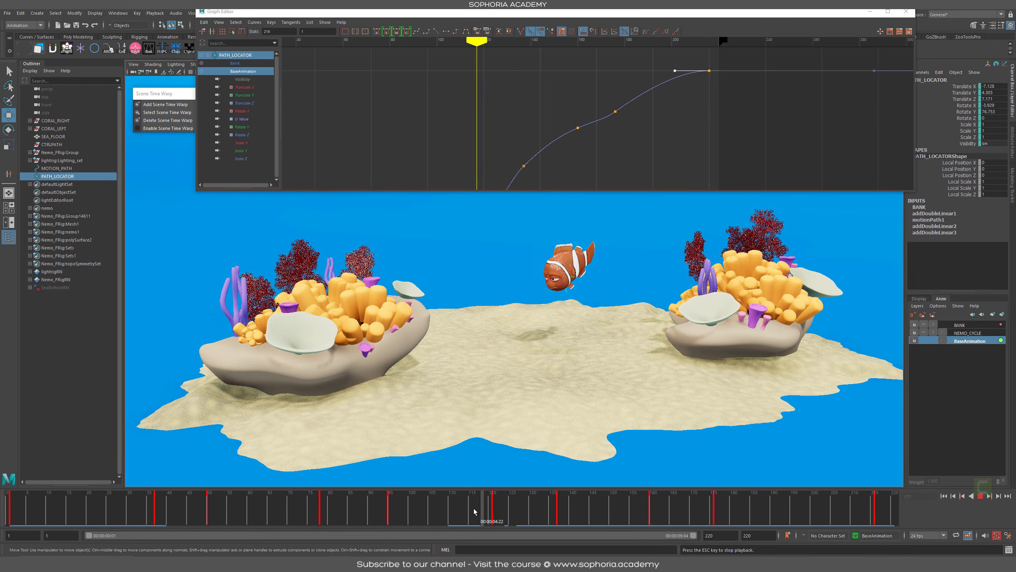
pyautogui.hotkey('alt', 'v')
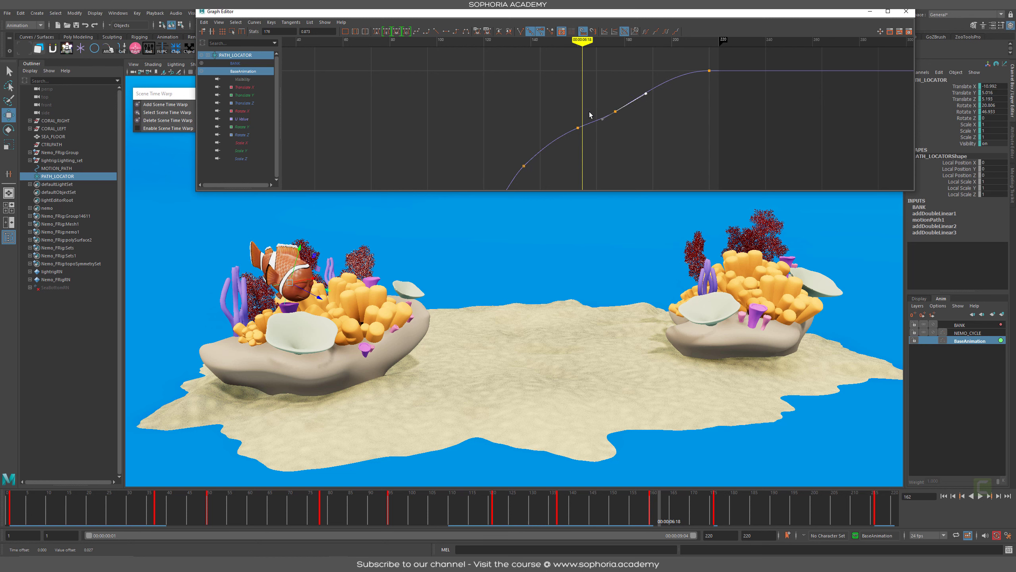
# Undo the last tangent change on the U Value curve, fine-tune the incoming tangent at frame 160, and close the Graph Editor
pyautogui.hotkey('ctrl', 'z')
pyautogui.moveTo(567, 159); pyautogui.dragTo(562, 154)
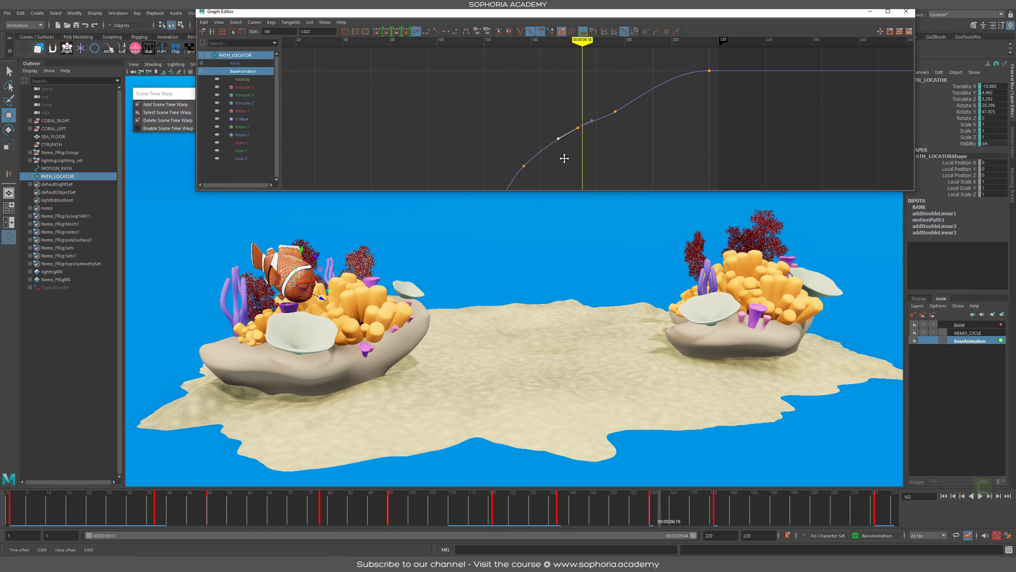
pyautogui.moveTo(562, 154); pyautogui.dragTo(564, 158, button='middle')
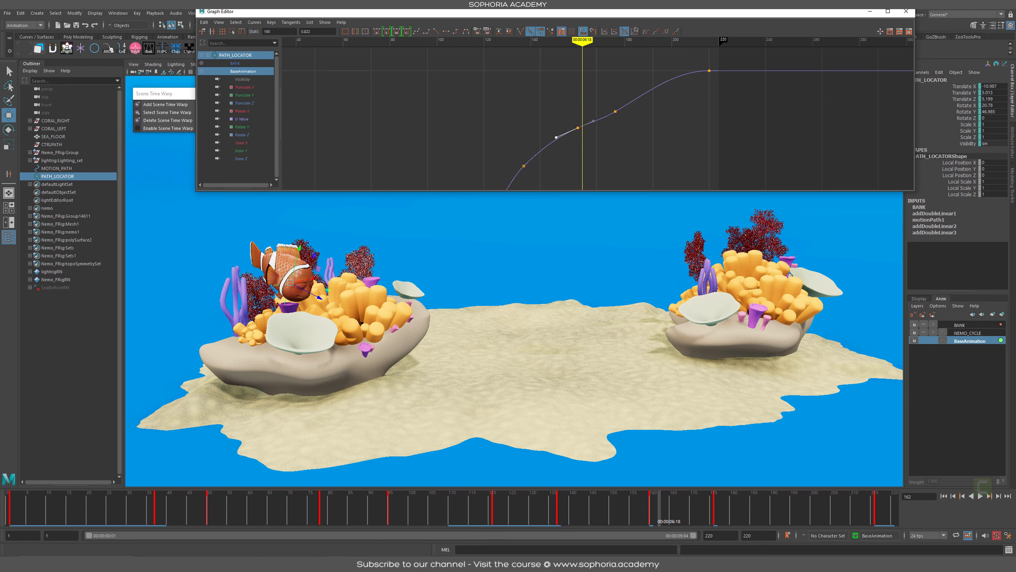
pyautogui.click(907, 11)
# Return to frame 1 and make the BANK animation layer active, with the fish viewed from behind
pyautogui.hotkey('alt', 'shift', 'v')
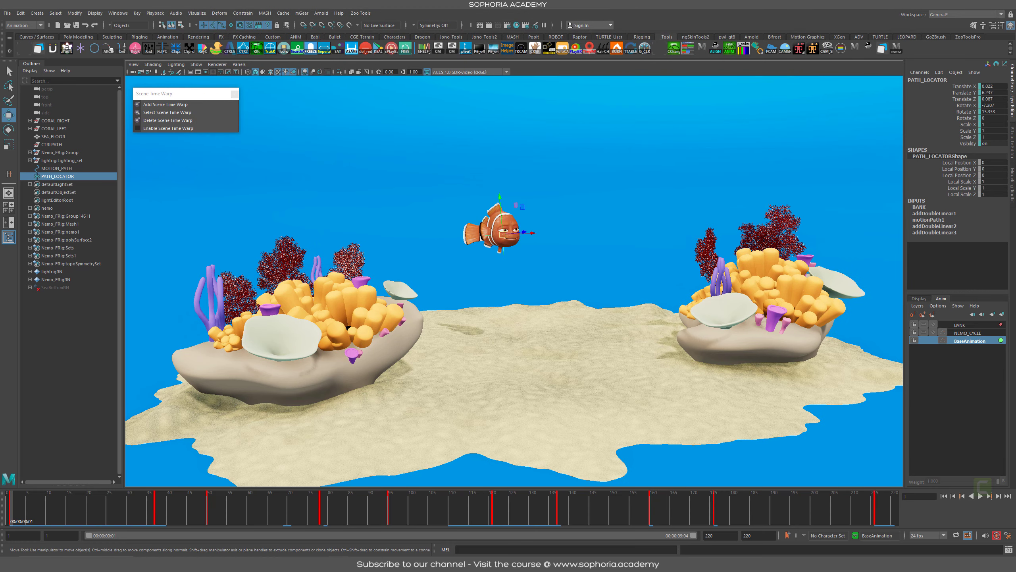
pyautogui.click(962, 326)
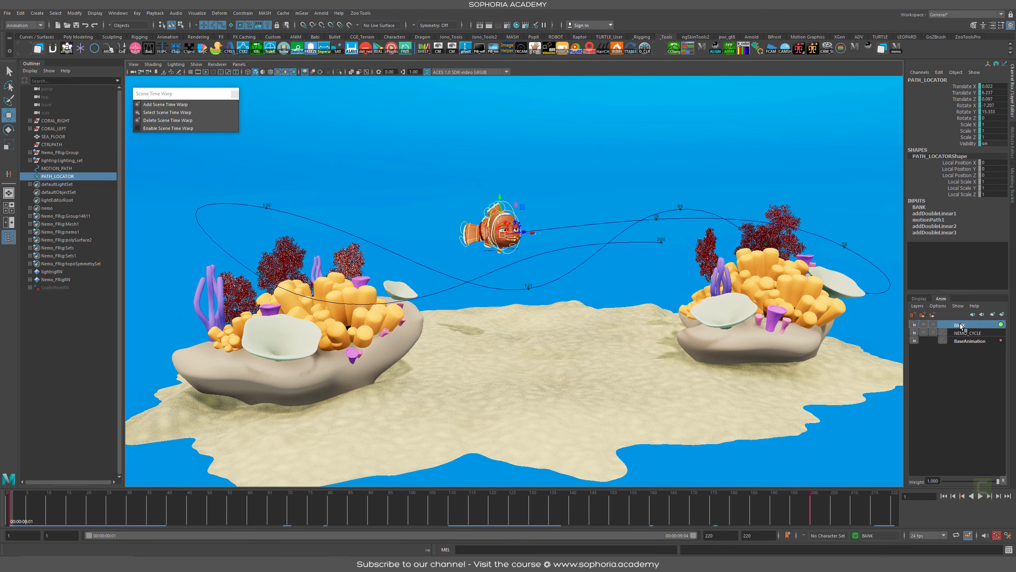
pyautogui.press('f')
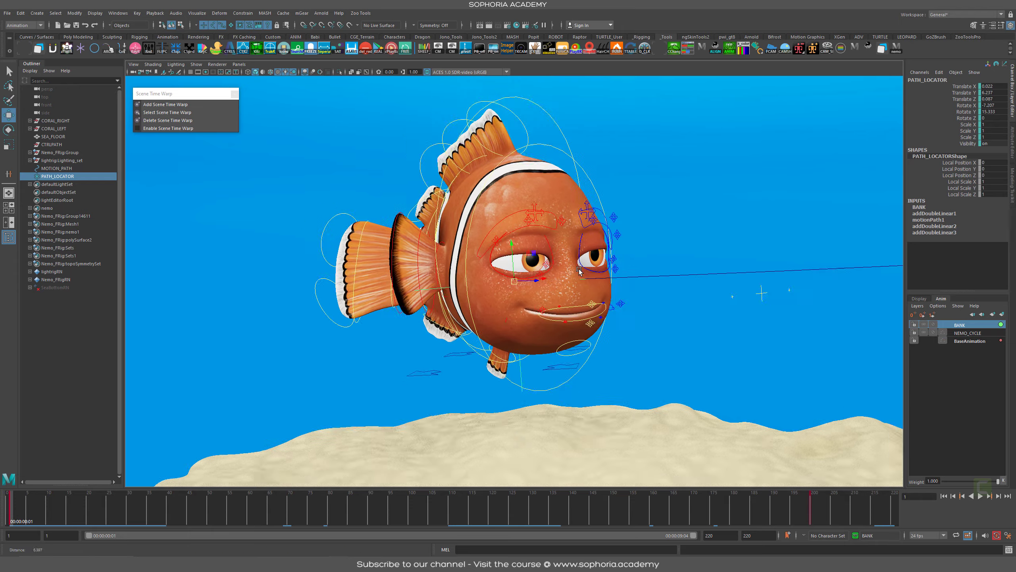
pyautogui.scroll(-5, 458, 221)
pyautogui.keyDown('alt'); pyautogui.moveTo(458, 222); pyautogui.dragTo(647, 338); pyautogui.keyUp('alt')
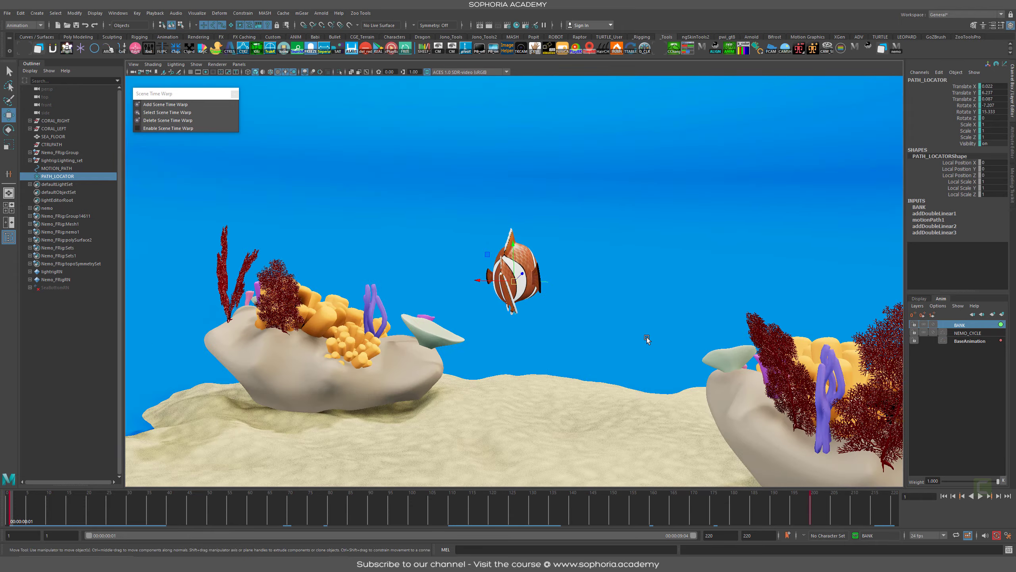
pyautogui.keyDown('alt'); pyautogui.moveTo(535, 300); pyautogui.dragTo(578, 290); pyautogui.keyUp('alt')
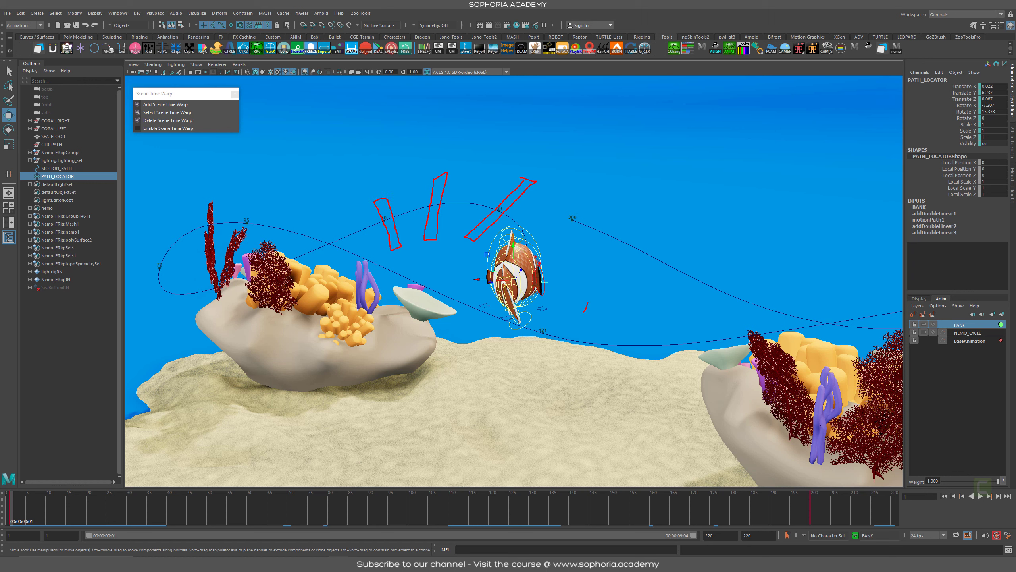
pyautogui.moveTo(587, 302); pyautogui.dragTo(543, 180)
pyautogui.moveTo(446, 167)
pyautogui.mouseDown()
pyautogui.moveTo(376, 198)
pyautogui.moveTo(372, 224)
pyautogui.mouseUp()
pyautogui.press('Escape')
pyautogui.moveTo(520, 240)
pyautogui.keyDown('alt'); pyautogui.mouseDown()
pyautogui.moveTo(579, 242)
pyautogui.moveTo(609, 296)
pyautogui.moveTo(626, 287)
pyautogui.moveTo(757, 312)
pyautogui.mouseUp(); pyautogui.keyUp('alt')
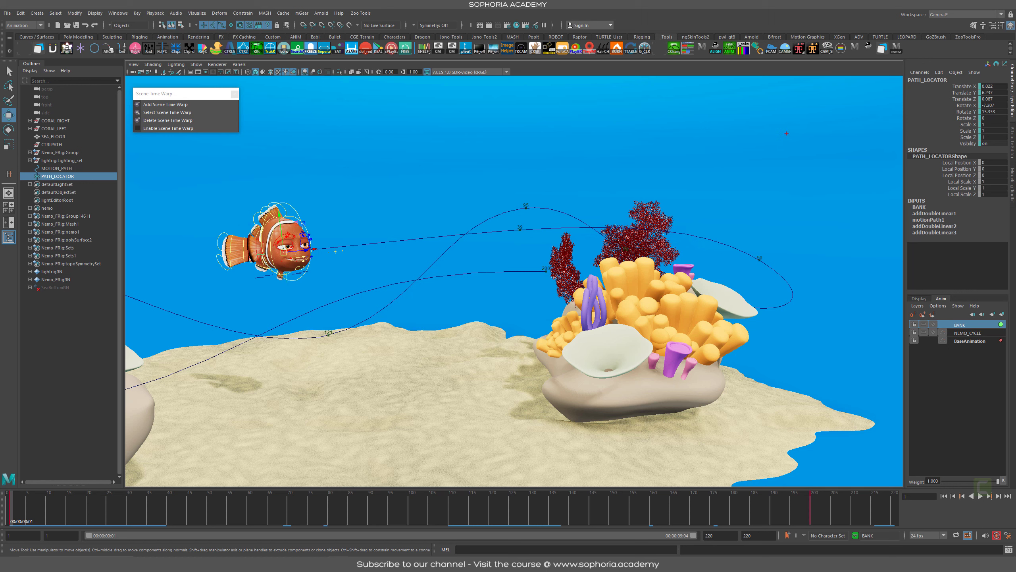
pyautogui.moveTo(771, 130)
pyautogui.mouseDown()
pyautogui.moveTo(373, 120)
pyautogui.moveTo(298, 91)
pyautogui.moveTo(319, 158)
pyautogui.moveTo(417, 169)
pyautogui.moveTo(867, 164)
pyautogui.moveTo(770, 130)
pyautogui.mouseUp()
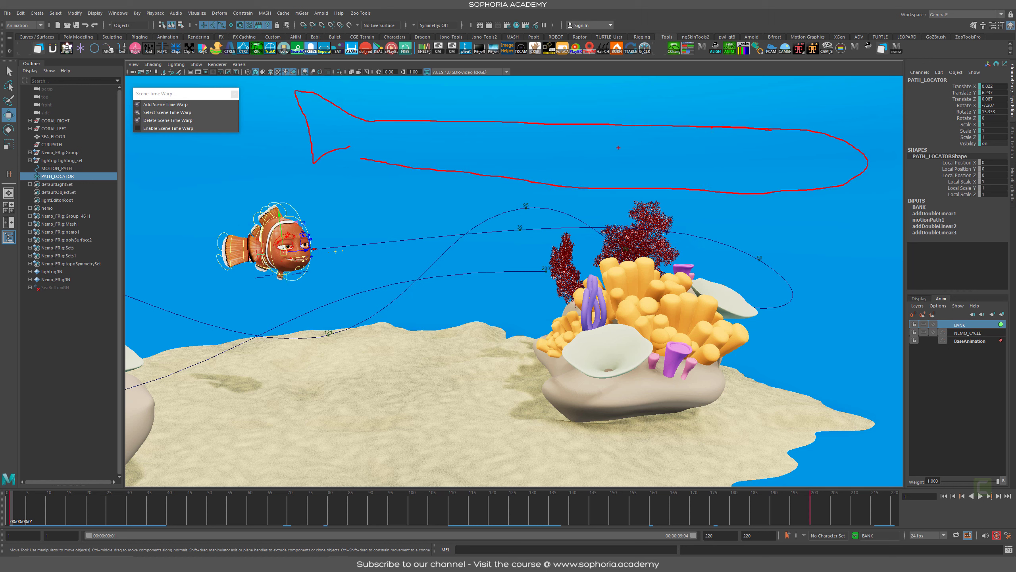
pyautogui.press('Escape')
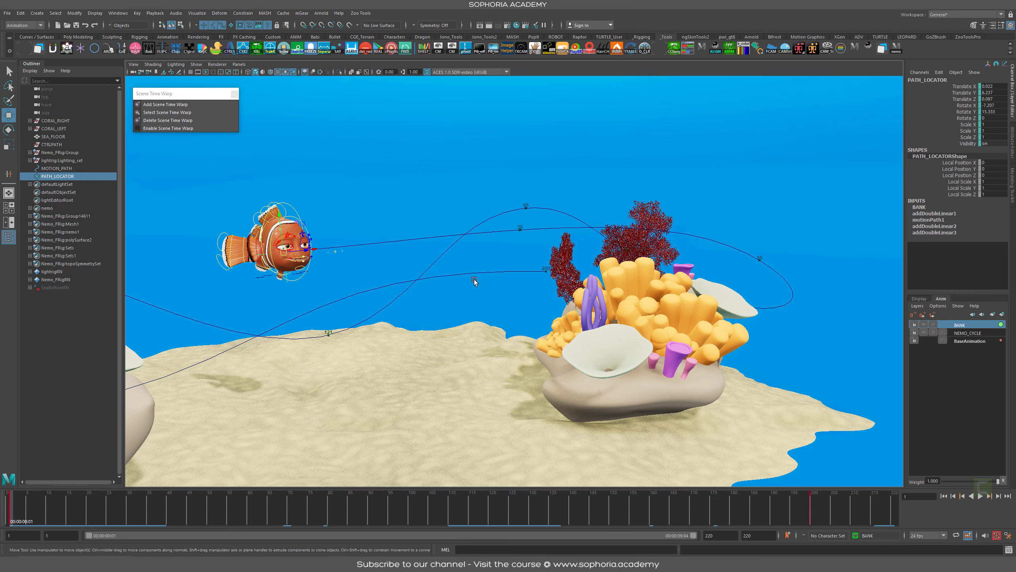
# Bank the path locator to Rotate Z -16.115 at frame 27, key it on the BANK layer, and return to frame 1
pyautogui.moveTo(36, 504); pyautogui.dragTo(115, 504)
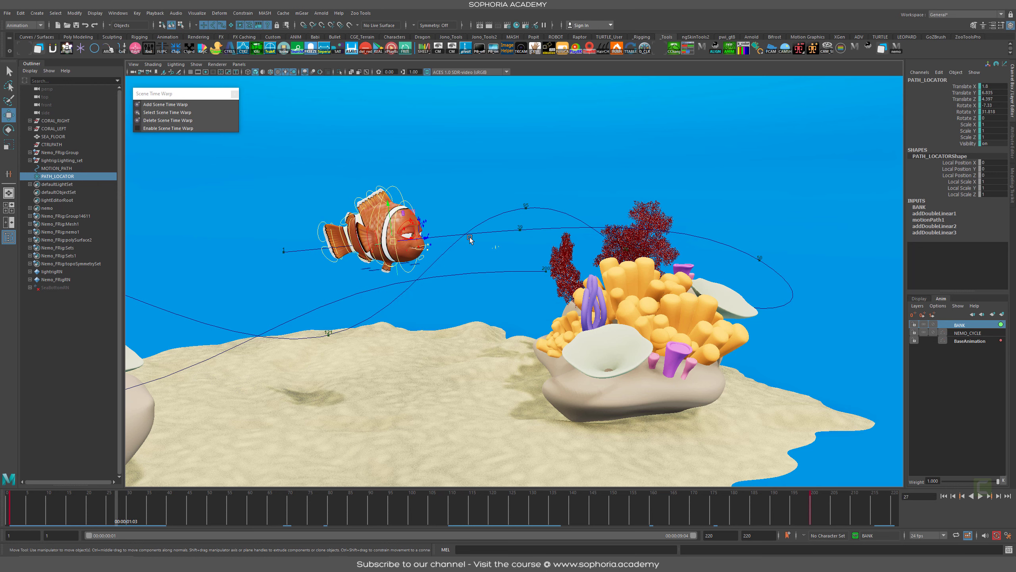
pyautogui.moveTo(462, 273)
pyautogui.keyDown('alt'); pyautogui.mouseDown()
pyautogui.moveTo(614, 308)
pyautogui.moveTo(716, 280)
pyautogui.moveTo(700, 234)
pyautogui.moveTo(640, 260)
pyautogui.moveTo(620, 234)
pyautogui.mouseUp(); pyautogui.keyUp('alt')
pyautogui.press('e')
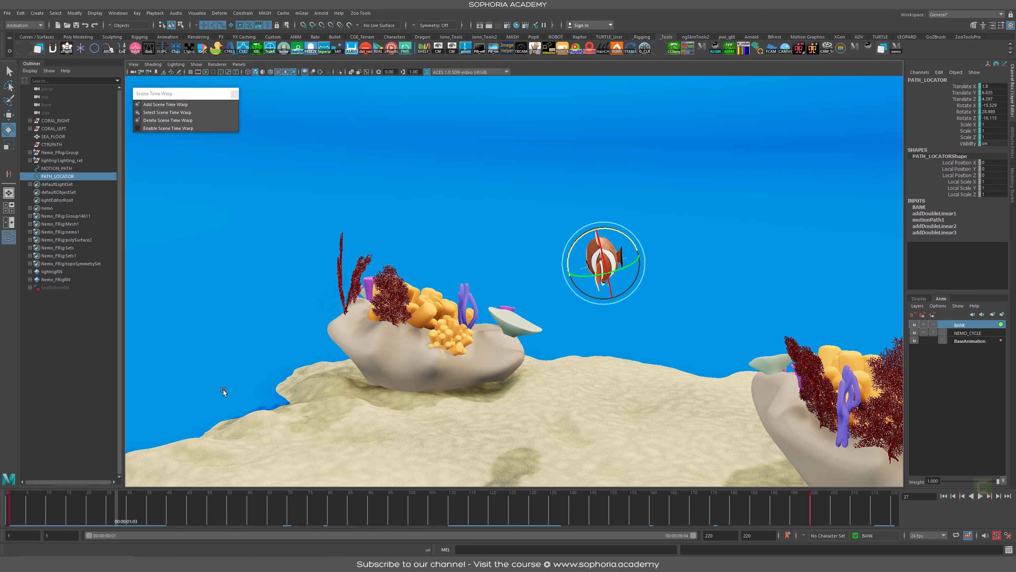
pyautogui.press('s')
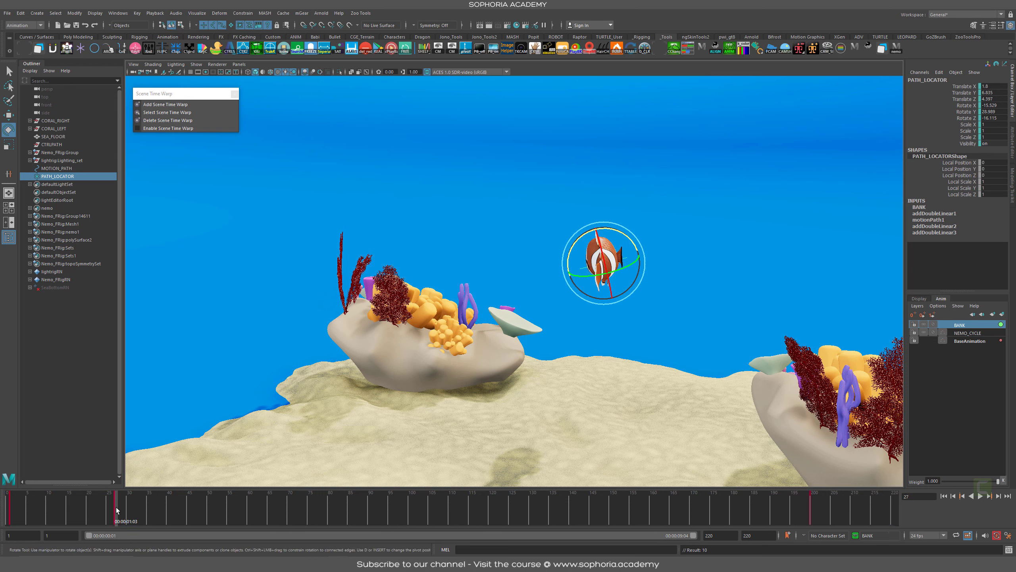
pyautogui.click(10, 507)
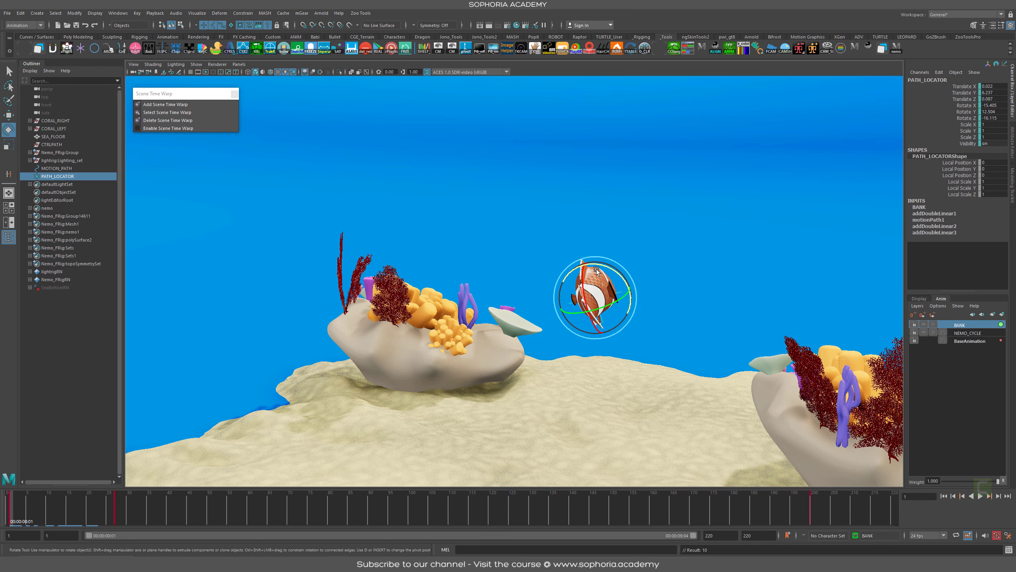
# Level the path locator to Rotate Z 2.132 at frame 1, key it on the BANK layer, and play back the start
pyautogui.moveTo(616, 269); pyautogui.dragTo(626, 275)
pyautogui.press('s')
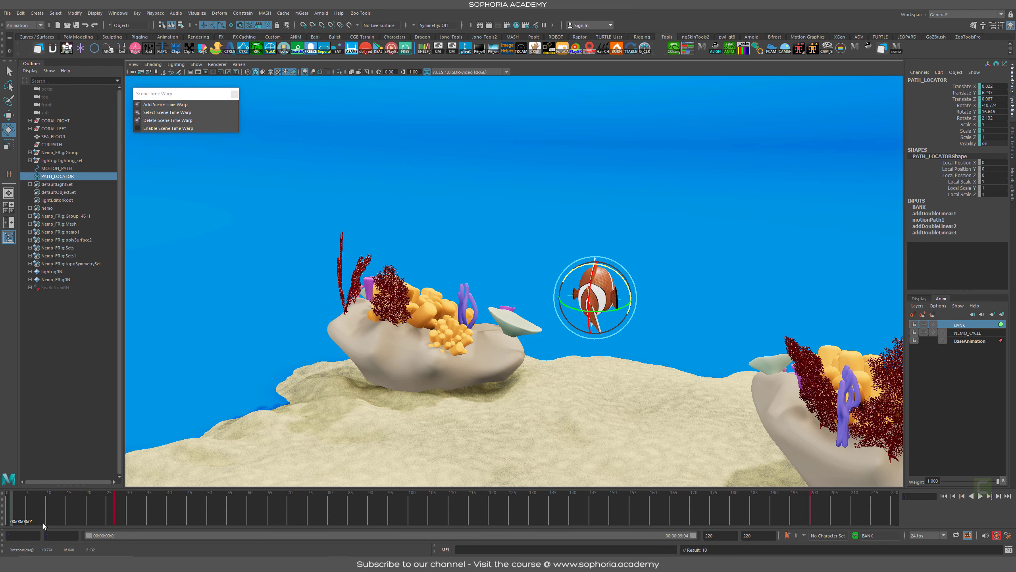
pyautogui.hotkey('alt', 'v')
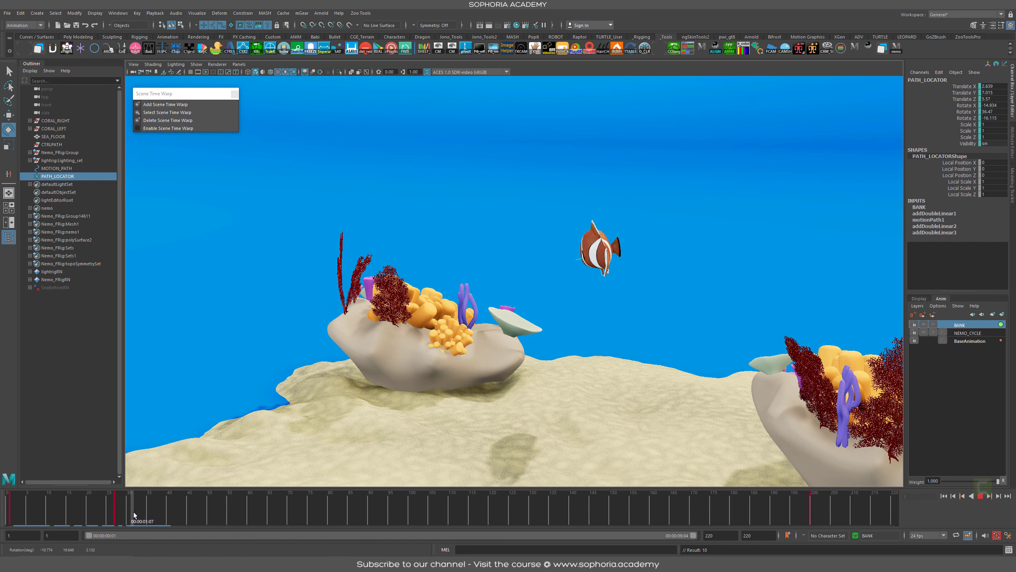
# Adjust the path locator's bank at frame 27 to Rotate Z -17.902 and replay the first turn
pyautogui.click(118, 508)
pyautogui.press('e')
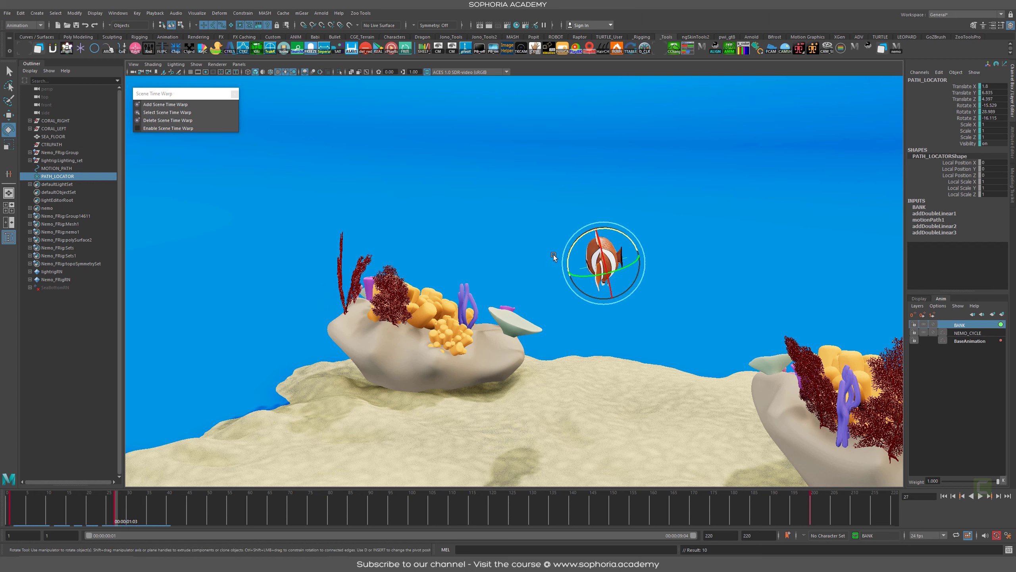
pyautogui.moveTo(622, 230); pyautogui.dragTo(618, 233)
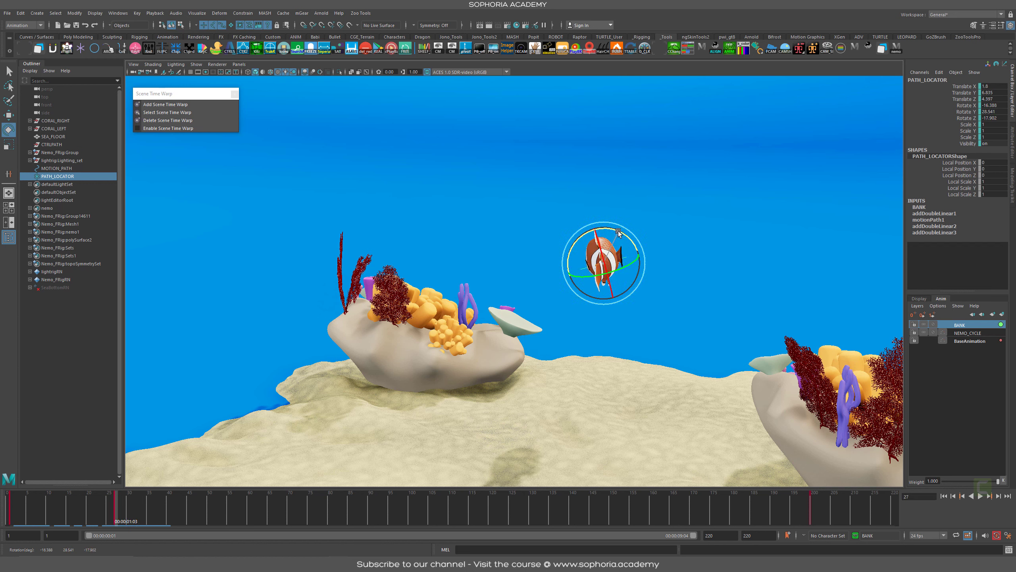
pyautogui.hotkey('alt', 'v')
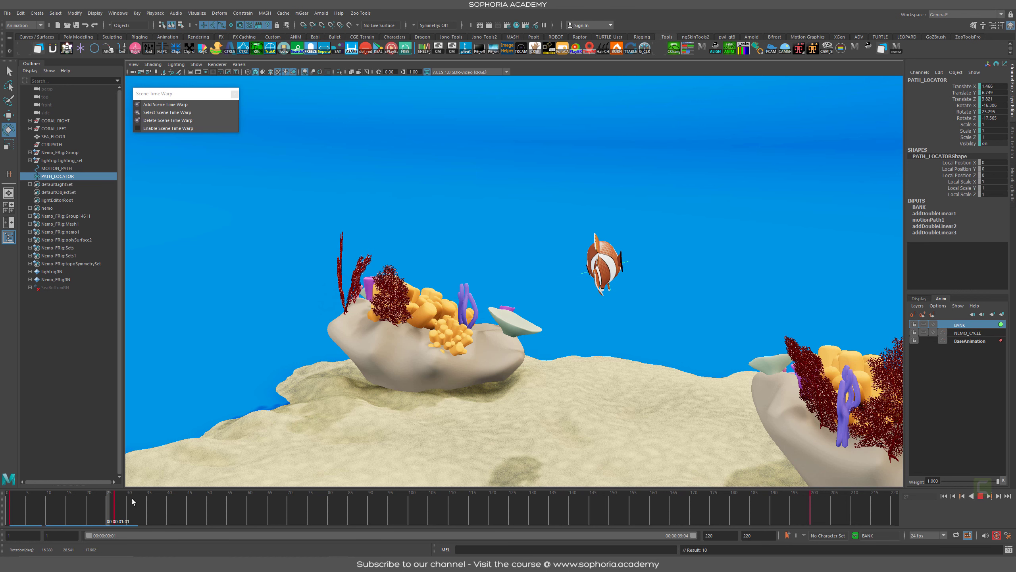
# Bank the path locator into the turn at frame 49 on the BANK layer and scrub back through the motion
pyautogui.moveTo(167, 509); pyautogui.dragTo(206, 505)
pyautogui.hotkey('shift', 'g')
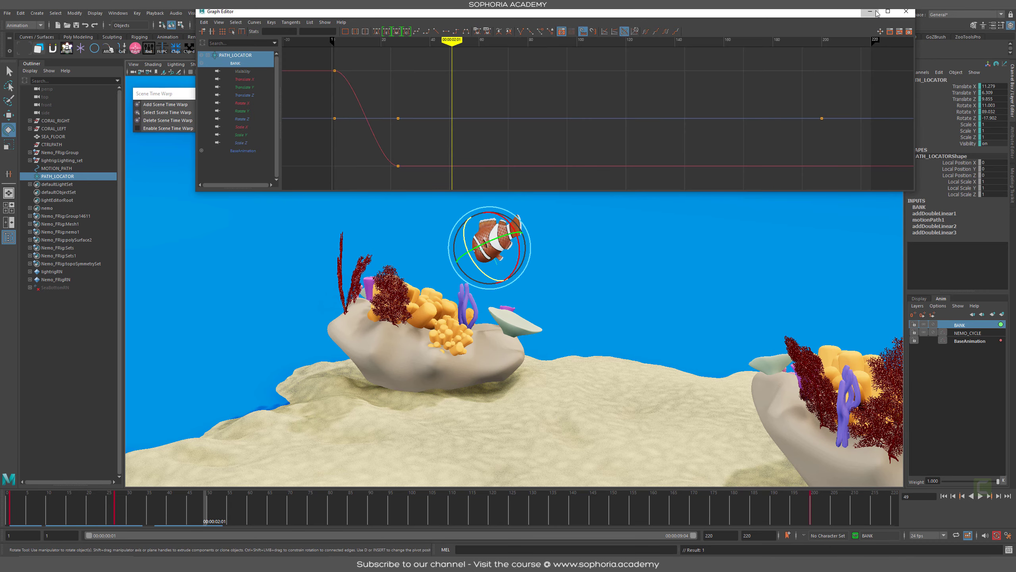
pyautogui.hotkey('shift', 'g')
pyautogui.keyDown('alt'); pyautogui.moveTo(645, 331); pyautogui.dragTo(605, 273); pyautogui.keyUp('alt')
pyautogui.moveTo(624, 307); pyautogui.dragTo(637, 296)
pyautogui.moveTo(198, 512); pyautogui.dragTo(153, 507)
pyautogui.keyDown('alt'); pyautogui.moveTo(648, 345); pyautogui.dragTo(564, 248); pyautogui.keyUp('alt')
# Play back the banked turn and examine the path locator's BANK curves in the Graph Editor
pyautogui.hotkey('alt', 'v')
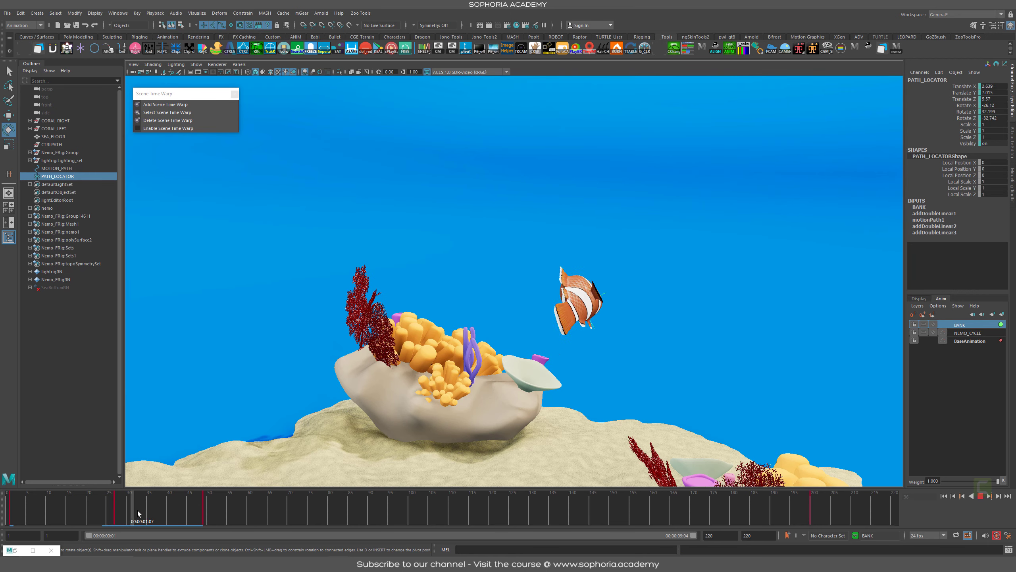
pyautogui.moveTo(215, 510); pyautogui.dragTo(161, 507)
pyautogui.press('g')
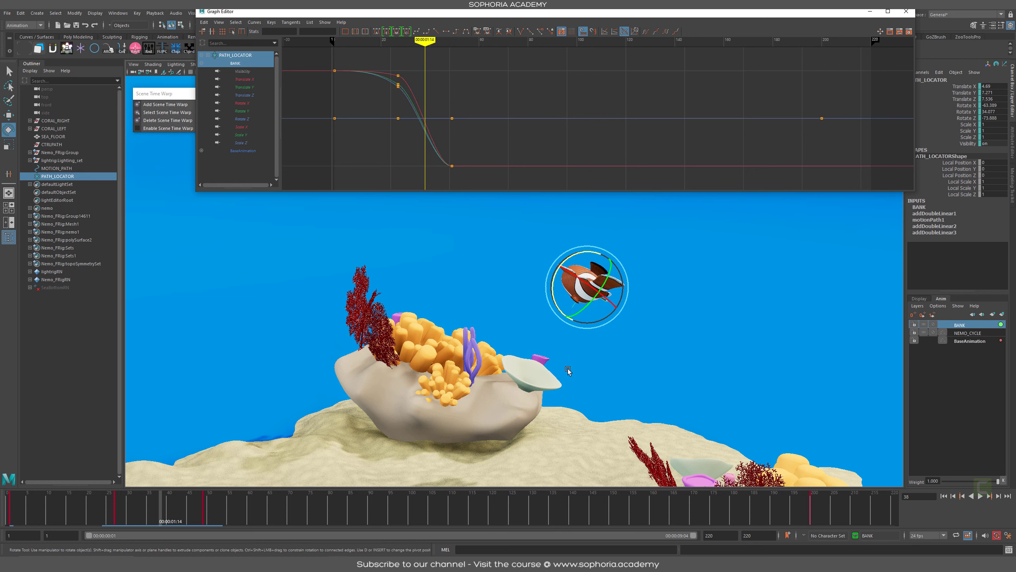
# Select the fish's RootX_M control and inspect its connected nodes in the Attribute Editor
pyautogui.keyDown('alt'); pyautogui.moveTo(652, 337); pyautogui.dragTo(541, 349); pyautogui.keyUp('alt')
pyautogui.click(542, 408)
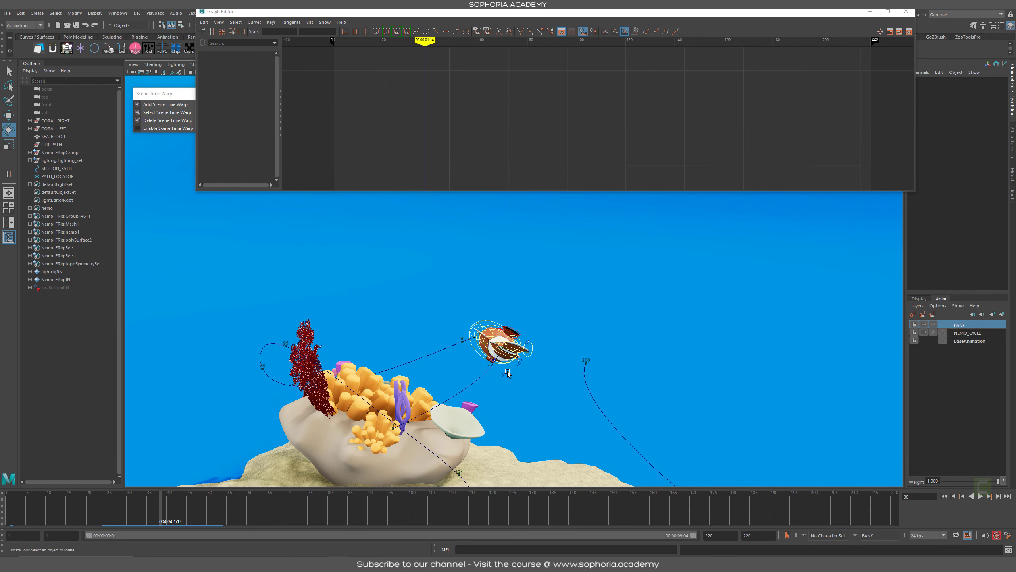
pyautogui.click(501, 377)
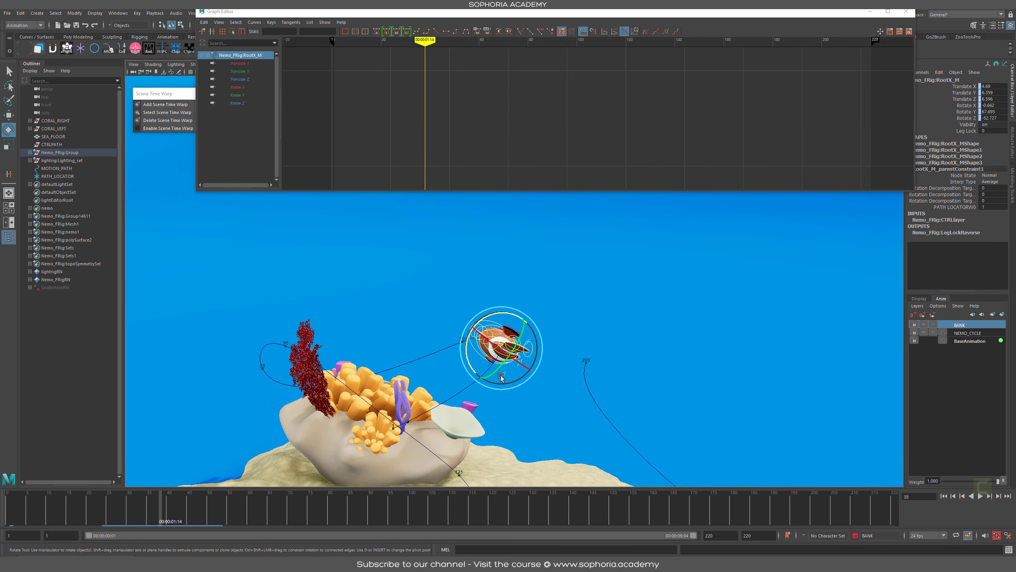
pyautogui.click(1011, 143)
pyautogui.moveTo(831, 16); pyautogui.dragTo(712, 46)
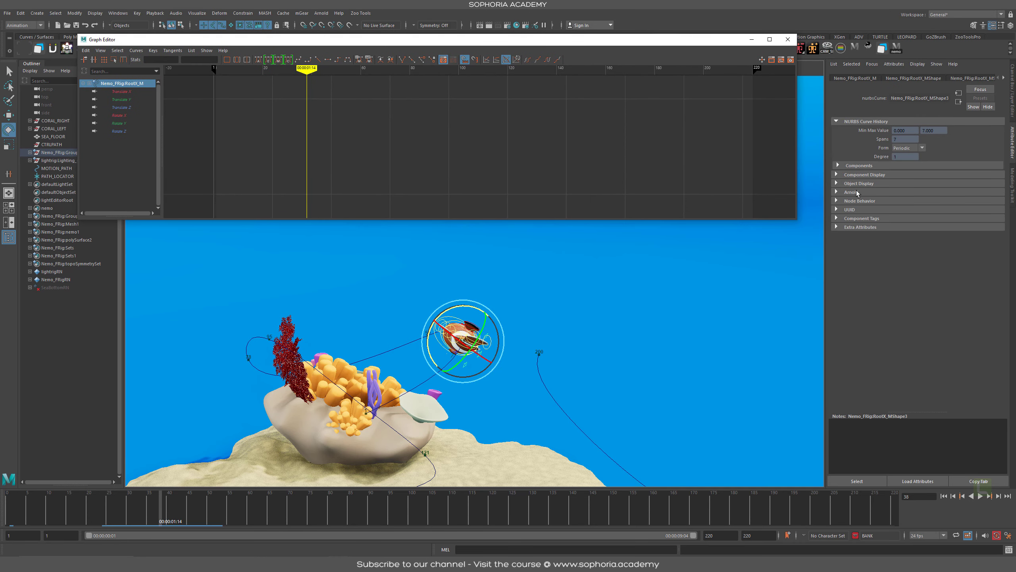
pyautogui.rightClick(991, 78)
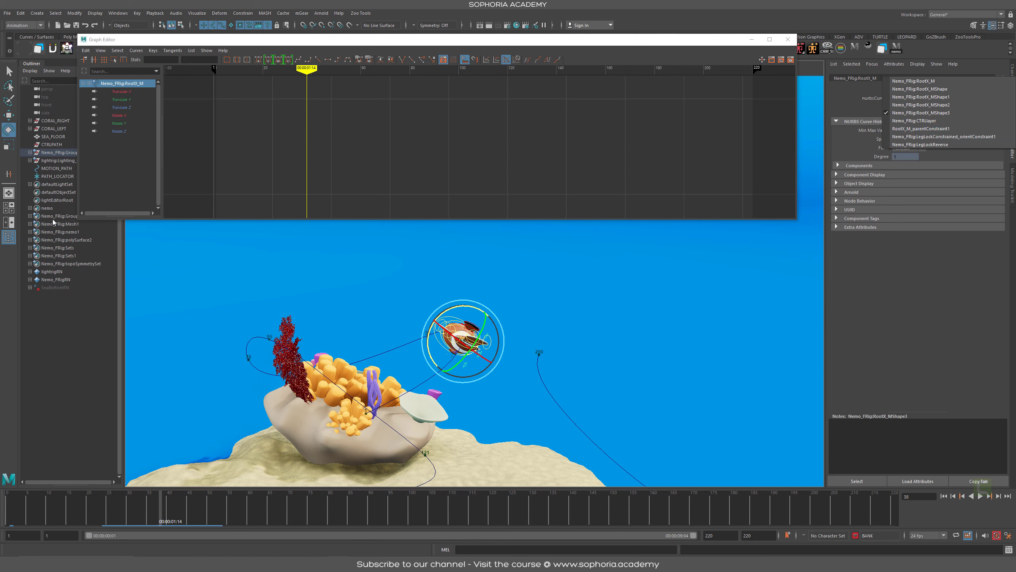
# View the fish from another angle, reselect its root control, and replay the first turn to check its rotation
pyautogui.click(610, 304)
pyautogui.keyDown('alt'); pyautogui.moveTo(585, 321); pyautogui.dragTo(623, 315); pyautogui.keyUp('alt')
pyautogui.click(517, 381)
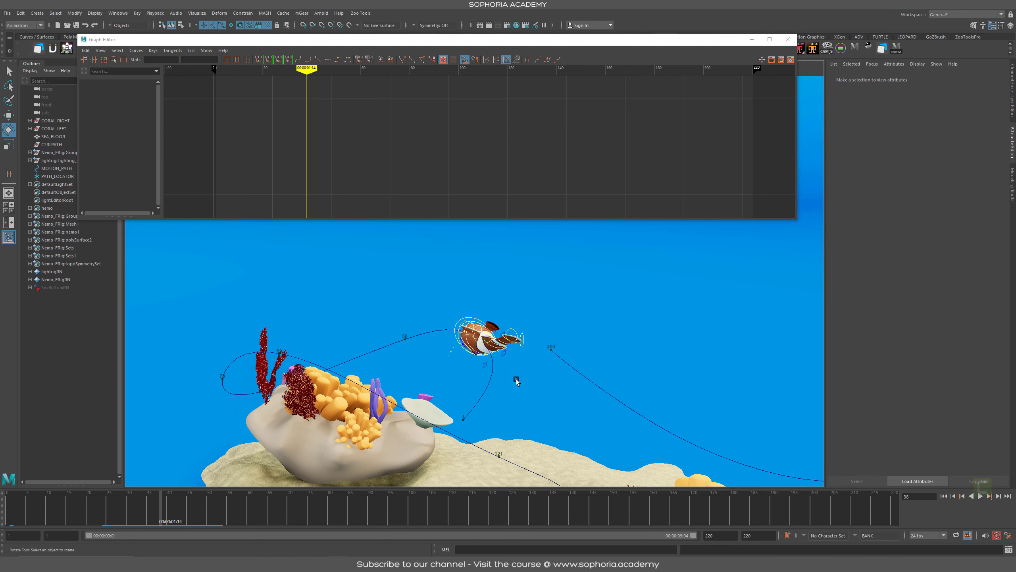
pyautogui.click(482, 366)
pyautogui.hotkey('alt', 'v')
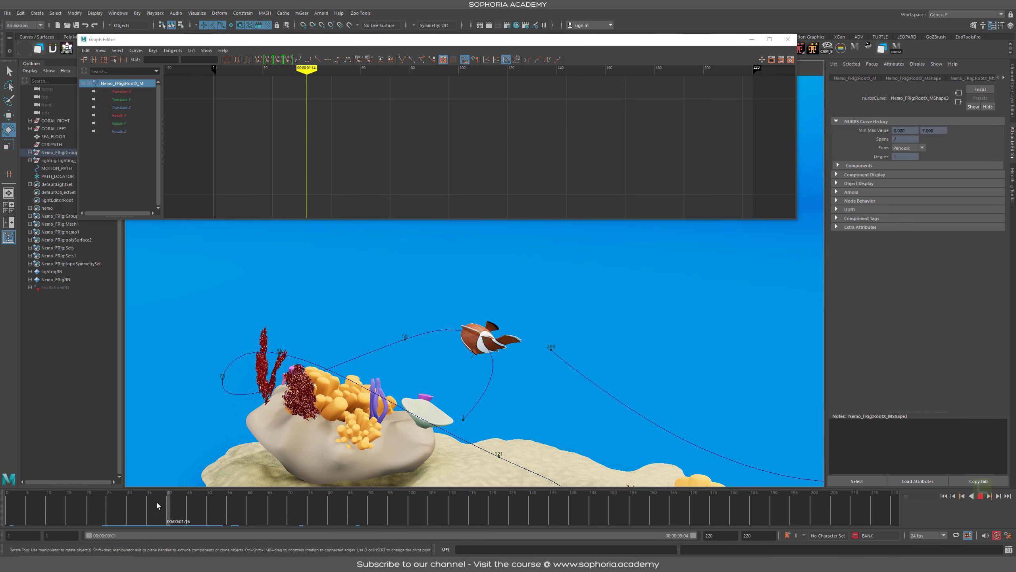
pyautogui.click(94, 497)
pyautogui.hotkey('alt', 'v')
pyautogui.click(527, 384)
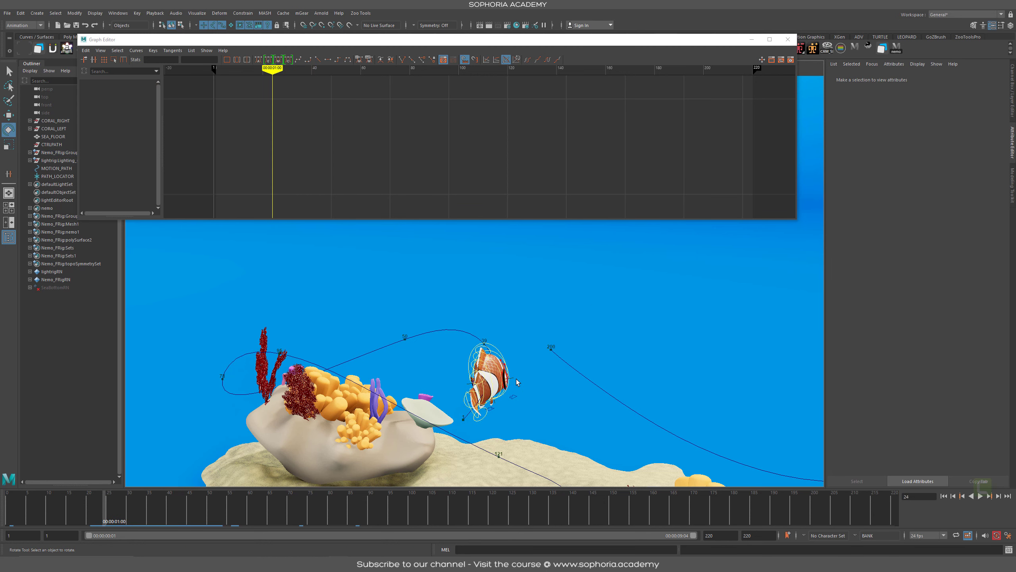
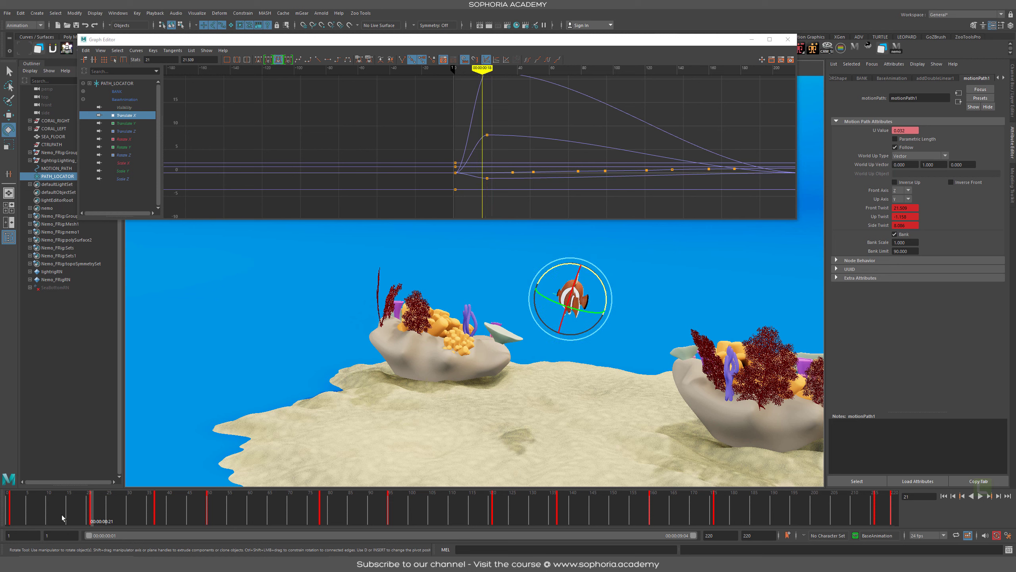
# Break the connections on motionPath1's Front Twist, Up Twist and Side Twist at frame 1, and play back the swim
pyautogui.moveTo(226, 529); pyautogui.dragTo(4, 490)
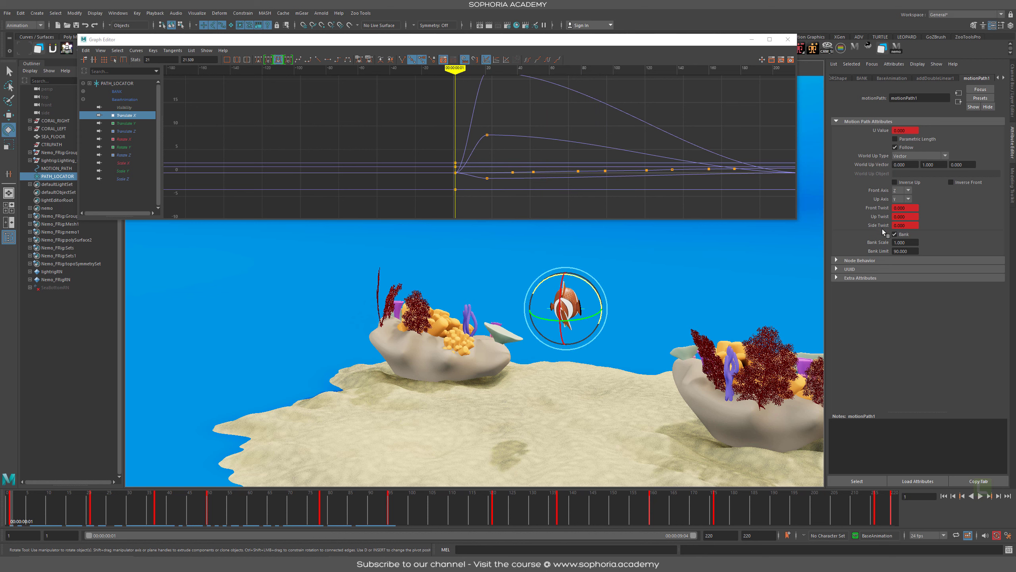
pyautogui.rightClick(877, 208)
pyautogui.click(908, 235)
pyautogui.rightClick(886, 217)
pyautogui.click(910, 242)
pyautogui.rightClick(880, 225)
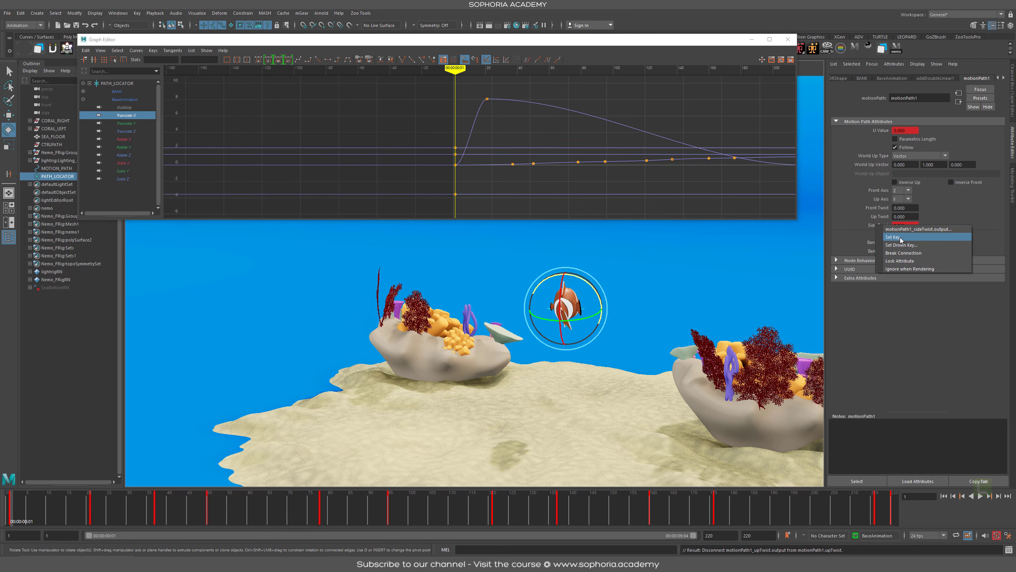
pyautogui.click(916, 252)
pyautogui.hotkey('alt', 'v')
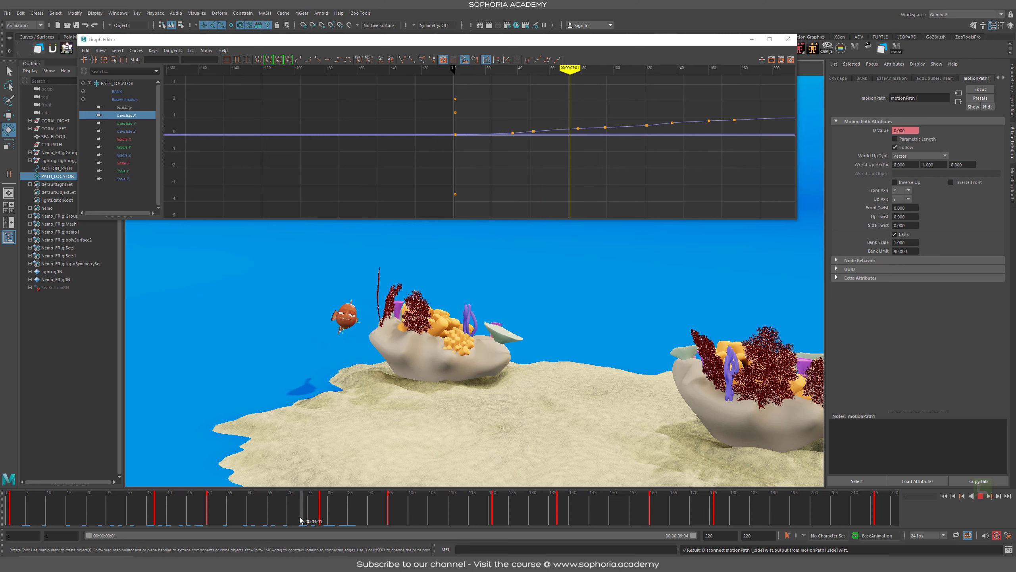
pyautogui.hotkey('alt', 'v')
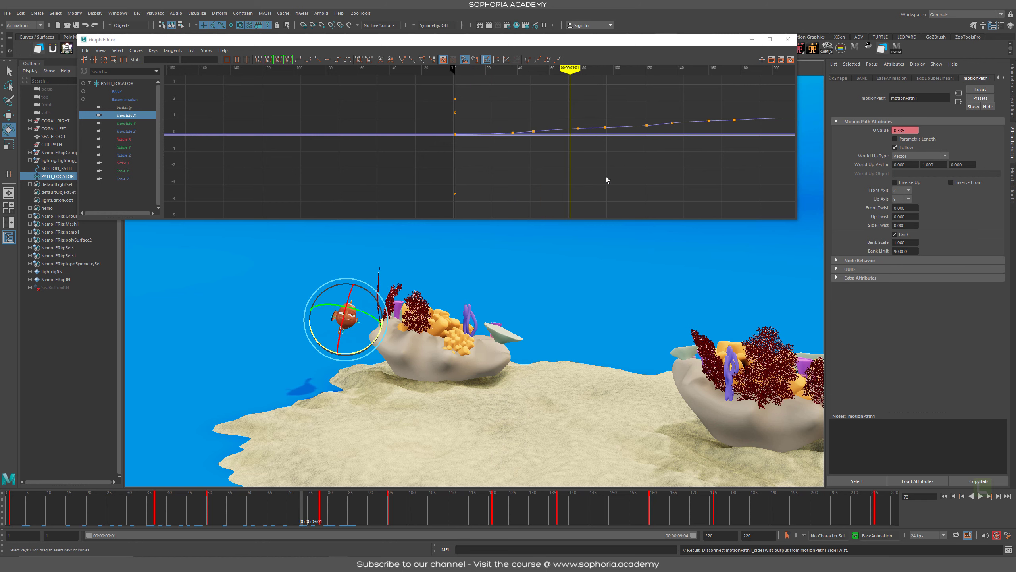
# Make the BANK layer active, bank the path locator into the turn at frame 27, and key its rotation
pyautogui.click(1014, 84)
pyautogui.scroll(5, 476, 320)
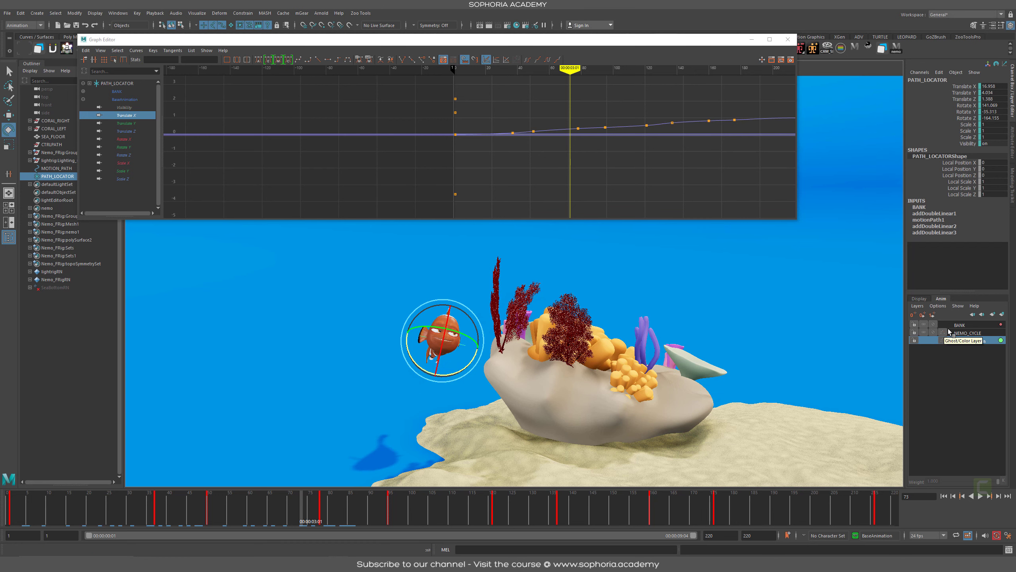
pyautogui.click(959, 325)
pyautogui.moveTo(19, 508); pyautogui.dragTo(116, 510)
pyautogui.keyDown('alt'); pyautogui.moveTo(504, 353); pyautogui.dragTo(294, 376, button='middle'); pyautogui.keyUp('alt')
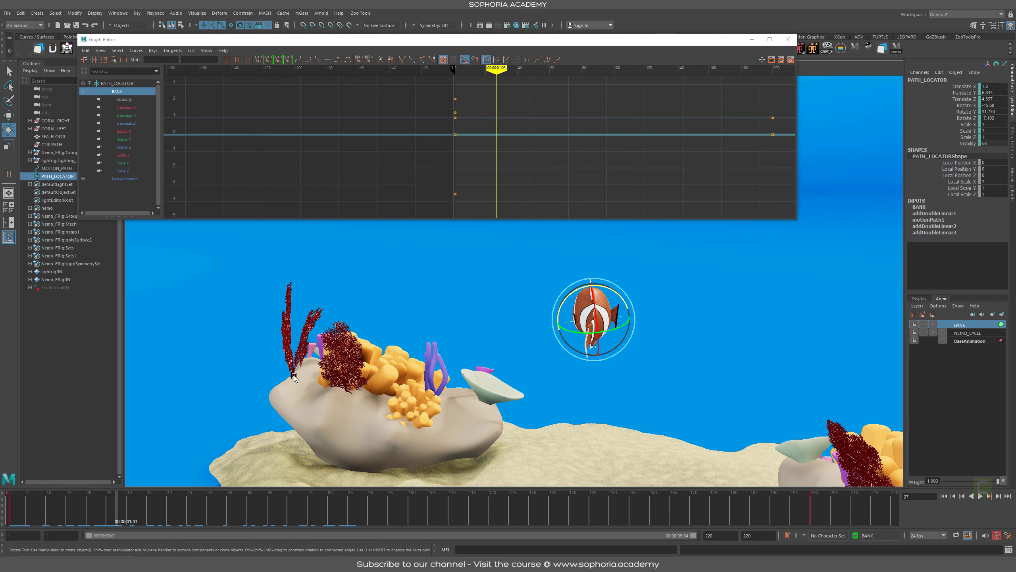
pyautogui.moveTo(562, 343); pyautogui.dragTo(608, 294)
pyautogui.hotkey('shift', 'e')
# Bank the path locator to Rotate Z 27.871 at frame 55 as the fish rounds the coral
pyautogui.moveTo(120, 513); pyautogui.dragTo(229, 504)
pyautogui.keyDown('alt'); pyautogui.moveTo(400, 328); pyautogui.dragTo(736, 300); pyautogui.keyUp('alt')
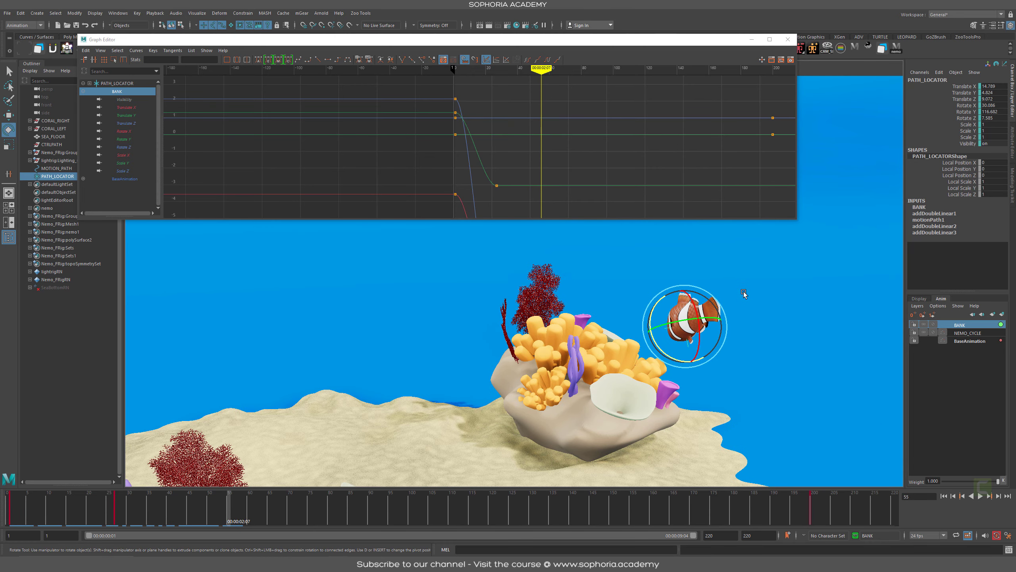
pyautogui.moveTo(654, 304); pyautogui.dragTo(672, 324)
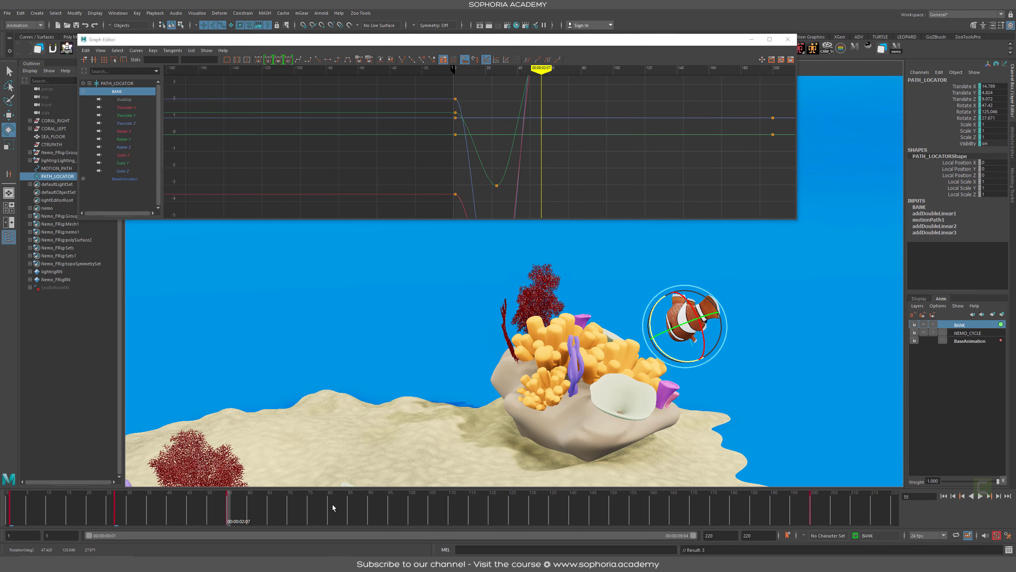
# Play forward to frame 91 and bank the path locator there on the BANK layer
pyautogui.hotkey('alt', 'v')
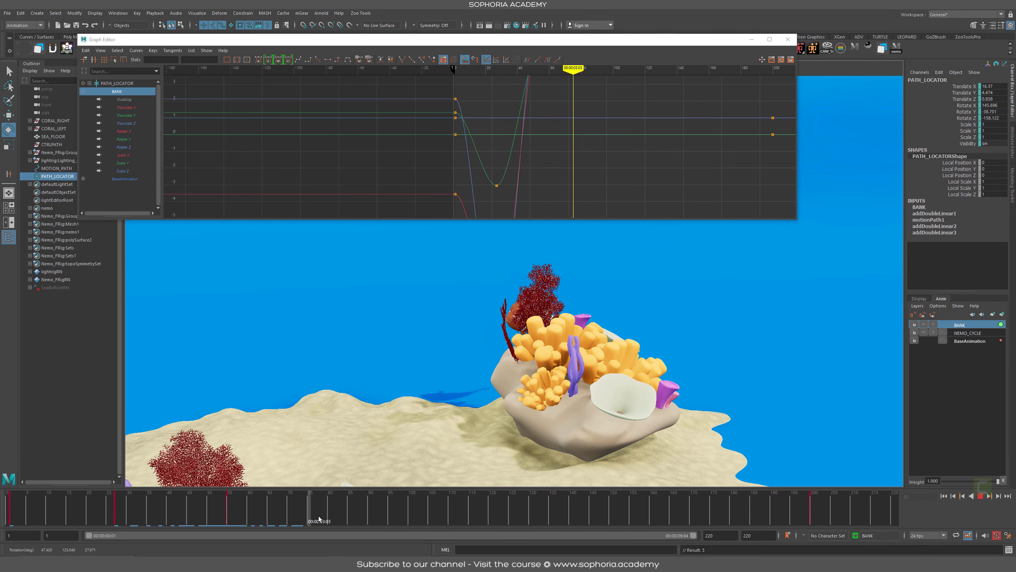
pyautogui.hotkey('alt', 'v')
pyautogui.keyDown('alt'); pyautogui.moveTo(531, 345); pyautogui.dragTo(500, 312); pyautogui.keyUp('alt')
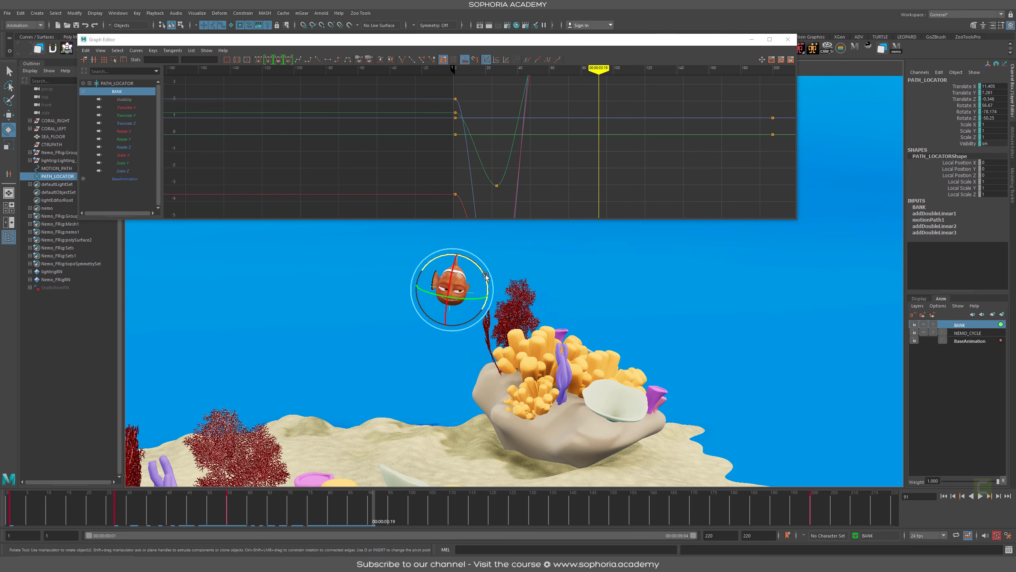
# Bank the path locator at frame 125 on the BANK layer and scrub through the motion leading up to it
pyautogui.hotkey('alt', 'v')
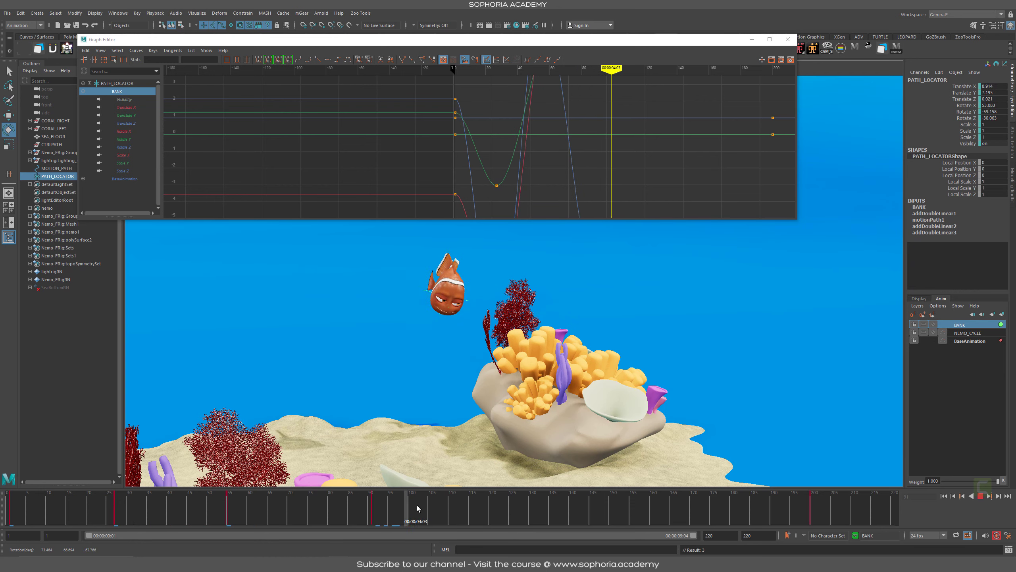
pyautogui.moveTo(538, 506); pyautogui.dragTo(511, 508)
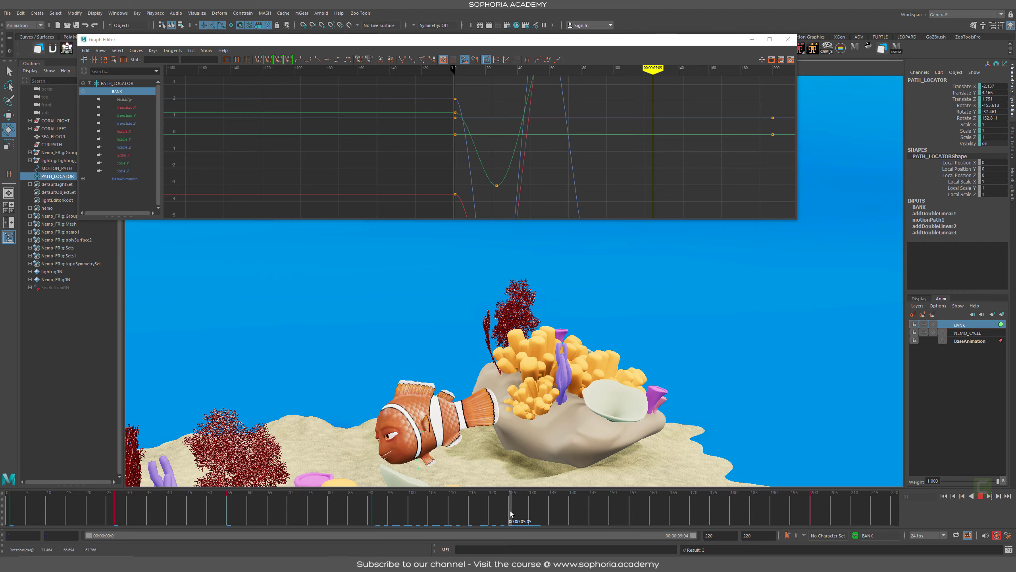
pyautogui.moveTo(589, 424)
pyautogui.keyDown('alt'); pyautogui.mouseDown()
pyautogui.moveTo(636, 435)
pyautogui.moveTo(650, 385)
pyautogui.moveTo(618, 325)
pyautogui.mouseUp(); pyautogui.keyUp('alt')
pyautogui.moveTo(396, 508)
pyautogui.mouseDown()
pyautogui.moveTo(527, 508)
pyautogui.moveTo(478, 505)
pyautogui.moveTo(490, 505)
pyautogui.mouseUp()
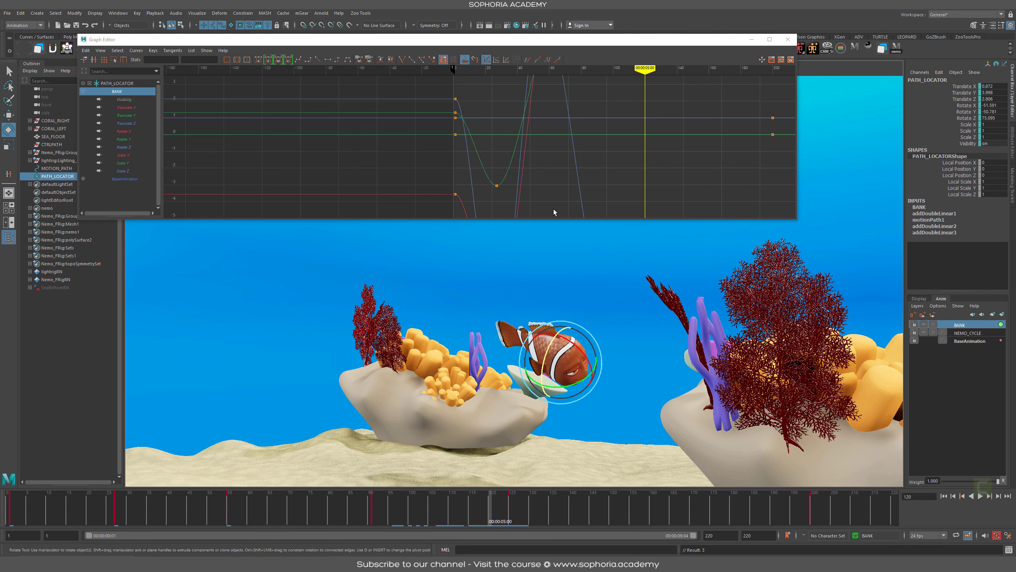
# Apply the Euler Filter to all the path locator's BANK layer curves and replay the motion up to frame 119
pyautogui.press('a')
pyautogui.keyDown('alt'); pyautogui.keyDown('shift'); pyautogui.moveTo(562, 149); pyautogui.dragTo(464, 102, button='right'); pyautogui.keyUp('shift'); pyautogui.keyUp('alt')
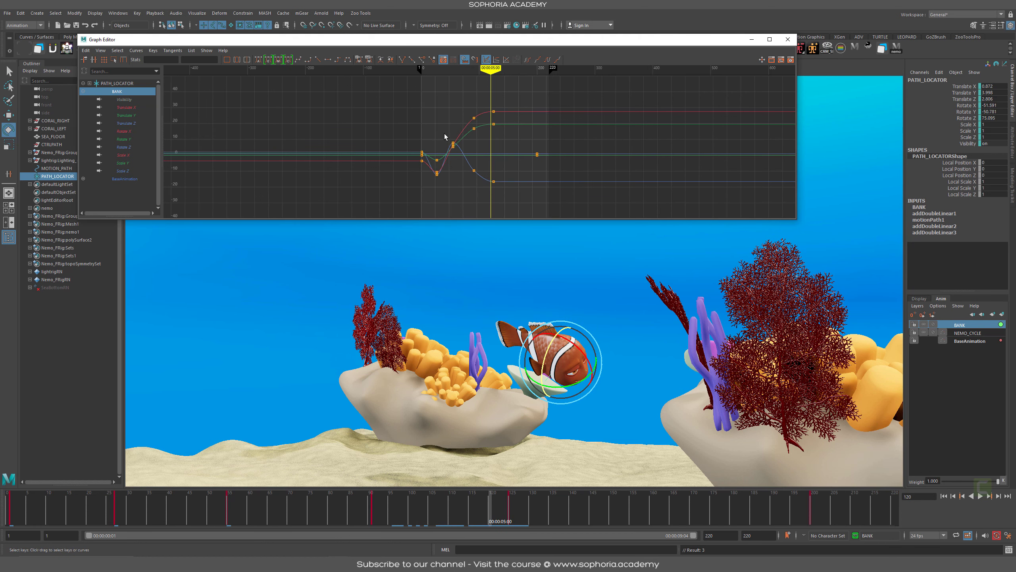
pyautogui.moveTo(581, 86); pyautogui.dragTo(412, 188)
pyautogui.click(136, 50)
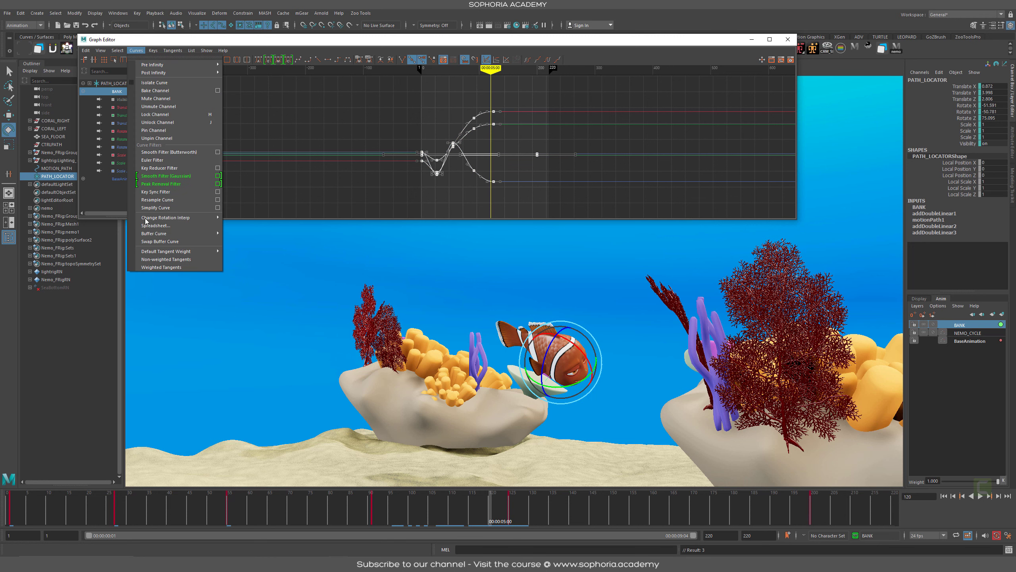
pyautogui.click(164, 160)
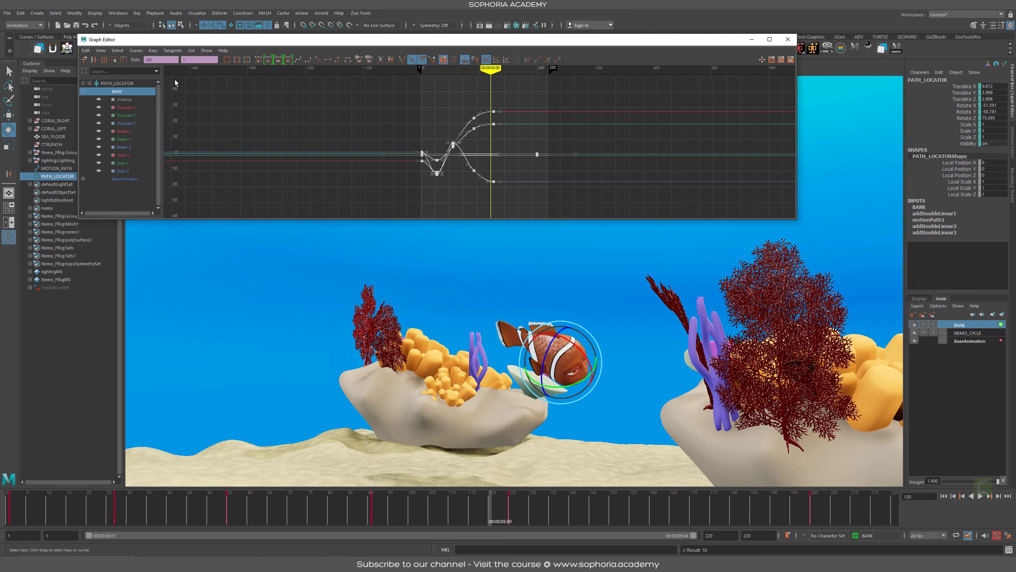
pyautogui.click(136, 51)
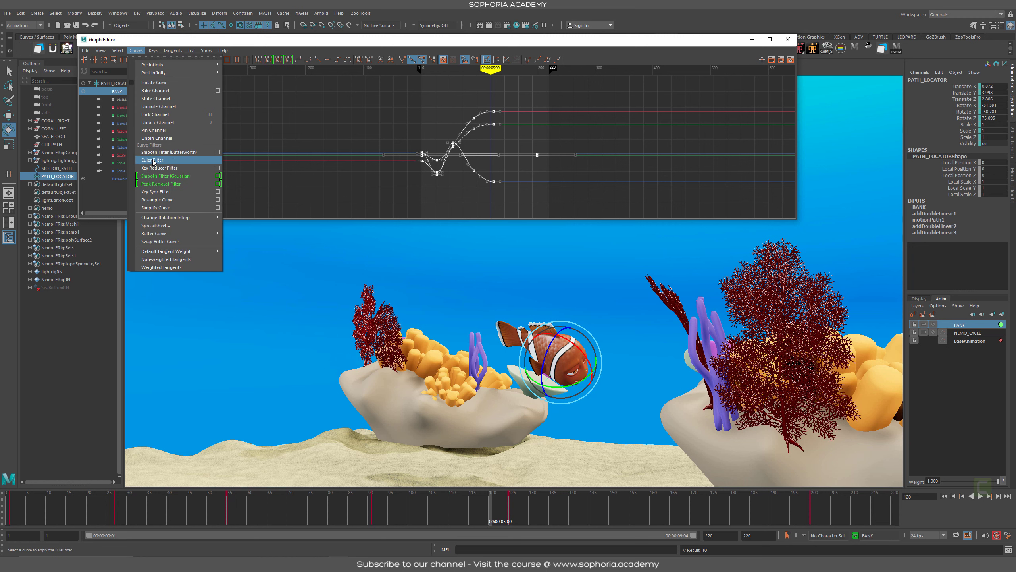
pyautogui.click(158, 160)
pyautogui.hotkey('alt', 'v')
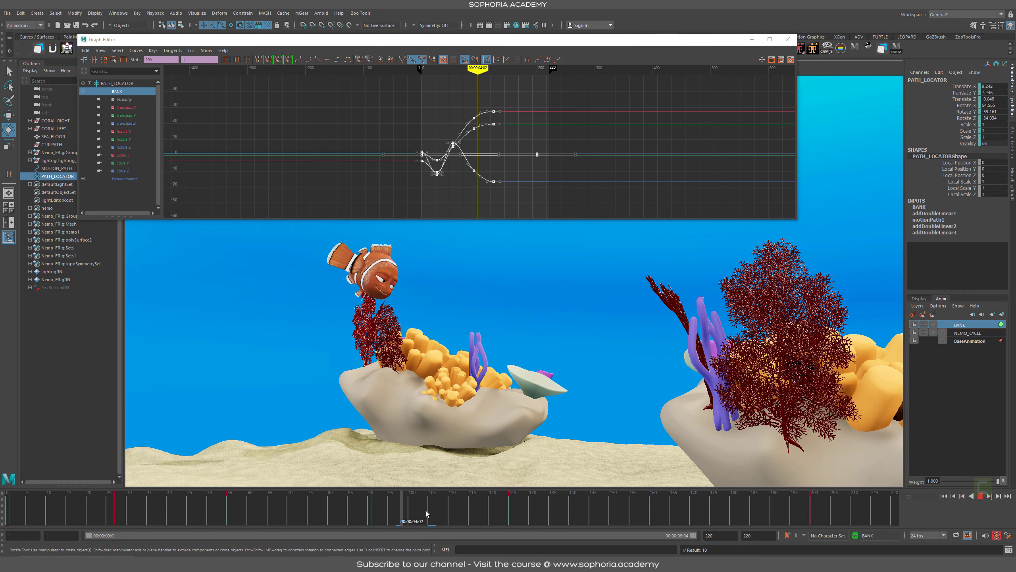
pyautogui.hotkey('alt', 'v')
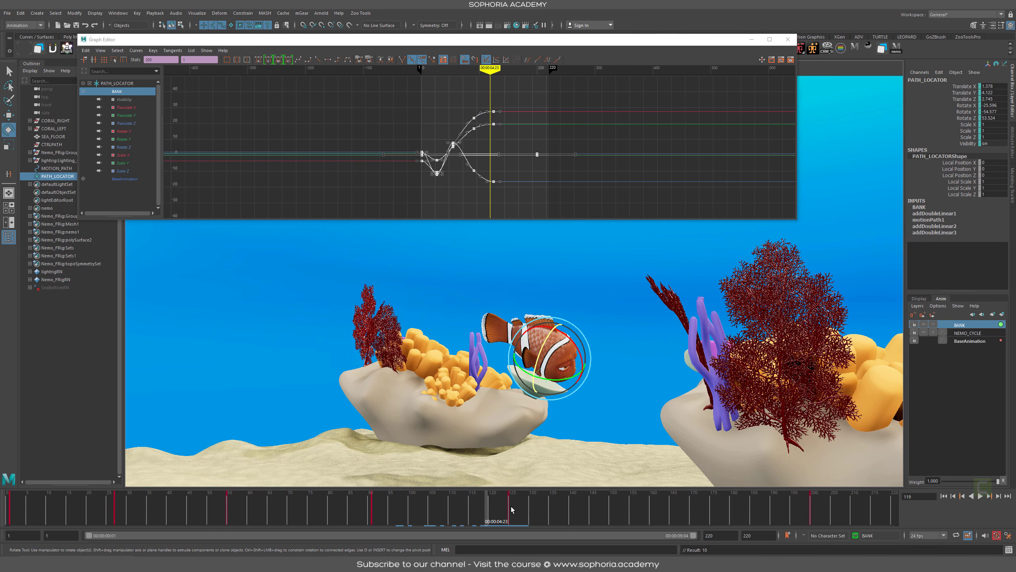
# Replay the swim from frame 91 on to frame 139 to check the banking around the second turn
pyautogui.hotkey('alt', 'v')
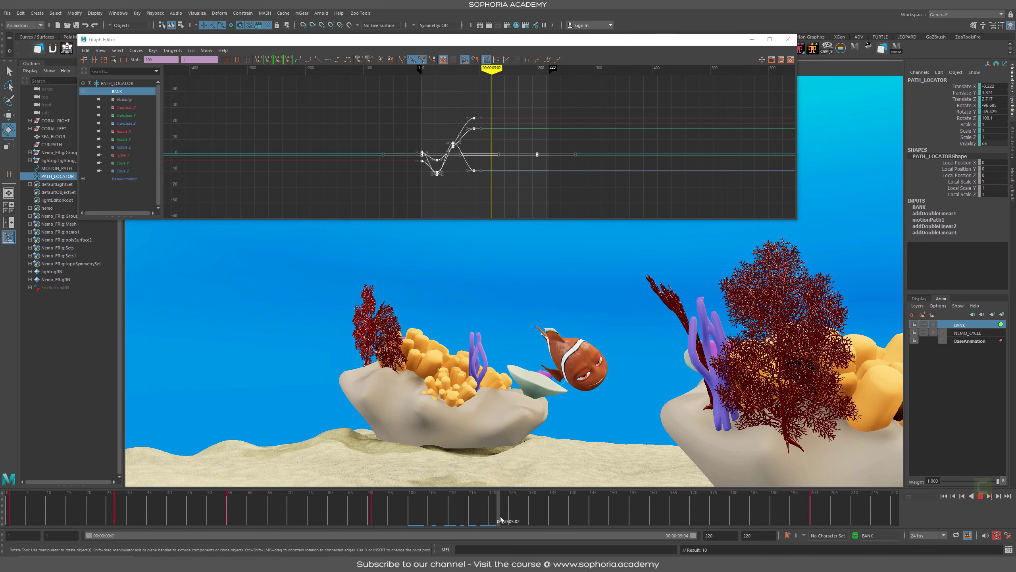
pyautogui.hotkey('alt', 'v')
pyautogui.click(375, 511)
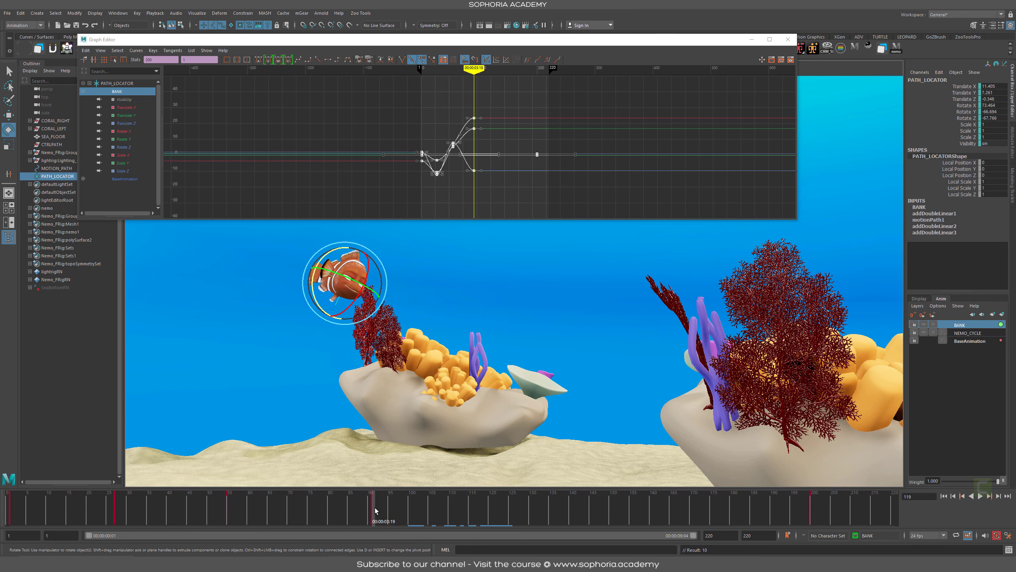
pyautogui.hotkey('alt', 'v')
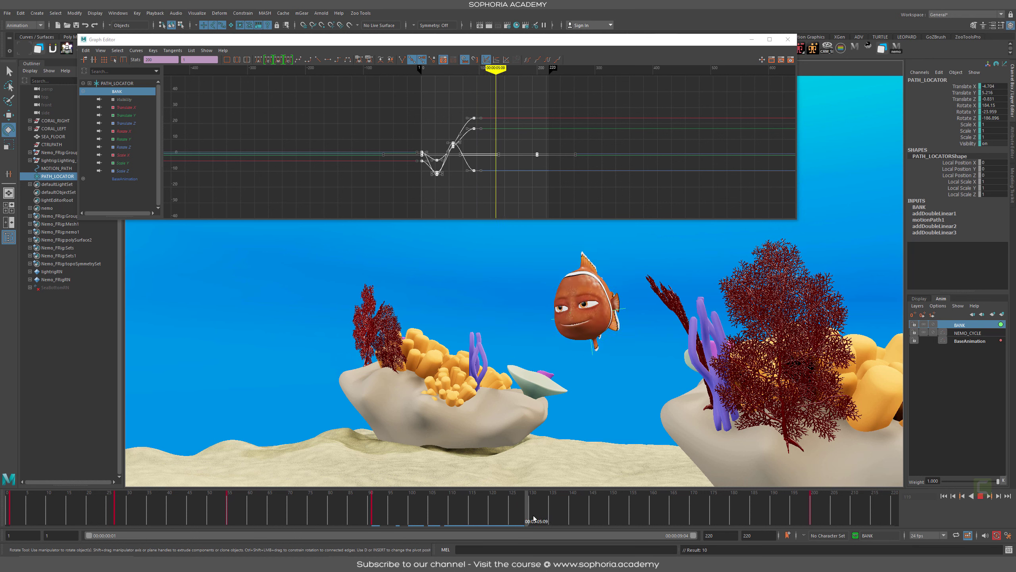
pyautogui.hotkey('alt', 'v')
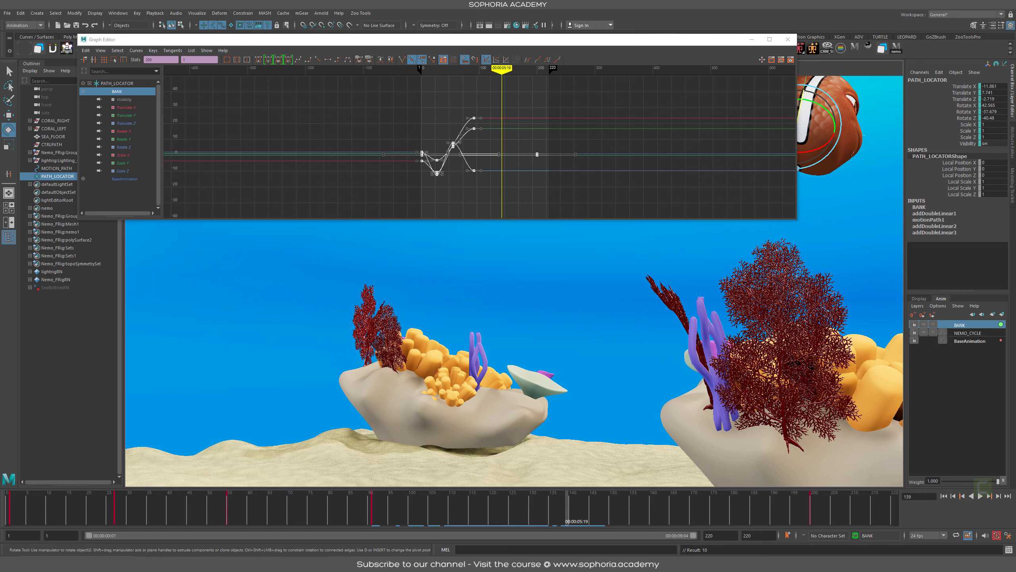
# Try the path with motionPath1's Bank option off, banking the locator manually at frame 124 and scrubbing through the turn
pyautogui.click(1012, 135)
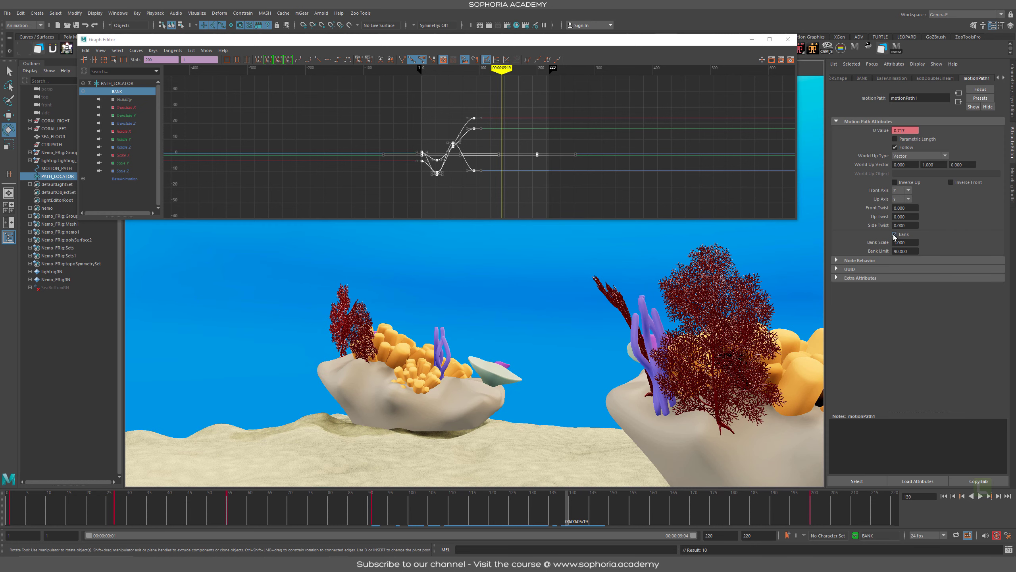
pyautogui.click(895, 235)
pyautogui.moveTo(349, 507); pyautogui.dragTo(510, 510)
pyautogui.moveTo(573, 328); pyautogui.dragTo(544, 371)
pyautogui.moveTo(437, 511); pyautogui.dragTo(504, 516)
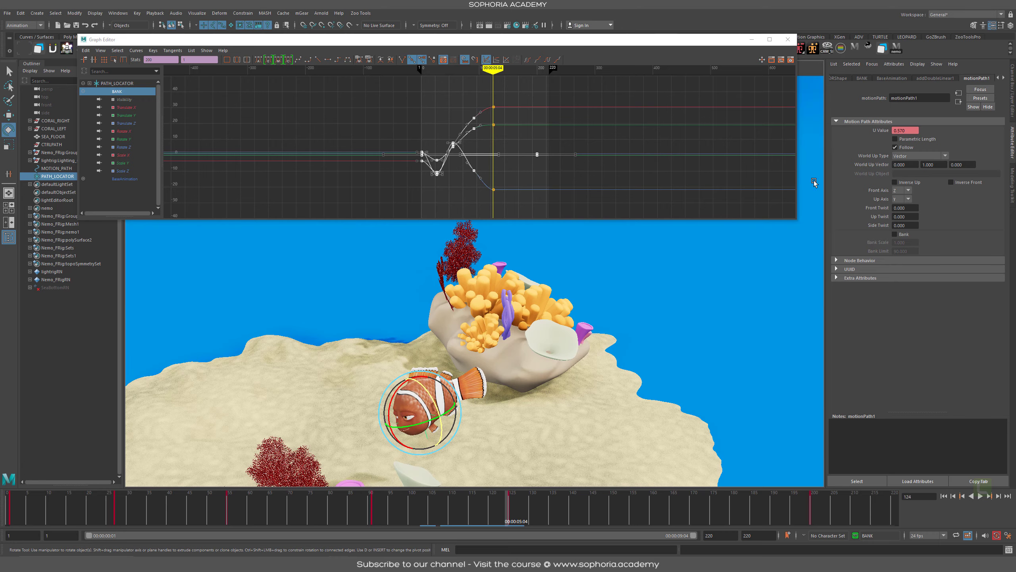
pyautogui.keyDown('alt'); pyautogui.moveTo(421, 419); pyautogui.dragTo(562, 355, button='middle'); pyautogui.keyUp('alt')
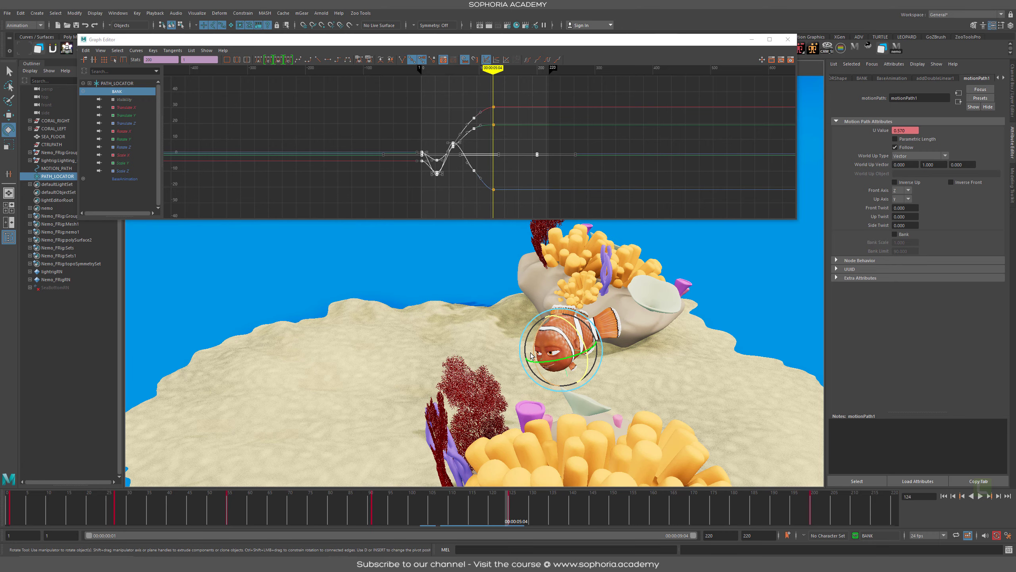
pyautogui.moveTo(394, 517); pyautogui.dragTo(494, 515)
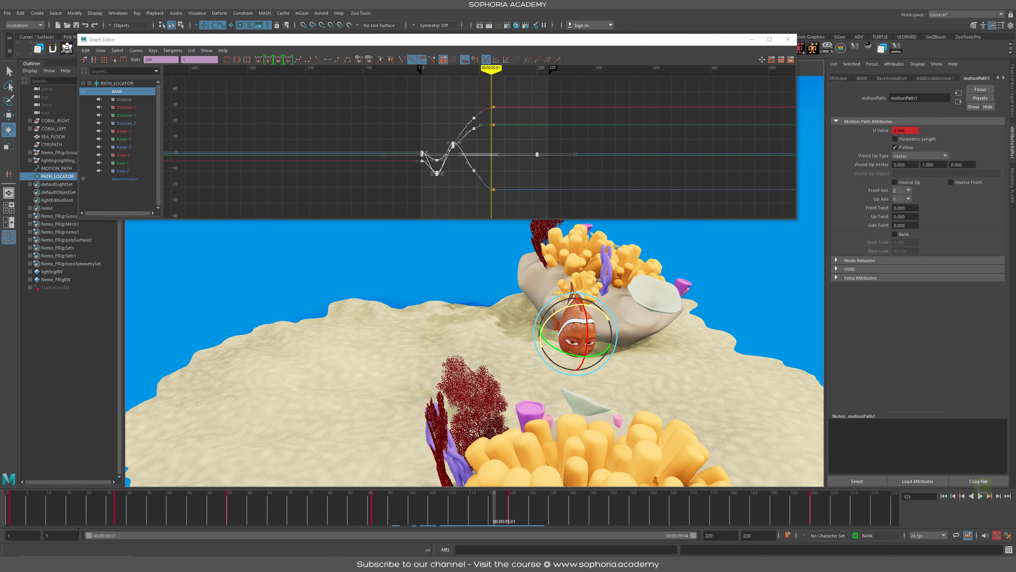
# Return to frame 1 and delete the BANK animation layer
pyautogui.click(11, 516)
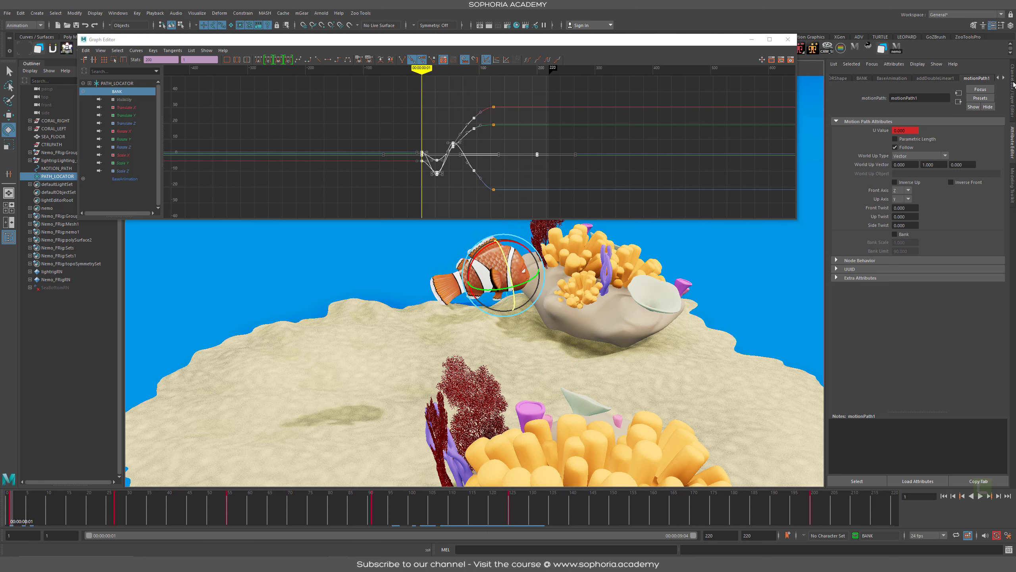
pyautogui.click(1014, 83)
pyautogui.rightClick(966, 325)
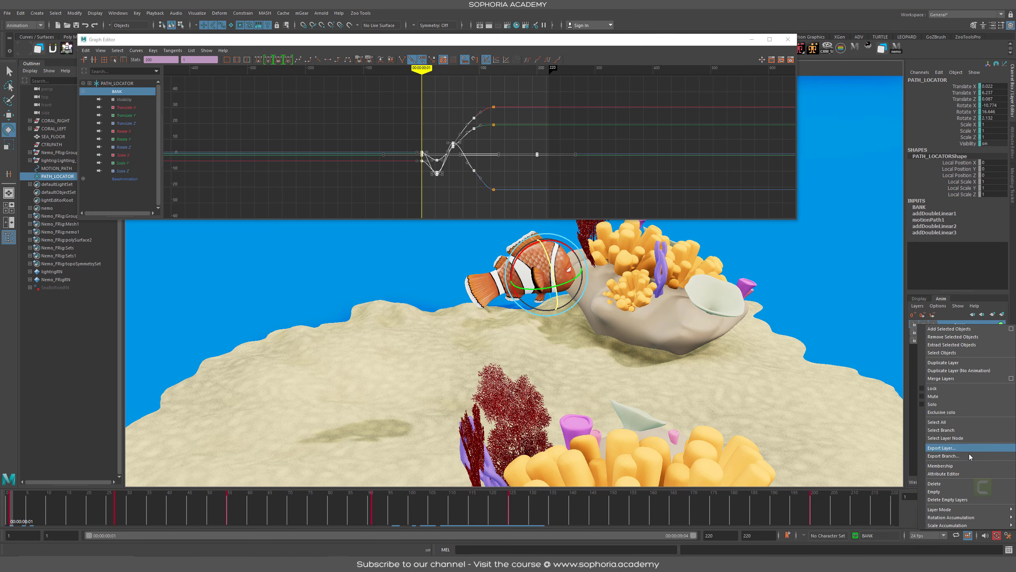
pyautogui.click(952, 484)
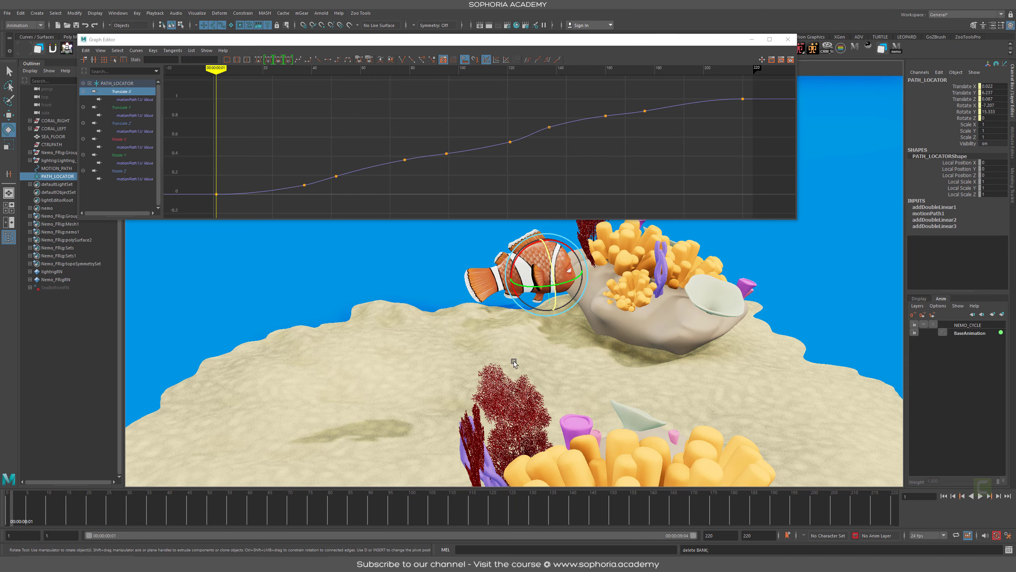
# Enable the Bank option on motionPath1 and scrub the motion from the start to frame 48
pyautogui.scroll(5, 580, 321)
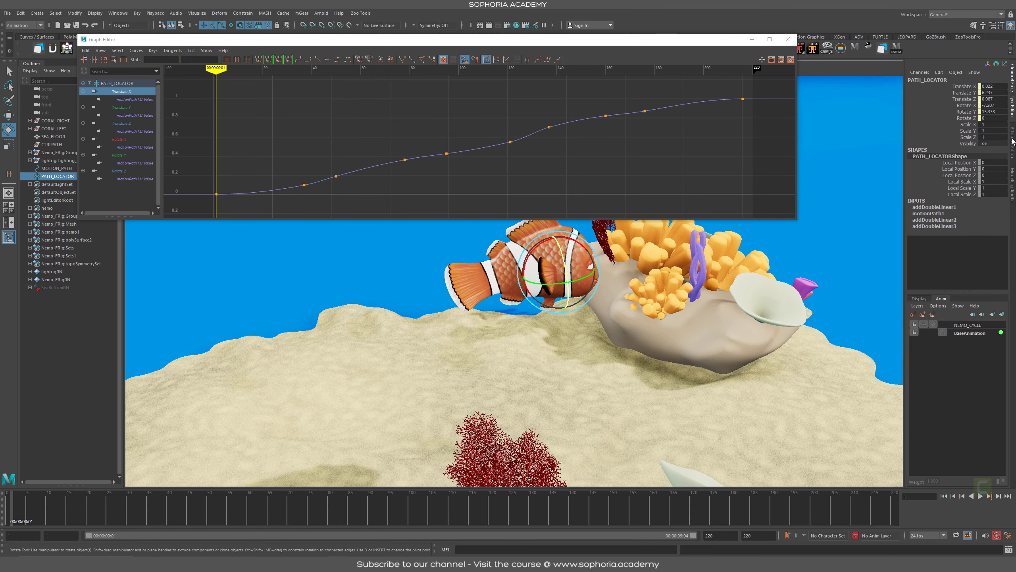
pyautogui.click(1013, 141)
pyautogui.click(902, 236)
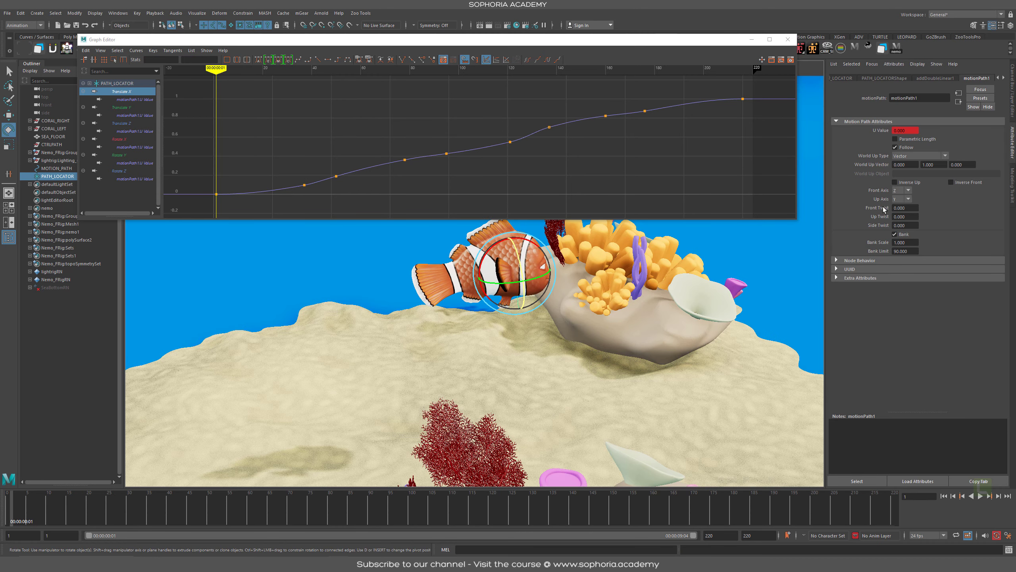
pyautogui.moveTo(23, 516); pyautogui.dragTo(201, 516)
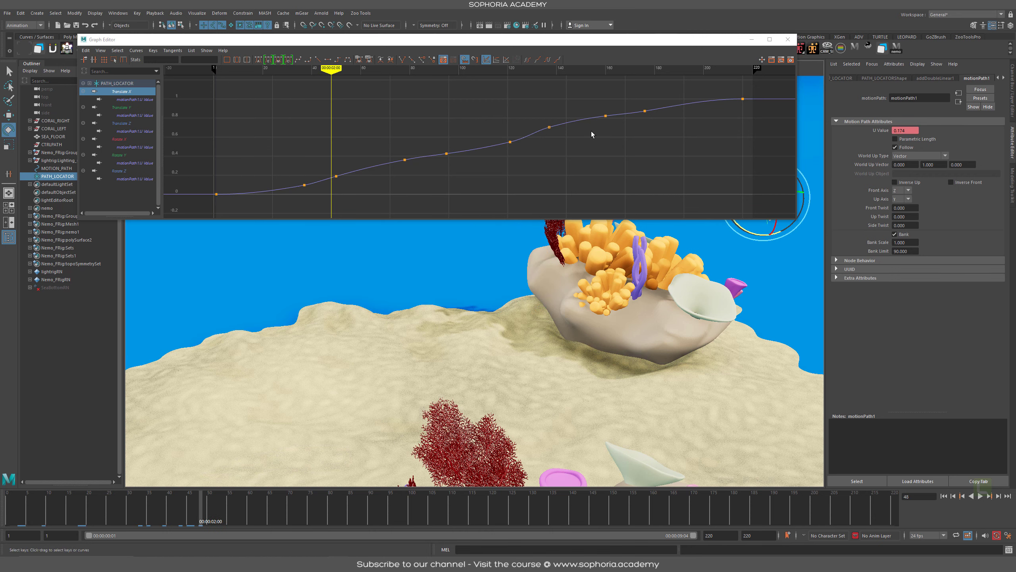
# Minimize the Graph Editor and play the complete swim with both corals in view
pyautogui.click(751, 39)
pyautogui.keyDown('alt'); pyautogui.moveTo(475, 395); pyautogui.dragTo(640, 402, button='right'); pyautogui.keyUp('alt')
pyautogui.keyDown('alt'); pyautogui.moveTo(744, 145); pyautogui.dragTo(71, 164); pyautogui.keyUp('alt')
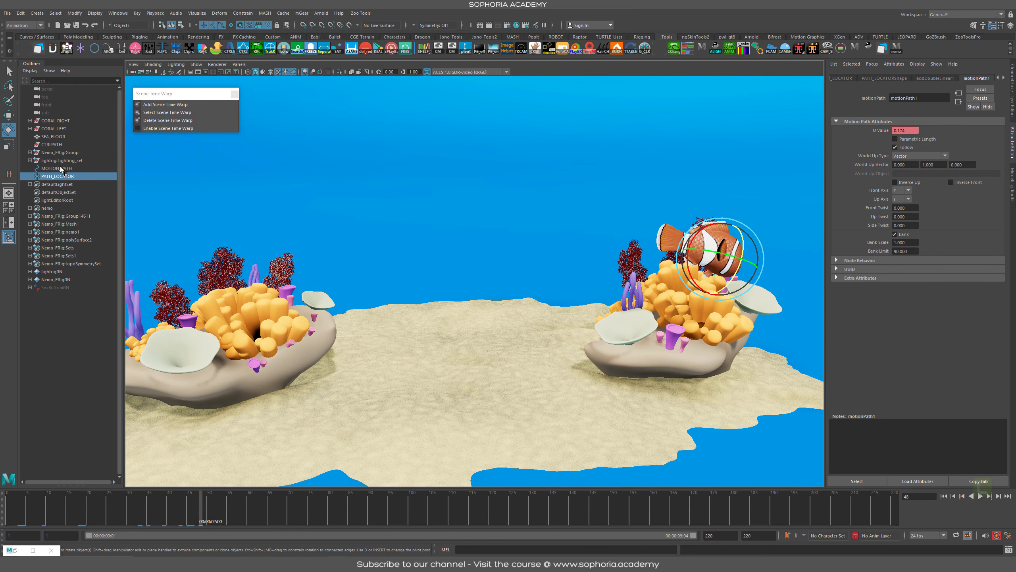
pyautogui.hotkey('alt', 'v')
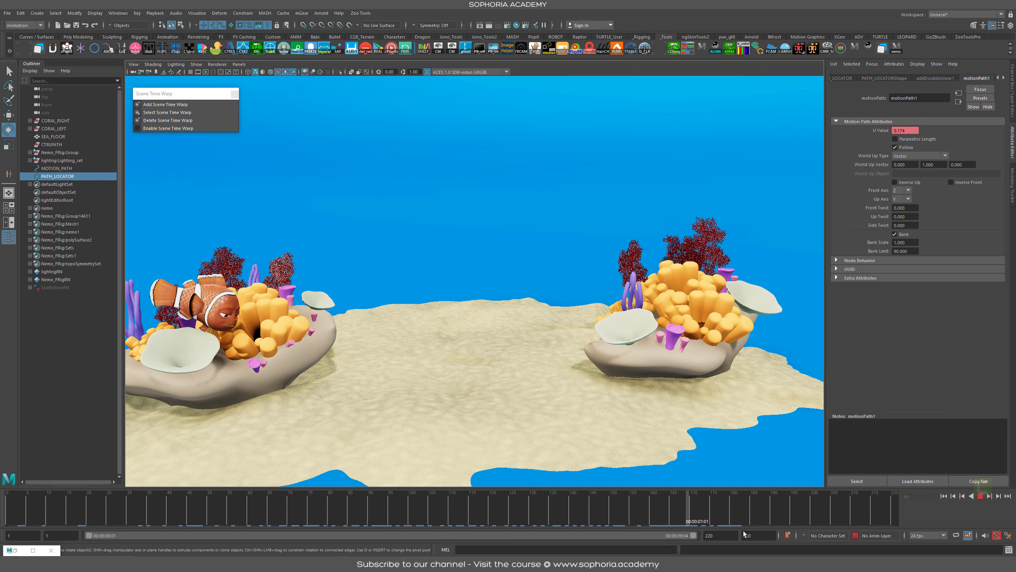
# Stop the playback at frame 1, frame the fish's face and display the rig's NURBS curve controls
pyautogui.press('f')
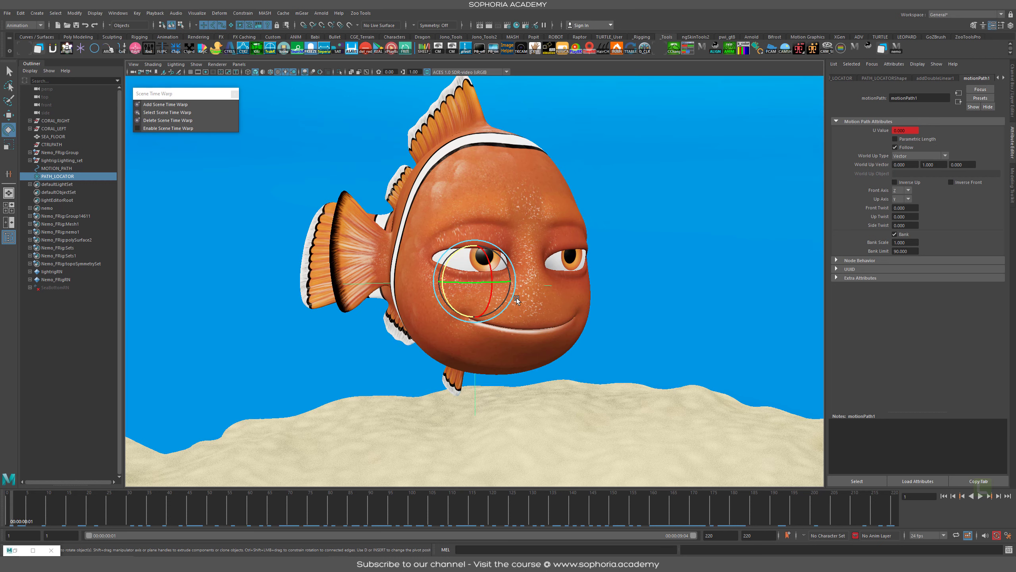
pyautogui.hotkey('alt', 'v')
pyautogui.scroll(8, 616, 314)
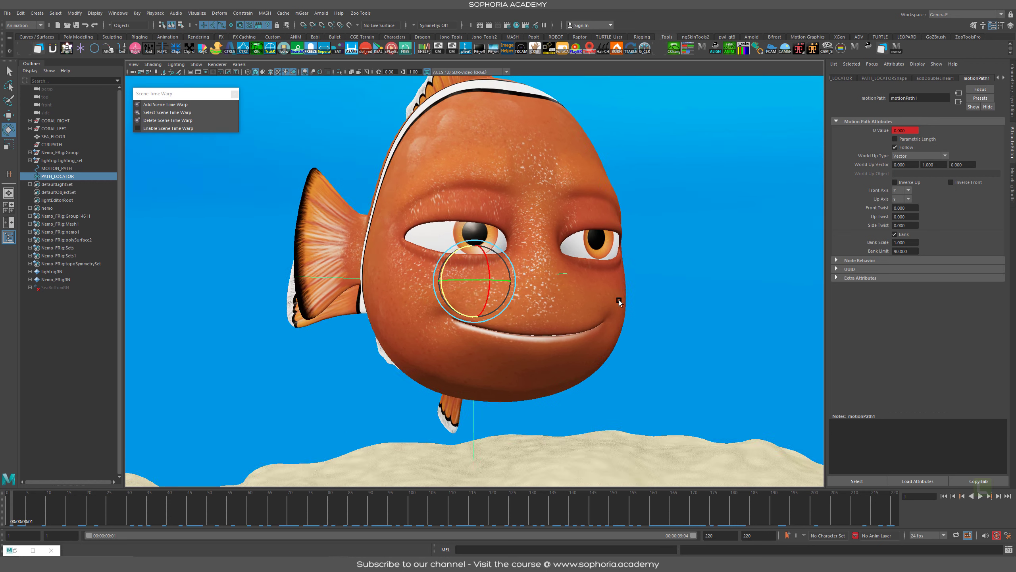
pyautogui.hotkey('alt', '1')
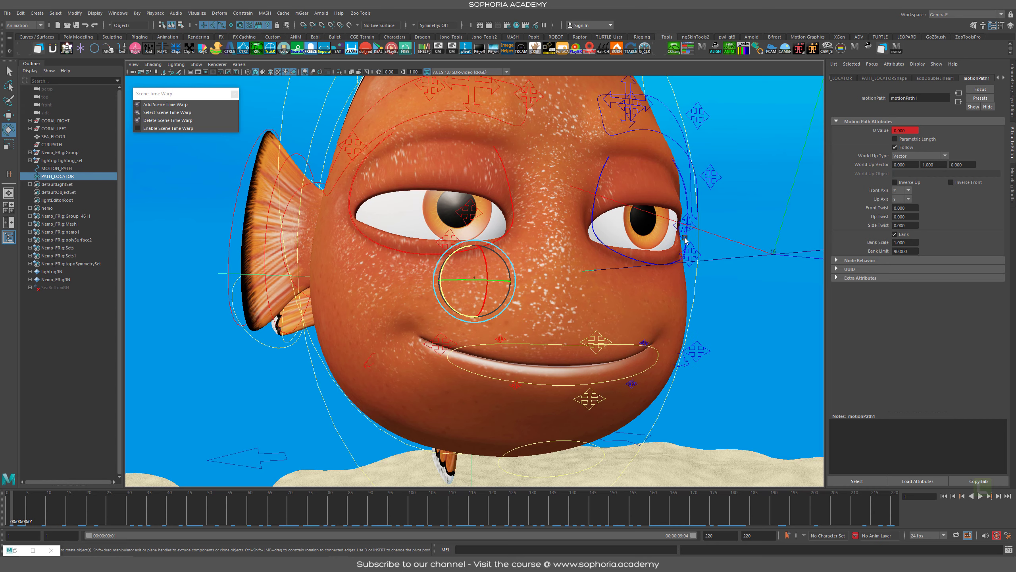
pyautogui.scroll(-5, 688, 240)
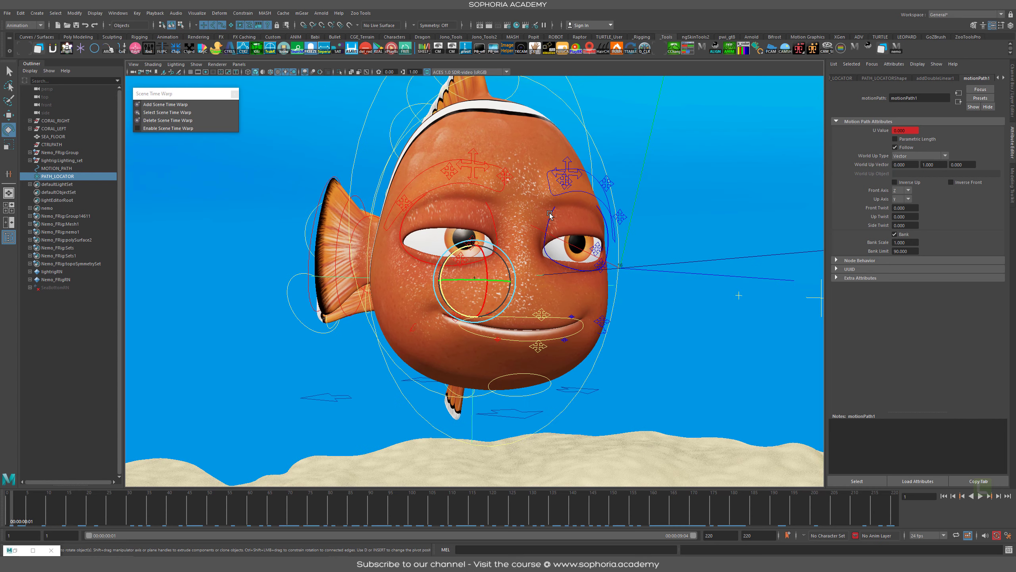
pyautogui.keyDown('alt'); pyautogui.moveTo(467, 338); pyautogui.dragTo(601, 364, button='right'); pyautogui.keyUp('alt')
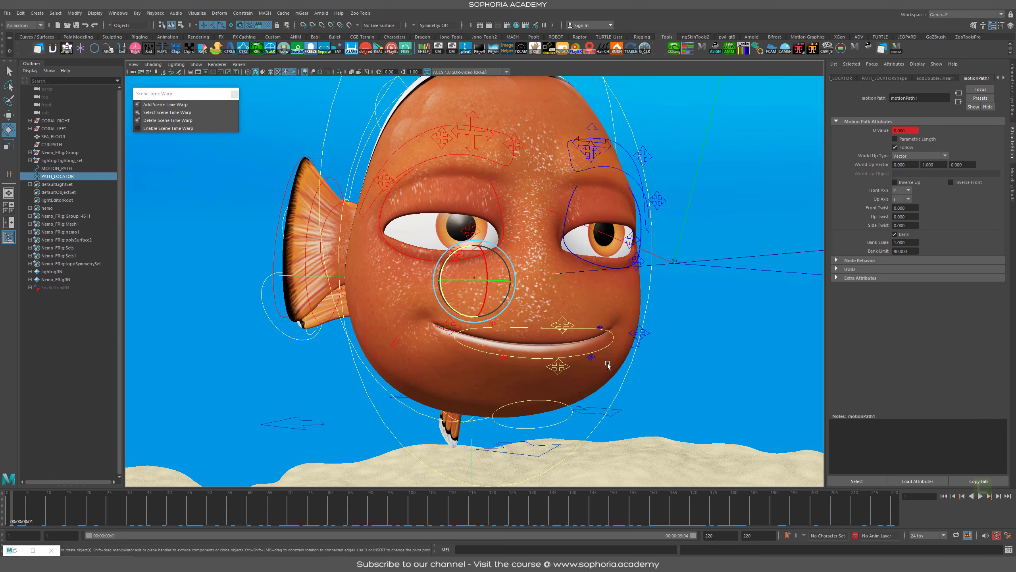
# Select both mouth corner controls and move them together, down into a frown and up into a wide smile
pyautogui.click(640, 332)
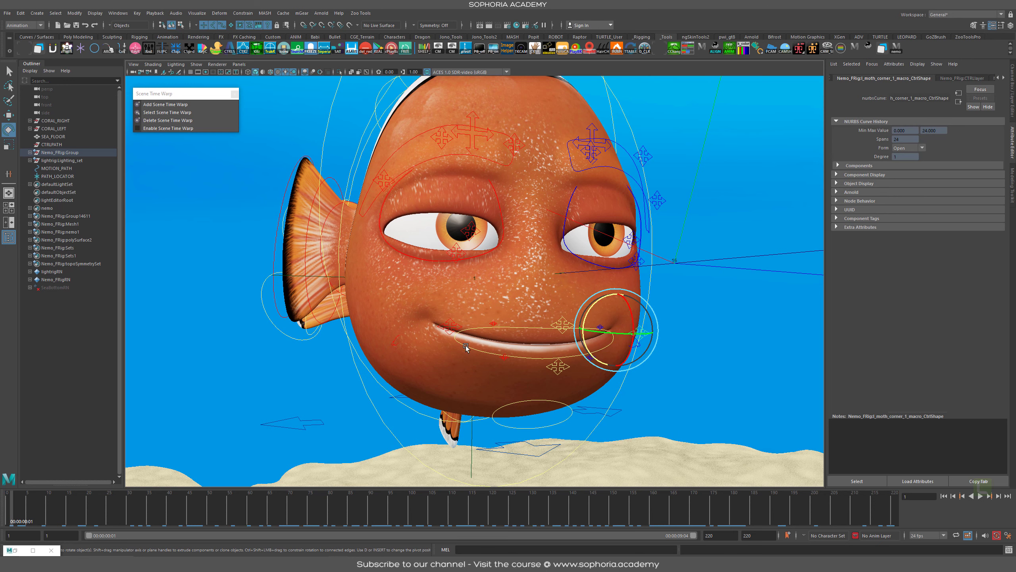
pyautogui.click(443, 325)
pyautogui.press('w')
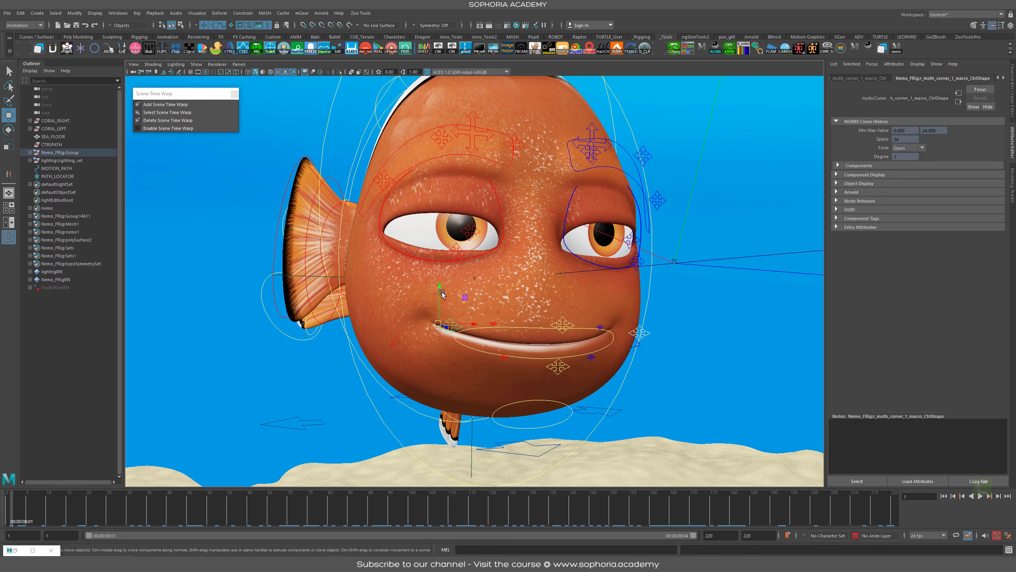
pyautogui.moveTo(442, 293); pyautogui.dragTo(453, 317)
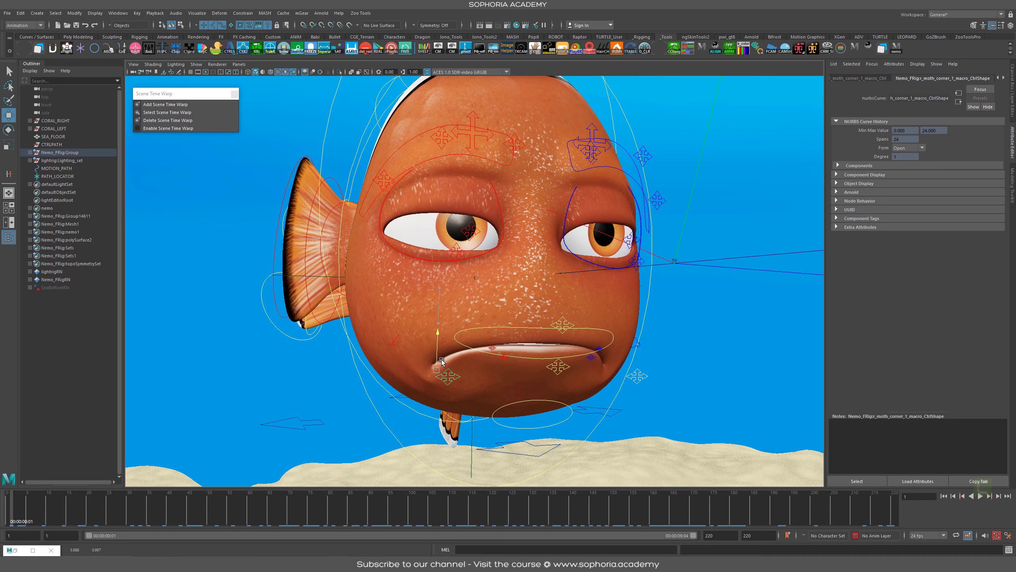
pyautogui.moveTo(442, 360); pyautogui.dragTo(441, 245)
# Hide the NURBS curves and locators in the viewport, leaving a clean view of the fish's face
pyautogui.hotkey('alt', '1')
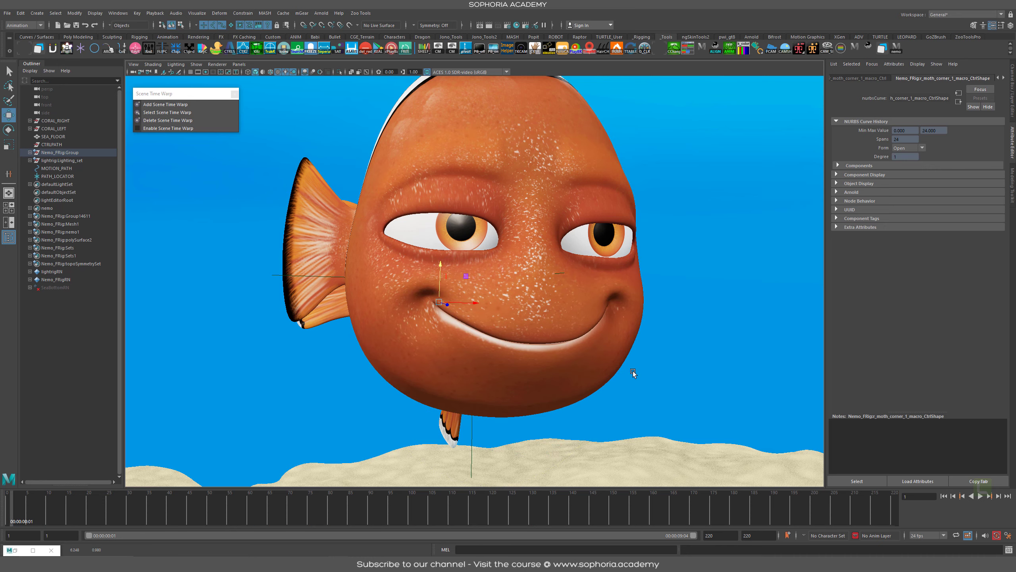
pyautogui.keyDown('alt'); pyautogui.moveTo(633, 371); pyautogui.dragTo(601, 331, button='right'); pyautogui.keyUp('alt')
pyautogui.keyDown('alt'); pyautogui.moveTo(600, 330); pyautogui.dragTo(640, 321); pyautogui.keyUp('alt')
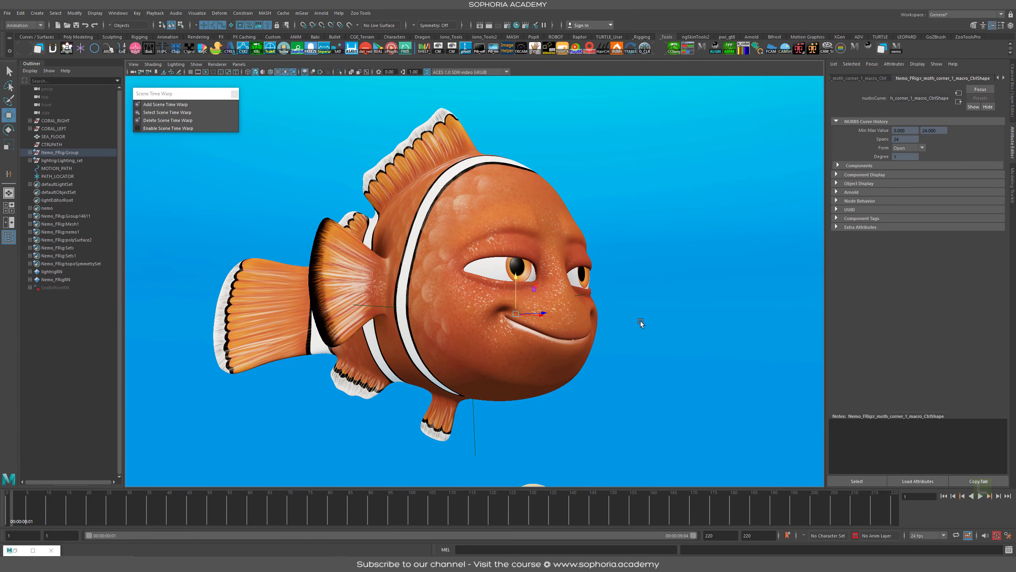
pyautogui.click(196, 65)
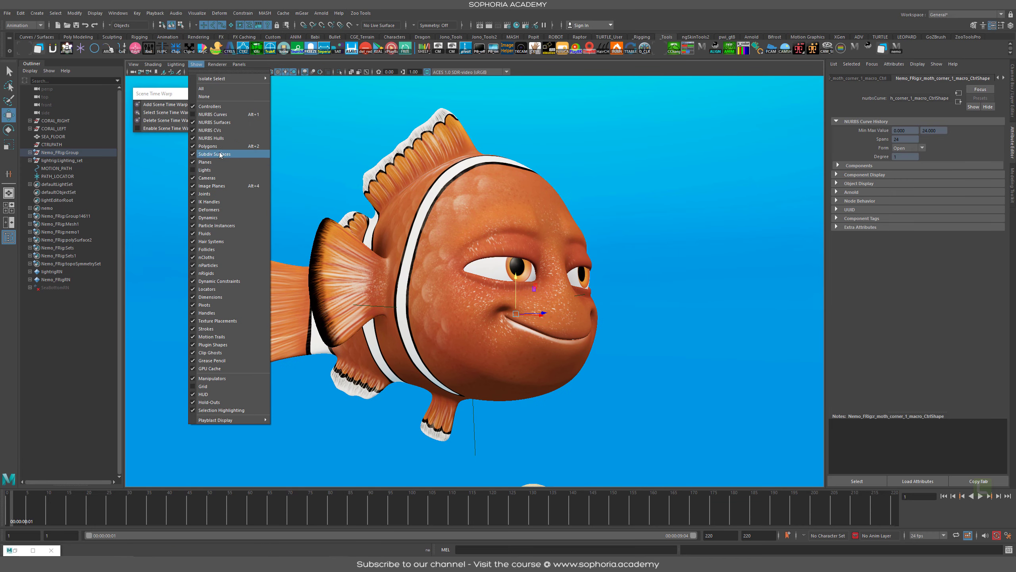
pyautogui.click(213, 290)
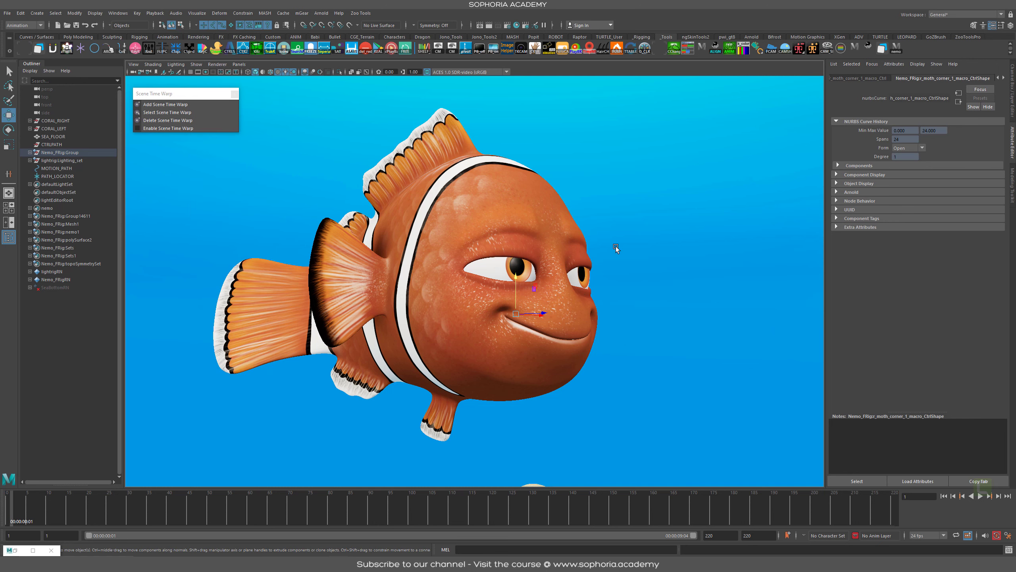
pyautogui.keyDown('alt'); pyautogui.moveTo(625, 354); pyautogui.dragTo(528, 307); pyautogui.keyUp('alt')
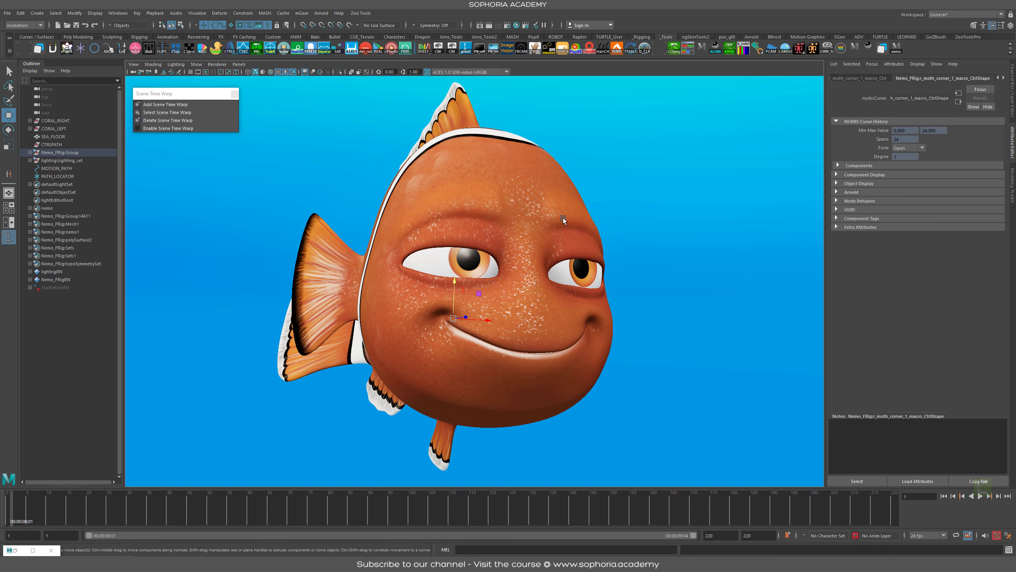
# Lower both mouth corner controls to turn the fish's smile into a frown at frame 1
pyautogui.moveTo(457, 291); pyautogui.dragTo(455, 431)
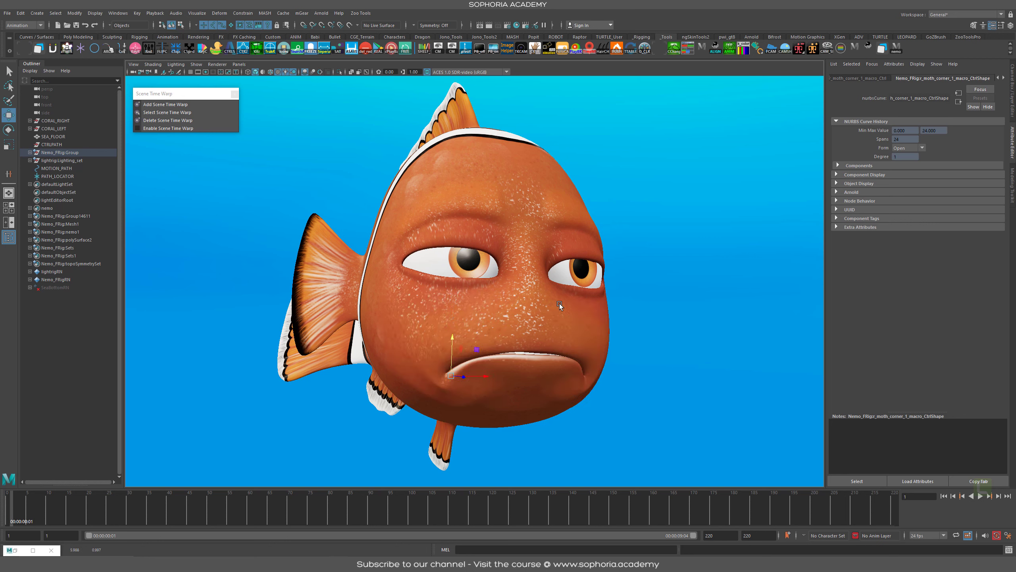
# Undo the last mouth-corner move and try the mouth corner control with Translate X, Y and Z at 0
pyautogui.hotkey('ctrl', 'z')
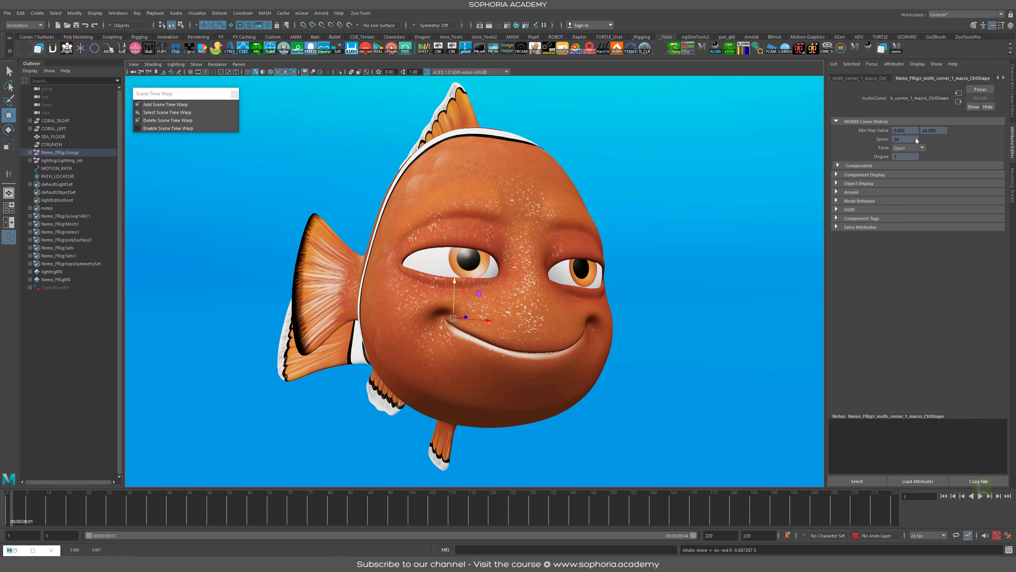
pyautogui.click(1010, 99)
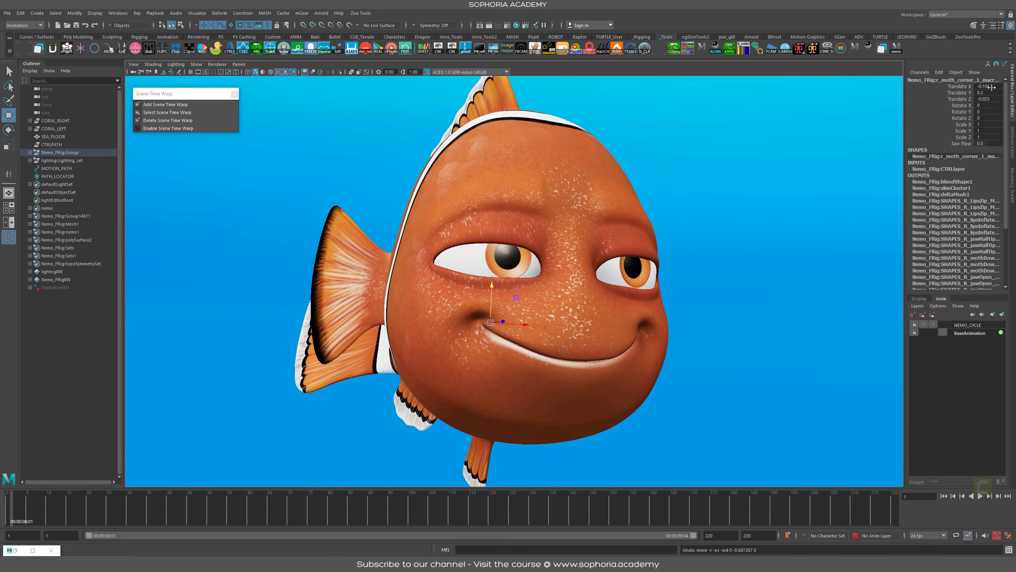
pyautogui.write('0')
pyautogui.press('Return')
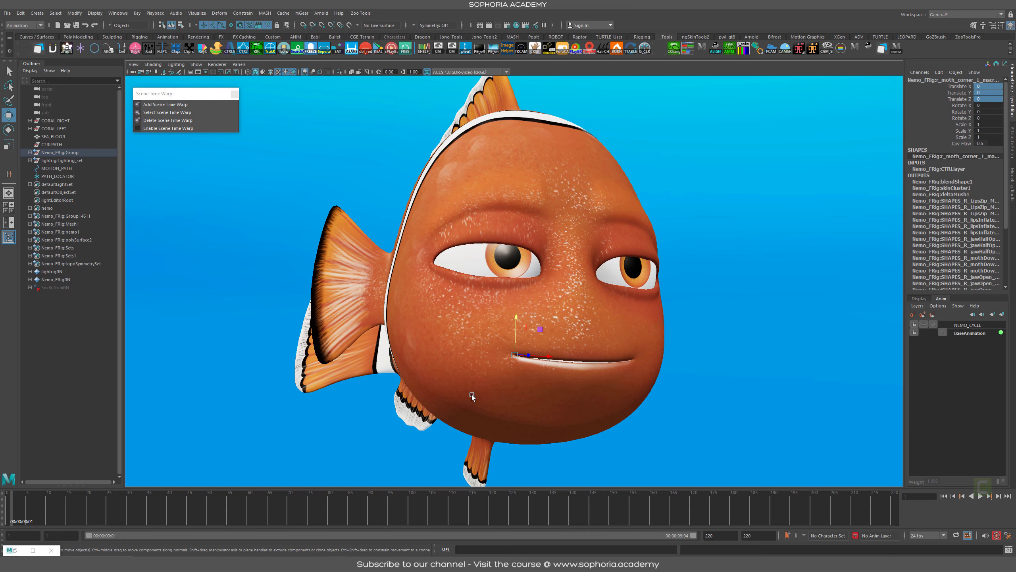
pyautogui.keyDown('alt'); pyautogui.moveTo(670, 367); pyautogui.dragTo(729, 366); pyautogui.keyUp('alt')
pyautogui.scroll(2, 756, 366)
pyautogui.keyDown('alt'); pyautogui.moveTo(729, 367); pyautogui.dragTo(400, 435, button='right'); pyautogui.keyUp('alt')
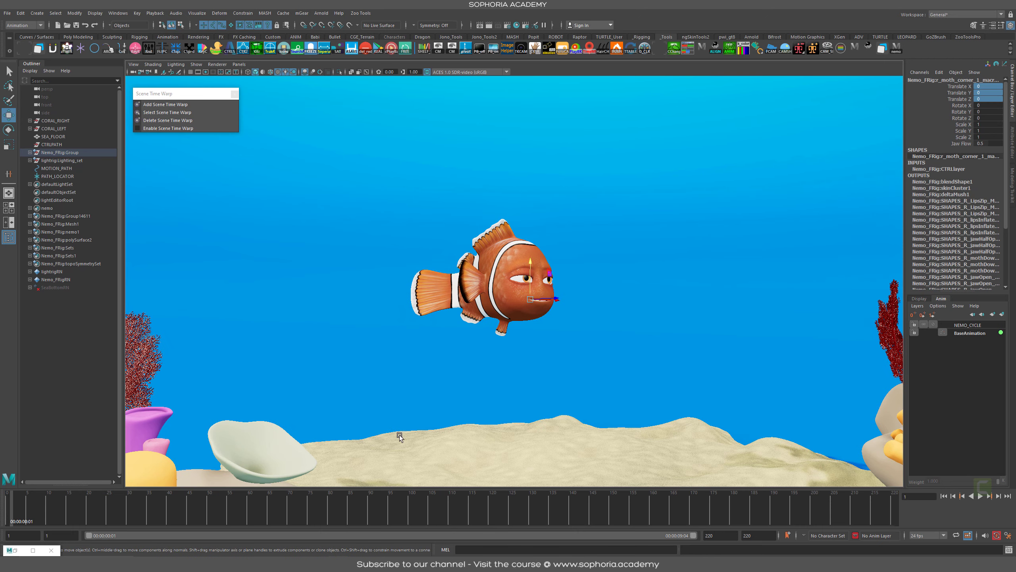
# Try raising the mouth corner control to Translate Y 0.2 for a stronger smile, checking it by scrubbing, and undo it
pyautogui.moveTo(7, 511)
pyautogui.mouseDown()
pyautogui.moveTo(122, 510)
pyautogui.moveTo(2, 495)
pyautogui.mouseUp()
pyautogui.moveTo(557, 359); pyautogui.dragTo(583, 351, button='middle')
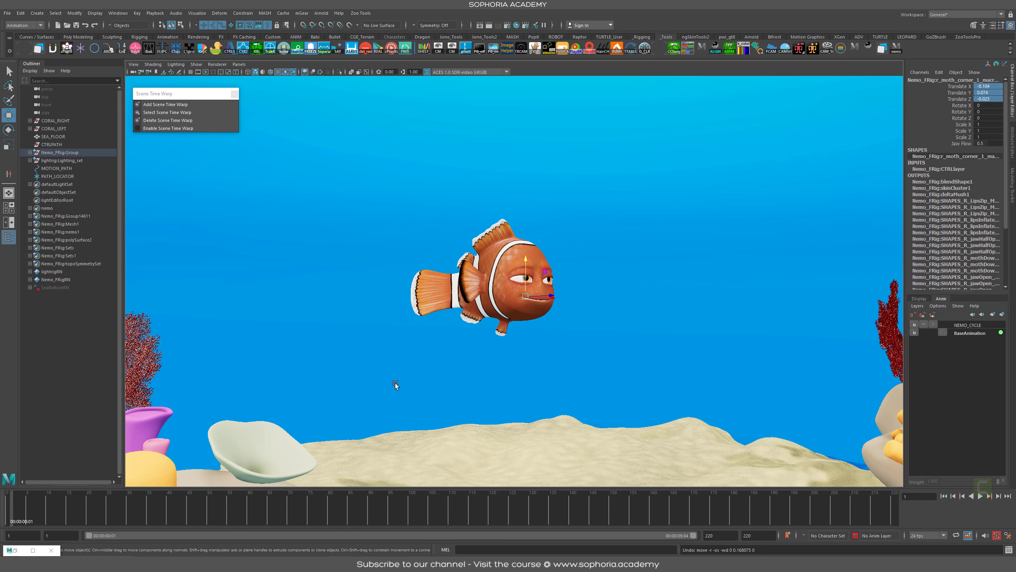
pyautogui.moveTo(525, 254); pyautogui.dragTo(527, 240)
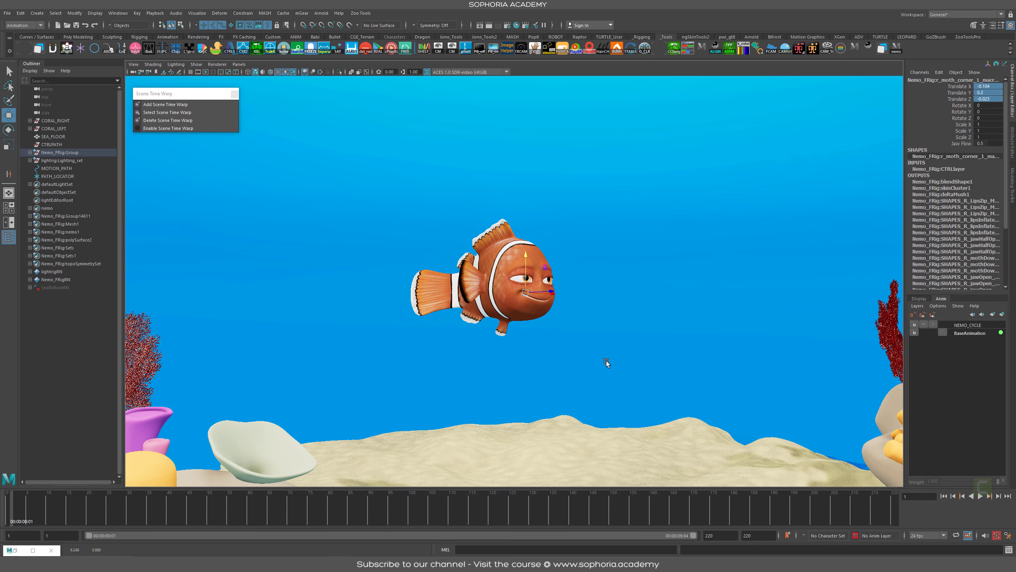
pyautogui.moveTo(15, 508); pyautogui.dragTo(84, 509)
pyautogui.hotkey('ctrl', 'z')
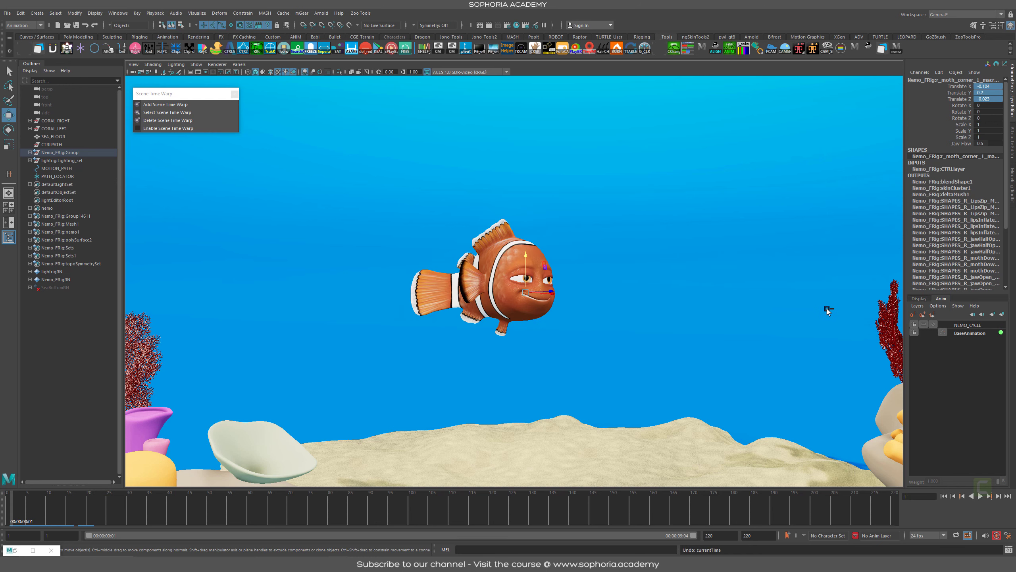
# Select both main eyelid controls, try Blink 0 for fully open eyes, and undo the change
pyautogui.scroll(10, 585, 307)
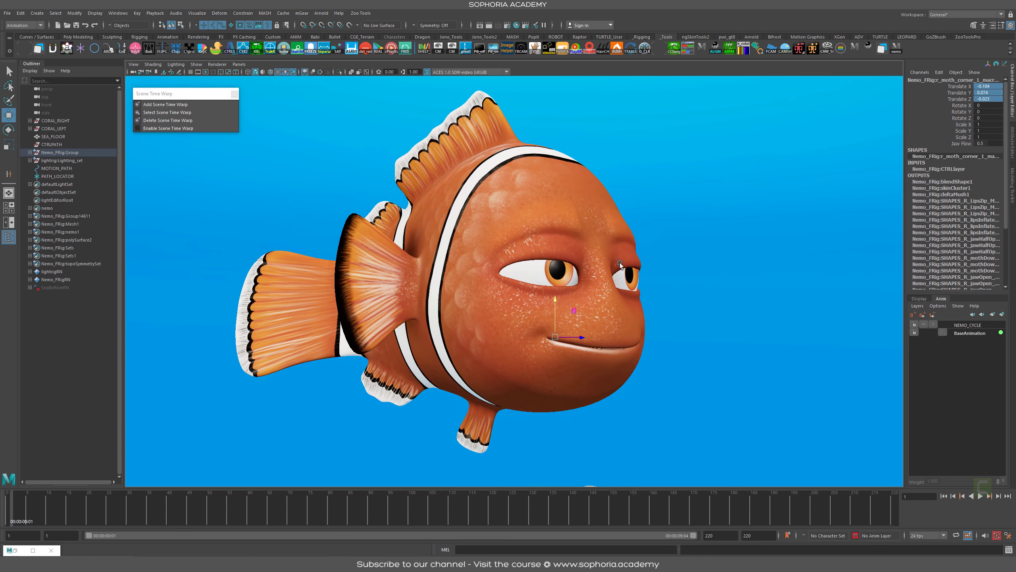
pyautogui.keyDown('alt'); pyautogui.moveTo(606, 258); pyautogui.dragTo(558, 255); pyautogui.keyUp('alt')
pyautogui.click(563, 247)
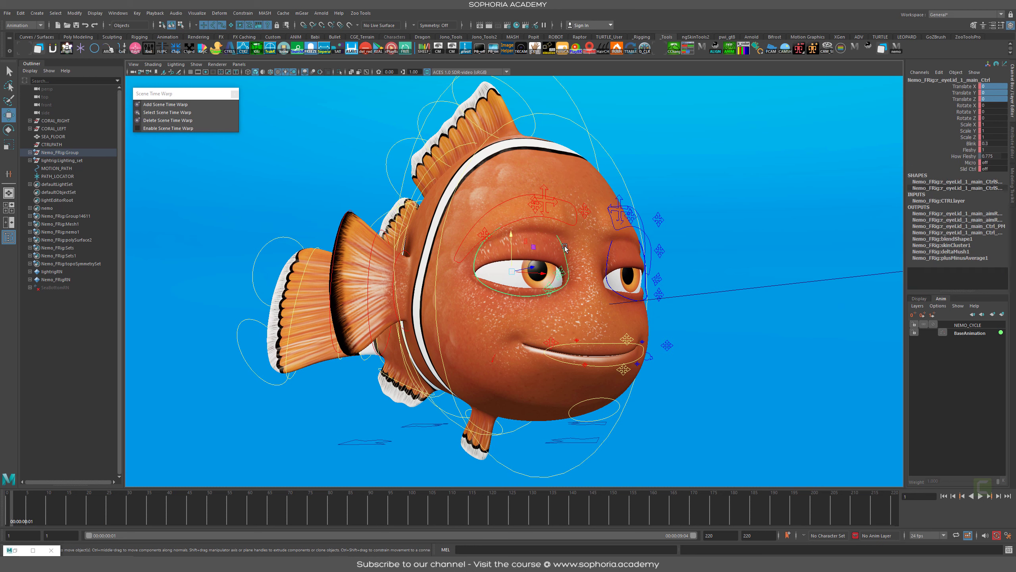
pyautogui.click(611, 245)
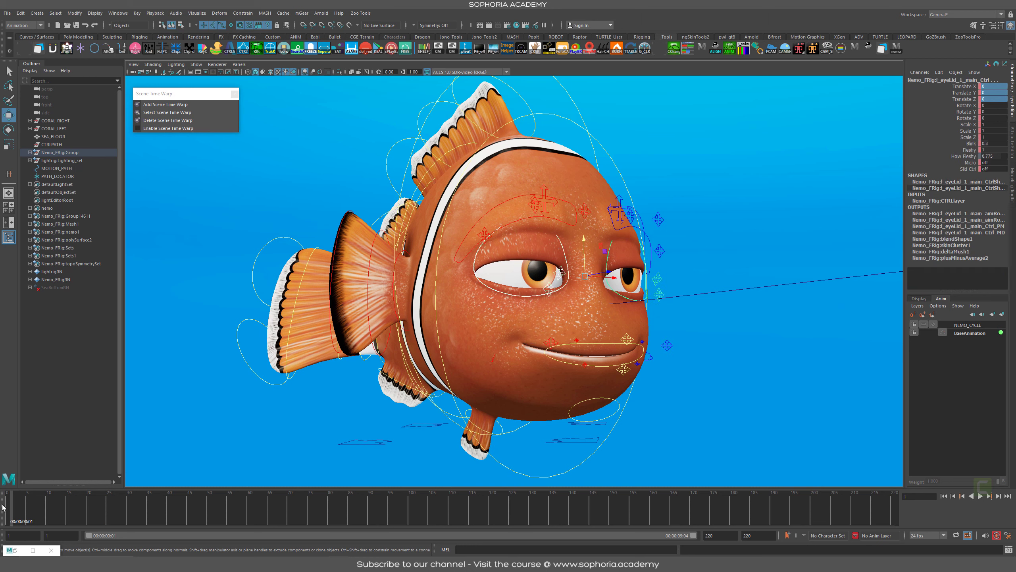
pyautogui.click(972, 143)
pyautogui.moveTo(752, 203); pyautogui.dragTo(495, 160, button='middle')
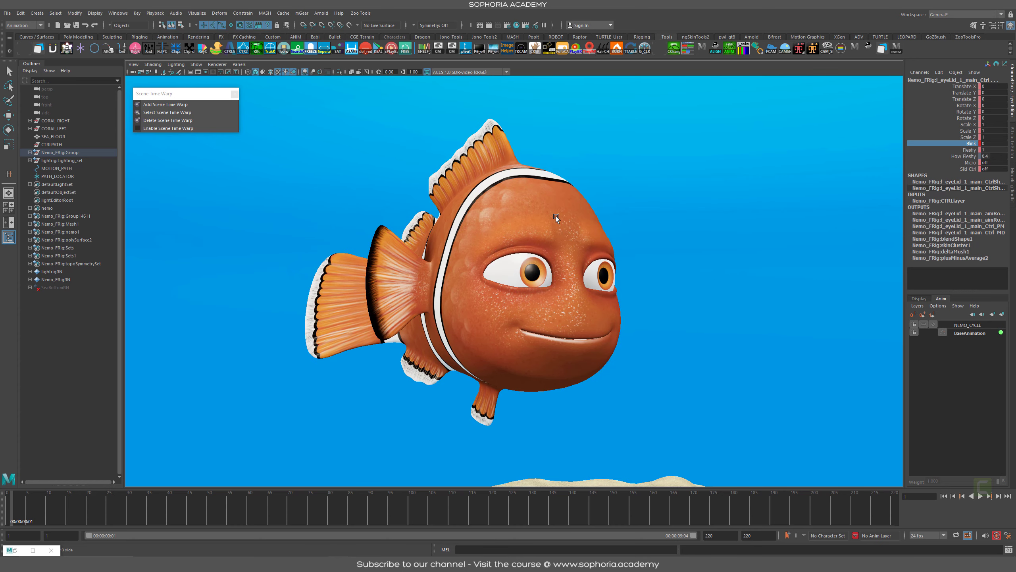
pyautogui.keyDown('alt'); pyautogui.moveTo(663, 306); pyautogui.dragTo(612, 316, button='right'); pyautogui.keyUp('alt')
pyautogui.keyDown('alt'); pyautogui.moveTo(508, 313); pyautogui.dragTo(512, 312, button='right'); pyautogui.keyUp('alt')
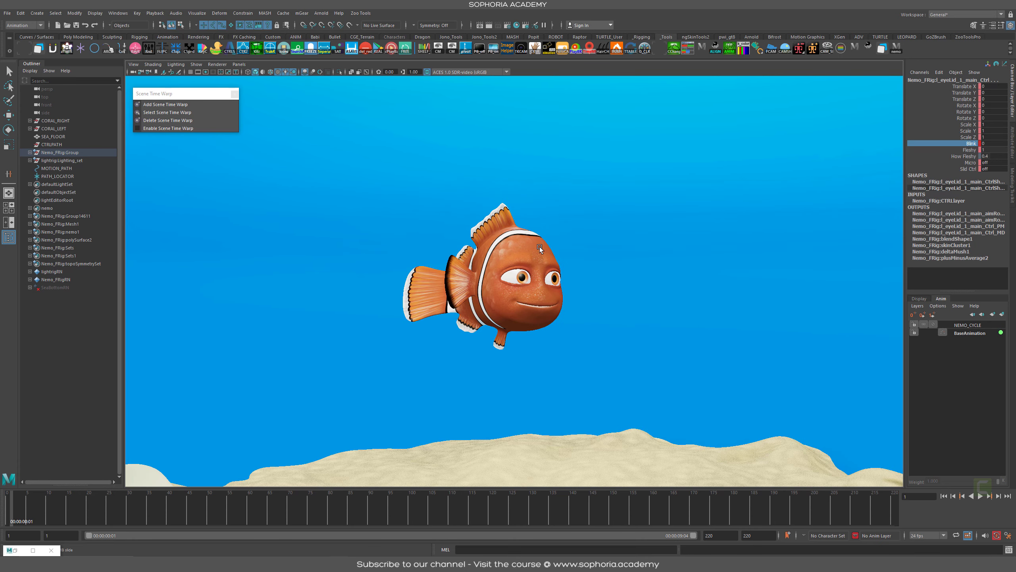
pyautogui.moveTo(574, 283); pyautogui.dragTo(575, 284, button='middle')
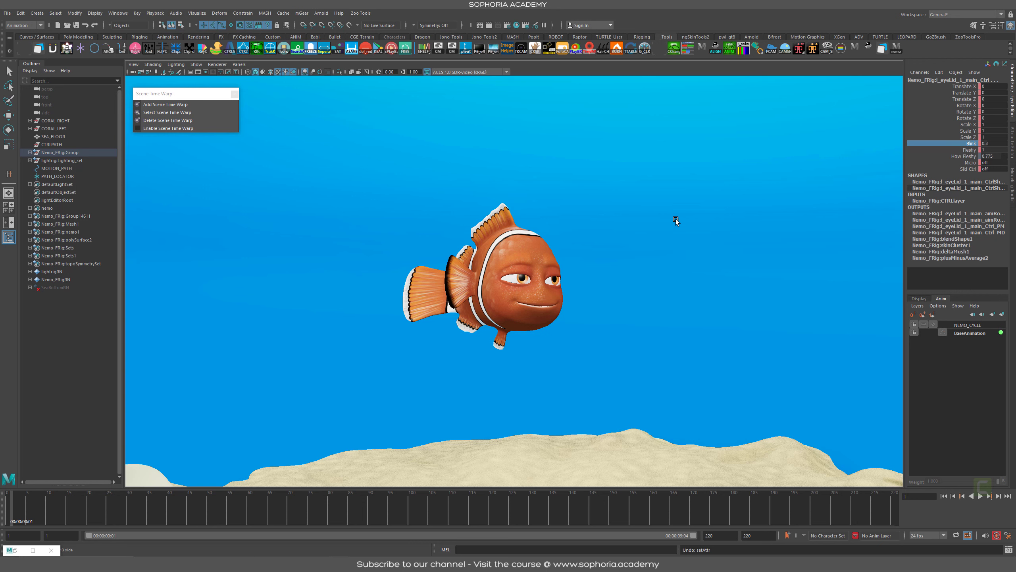
# Try Blink values of 0.1 and 0 on both eyelid controls, compare the expressions, and undo the changes
pyautogui.keyDown('alt'); pyautogui.moveTo(675, 220); pyautogui.dragTo(808, 370, button='right'); pyautogui.keyUp('alt')
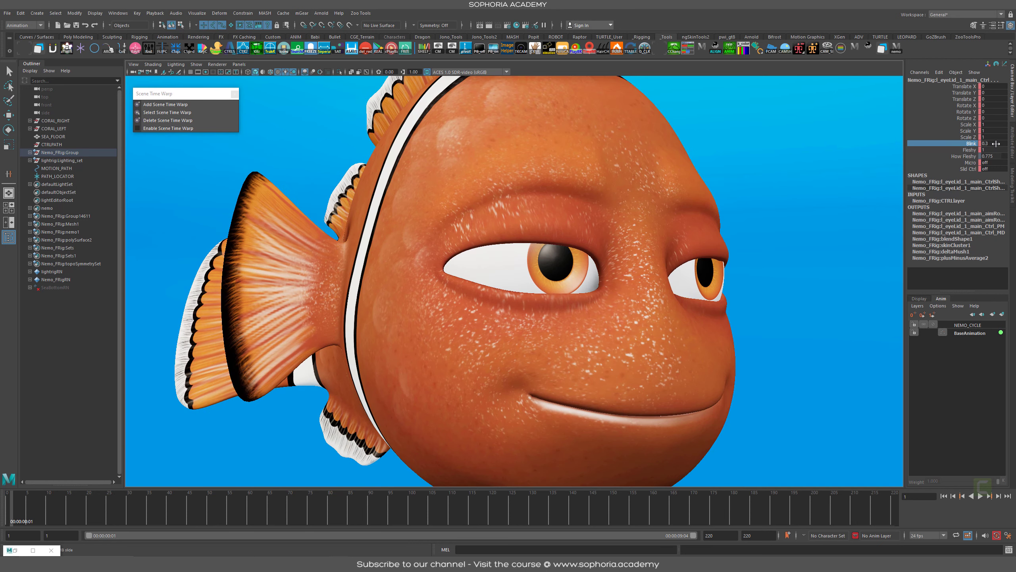
pyautogui.moveTo(834, 223); pyautogui.dragTo(719, 265, button='middle')
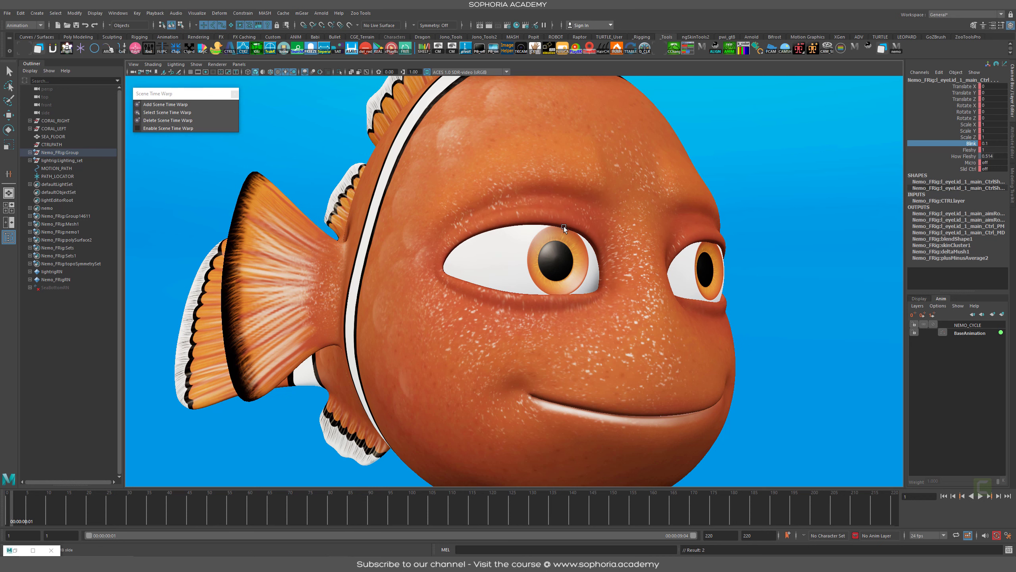
pyautogui.keyDown('alt'); pyautogui.moveTo(608, 272); pyautogui.dragTo(417, 307); pyautogui.keyUp('alt')
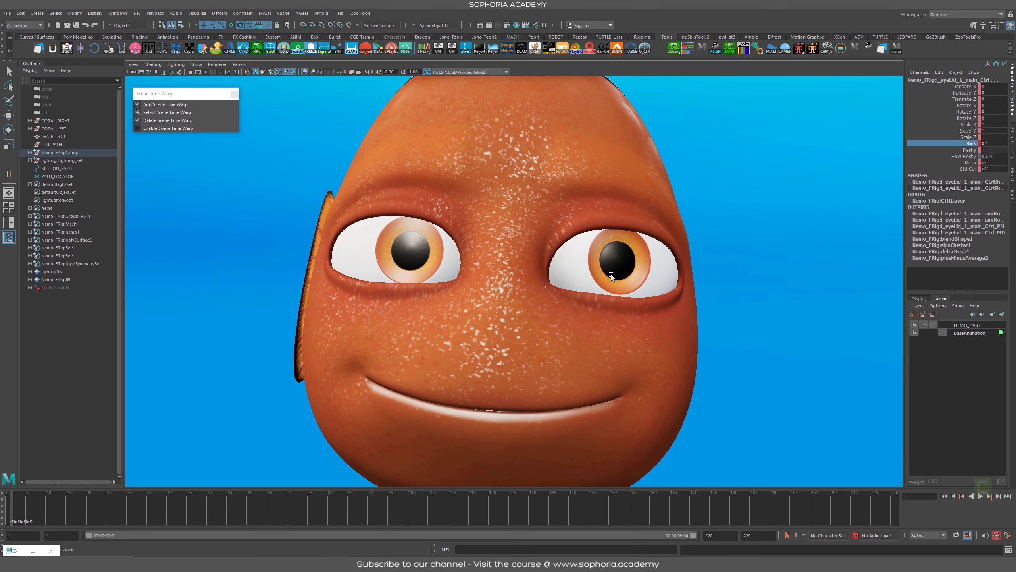
pyautogui.moveTo(586, 277); pyautogui.dragTo(593, 278, button='middle')
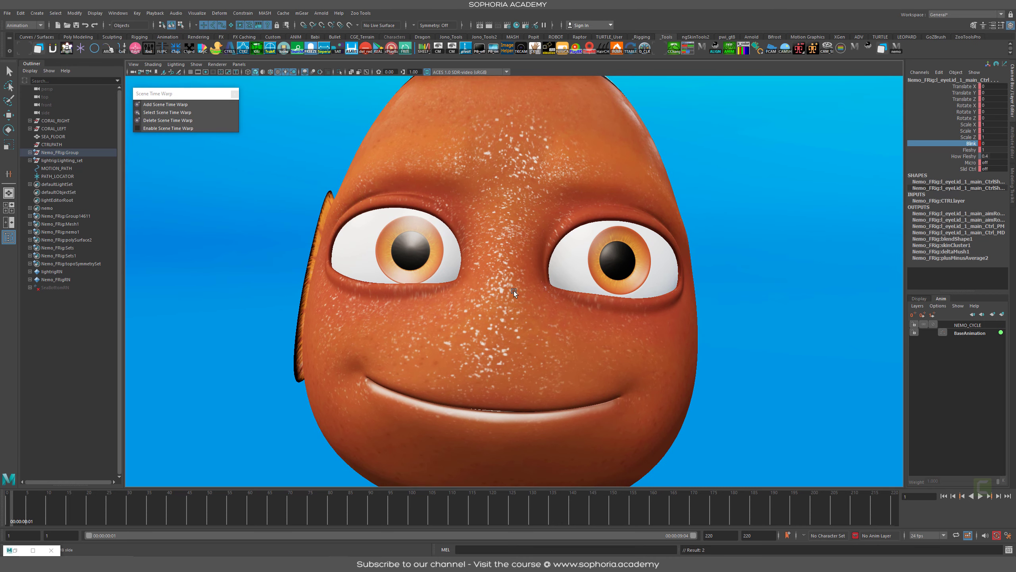
pyautogui.keyDown('alt'); pyautogui.moveTo(504, 283); pyautogui.dragTo(534, 312); pyautogui.keyUp('alt')
pyautogui.hotkey('ctrl', 'z')
pyautogui.keyDown('alt'); pyautogui.moveTo(624, 333); pyautogui.dragTo(486, 303, button='right'); pyautogui.keyUp('alt')
pyautogui.keyDown('alt'); pyautogui.moveTo(540, 317); pyautogui.dragTo(603, 323); pyautogui.keyUp('alt')
pyautogui.keyDown('alt'); pyautogui.moveTo(656, 325); pyautogui.dragTo(635, 291, button='right'); pyautogui.keyUp('alt')
pyautogui.hotkey('ctrl', 'z')
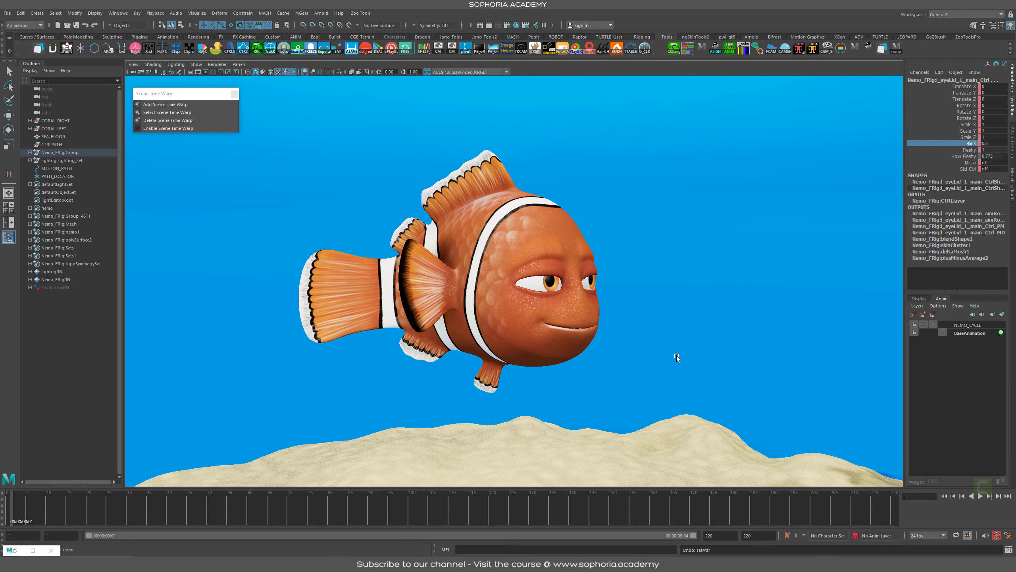
# Try lowering the fish's right main eyebrow control along Y and undo the move
pyautogui.keyDown('alt'); pyautogui.moveTo(484, 267); pyautogui.dragTo(610, 231, button='right'); pyautogui.keyUp('alt')
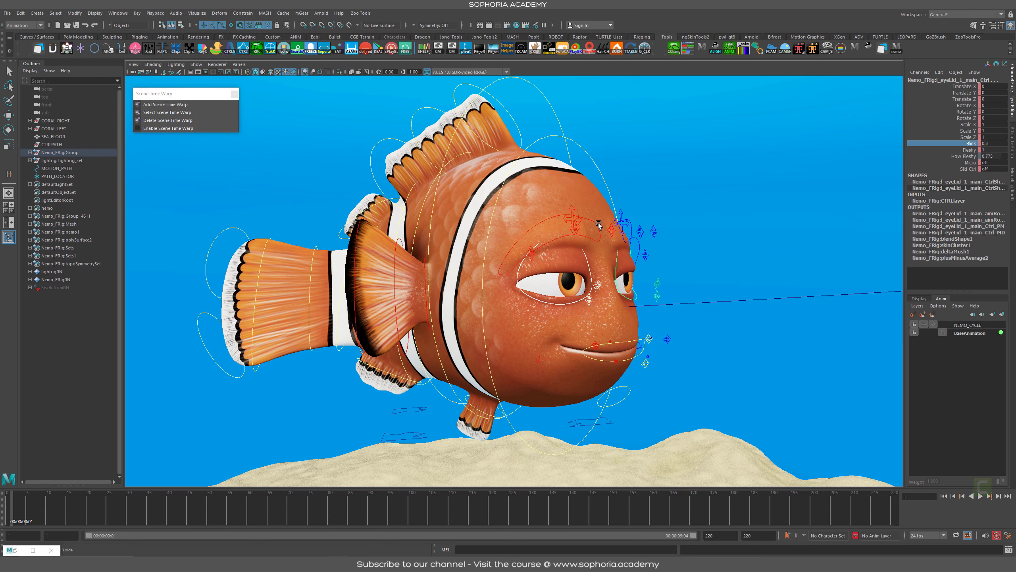
pyautogui.click(595, 221)
pyautogui.press('w')
pyautogui.moveTo(537, 207)
pyautogui.mouseDown()
pyautogui.moveTo(544, 236)
pyautogui.moveTo(541, 219)
pyautogui.mouseUp()
pyautogui.hotkey('alt', '1')
pyautogui.keyDown('alt'); pyautogui.moveTo(823, 307); pyautogui.dragTo(747, 317); pyautogui.keyUp('alt')
pyautogui.hotkey('ctrl', 'z')
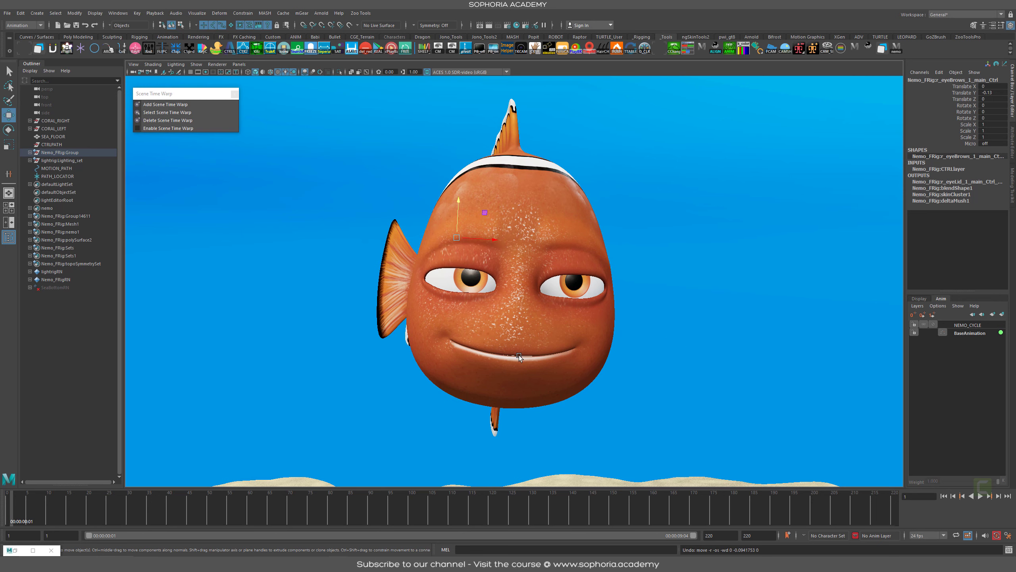
# Select both main eyelid controls and delete all of their keys on the BaseAnimation layer across the whole timeline
pyautogui.keyDown('alt'); pyautogui.moveTo(442, 284); pyautogui.dragTo(556, 481); pyautogui.keyUp('alt')
pyautogui.moveTo(12, 506)
pyautogui.mouseDown()
pyautogui.moveTo(52, 506)
pyautogui.moveTo(11, 506)
pyautogui.mouseUp()
pyautogui.scroll(2, 620, 249)
pyautogui.scroll(2, 620, 250)
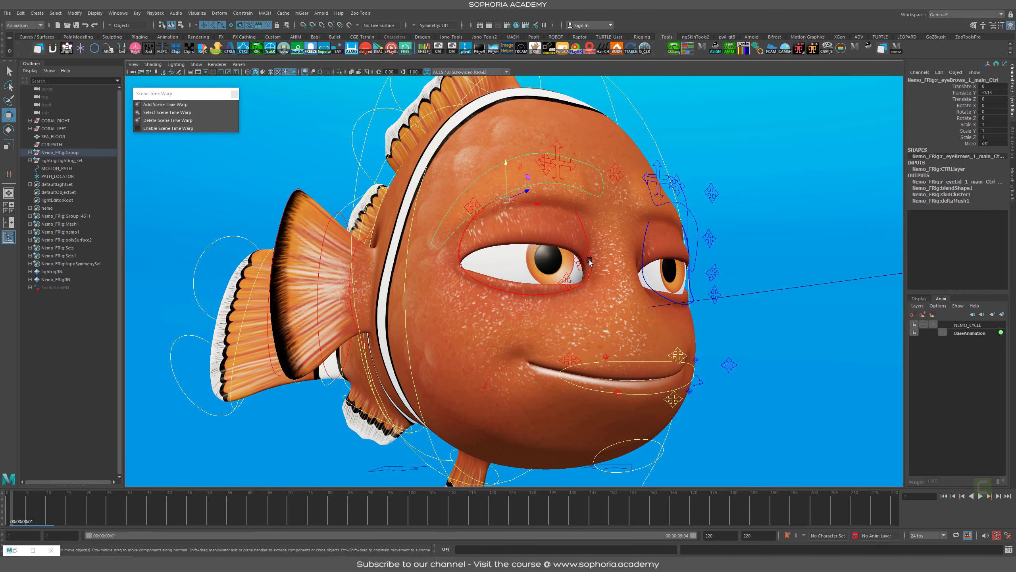
pyautogui.click(582, 225)
pyautogui.click(648, 227)
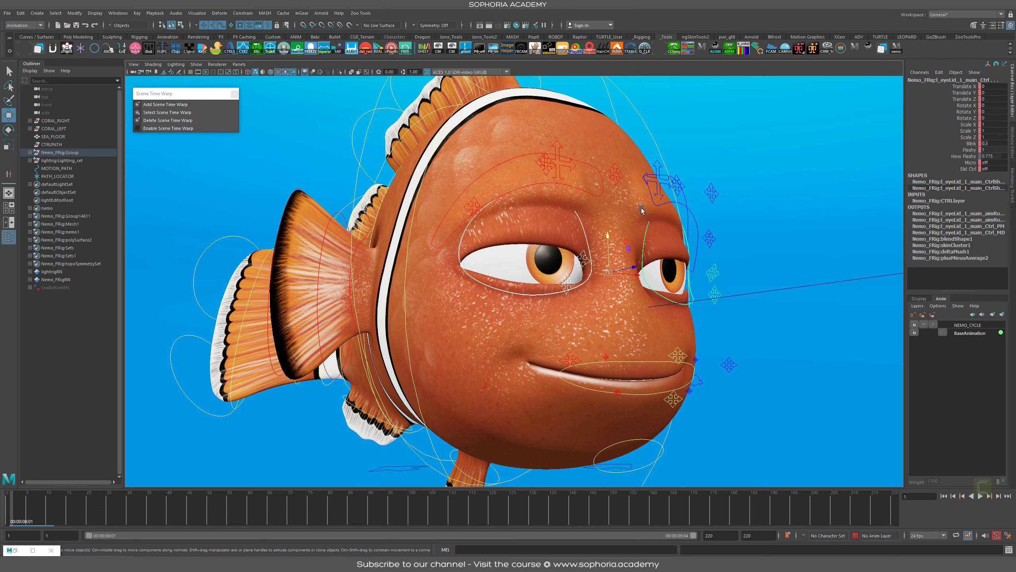
pyautogui.click(983, 333)
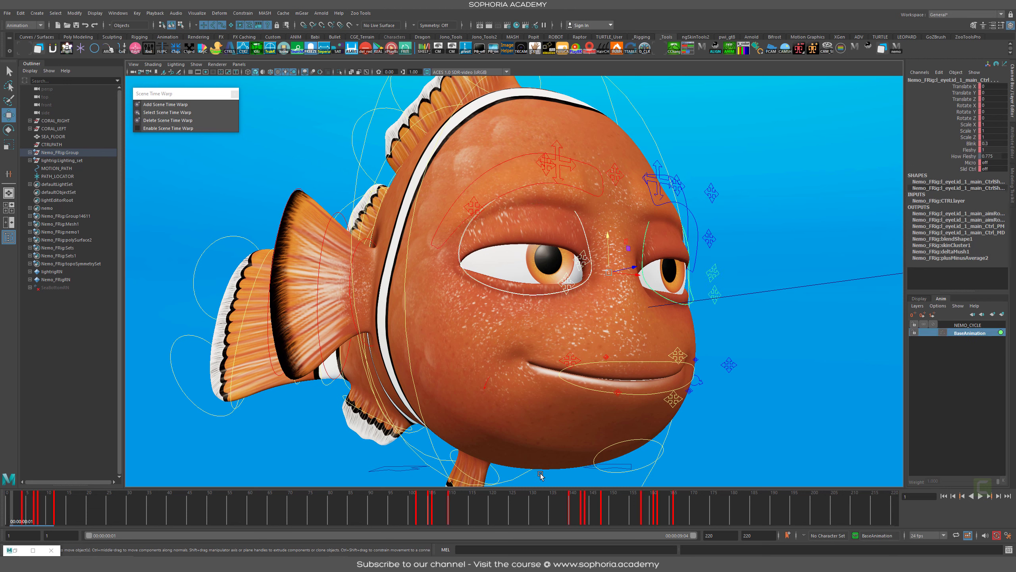
pyautogui.keyDown('shift'); pyautogui.moveTo(12, 509); pyautogui.dragTo(895, 515); pyautogui.keyUp('shift')
pyautogui.press('Delete')
# Set a starting blink key on both eyelid controls at frame 11
pyautogui.moveTo(108, 506); pyautogui.dragTo(51, 508)
pyautogui.keyDown('alt'); pyautogui.moveTo(596, 317); pyautogui.dragTo(537, 306, button='right'); pyautogui.keyUp('alt')
pyautogui.keyDown('alt'); pyautogui.moveTo(536, 307); pyautogui.dragTo(492, 293, button='middle'); pyautogui.keyUp('alt')
pyautogui.press('s')
# Close the eyelids at frame 14 by setting Blink to 0.8 on both controls
pyautogui.click(973, 144)
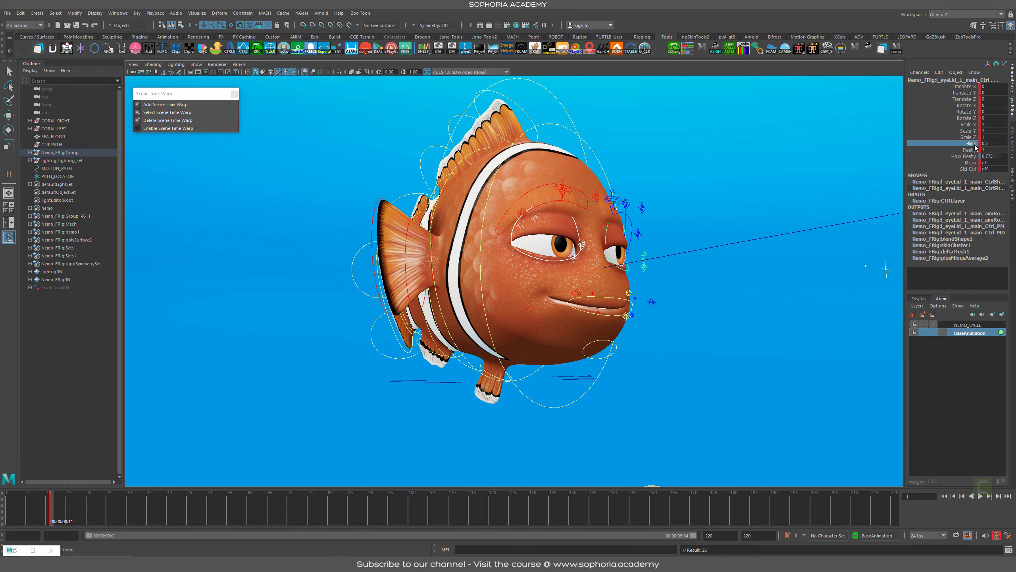
pyautogui.moveTo(53, 502); pyautogui.dragTo(65, 503)
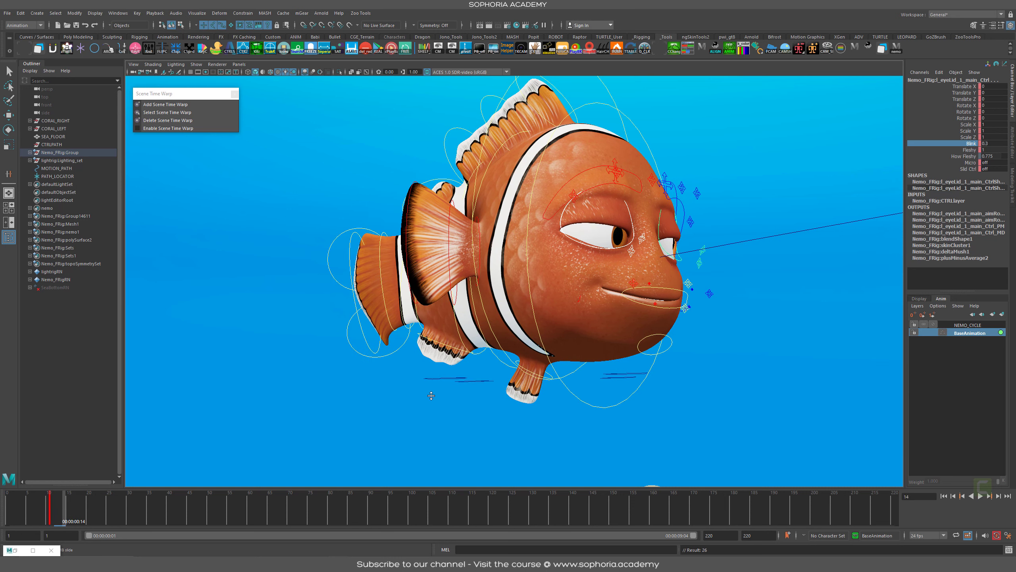
pyautogui.moveTo(431, 396); pyautogui.dragTo(503, 378, button='middle')
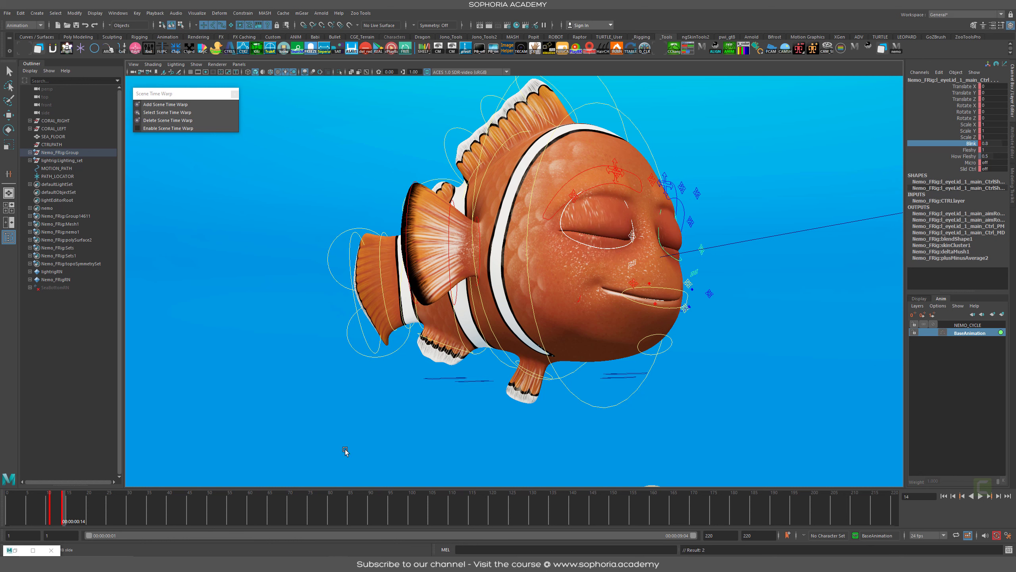
# Hold the closed eyelids with a key at frame 15 and copy the frame 11 open pose to frame 19
pyautogui.click(66, 498)
pyautogui.hotkey('alt', 'v')
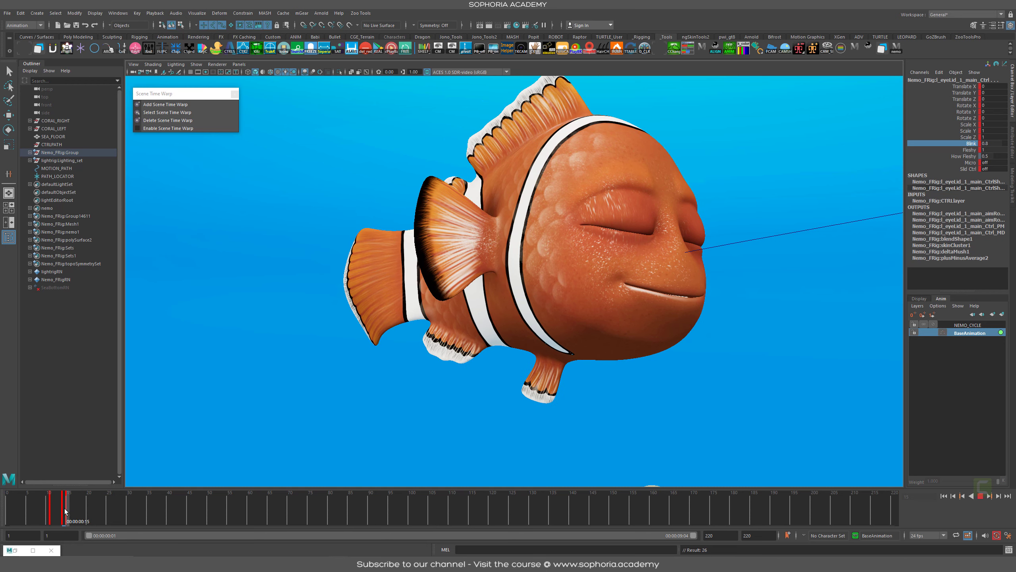
pyautogui.moveTo(51, 507); pyautogui.dragTo(83, 508)
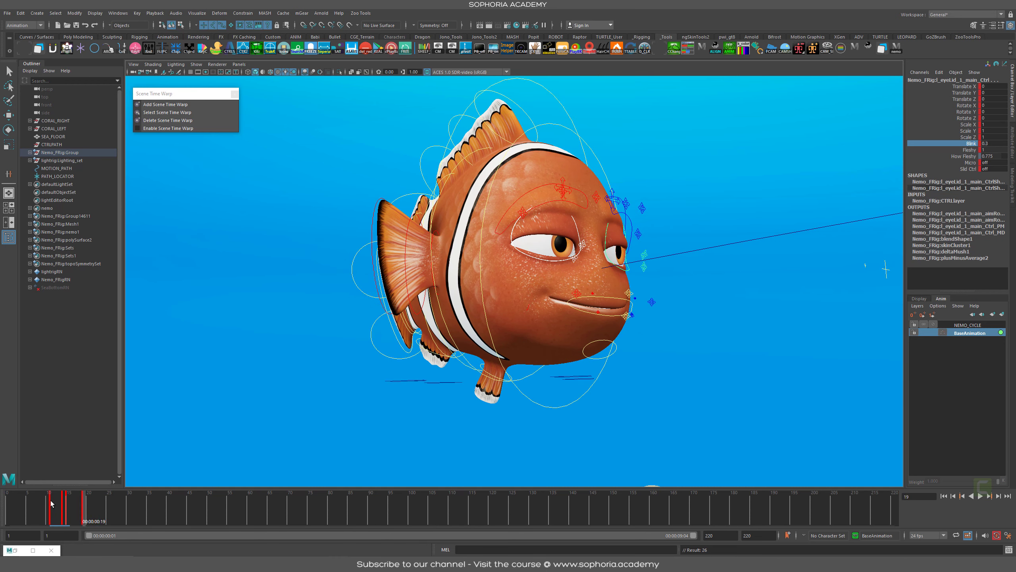
pyautogui.hotkey('alt', 'v')
pyautogui.moveTo(62, 504); pyautogui.dragTo(85, 503)
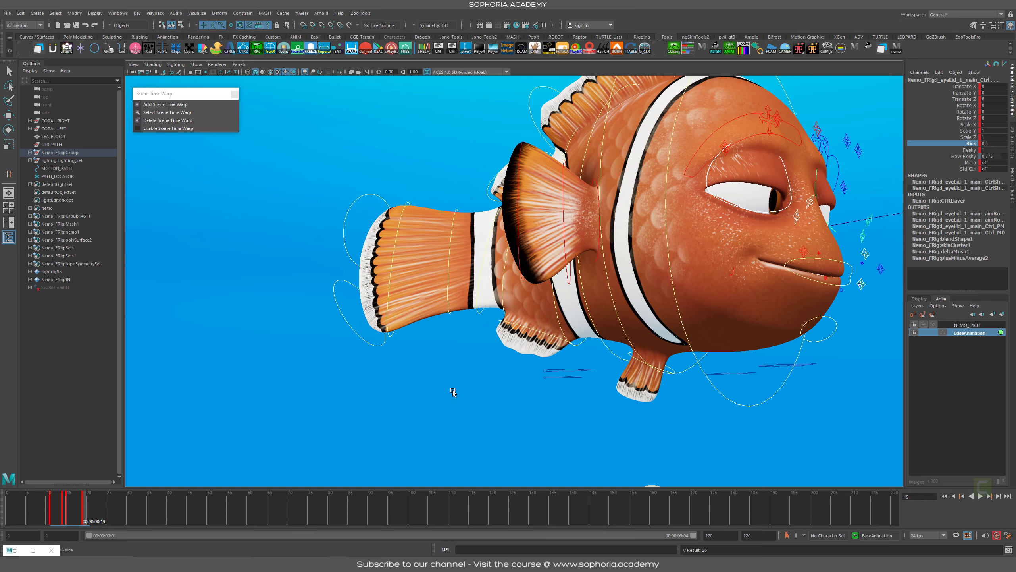
# Play back the blink to check its timing, and copy its eyelid keys from frames 11 to 19
pyautogui.keyDown('alt'); pyautogui.moveTo(453, 390); pyautogui.dragTo(108, 465, button='right'); pyautogui.keyUp('alt')
pyautogui.click(32, 500)
pyautogui.hotkey('alt', 'v')
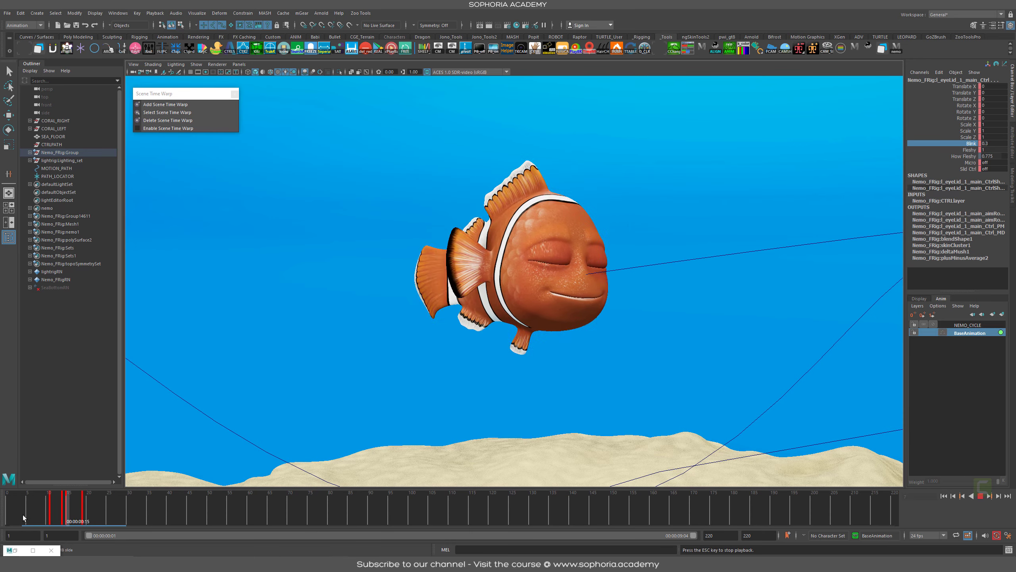
pyautogui.click(23, 514)
pyautogui.keyDown('shift'); pyautogui.moveTo(47, 513); pyautogui.dragTo(96, 511); pyautogui.keyUp('shift')
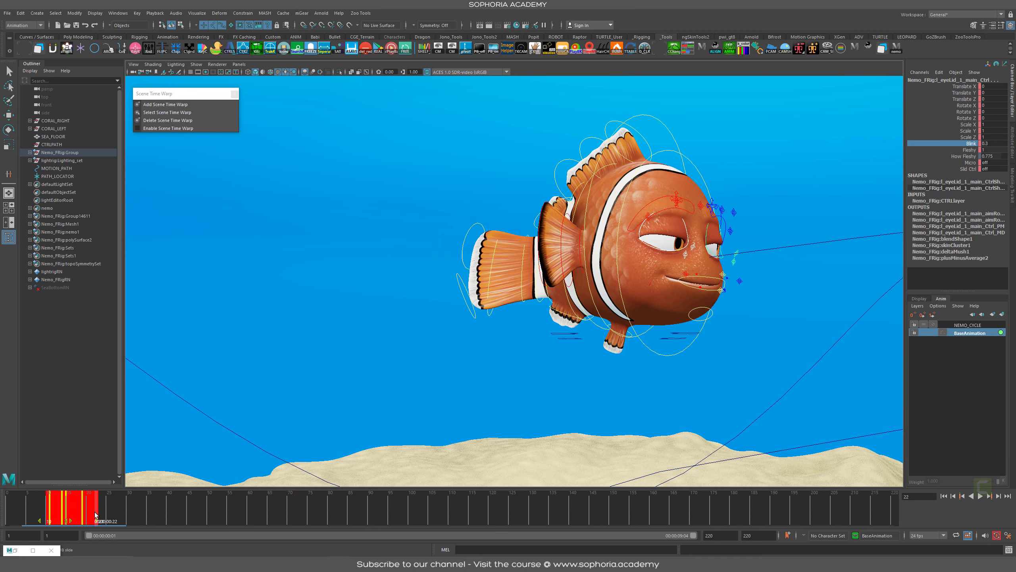
pyautogui.rightClick(95, 512)
pyautogui.click(84, 366)
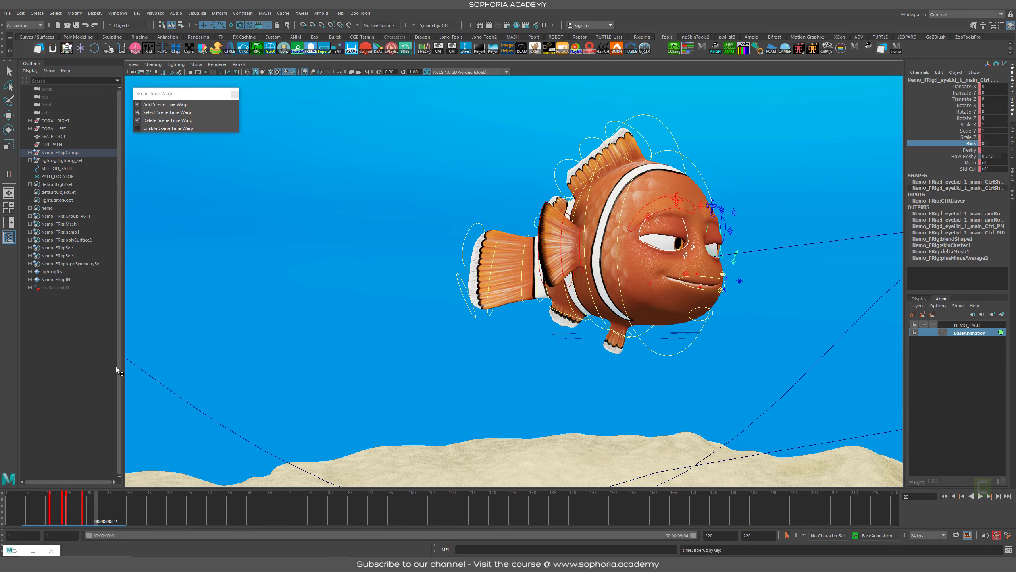
# Paste the copied eyelid blink keys at frame 89 of the swim
pyautogui.click(211, 506)
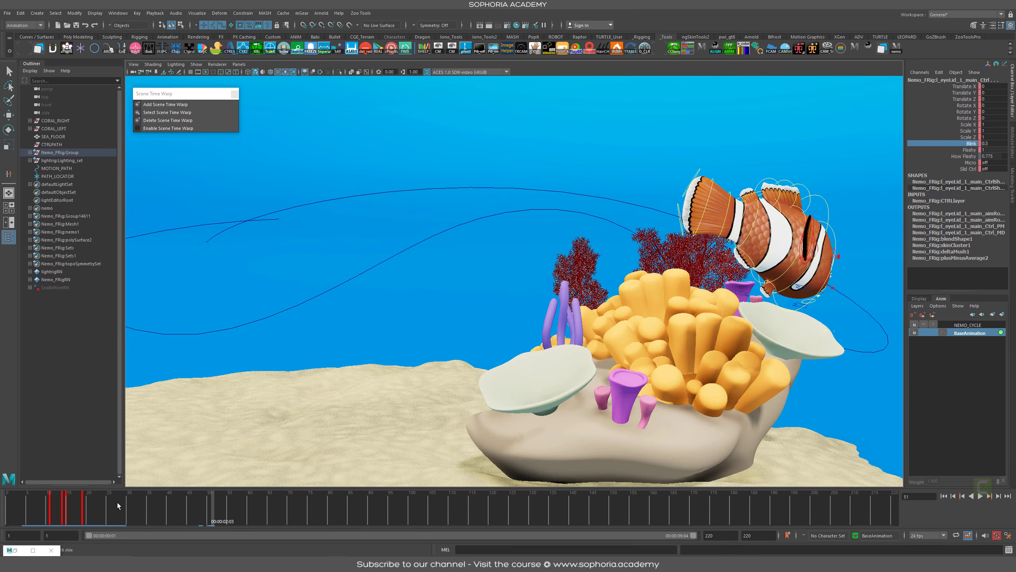
pyautogui.hotkey('alt', 'v')
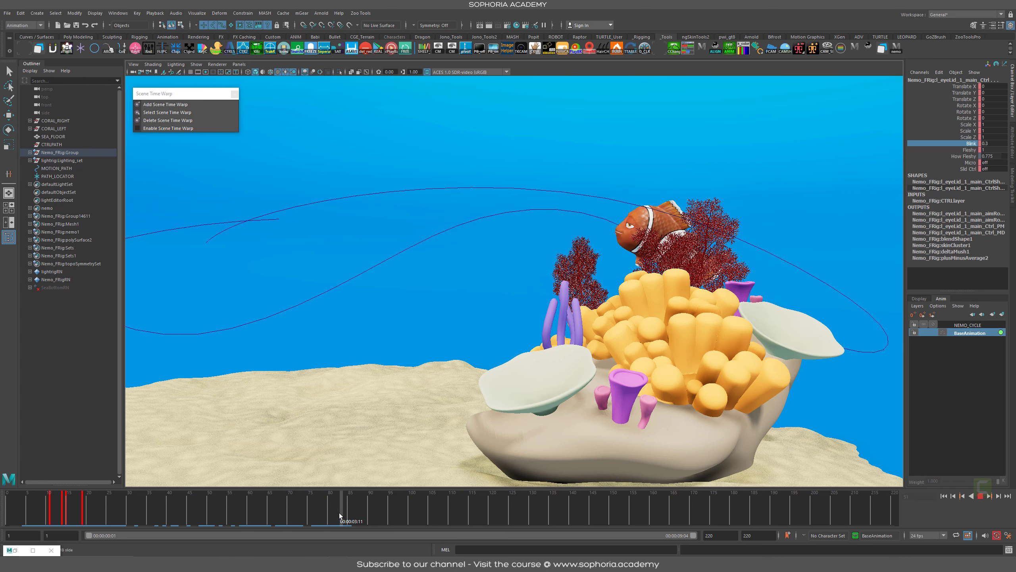
pyautogui.hotkey('alt', 'v')
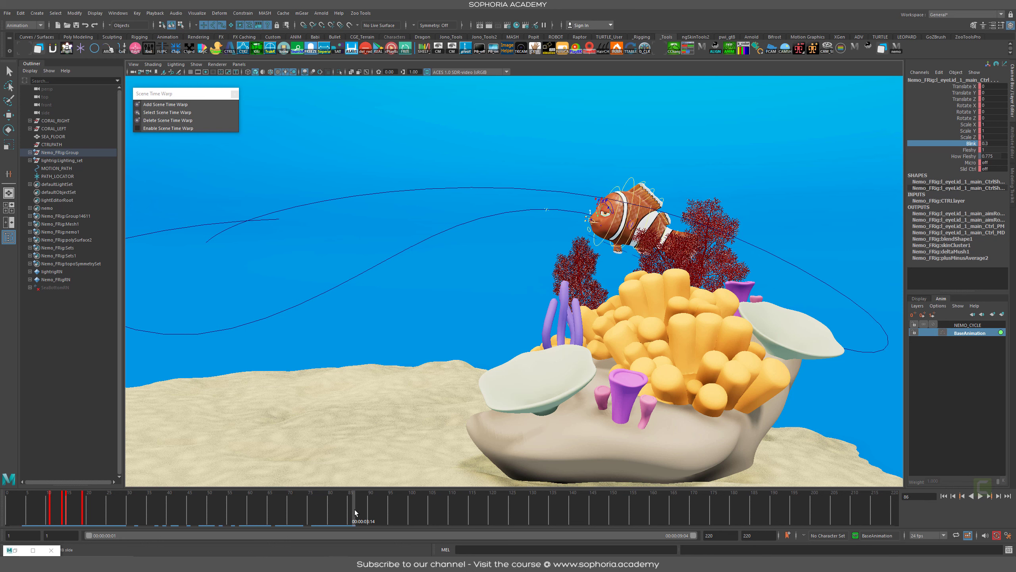
pyautogui.hotkey('alt', 'v')
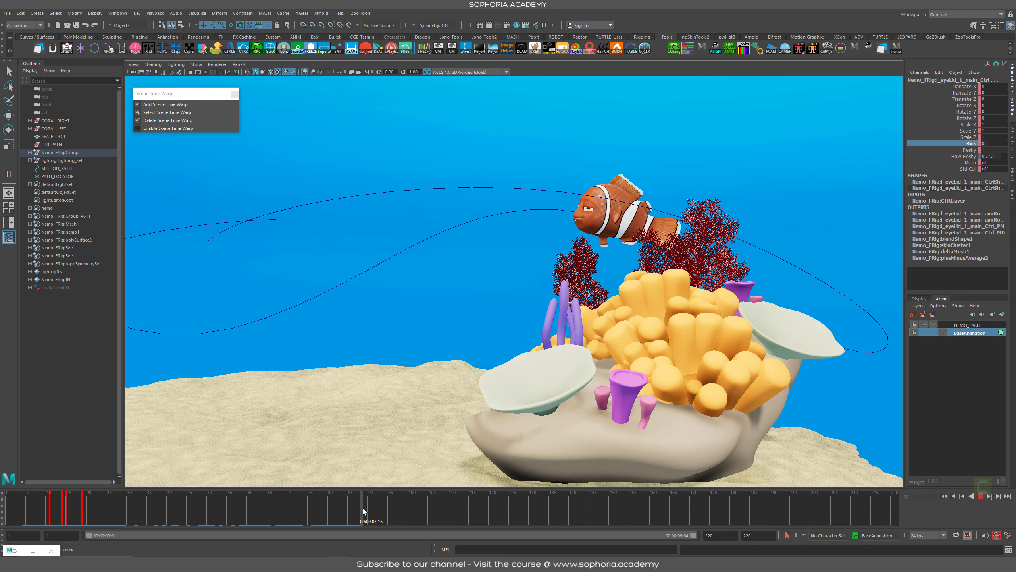
pyautogui.rightClick(364, 509)
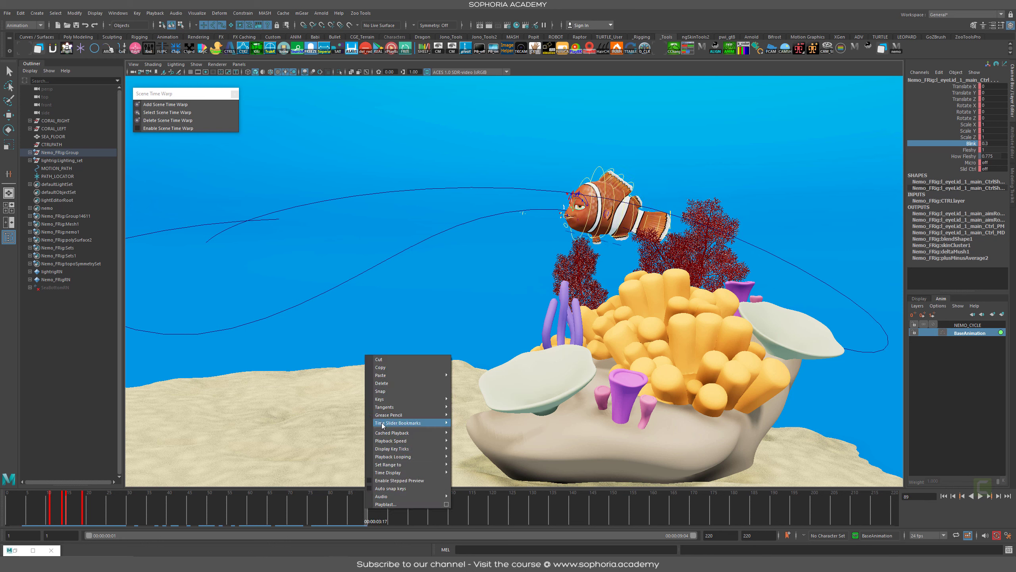
pyautogui.click(467, 375)
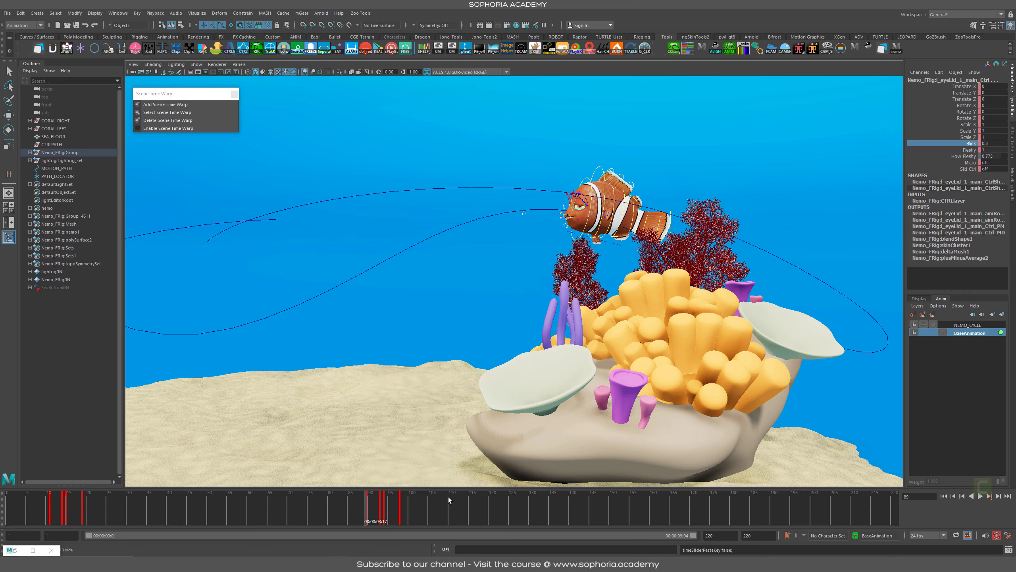
# Repeat the blink by pasting the copied eyelid keys at frame 111
pyautogui.moveTo(368, 506); pyautogui.dragTo(465, 502)
pyautogui.keyDown('alt'); pyautogui.moveTo(520, 329); pyautogui.dragTo(637, 251); pyautogui.keyUp('alt')
pyautogui.moveTo(437, 508)
pyautogui.mouseDown()
pyautogui.moveTo(465, 507)
pyautogui.moveTo(451, 505)
pyautogui.mouseUp()
pyautogui.rightClick(452, 505)
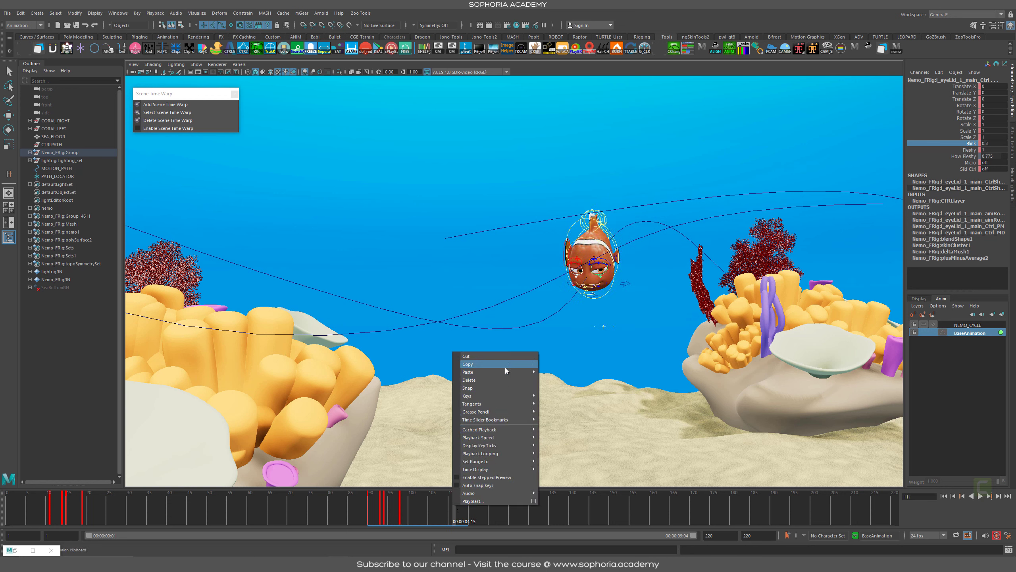
pyautogui.click(560, 371)
# Paste another copy of the eyelid blink keys at frame 138
pyautogui.moveTo(459, 503); pyautogui.dragTo(551, 501)
pyautogui.keyDown('alt'); pyautogui.moveTo(461, 380); pyautogui.dragTo(667, 376); pyautogui.keyUp('alt')
pyautogui.moveTo(549, 508)
pyautogui.mouseDown()
pyautogui.moveTo(571, 509)
pyautogui.moveTo(564, 507)
pyautogui.mouseUp()
pyautogui.rightClick(563, 507)
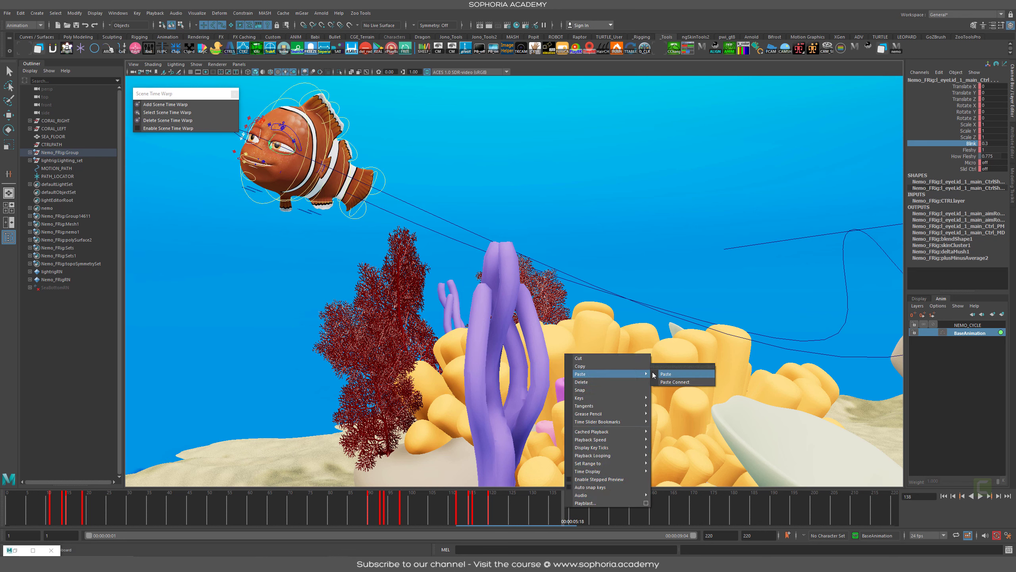
pyautogui.click(664, 374)
# Play back the blink around frame 138 facing the fish, and close the Scene Time Warp window
pyautogui.hotkey('alt', 'v')
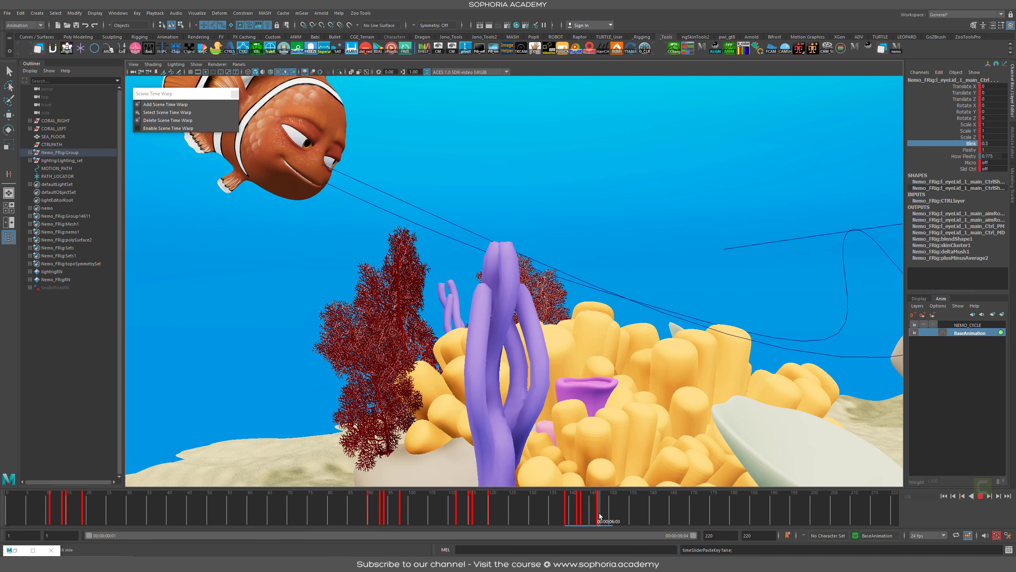
pyautogui.hotkey('alt', 'v')
pyautogui.keyDown('alt'); pyautogui.moveTo(656, 294); pyautogui.dragTo(601, 290); pyautogui.keyUp('alt')
pyautogui.keyDown('alt'); pyautogui.moveTo(601, 291); pyautogui.dragTo(427, 273, button='middle'); pyautogui.keyUp('alt')
pyautogui.click(235, 94)
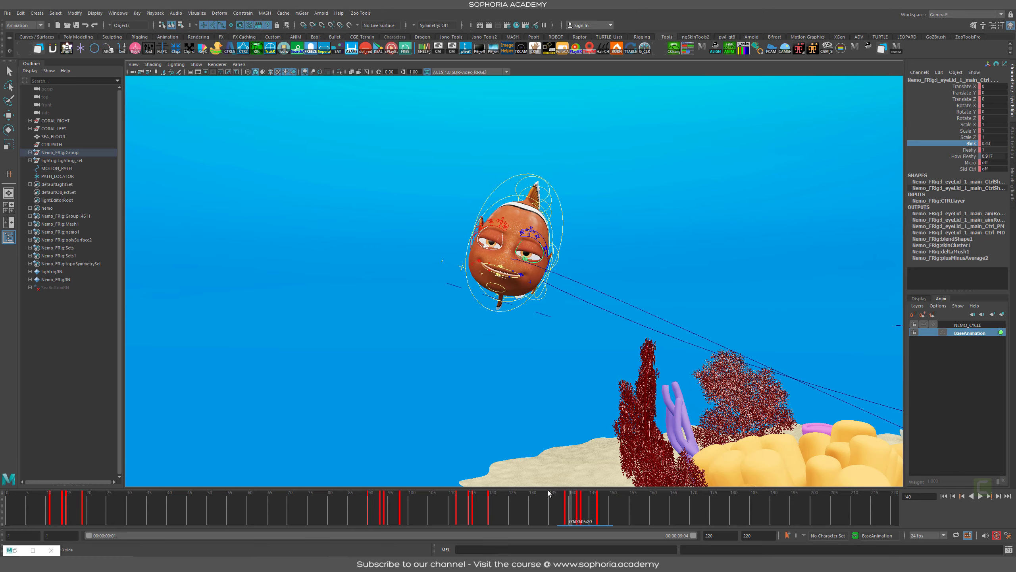
pyautogui.hotkey('alt', 'v')
pyautogui.hotkey('alt', 'v')
# Add a further blink by pasting the eyelid keys at frame 171
pyautogui.keyDown('alt'); pyautogui.moveTo(711, 398); pyautogui.dragTo(814, 358, button='middle'); pyautogui.keyUp('alt')
pyautogui.keyDown('alt'); pyautogui.moveTo(814, 359); pyautogui.dragTo(579, 429, button='right'); pyautogui.keyUp('alt')
pyautogui.moveTo(619, 510); pyautogui.dragTo(695, 508)
pyautogui.rightClick(696, 509)
pyautogui.moveTo(739, 375)
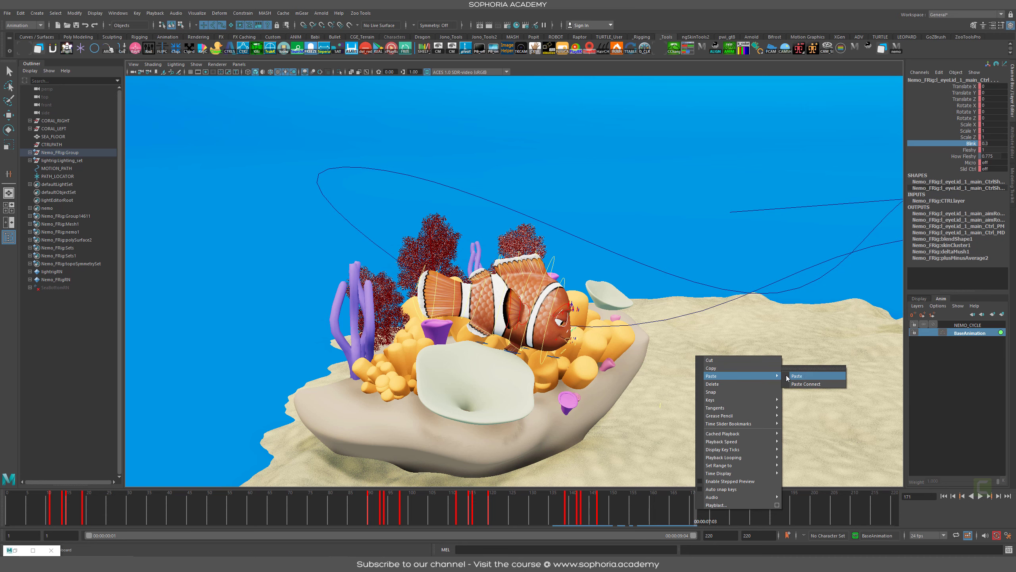
pyautogui.click(797, 375)
# Play and scrub the swim on to frame 200, where the fish faces the view
pyautogui.moveTo(688, 507); pyautogui.dragTo(748, 510)
pyautogui.keyDown('alt'); pyautogui.moveTo(809, 375); pyautogui.dragTo(544, 374); pyautogui.keyUp('alt')
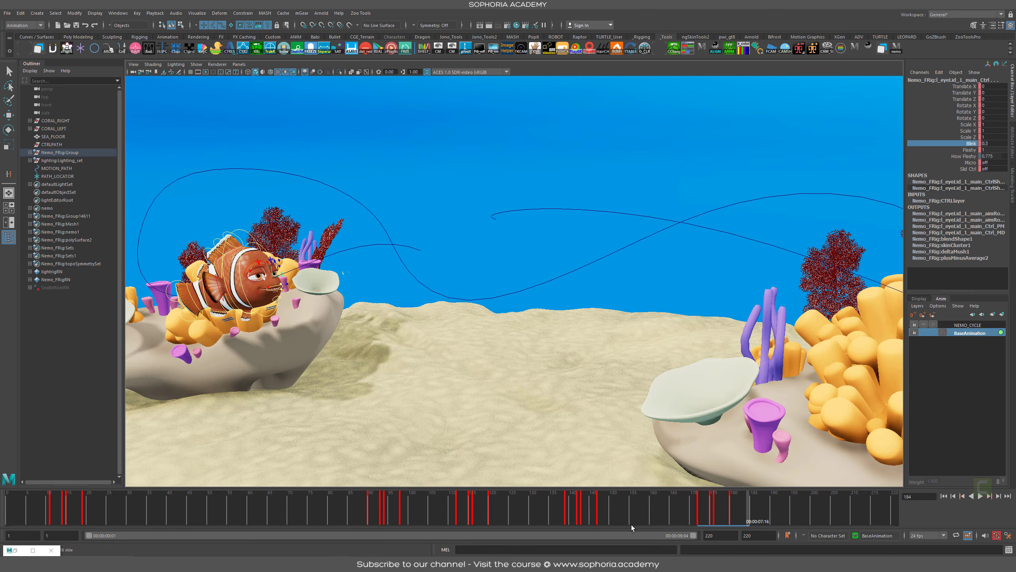
pyautogui.hotkey('alt', 'v')
pyautogui.moveTo(804, 514)
pyautogui.mouseDown()
pyautogui.moveTo(923, 519)
pyautogui.moveTo(813, 517)
pyautogui.mouseUp()
pyautogui.rightClick(813, 517)
pyautogui.moveTo(858, 382)
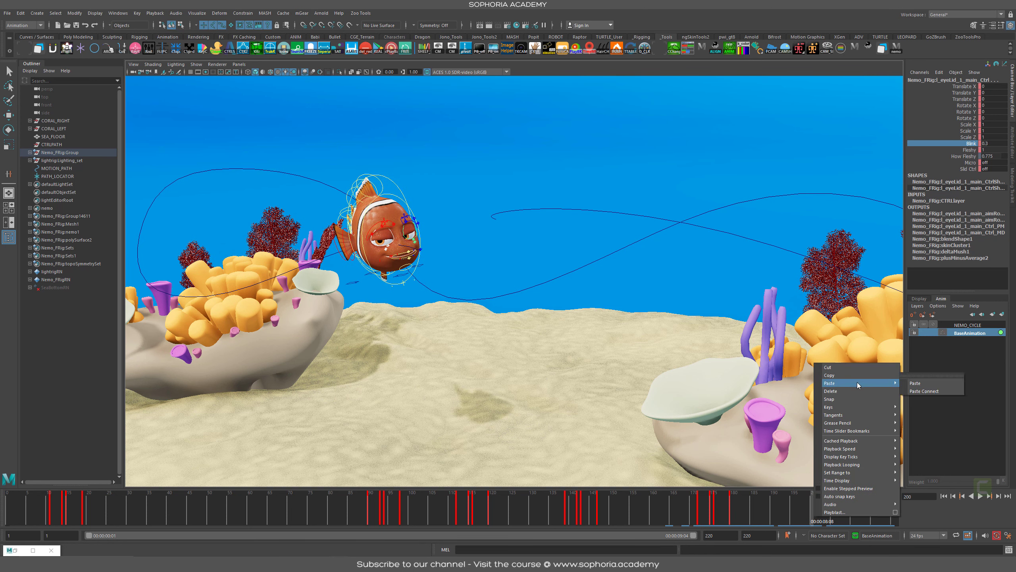
pyautogui.click(922, 391)
pyautogui.hotkey('ctrl', 'z')
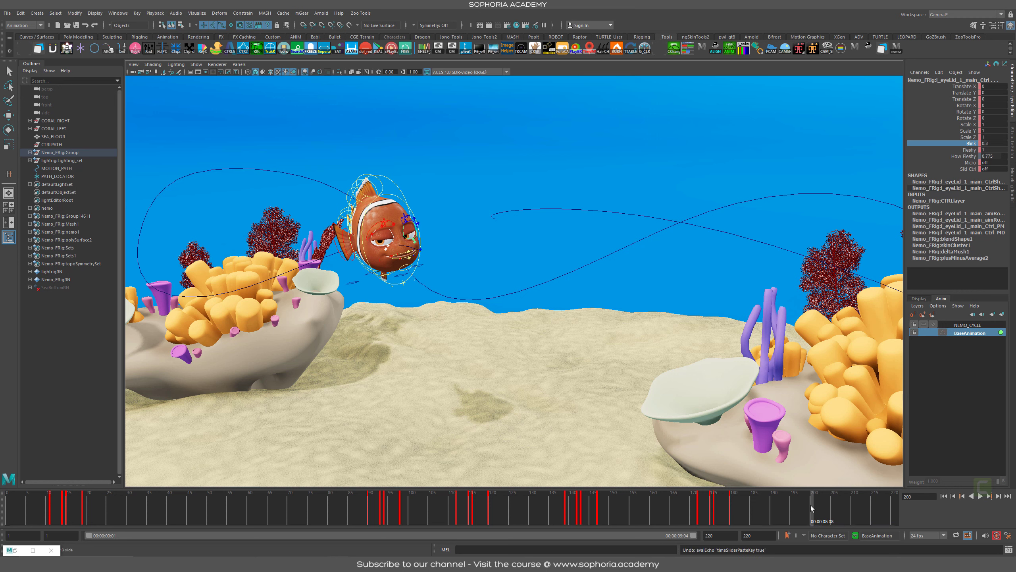
# Paste the copied blink keys at frame 200 with the plain Paste option
pyautogui.rightClick(810, 505)
pyautogui.moveTo(872, 372)
pyautogui.click(932, 374)
# Play back the whole swim with both coral reefs in view to review the repeated blinks
pyautogui.moveTo(818, 502); pyautogui.dragTo(893, 507)
pyautogui.scroll(-8, 566, 349)
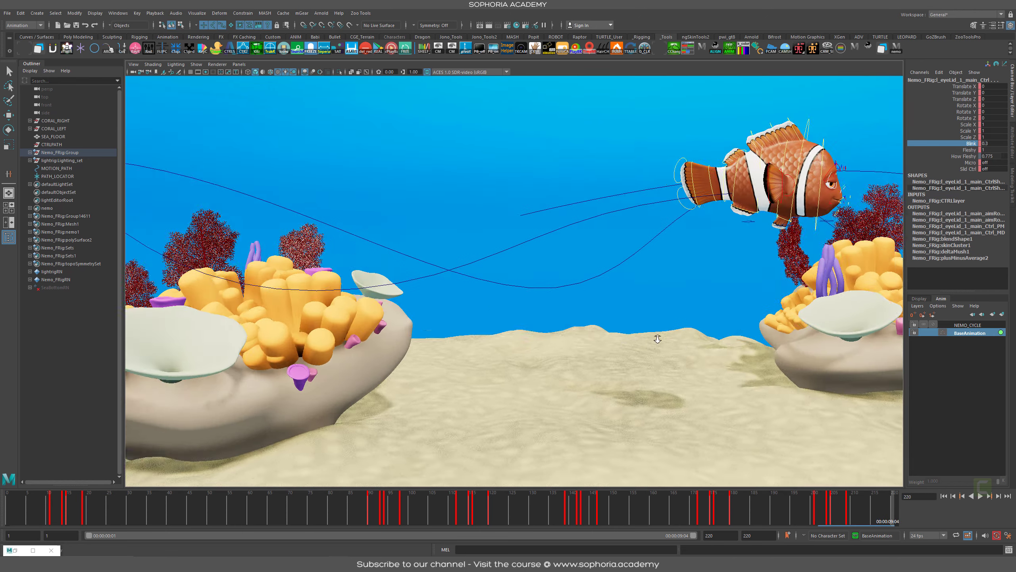
pyautogui.keyDown('alt'); pyautogui.moveTo(586, 313); pyautogui.dragTo(674, 320); pyautogui.keyUp('alt')
pyautogui.hotkey('alt', 'v')
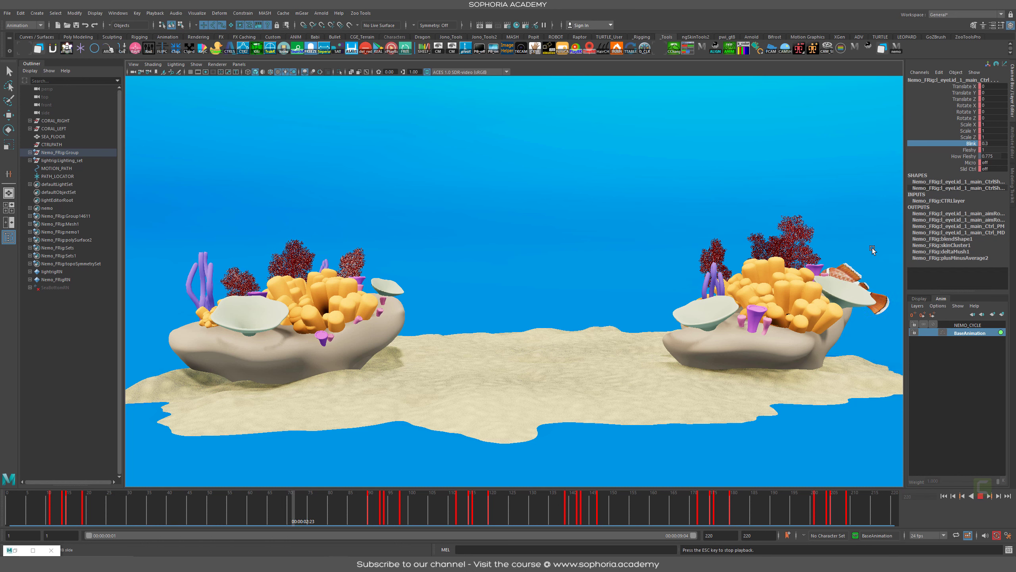
pyautogui.press('Escape')
pyautogui.moveTo(510, 504); pyautogui.dragTo(441, 511)
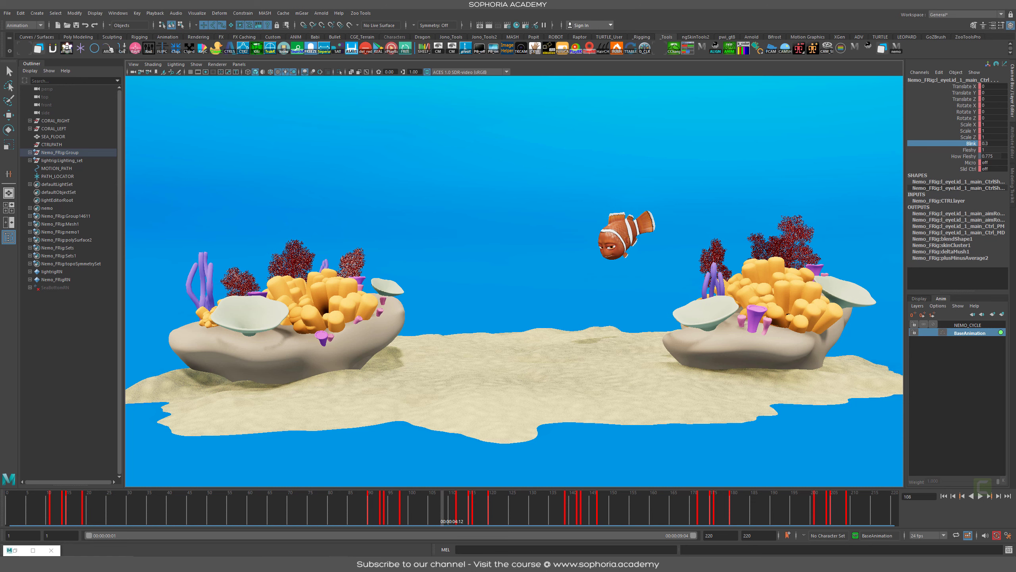
# Look at the saved Nemo_20Frame_Cycle_24fps.anim clip in the Short Courses folder of Studio Library
pyautogui.moveTo(0, 92); pyautogui.dragTo(652, 92)
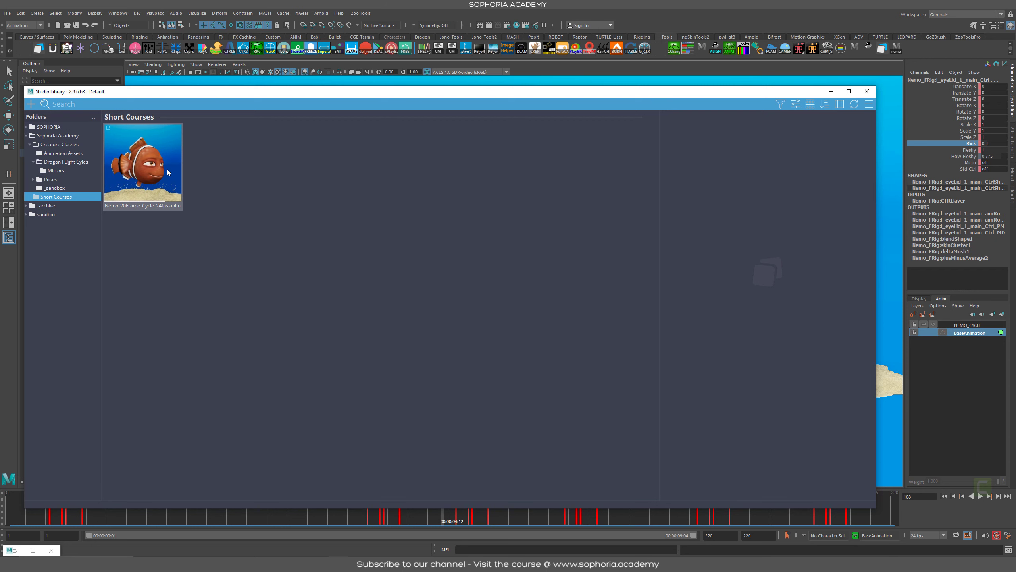
pyautogui.moveTo(423, 92); pyautogui.dragTo(0, 80)
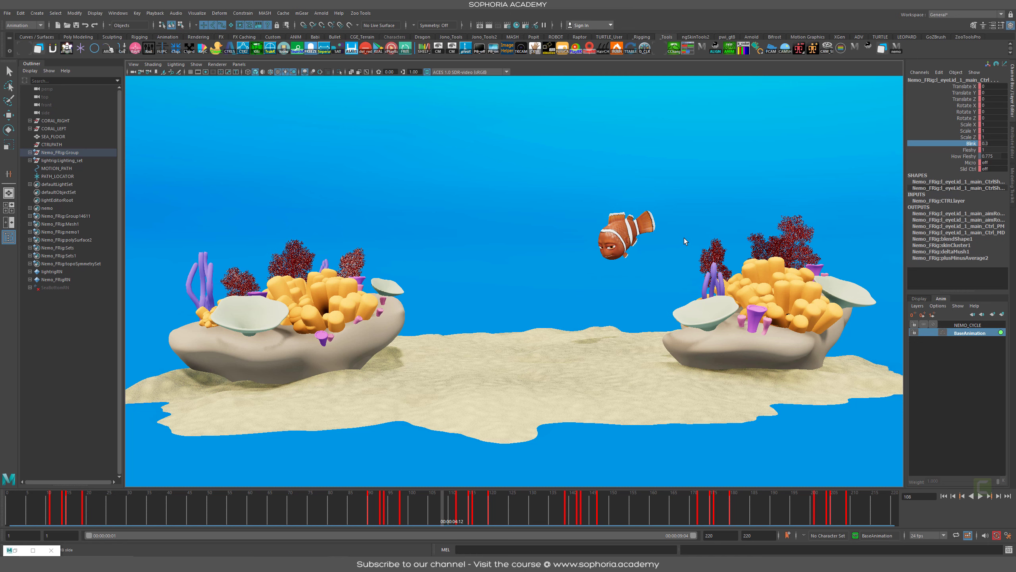
# Examine the fish's swim between the two reefs from several angles by playing and scrubbing up to frame 117
pyautogui.scroll(5, 620, 251)
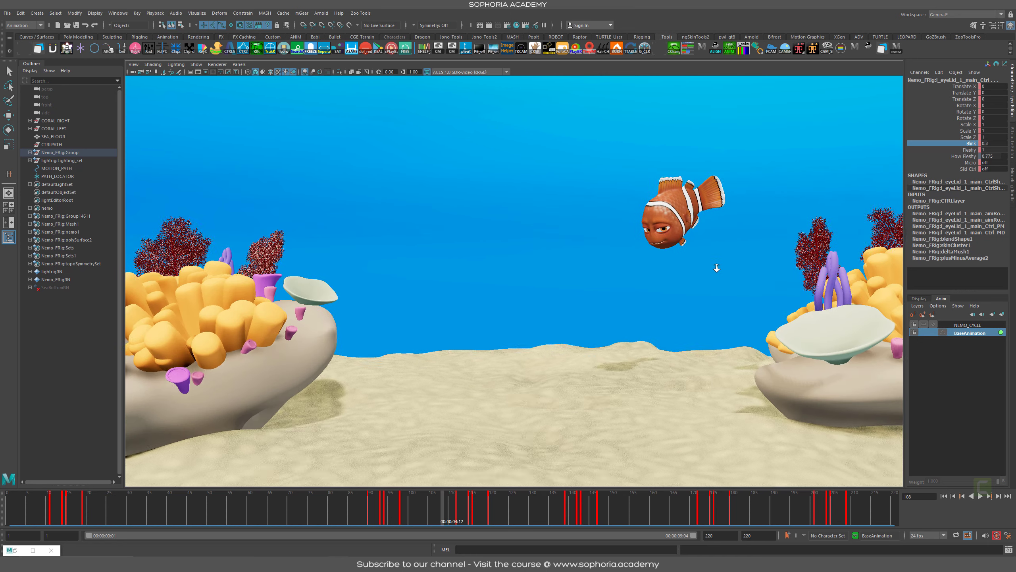
pyautogui.scroll(-3, 692, 306)
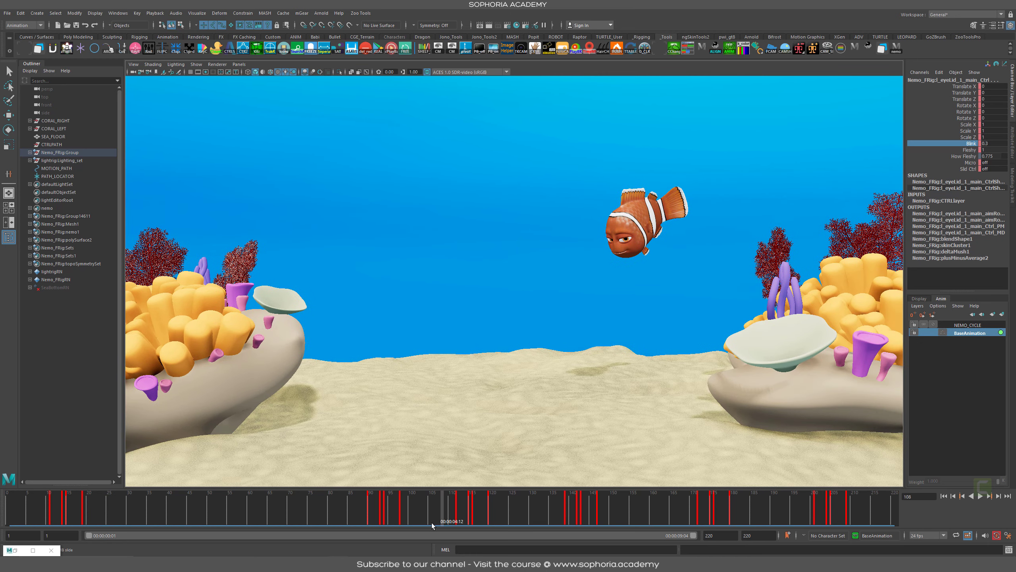
pyautogui.click(360, 514)
pyautogui.hotkey('alt', 'v')
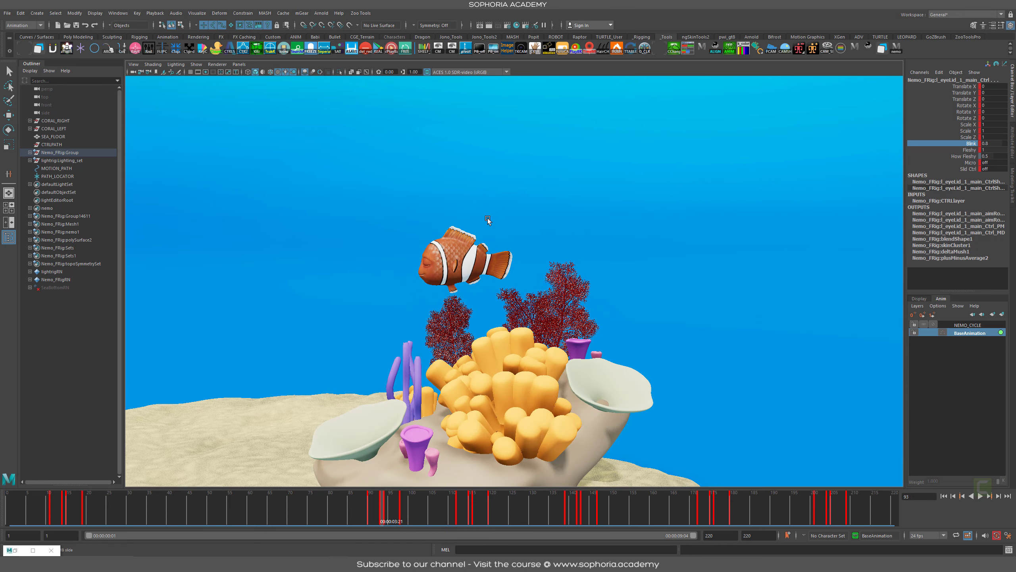
pyautogui.keyDown('alt'); pyautogui.moveTo(649, 251); pyautogui.dragTo(532, 276); pyautogui.keyUp('alt')
pyautogui.keyDown('alt'); pyautogui.moveTo(532, 276); pyautogui.dragTo(782, 400, button='right'); pyautogui.keyUp('alt')
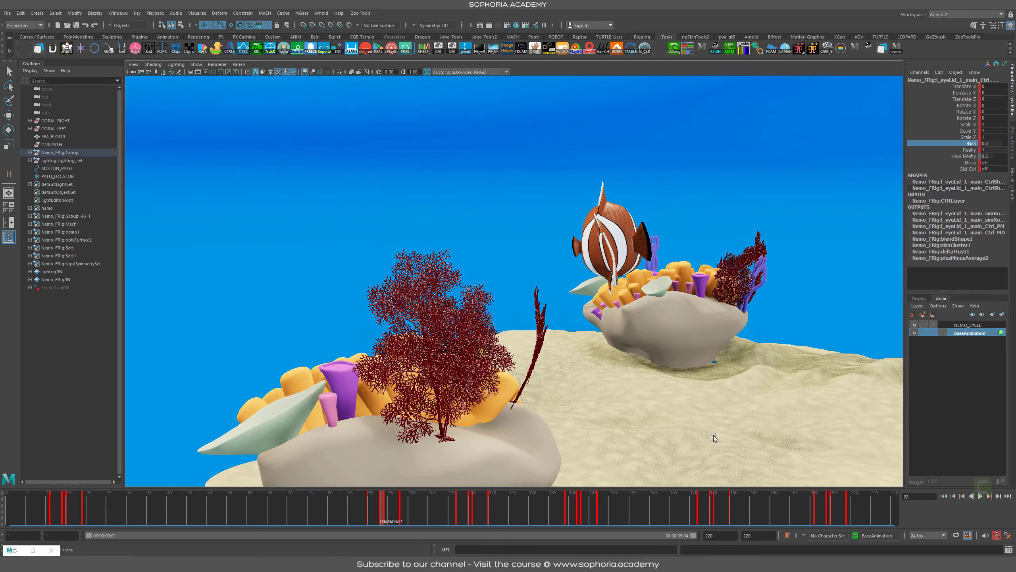
pyautogui.hotkey('alt', 'v')
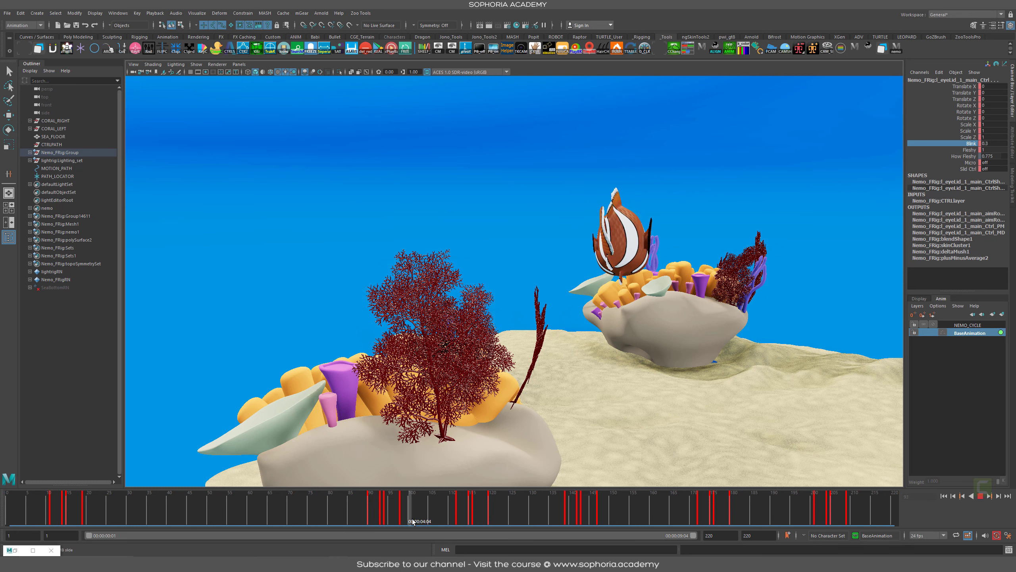
pyautogui.moveTo(417, 526)
pyautogui.mouseDown()
pyautogui.moveTo(358, 519)
pyautogui.moveTo(581, 529)
pyautogui.moveTo(477, 529)
pyautogui.mouseUp()
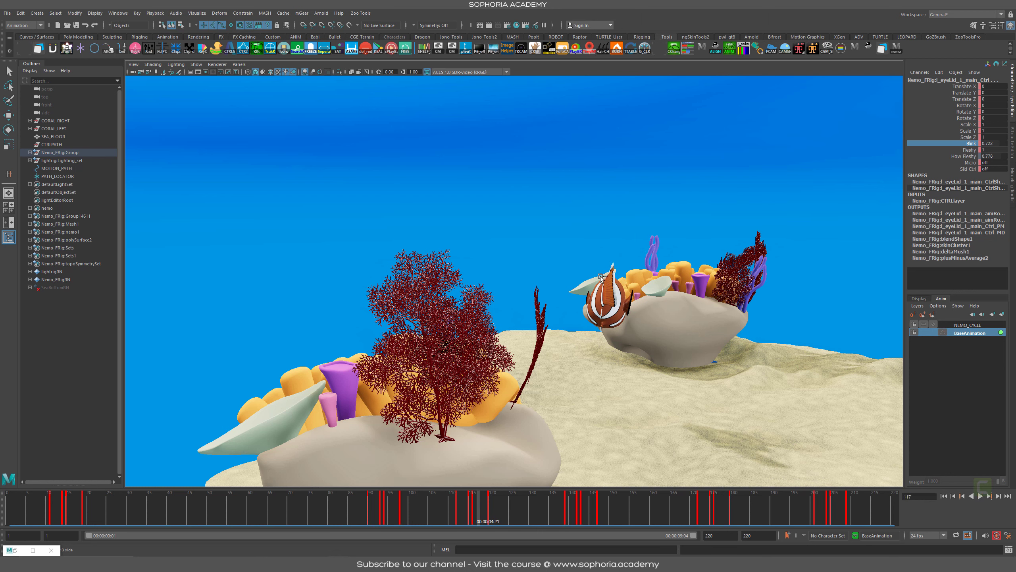
pyautogui.moveTo(555, 297)
pyautogui.mouseDown()
pyautogui.moveTo(604, 326)
pyautogui.moveTo(545, 354)
pyautogui.moveTo(589, 360)
pyautogui.moveTo(592, 322)
pyautogui.moveTo(722, 292)
pyautogui.moveTo(834, 158)
pyautogui.mouseUp()
pyautogui.moveTo(728, 207); pyautogui.dragTo(436, 248)
pyautogui.press('Escape')
pyautogui.keyDown('alt'); pyautogui.moveTo(544, 355); pyautogui.dragTo(656, 348); pyautogui.keyUp('alt')
pyautogui.keyDown('alt'); pyautogui.moveTo(494, 345); pyautogui.dragTo(585, 331, button='middle'); pyautogui.keyUp('alt')
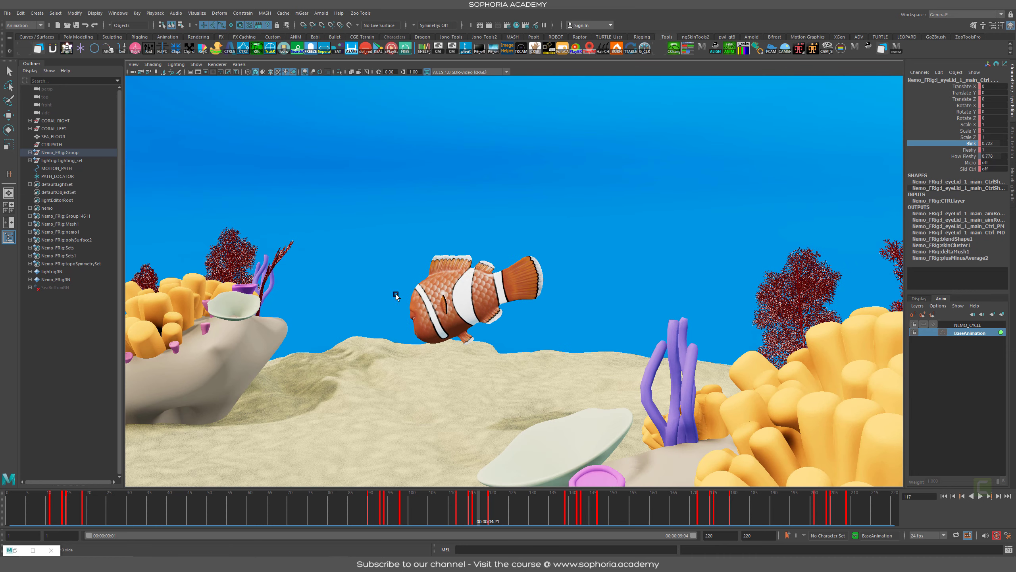
# Select the objects in the NEMO_CYCLE animation layer and show their repeating curves in the Graph Editor
pyautogui.click(964, 325)
pyautogui.rightClick(969, 329)
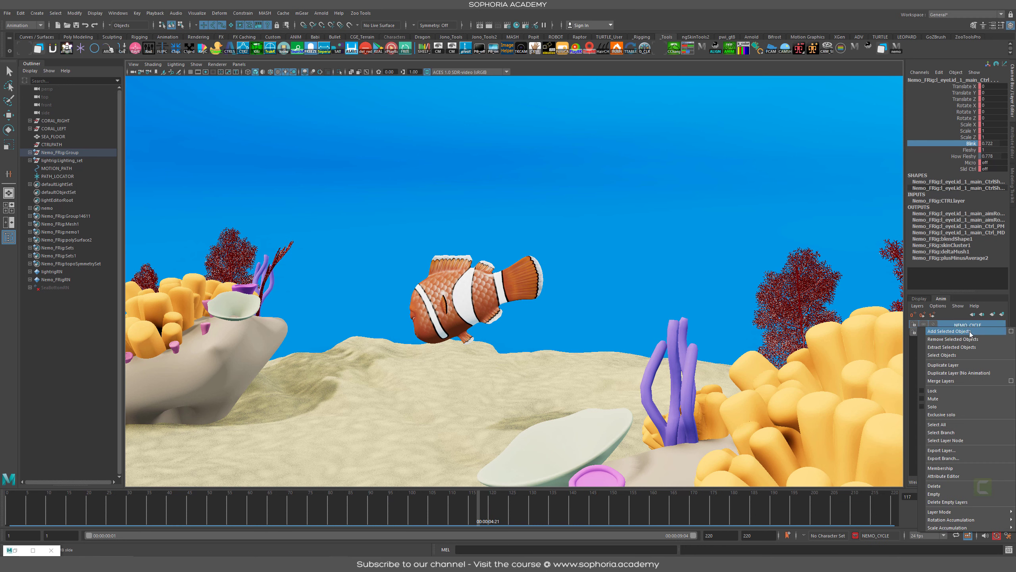
pyautogui.click(971, 354)
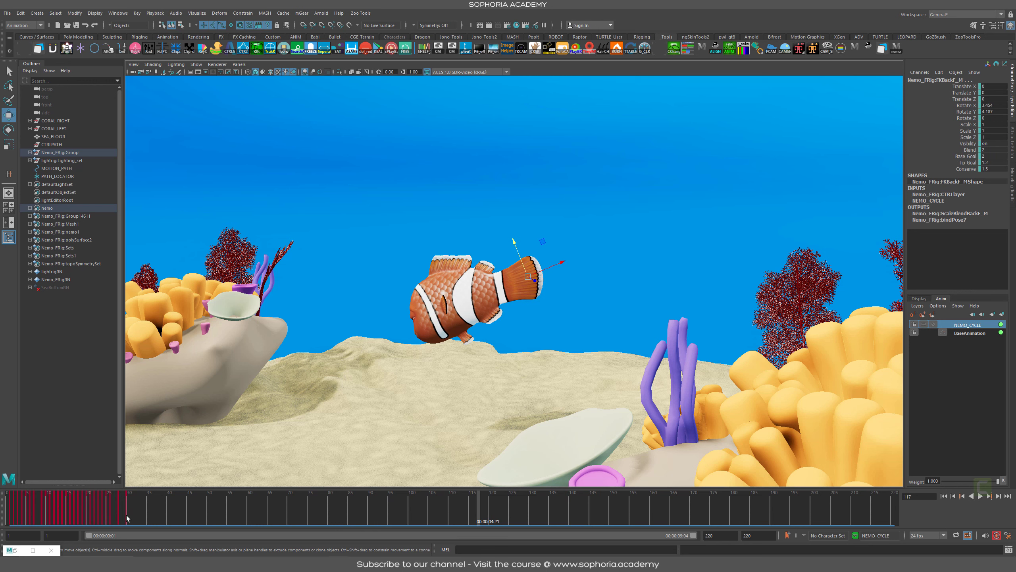
pyautogui.hotkey('shift', 'g')
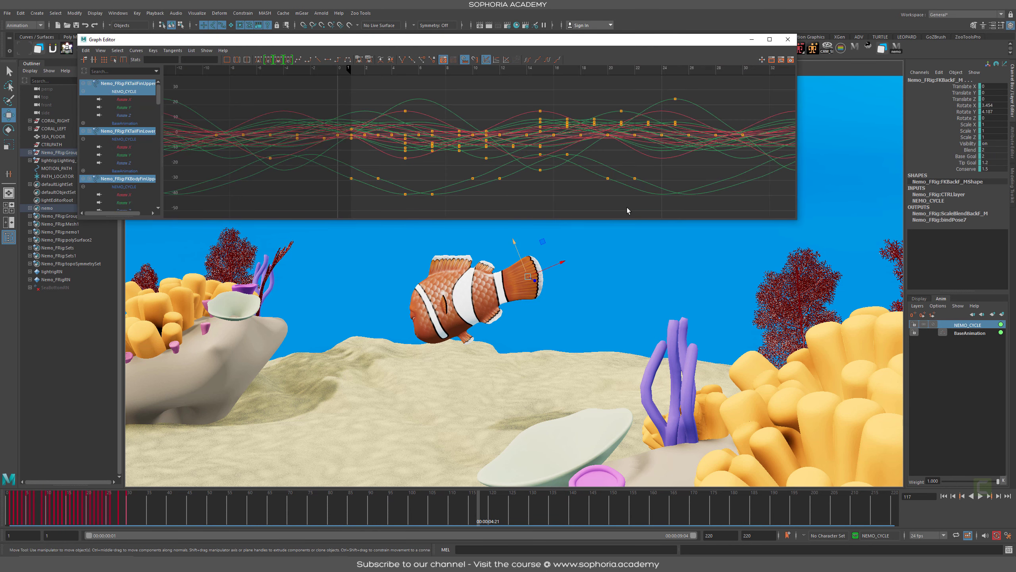
pyautogui.keyDown('alt'); pyautogui.keyDown('shift'); pyautogui.moveTo(648, 137); pyautogui.dragTo(578, 135, button='right'); pyautogui.keyUp('shift'); pyautogui.keyUp('alt')
pyautogui.keyDown('alt'); pyautogui.moveTo(504, 156); pyautogui.dragTo(535, 158, button='middle'); pyautogui.keyUp('alt')
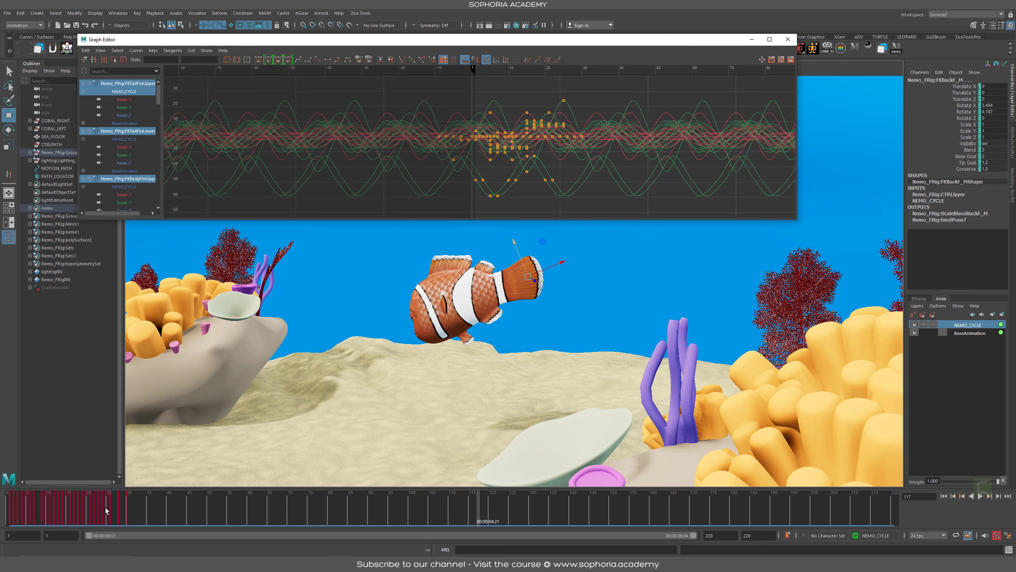
# Inspect the extent of the swim cycle curves up to frame 20, and close the Graph Editor
pyautogui.moveTo(107, 510)
pyautogui.mouseDown()
pyautogui.moveTo(79, 509)
pyautogui.moveTo(87, 508)
pyautogui.mouseUp()
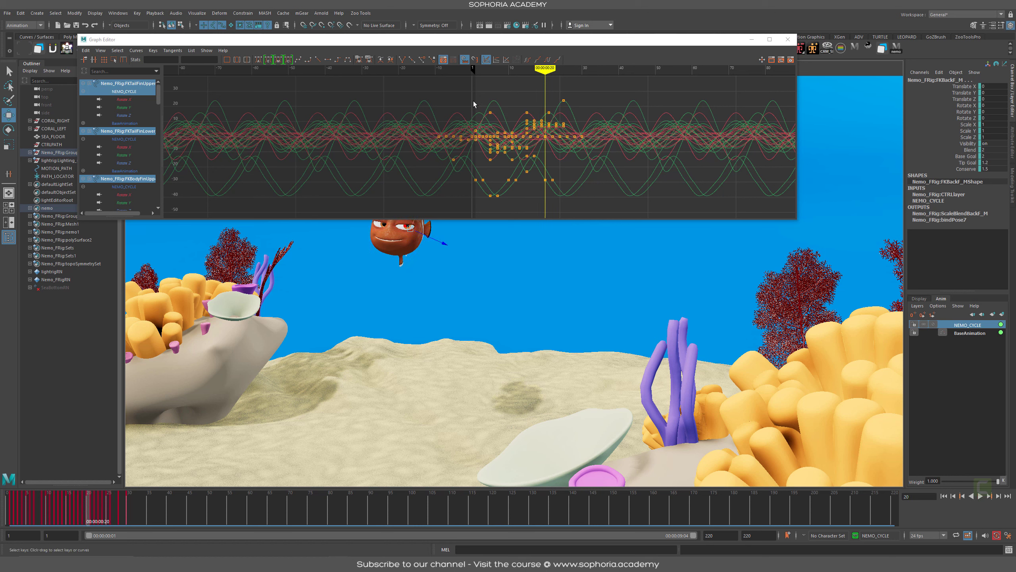
pyautogui.moveTo(475, 96); pyautogui.dragTo(463, 194)
pyautogui.moveTo(480, 92); pyautogui.dragTo(481, 189)
pyautogui.moveTo(572, 86)
pyautogui.mouseDown()
pyautogui.moveTo(393, 87)
pyautogui.moveTo(404, 92)
pyautogui.mouseUp()
pyautogui.press('Escape')
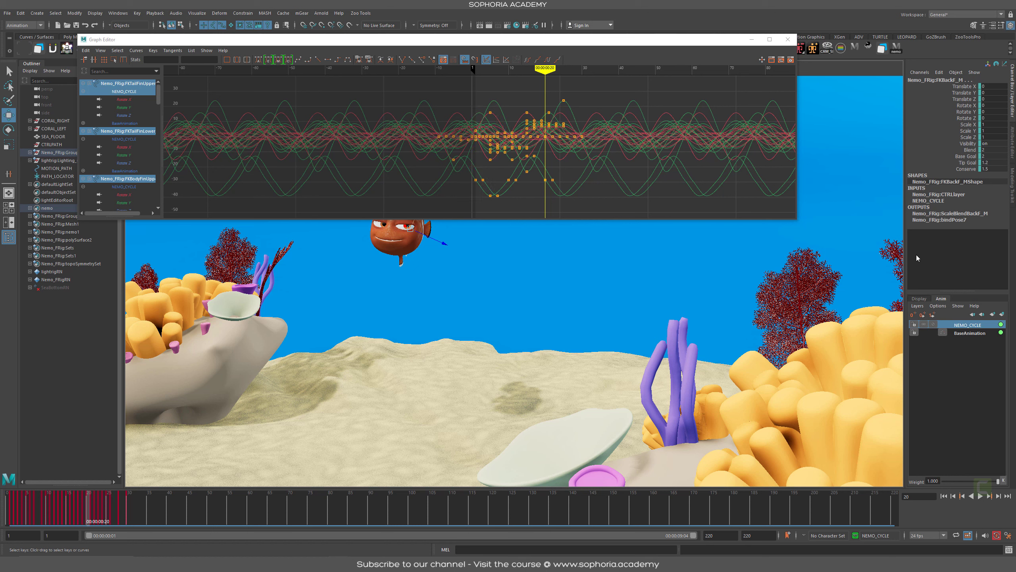
pyautogui.click(789, 40)
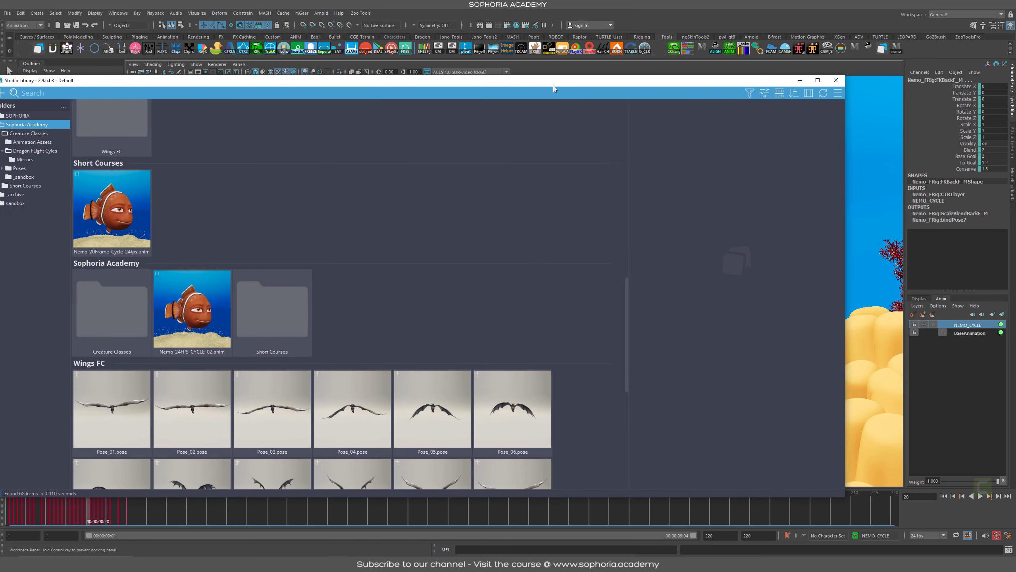
# Find the Nemo_24FPS_CYCLE_02.anim clip in the Sophoria Academy folder of Studio Library and select the rig controls it contains
pyautogui.moveTo(553, 86); pyautogui.dragTo(603, 82)
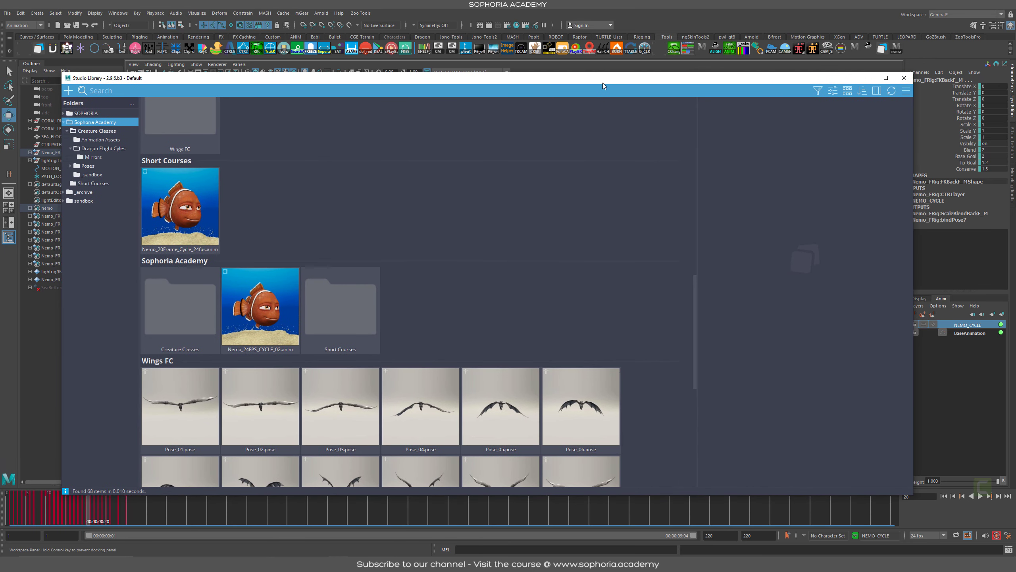
pyautogui.scroll(-5, 537, 343)
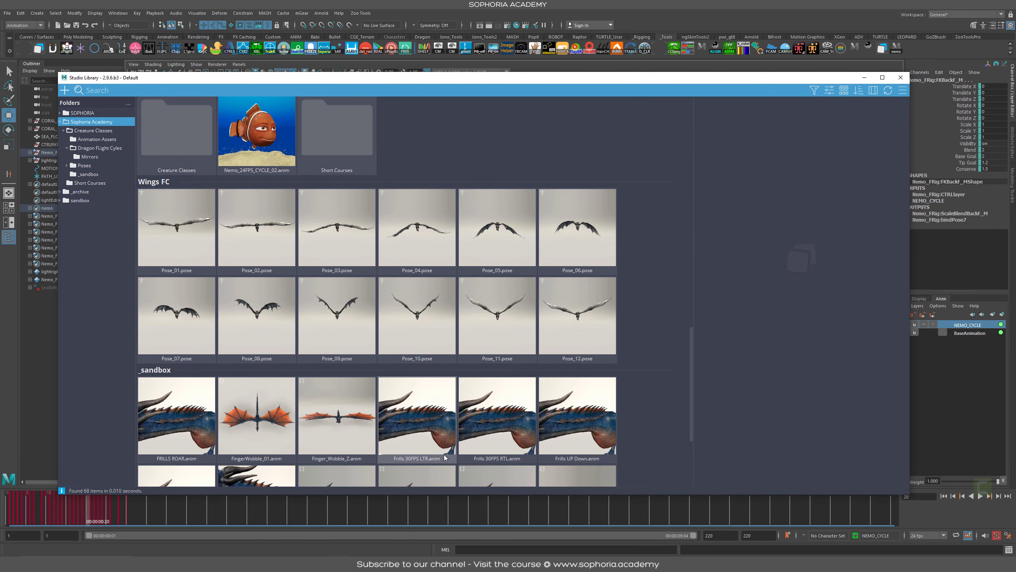
pyautogui.scroll(-1, 600, 423)
pyautogui.scroll(-2, 592, 418)
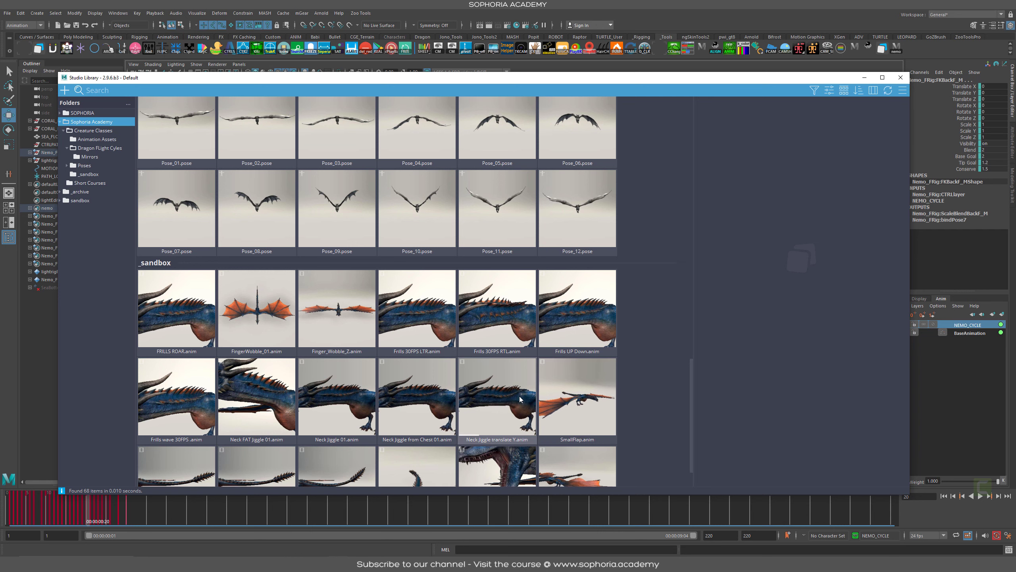
pyautogui.scroll(-1, 492, 380)
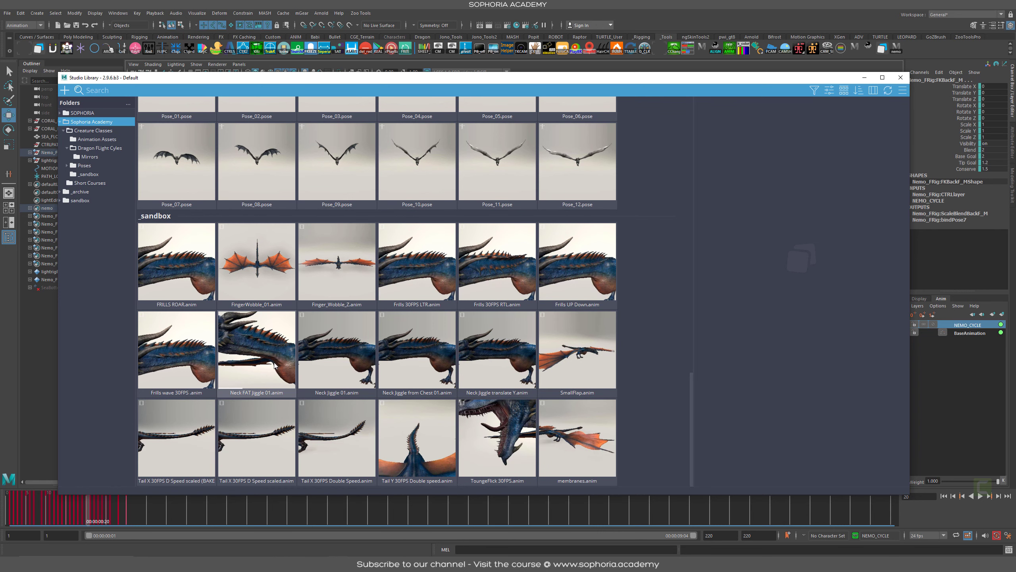
pyautogui.scroll(3, 274, 363)
pyautogui.scroll(3, 274, 363)
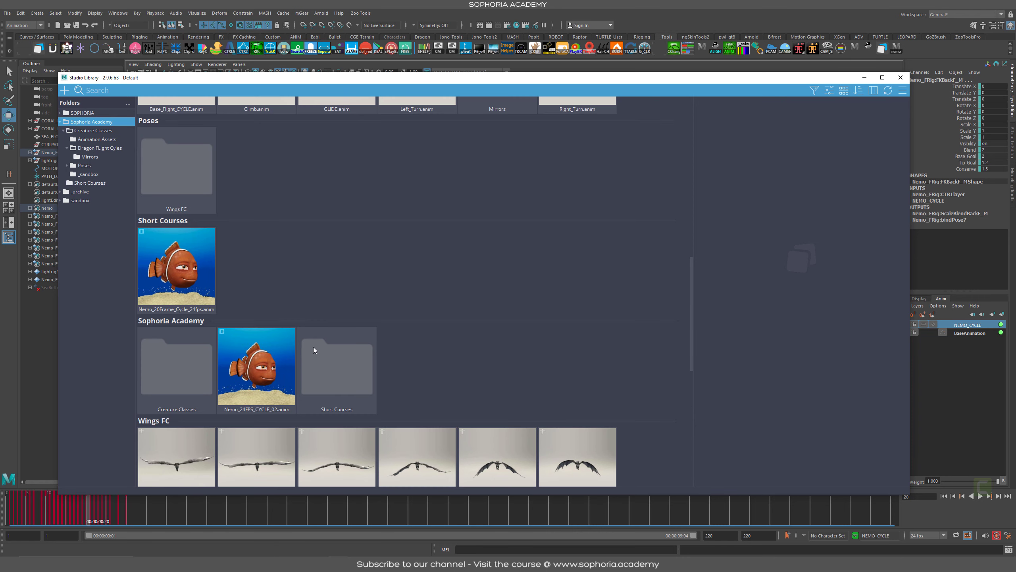
pyautogui.click(269, 373)
pyautogui.rightClick(275, 372)
pyautogui.click(304, 376)
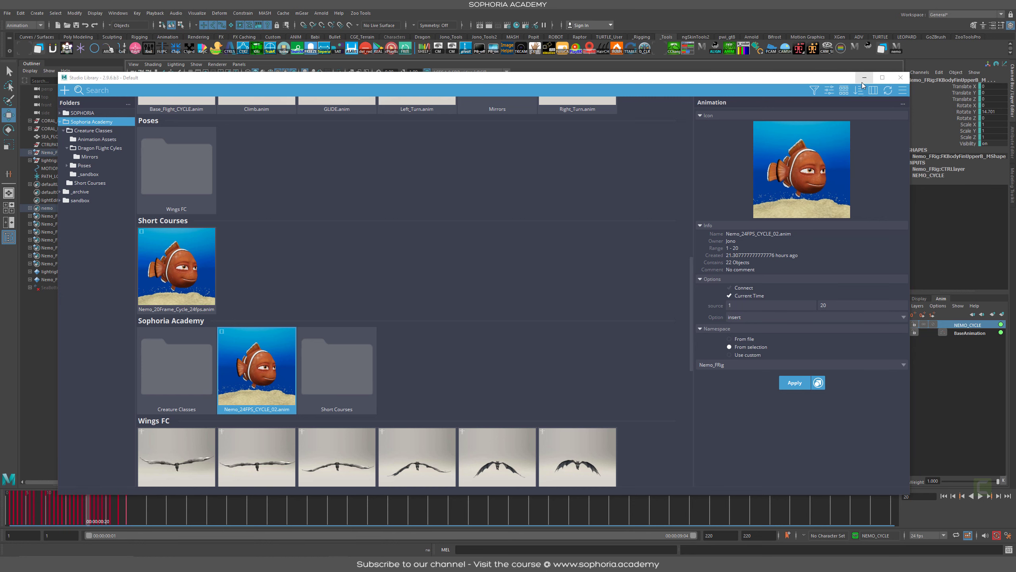
pyautogui.moveTo(828, 80); pyautogui.dragTo(140, 75)
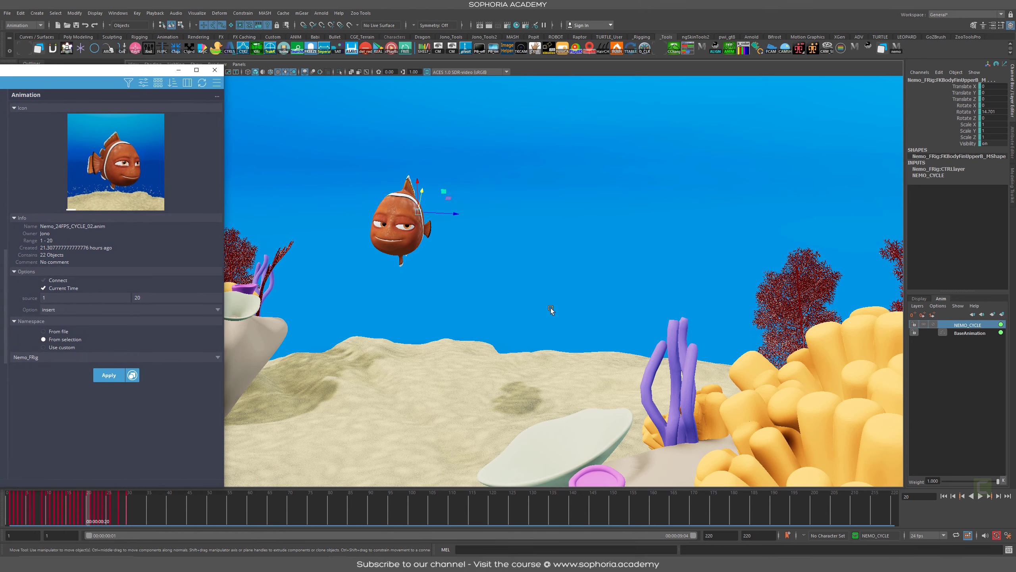
# Return to frame 1, mute and lock the NEMO_CYCLE animation layer, and lock the BaseAnimation layer
pyautogui.keyDown('alt'); pyautogui.moveTo(551, 308); pyautogui.dragTo(554, 212); pyautogui.keyUp('alt')
pyautogui.keyDown('alt'); pyautogui.moveTo(607, 252); pyautogui.dragTo(424, 203); pyautogui.keyUp('alt')
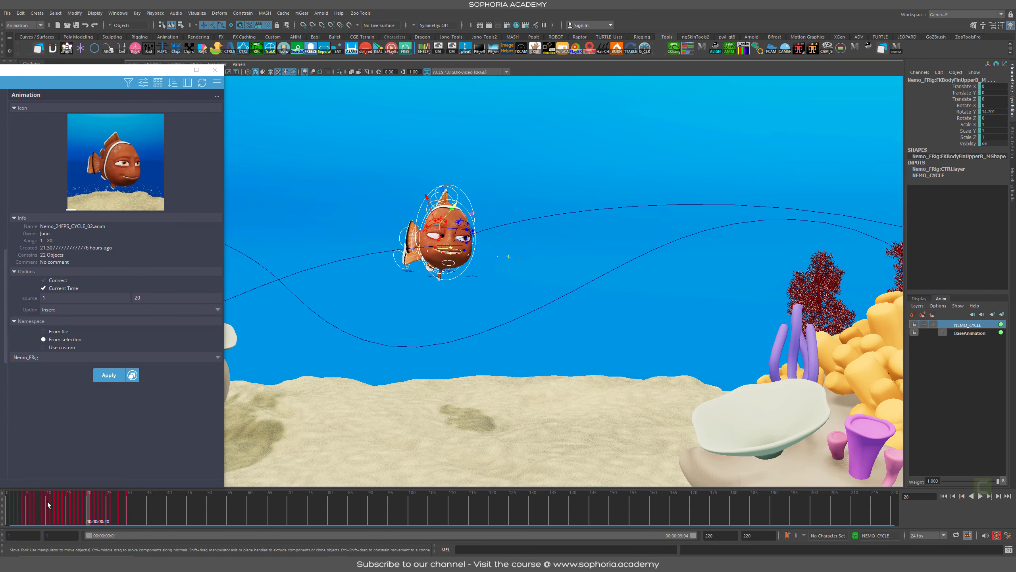
pyautogui.click(11, 505)
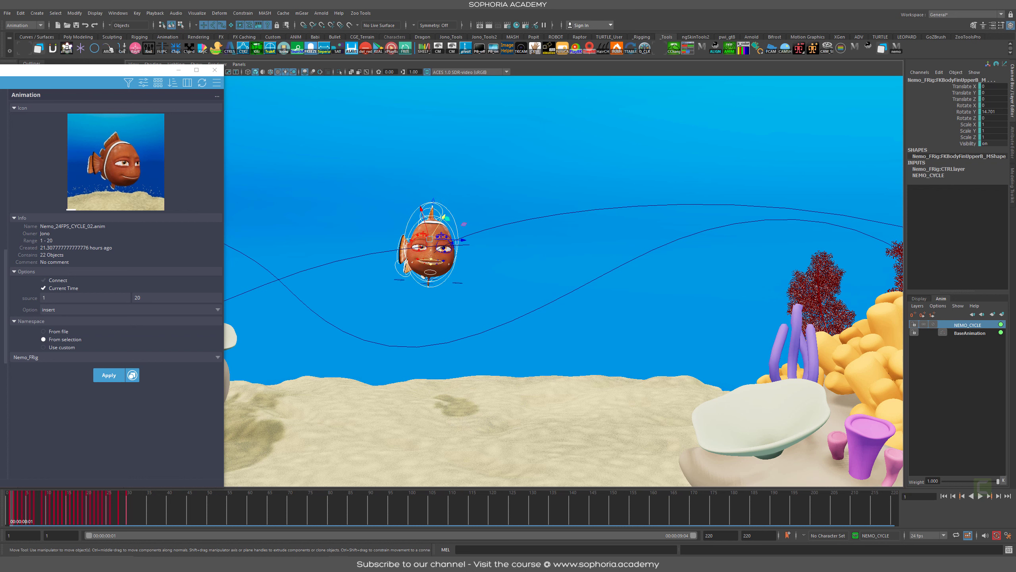
pyautogui.click(935, 328)
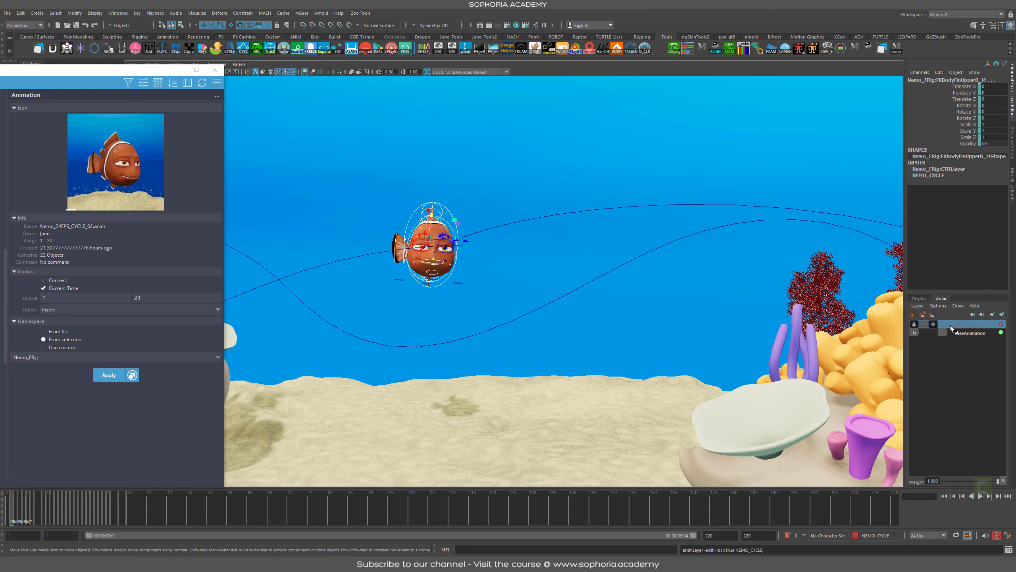
pyautogui.hotkey('alt', 'v')
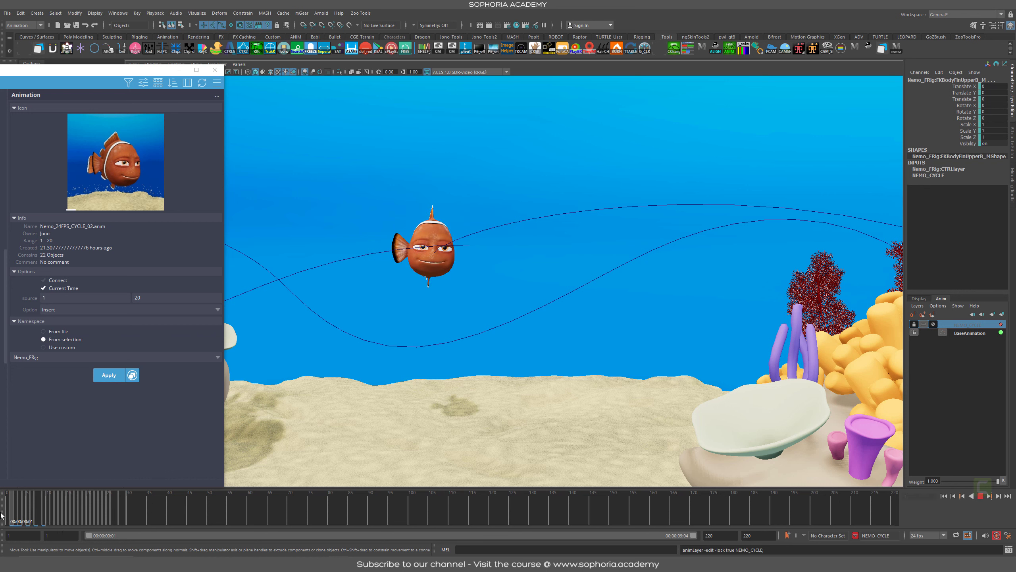
pyautogui.moveTo(58, 509); pyautogui.dragTo(9, 518)
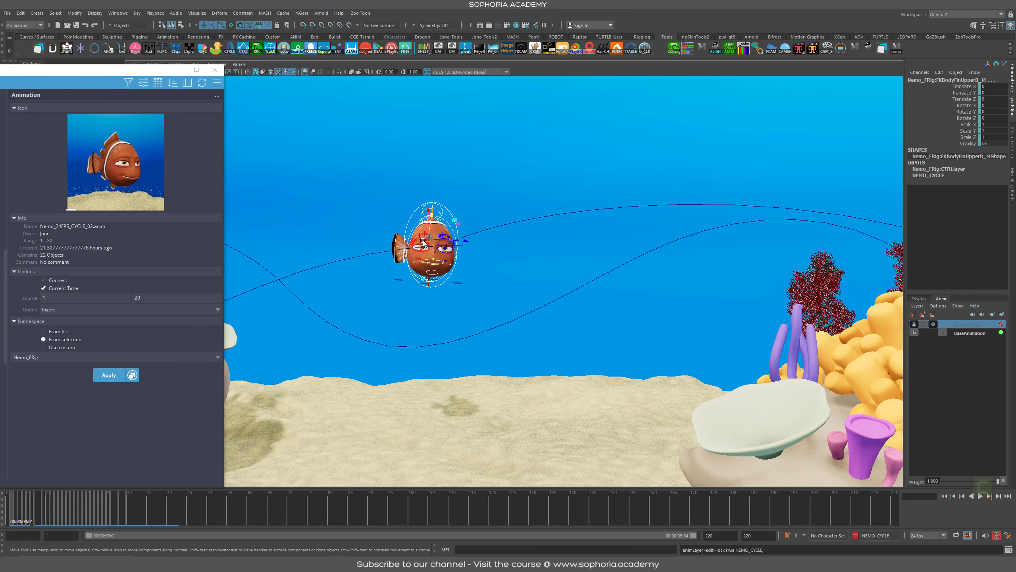
pyautogui.click(914, 332)
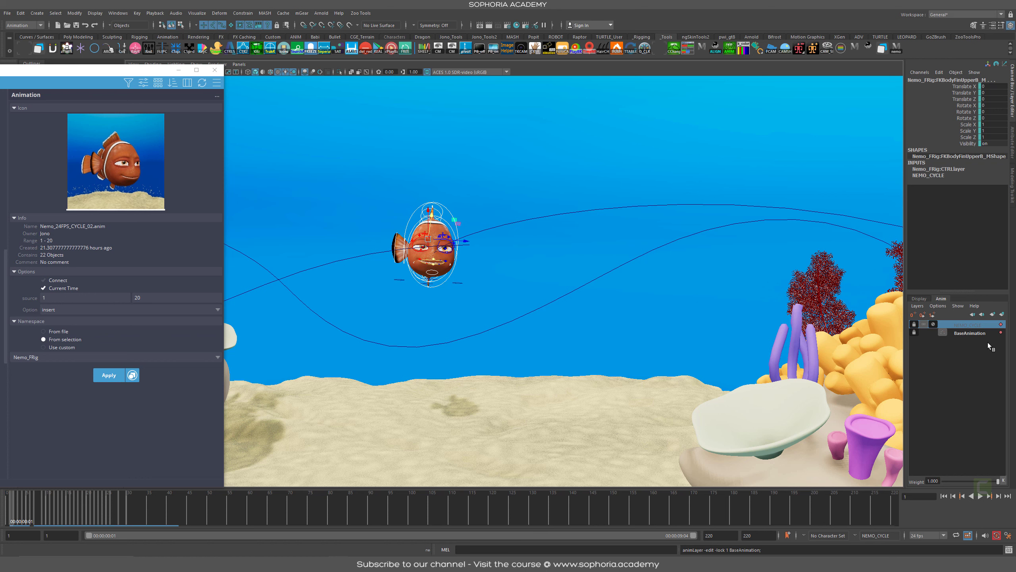
# Create an animation layer from the selected controls and name it BAKED_CYCLE_SPEED
pyautogui.click(918, 305)
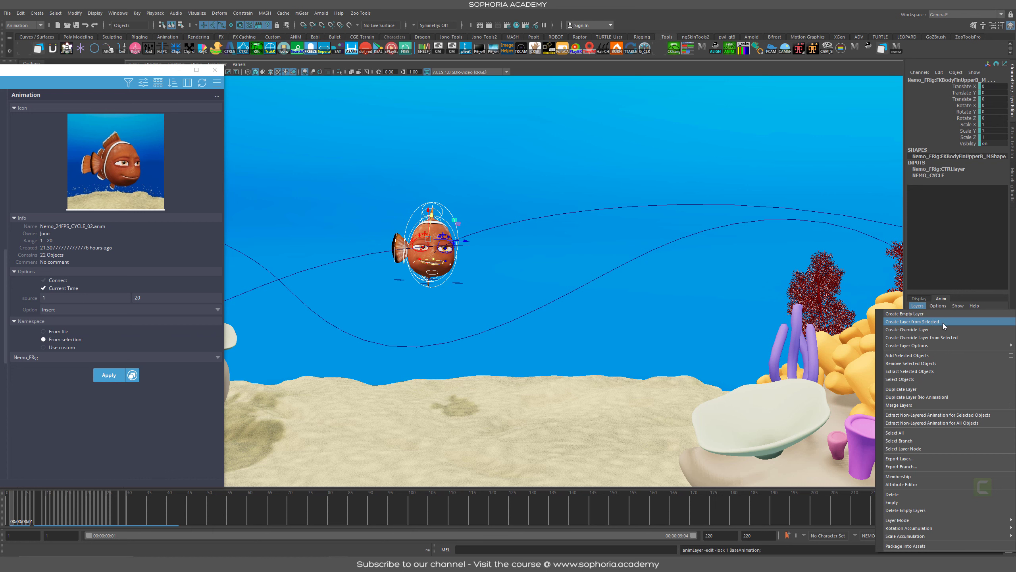
pyautogui.click(943, 322)
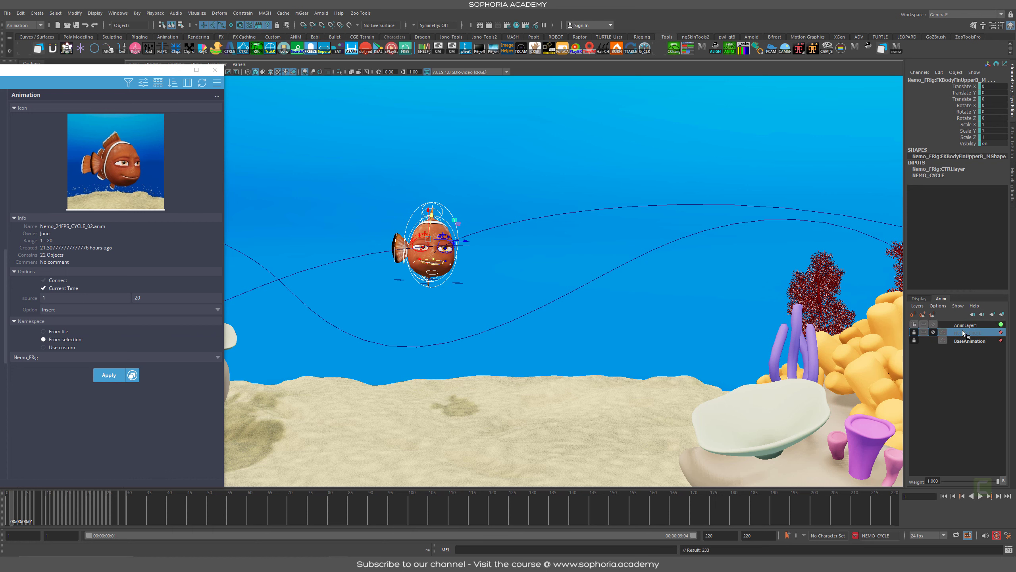
pyautogui.click(971, 326)
pyautogui.doubleClick(969, 326)
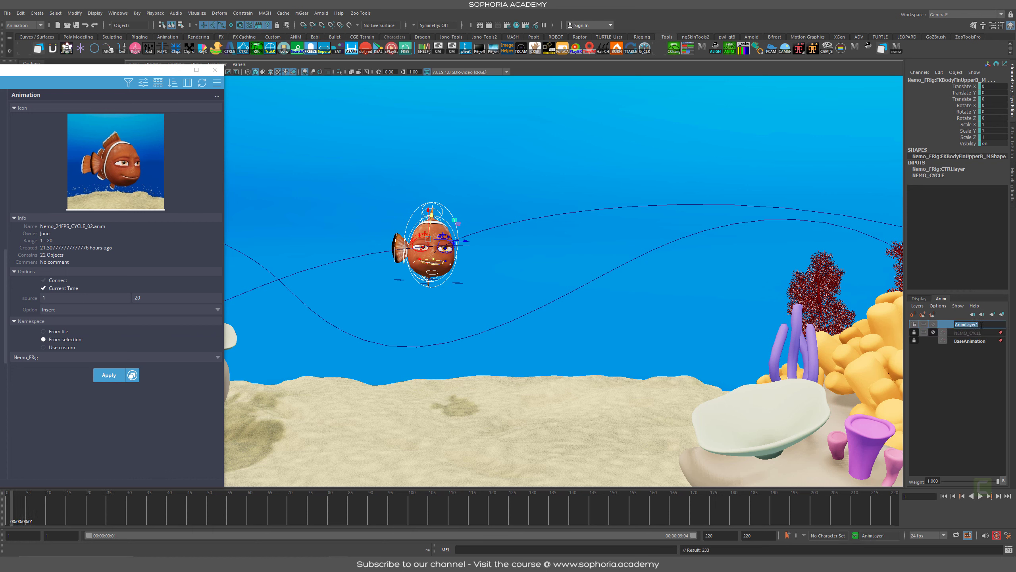
pyautogui.write('BAKED_CYCLE_SPEED')
pyautogui.press('Return')
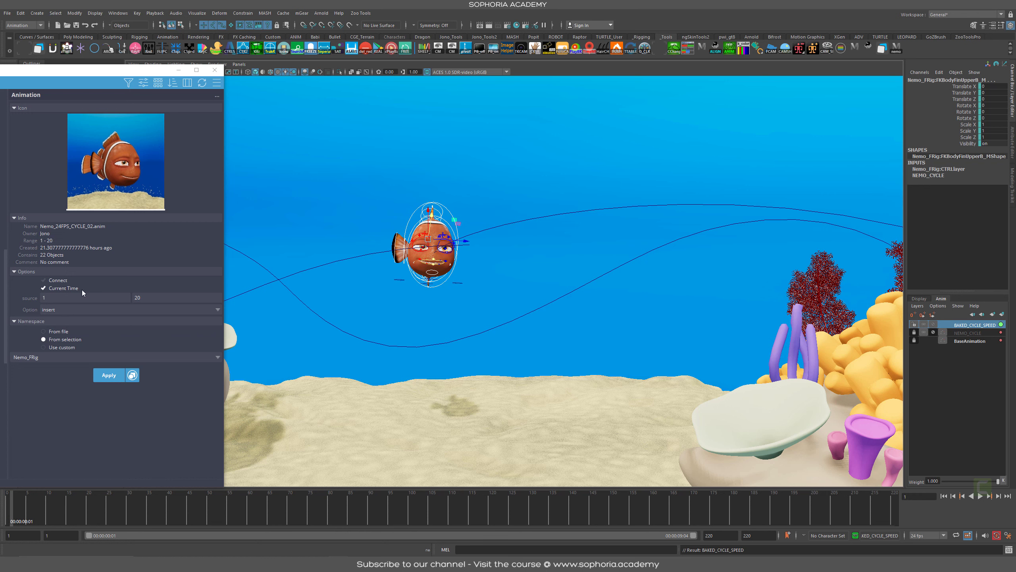
# Apply the Nemo_24FPS_CYCLE_02.anim clip to the new layer at frame 1 with the replace all option, and play it back
pyautogui.click(70, 308)
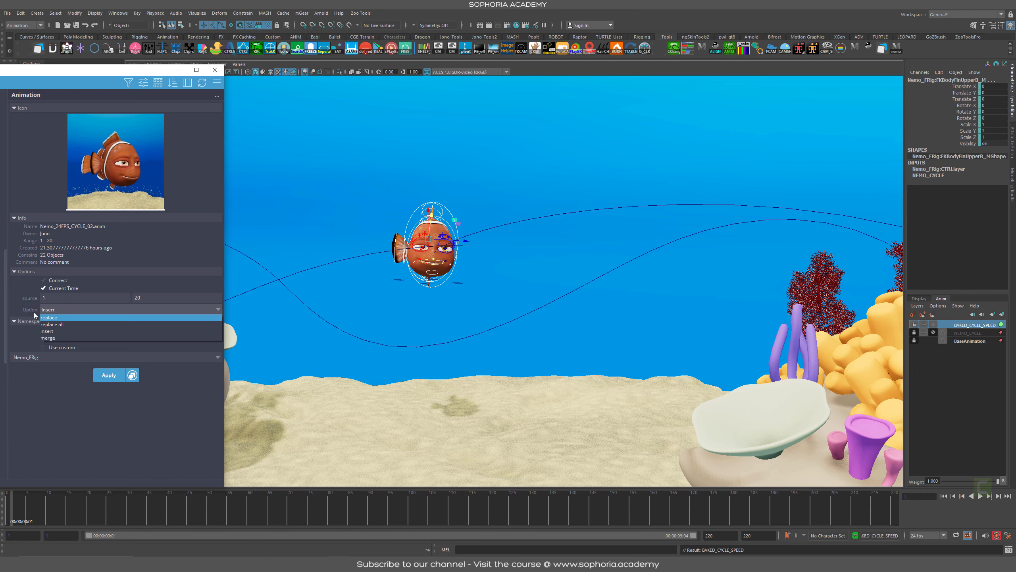
pyautogui.click(74, 324)
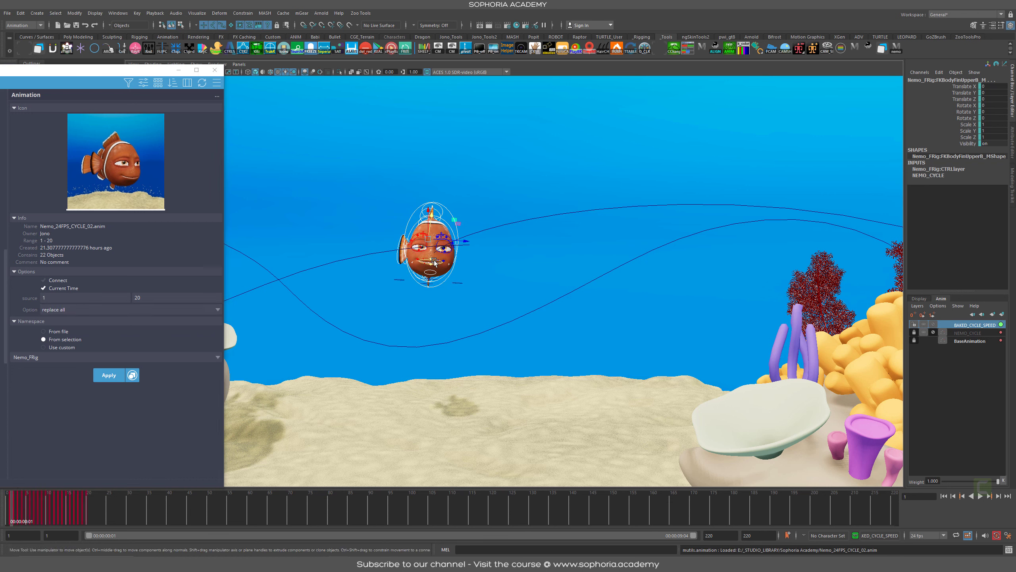
pyautogui.moveTo(13, 506)
pyautogui.mouseDown()
pyautogui.moveTo(133, 506)
pyautogui.moveTo(11, 508)
pyautogui.mouseUp()
pyautogui.keyDown('alt'); pyautogui.moveTo(477, 301); pyautogui.dragTo(553, 300); pyautogui.keyUp('alt')
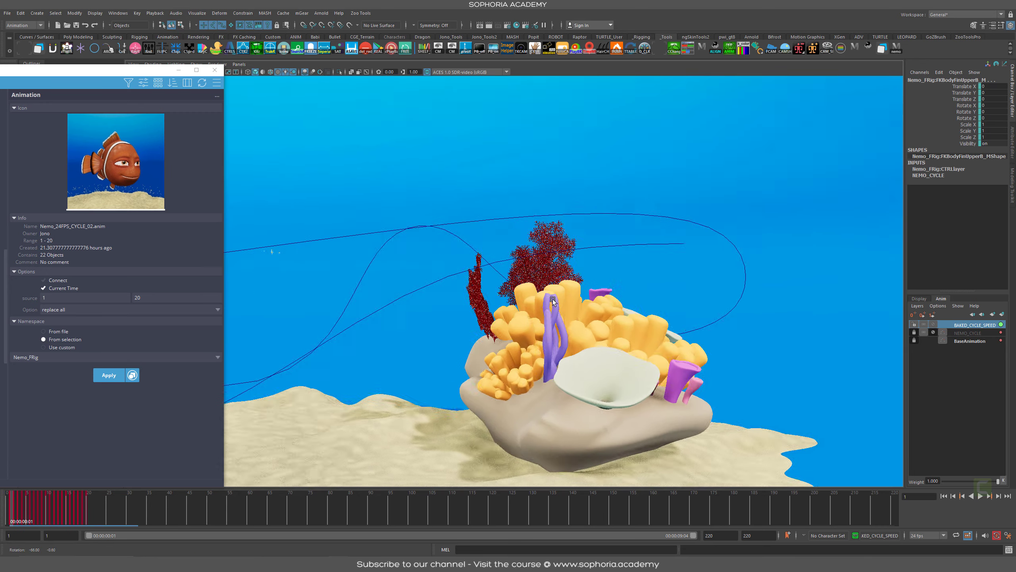
pyautogui.press('f')
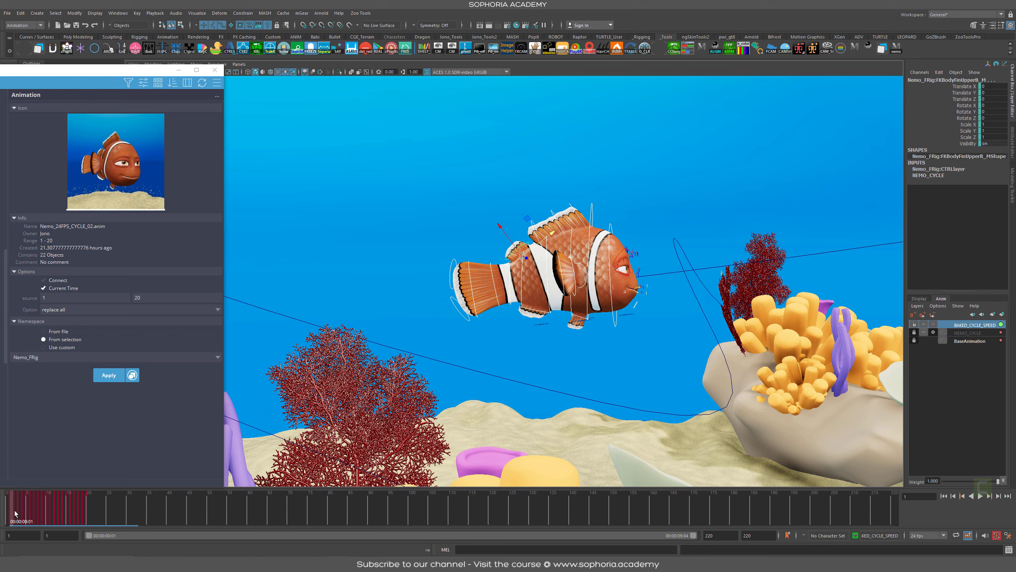
pyautogui.hotkey('alt', 'v')
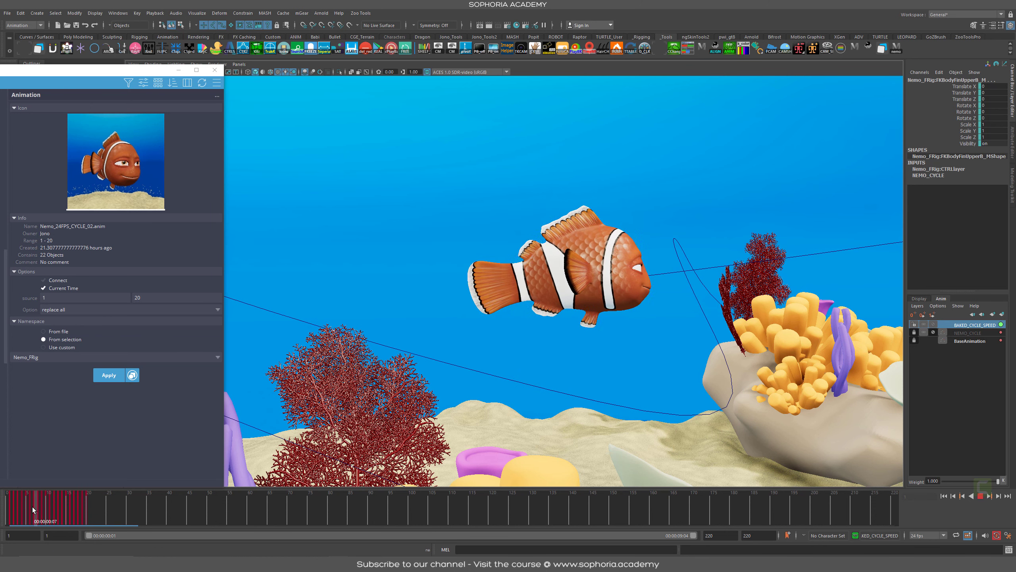
pyautogui.hotkey('alt', 'v')
# Set the BAKED_CYCLE_SPEED layer's mode to Override and check the fish's swim in playback
pyautogui.rightClick(924, 325)
pyautogui.moveTo(947, 510)
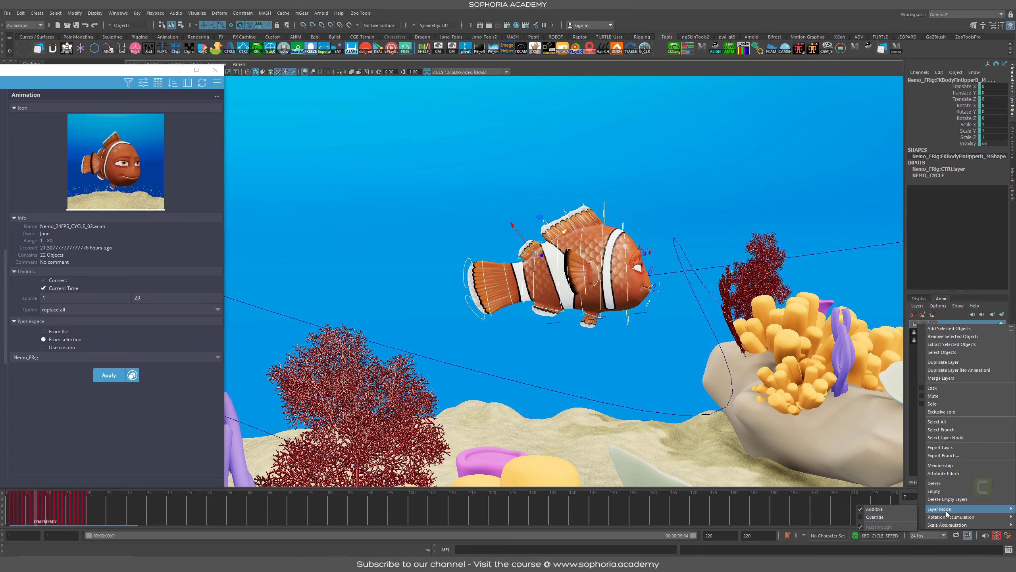
pyautogui.click(892, 517)
pyautogui.hotkey('alt', 'v')
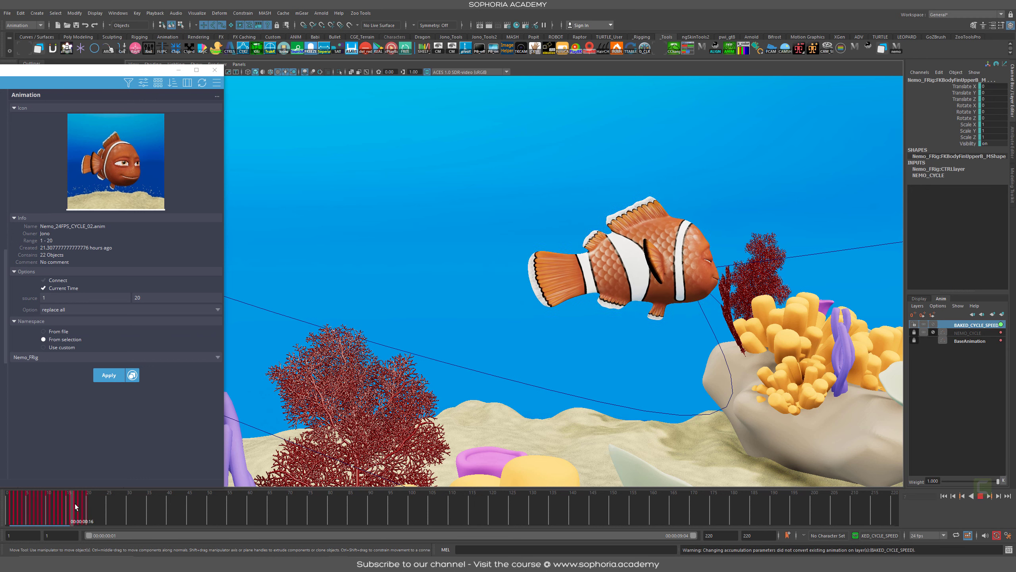
pyautogui.hotkey('alt', 'v')
pyautogui.keyDown('alt'); pyautogui.moveTo(612, 213); pyautogui.dragTo(553, 205); pyautogui.keyUp('alt')
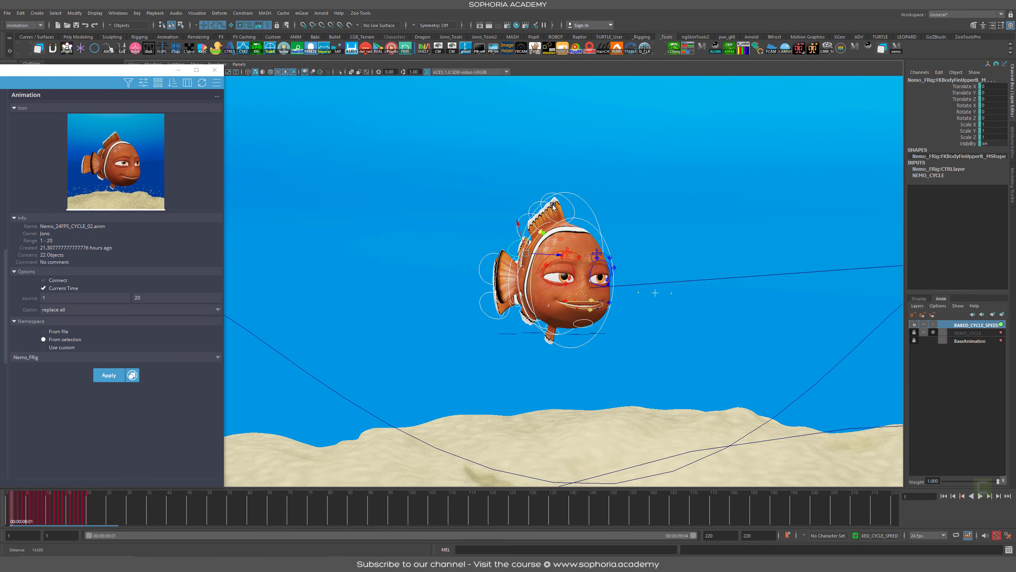
pyautogui.keyDown('alt'); pyautogui.moveTo(553, 206); pyautogui.dragTo(636, 220, button='right'); pyautogui.keyUp('alt')
pyautogui.keyDown('alt'); pyautogui.moveTo(636, 220); pyautogui.dragTo(520, 218, button='middle'); pyautogui.keyUp('alt')
pyautogui.keyDown('alt'); pyautogui.moveTo(520, 219); pyautogui.dragTo(604, 250, button='right'); pyautogui.keyUp('alt')
pyautogui.keyDown('alt'); pyautogui.moveTo(604, 250); pyautogui.dragTo(688, 270, button='middle'); pyautogui.keyUp('alt')
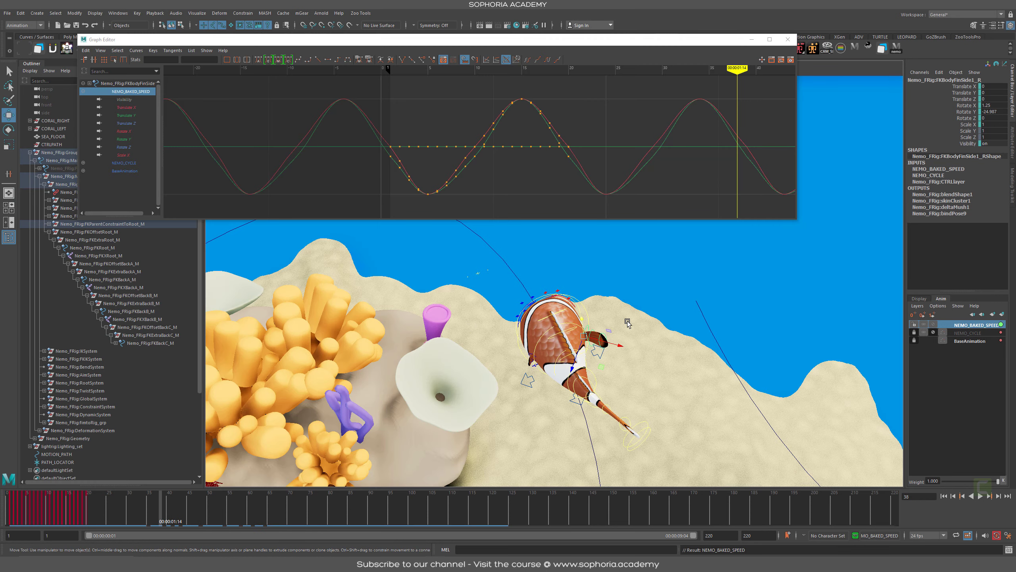
# Look at the Nemo_24FPS_CYCLE_BAKED.anim clip's details in the Short Courses folder of Studio Library
pyautogui.keyDown('alt'); pyautogui.moveTo(596, 312); pyautogui.dragTo(600, 316); pyautogui.keyUp('alt')
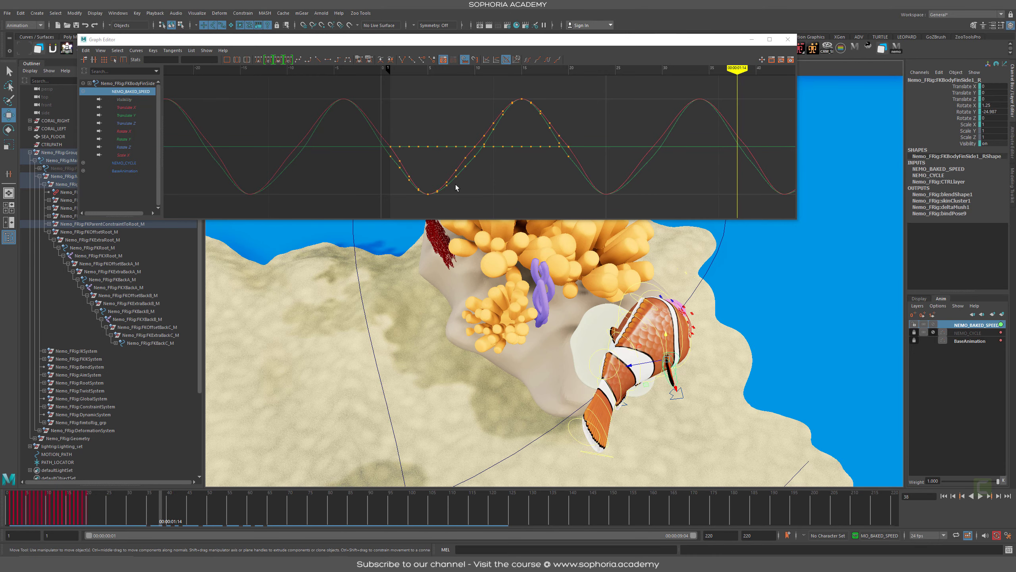
pyautogui.moveTo(1, 116); pyautogui.dragTo(641, 105)
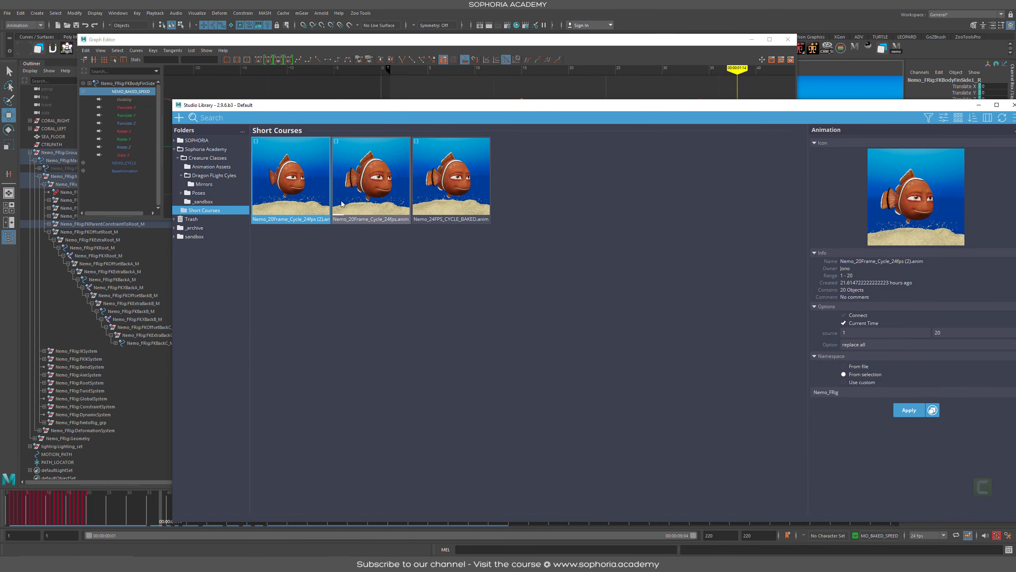
pyautogui.click(462, 186)
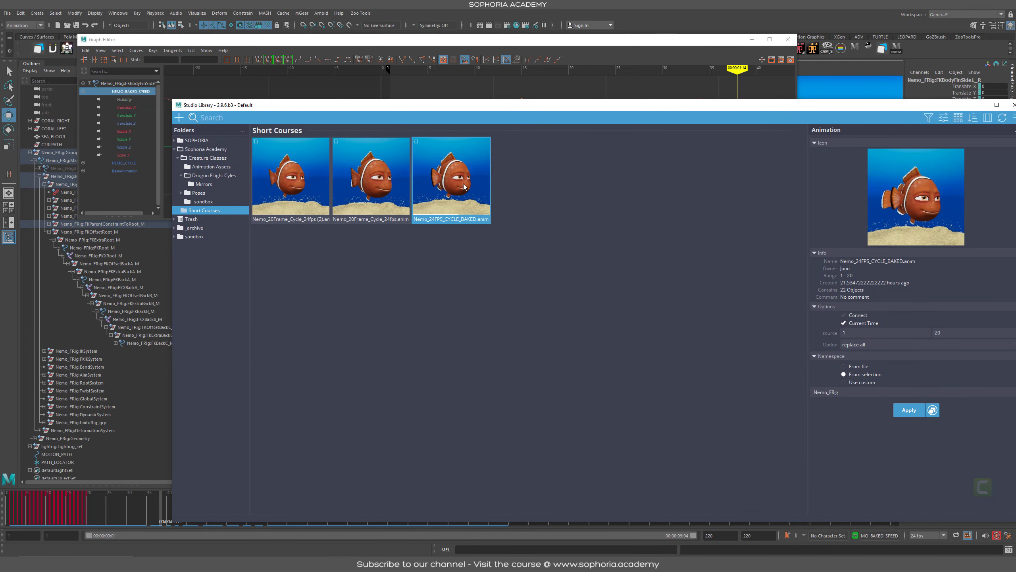
pyautogui.moveTo(859, 106); pyautogui.dragTo(0, 93)
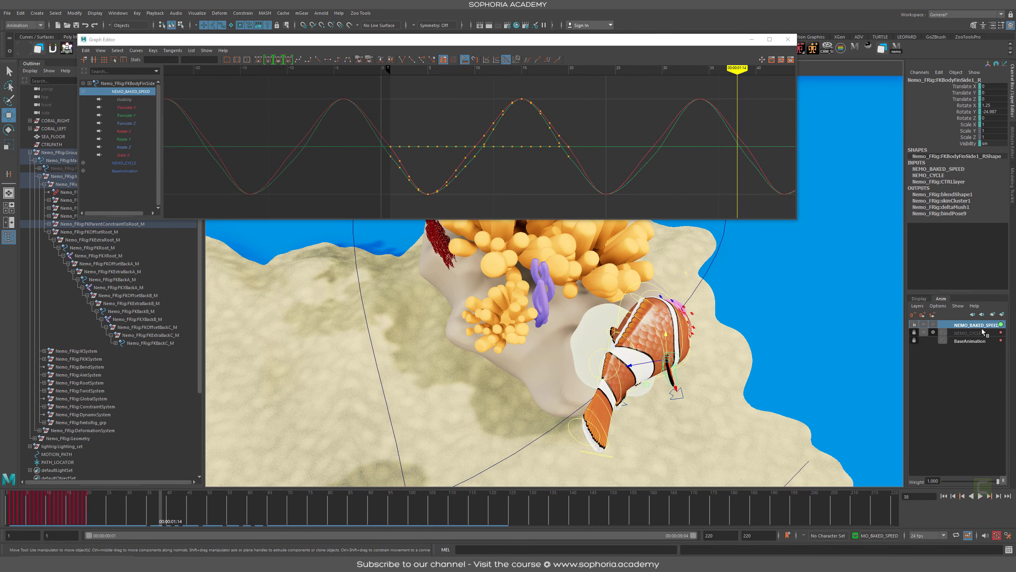
# Select the fish's FKBackA_M and FKBackB_M body controls and compare their baked curves in the Graph Editor
pyautogui.keyDown('alt'); pyautogui.moveTo(691, 387); pyautogui.dragTo(520, 272); pyautogui.keyUp('alt')
pyautogui.keyDown('alt'); pyautogui.moveTo(552, 417); pyautogui.dragTo(442, 232, button='middle'); pyautogui.keyUp('alt')
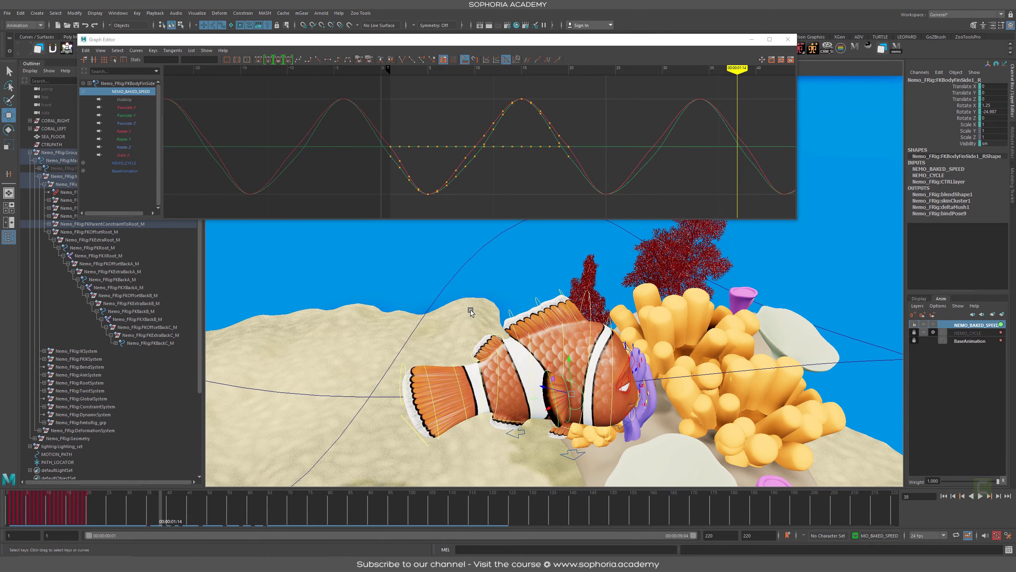
pyautogui.keyDown('alt'); pyautogui.moveTo(442, 232); pyautogui.dragTo(471, 256); pyautogui.keyUp('alt')
pyautogui.click(124, 280)
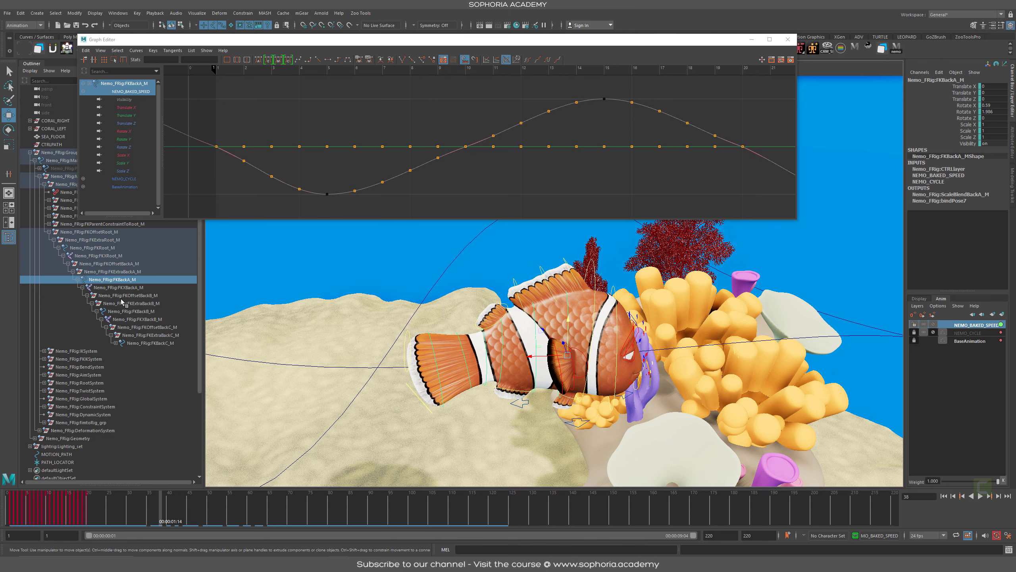
pyautogui.scroll(10, 589, 295)
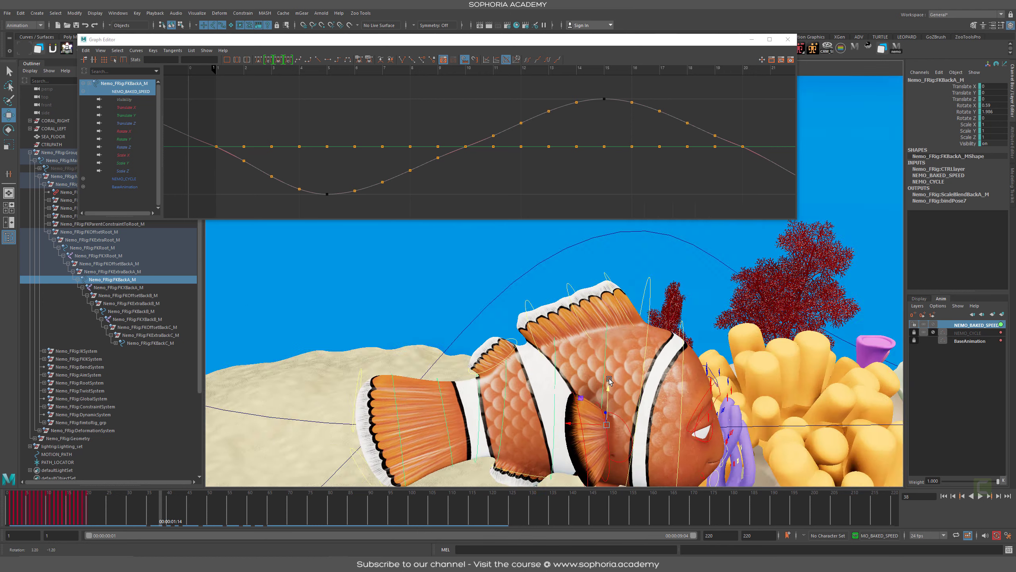
pyautogui.keyDown('alt'); pyautogui.moveTo(445, 253); pyautogui.dragTo(522, 288); pyautogui.keyUp('alt')
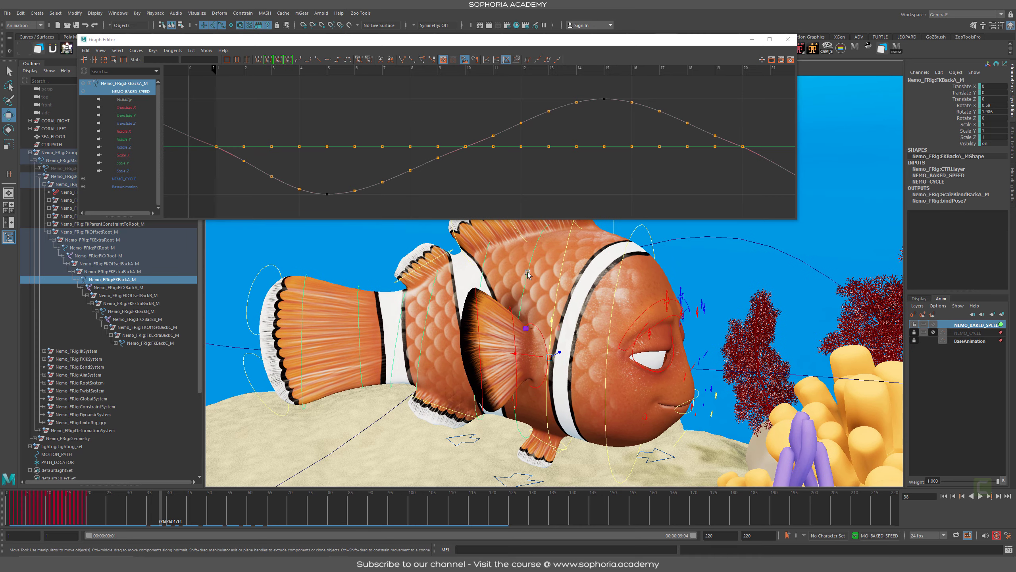
pyautogui.keyDown('shift'); pyautogui.click(485, 256); pyautogui.keyUp('shift')
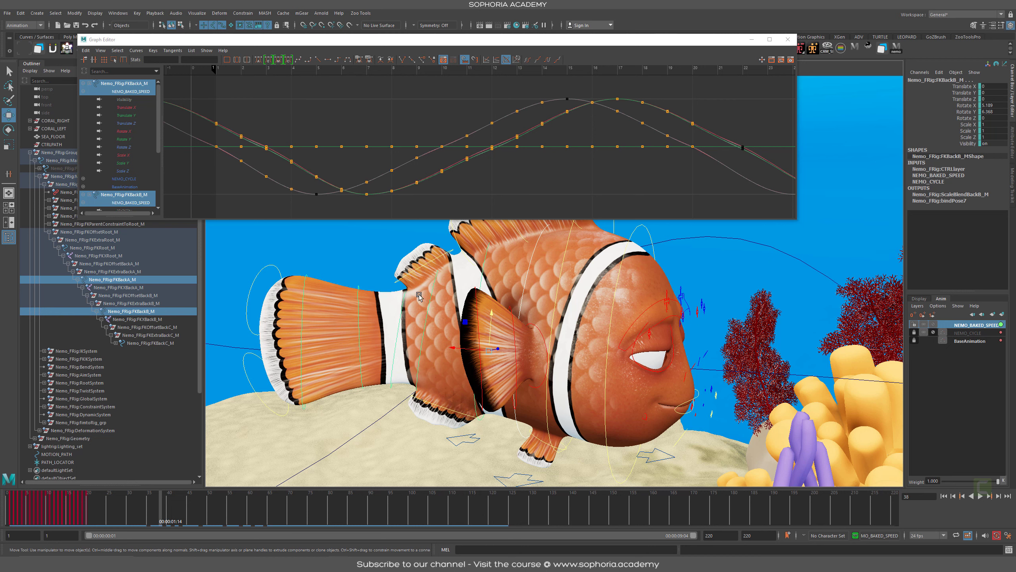
# Add the FKBackC_M body control to the selection, compare its offset baked curves, and collapse the rig hierarchy in the Outliner
pyautogui.keyDown('shift'); pyautogui.click(393, 305); pyautogui.keyUp('shift')
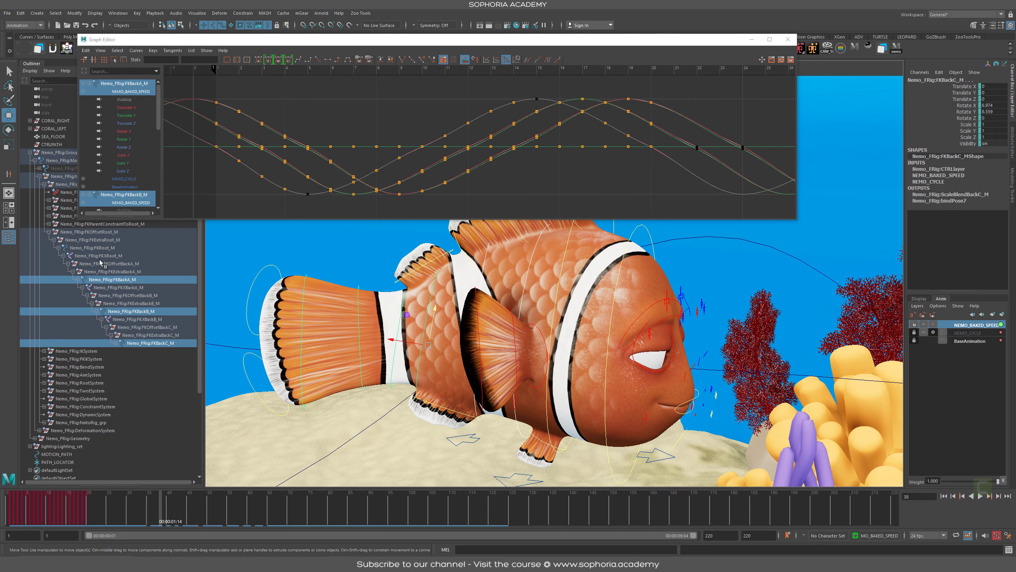
pyautogui.press('a')
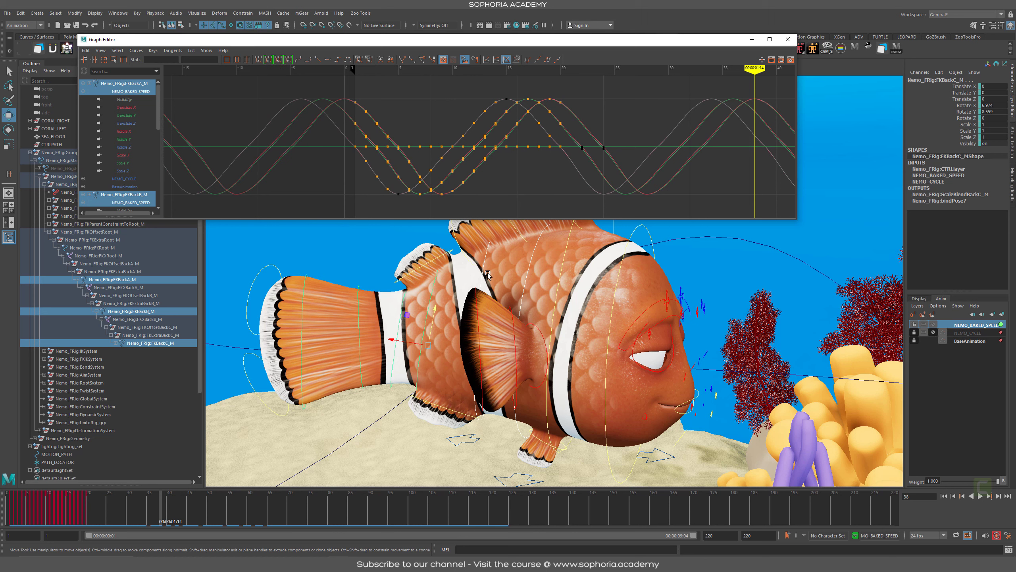
pyautogui.click(31, 153)
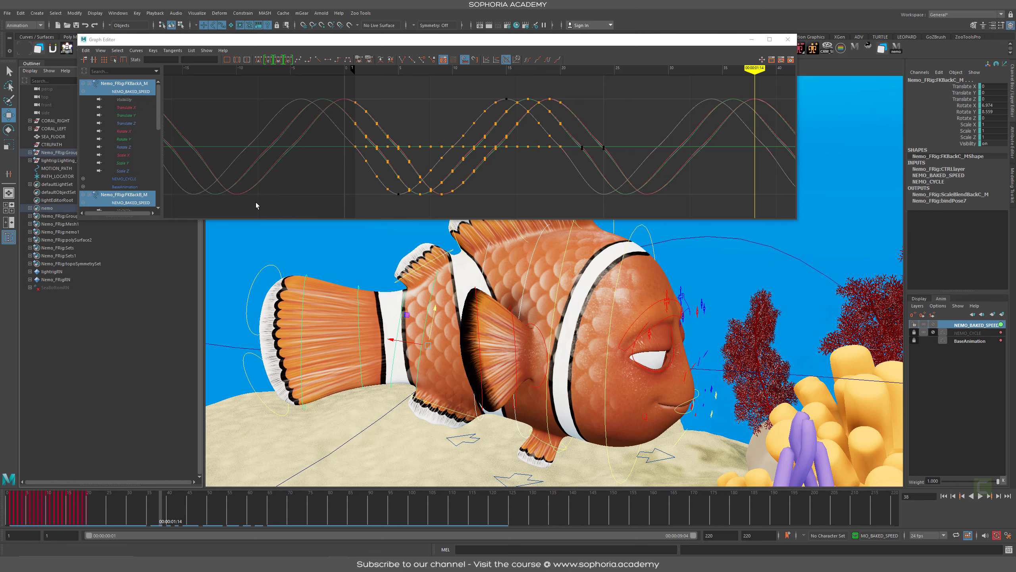
# Examine the baked curves of the FKBackC_M, tail fin and upper body fin controls one by one in the Graph Editor
pyautogui.click(435, 279)
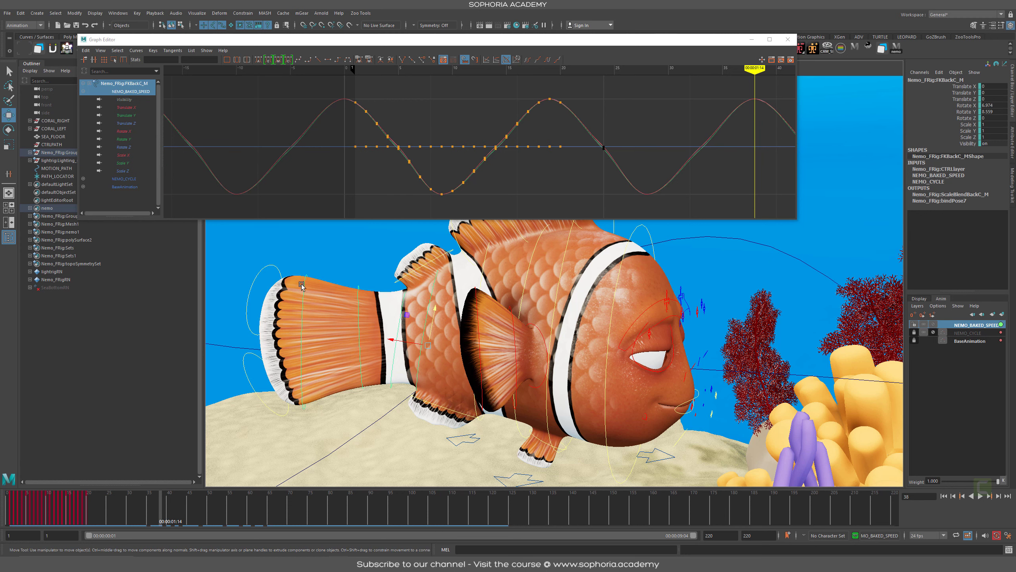
pyautogui.click(261, 278)
pyautogui.click(238, 396)
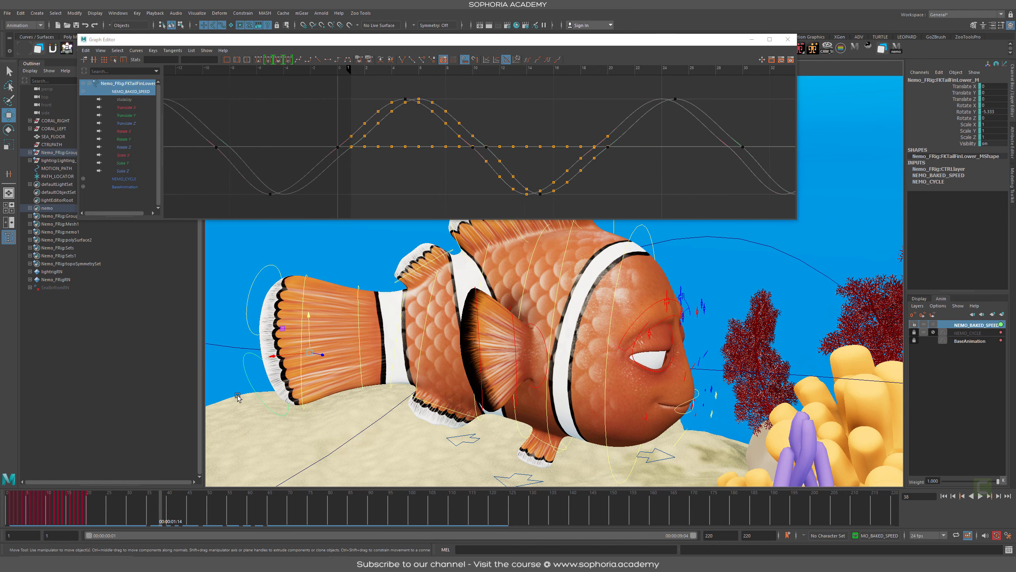
pyautogui.keyDown('alt'); pyautogui.moveTo(589, 240); pyautogui.dragTo(597, 318, button='middle'); pyautogui.keyUp('alt')
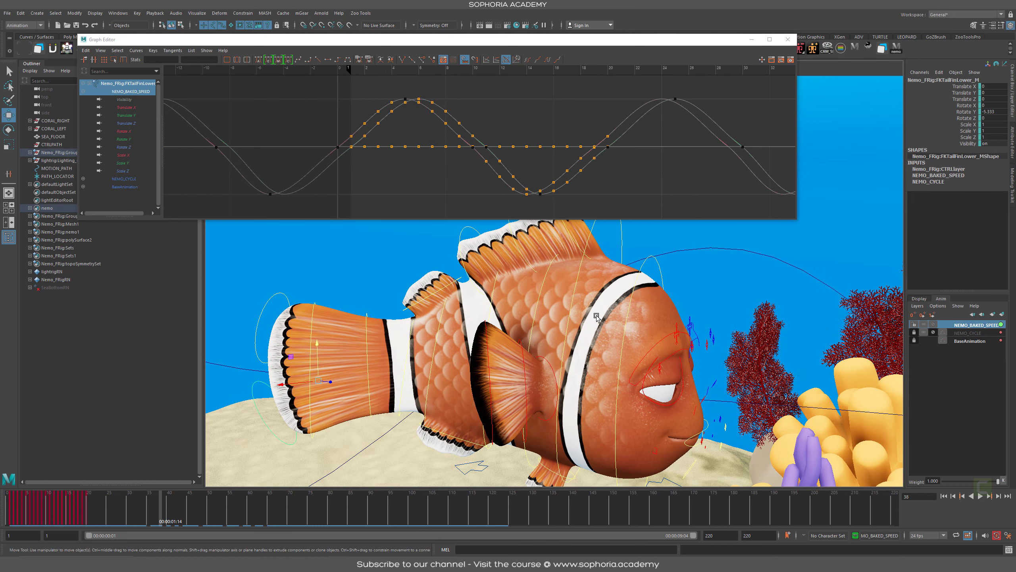
pyautogui.click(569, 236)
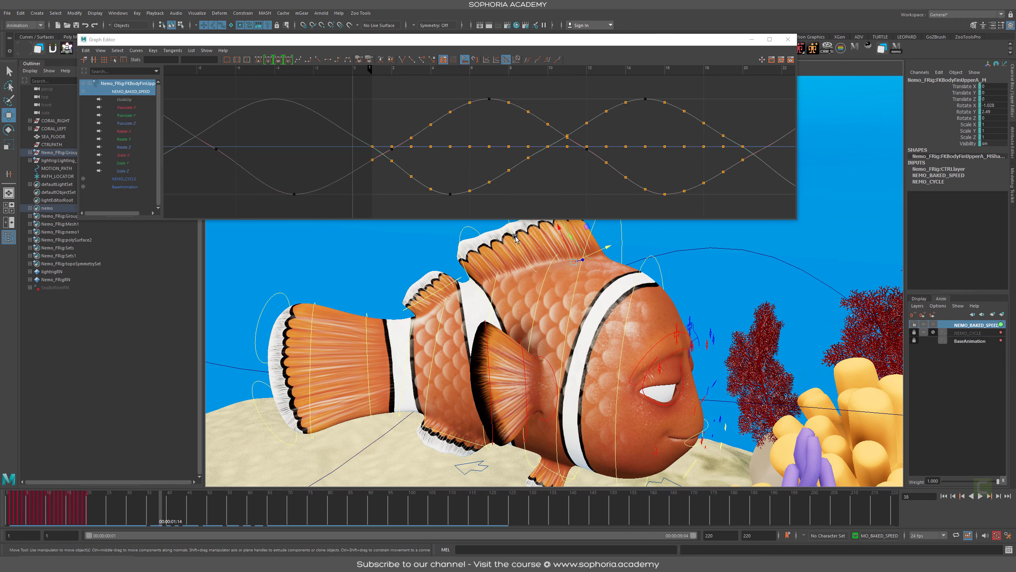
pyautogui.click(464, 235)
pyautogui.click(454, 232)
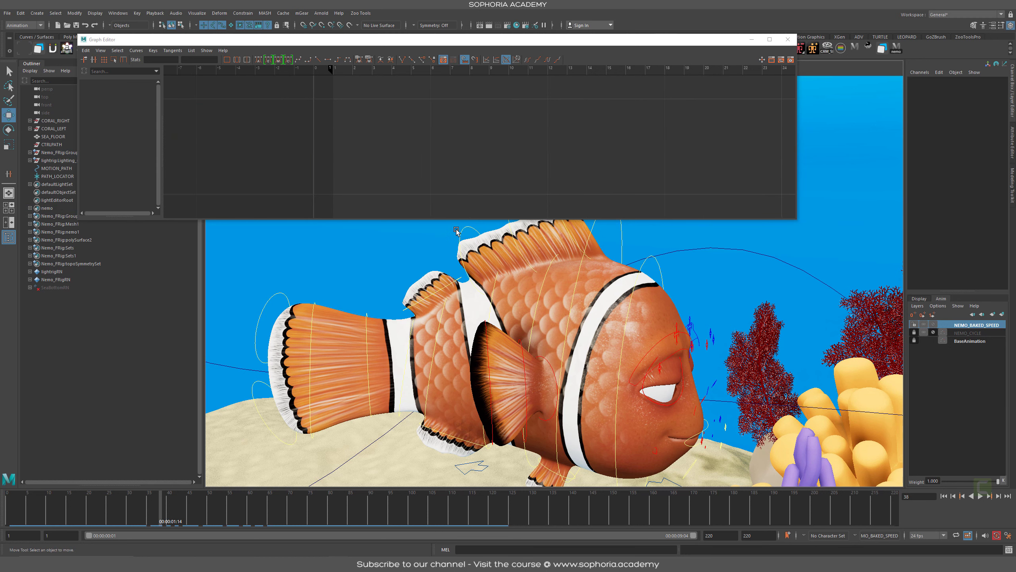
pyautogui.click(461, 231)
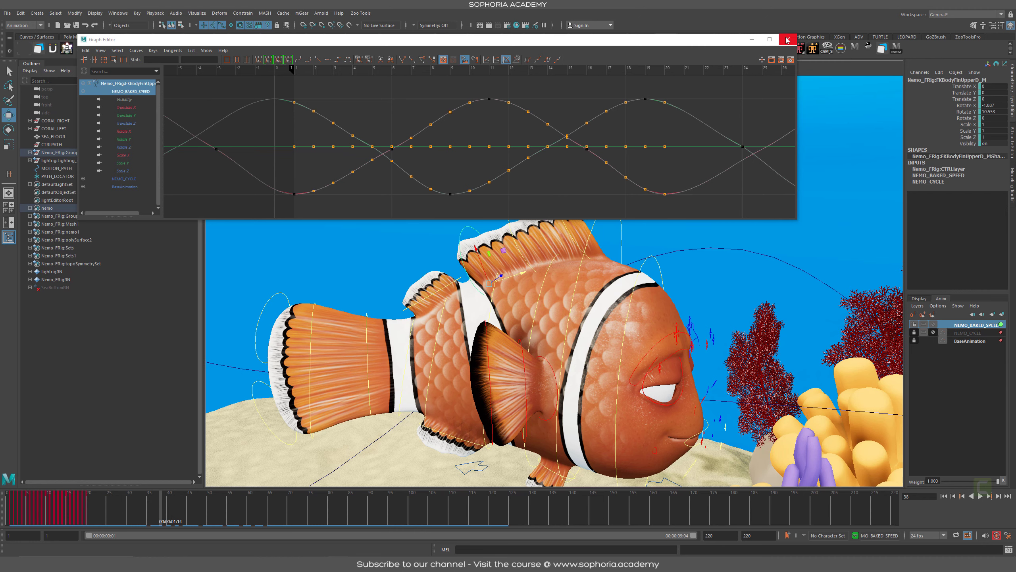
# View the FKBodyFinUpperD_M curves in a maximized Graph Editor and return it to its smaller size
pyautogui.scroll(-5, 786, 389)
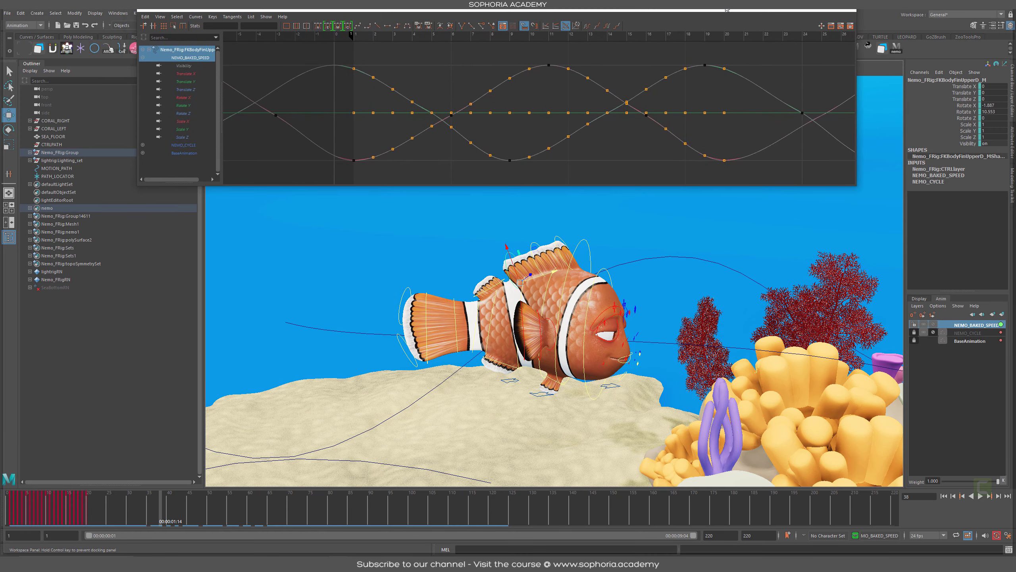
pyautogui.doubleClick(659, 40)
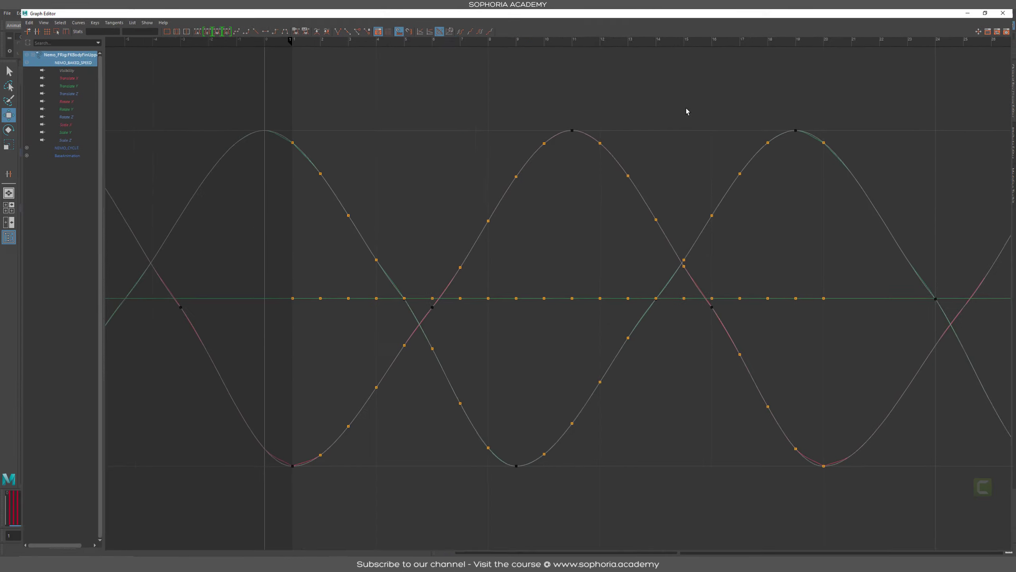
pyautogui.doubleClick(911, 9)
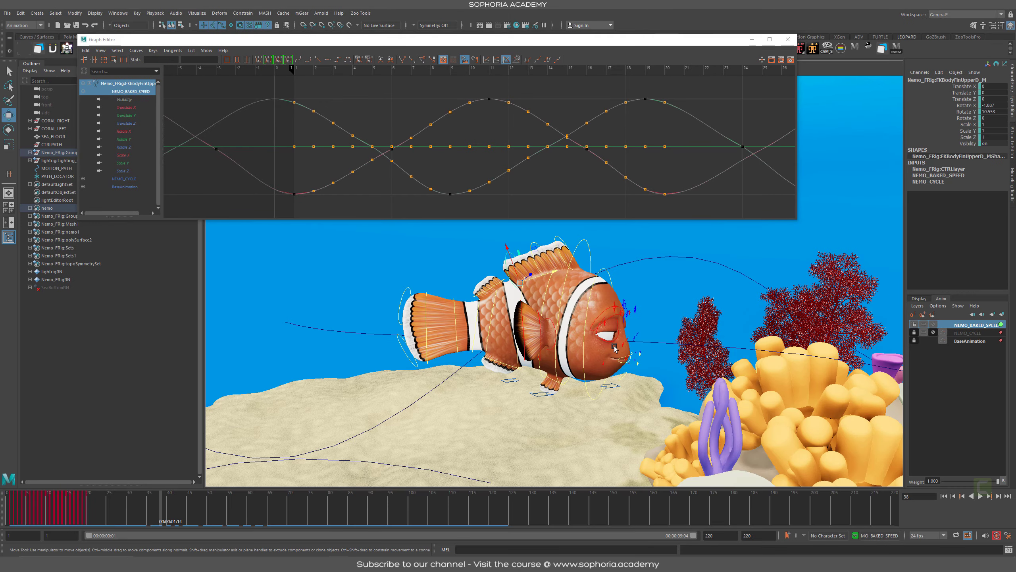
# Play back the fish's swim along the path, stop it, and make BaseAnimation the active animation layer
pyautogui.keyDown('alt'); pyautogui.moveTo(371, 461); pyautogui.dragTo(259, 468, button='right'); pyautogui.keyUp('alt')
pyautogui.hotkey('alt', 'v')
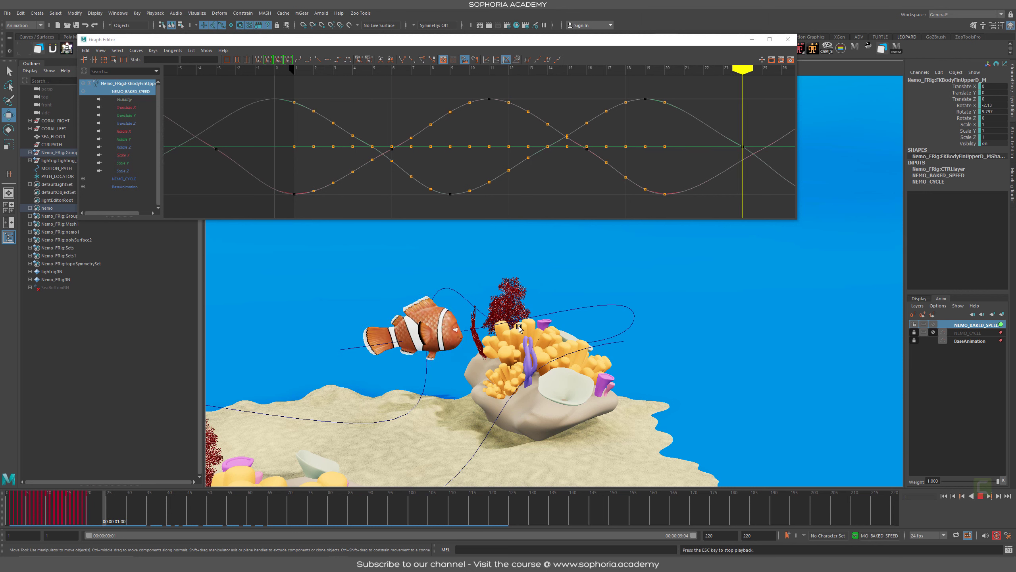
pyautogui.press('Escape')
pyautogui.click(973, 342)
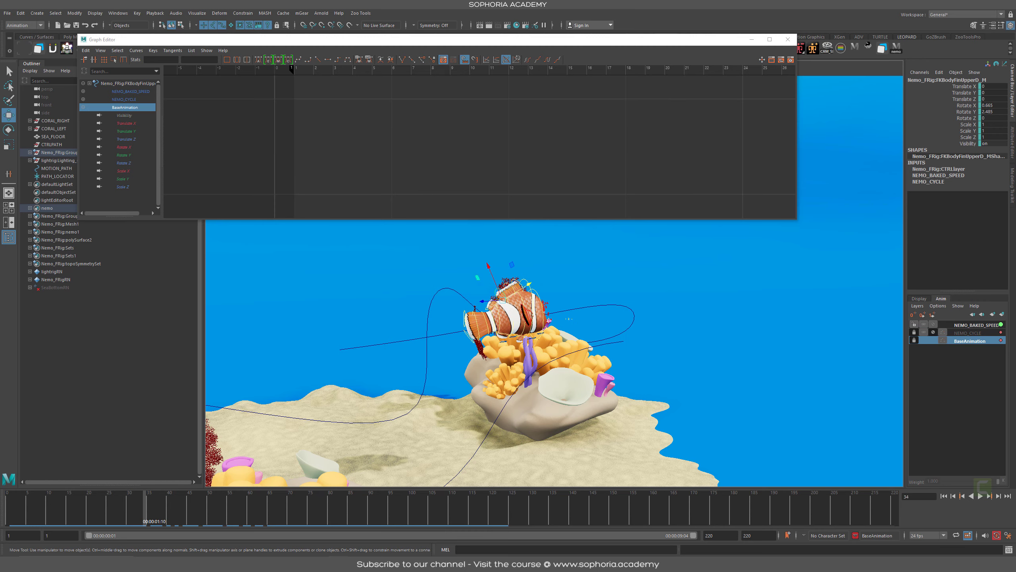
pyautogui.moveTo(568, 264); pyautogui.dragTo(508, 287)
pyautogui.scroll(5, 506, 347)
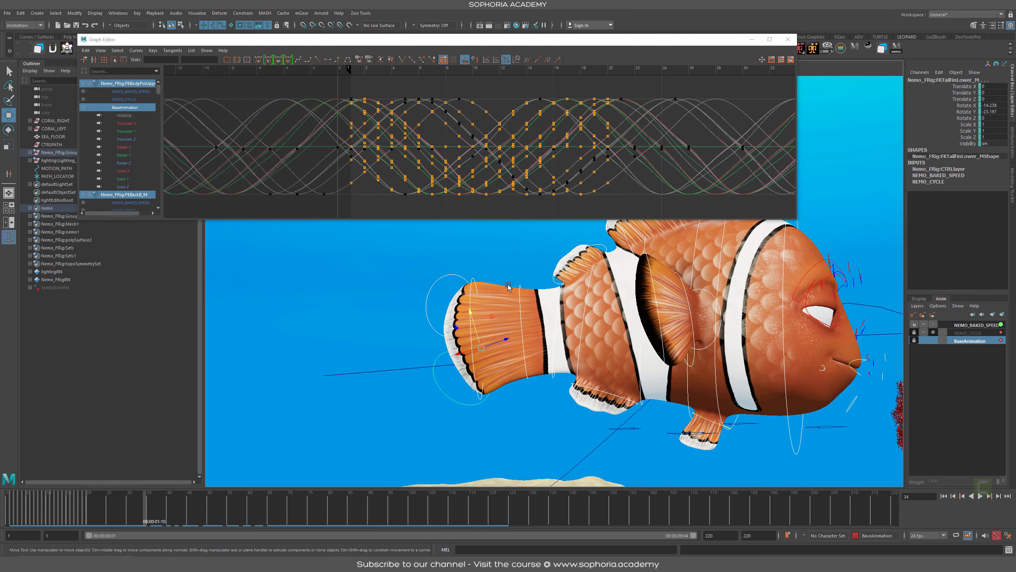
pyautogui.moveTo(561, 256); pyautogui.dragTo(424, 409)
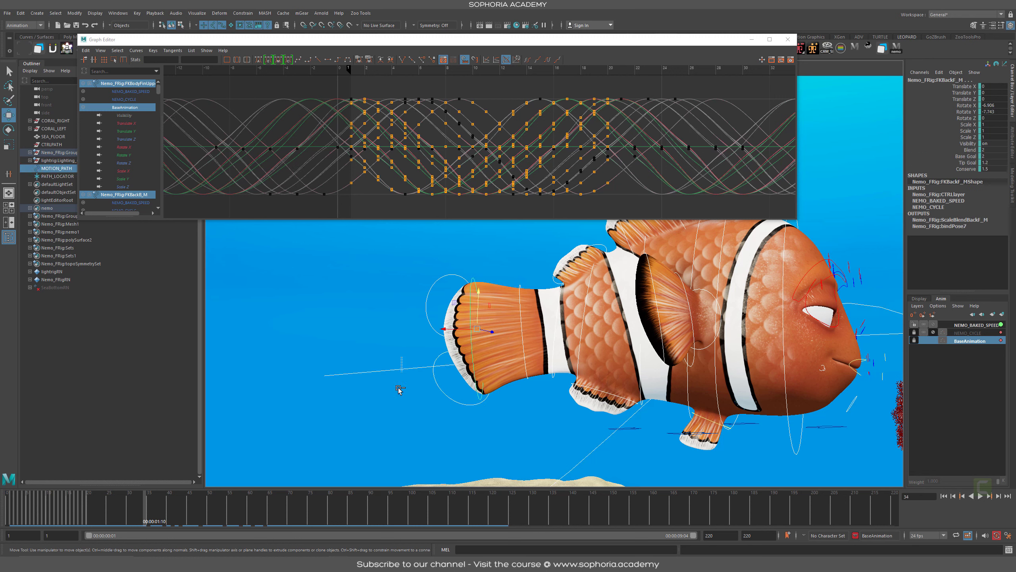
pyautogui.keyDown('alt'); pyautogui.moveTo(697, 392); pyautogui.dragTo(638, 464, button='middle'); pyautogui.keyUp('alt')
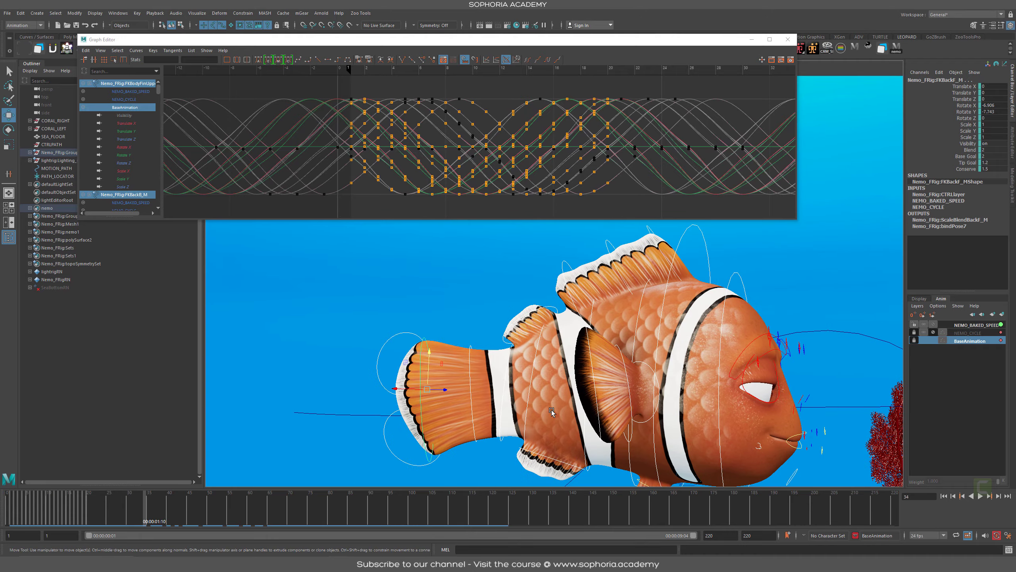
pyautogui.keyDown('alt'); pyautogui.moveTo(751, 393); pyautogui.dragTo(583, 321); pyautogui.keyUp('alt')
pyautogui.keyDown('alt'); pyautogui.moveTo(583, 321); pyautogui.dragTo(700, 372, button='right'); pyautogui.keyUp('alt')
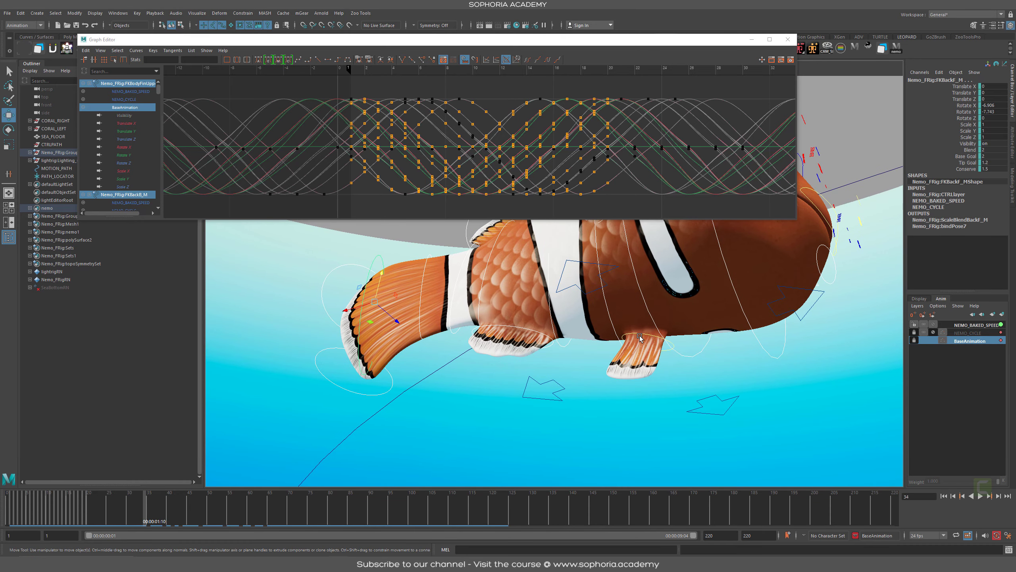
pyautogui.click(655, 337)
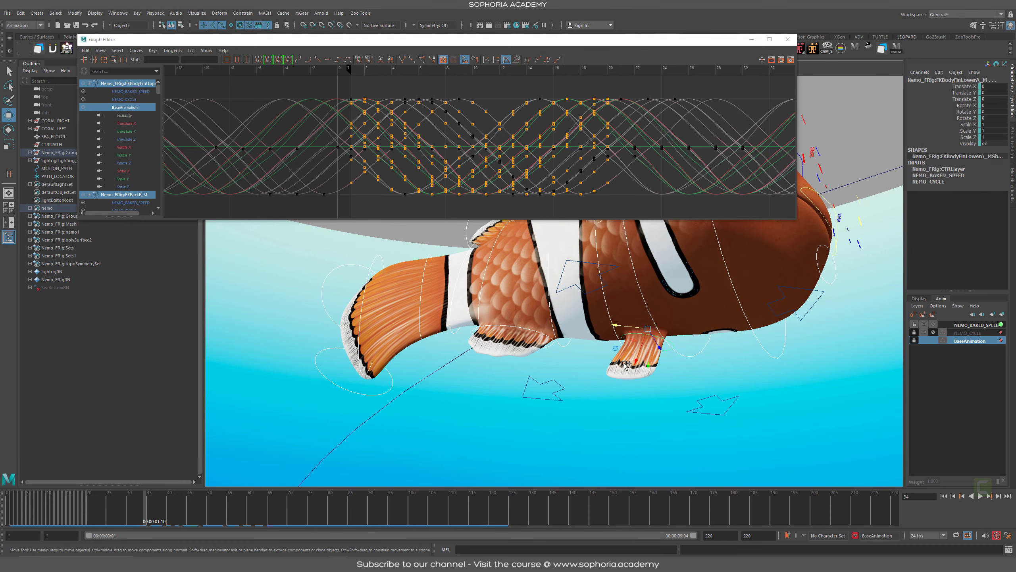
pyautogui.keyDown('alt'); pyautogui.moveTo(618, 357); pyautogui.dragTo(482, 269); pyautogui.keyUp('alt')
pyautogui.scroll(5, 693, 363)
pyautogui.click(482, 269)
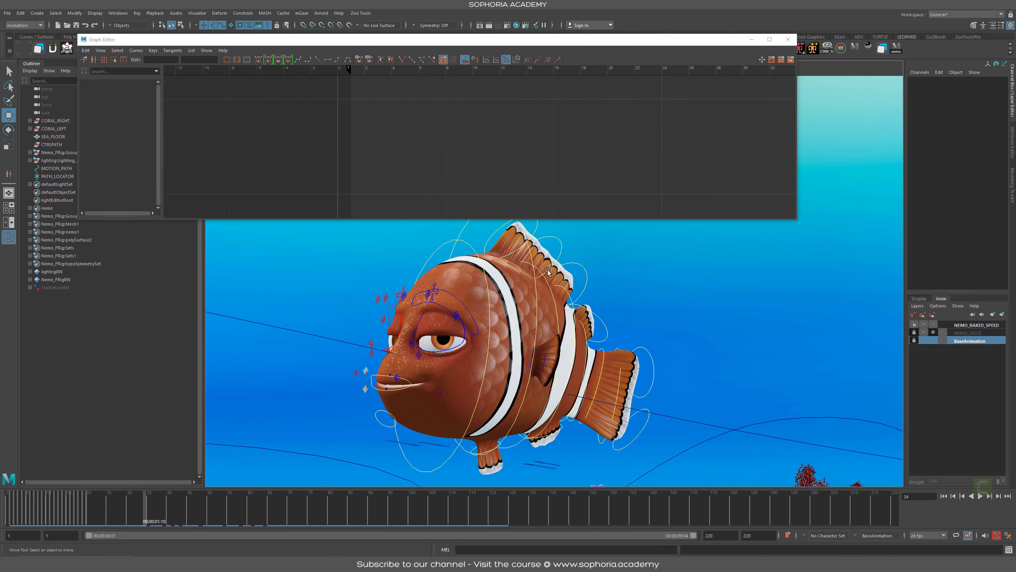
# Select the fish's FKHead_M, FKRoot_M, upper body fin and FKBackB_M controls together
pyautogui.click(483, 268)
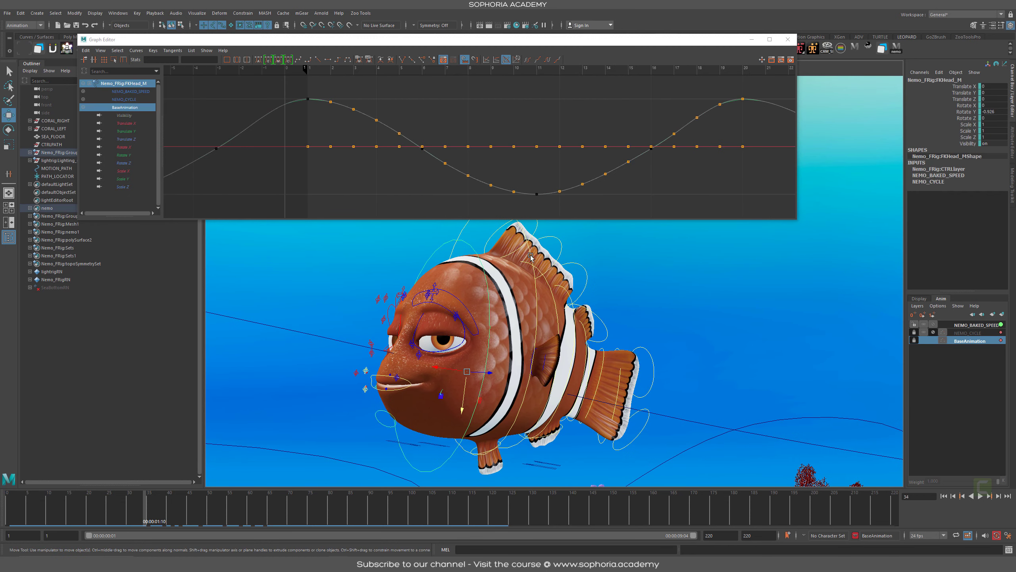
pyautogui.keyDown('shift'); pyautogui.click(535, 242); pyautogui.keyUp('shift')
pyautogui.keyDown('shift'); pyautogui.click(556, 237); pyautogui.keyUp('shift')
pyautogui.keyDown('shift'); pyautogui.click(577, 264); pyautogui.keyUp('shift')
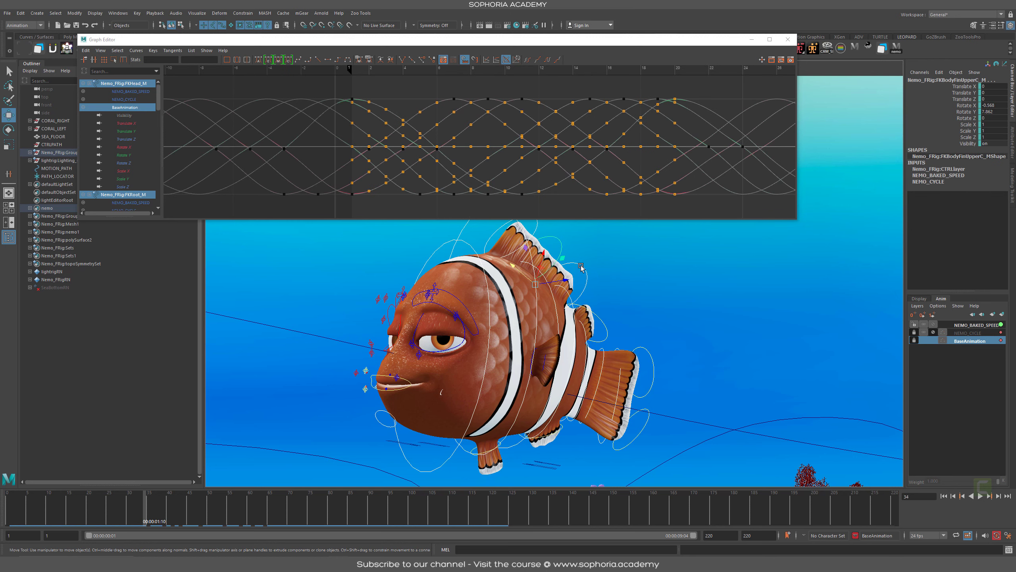
pyautogui.keyDown('shift'); pyautogui.click(554, 298); pyautogui.keyUp('shift')
pyautogui.keyDown('shift'); pyautogui.click(548, 341); pyautogui.keyUp('shift')
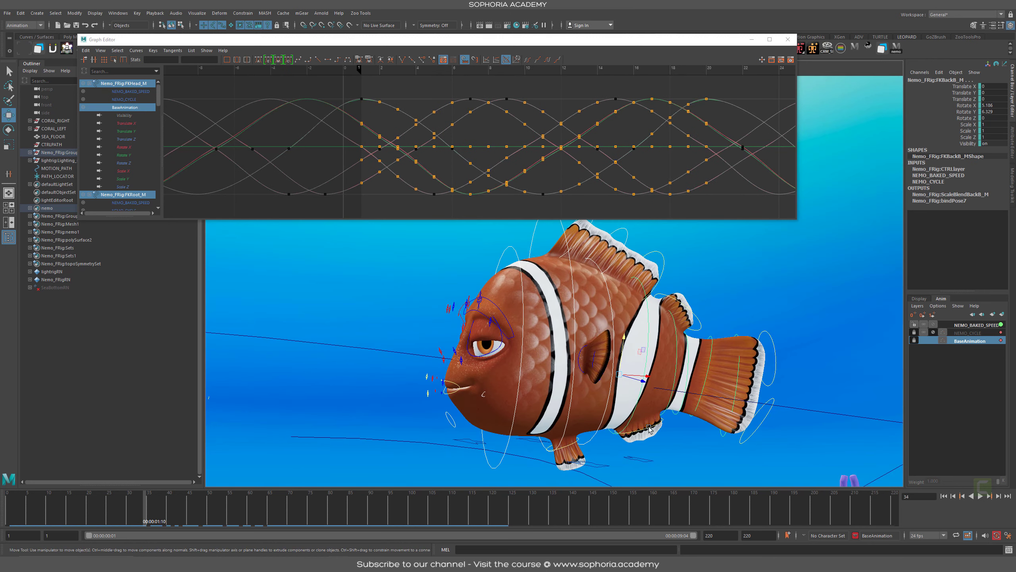
# Display the viewport in wireframe and add the fish's left side fin controls to the selection
pyautogui.scroll(6, 632, 396)
pyautogui.scroll(-3, 633, 371)
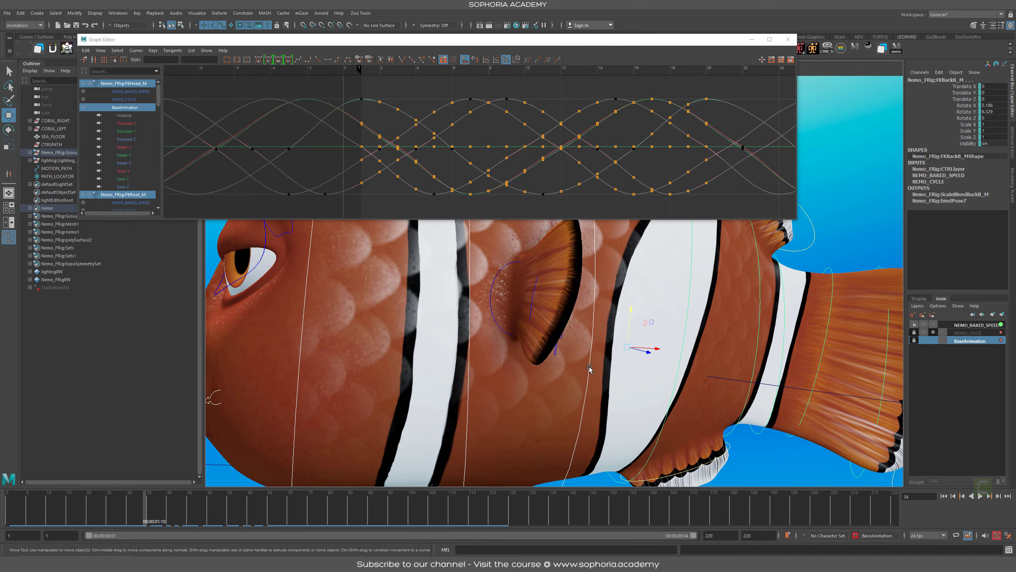
pyautogui.press('4')
pyautogui.moveTo(588, 366)
pyautogui.keyDown('alt'); pyautogui.mouseDown()
pyautogui.moveTo(533, 341)
pyautogui.moveTo(540, 351)
pyautogui.mouseUp(); pyautogui.keyUp('alt')
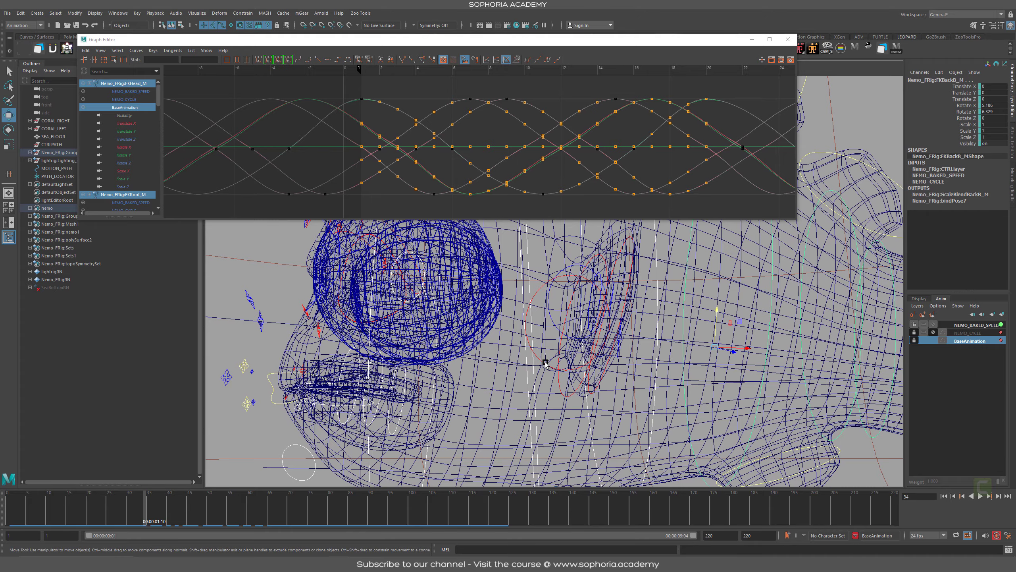
pyautogui.click(546, 364)
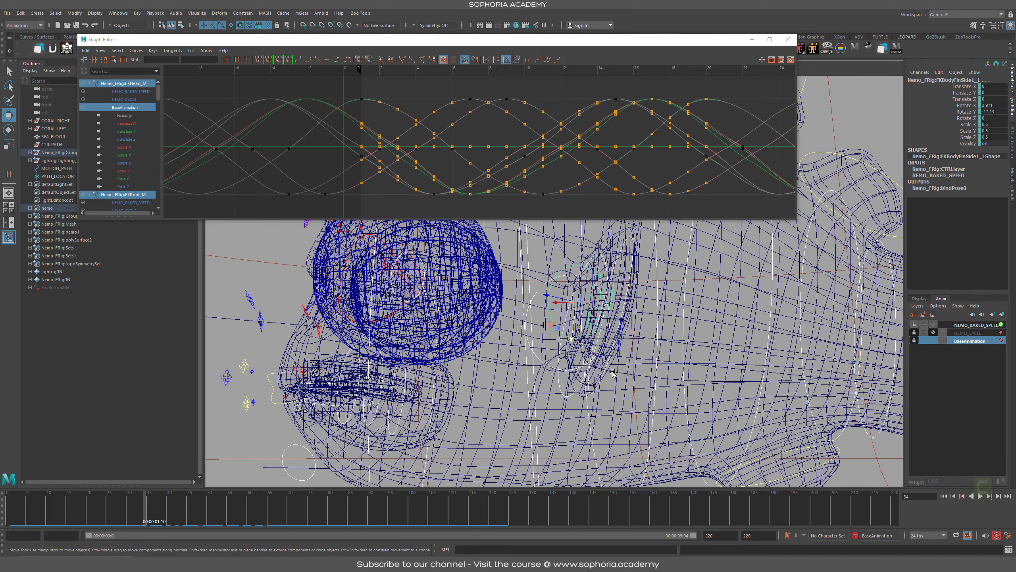
# Add the right side fin controls FKBodyFinSide1_R, FKBodyFinSide2_R and FKBodyFinSide3_R to the selection, leaving MOTION_PATH out
pyautogui.keyDown('alt'); pyautogui.moveTo(613, 373); pyautogui.dragTo(522, 281); pyautogui.keyUp('alt')
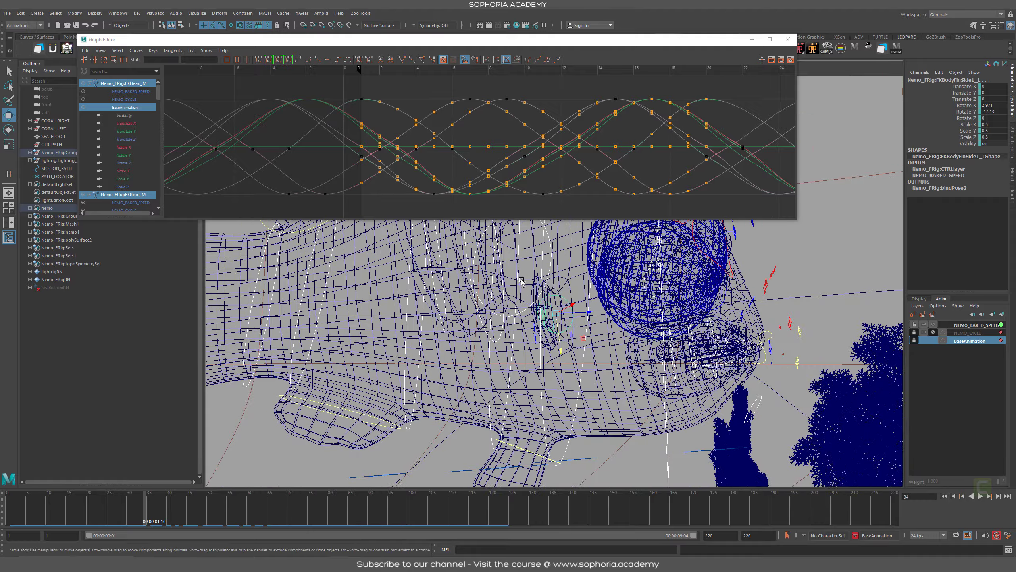
pyautogui.click(558, 320)
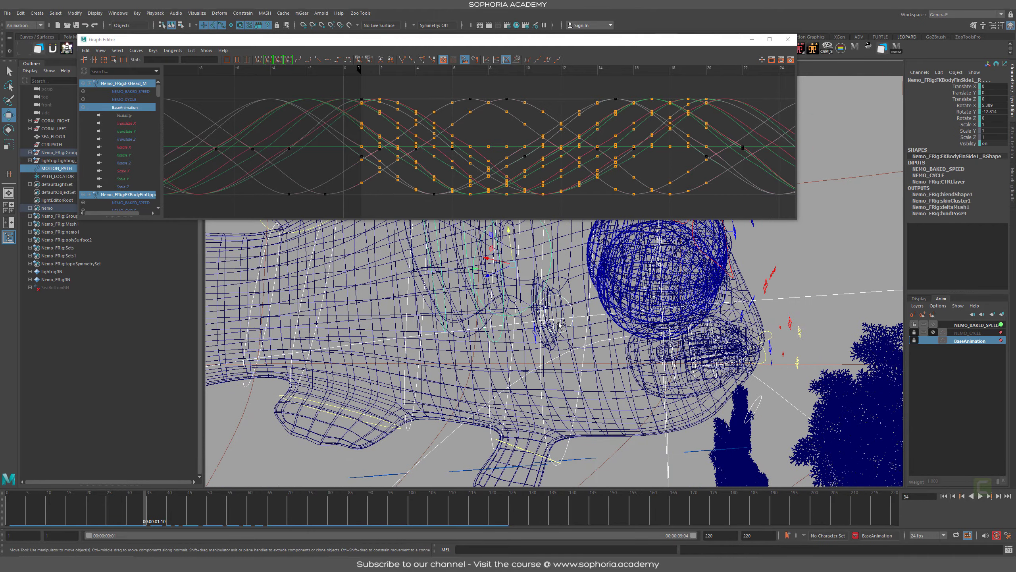
pyautogui.click(564, 353)
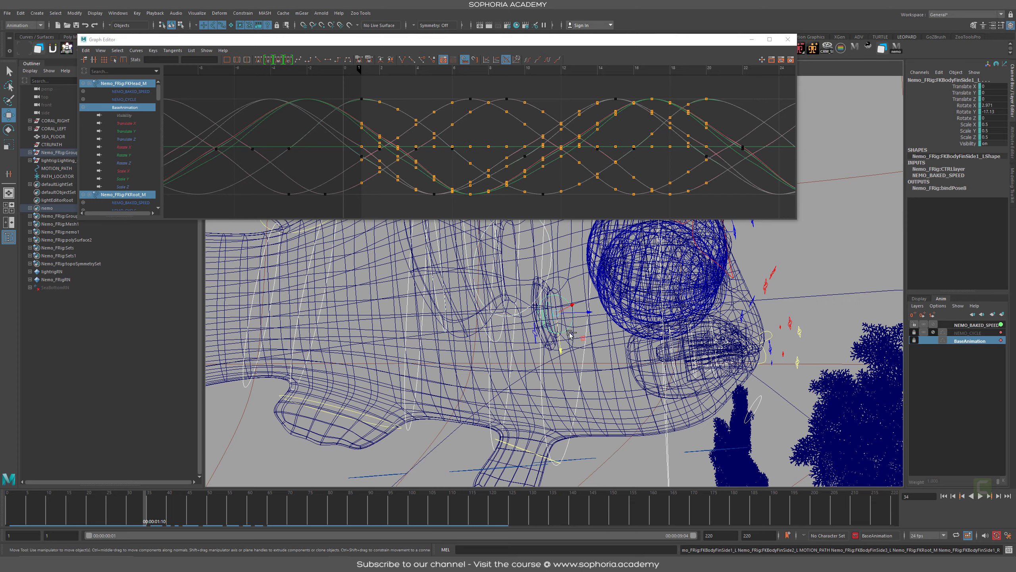
pyautogui.click(548, 298)
pyautogui.keyDown('alt'); pyautogui.moveTo(540, 304); pyautogui.dragTo(559, 384); pyautogui.keyUp('alt')
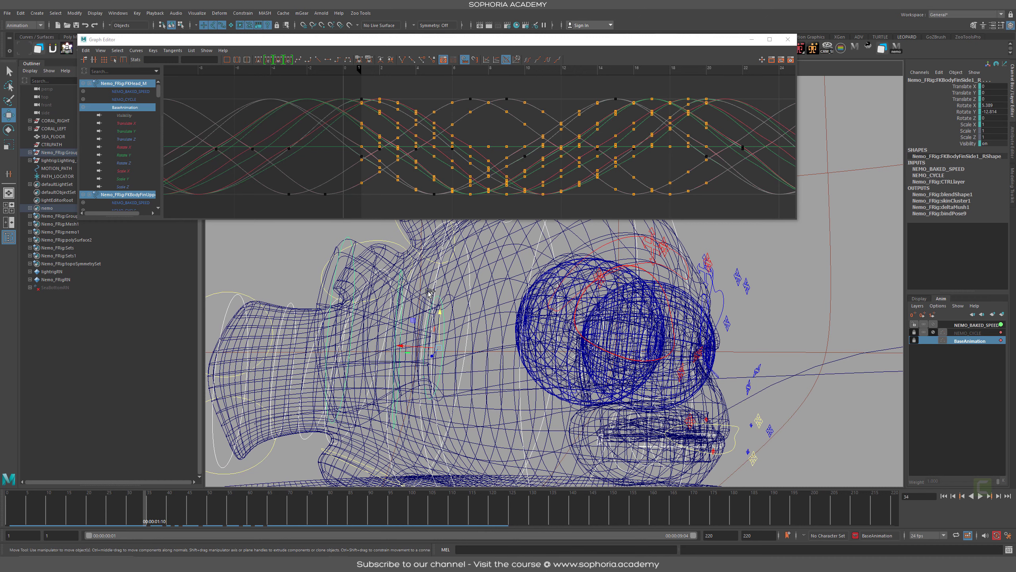
pyautogui.click(389, 311)
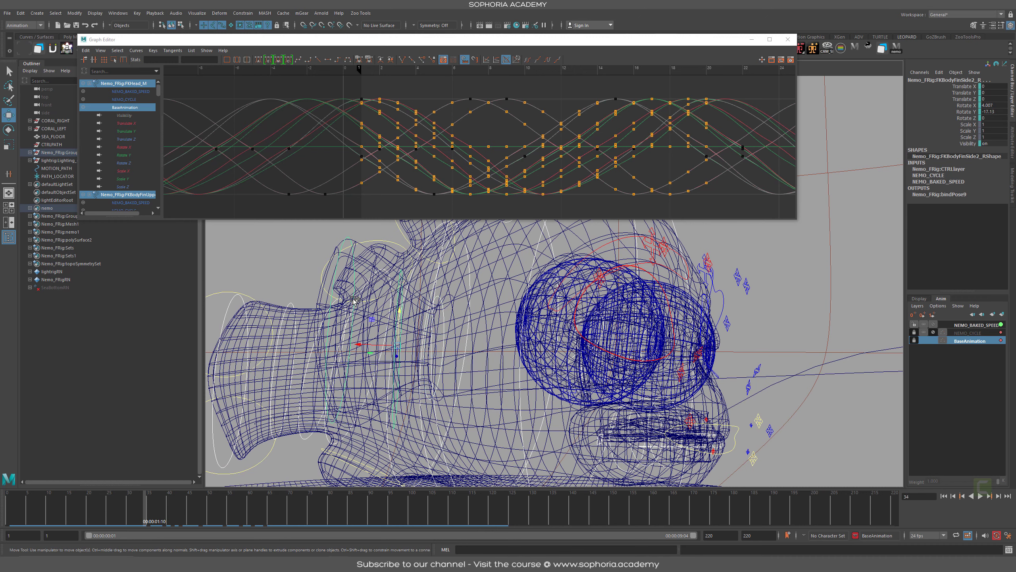
pyautogui.click(352, 324)
# Add the remaining upper body fin controls, including FKBodyFinUpperD_M, to the selected fish controls
pyautogui.scroll(-5, 352, 324)
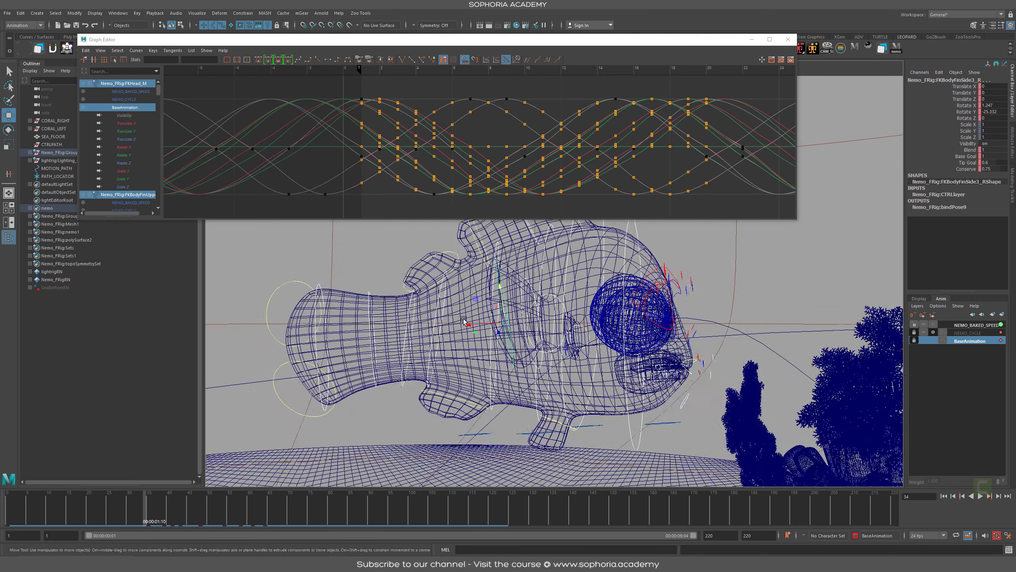
pyautogui.keyDown('alt'); pyautogui.moveTo(352, 324); pyautogui.dragTo(625, 325); pyautogui.keyUp('alt')
pyautogui.click(527, 336)
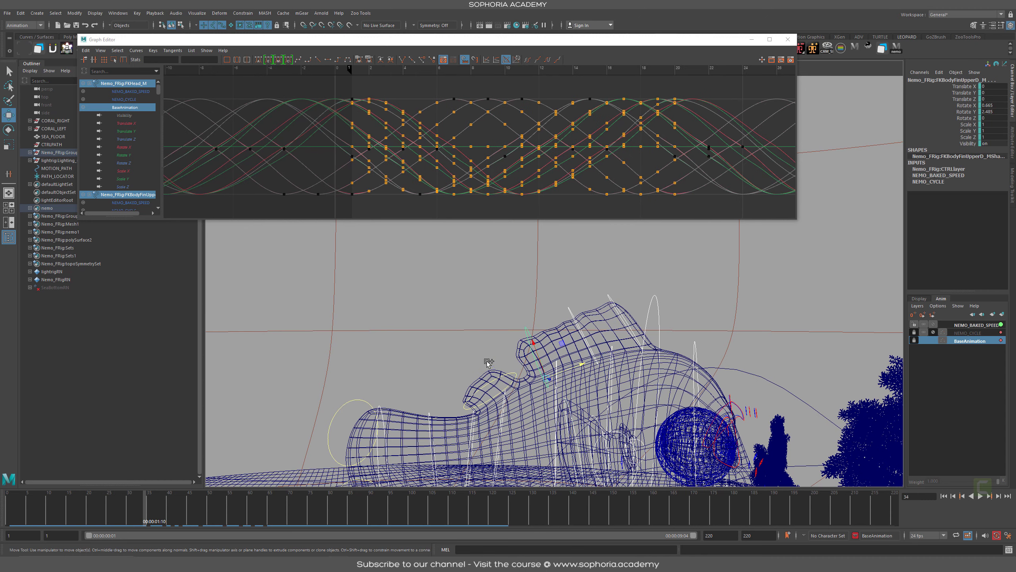
pyautogui.click(486, 402)
# Add the tail fin controls and the lower body fin controls FKBodyFinLowerB_M and FKBodyFinLowerA_M to the selection
pyautogui.keyDown('alt'); pyautogui.moveTo(485, 402); pyautogui.dragTo(516, 285, button='middle'); pyautogui.keyUp('alt')
pyautogui.keyDown('shift'); pyautogui.moveTo(411, 272); pyautogui.dragTo(378, 316); pyautogui.keyUp('shift')
pyautogui.keyDown('shift'); pyautogui.moveTo(375, 373); pyautogui.dragTo(433, 422); pyautogui.keyUp('shift')
pyautogui.keyDown('ctrl'); pyautogui.moveTo(346, 422); pyautogui.dragTo(400, 400); pyautogui.keyUp('ctrl')
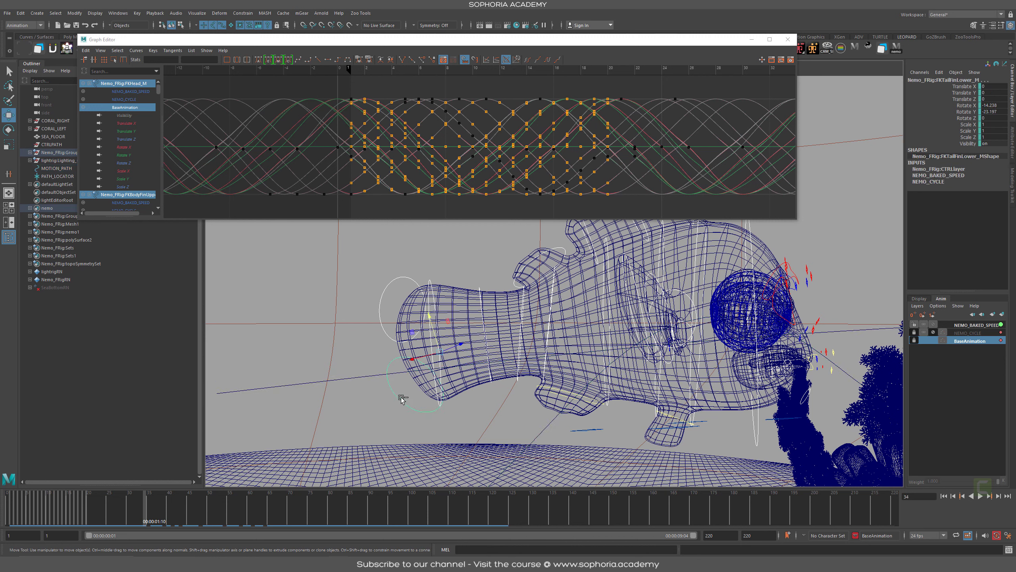
pyautogui.click(564, 393)
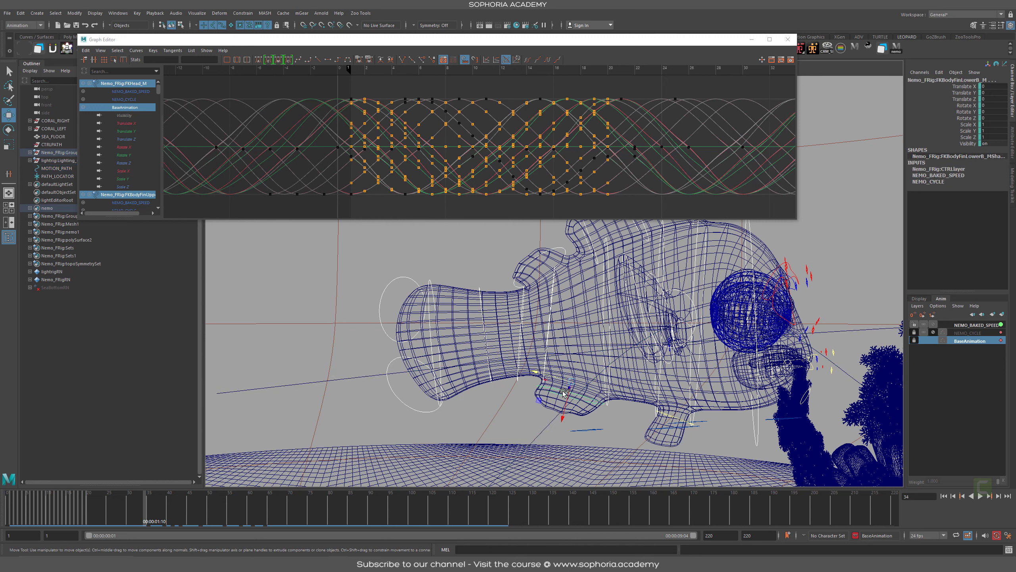
pyautogui.click(666, 415)
pyautogui.keyDown('alt'); pyautogui.moveTo(666, 414); pyautogui.dragTo(641, 352); pyautogui.keyUp('alt')
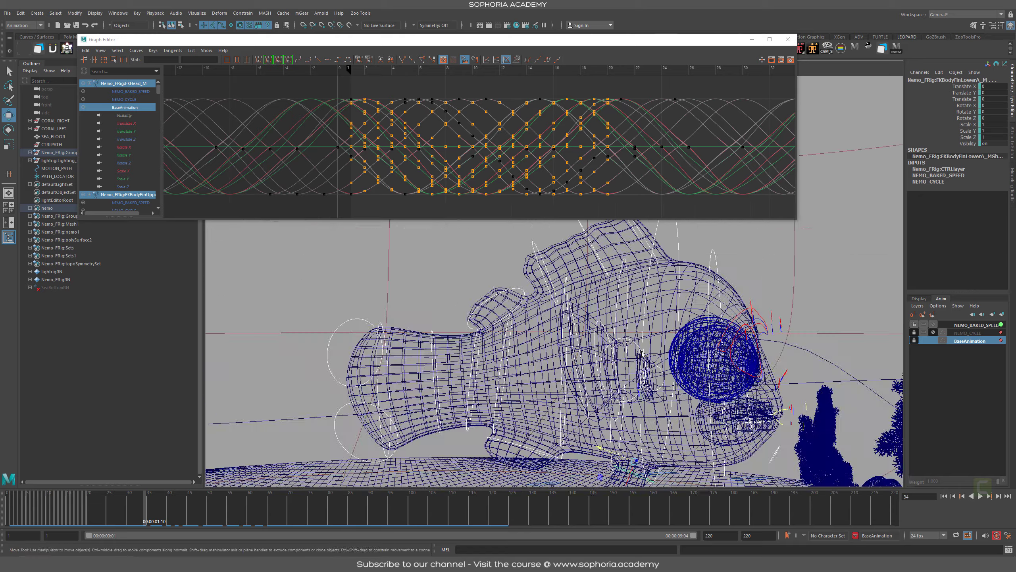
# Create a quick select set named nm_ALL from the selected fish controls and add it to the shelf
pyautogui.moveTo(684, 43); pyautogui.dragTo(729, 52)
pyautogui.keyDown('alt'); pyautogui.moveTo(691, 159); pyautogui.dragTo(339, 222, button='right'); pyautogui.keyUp('alt')
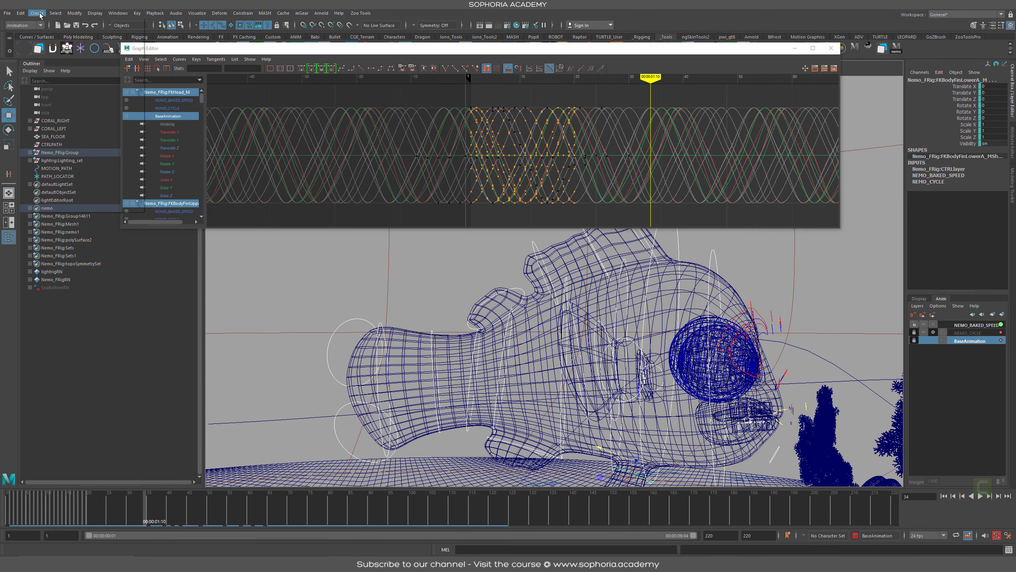
pyautogui.click(37, 13)
pyautogui.moveTo(80, 200)
pyautogui.click(188, 216)
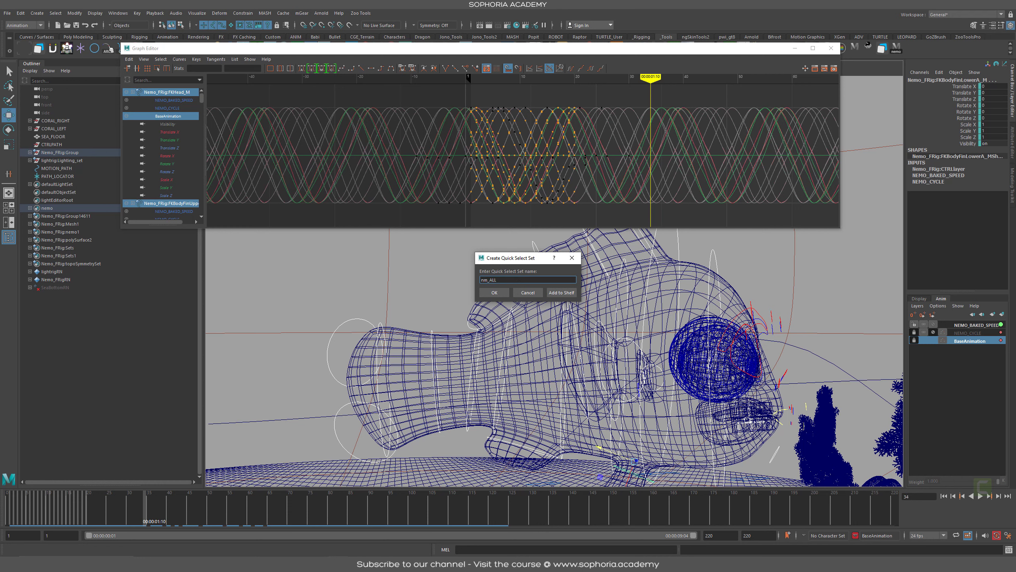
pyautogui.click(561, 293)
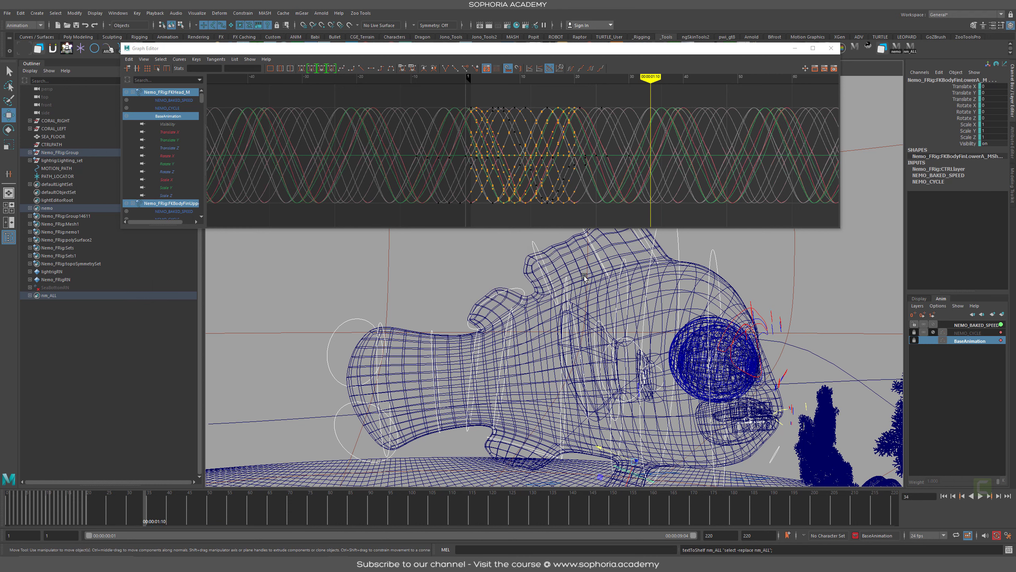
# Select all the fish controls with the nm_ALL set, select their curves in the Graph Editor and go to frame 20
pyautogui.click(910, 49)
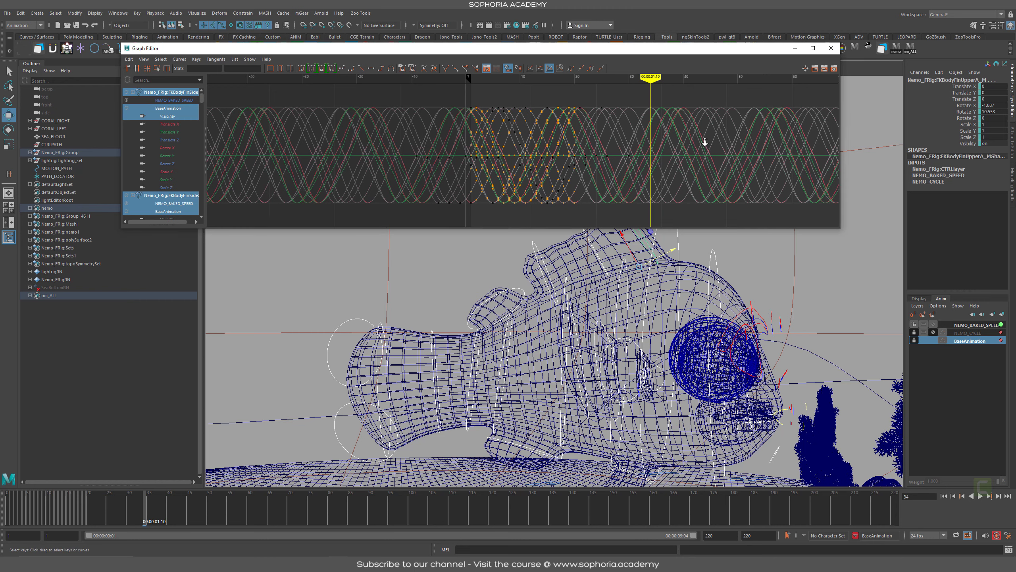
pyautogui.scroll(-5, 520, 155)
pyautogui.click(490, 164)
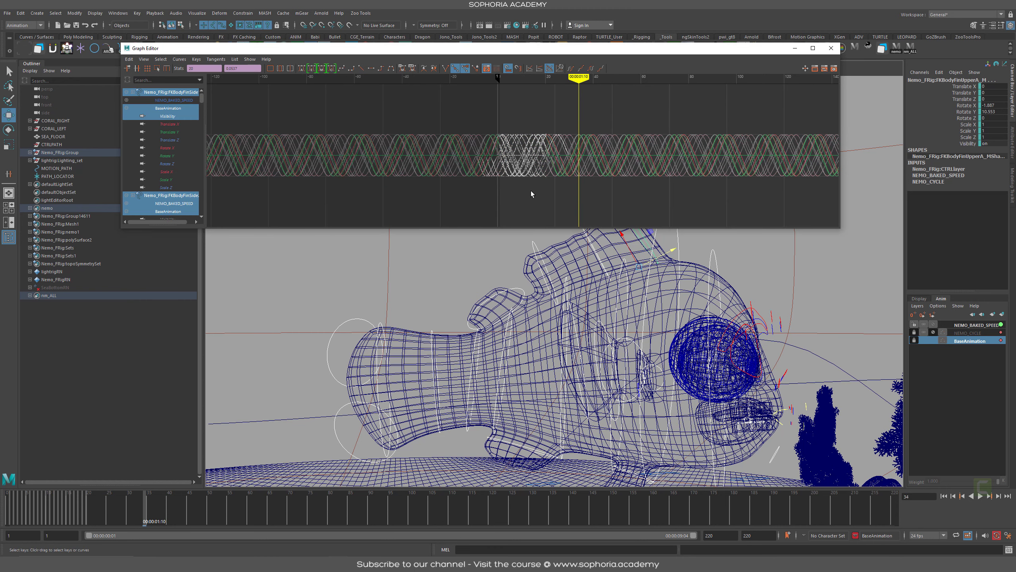
pyautogui.click(90, 501)
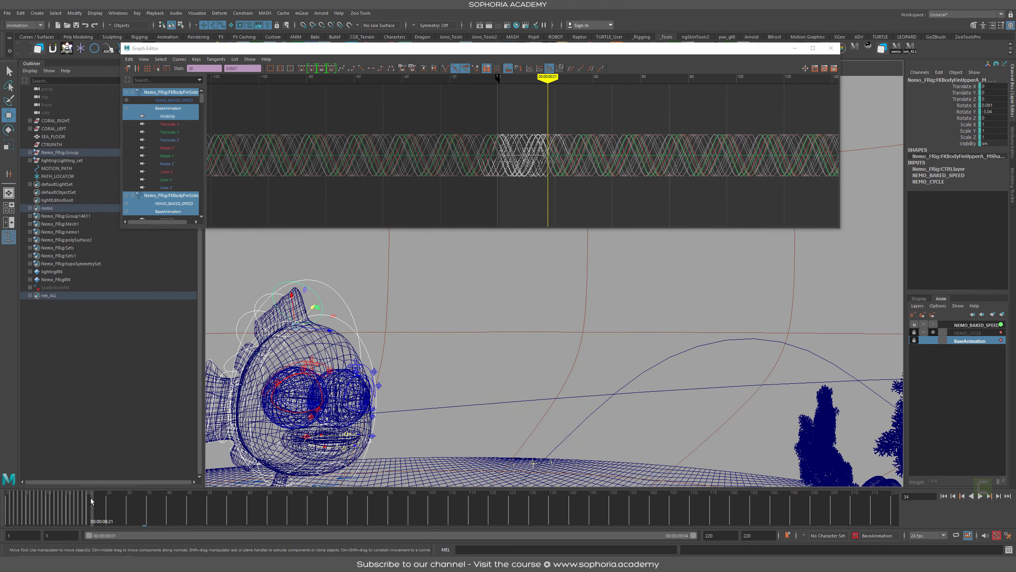
pyautogui.hotkey('alt', 'v')
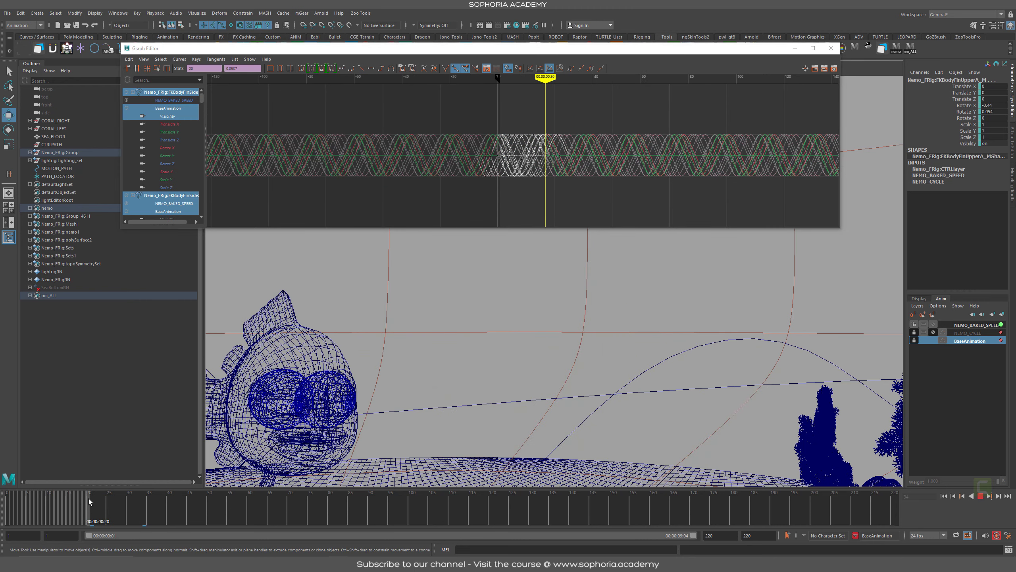
pyautogui.hotkey('alt', 'v')
pyautogui.scroll(8, 645, 168)
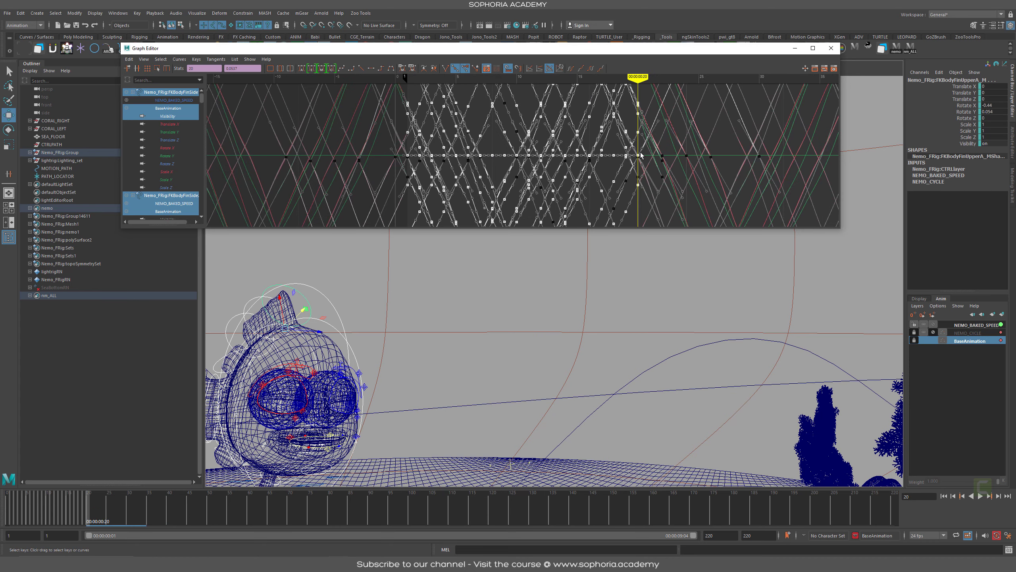
pyautogui.keyDown('alt'); pyautogui.keyDown('shift'); pyautogui.moveTo(645, 169); pyautogui.dragTo(649, 168, button='right'); pyautogui.keyUp('shift'); pyautogui.keyUp('alt')
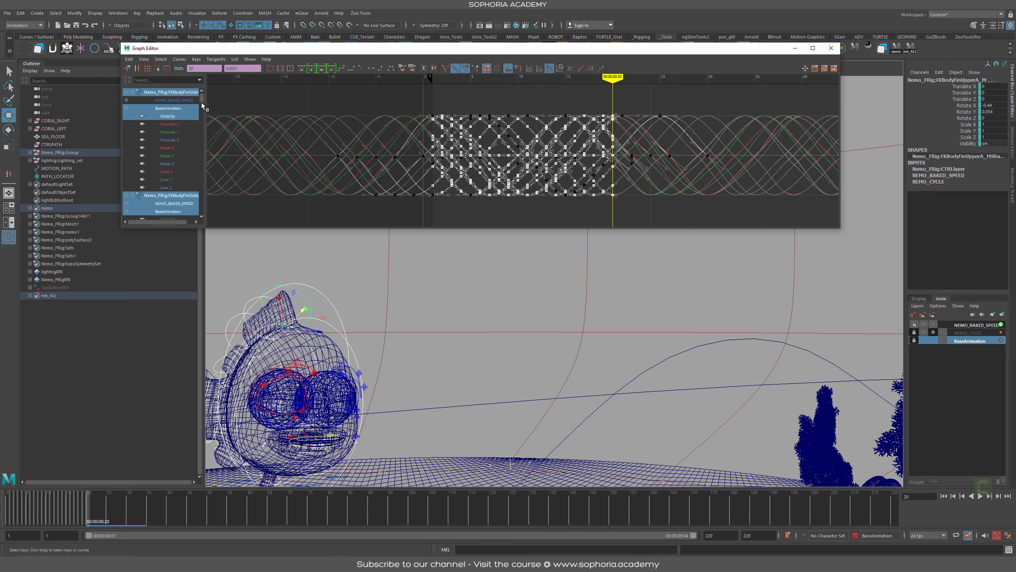
# Set the Graph Editor's animation layers filter to Selected
pyautogui.rightClick(197, 133)
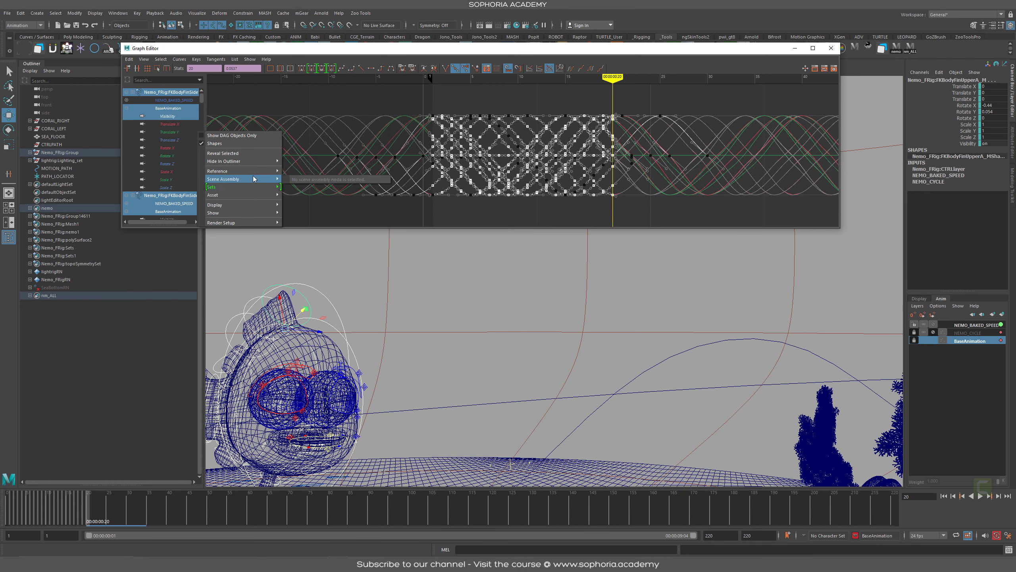
pyautogui.moveTo(240, 204)
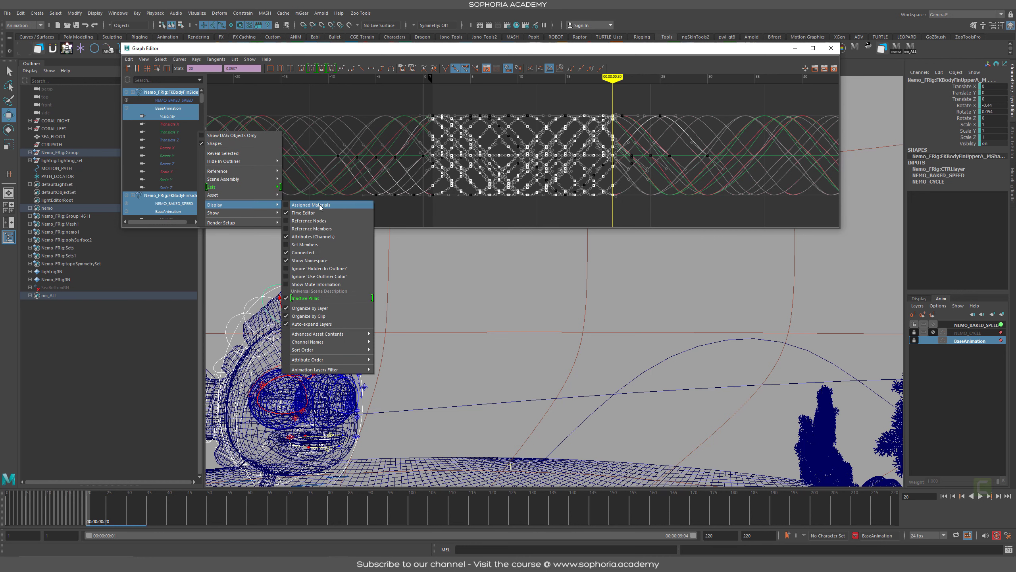
pyautogui.moveTo(328, 359)
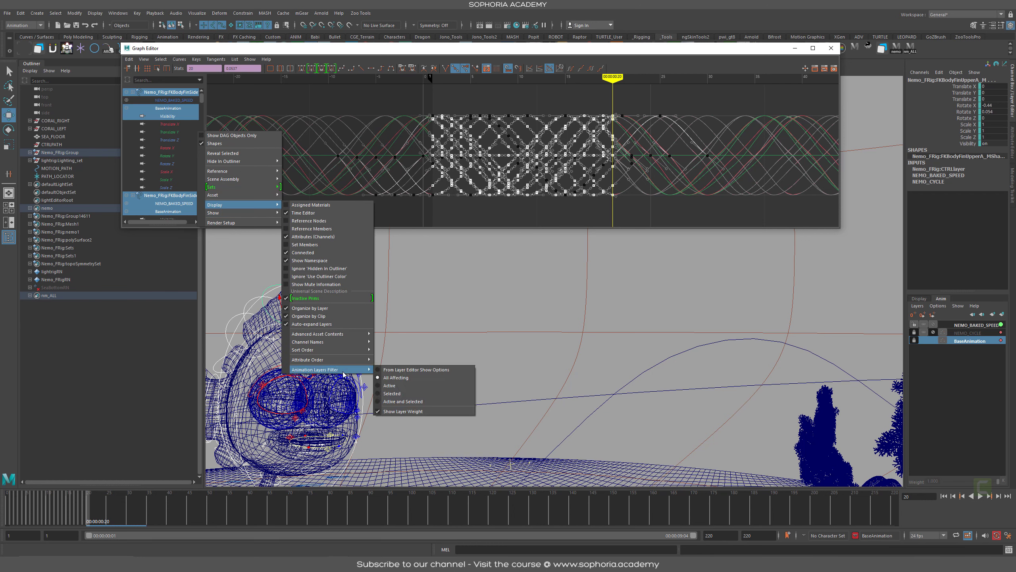
pyautogui.click(402, 393)
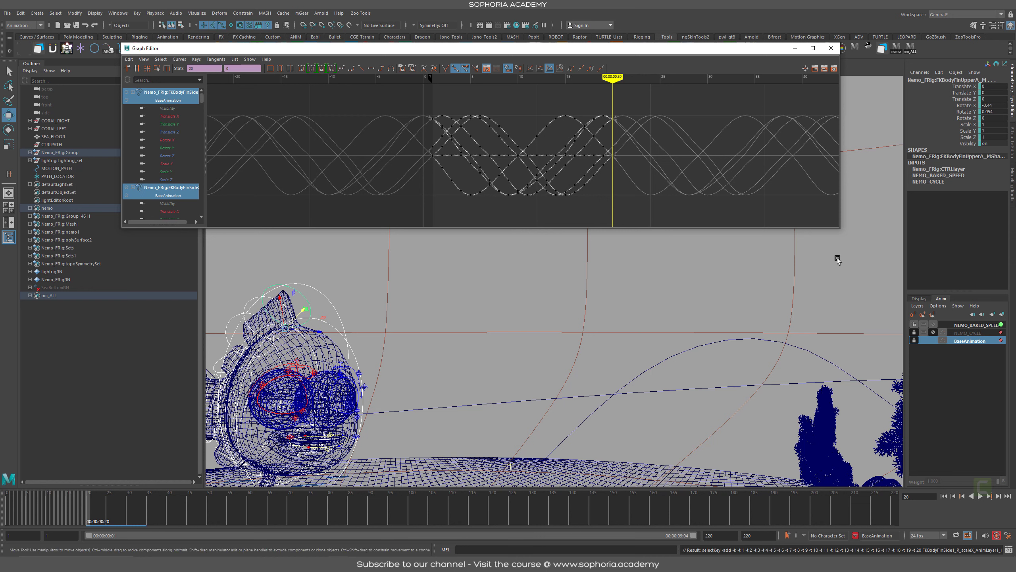
# Compare the fish controls' curves on NEMO_BAKED_SPEED and BaseAnimation, and look through the listed BaseAnimation channels
pyautogui.click(981, 325)
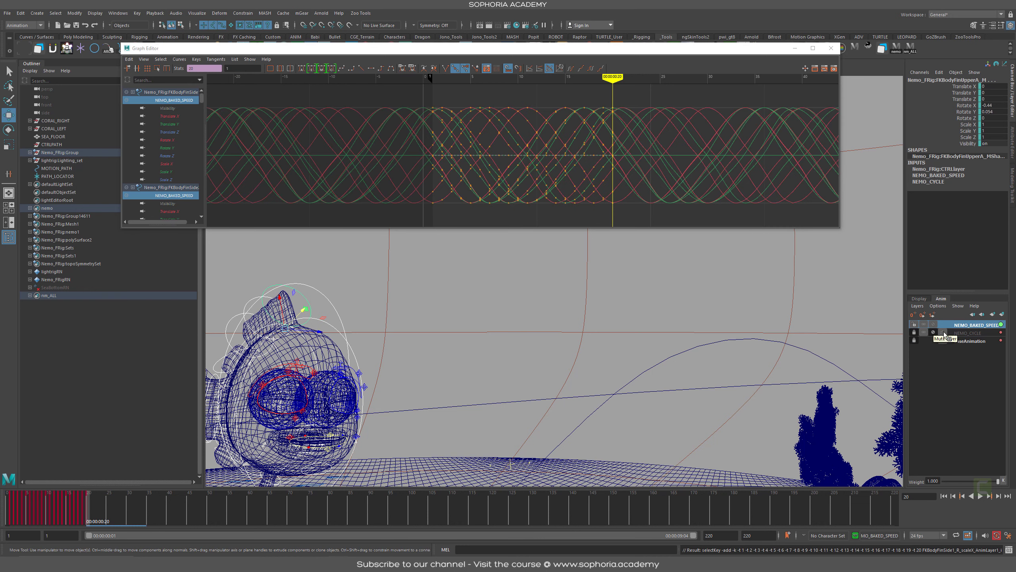
pyautogui.click(970, 341)
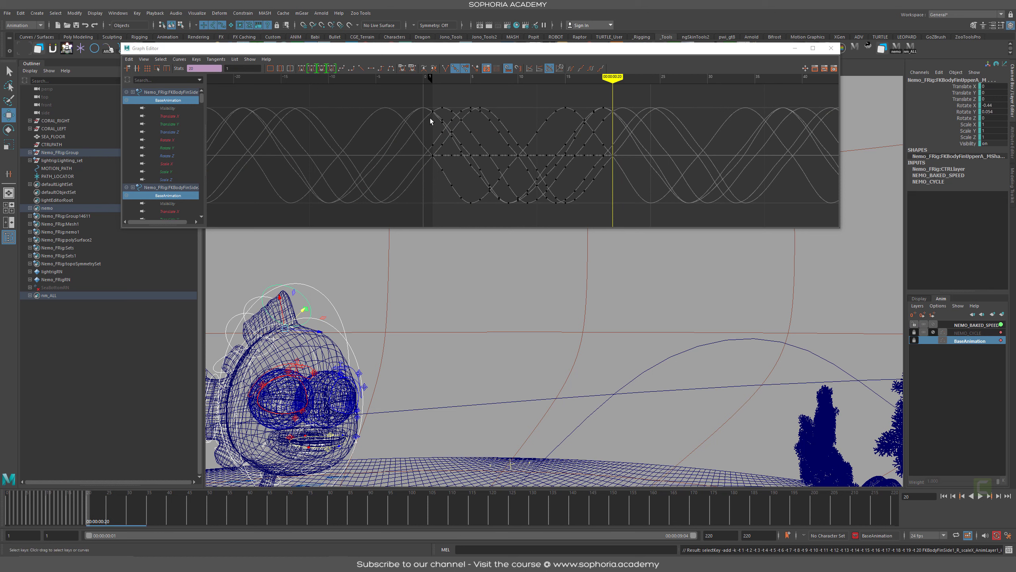
pyautogui.scroll(-2, 184, 202)
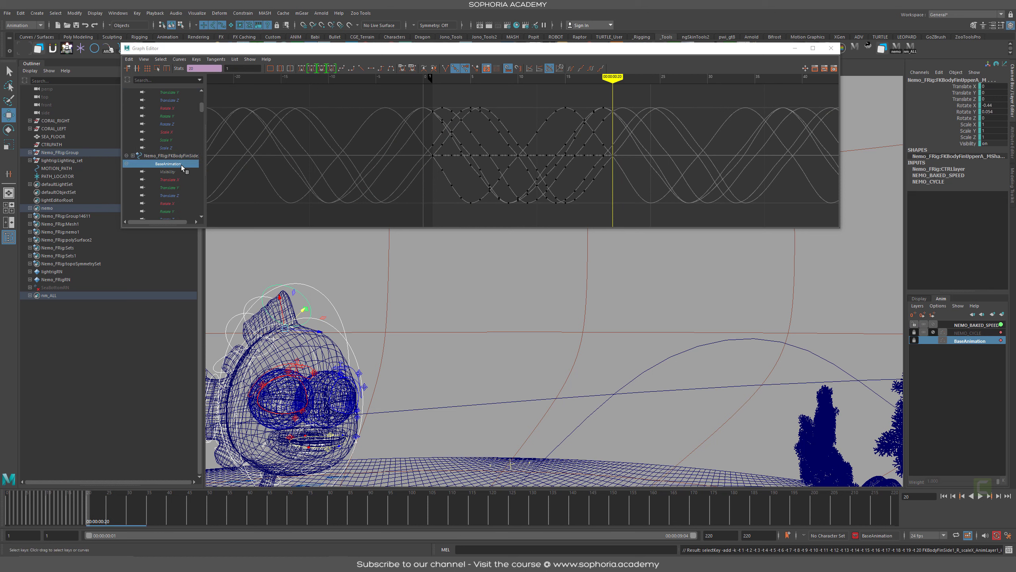
pyautogui.scroll(-4, 188, 178)
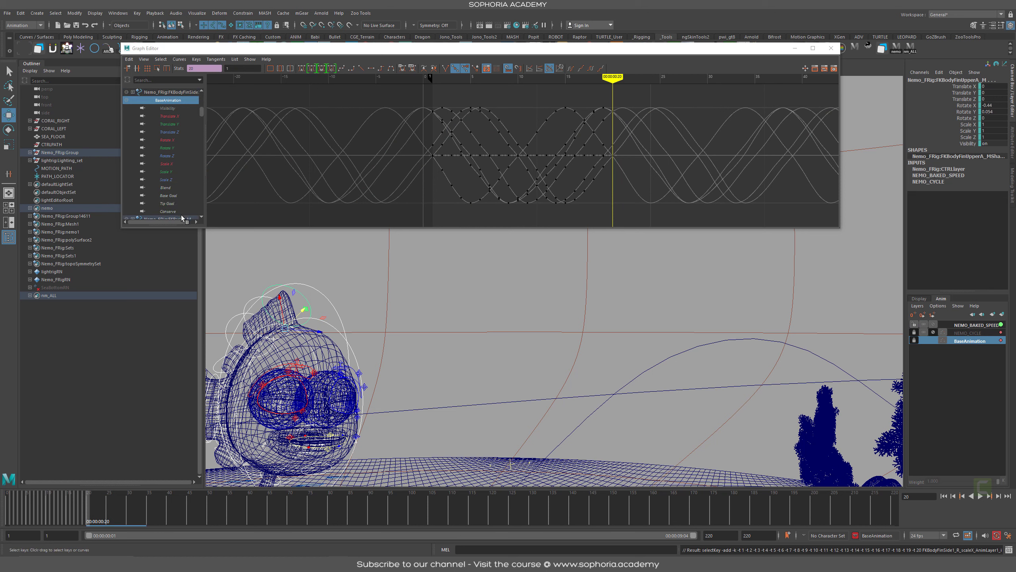
pyautogui.moveTo(517, 121); pyautogui.dragTo(422, 156)
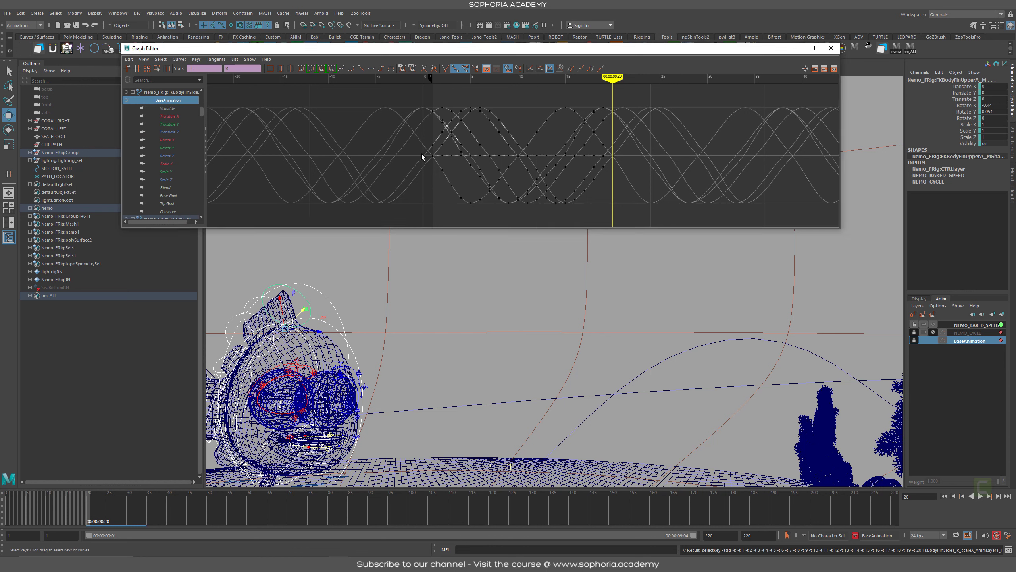
pyautogui.scroll(4, 184, 150)
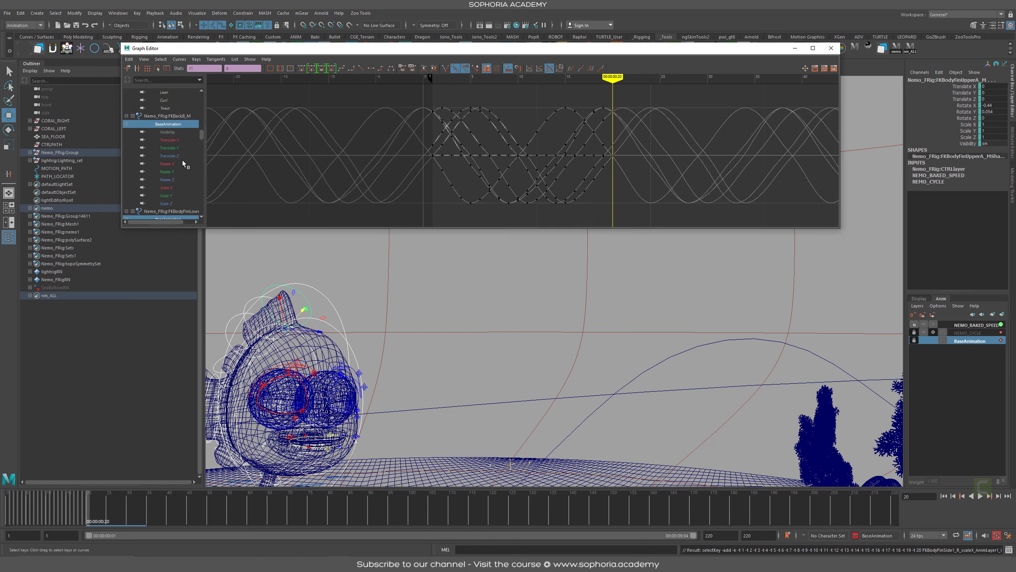
pyautogui.scroll(-8, 204, 195)
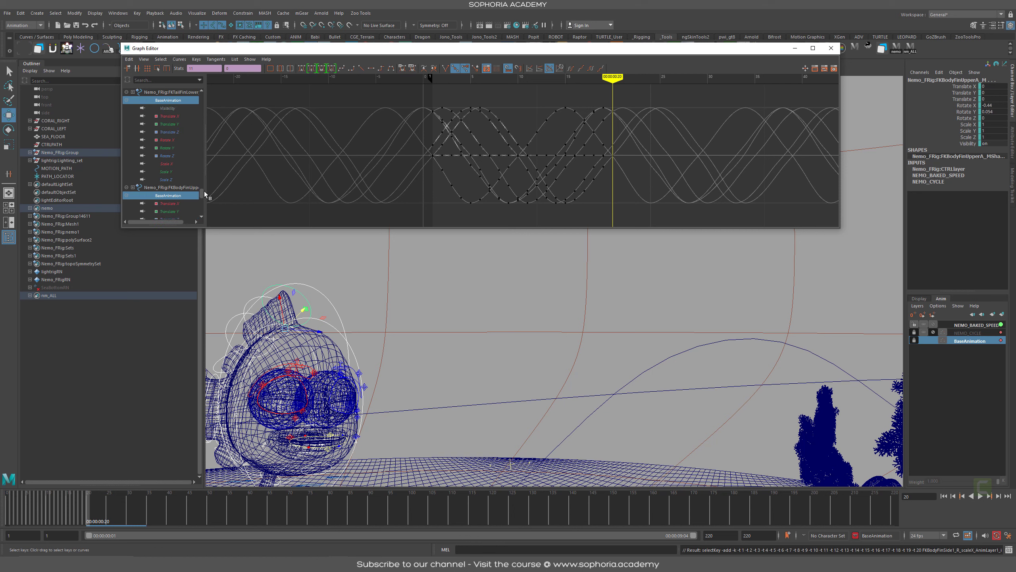
pyautogui.scroll(-1, 206, 187)
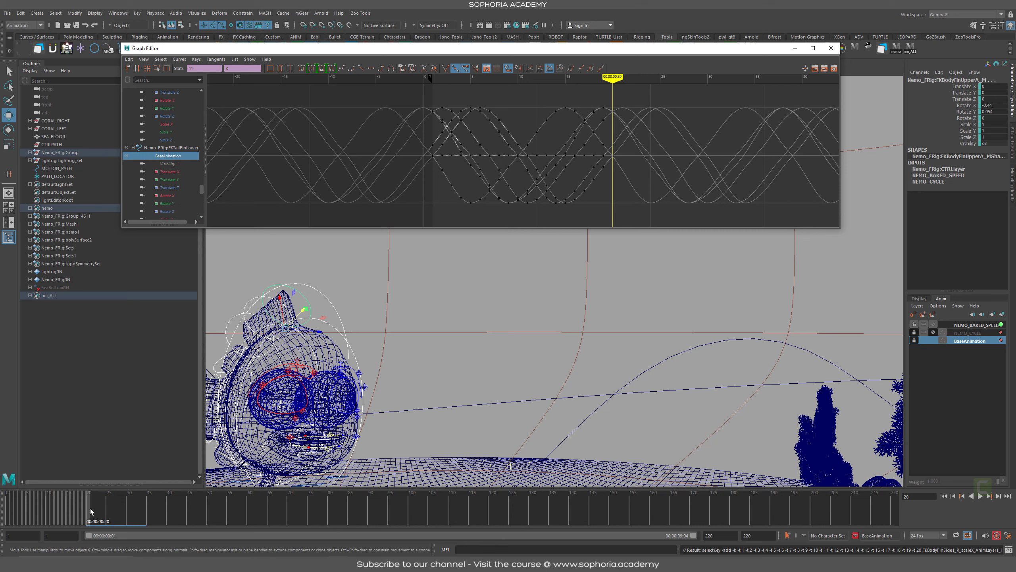
# Go to frame 1 and examine the FKBodyFinLowerA_M channels on both BaseAnimation and NEMO_BAKED_SPEED
pyautogui.moveTo(88, 511); pyautogui.dragTo(11, 511)
pyautogui.press('f')
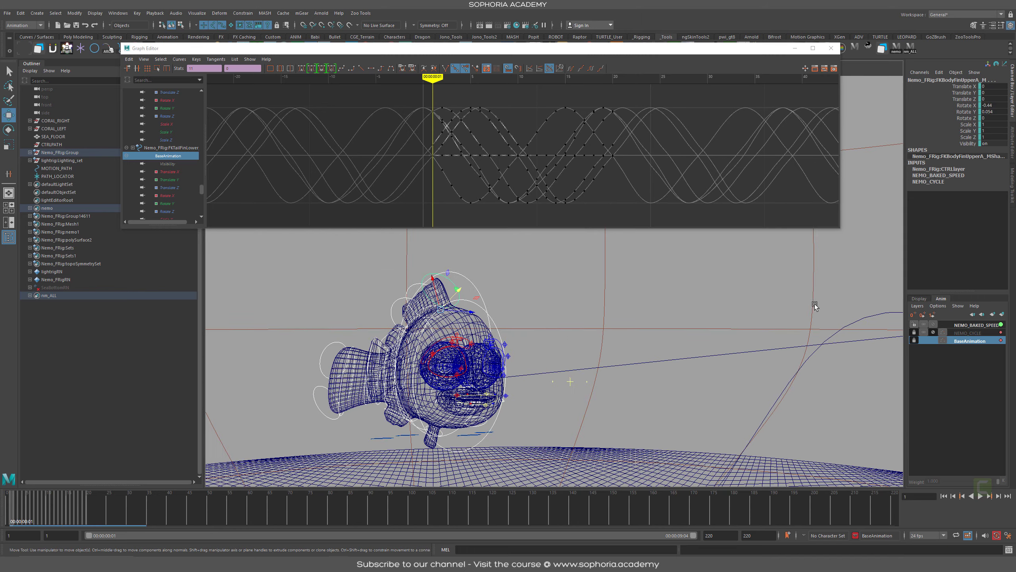
pyautogui.click(449, 432)
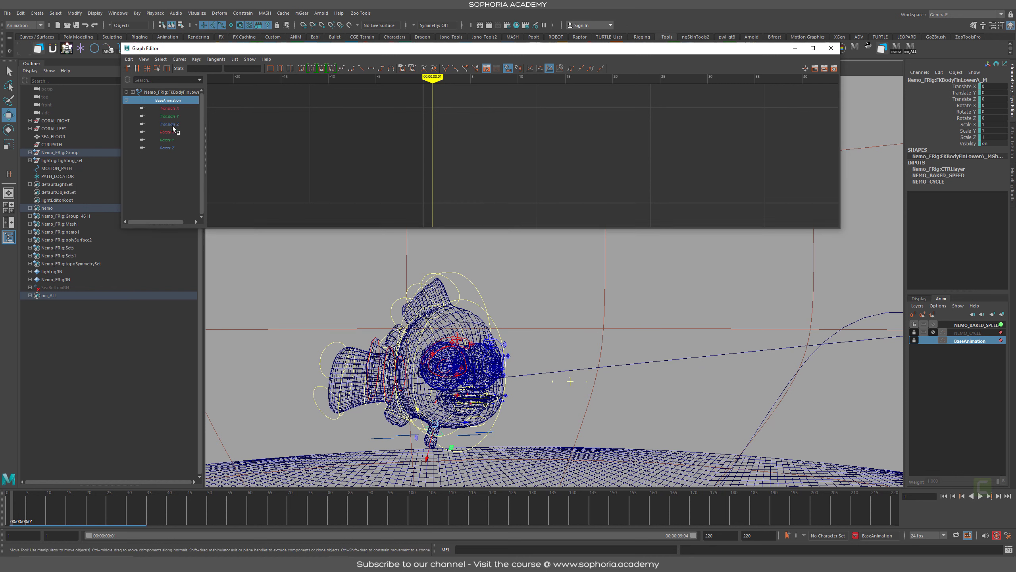
pyautogui.moveTo(167, 107); pyautogui.dragTo(168, 148)
pyautogui.press('f')
pyautogui.click(990, 326)
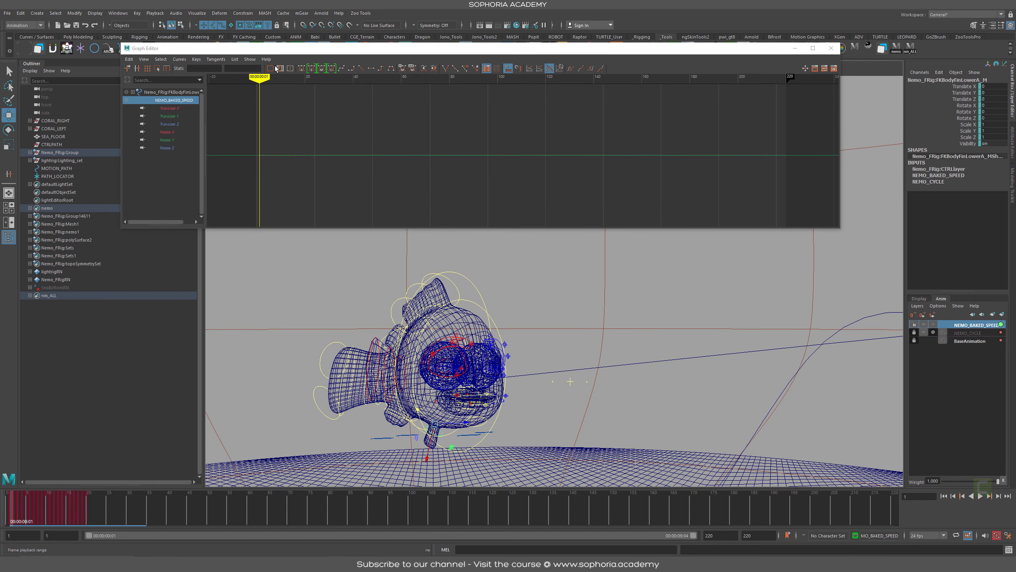
pyautogui.moveTo(180, 109); pyautogui.dragTo(179, 151)
pyautogui.press('f')
pyautogui.keyDown('alt'); pyautogui.moveTo(720, 158); pyautogui.dragTo(630, 164, button='right'); pyautogui.keyUp('alt')
# Examine the translate, rotate and scale channels of FKBodyFinLowerB_M on NEMO_BAKED_SPEED, and return to the BaseAnimation layer
pyautogui.keyDown('alt'); pyautogui.moveTo(442, 445); pyautogui.dragTo(600, 362); pyautogui.keyUp('alt')
pyautogui.click(595, 356)
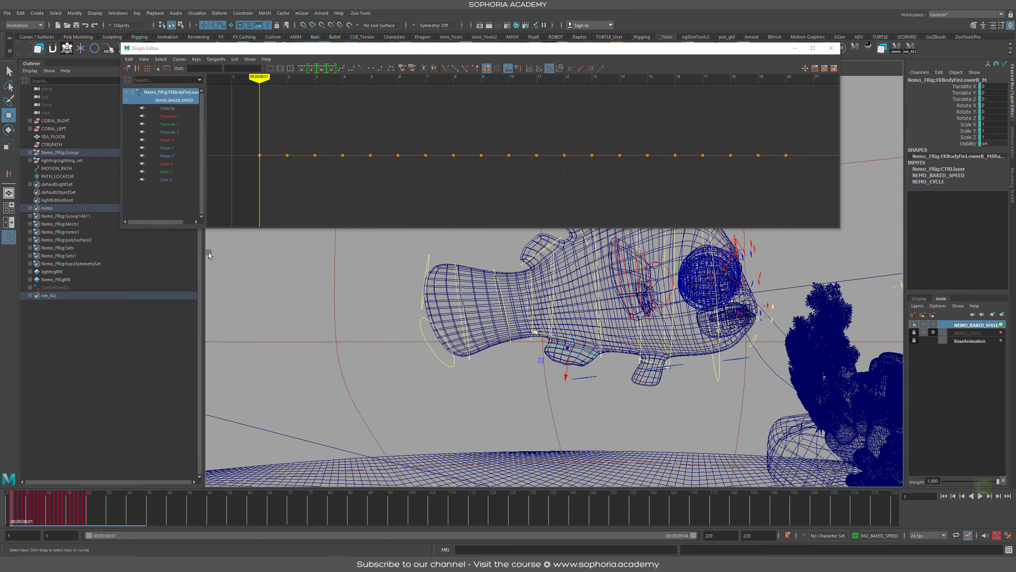
pyautogui.click(168, 116)
pyautogui.press('f')
pyautogui.moveTo(167, 119); pyautogui.dragTo(170, 181)
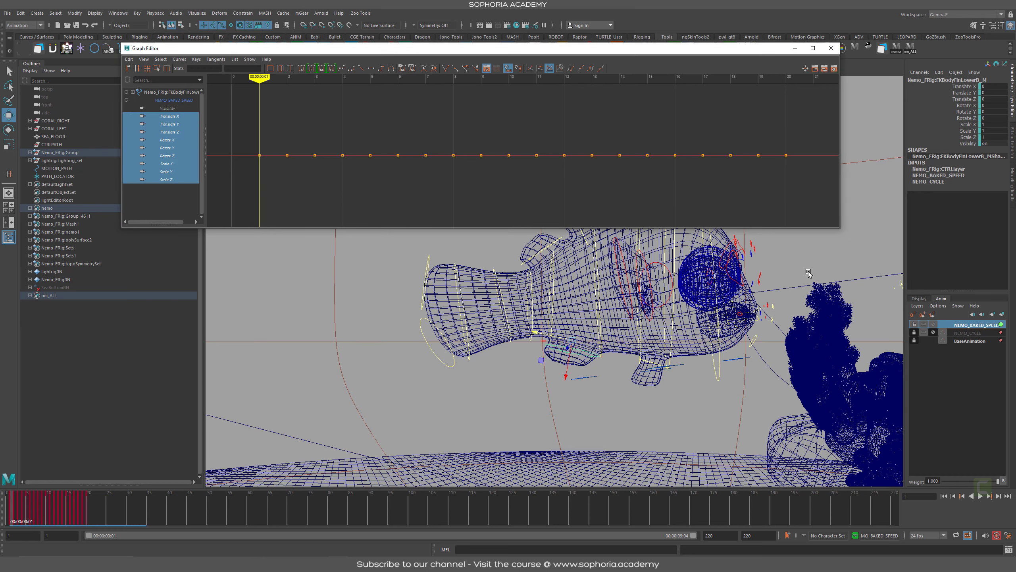
pyautogui.click(970, 341)
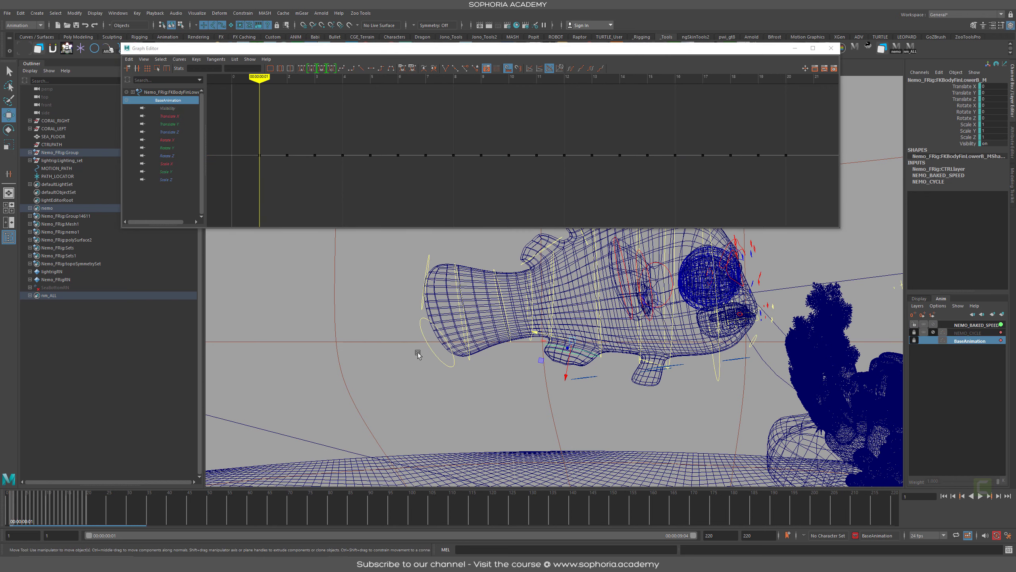
pyautogui.keyDown('alt'); pyautogui.moveTo(656, 362); pyautogui.dragTo(204, 220); pyautogui.keyUp('alt')
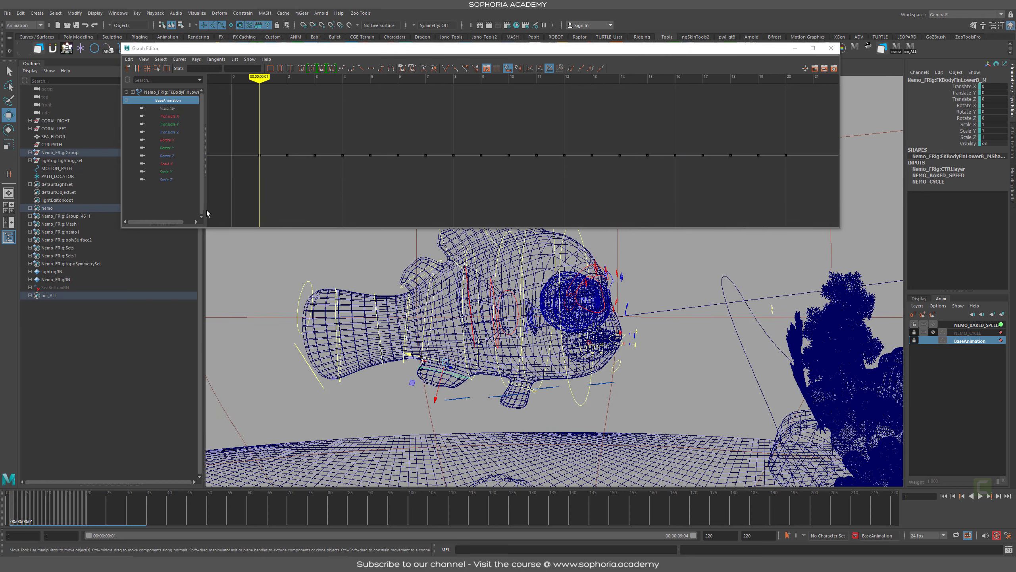
# Reselect all the fish controls with the nm_ALL set to show their BaseAnimation curves
pyautogui.click(911, 48)
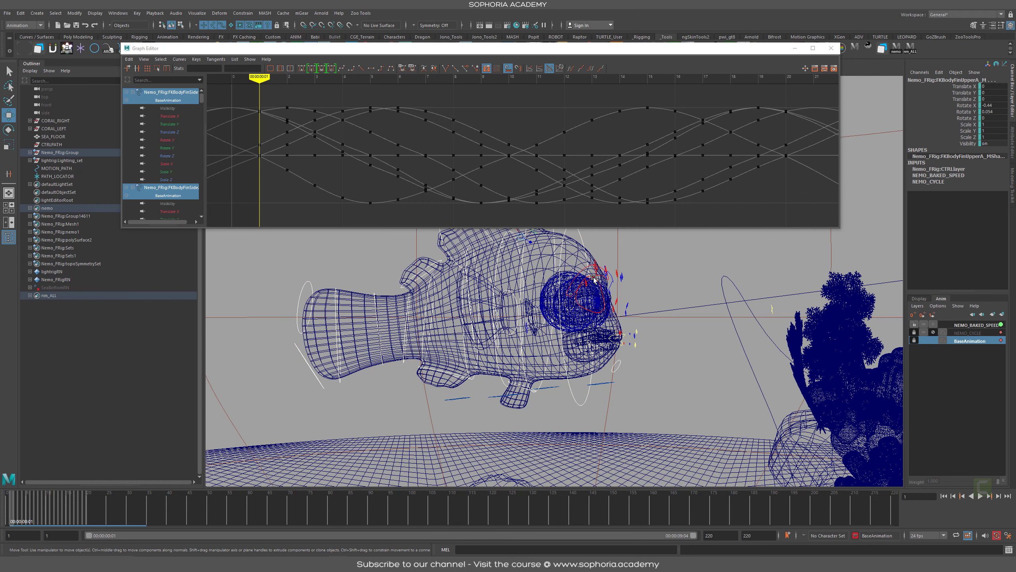
pyautogui.keyDown('alt'); pyautogui.keyDown('shift'); pyautogui.moveTo(796, 138); pyautogui.dragTo(680, 130, button='right'); pyautogui.keyUp('shift'); pyautogui.keyUp('alt')
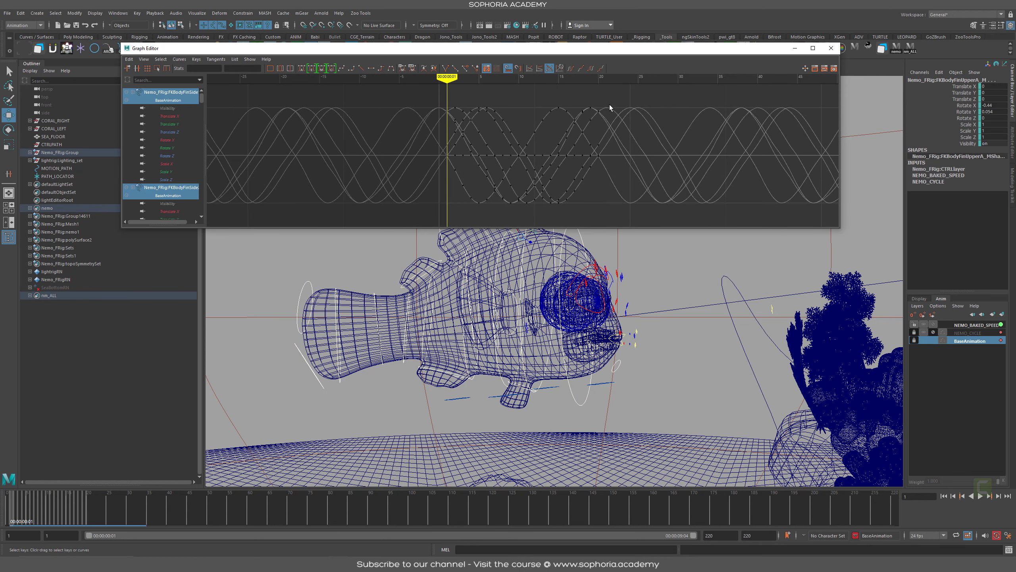
# Copy all the fish controls' swim-cycle keys on the BaseAnimation layer and go to frame 20
pyautogui.moveTo(621, 91); pyautogui.dragTo(423, 228)
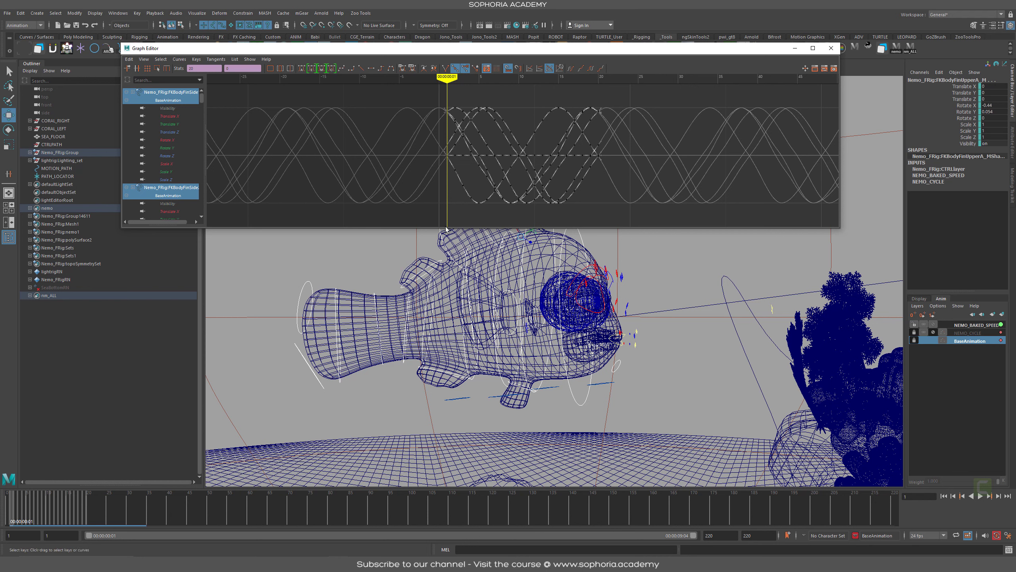
pyautogui.scroll(-2, 740, 158)
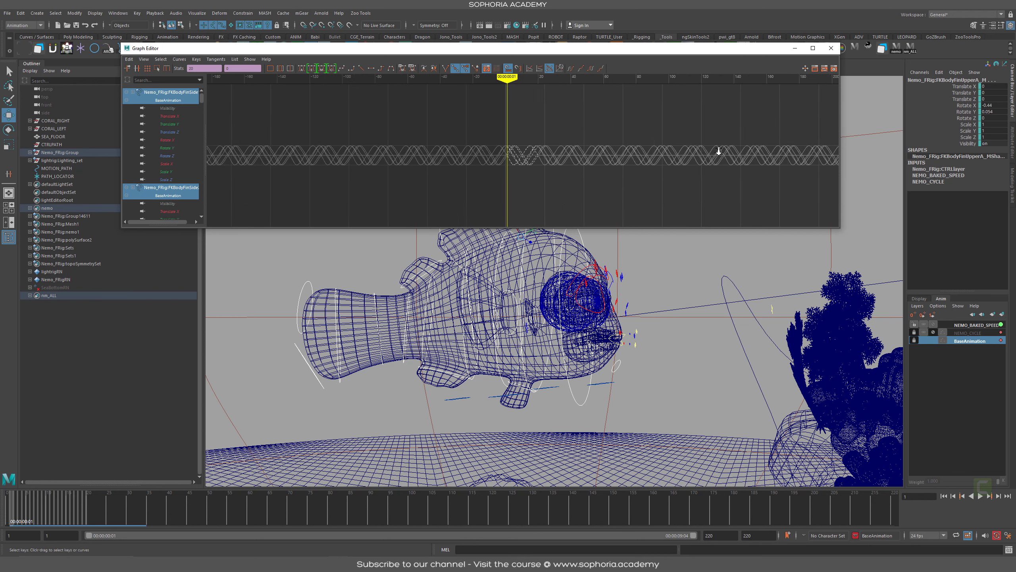
pyautogui.scroll(-3, 301, 125)
pyautogui.press('f')
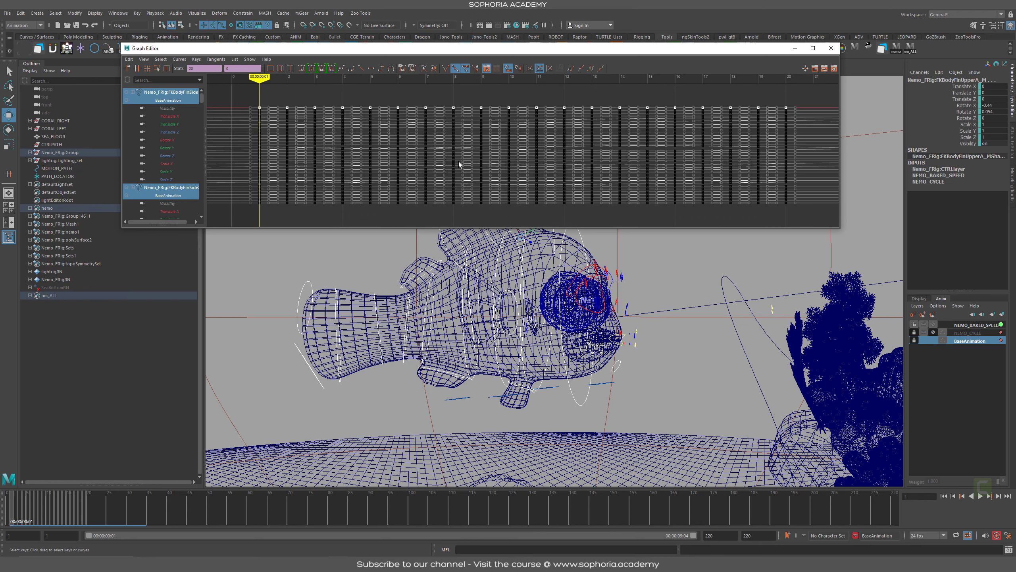
pyautogui.scroll(-3, 704, 176)
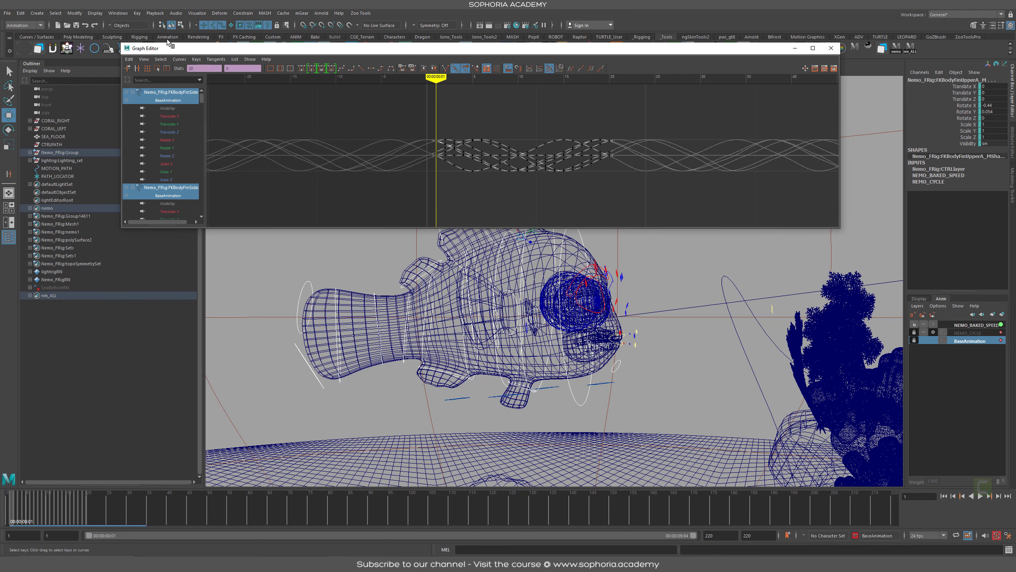
pyautogui.click(129, 59)
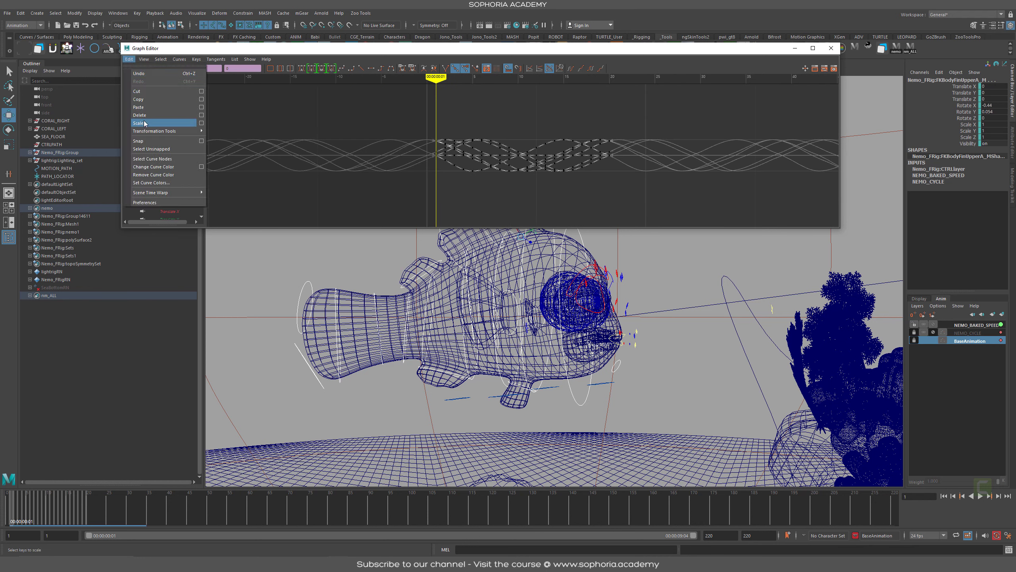
pyautogui.click(140, 123)
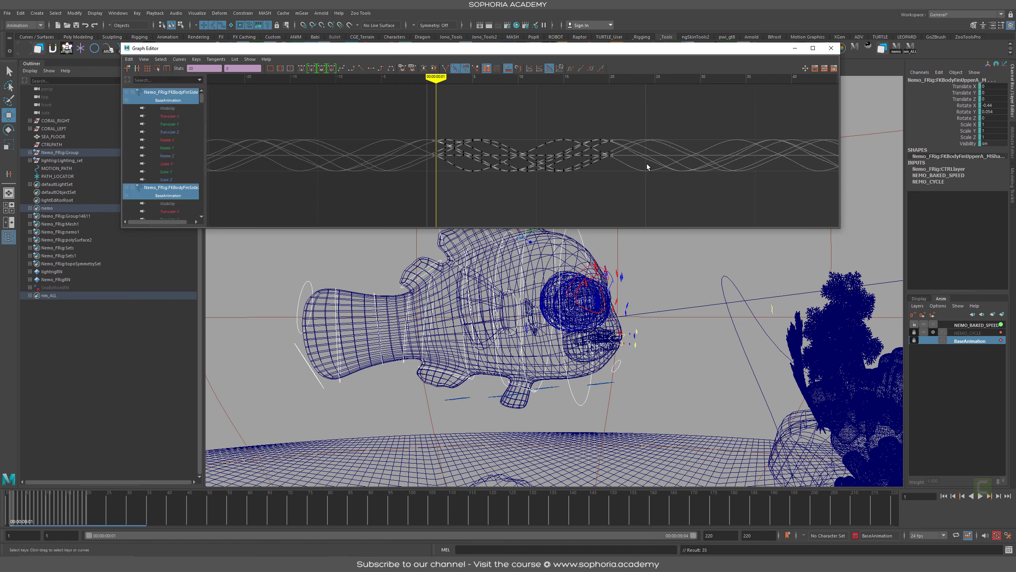
pyautogui.click(610, 133)
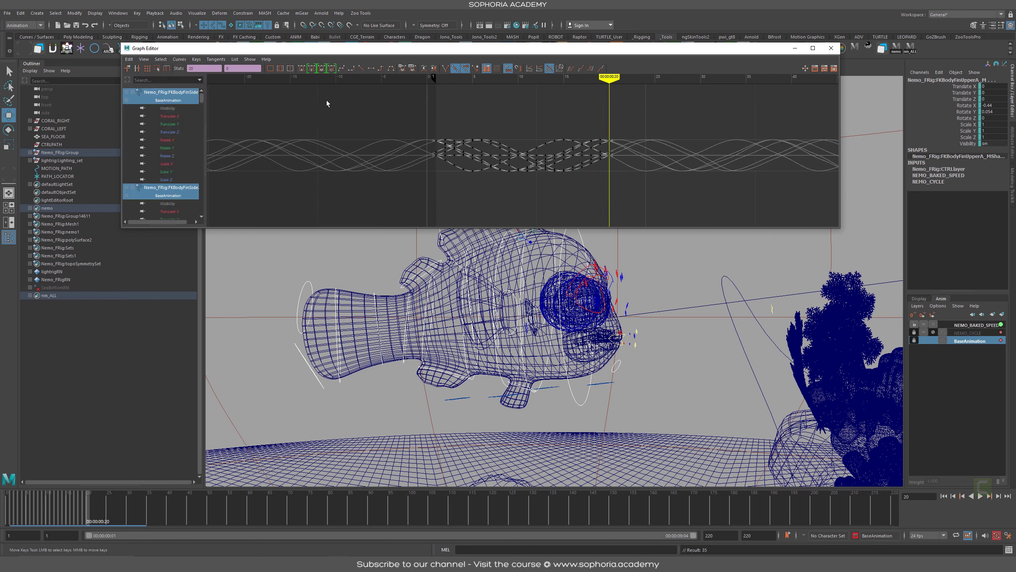
# Try to paste 10 copies of the keys on BaseAnimation with the Replace method, and undo the paste
pyautogui.click(129, 58)
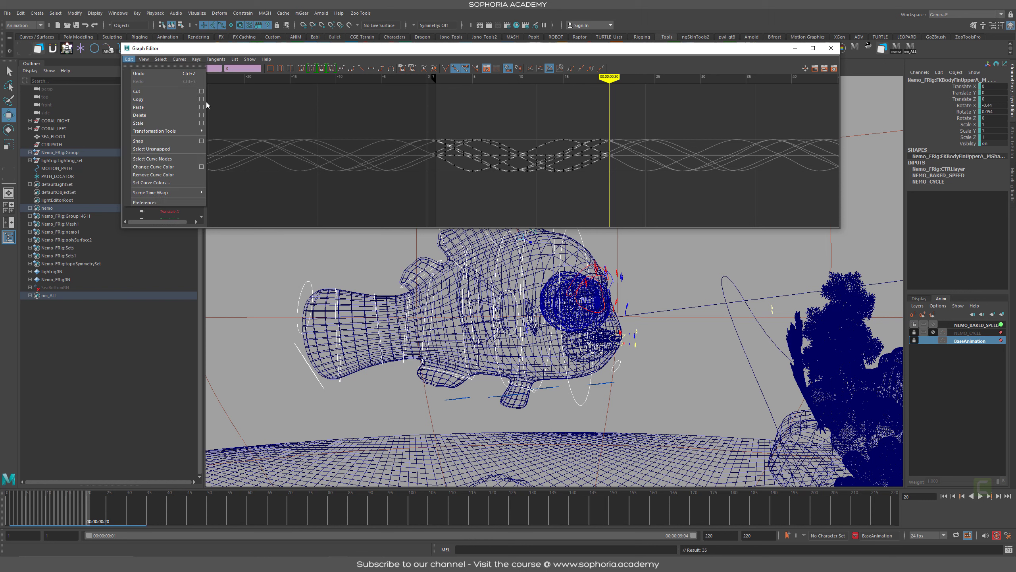
pyautogui.click(202, 107)
pyautogui.moveTo(263, 108); pyautogui.dragTo(332, 253)
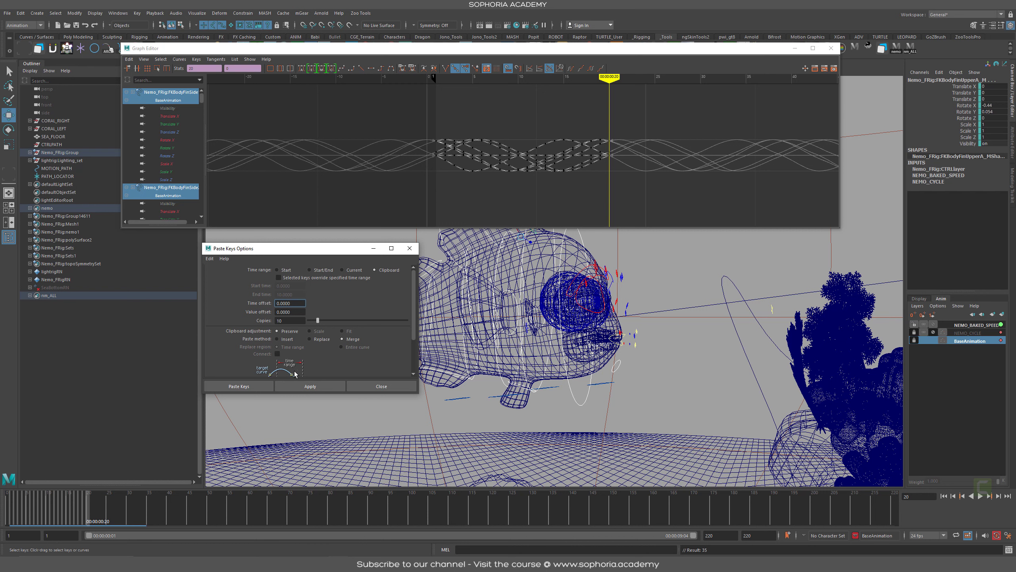
pyautogui.click(323, 339)
pyautogui.click(320, 387)
pyautogui.keyDown('alt'); pyautogui.moveTo(604, 182); pyautogui.dragTo(505, 189, button='middle'); pyautogui.keyUp('alt')
pyautogui.hotkey('ctrl', 'z')
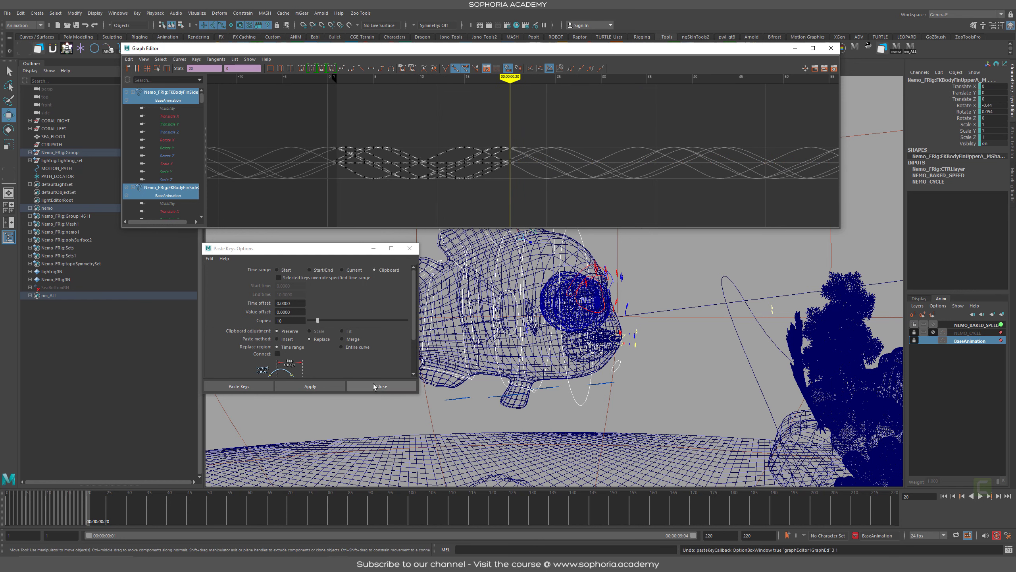
# Try the paste of 10 copies again with the Merge method, and undo it
pyautogui.click(358, 340)
pyautogui.click(310, 387)
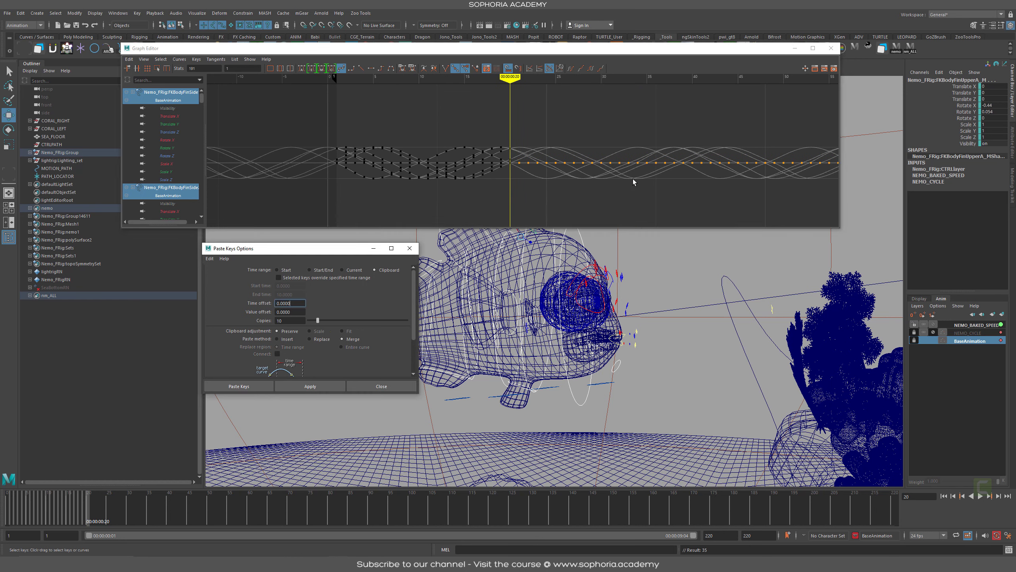
pyautogui.hotkey('ctrl', 'z')
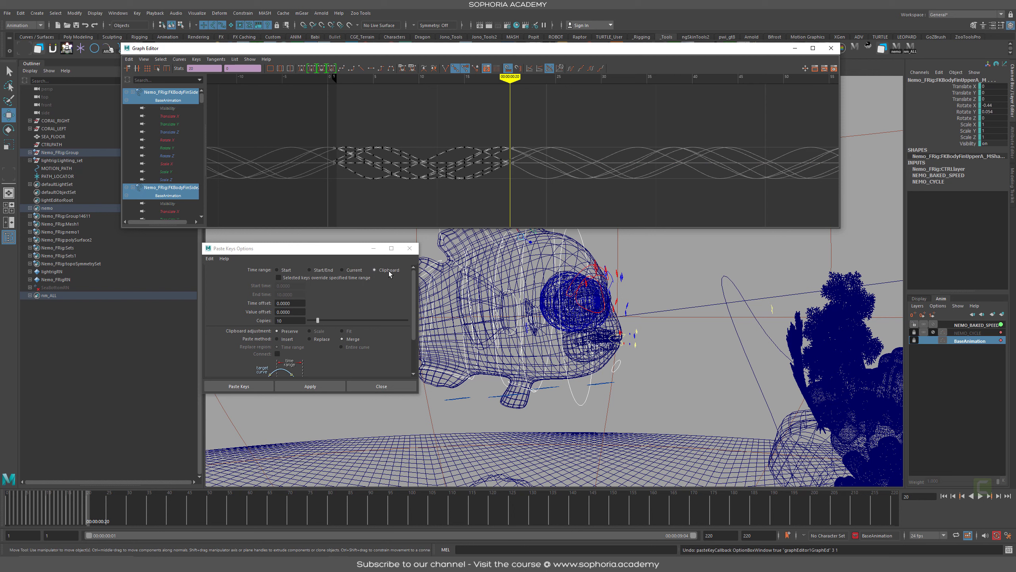
# Show the NEMO_BAKED_SPEED layer's curves and select all their swim-cycle keys from frames 1 to 20
pyautogui.click(976, 325)
pyautogui.press('a')
pyautogui.moveTo(619, 108); pyautogui.dragTo(456, 175)
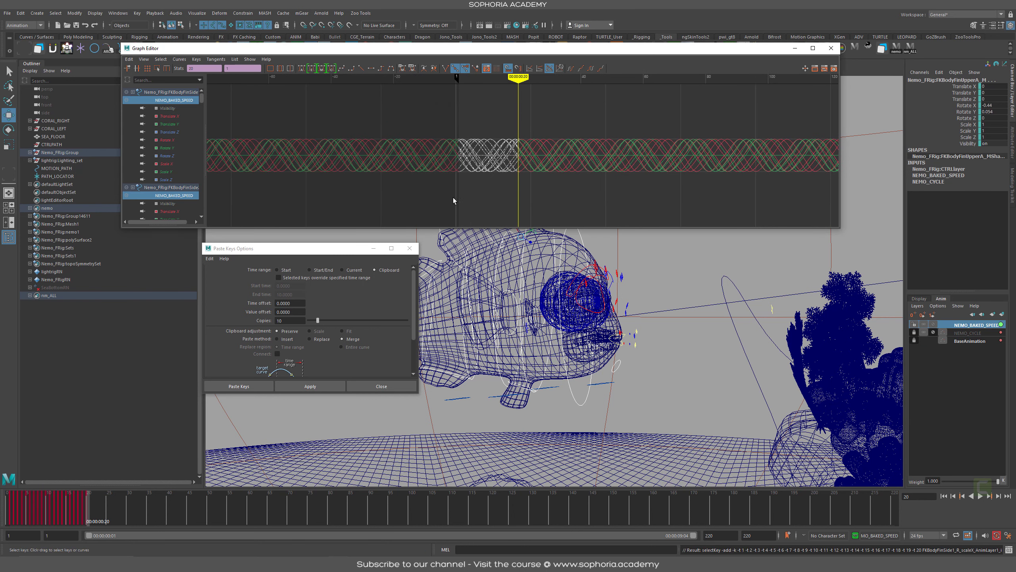
# Copy the NEMO_BAKED_SPEED keys and paste 10 merged copies of them at frame 20
pyautogui.click(129, 59)
pyautogui.click(152, 107)
pyautogui.click(324, 387)
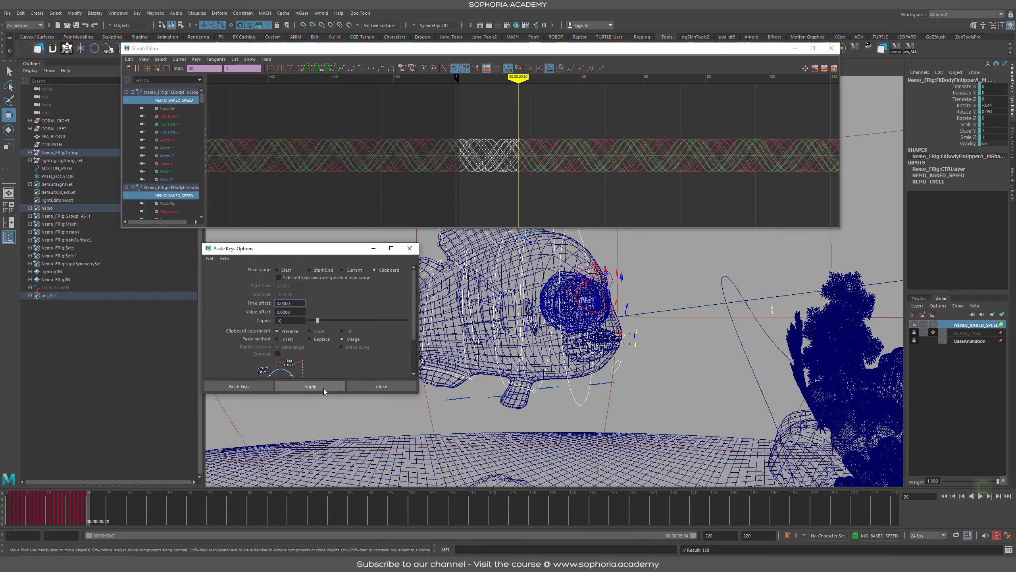
pyautogui.click(310, 386)
pyautogui.press('f')
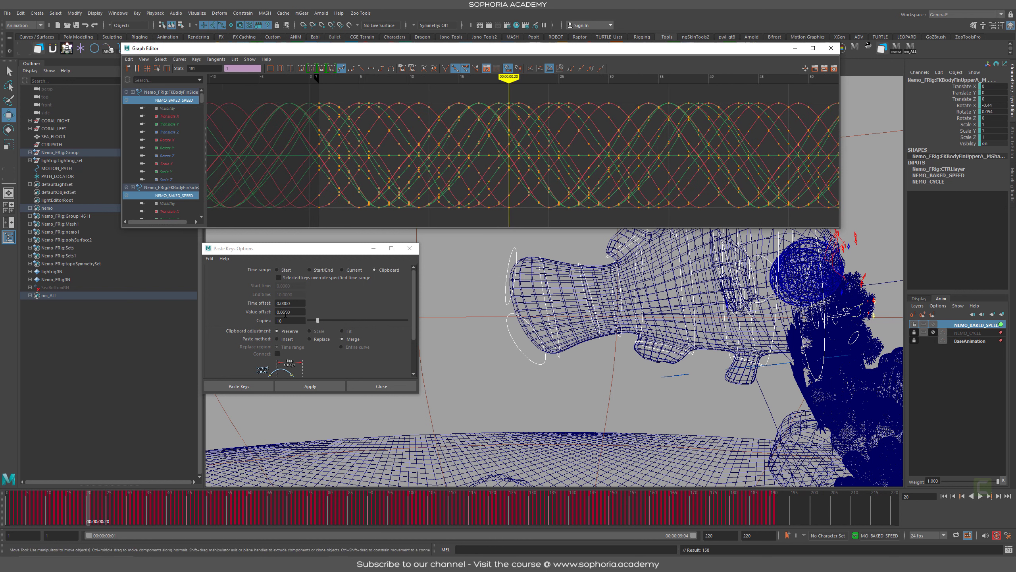
# Examine how far the pasted swim cycles reach towards frame 220
pyautogui.keyDown('alt'); pyautogui.moveTo(762, 169); pyautogui.dragTo(578, 152, button='right'); pyautogui.keyUp('alt')
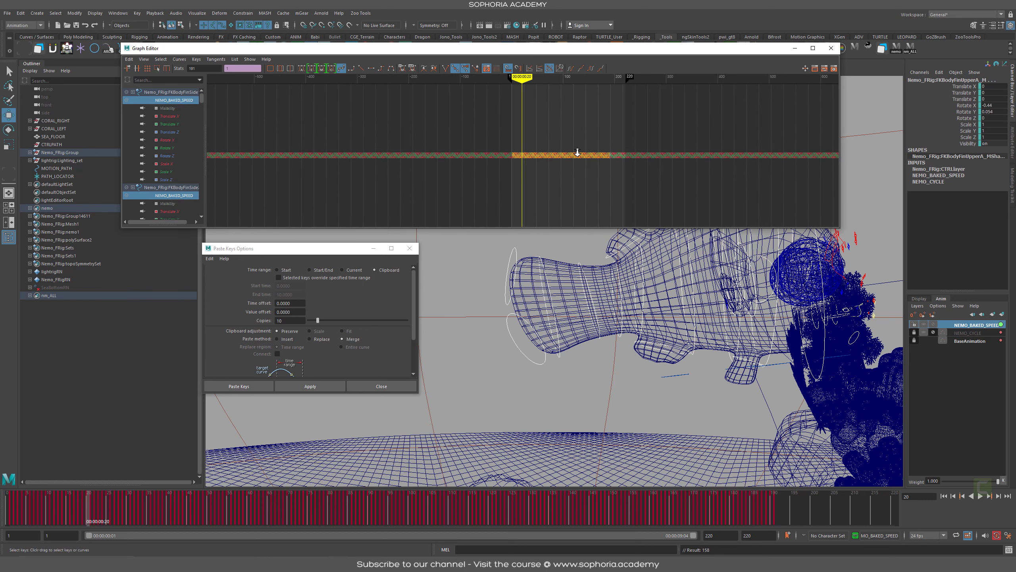
pyautogui.keyDown('alt'); pyautogui.moveTo(637, 161); pyautogui.dragTo(546, 172, button='middle'); pyautogui.keyUp('alt')
pyautogui.keyDown('alt'); pyautogui.moveTo(529, 174); pyautogui.dragTo(580, 182, button='right'); pyautogui.keyUp('alt')
pyautogui.keyDown('alt'); pyautogui.moveTo(581, 182); pyautogui.dragTo(408, 113, button='middle'); pyautogui.keyUp('alt')
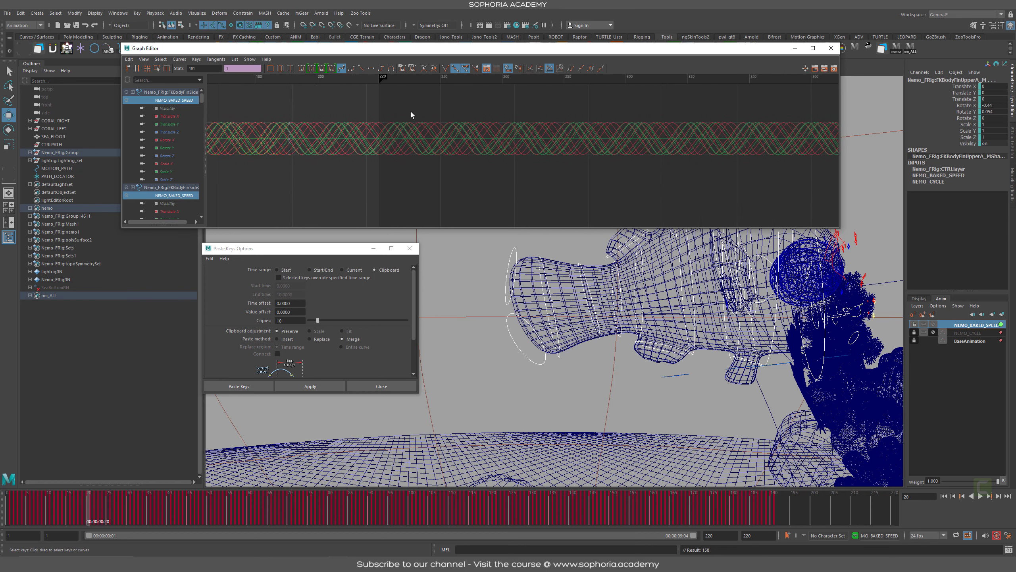
pyautogui.click(469, 198)
pyautogui.moveTo(430, 124); pyautogui.dragTo(280, 168)
pyautogui.keyDown('alt'); pyautogui.moveTo(341, 132); pyautogui.dragTo(551, 141, button='middle'); pyautogui.keyUp('alt')
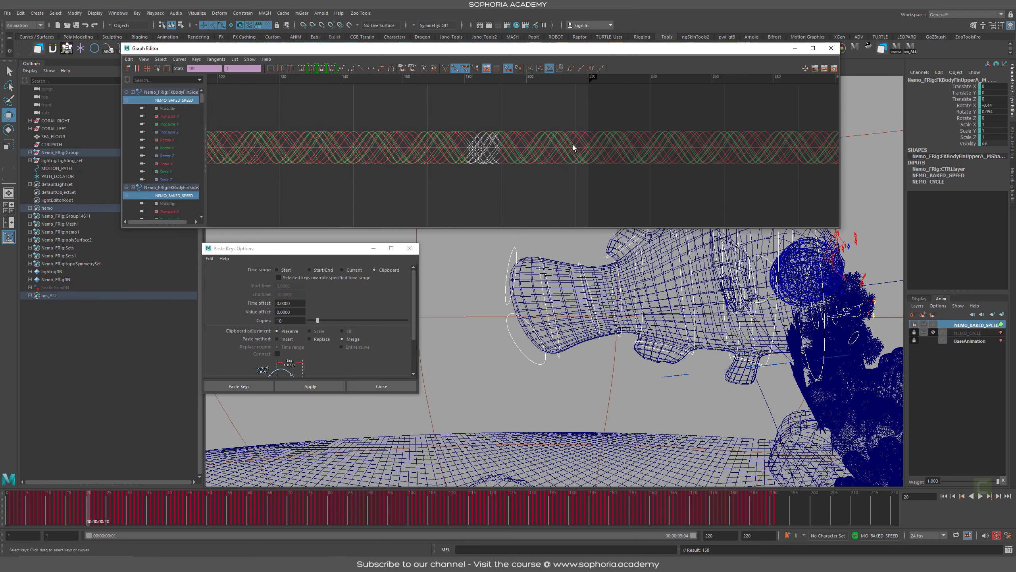
# Turn off the infinity display so that only the keyed part of the curves shows
pyautogui.moveTo(397, 212); pyautogui.dragTo(498, 124)
pyautogui.click(145, 59)
pyautogui.moveTo(151, 217)
pyautogui.click(154, 191)
pyautogui.scroll(-5, 526, 145)
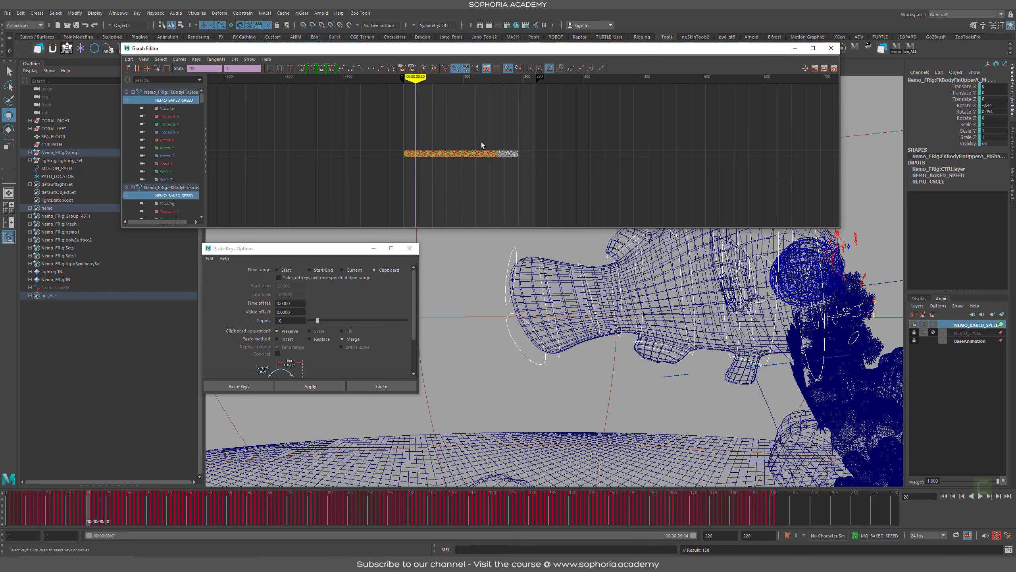
pyautogui.scroll(5, 525, 146)
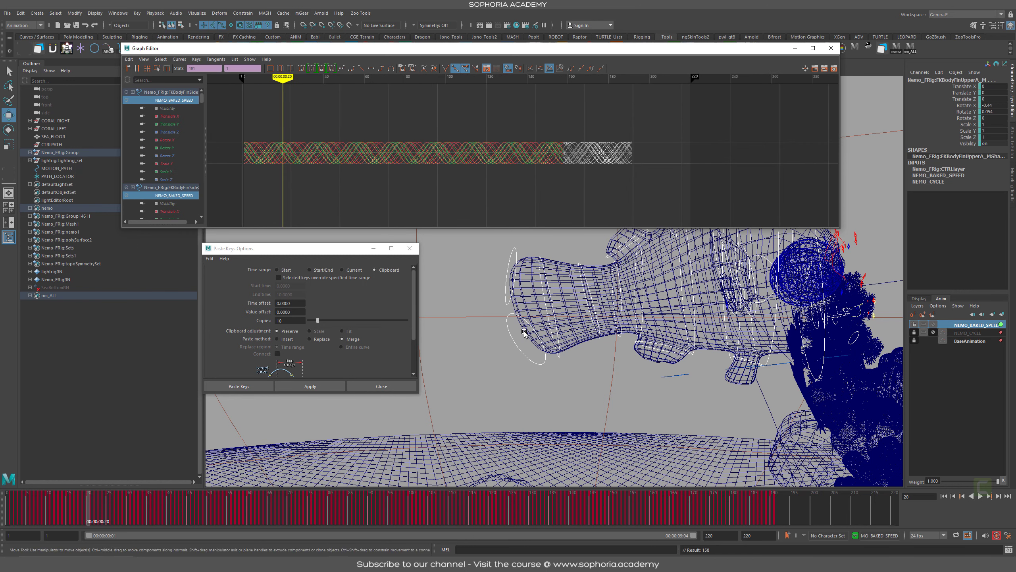
# Check the end of the pasted curves, and undo the paste of 10 copies
pyautogui.moveTo(643, 166); pyautogui.dragTo(608, 140)
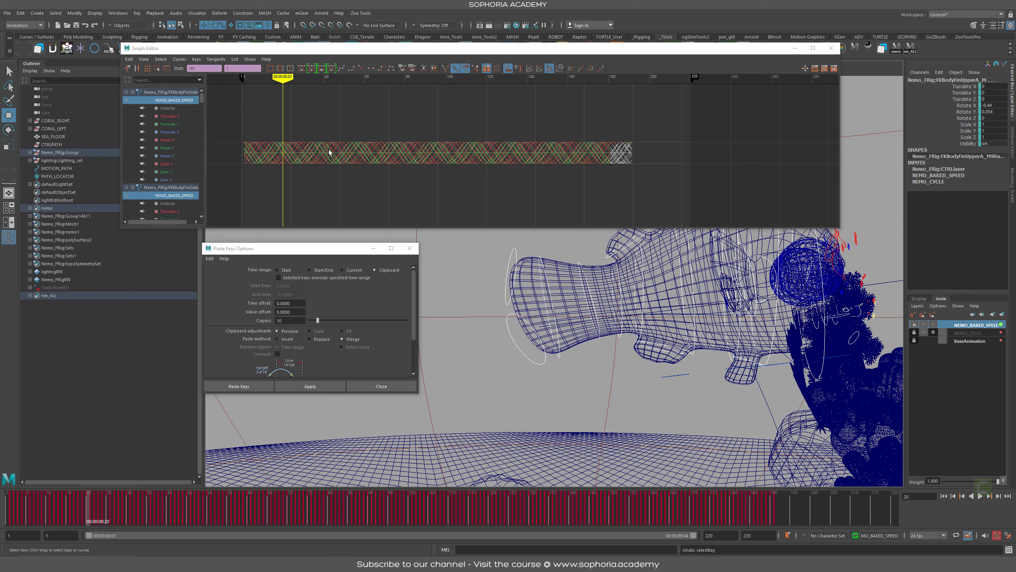
pyautogui.click(752, 166)
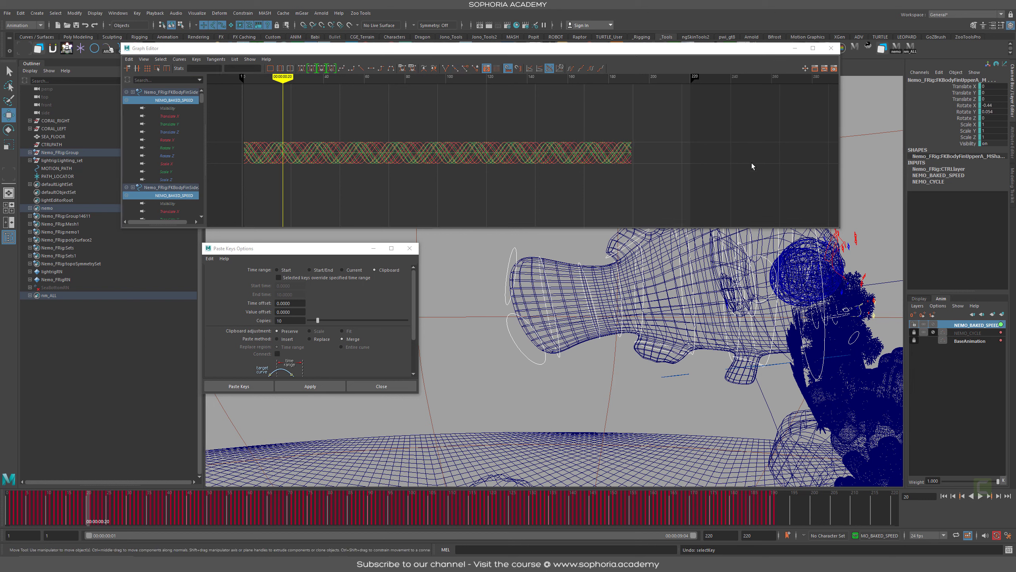
pyautogui.press('f')
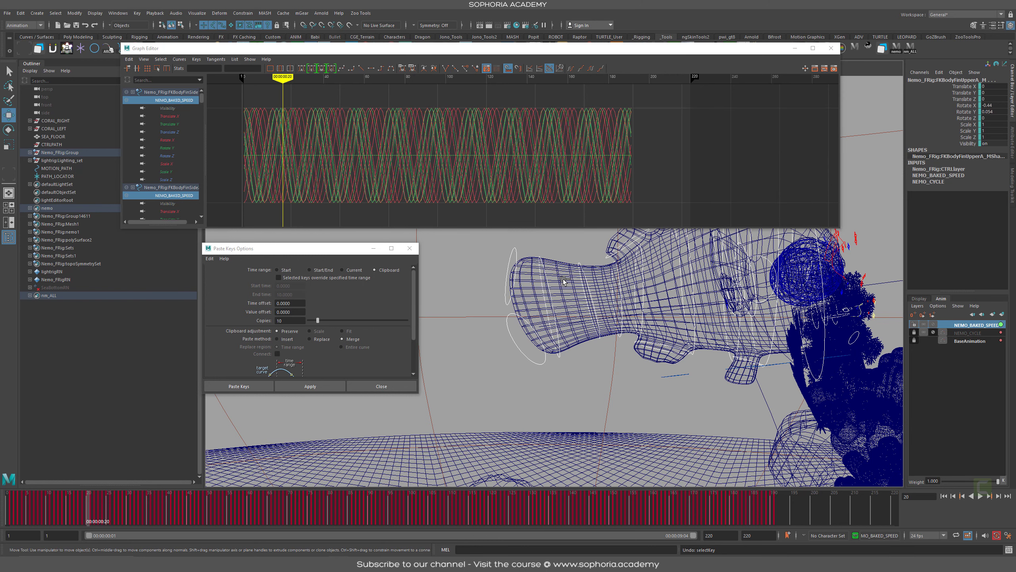
pyautogui.click(614, 158)
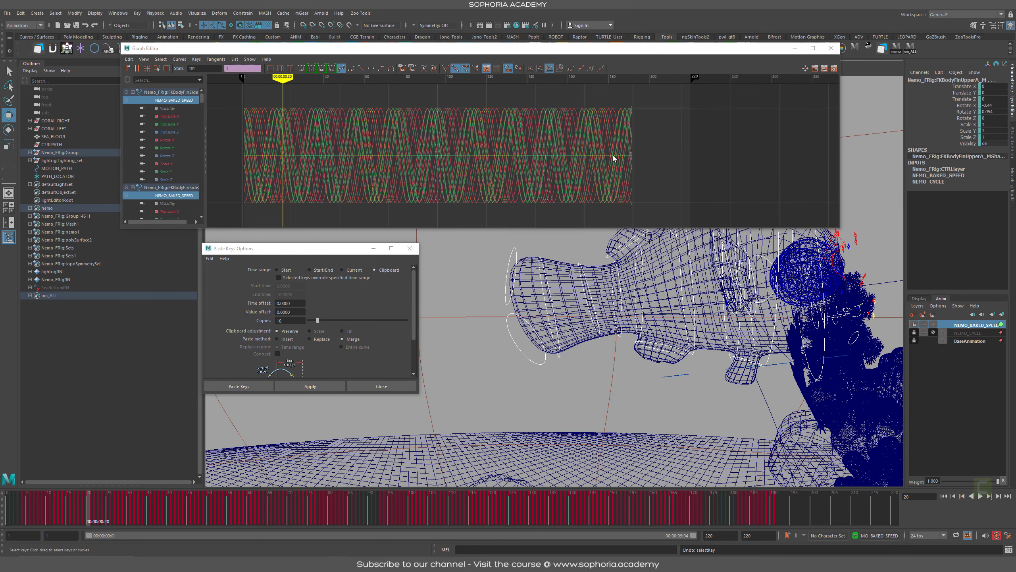
pyautogui.hotkey('ctrl', 'z')
pyautogui.keyDown('alt'); pyautogui.moveTo(385, 158); pyautogui.dragTo(704, 174, button='middle'); pyautogui.keyUp('alt')
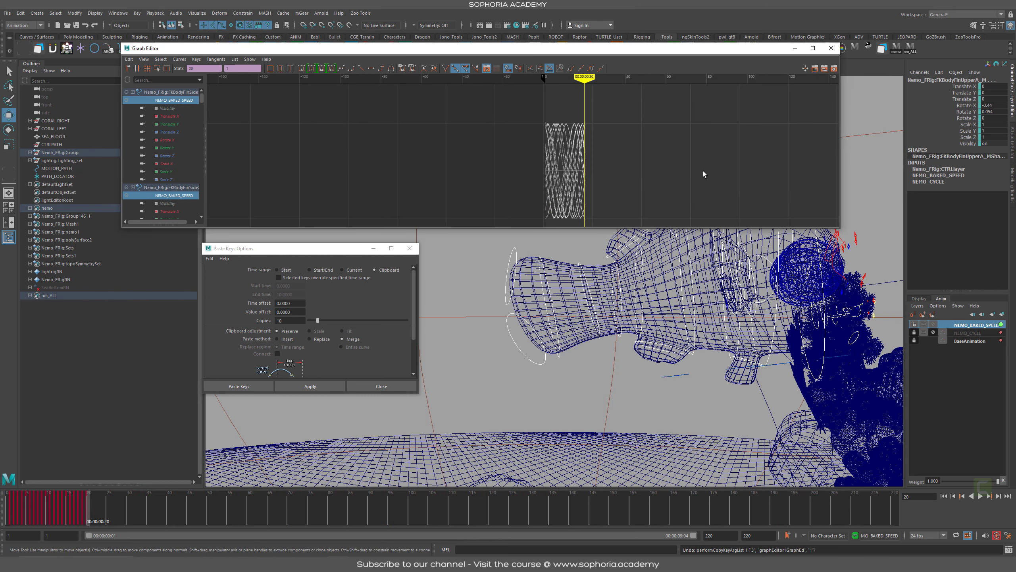
pyautogui.keyDown('alt'); pyautogui.moveTo(704, 175); pyautogui.dragTo(638, 159, button='right'); pyautogui.keyUp('alt')
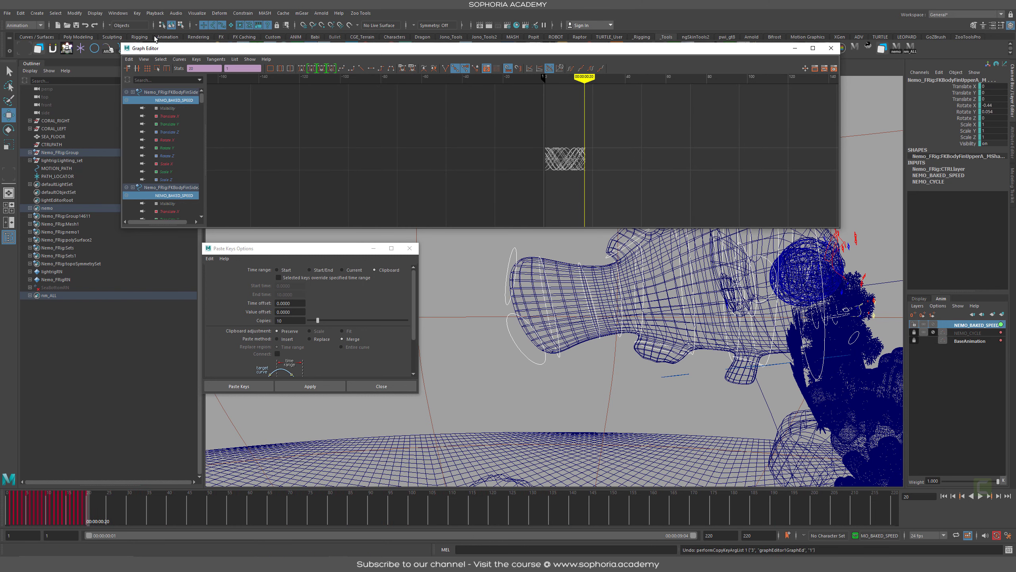
# Copy the NEMO_BAKED_SPEED keys, paste 15 merged copies at frame 20, and close the paste options
pyautogui.click(129, 59)
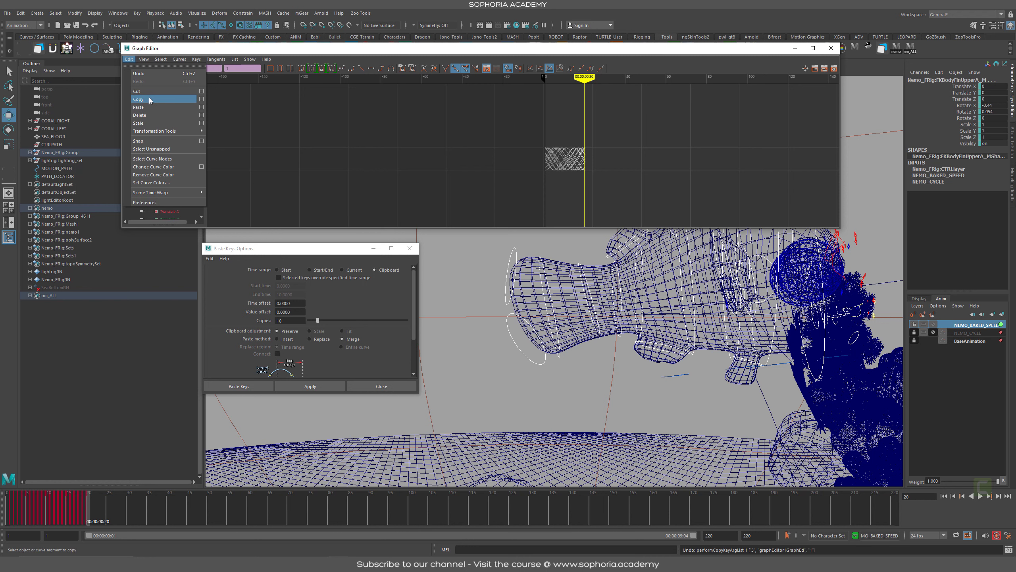
pyautogui.click(149, 99)
pyautogui.moveTo(285, 321); pyautogui.dragTo(233, 320)
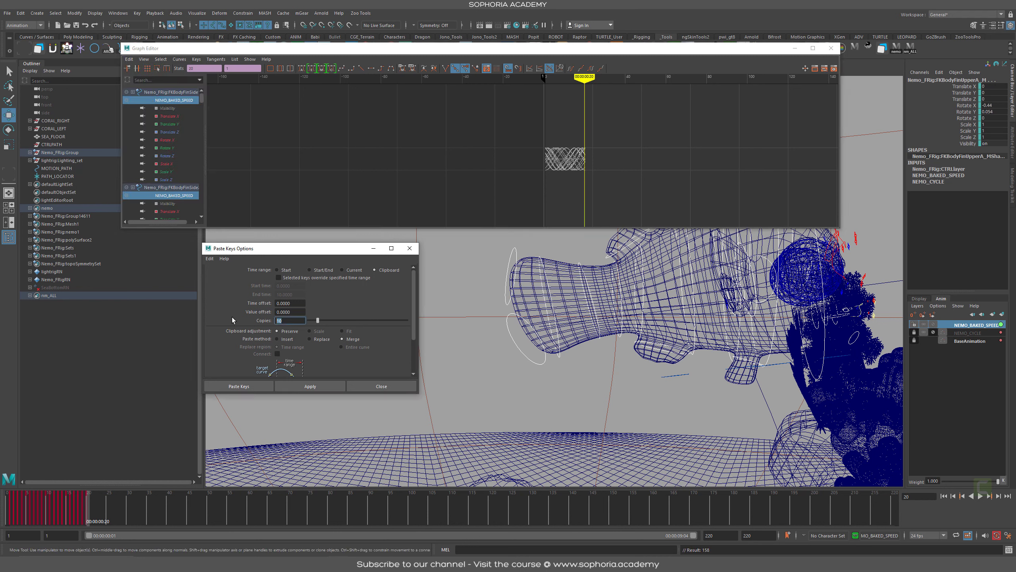
pyautogui.click(310, 385)
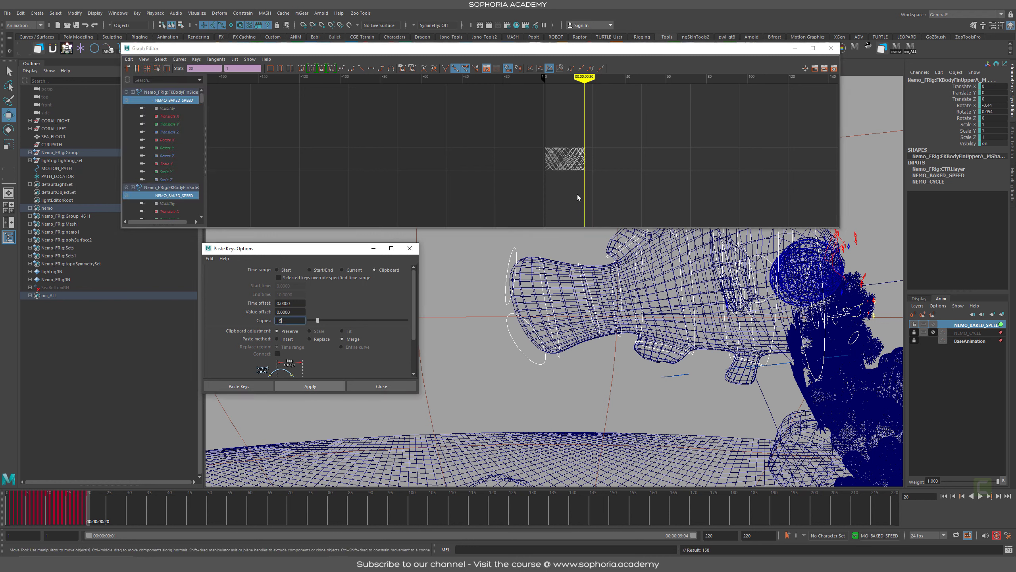
pyautogui.keyDown('alt'); pyautogui.moveTo(595, 169); pyautogui.dragTo(283, 170, button='middle'); pyautogui.keyUp('alt')
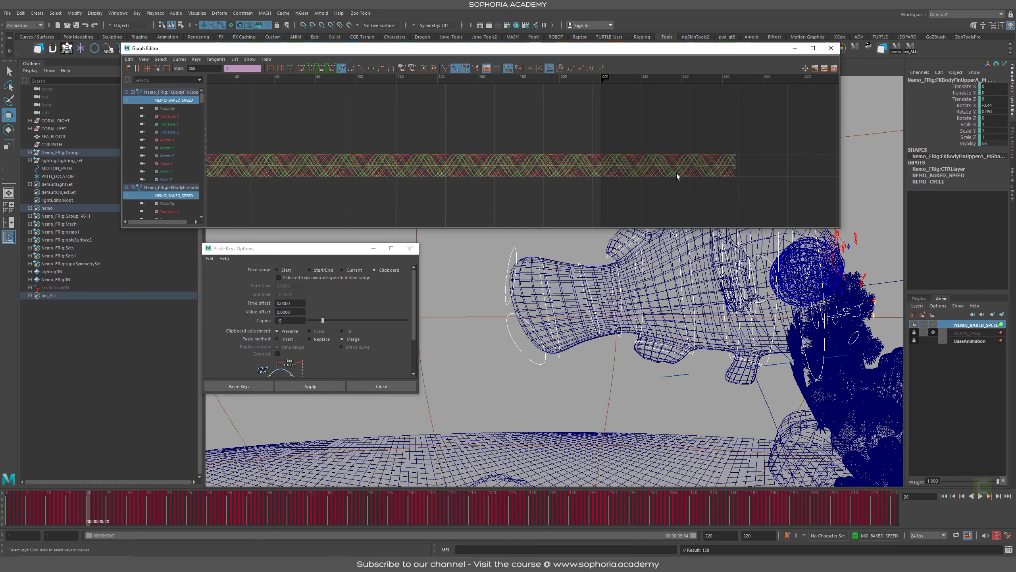
pyautogui.click(796, 49)
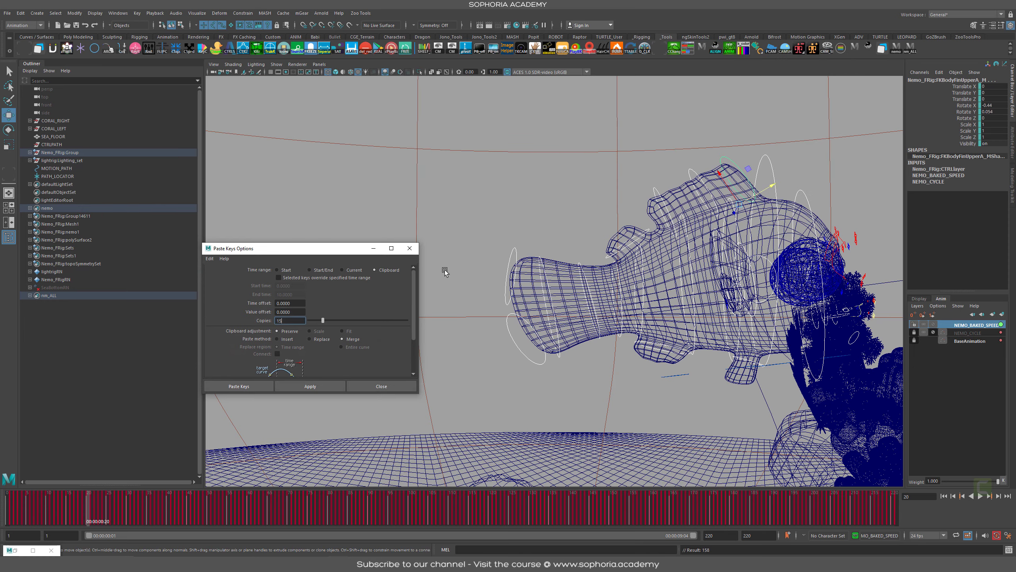
pyautogui.click(412, 247)
# Frame the fish and check that its repeated swim curves extend past frame 220, moving the Graph Editor clear of the fish
pyautogui.press('f')
pyautogui.click(33, 550)
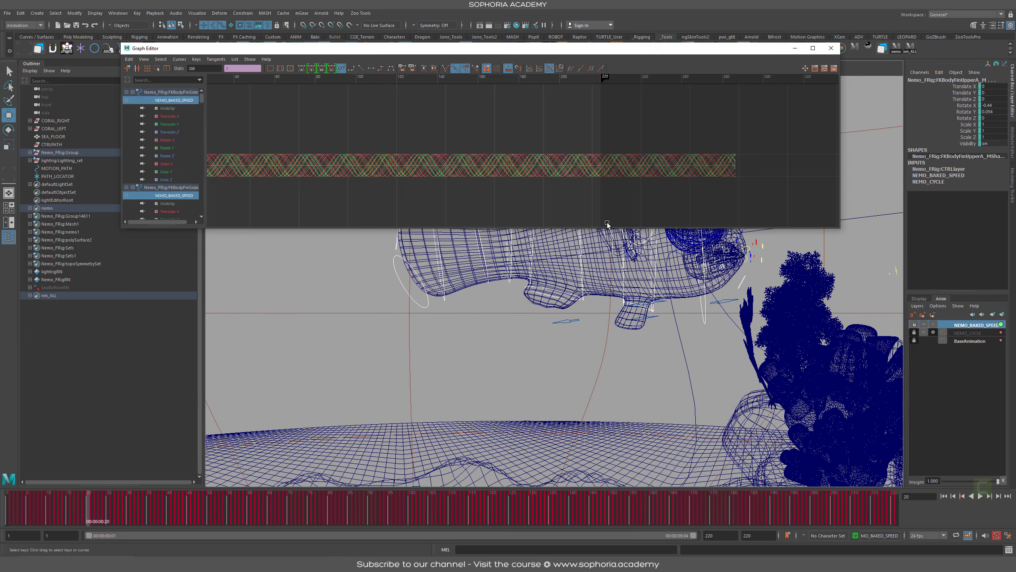
pyautogui.keyDown('alt'); pyautogui.moveTo(392, 157); pyautogui.dragTo(613, 165, button='middle'); pyautogui.keyUp('alt')
pyautogui.keyDown('alt'); pyautogui.keyDown('shift'); pyautogui.moveTo(740, 174); pyautogui.dragTo(696, 174, button='right'); pyautogui.keyUp('shift'); pyautogui.keyUp('alt')
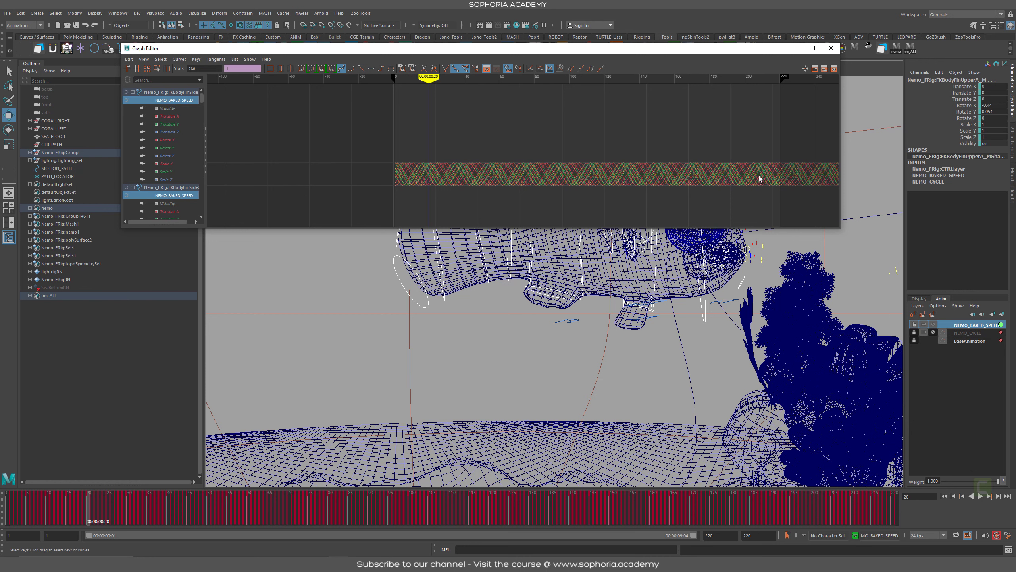
pyautogui.keyDown('alt'); pyautogui.moveTo(716, 192); pyautogui.dragTo(661, 165, button='middle'); pyautogui.keyUp('alt')
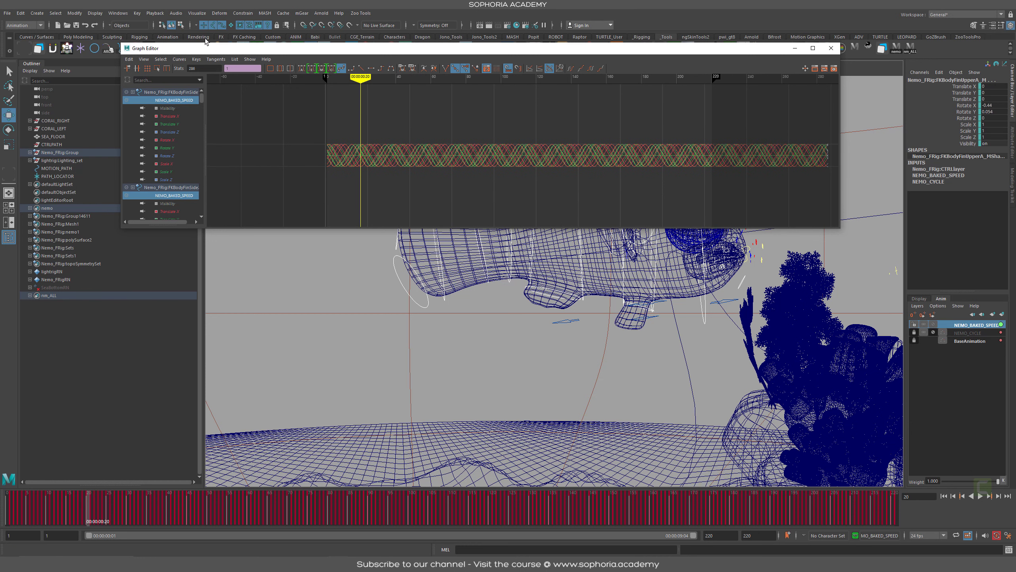
pyautogui.moveTo(205, 47); pyautogui.dragTo(217, 7)
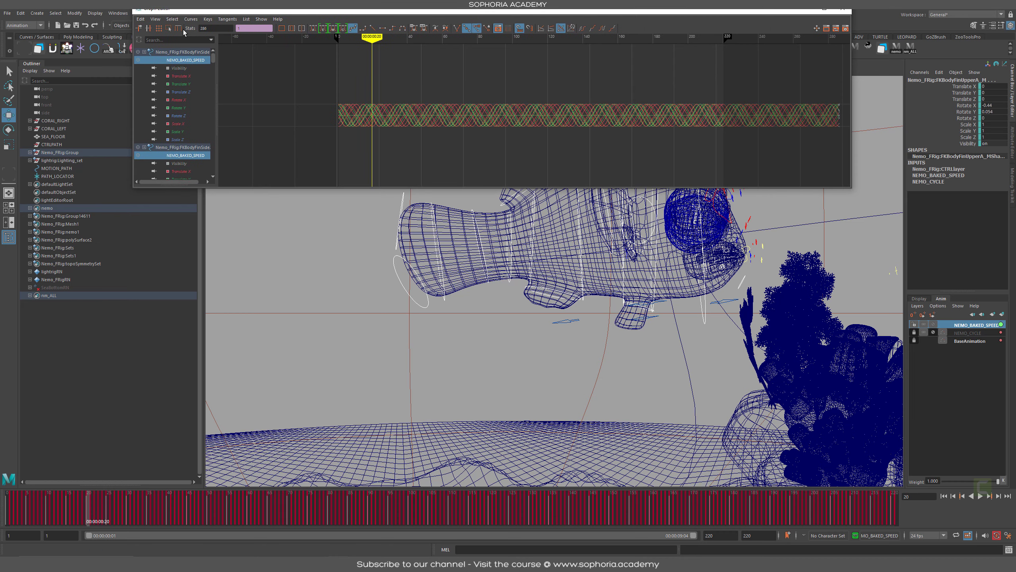
# Activate the Retime tool for the repeated swim curves and scrub the fish along its path back to the shot's start
pyautogui.click(182, 29)
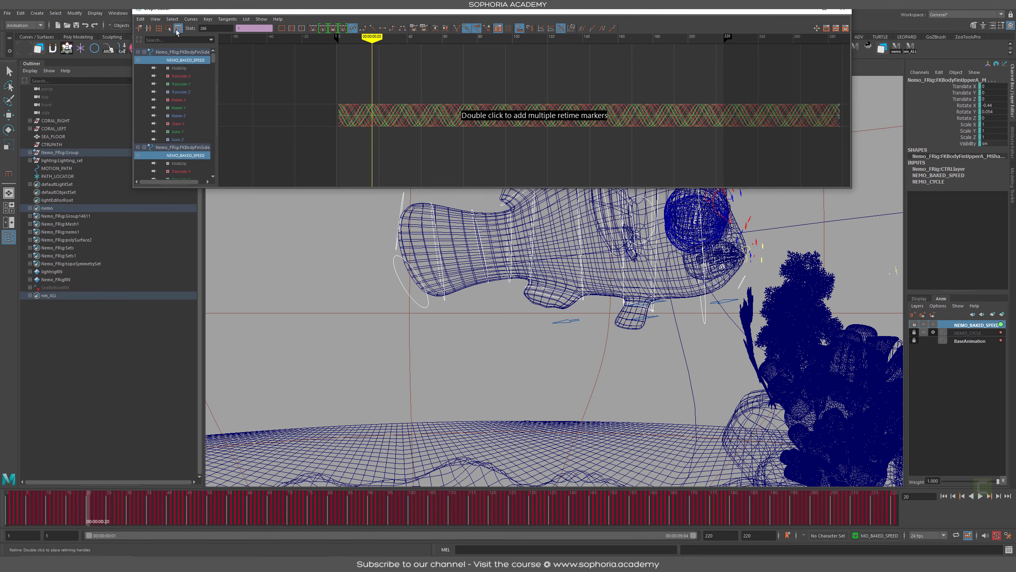
pyautogui.click(91, 516)
pyautogui.keyDown('alt'); pyautogui.moveTo(680, 360); pyautogui.dragTo(814, 378); pyautogui.keyUp('alt')
pyautogui.keyDown('alt'); pyautogui.moveTo(814, 377); pyautogui.dragTo(640, 364, button='right'); pyautogui.keyUp('alt')
pyautogui.keyDown('alt'); pyautogui.moveTo(640, 364); pyautogui.dragTo(588, 348); pyautogui.keyUp('alt')
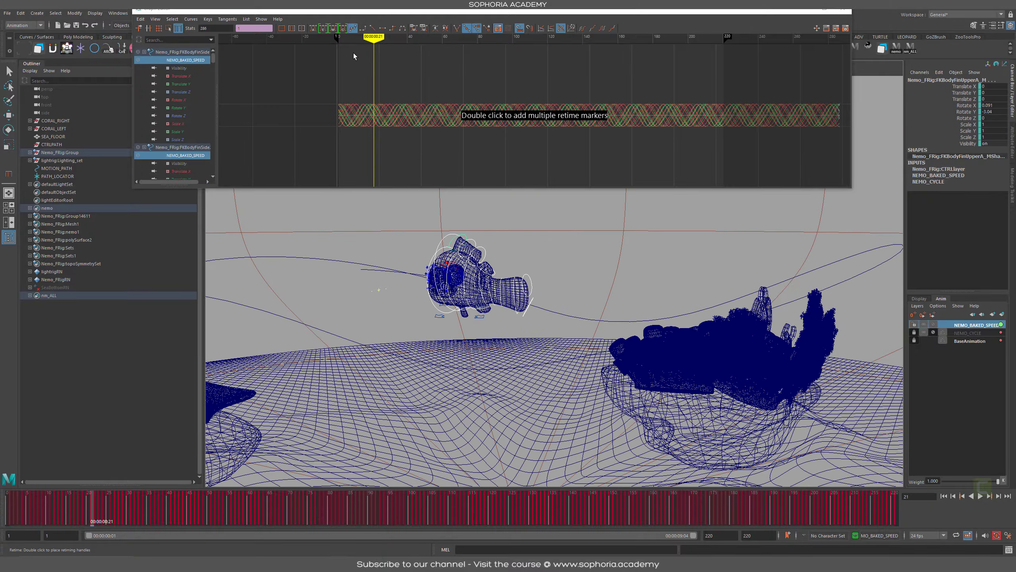
pyautogui.moveTo(42, 519); pyautogui.dragTo(10, 518)
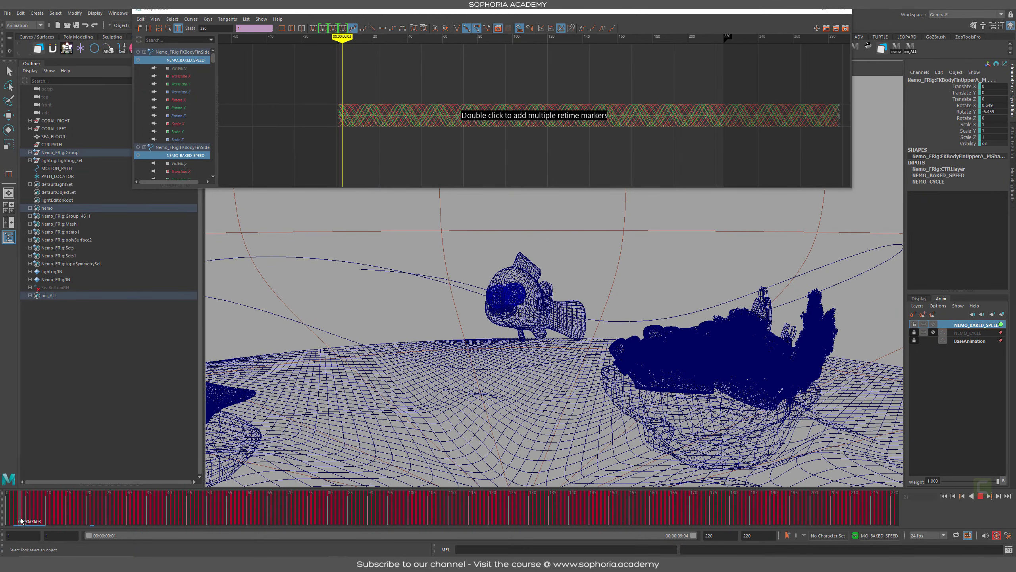
# Show the scene with textures, play the shot, and place a retime marker on the swim curves at frame 28
pyautogui.press('6')
pyautogui.keyDown('alt'); pyautogui.moveTo(551, 281); pyautogui.dragTo(597, 320); pyautogui.keyUp('alt')
pyautogui.hotkey('alt', '1')
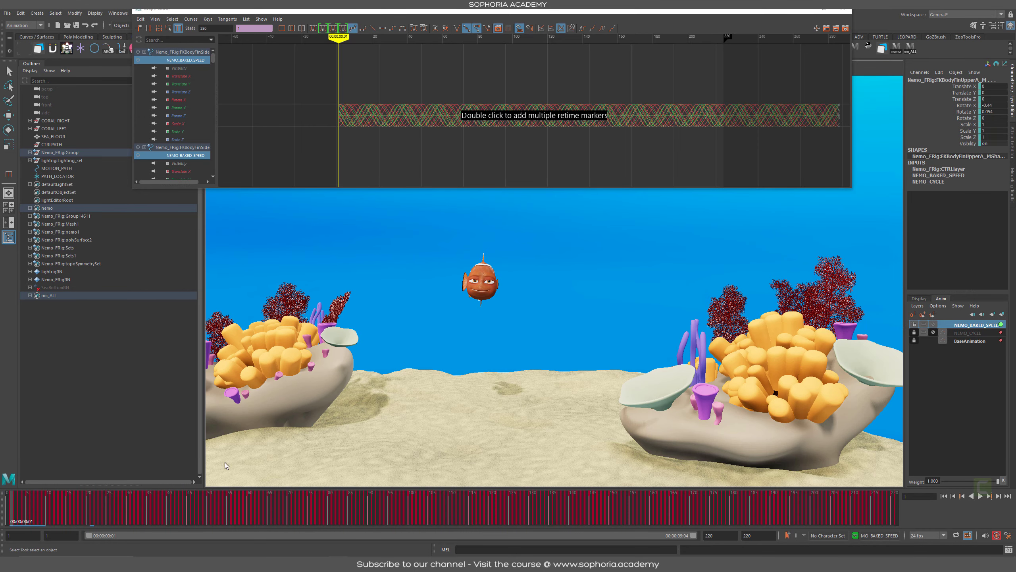
pyautogui.hotkey('alt', 'v')
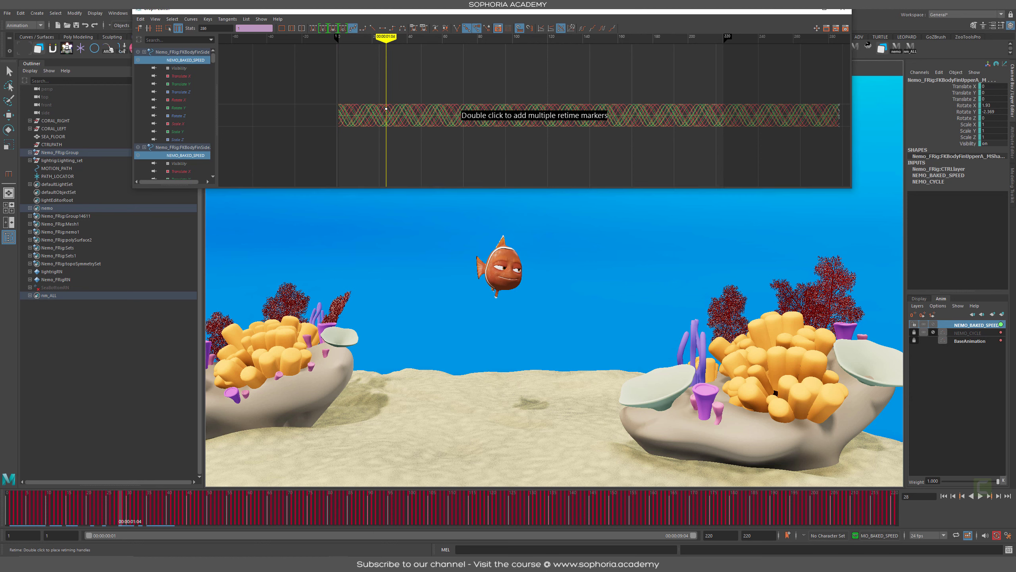
pyautogui.click(386, 112)
pyautogui.keyDown('alt'); pyautogui.moveTo(397, 137); pyautogui.dragTo(660, 27, button='right'); pyautogui.keyUp('alt')
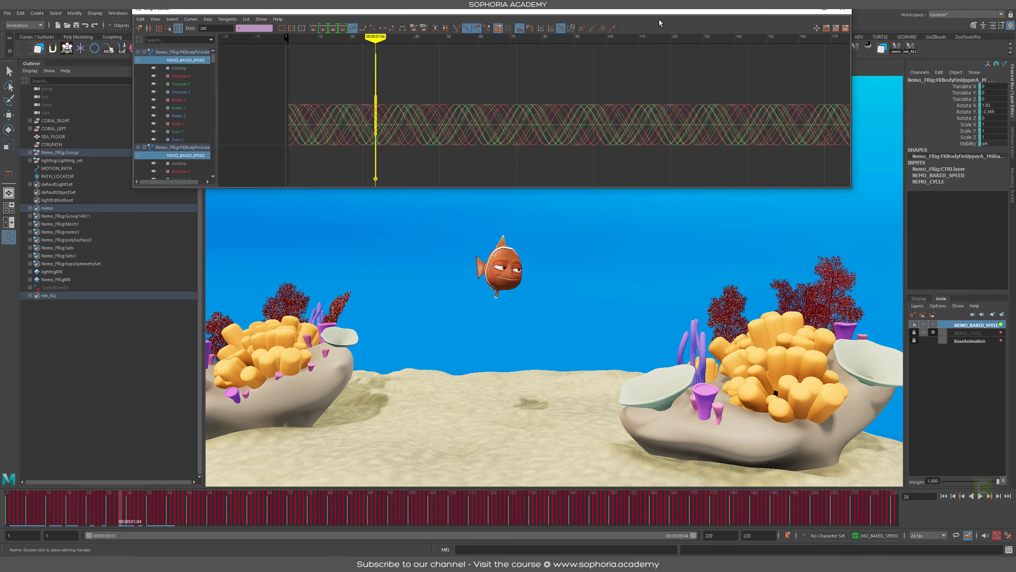
# Float the Graph Editor over the upper part of the viewport and reactivate the Retime tool
pyautogui.moveTo(660, 11); pyautogui.dragTo(698, 26)
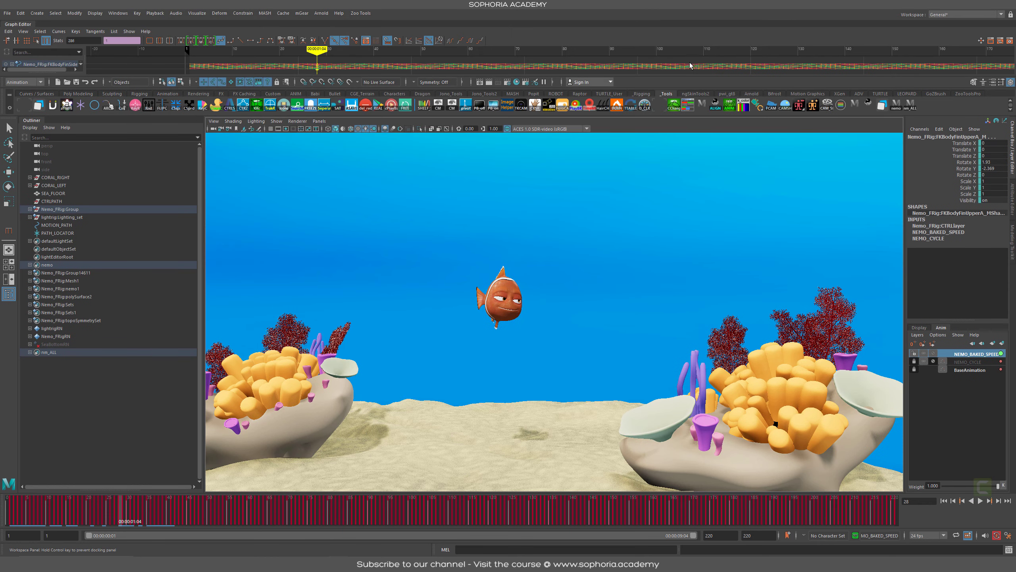
pyautogui.moveTo(22, 27); pyautogui.dragTo(222, 83)
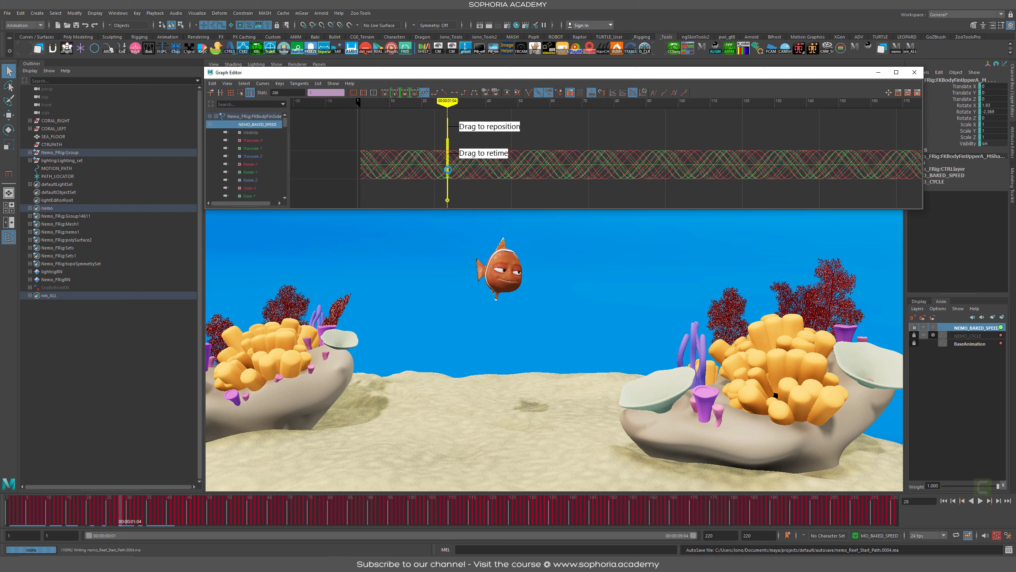
pyautogui.click(250, 92)
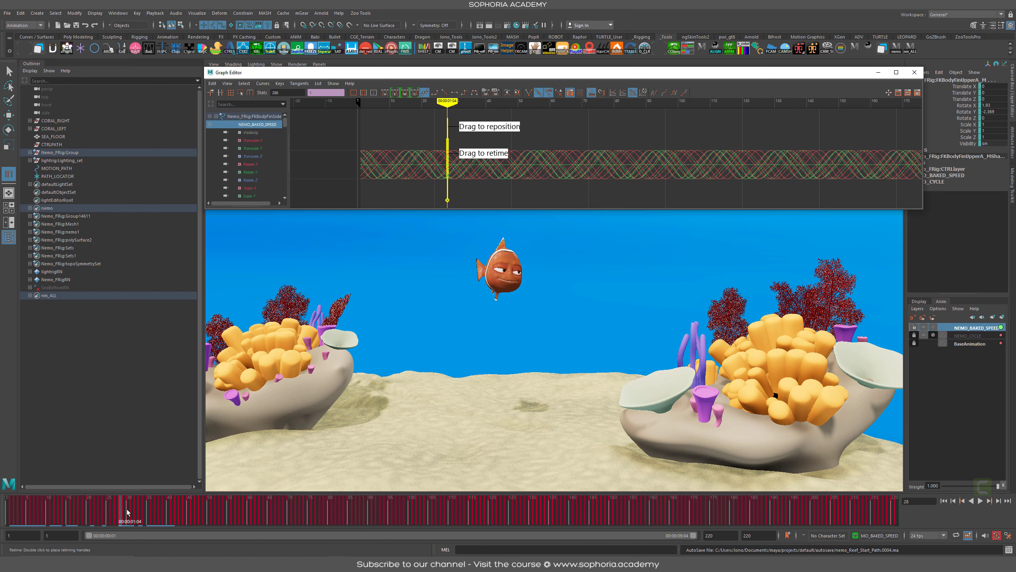
# Review the swim from frame 28 and place a second retime marker at frame 46, where the fish finishes its turn
pyautogui.hotkey('alt', 'v')
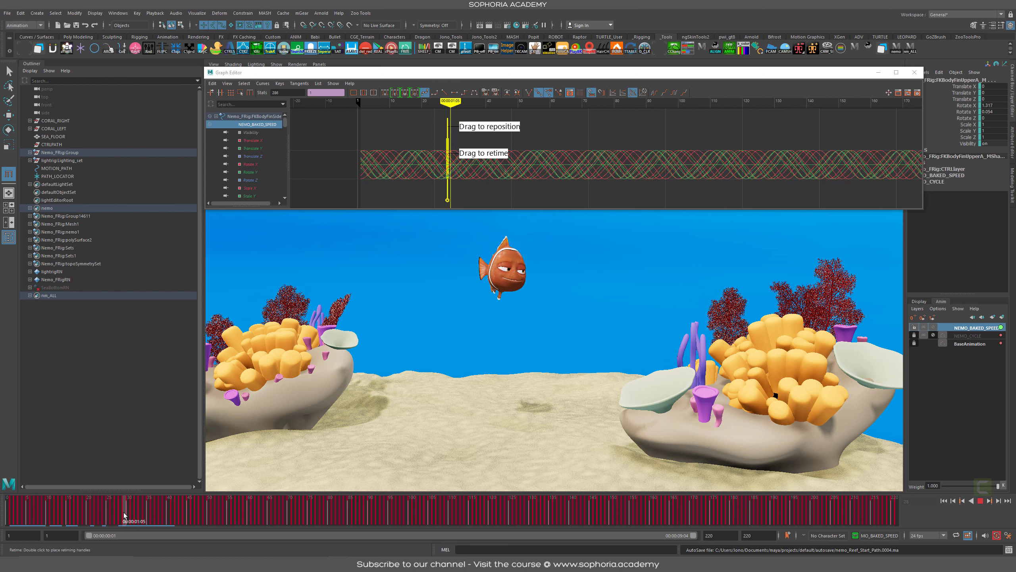
pyautogui.click(122, 516)
pyautogui.moveTo(402, 127)
pyautogui.mouseDown()
pyautogui.moveTo(324, 188)
pyautogui.moveTo(348, 127)
pyautogui.mouseUp()
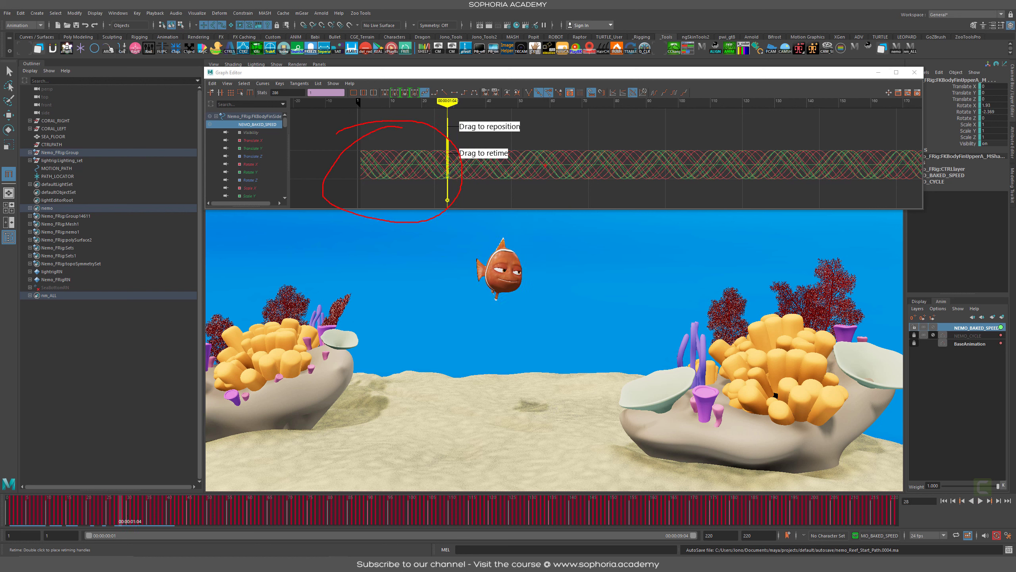
pyautogui.press('Escape')
pyautogui.moveTo(151, 514); pyautogui.dragTo(194, 510)
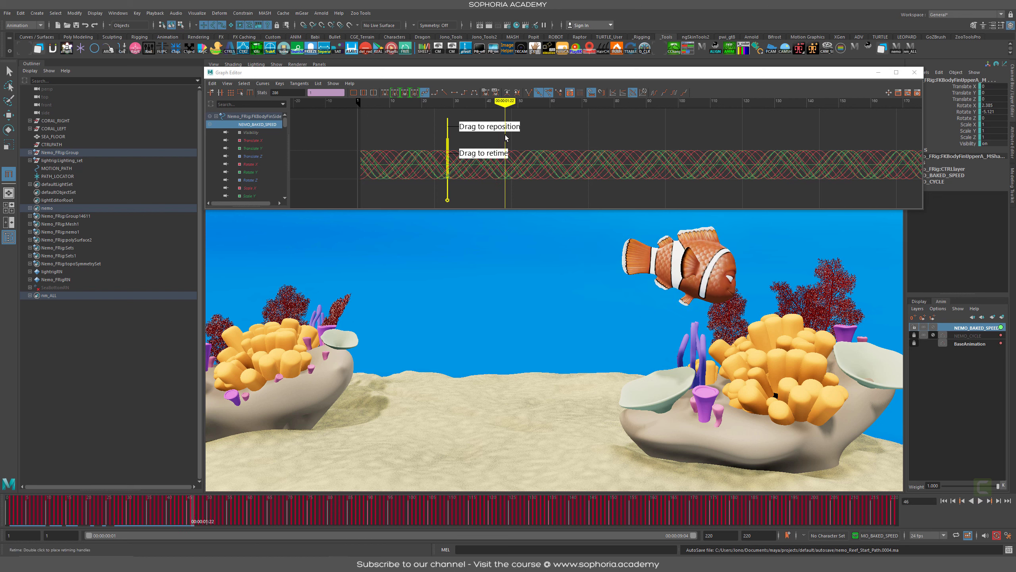
pyautogui.doubleClick(505, 138)
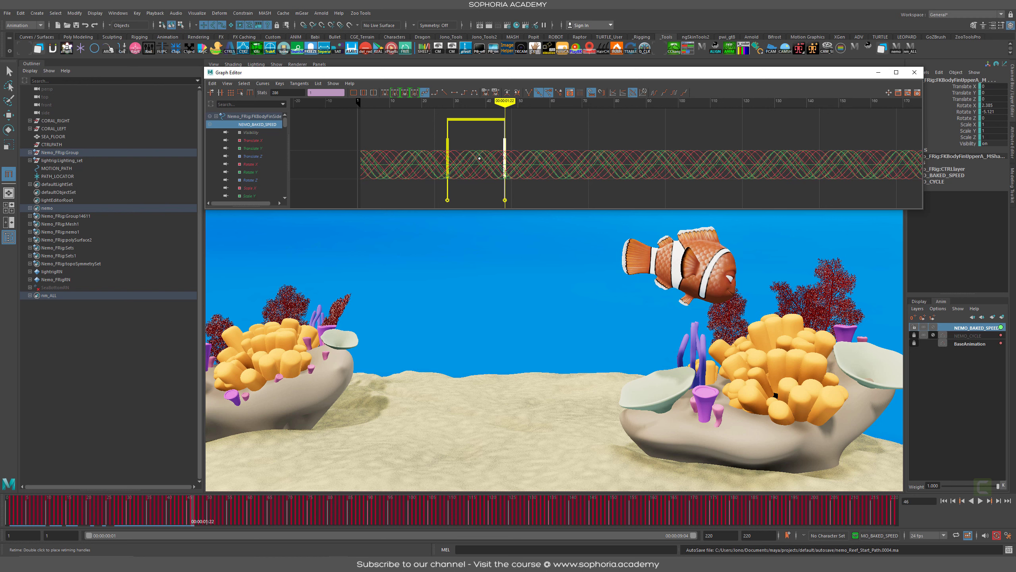
# Try speeding up the swim by retiming the second marker to about frame 38, move it to about frame 42, and undo
pyautogui.moveTo(505, 160)
pyautogui.mouseDown()
pyautogui.moveTo(472, 160)
pyautogui.moveTo(487, 168)
pyautogui.mouseUp()
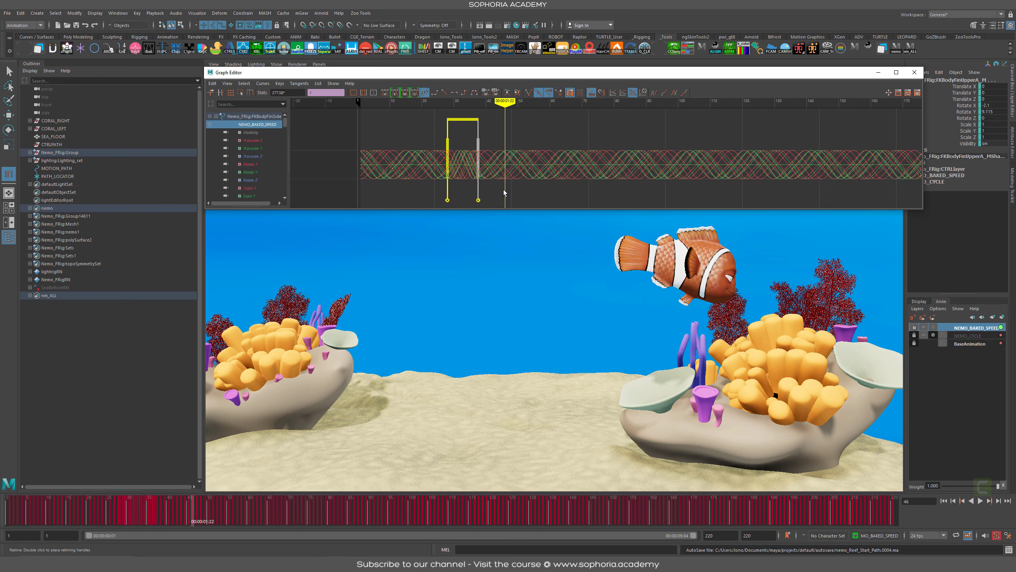
pyautogui.moveTo(153, 514); pyautogui.dragTo(126, 513)
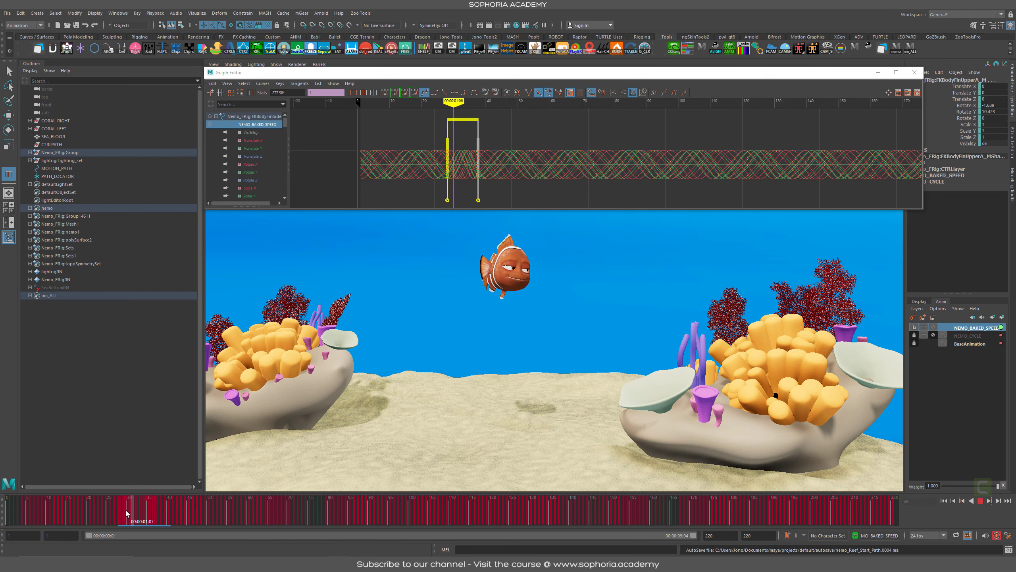
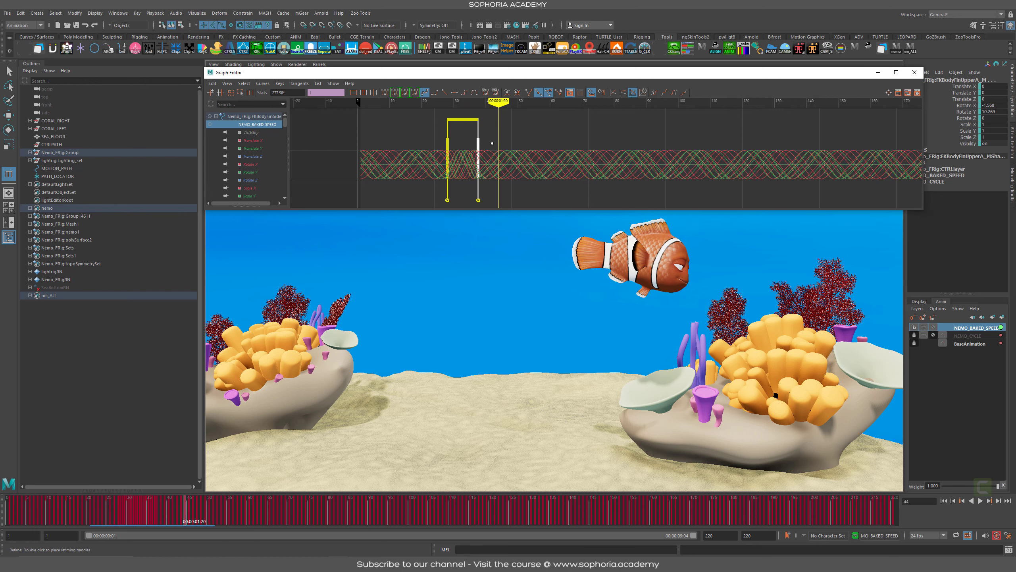
pyautogui.moveTo(492, 143); pyautogui.dragTo(492, 174)
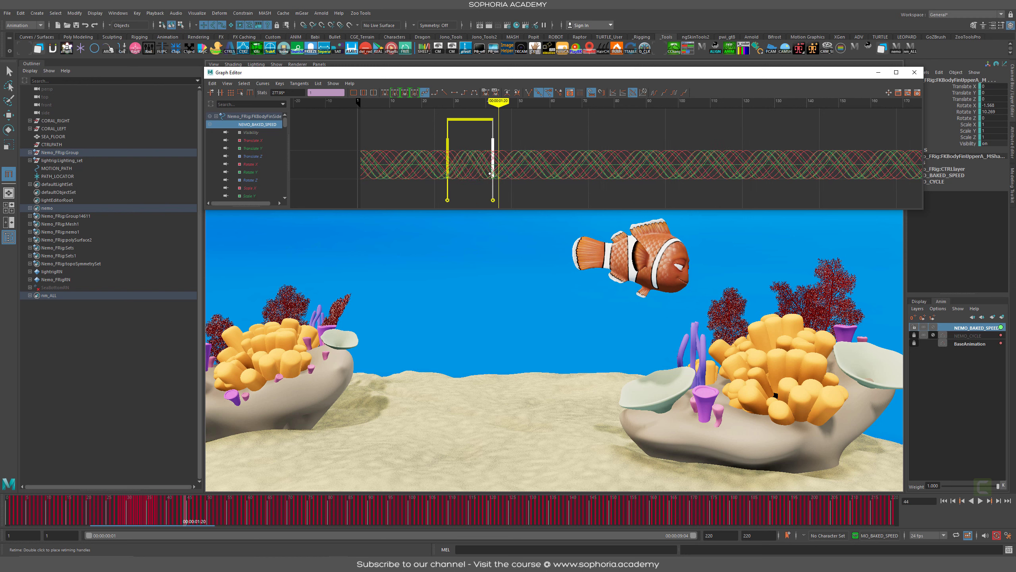
pyautogui.hotkey('ctrl', 'z')
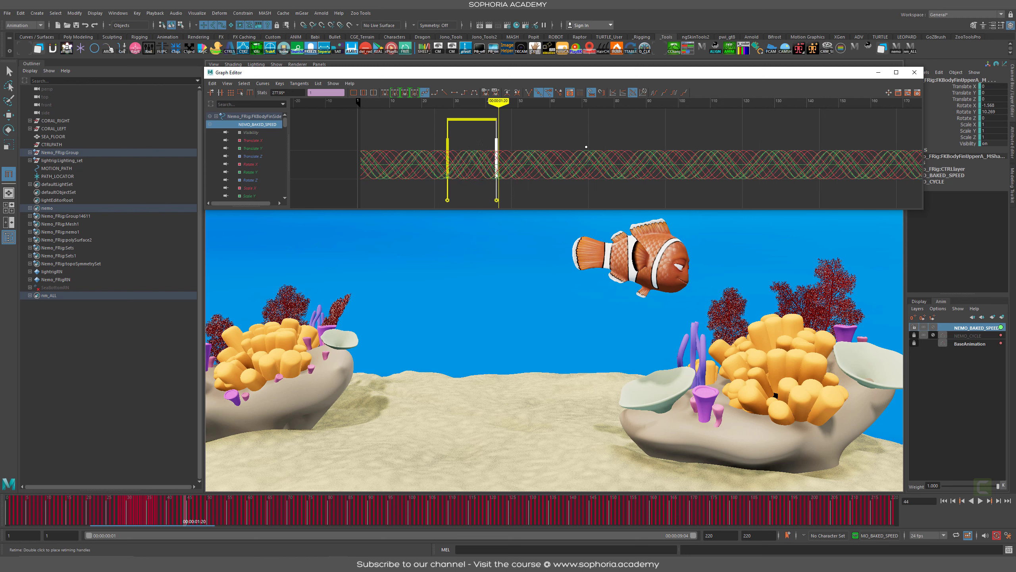
pyautogui.hotkey('ctrl', 'z')
# Retime the second marker to about frame 42 in small adjustments while comparing the curve spacing around it
pyautogui.keyDown('alt'); pyautogui.moveTo(528, 188); pyautogui.dragTo(648, 163, button='middle'); pyautogui.keyUp('alt')
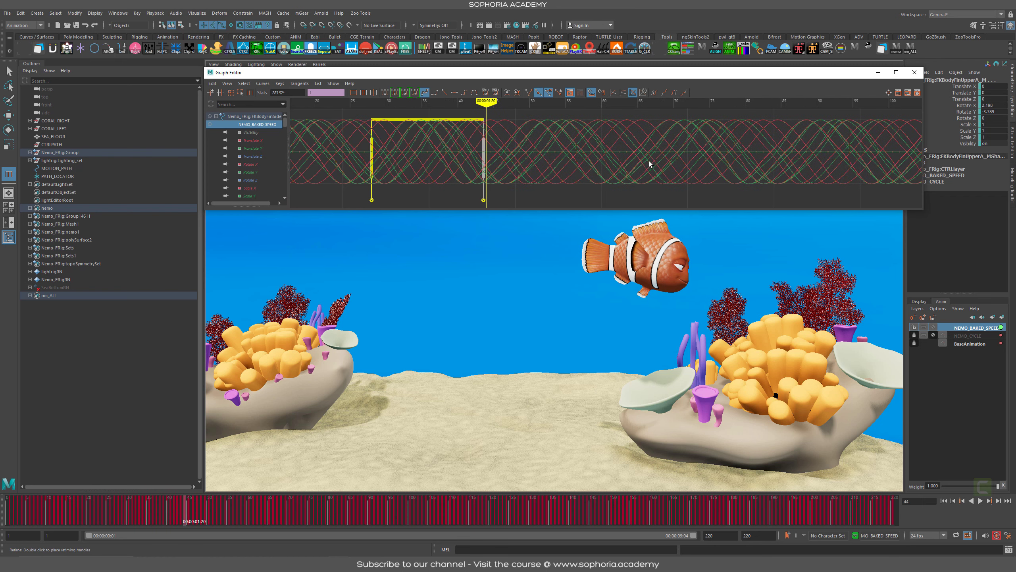
pyautogui.keyDown('alt'); pyautogui.moveTo(648, 163); pyautogui.dragTo(572, 154, button='right'); pyautogui.keyUp('alt')
pyautogui.scroll(5, 572, 154)
pyautogui.keyDown('alt'); pyautogui.moveTo(501, 166); pyautogui.dragTo(608, 175, button='middle'); pyautogui.keyUp('alt')
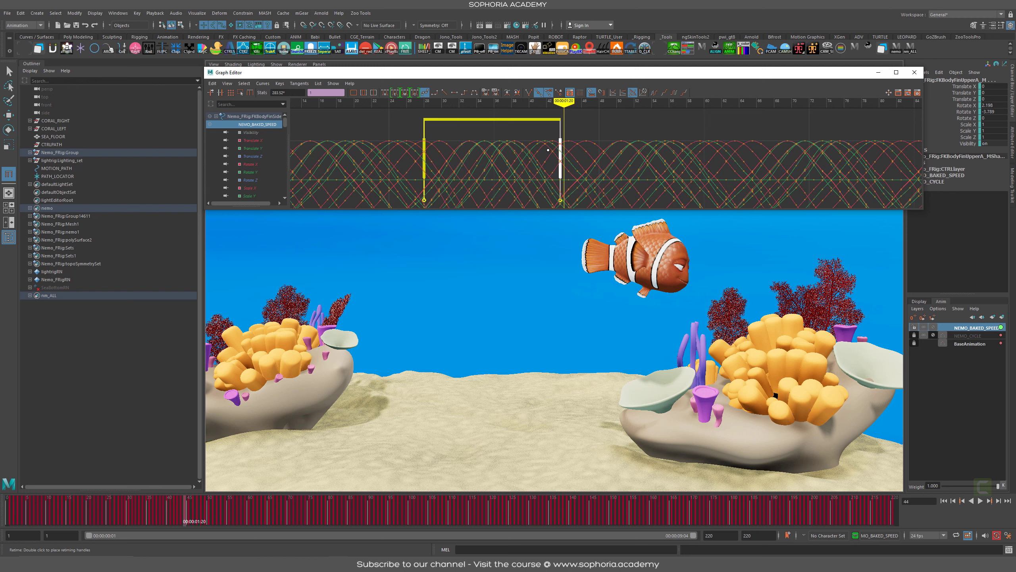
pyautogui.moveTo(537, 149); pyautogui.dragTo(535, 150)
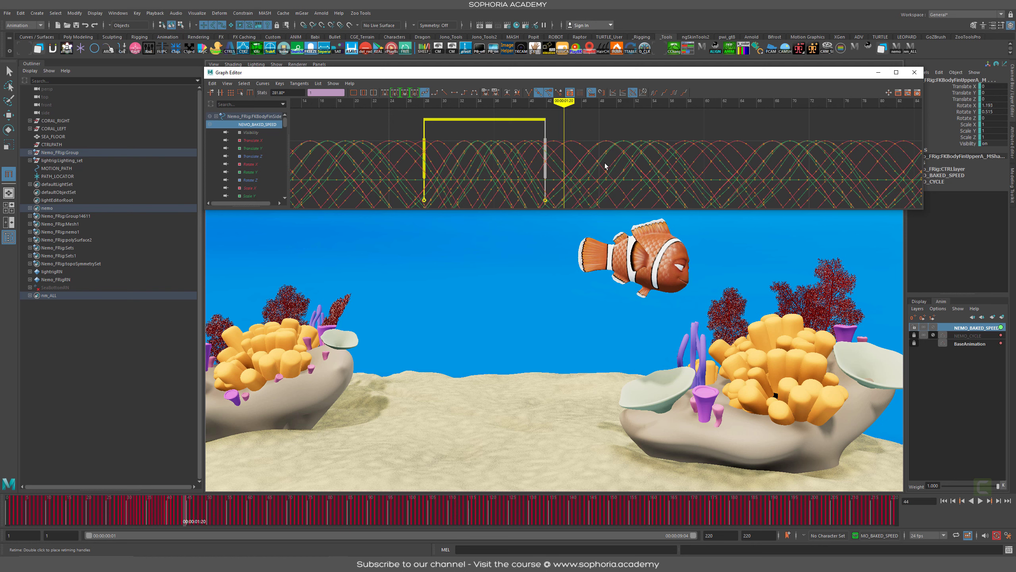
pyautogui.scroll(3, 595, 162)
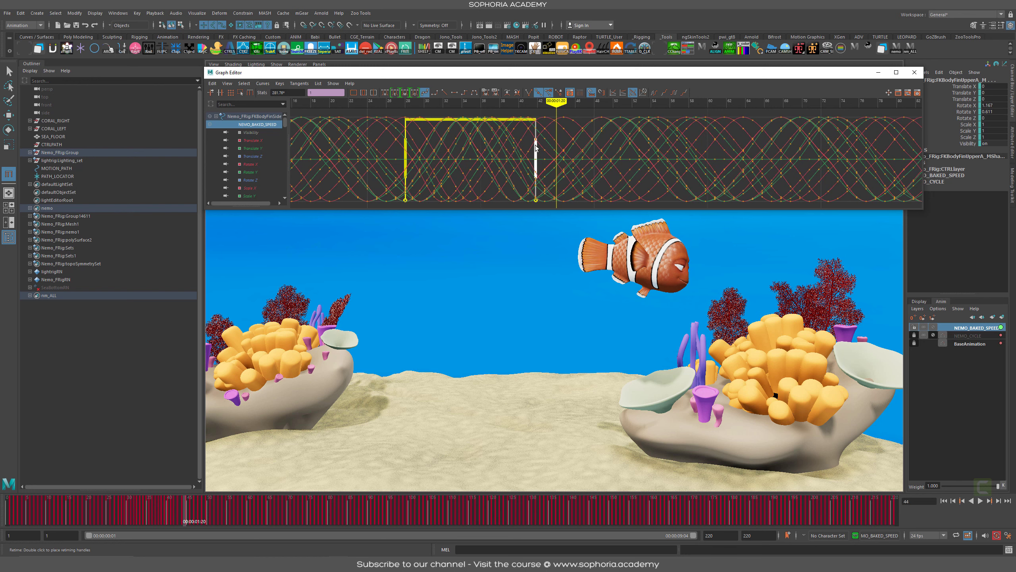
pyautogui.scroll(-5, 587, 171)
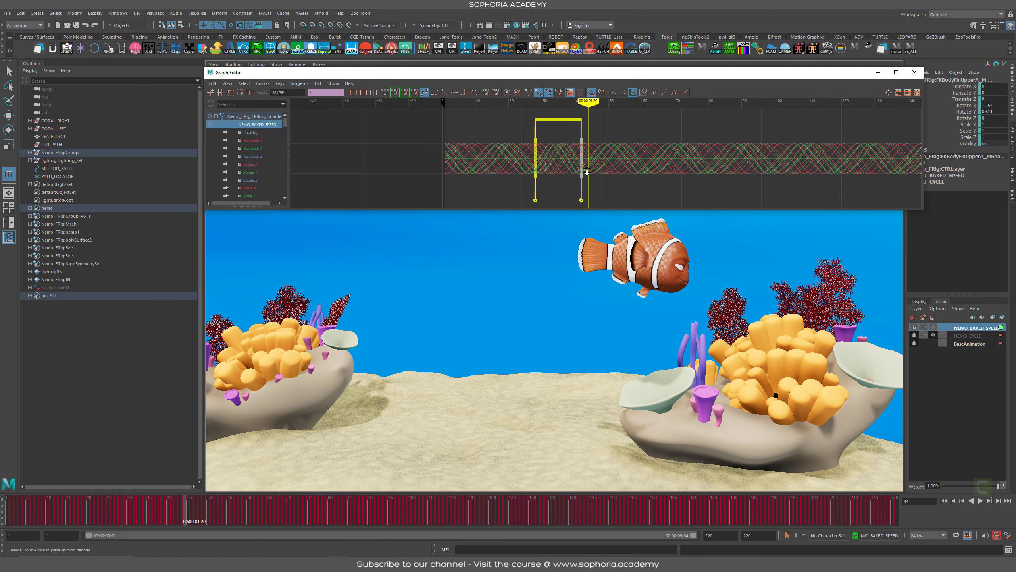
pyautogui.scroll(2, 571, 154)
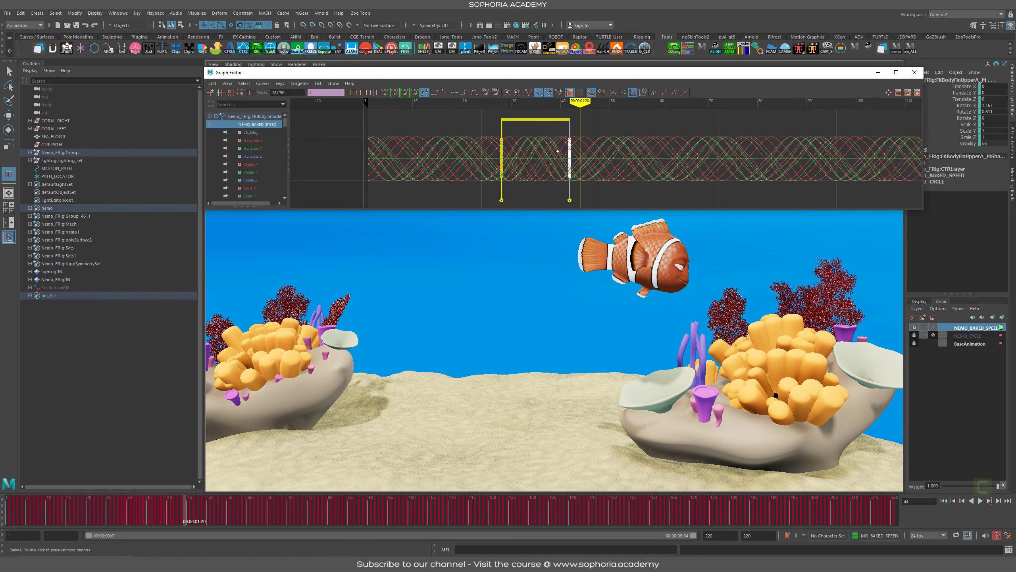
pyautogui.moveTo(570, 158); pyautogui.dragTo(569, 158)
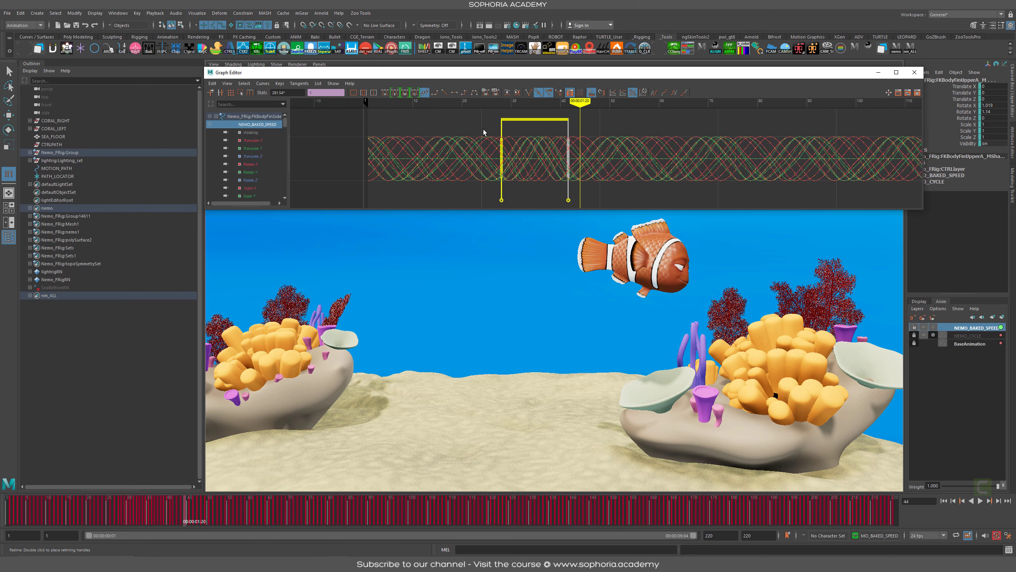
# Retime the second marker to about frame 38 so the keys after frame 28 are compressed, and return to frame 28
pyautogui.moveTo(143, 513)
pyautogui.mouseDown()
pyautogui.moveTo(181, 515)
pyautogui.moveTo(164, 514)
pyautogui.mouseUp()
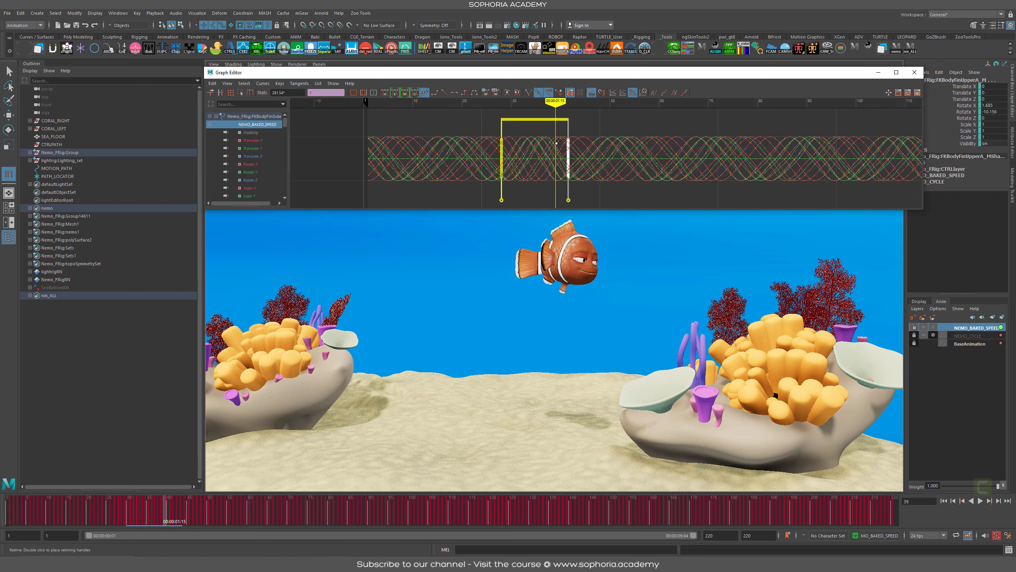
pyautogui.moveTo(568, 199); pyautogui.dragTo(553, 200)
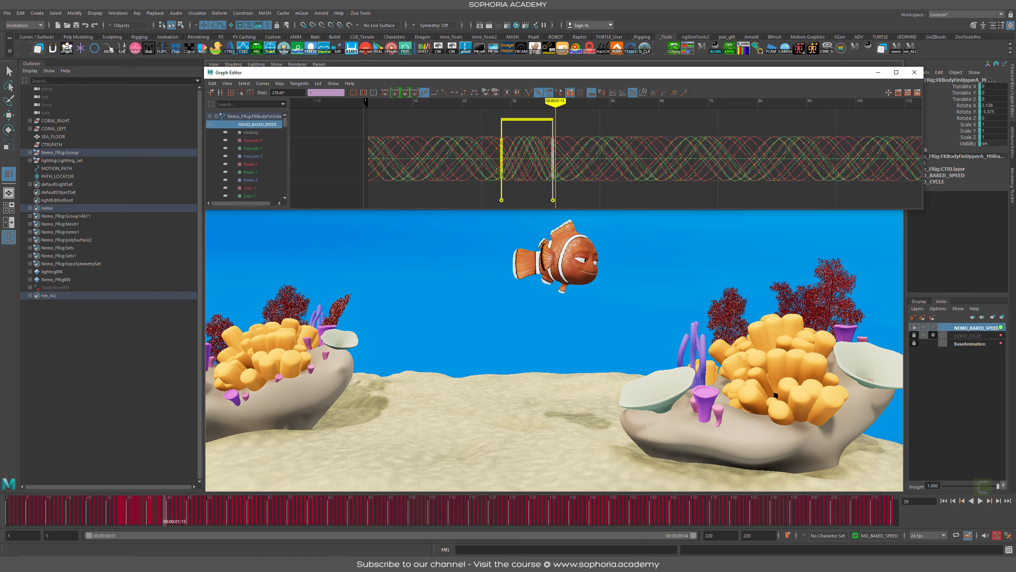
pyautogui.moveTo(133, 509); pyautogui.dragTo(120, 508)
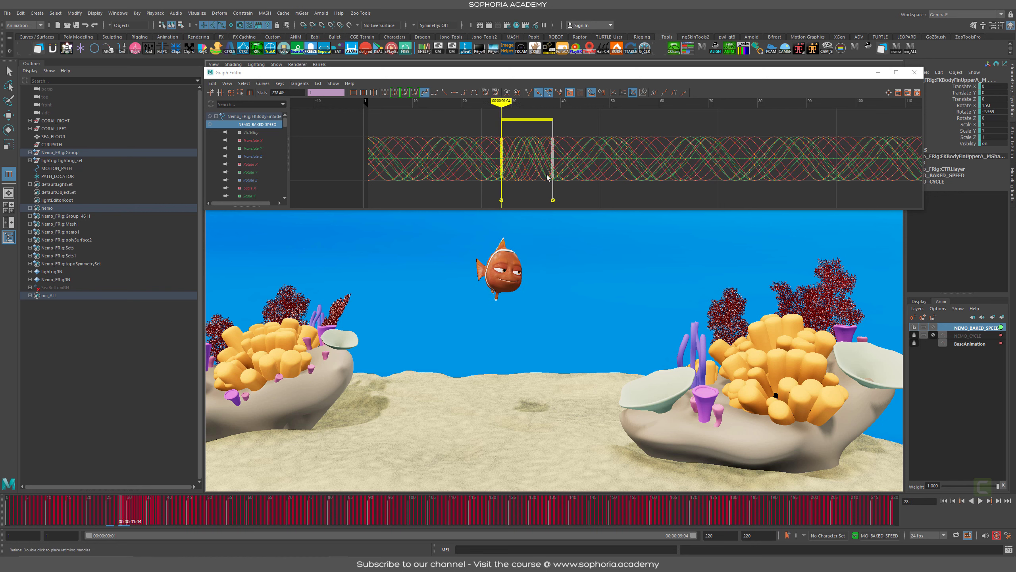
pyautogui.scroll(4, 544, 166)
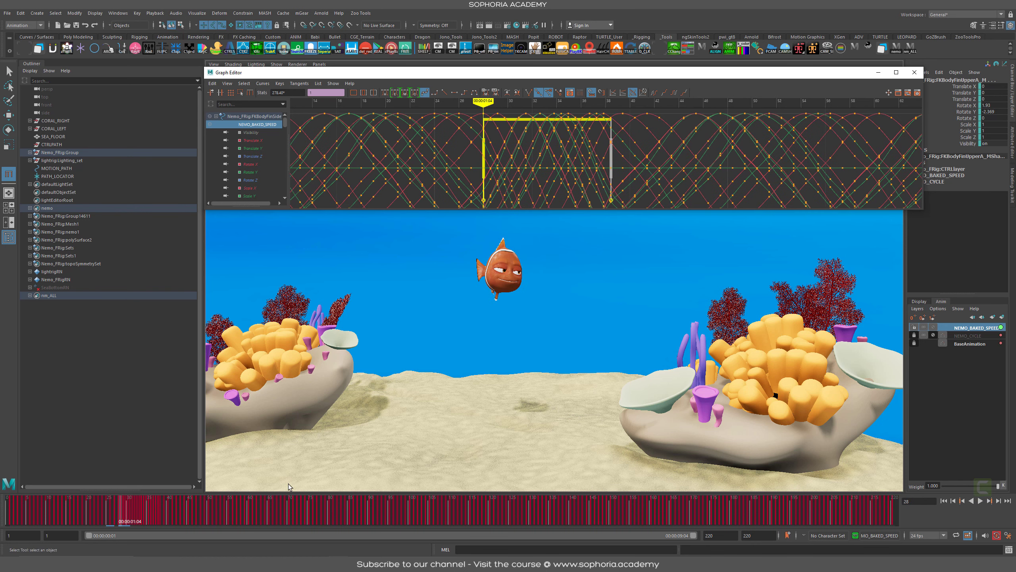
# Play and scrub the retimed section around frames 28 to 40, examining the fish's faster swim from different angles
pyautogui.moveTo(121, 508); pyautogui.dragTo(137, 508)
pyautogui.keyDown('alt'); pyautogui.moveTo(615, 295); pyautogui.dragTo(635, 414); pyautogui.keyUp('alt')
pyautogui.moveTo(112, 516)
pyautogui.mouseDown()
pyautogui.moveTo(89, 516)
pyautogui.moveTo(191, 519)
pyautogui.moveTo(168, 520)
pyautogui.mouseUp()
pyautogui.hotkey('alt', 'v')
pyautogui.keyDown('alt'); pyautogui.moveTo(648, 280); pyautogui.dragTo(581, 326); pyautogui.keyUp('alt')
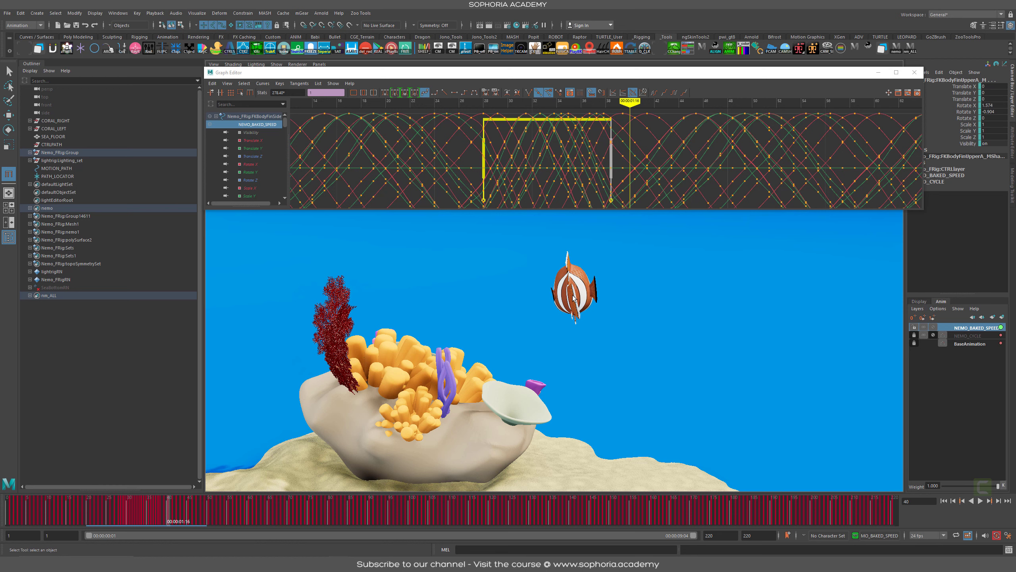
pyautogui.moveTo(147, 508)
pyautogui.mouseDown()
pyautogui.moveTo(513, 529)
pyautogui.moveTo(400, 527)
pyautogui.moveTo(150, 489)
pyautogui.moveTo(131, 497)
pyautogui.mouseUp()
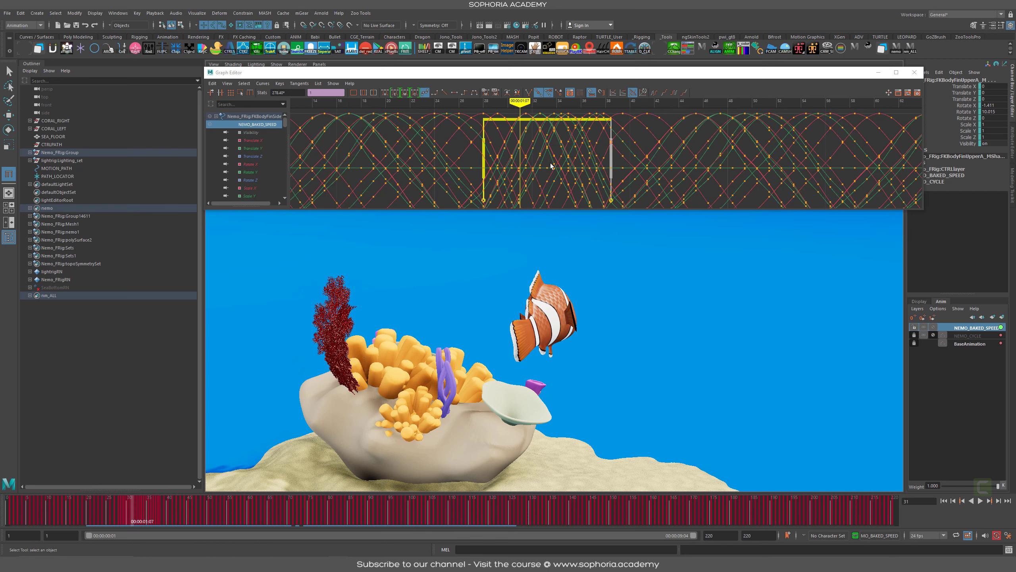
# Select the fish's FKBackC_M body control and turn on the infinity display for its curves
pyautogui.keyDown('alt'); pyautogui.moveTo(605, 311); pyautogui.dragTo(572, 301); pyautogui.keyUp('alt')
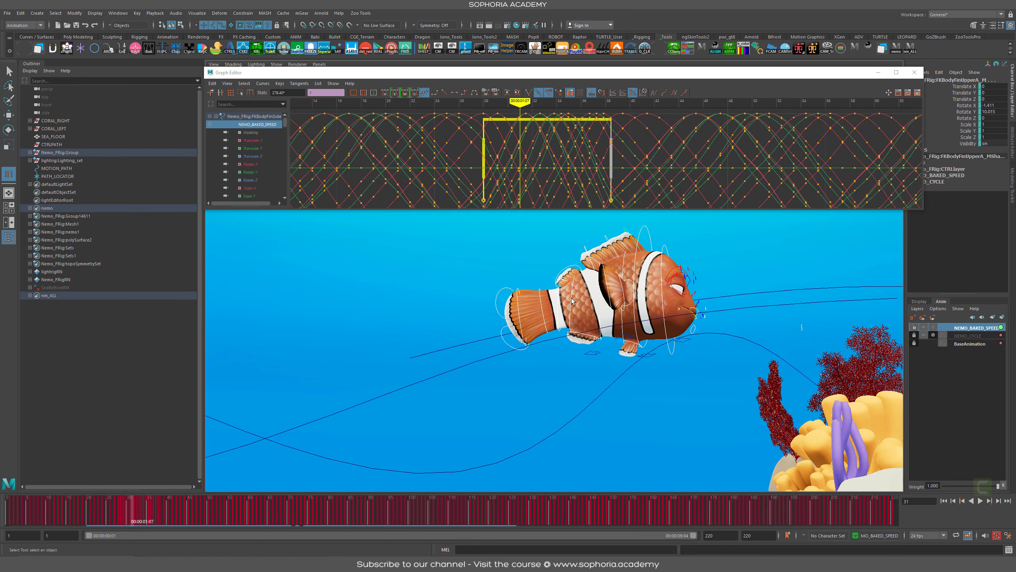
pyautogui.click(573, 294)
pyautogui.scroll(-5, 739, 152)
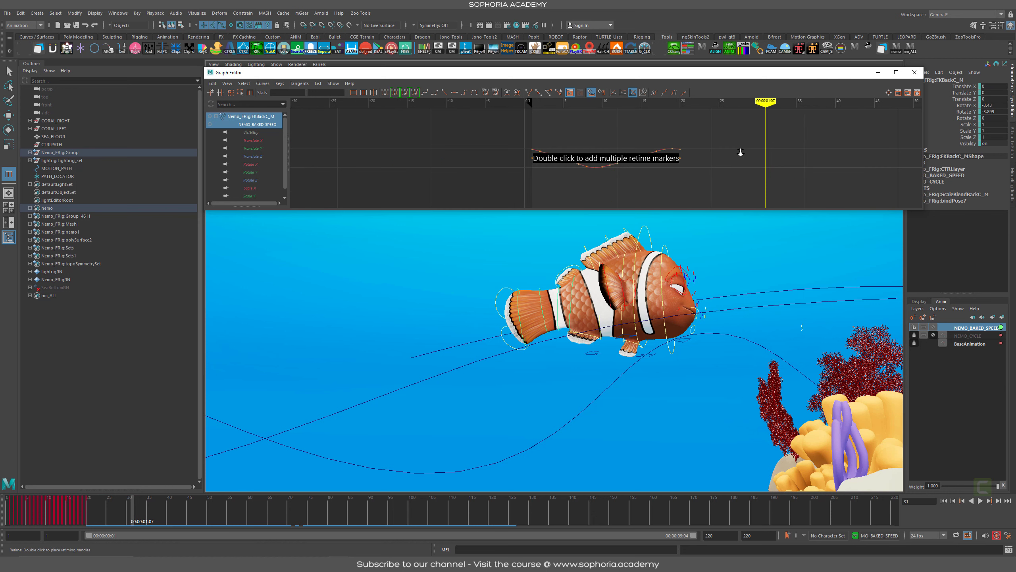
pyautogui.click(227, 83)
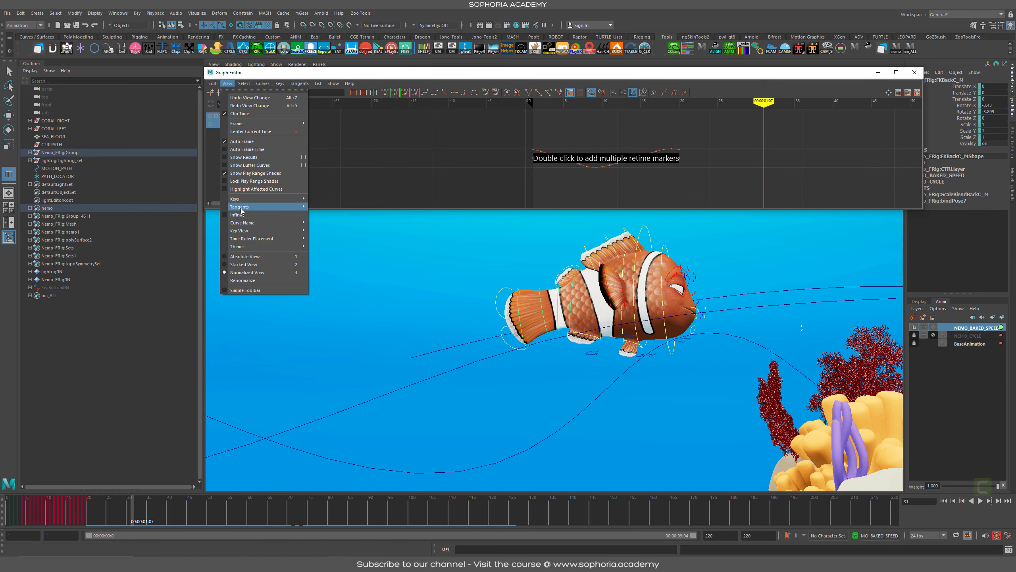
pyautogui.click(337, 200)
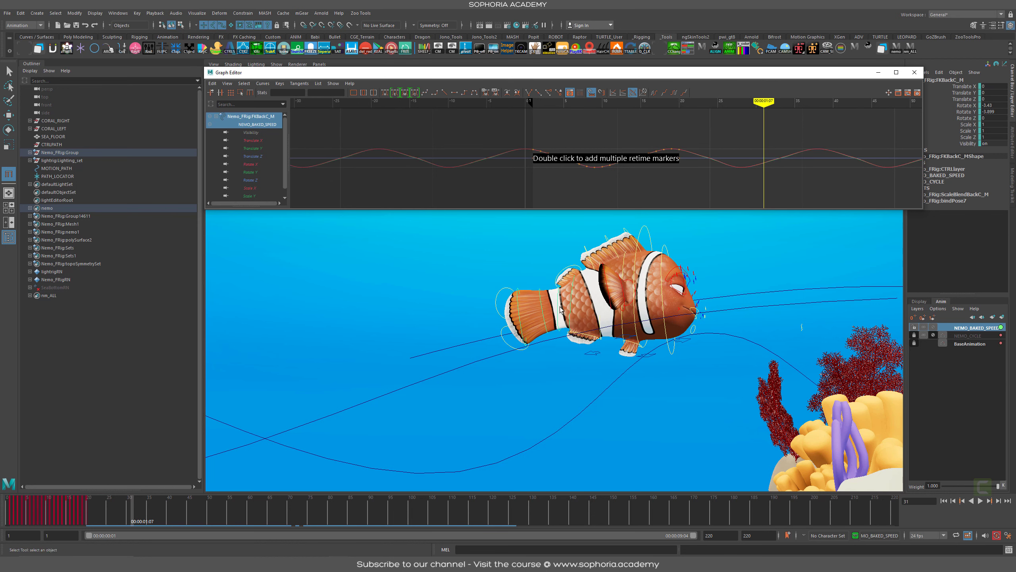
# Extend the selection from the tail controls to the fish's complete set of controls to display all their curves
pyautogui.click(540, 296)
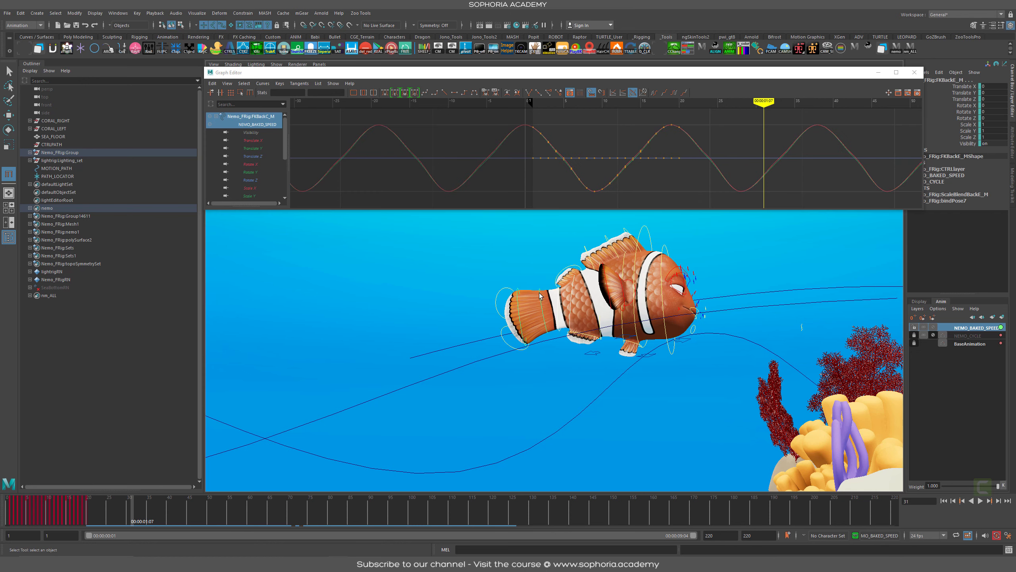
pyautogui.click(516, 296)
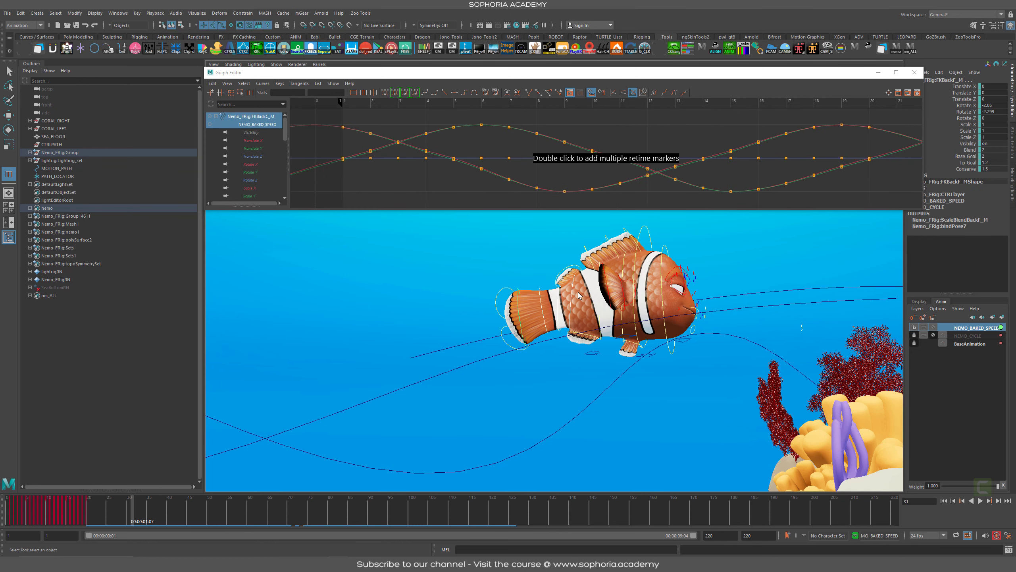
pyautogui.keyDown('alt'); pyautogui.moveTo(579, 295); pyautogui.dragTo(577, 276); pyautogui.keyUp('alt')
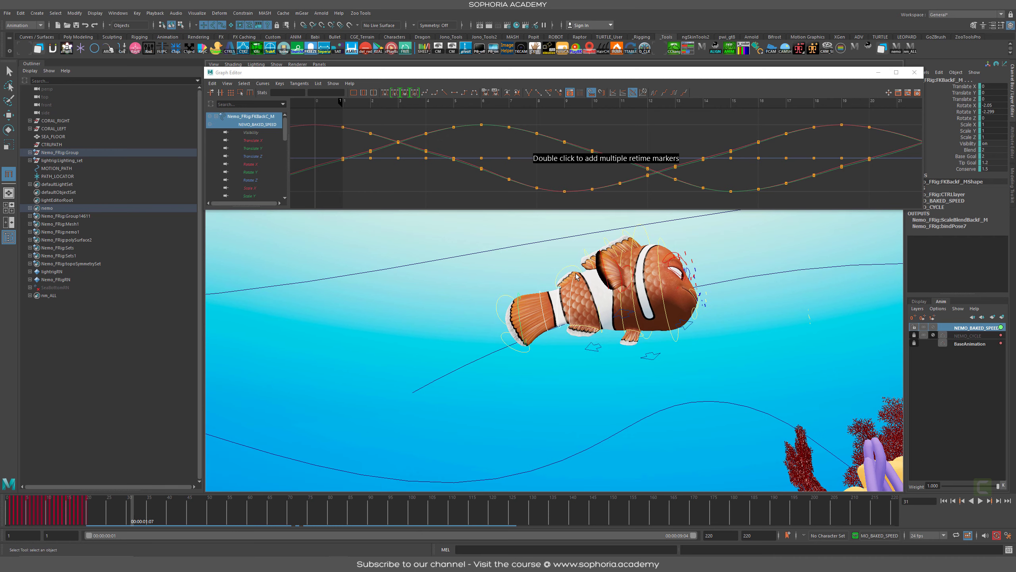
pyautogui.click(529, 312)
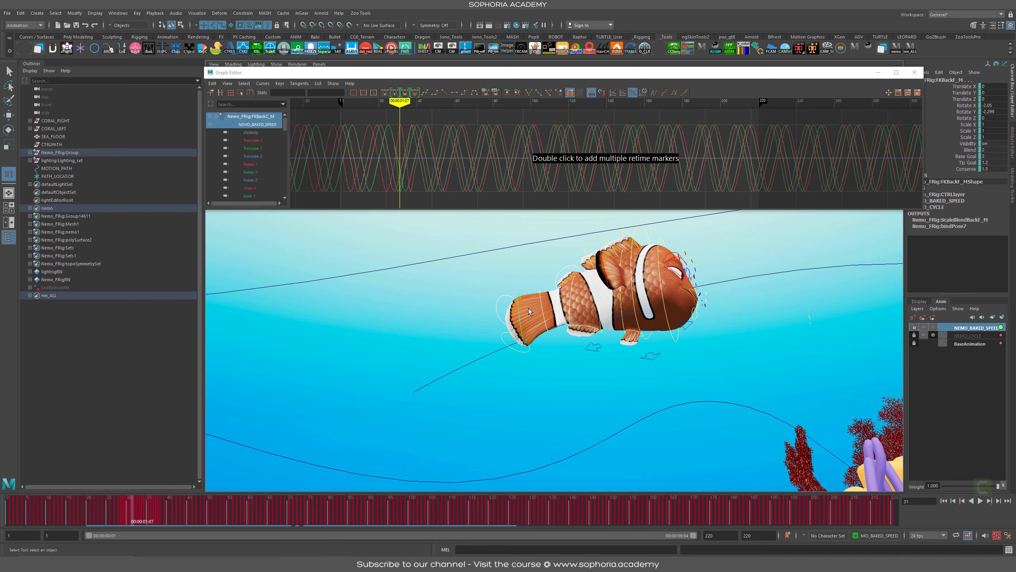
pyautogui.click(522, 349)
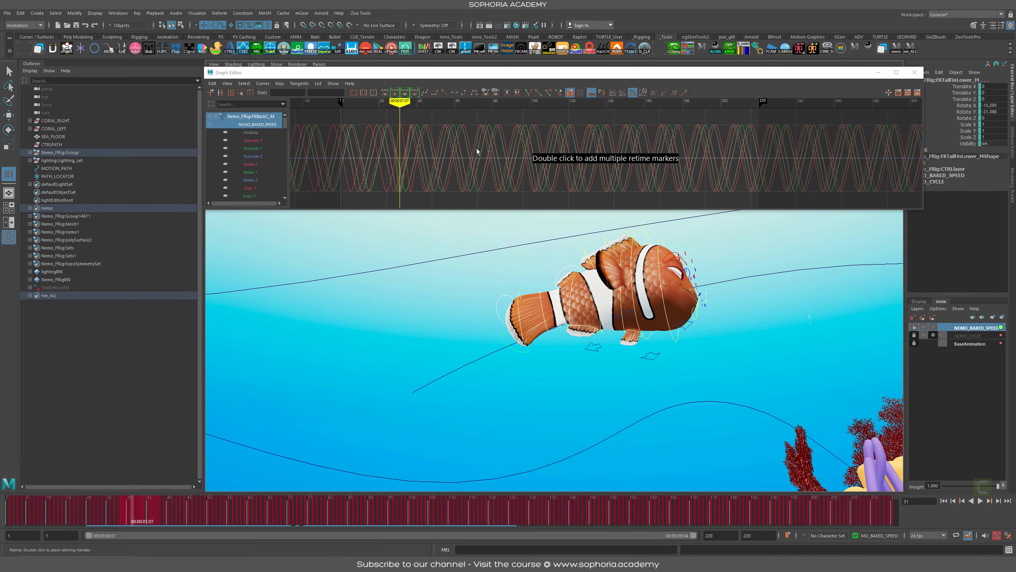
# Scrub to frame 46 and examine the retimed curves and the fish's pose on the path from other angles
pyautogui.keyDown('alt'); pyautogui.keyDown('shift'); pyautogui.moveTo(476, 152); pyautogui.dragTo(583, 160, button='right'); pyautogui.keyUp('shift'); pyautogui.keyUp('alt')
pyautogui.keyDown('alt'); pyautogui.moveTo(583, 160); pyautogui.dragTo(664, 163, button='middle'); pyautogui.keyUp('alt')
pyautogui.keyDown('alt'); pyautogui.moveTo(600, 345); pyautogui.dragTo(752, 345); pyautogui.keyUp('alt')
pyautogui.moveTo(111, 522); pyautogui.dragTo(193, 523)
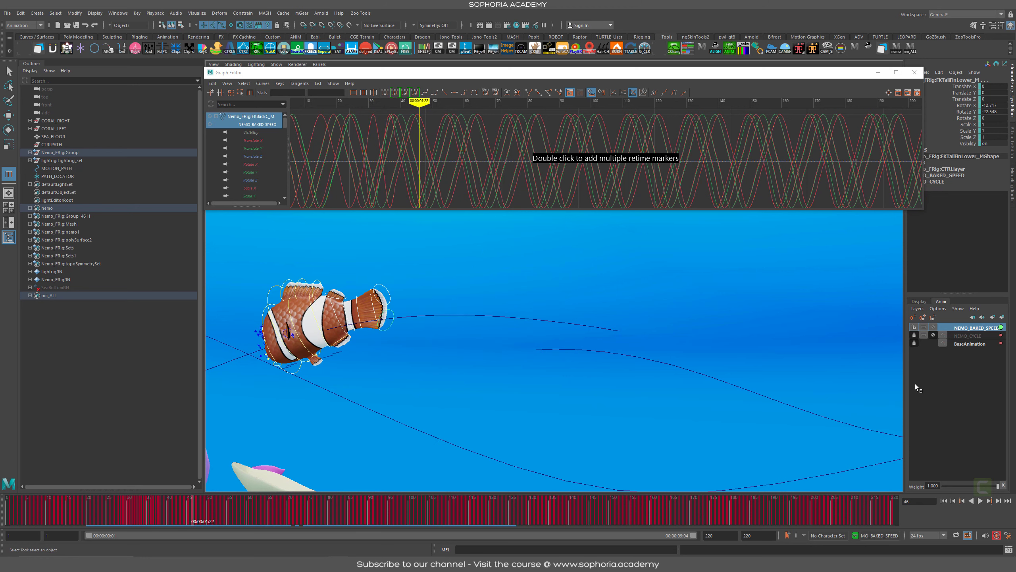
pyautogui.keyDown('alt'); pyautogui.moveTo(556, 375); pyautogui.dragTo(704, 312); pyautogui.keyUp('alt')
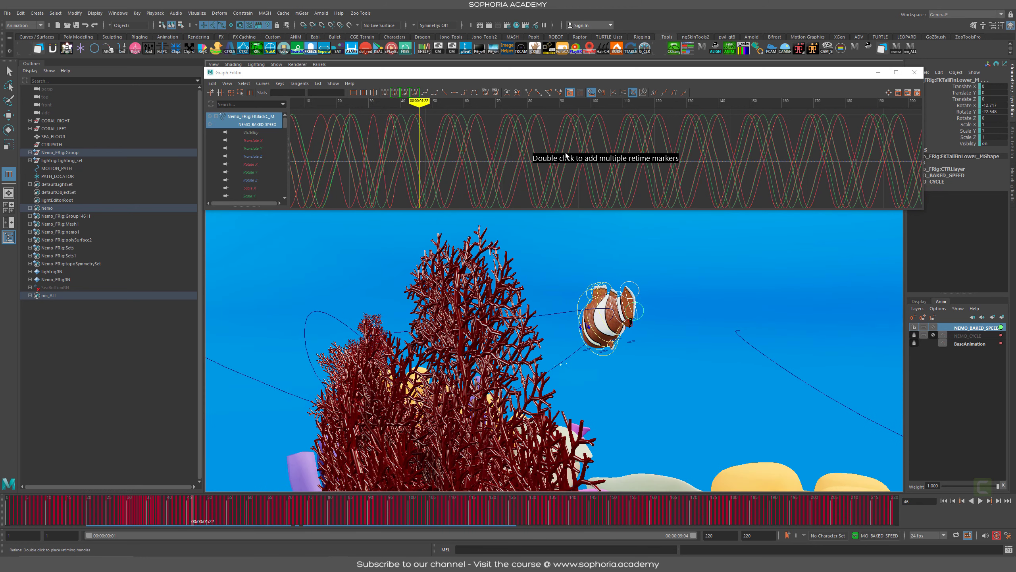
# Select the BaseAnimation layer and play the swim along the whole path from frame 1, reviewing the speed changes
pyautogui.click(976, 343)
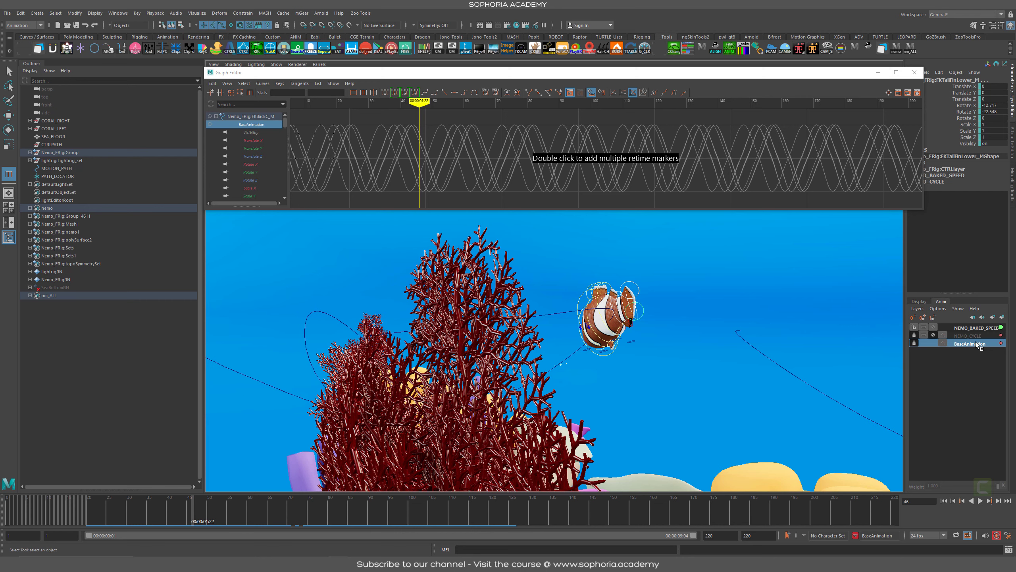
pyautogui.moveTo(44, 509); pyautogui.dragTo(8, 509)
pyautogui.hotkey('alt', 'v')
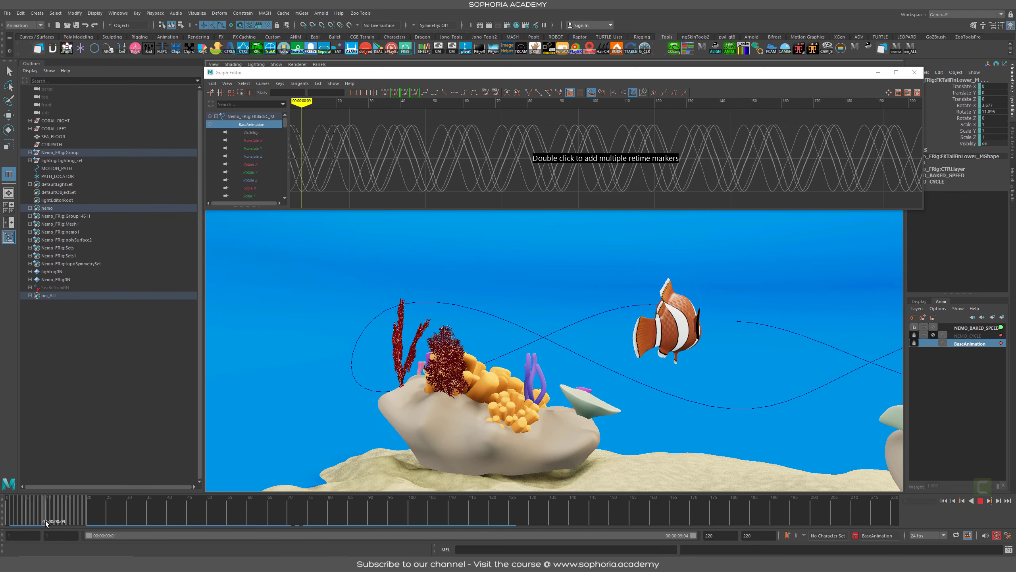
pyautogui.moveTo(25, 510)
pyautogui.mouseDown()
pyautogui.moveTo(147, 526)
pyautogui.moveTo(44, 527)
pyautogui.moveTo(116, 528)
pyautogui.moveTo(24, 521)
pyautogui.moveTo(488, 540)
pyautogui.mouseUp()
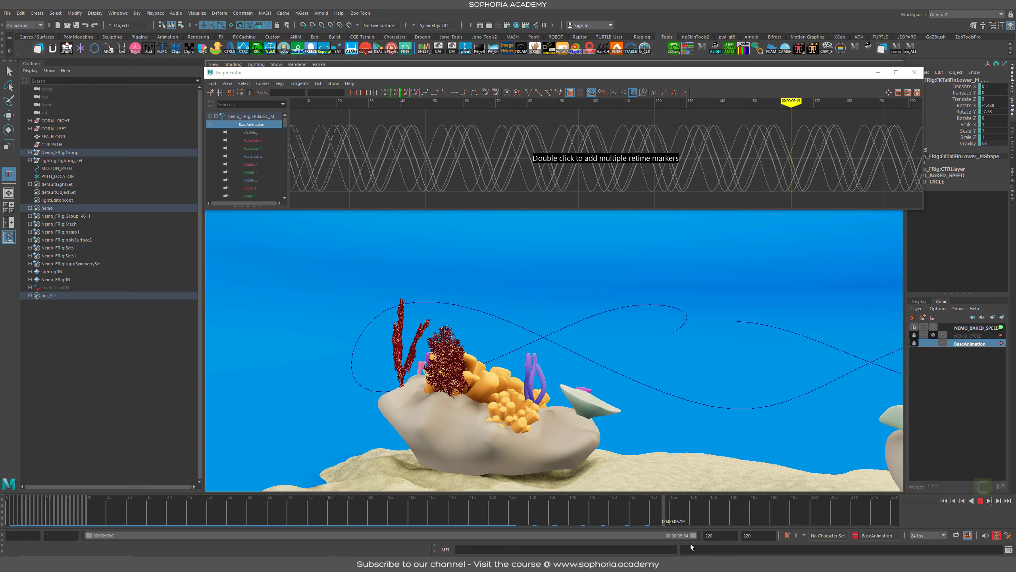
pyautogui.press('Escape')
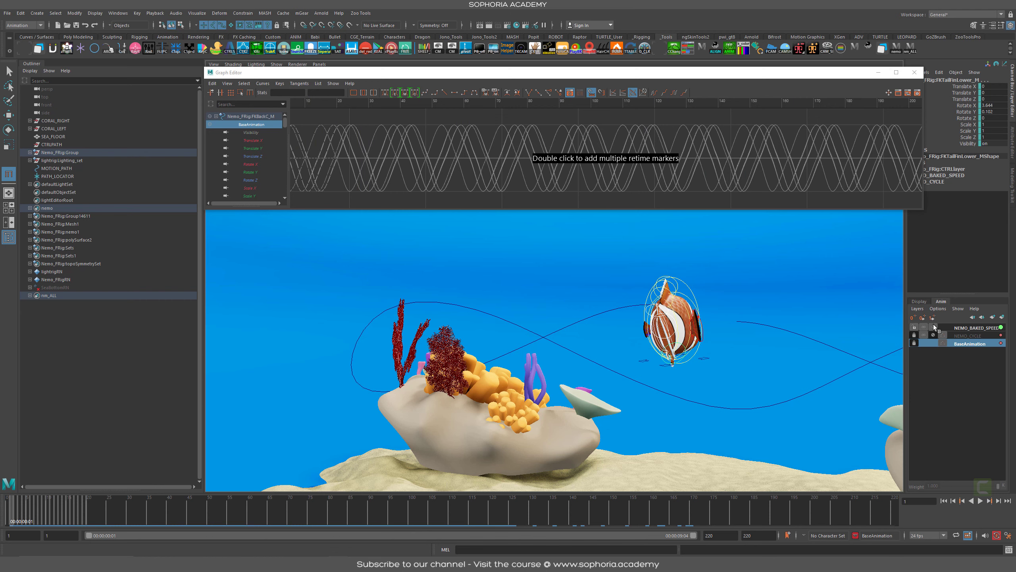
# Mute the NEMO_BAKED_SPEED layer and reactivate NEMO_CYCLE with BaseAnimation unlocked
pyautogui.click(935, 328)
pyautogui.click(954, 336)
pyautogui.click(934, 335)
pyautogui.keyDown('alt'); pyautogui.moveTo(717, 349); pyautogui.dragTo(540, 332); pyautogui.keyUp('alt')
pyautogui.click(118, 467)
pyautogui.moveTo(13, 519); pyautogui.dragTo(35, 496)
pyautogui.click(914, 344)
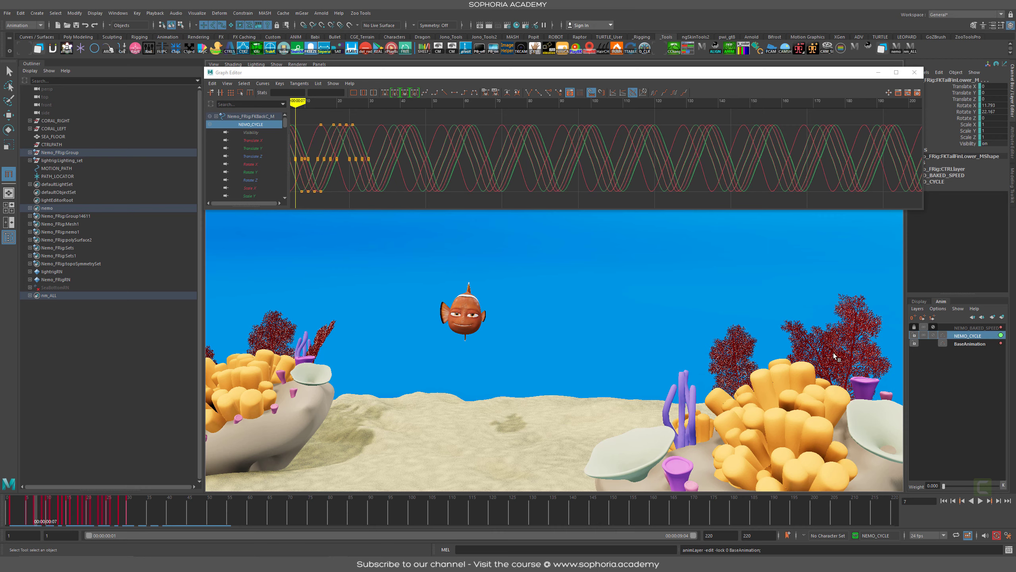
# Set the NEMO_CYCLE layer's weight to 1.000 and make BaseAnimation the selected layer
pyautogui.moveTo(91, 507)
pyautogui.mouseDown()
pyautogui.moveTo(185, 513)
pyautogui.moveTo(31, 512)
pyautogui.mouseUp()
pyautogui.keyDown('alt'); pyautogui.moveTo(565, 345); pyautogui.dragTo(778, 416); pyautogui.keyUp('alt')
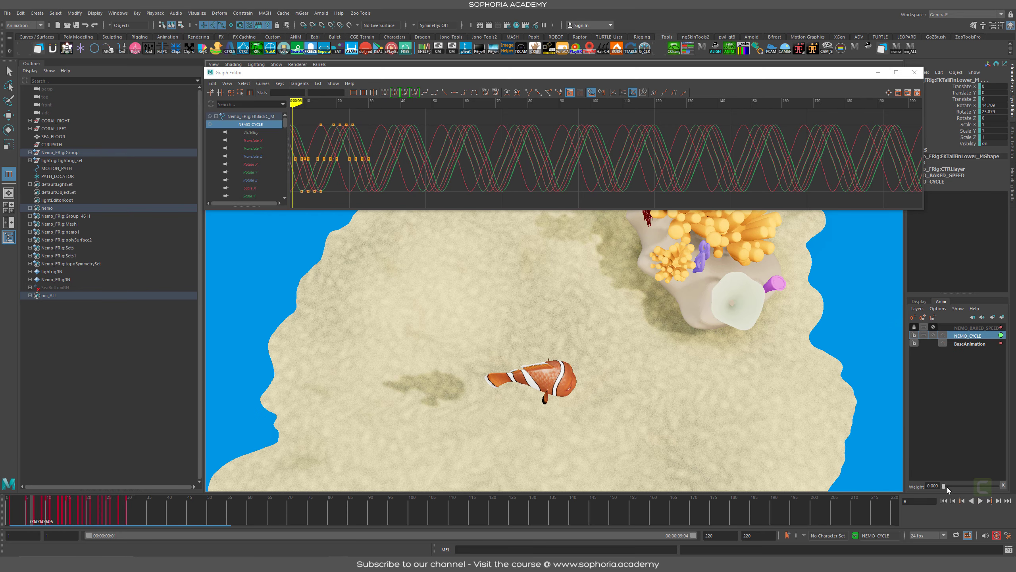
pyautogui.moveTo(947, 487); pyautogui.dragTo(998, 486)
pyautogui.click(975, 326)
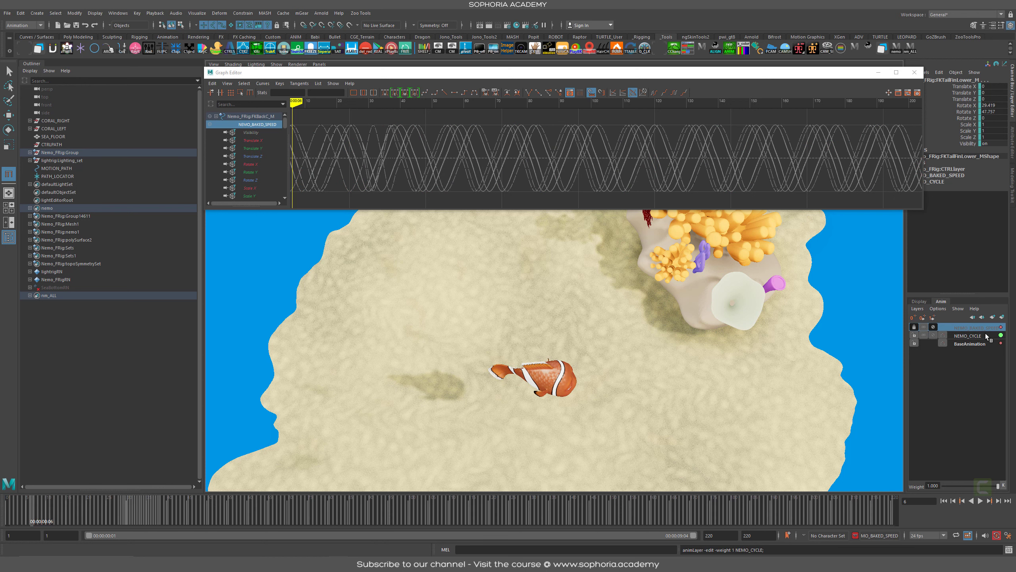
pyautogui.click(974, 342)
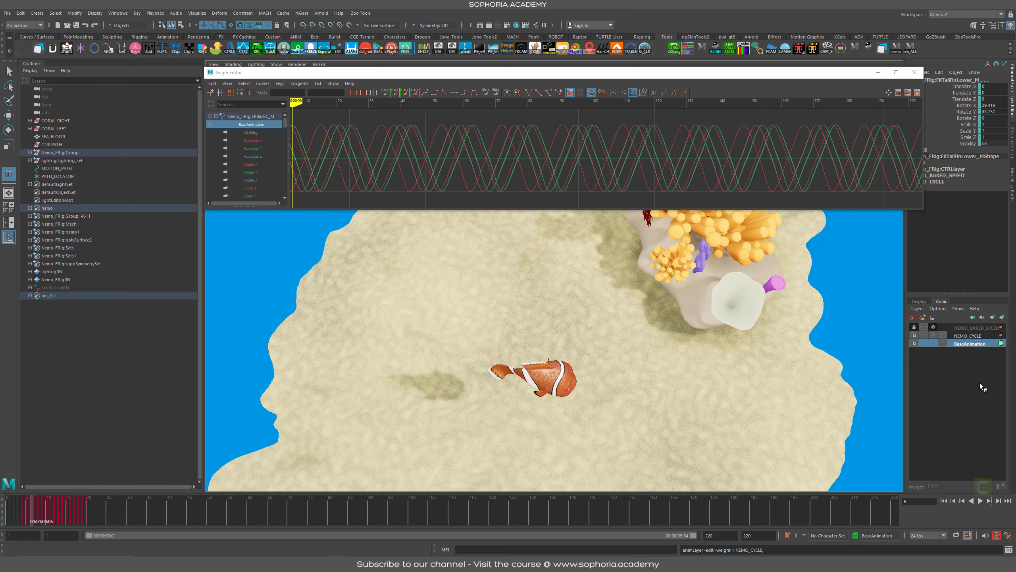
# Scrub and play the fish's original swim cycle along the full path, and return to frame 1
pyautogui.moveTo(45, 506); pyautogui.dragTo(168, 522)
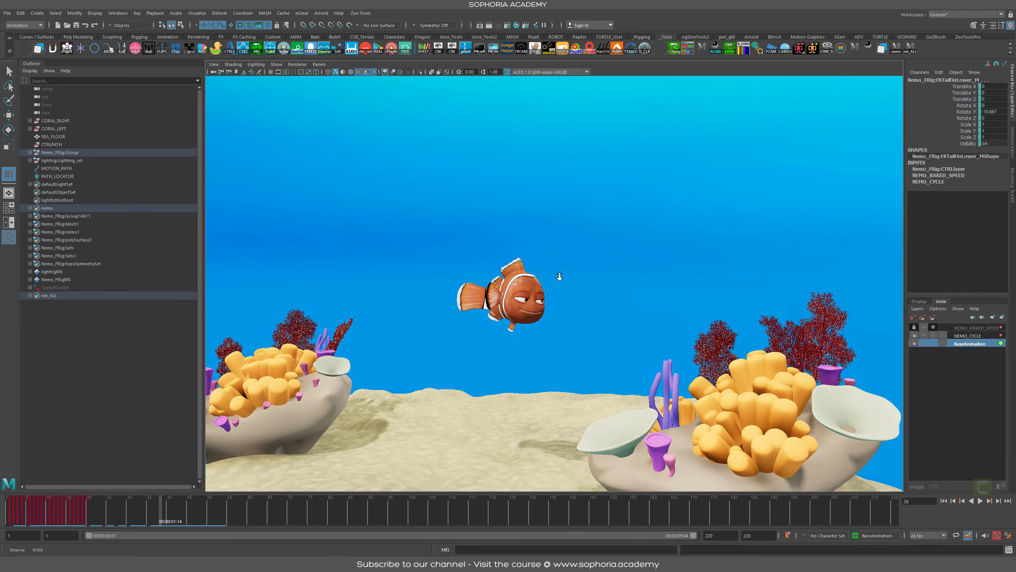
pyautogui.hotkey('alt', 'v')
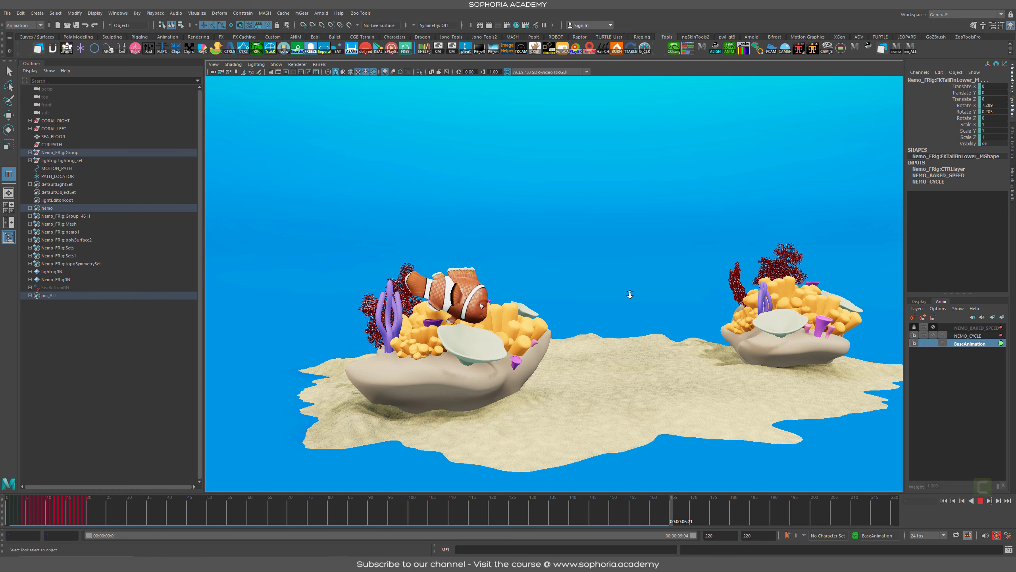
pyautogui.press('Escape')
pyautogui.hotkey('alt', 'v')
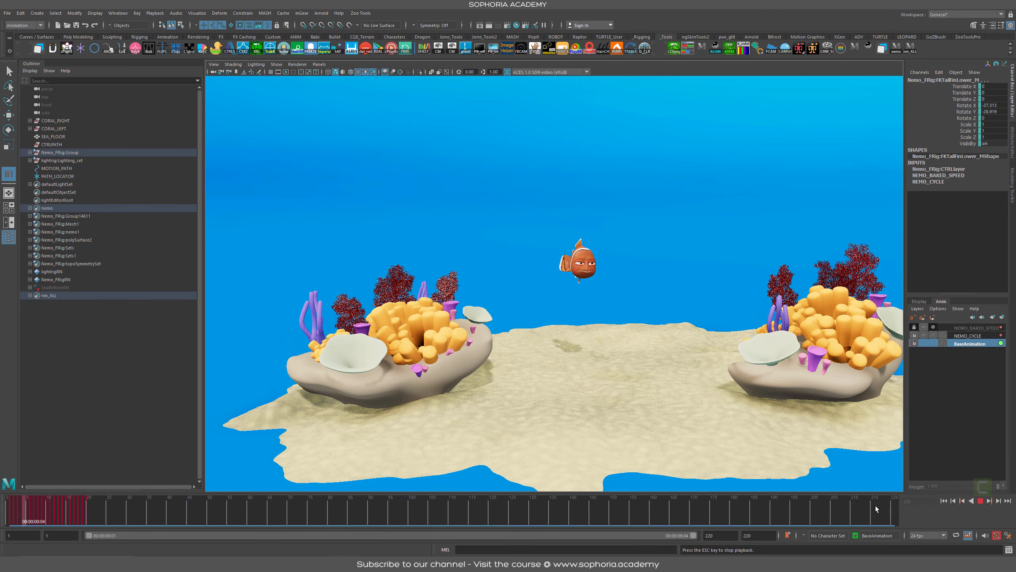
pyautogui.click(8, 511)
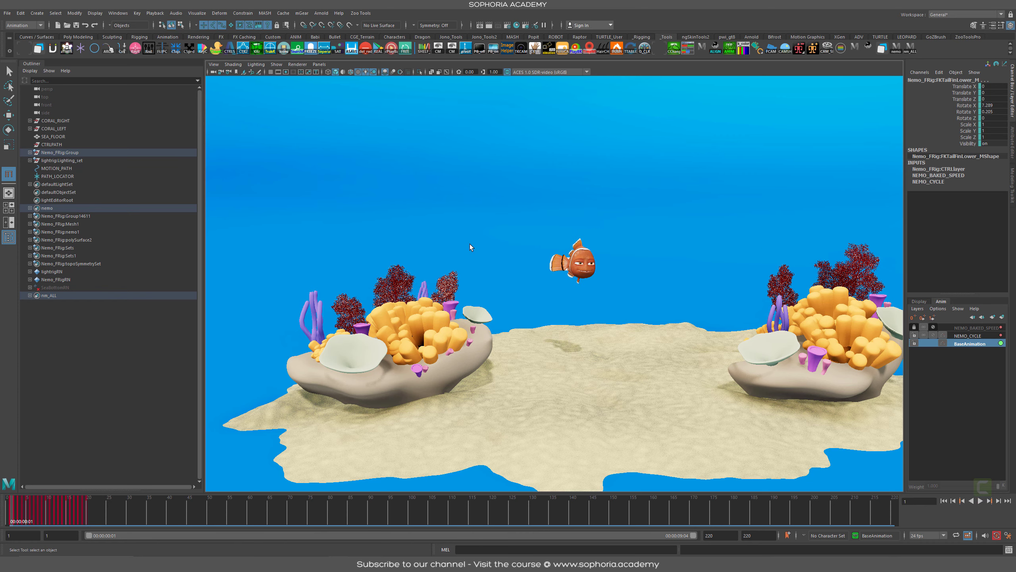
# Show the rig controls and the motion path curve in the viewport again, seen from above the reef
pyautogui.keyDown('alt'); pyautogui.moveTo(530, 216); pyautogui.dragTo(621, 238); pyautogui.keyUp('alt')
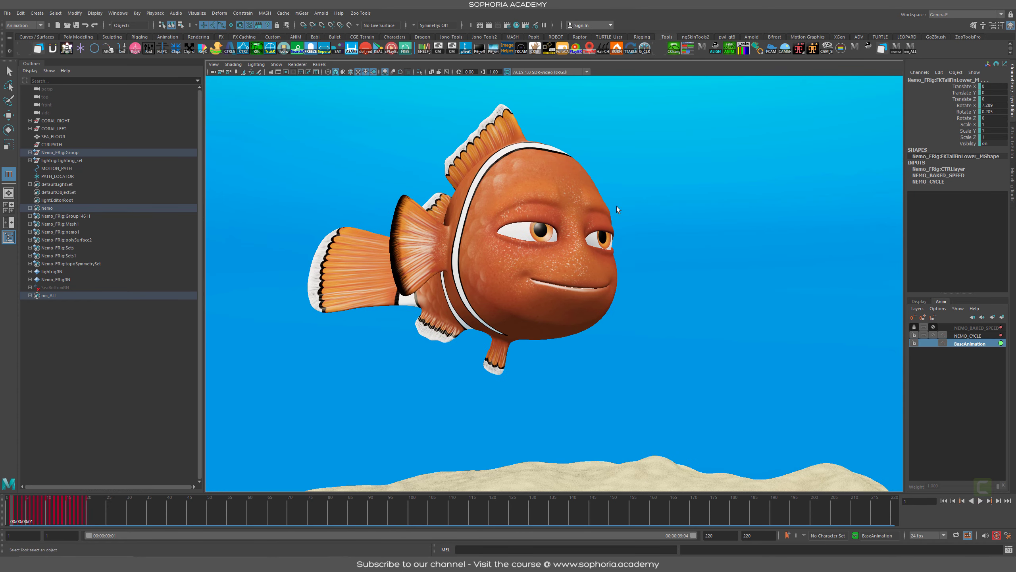
pyautogui.keyDown('alt'); pyautogui.moveTo(565, 287); pyautogui.dragTo(387, 312, button='right'); pyautogui.keyUp('alt')
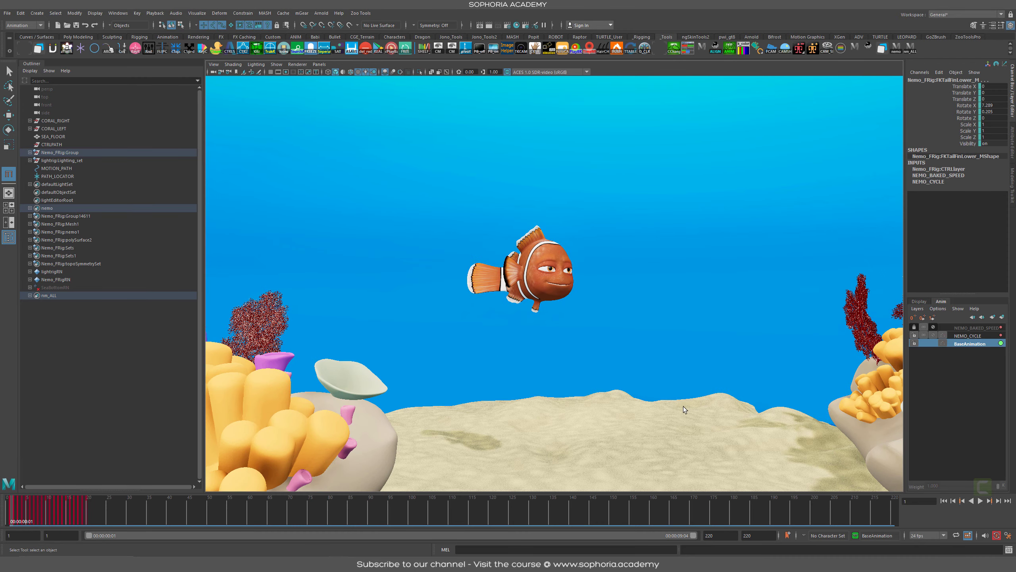
pyautogui.keyDown('alt'); pyautogui.moveTo(683, 407); pyautogui.dragTo(685, 334, button='middle'); pyautogui.keyUp('alt')
pyautogui.keyDown('alt'); pyautogui.moveTo(685, 333); pyautogui.dragTo(588, 320, button='right'); pyautogui.keyUp('alt')
pyautogui.keyDown('alt'); pyautogui.moveTo(588, 321); pyautogui.dragTo(633, 351); pyautogui.keyUp('alt')
pyautogui.keyDown('alt'); pyautogui.moveTo(633, 350); pyautogui.dragTo(672, 336, button='right'); pyautogui.keyUp('alt')
pyautogui.keyDown('alt'); pyautogui.moveTo(672, 335); pyautogui.dragTo(649, 290); pyautogui.keyUp('alt')
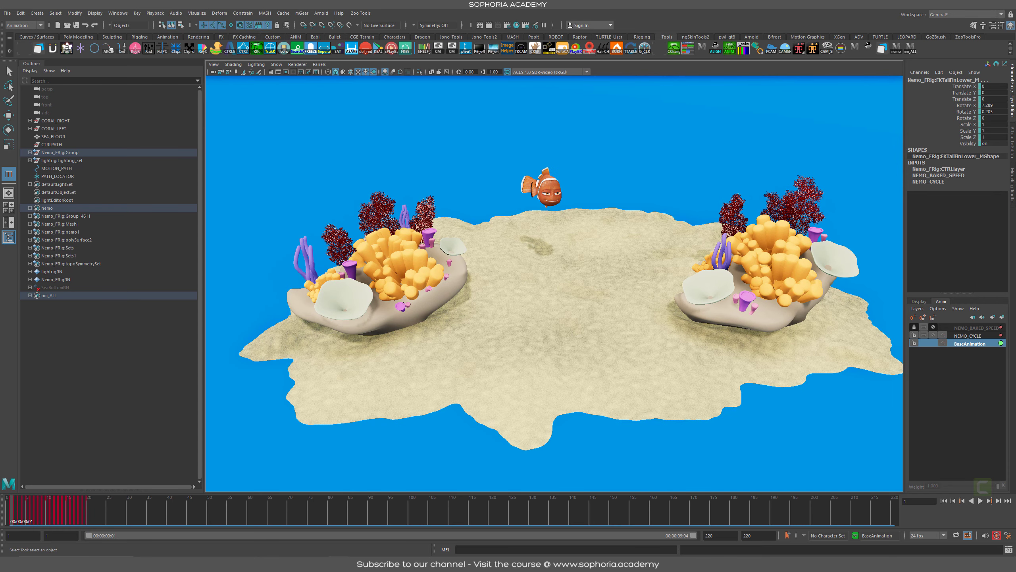
pyautogui.hotkey('ctrl', 'c')
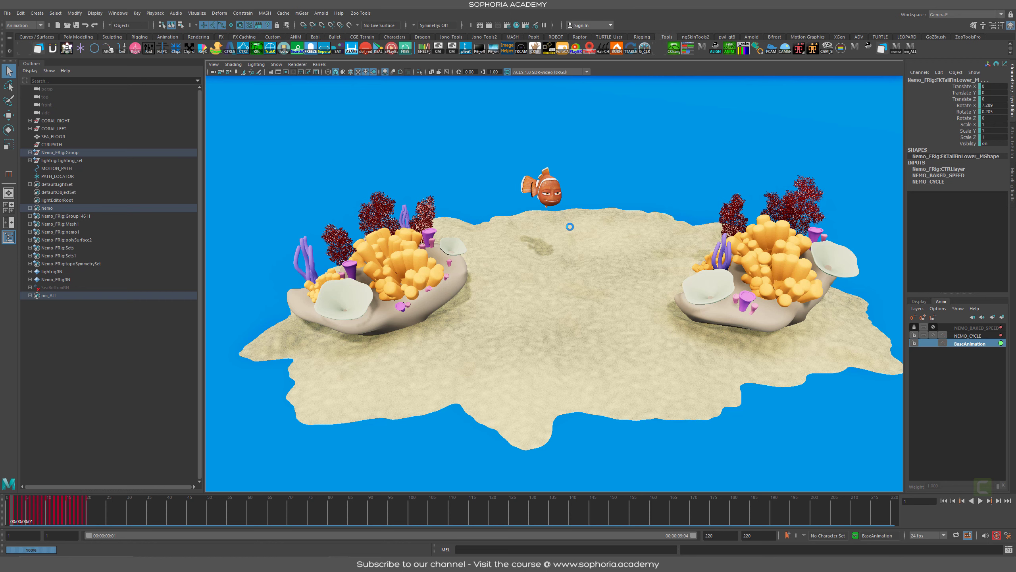
pyautogui.press('y')
pyautogui.hotkey('alt', '1')
pyautogui.keyDown('alt'); pyautogui.moveTo(616, 275); pyautogui.dragTo(590, 242); pyautogui.keyUp('alt')
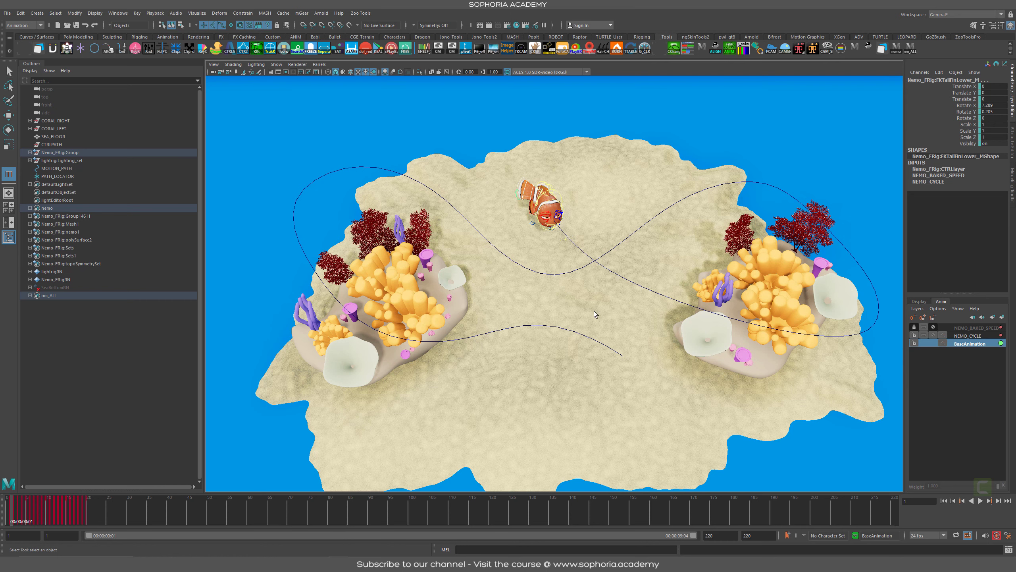
# Try moving one control vertex of MOTION_PATH inward past the coral, and undo the move
pyautogui.scroll(5, 581, 280)
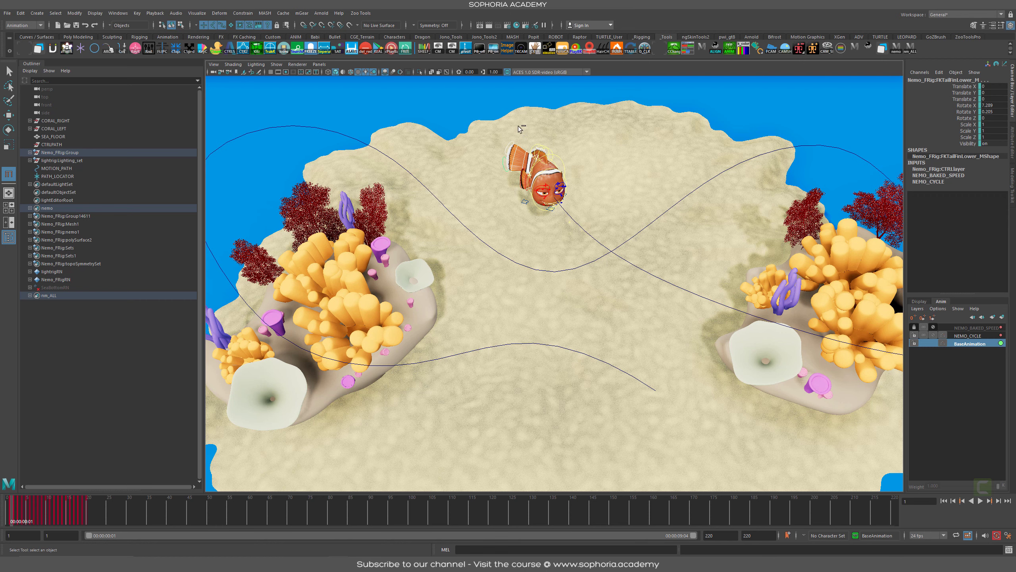
pyautogui.keyDown('alt'); pyautogui.moveTo(795, 356); pyautogui.dragTo(771, 278); pyautogui.keyUp('alt')
pyautogui.click(748, 271)
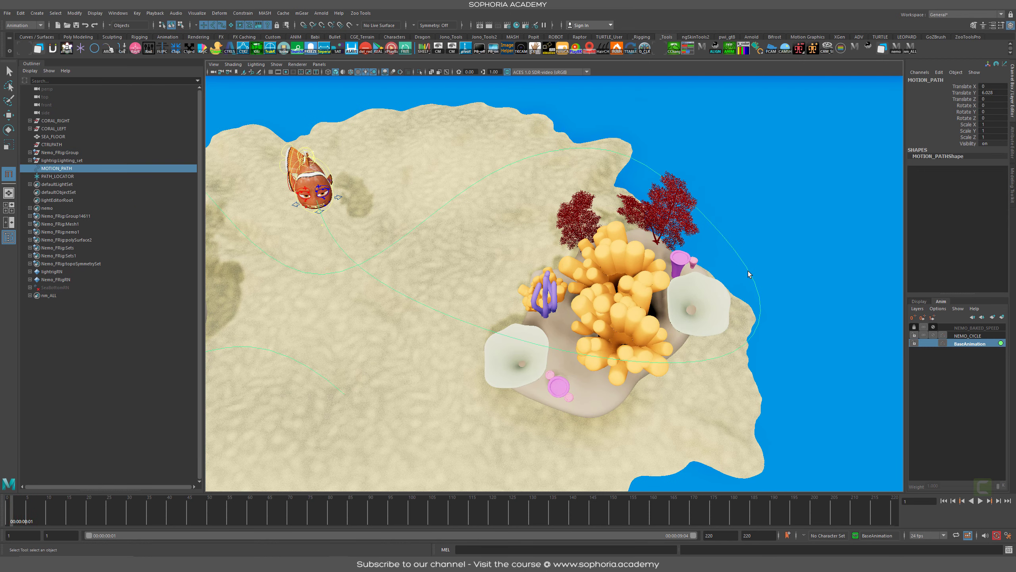
pyautogui.moveTo(748, 272); pyautogui.dragTo(705, 274, button='right')
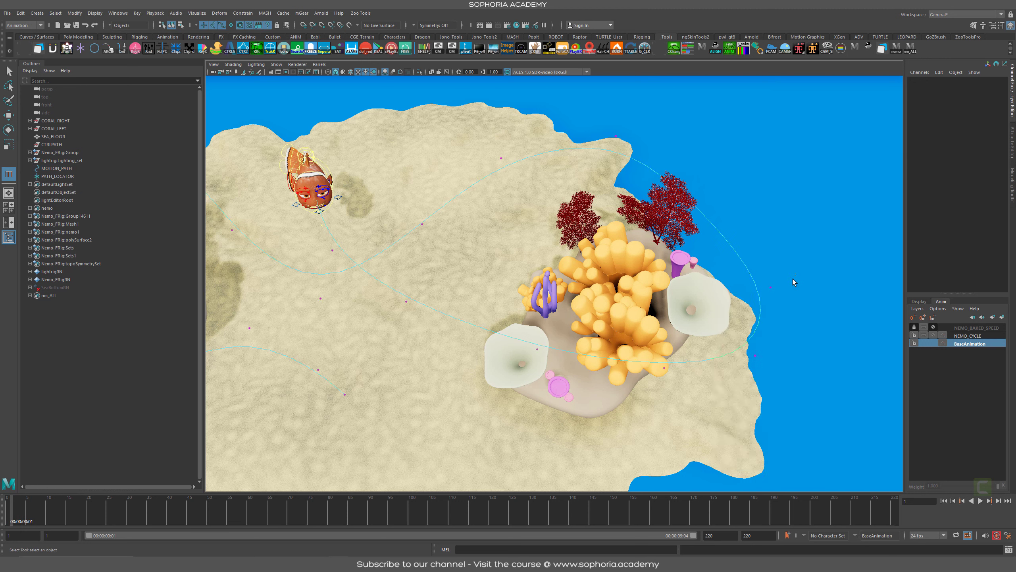
pyautogui.click(770, 287)
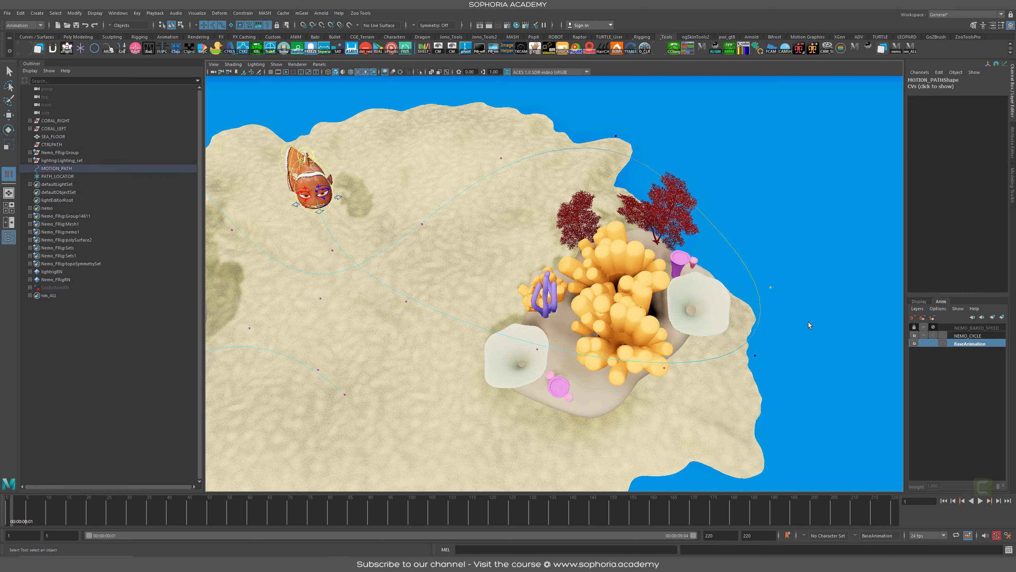
pyautogui.press('w')
pyautogui.moveTo(770, 287); pyautogui.dragTo(503, 243)
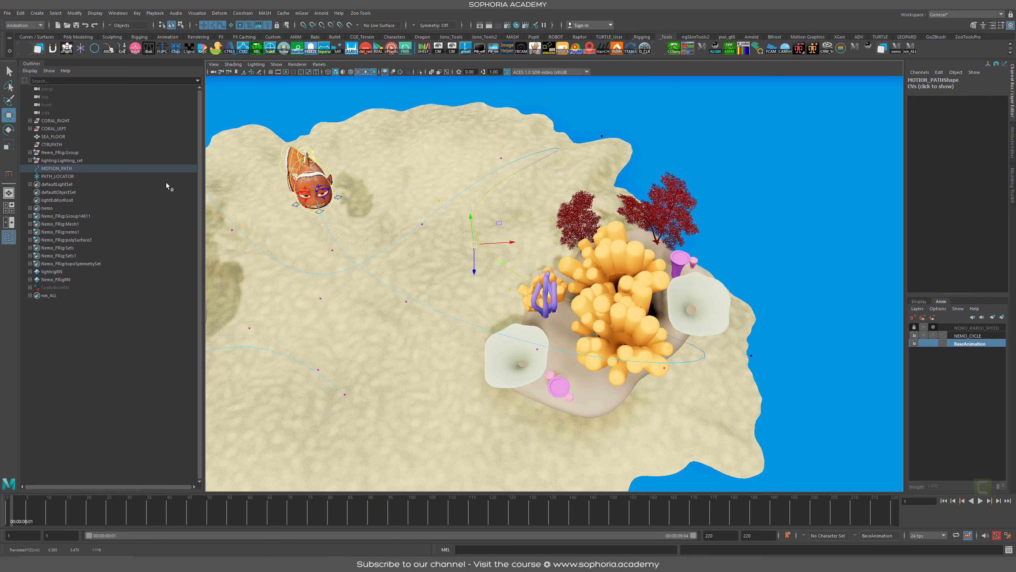
pyautogui.keyDown('alt'); pyautogui.moveTo(578, 373); pyautogui.dragTo(898, 425, button='middle'); pyautogui.keyUp('alt')
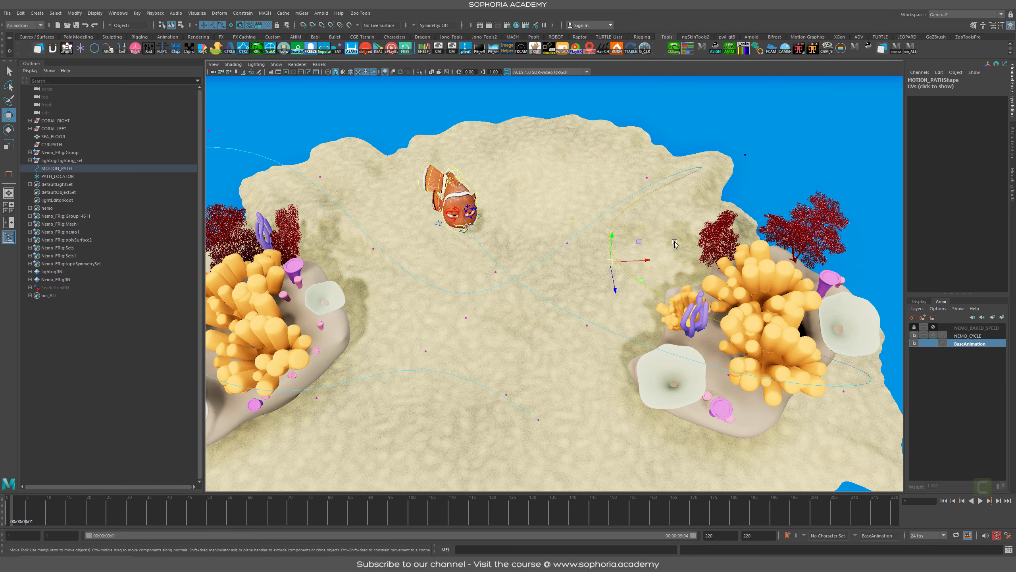
pyautogui.hotkey('ctrl', 'z')
pyautogui.keyDown('alt'); pyautogui.moveTo(710, 411); pyautogui.dragTo(815, 227); pyautogui.keyUp('alt')
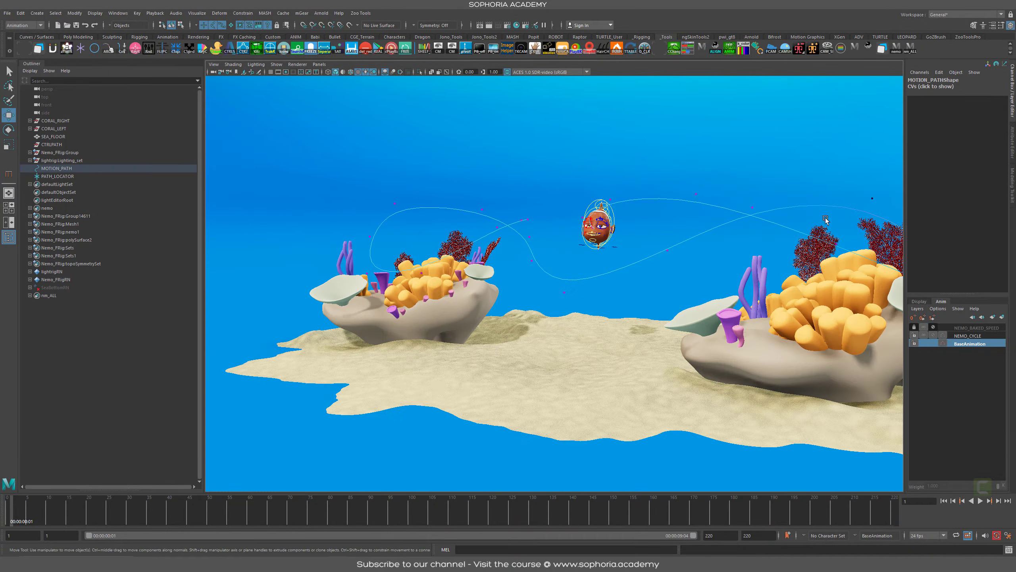
pyautogui.keyDown('alt'); pyautogui.moveTo(618, 274); pyautogui.dragTo(524, 273); pyautogui.keyUp('alt')
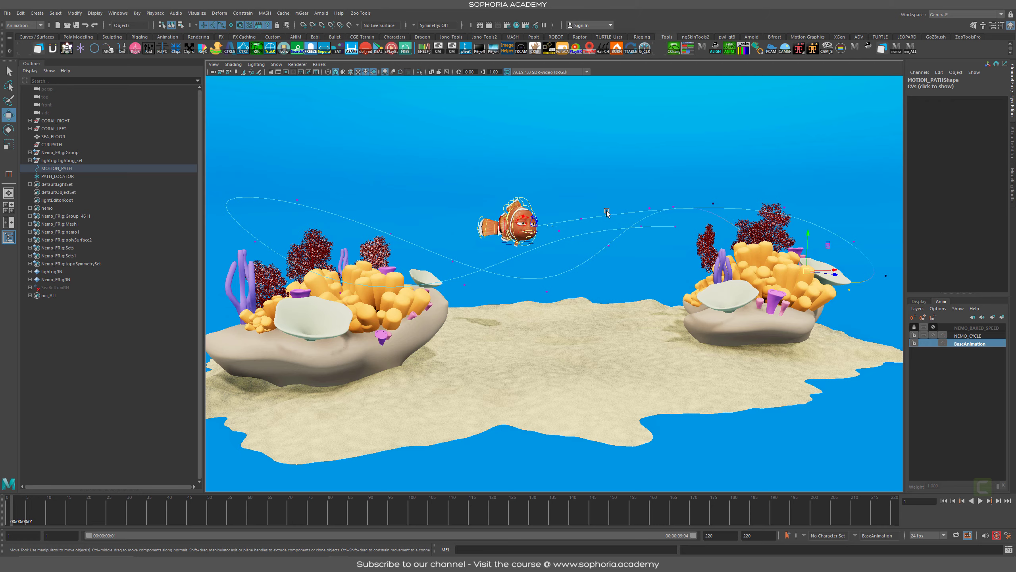
pyautogui.keyDown('alt'); pyautogui.moveTo(555, 217); pyautogui.dragTo(595, 242); pyautogui.keyUp('alt')
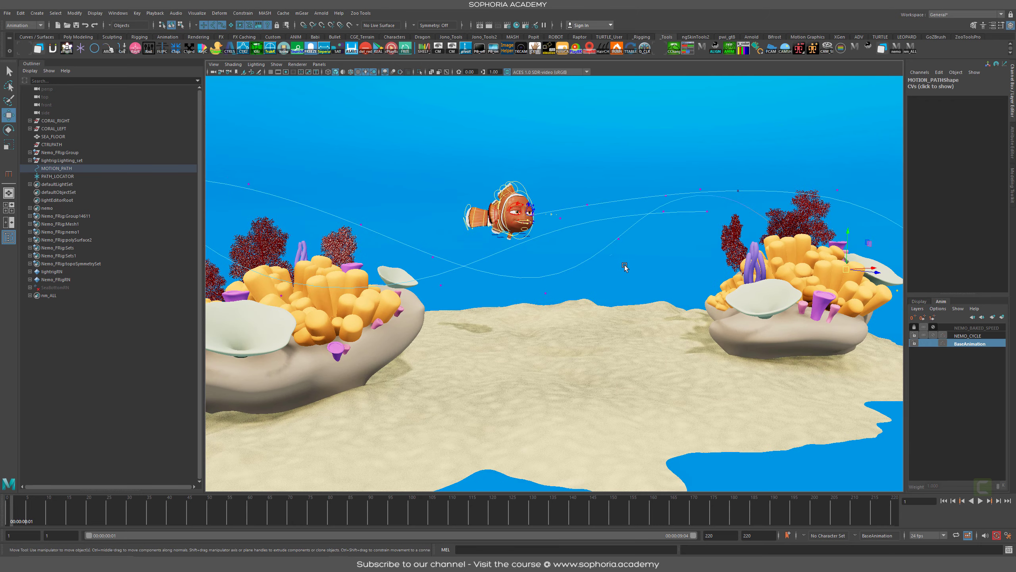
pyautogui.keyDown('alt'); pyautogui.moveTo(623, 265); pyautogui.dragTo(613, 271, button='right'); pyautogui.keyUp('alt')
pyautogui.keyDown('alt'); pyautogui.moveTo(613, 272); pyautogui.dragTo(581, 283); pyautogui.keyUp('alt')
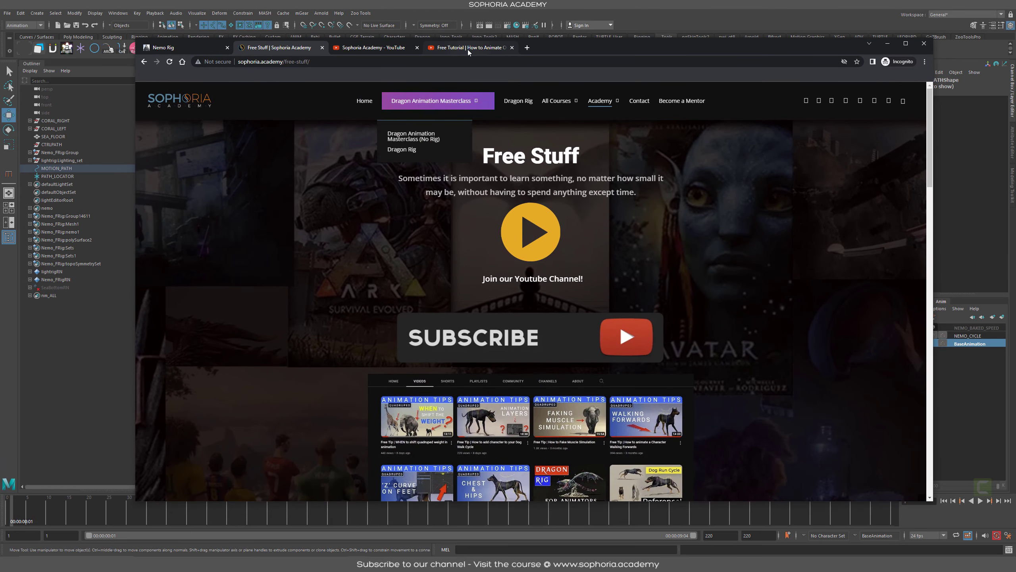
# Switch to the browser and look through the Sophoria Academy YouTube channel and the academy's Free Stuff page
pyautogui.click(480, 48)
pyautogui.click(352, 45)
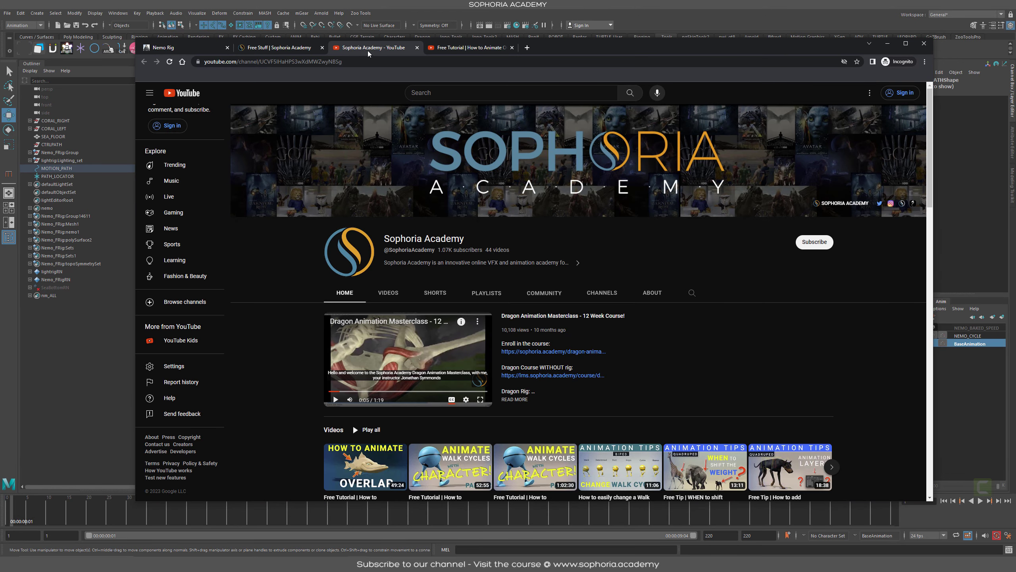
pyautogui.scroll(-3, 539, 281)
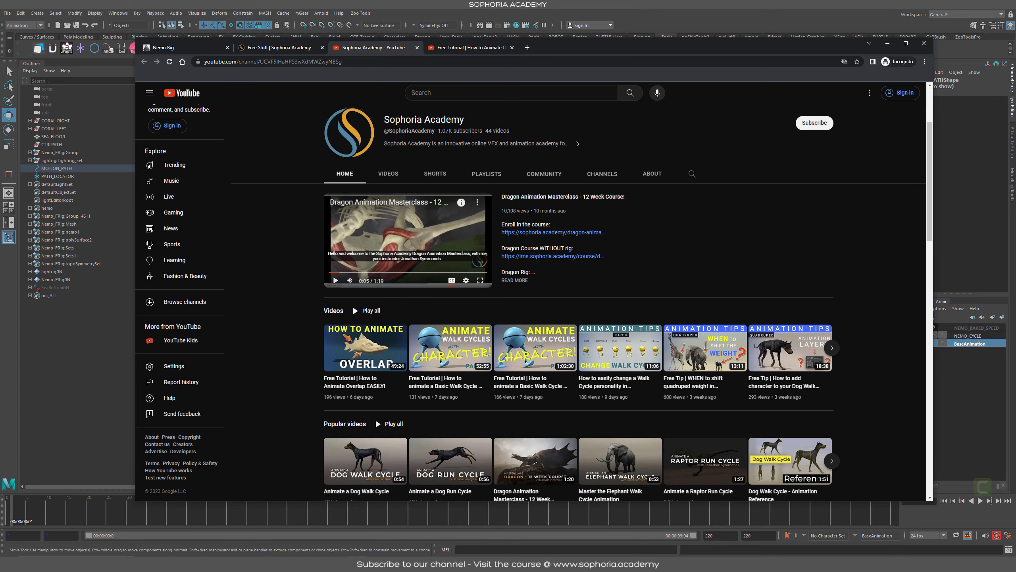
pyautogui.scroll(3, 539, 280)
pyautogui.click(271, 48)
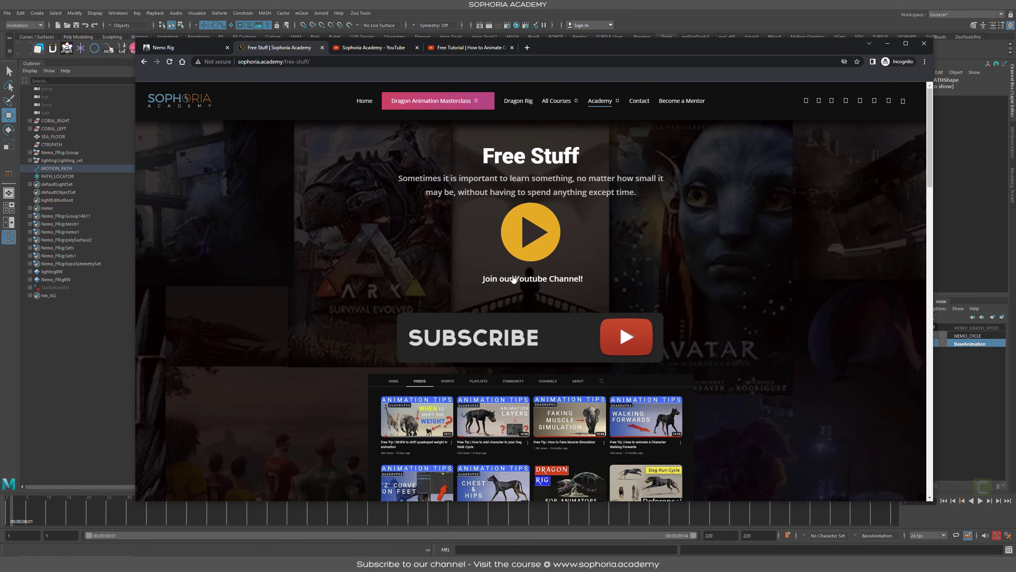
pyautogui.scroll(-10, 514, 279)
pyautogui.scroll(5, 496, 313)
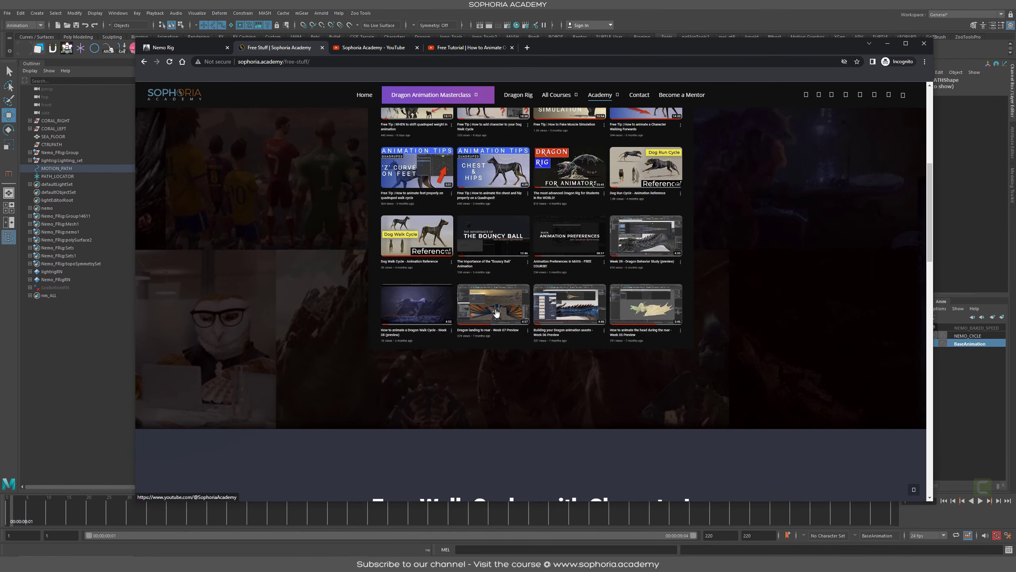
pyautogui.scroll(8, 496, 313)
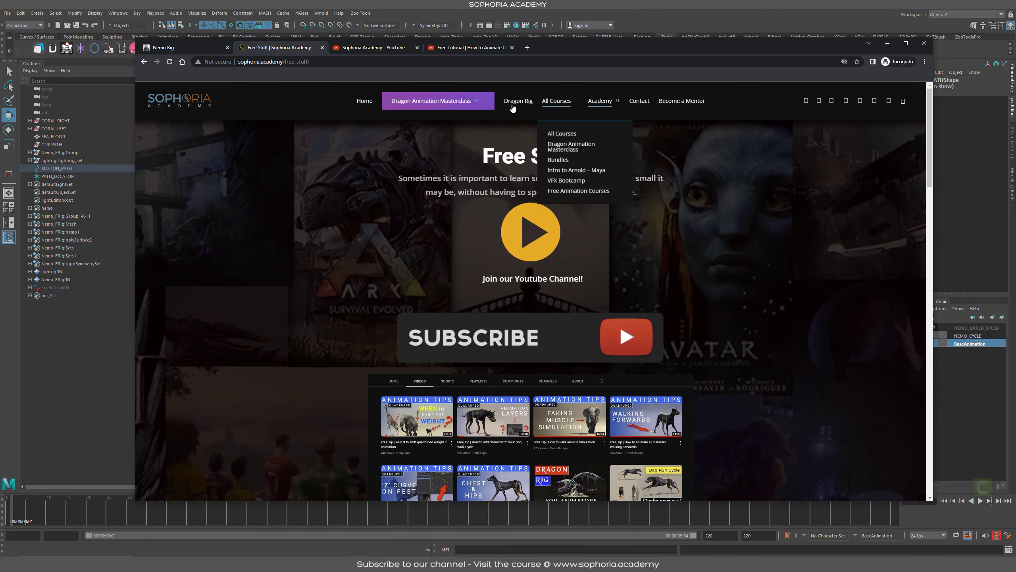